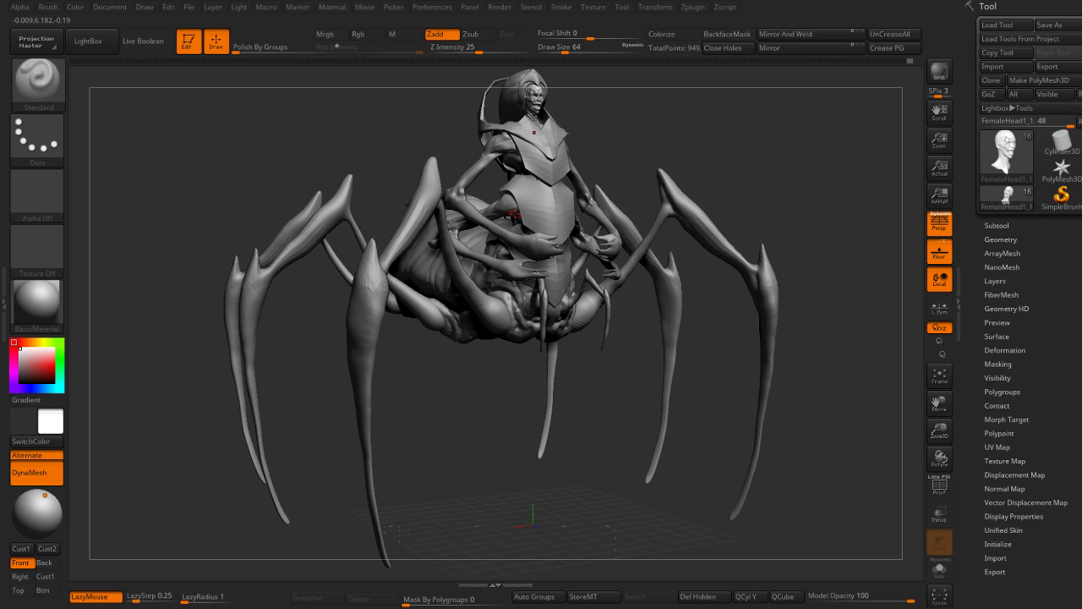
Step: Turn off perspective and zoom in for a flat, head-on view of the spider
mouse_move(617, 154)
mouse_down()
mouse_move(577, 181)
mouse_move(641, 239)
mouse_move(616, 212)
mouse_move(655, 236)
mouse_move(664, 171)
mouse_move(734, 259)
mouse_up()
key(v)
click(937, 230)
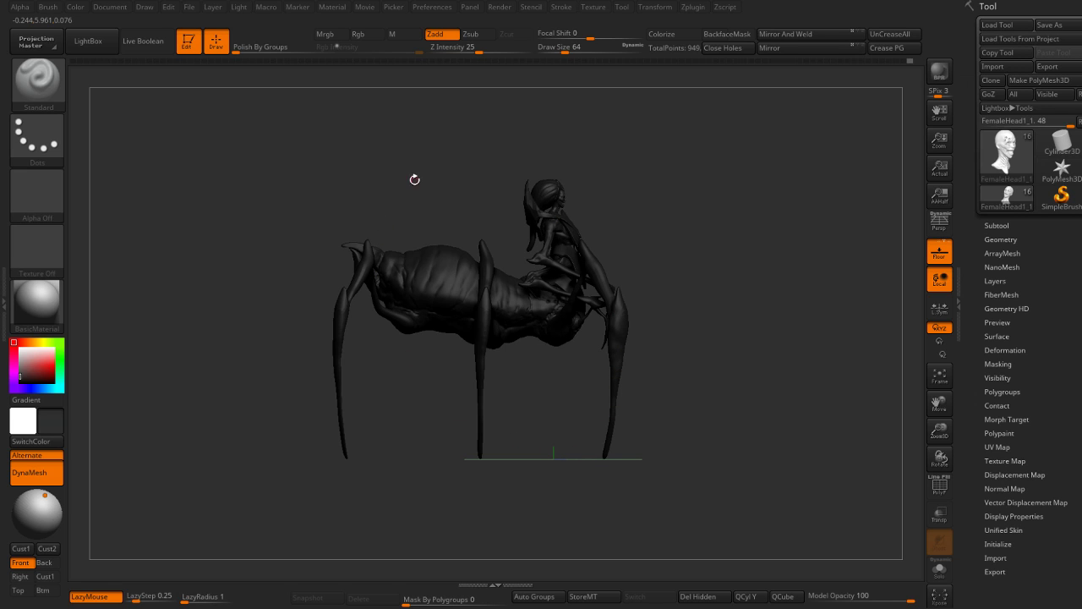
alt+drag(416, 178, 387, 206)
Step: Pick the Move brush and make the PM3D_Sphere3D2 legs mesh the active subtool
key(b)
key(m)
key(v)
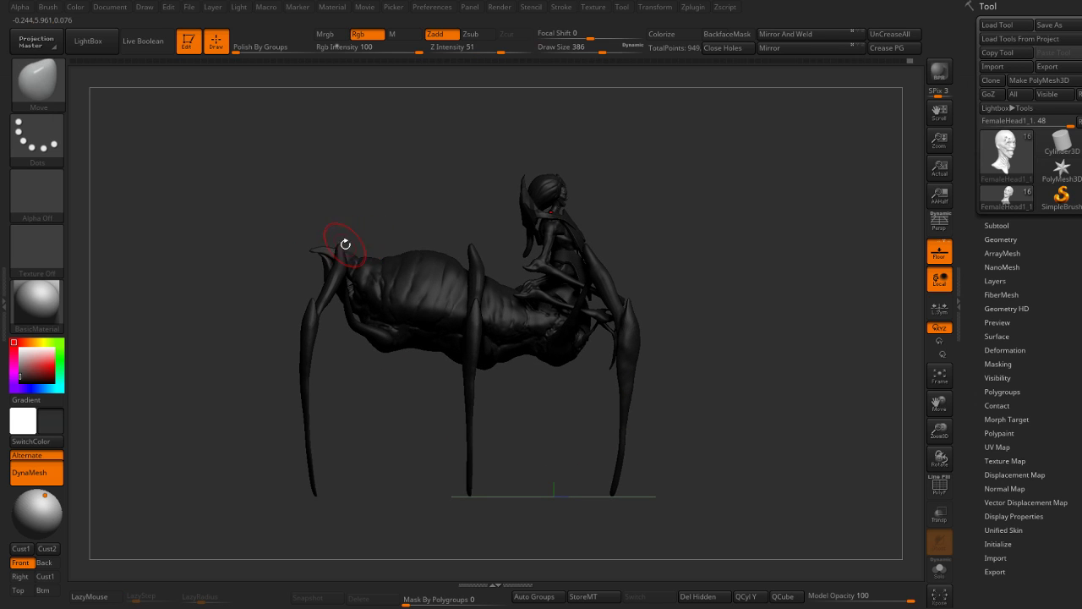
alt+click(337, 256)
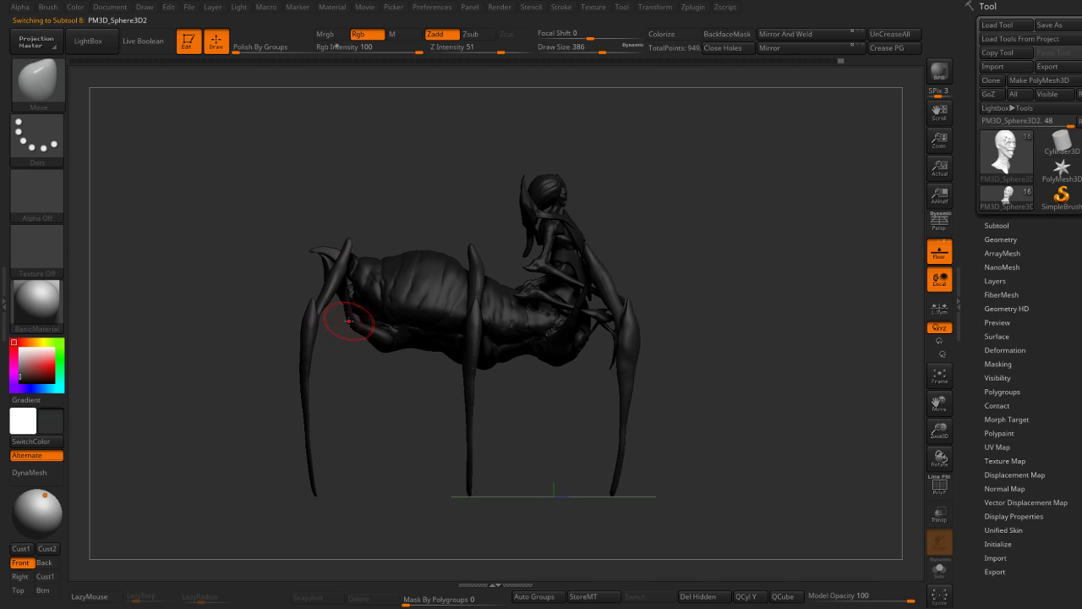
mouse_move(362, 338)
mouse_down()
mouse_move(345, 358)
mouse_move(336, 348)
mouse_move(328, 283)
mouse_up()
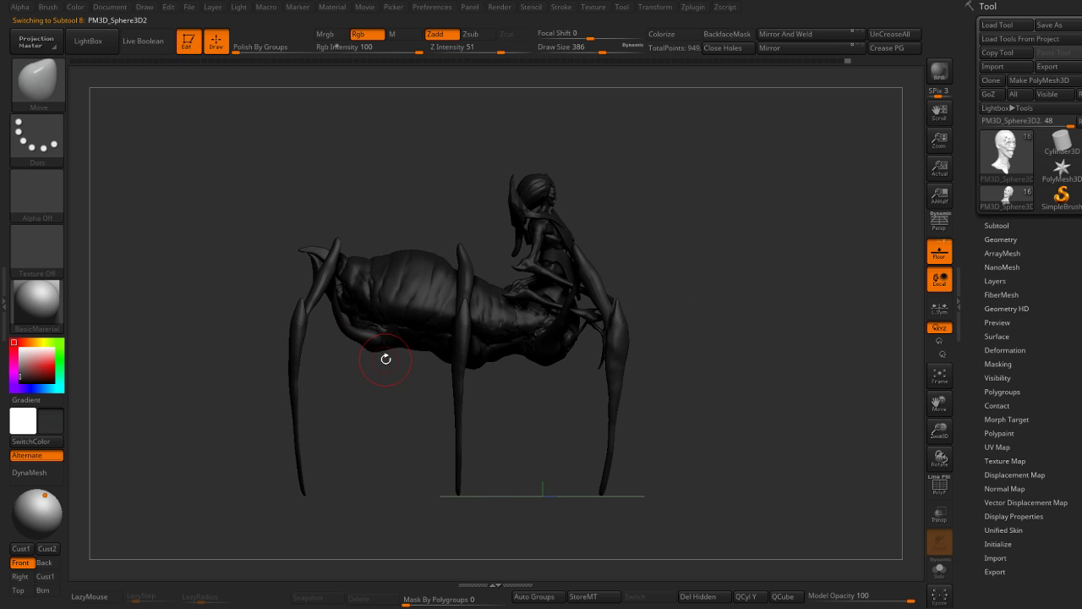
drag(381, 358, 381, 345)
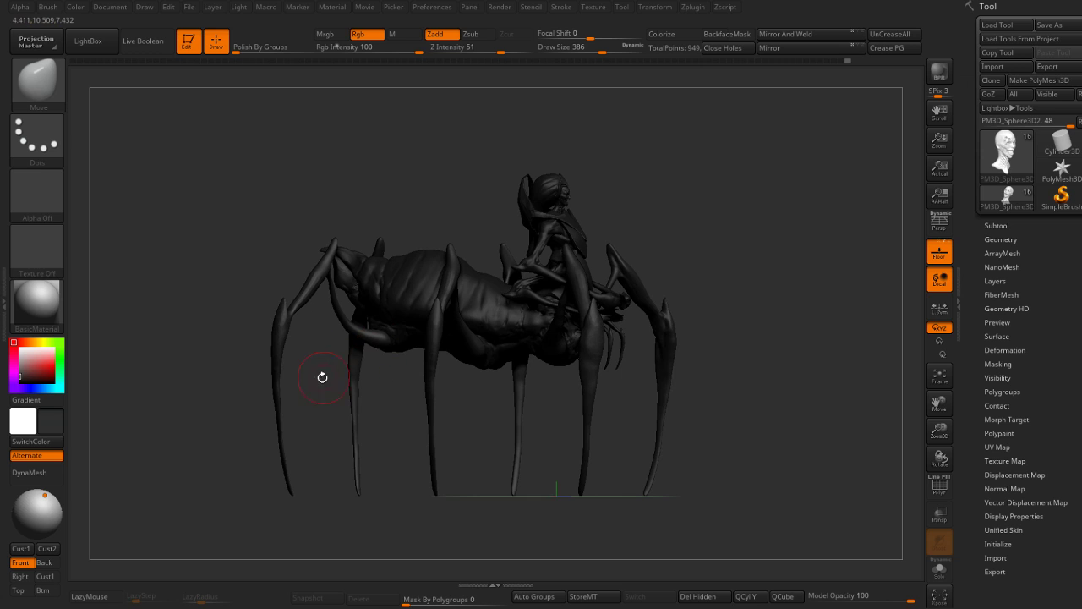
Step: Thicken the upper-middle of the front-left leg with the Inflat brush
drag(321, 375, 296, 345)
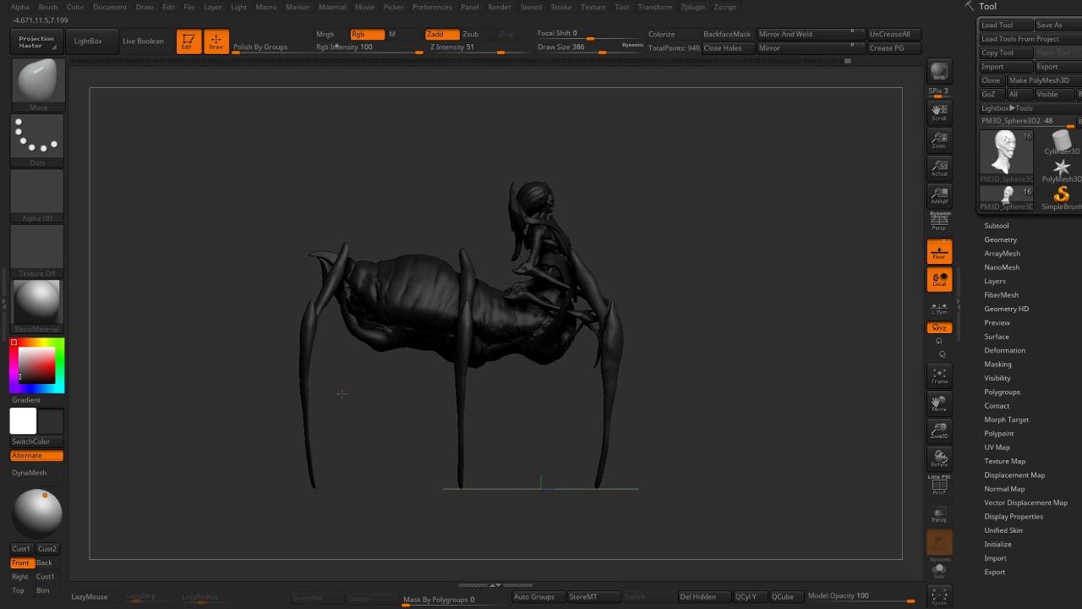
key(b)
key(i)
key(n)
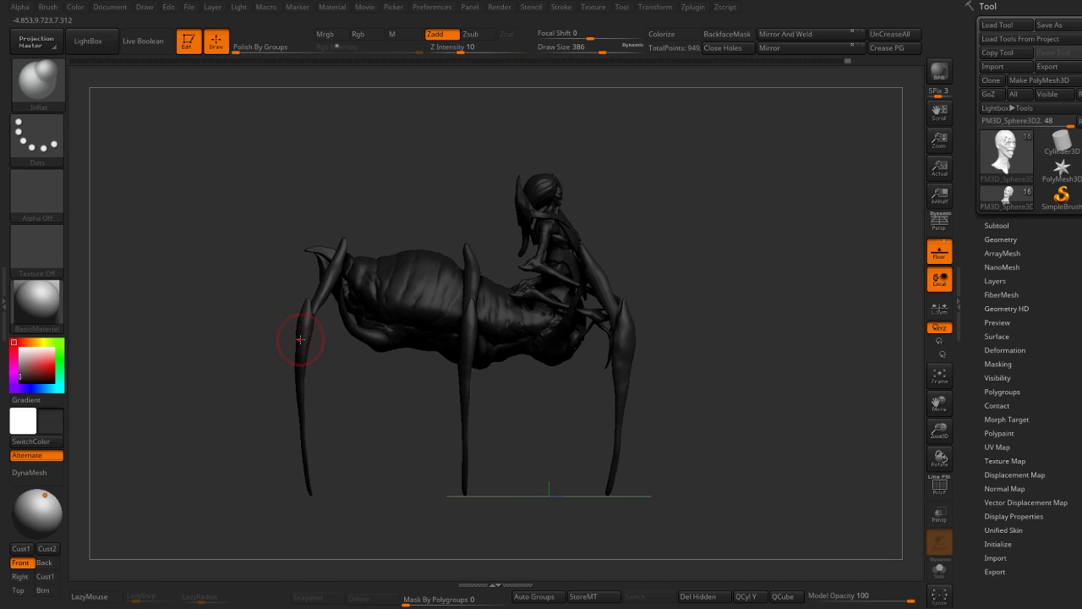
drag(309, 315, 301, 385)
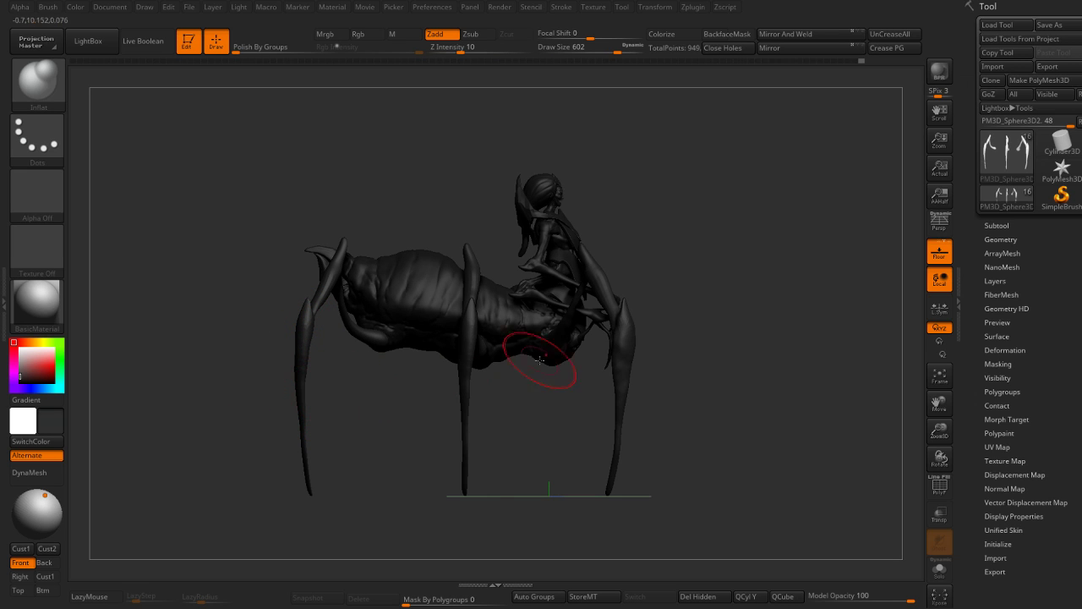
Step: Set the draw size to 525 and hide the floor grid
mouse_move(723, 280)
mouse_down()
mouse_move(623, 412)
mouse_move(767, 382)
mouse_move(635, 321)
mouse_up()
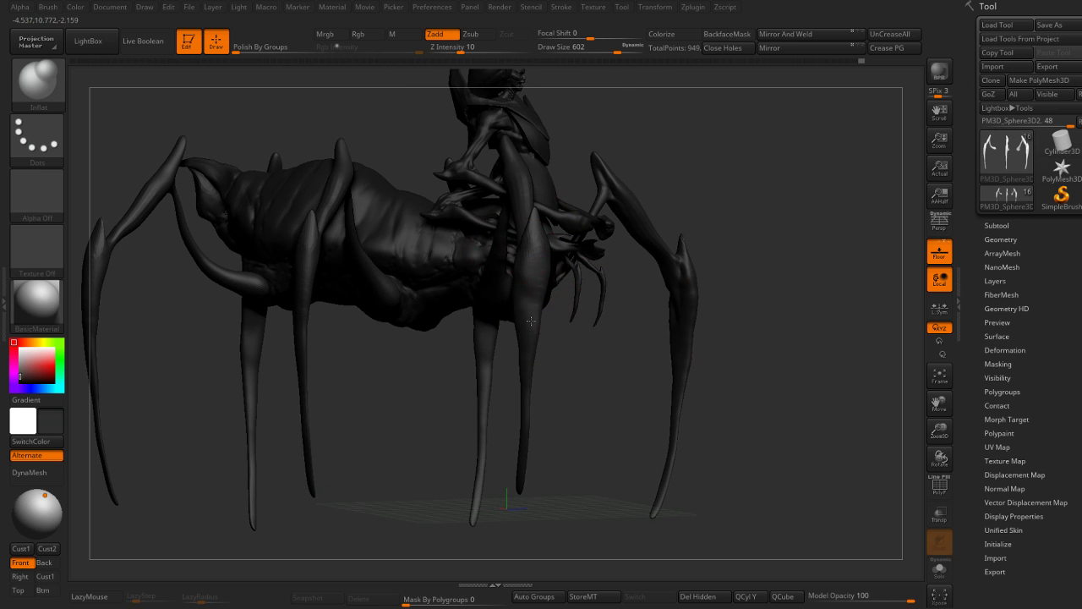
key(s)
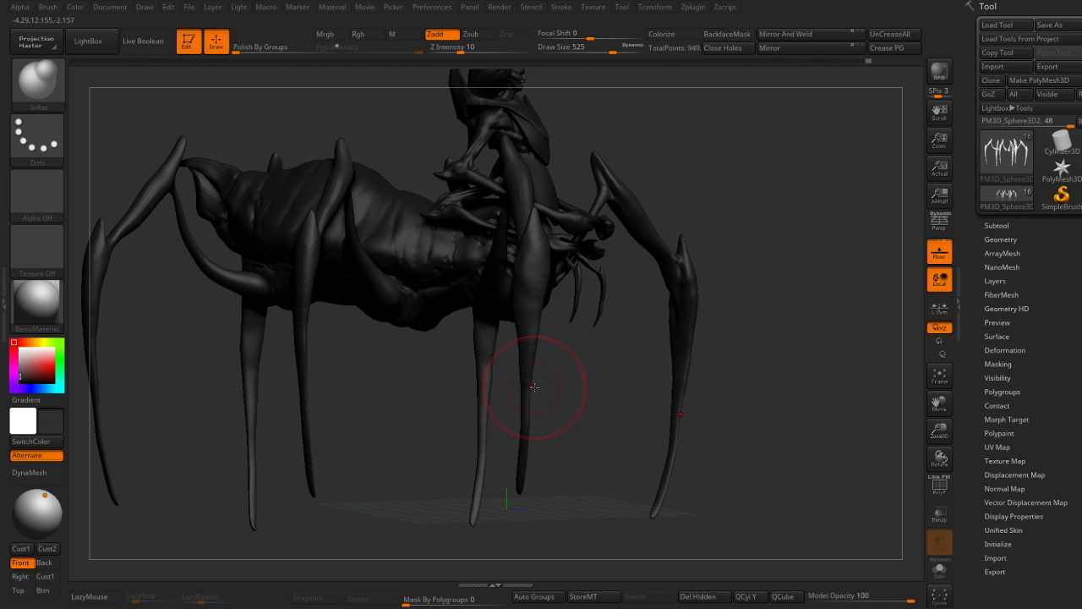
mouse_move(532, 494)
mouse_down()
mouse_move(595, 471)
mouse_move(629, 285)
mouse_up()
mouse_move(635, 246)
mouse_down()
mouse_move(685, 241)
mouse_move(650, 418)
mouse_move(534, 363)
mouse_move(534, 383)
mouse_up()
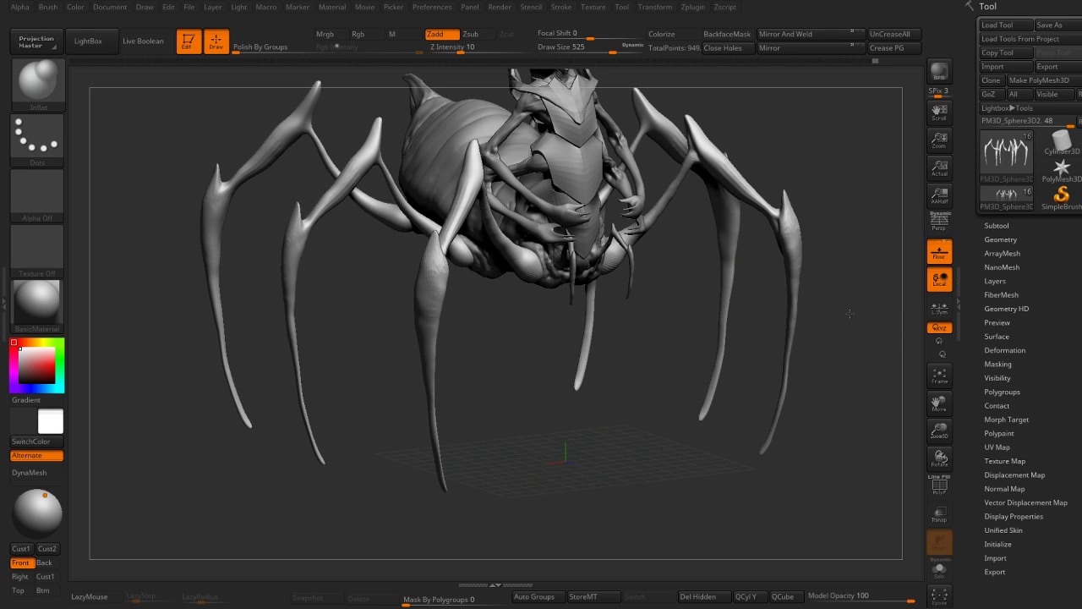
click(940, 251)
mouse_move(860, 279)
mouse_down()
mouse_move(780, 341)
mouse_move(551, 447)
mouse_move(492, 439)
mouse_up()
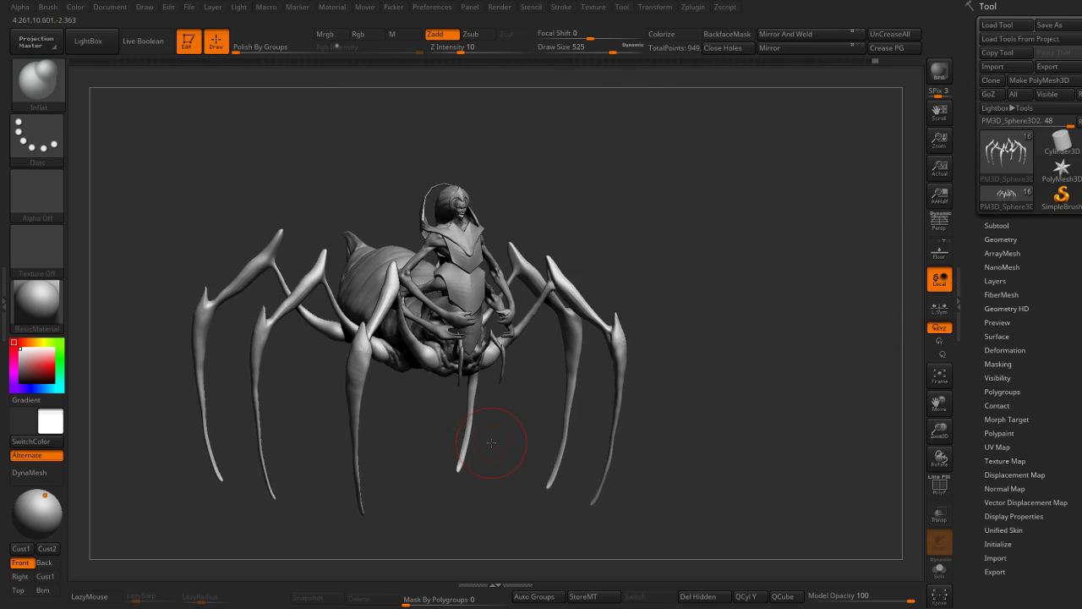
drag(679, 276, 696, 256)
key(ctrl)
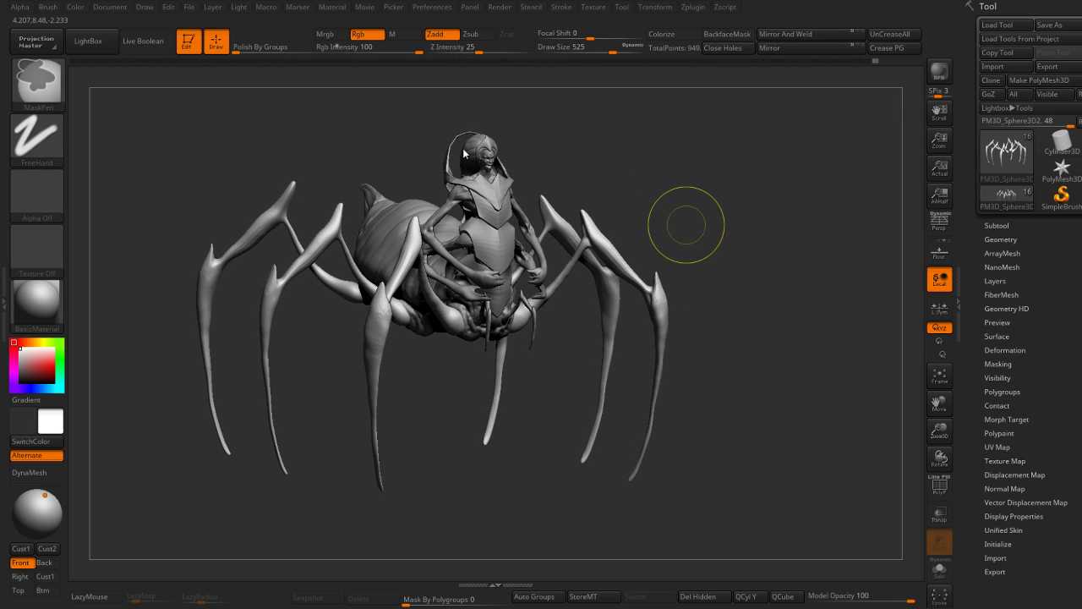
Step: QuickSave the spider sculpt project with Ctrl+S
key(ctrl+s)
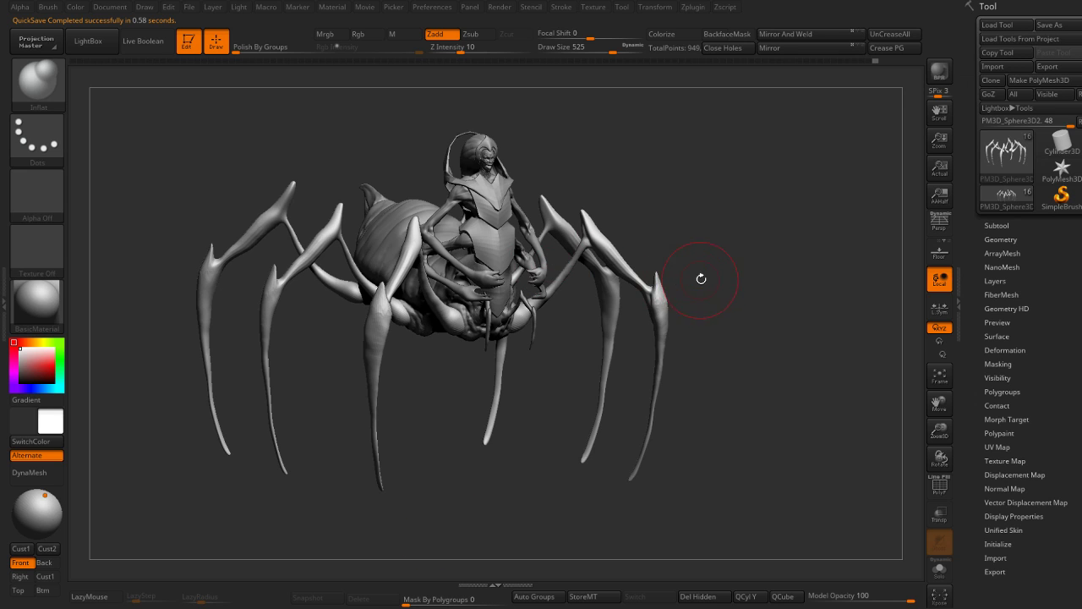
Step: Clone the legs mesh and delete everything except one leg's two segments
drag(701, 279, 733, 268)
click(998, 225)
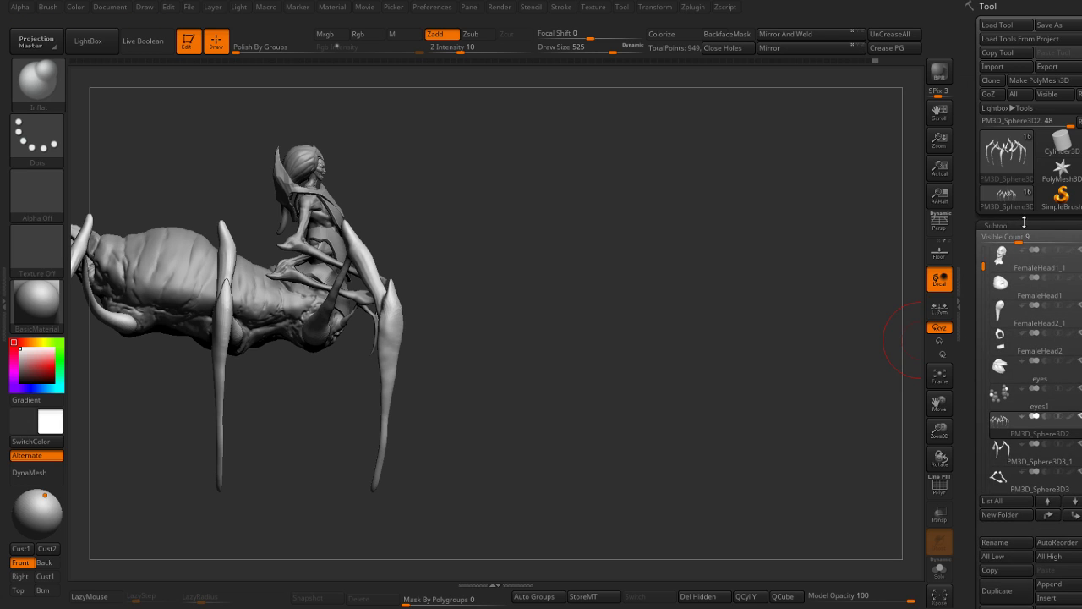
scroll(1008, 443, down, 5)
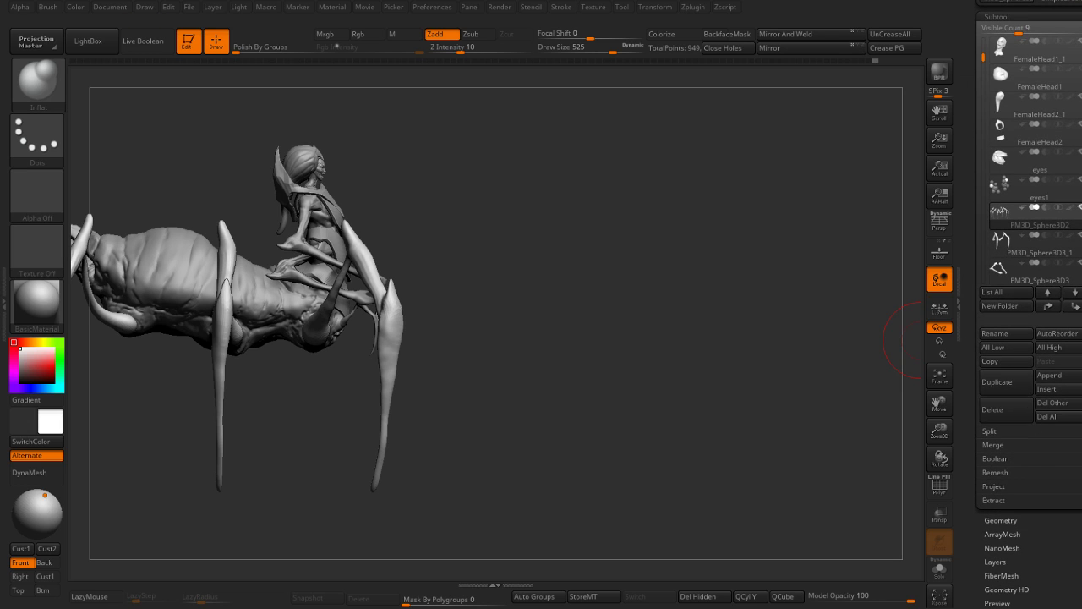
scroll(1015, 169, up, 4)
scroll(1006, 127, up, 1)
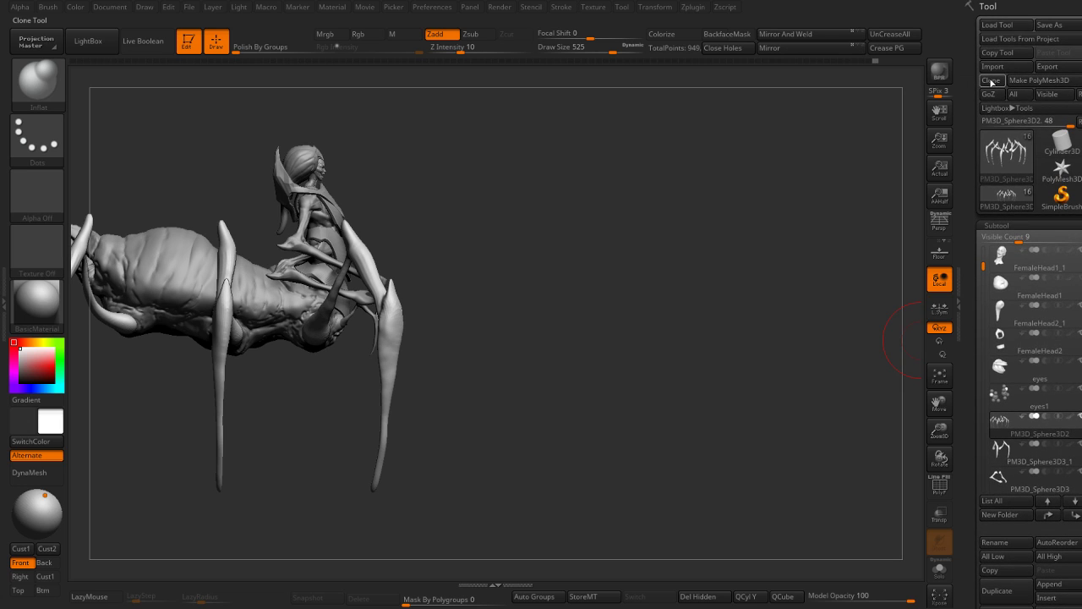
click(991, 82)
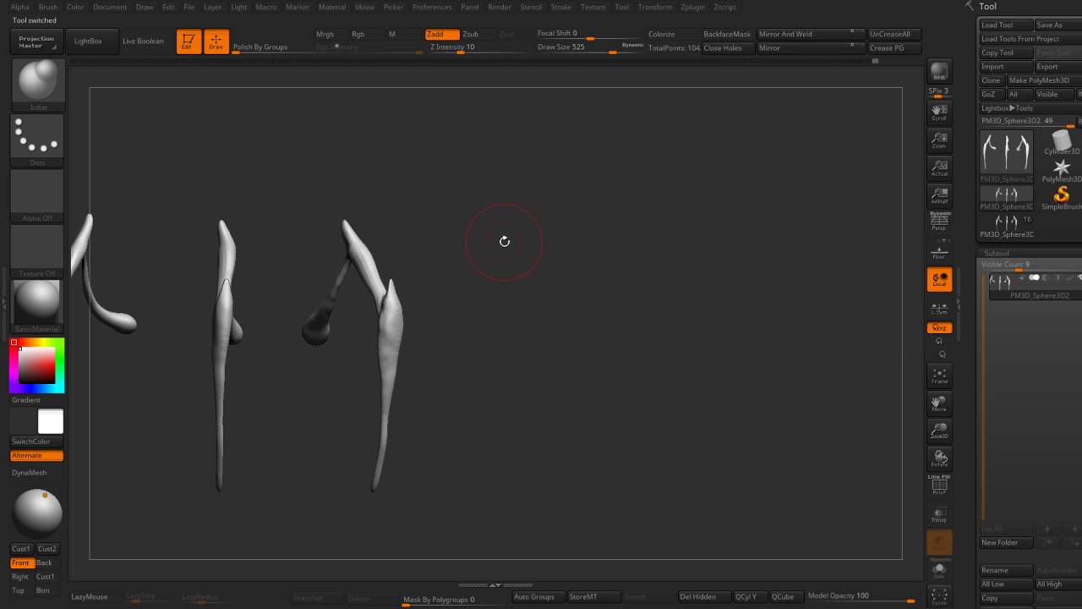
mouse_move(505, 241)
alt+mouse_down()
mouse_move(649, 221)
mouse_move(682, 194)
mouse_move(697, 212)
mouse_move(696, 442)
mouse_move(507, 212)
alt+mouse_up()
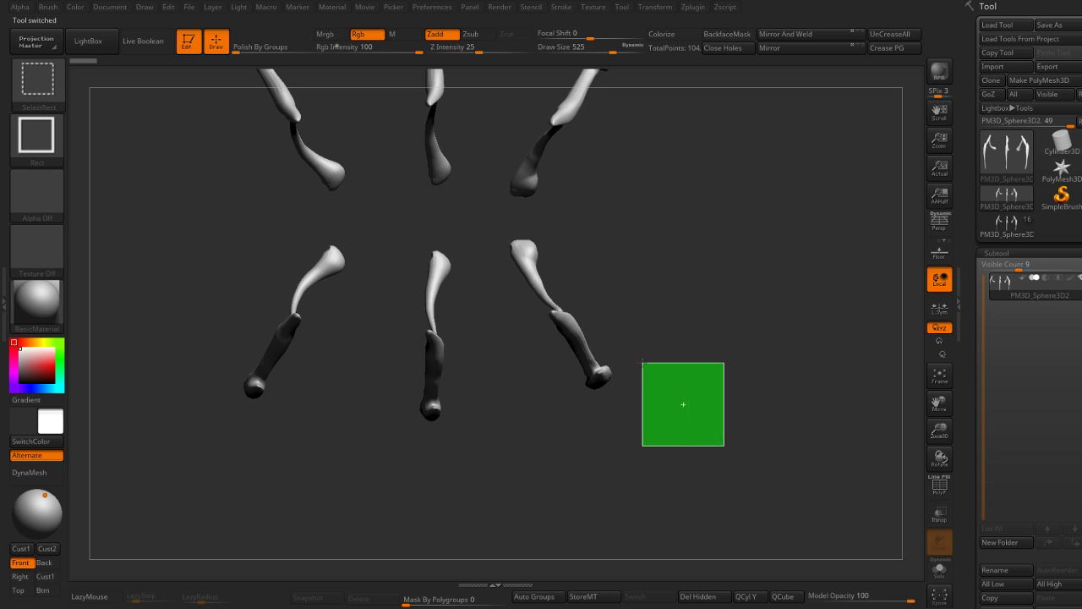
drag(694, 312, 718, 321)
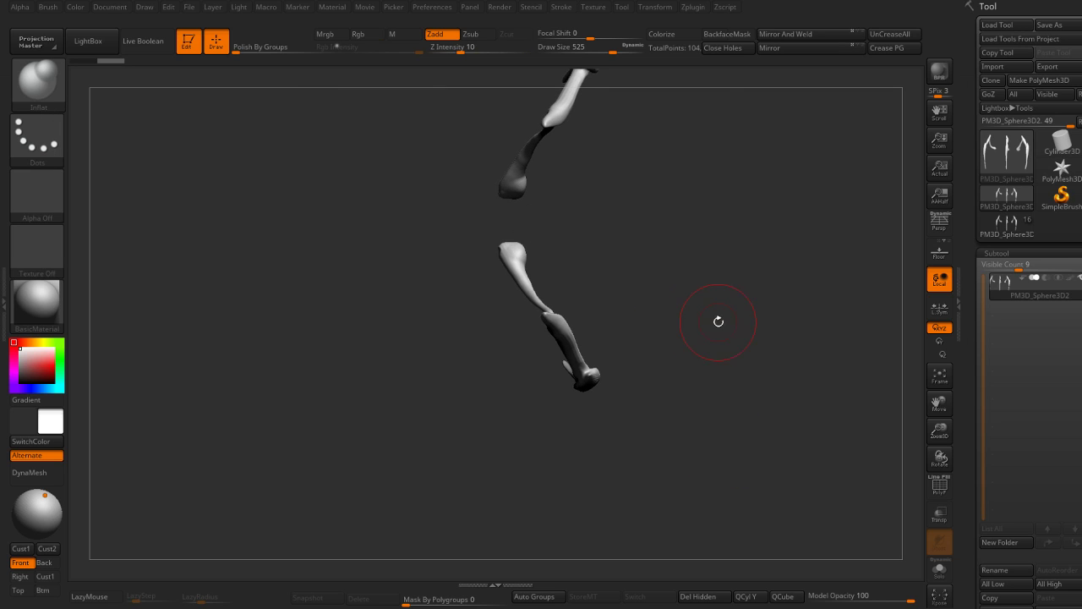
click(703, 592)
Step: Rotate the two leg segments upright with Transpose and fit them to the view
key(w)
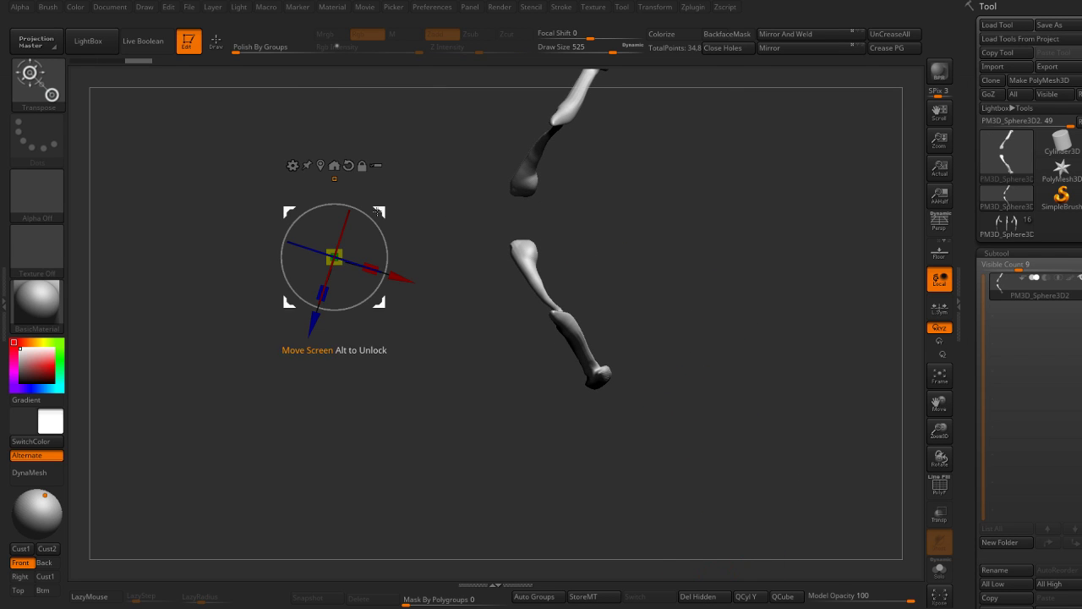
click(334, 165)
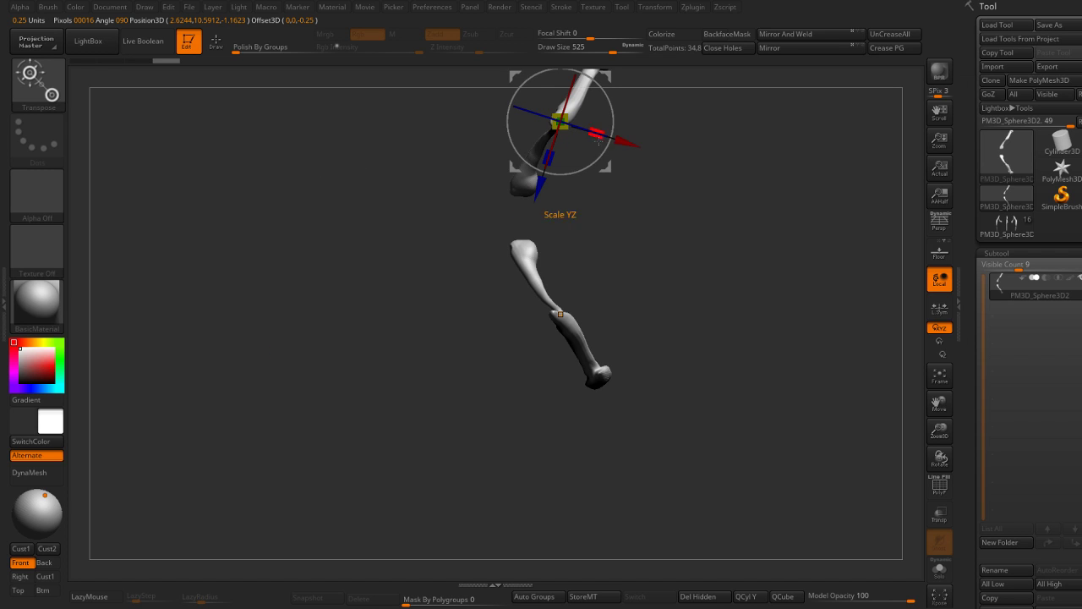
drag(598, 139, 597, 135)
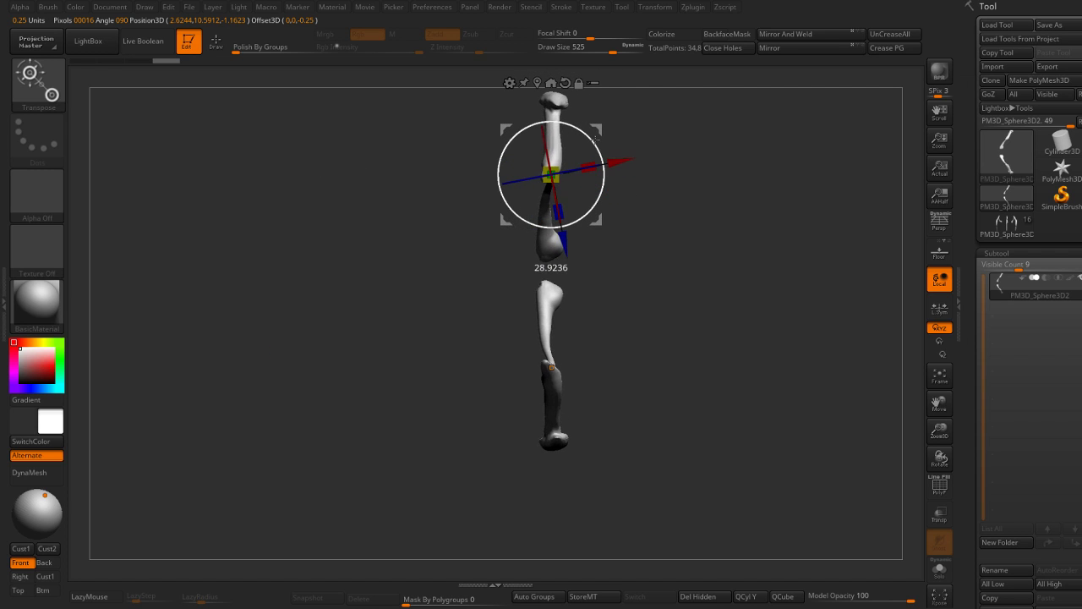
mouse_move(630, 199)
alt+mouse_down()
mouse_move(658, 280)
mouse_move(795, 76)
alt+mouse_up()
key(q)
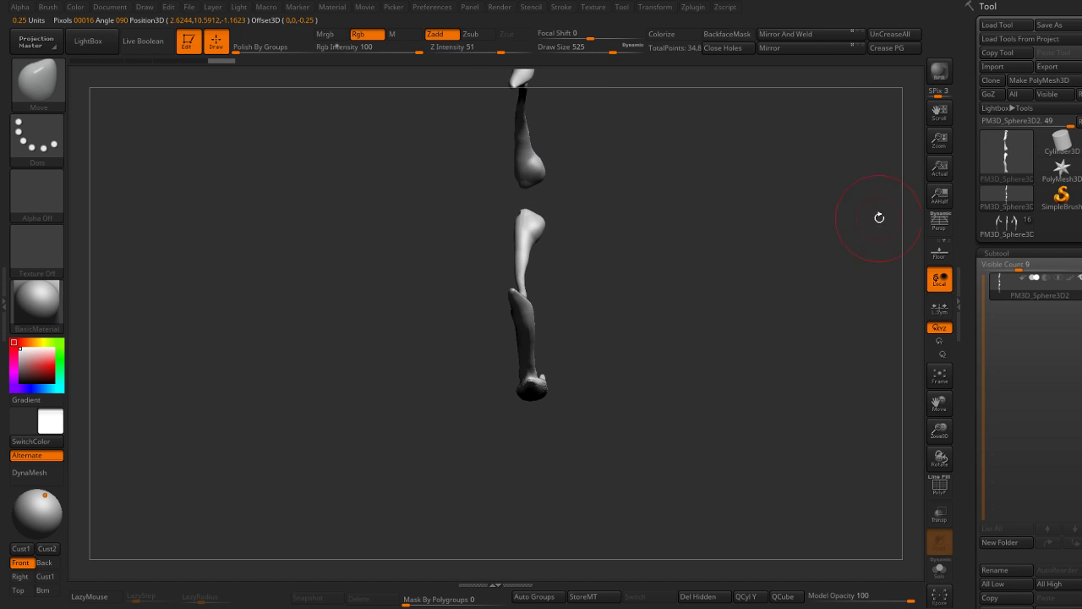
drag(901, 254, 888, 351)
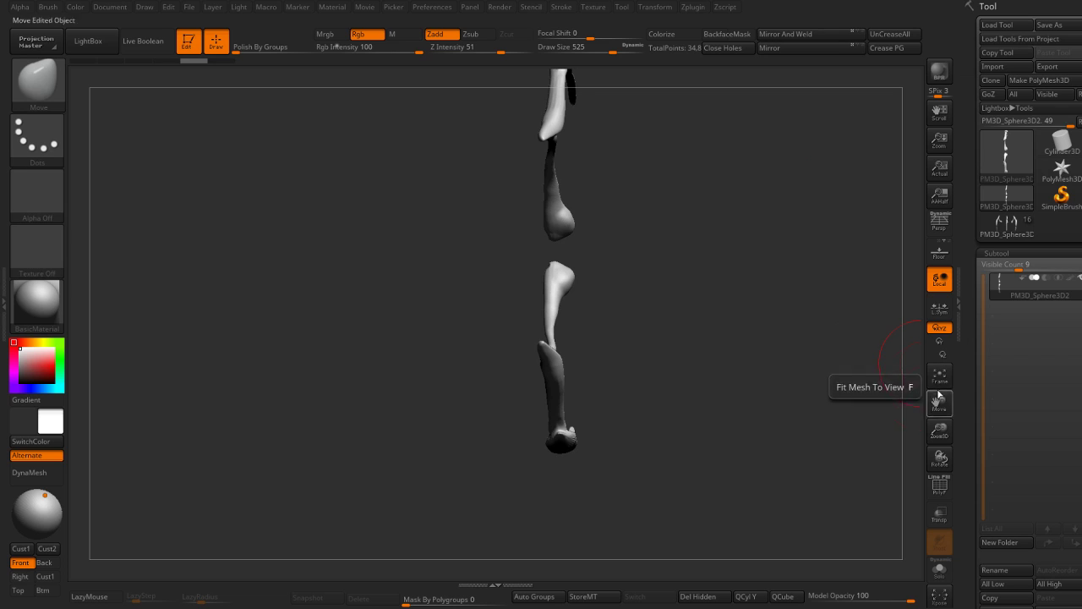
key(f)
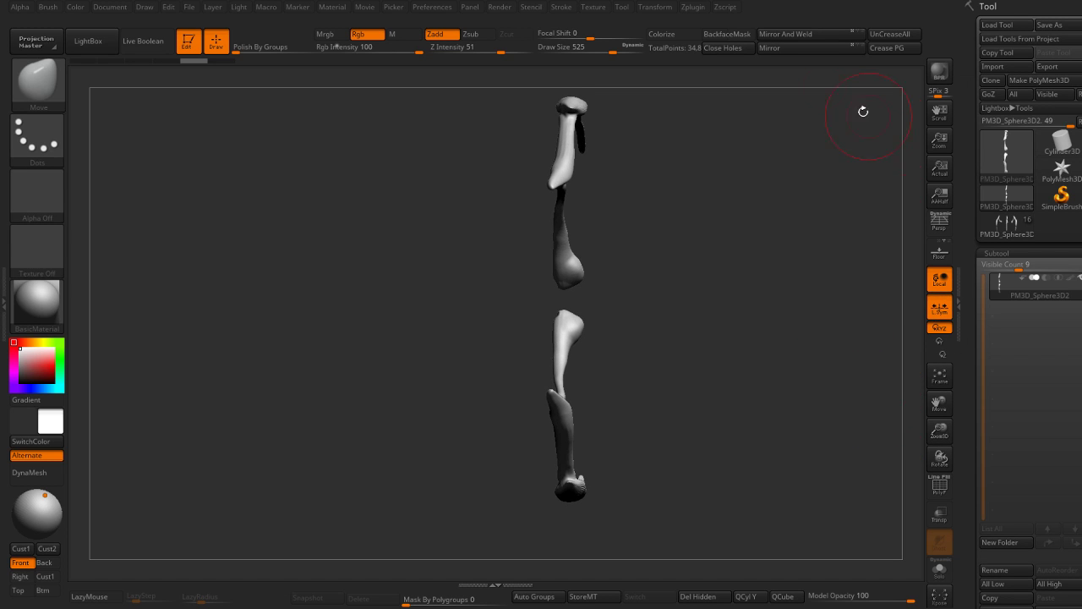
Step: Mirror and weld the leg segments, then return to the full spider tool
key(ctrl)
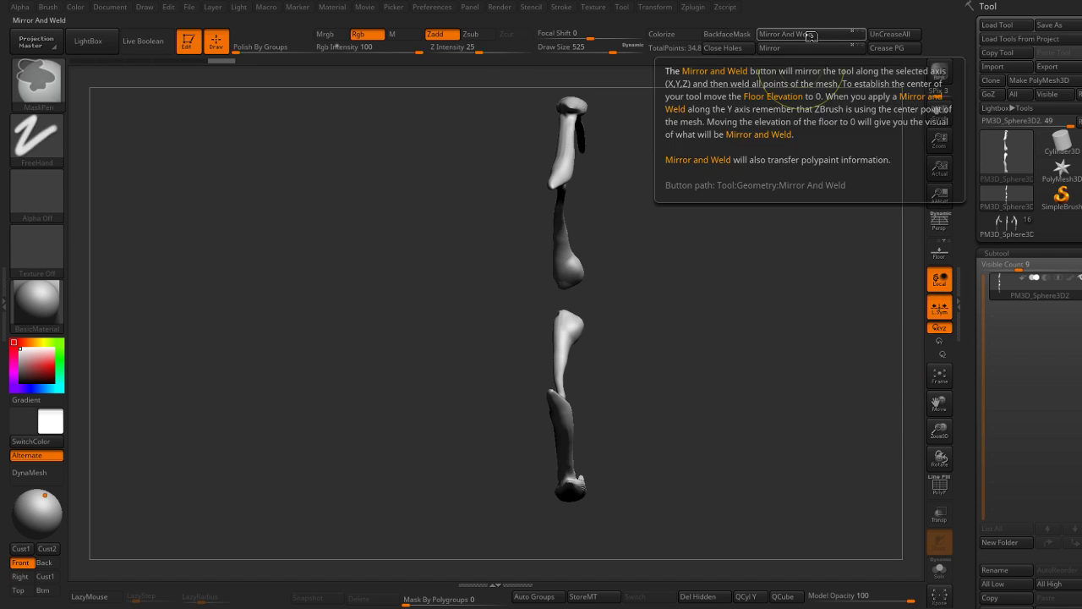
click(832, 35)
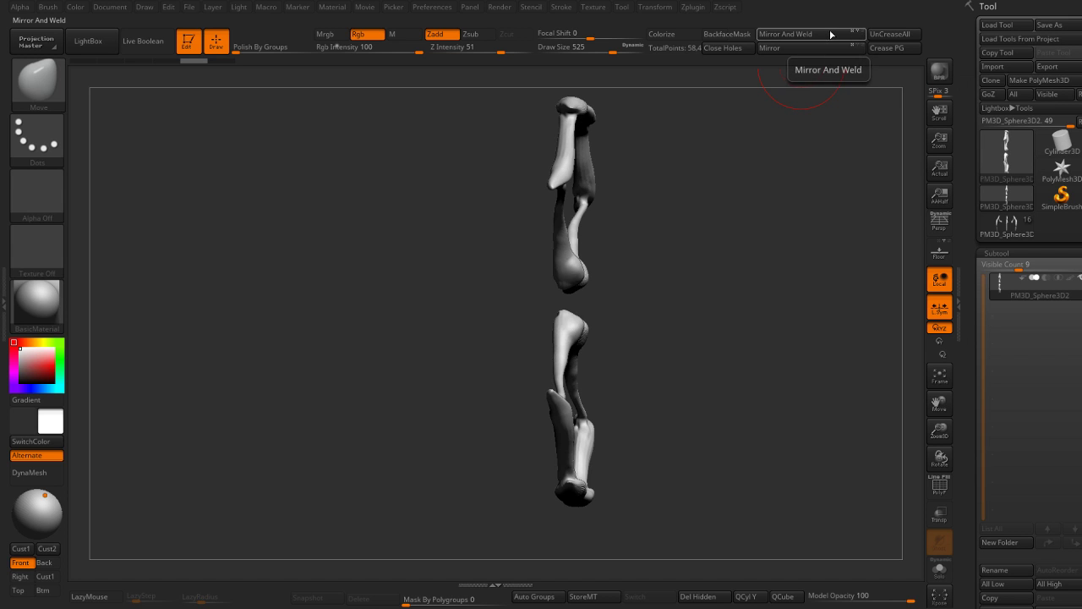
mouse_move(792, 101)
mouse_down()
mouse_move(804, 116)
mouse_move(756, 136)
mouse_move(838, 210)
mouse_move(832, 184)
mouse_move(786, 188)
mouse_move(818, 192)
mouse_move(836, 174)
mouse_move(913, 190)
mouse_up()
click(1000, 234)
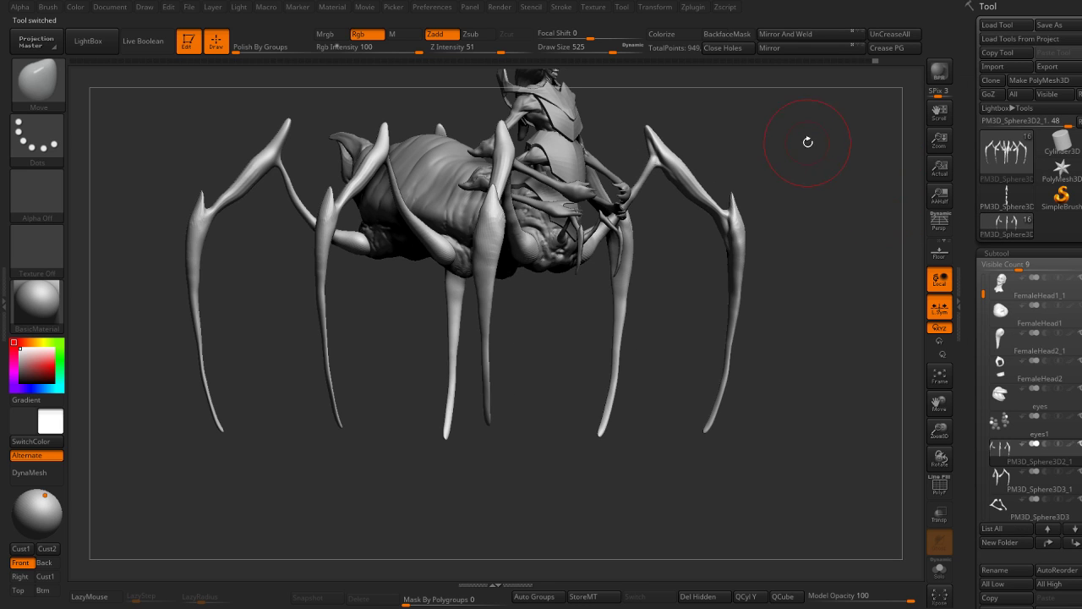
Step: Insert the legs mesh into the spider as PM3D_Sphere3D3_2, then reopen the standalone legs tool
drag(807, 142, 816, 186)
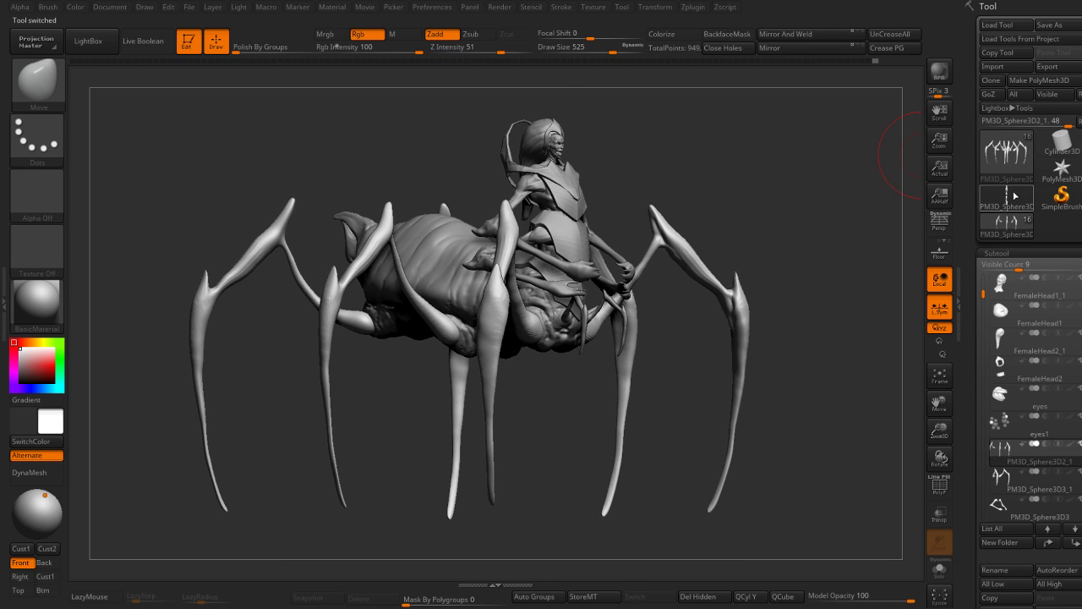
click(1008, 196)
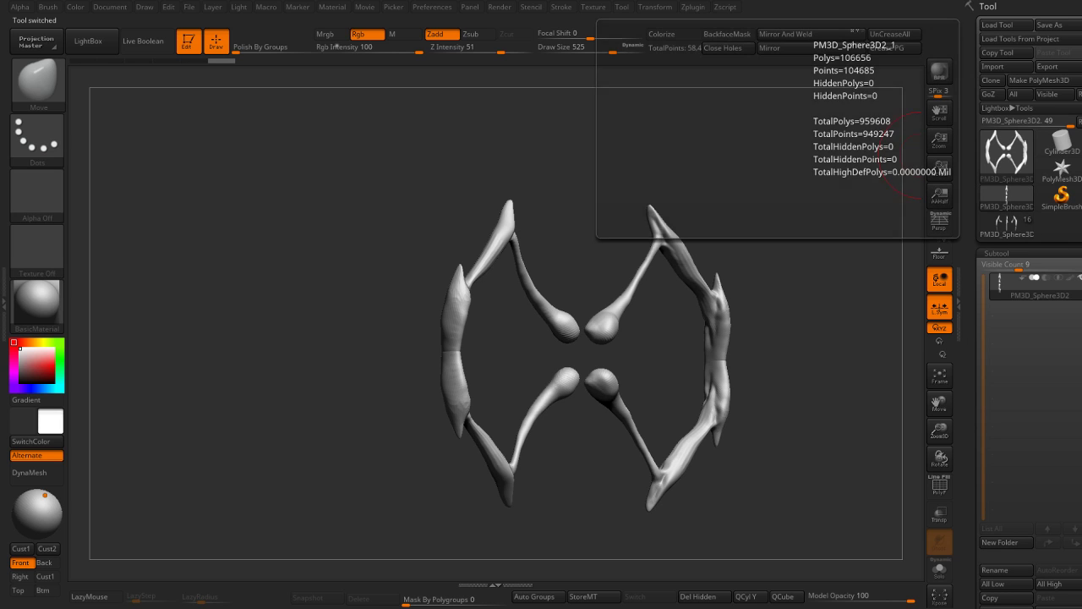
click(1007, 223)
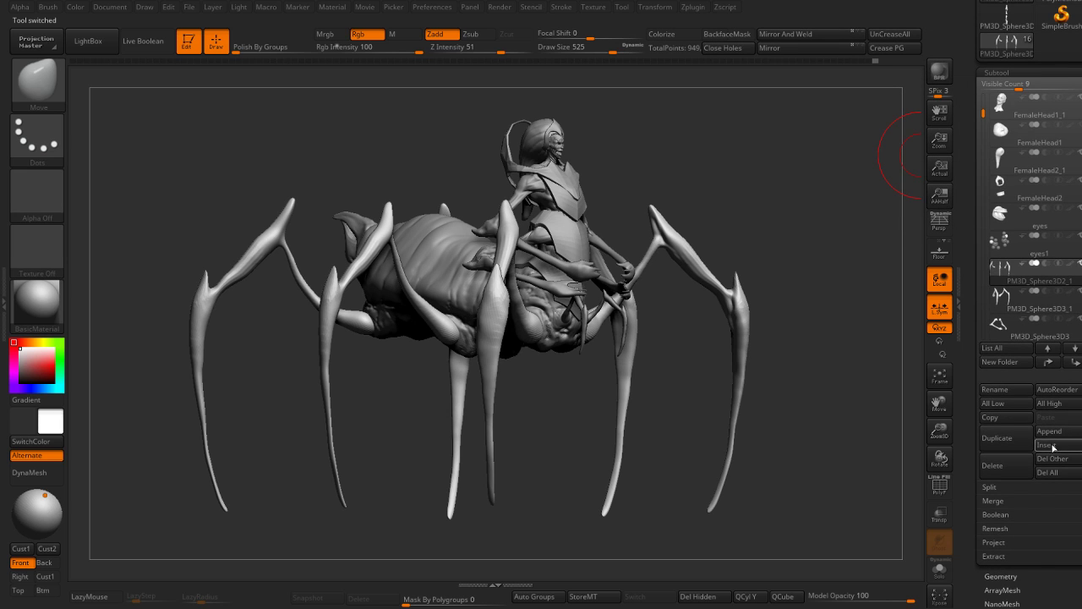
click(1054, 445)
click(779, 378)
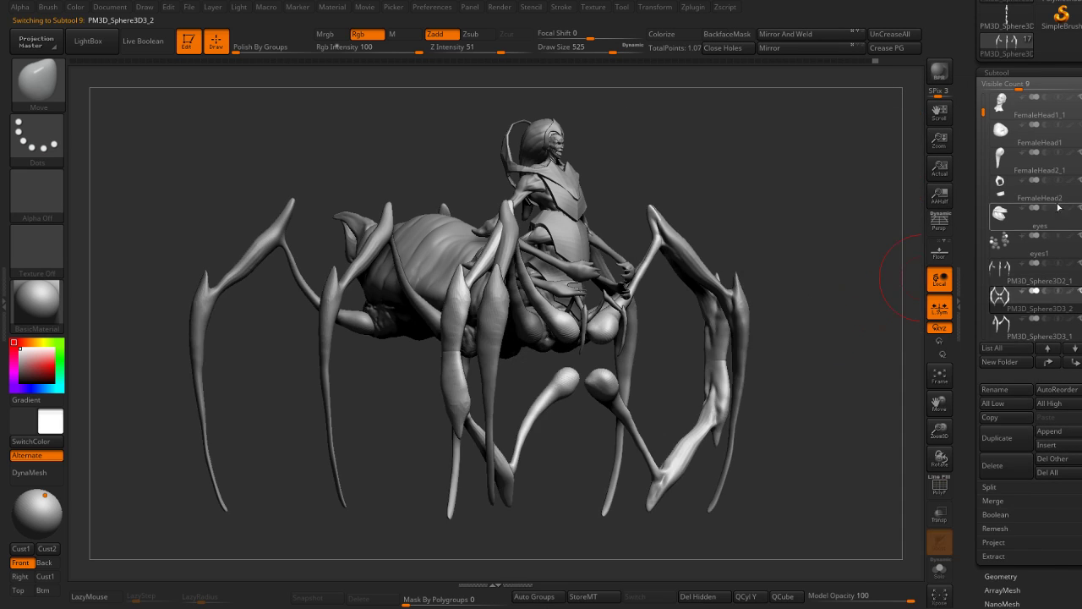
click(994, 197)
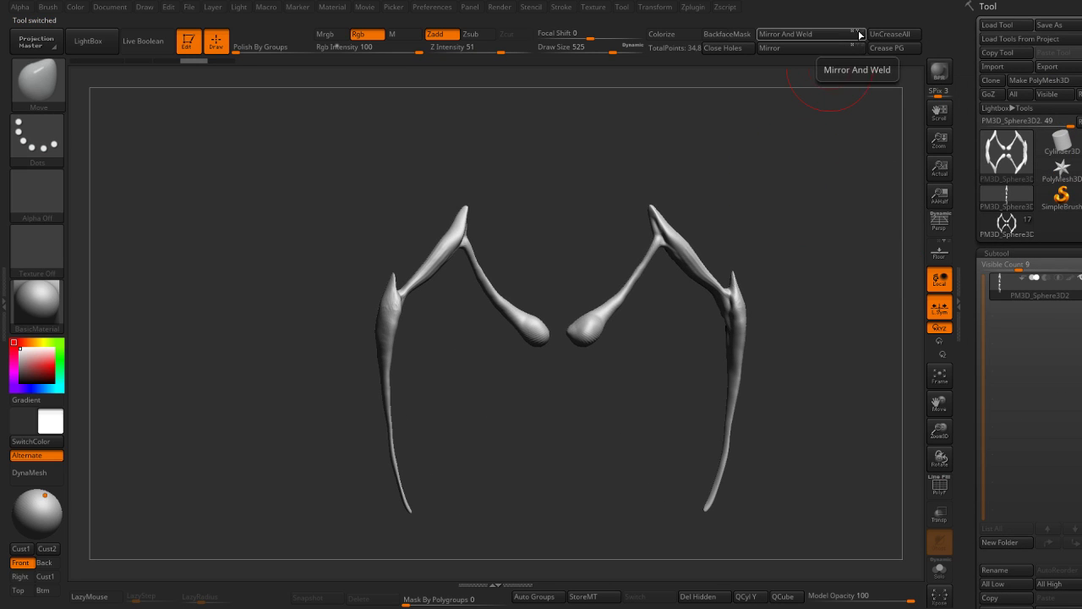
Step: Test Mirror And Weld on the legs, undo, flip the mesh and mirror again
click(821, 35)
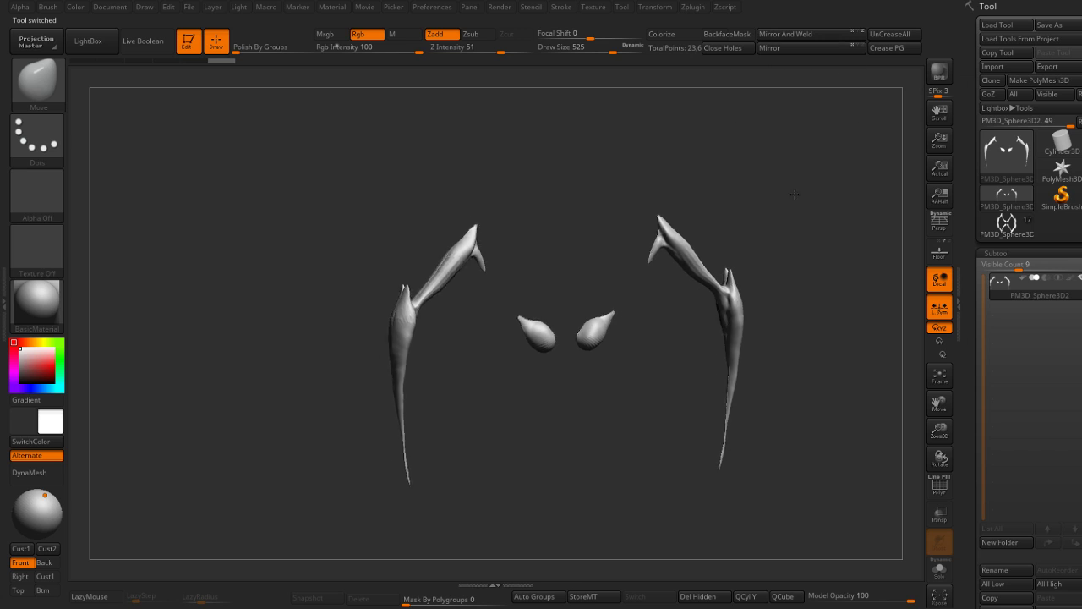
drag(811, 93, 846, 110)
key(ctrl+z)
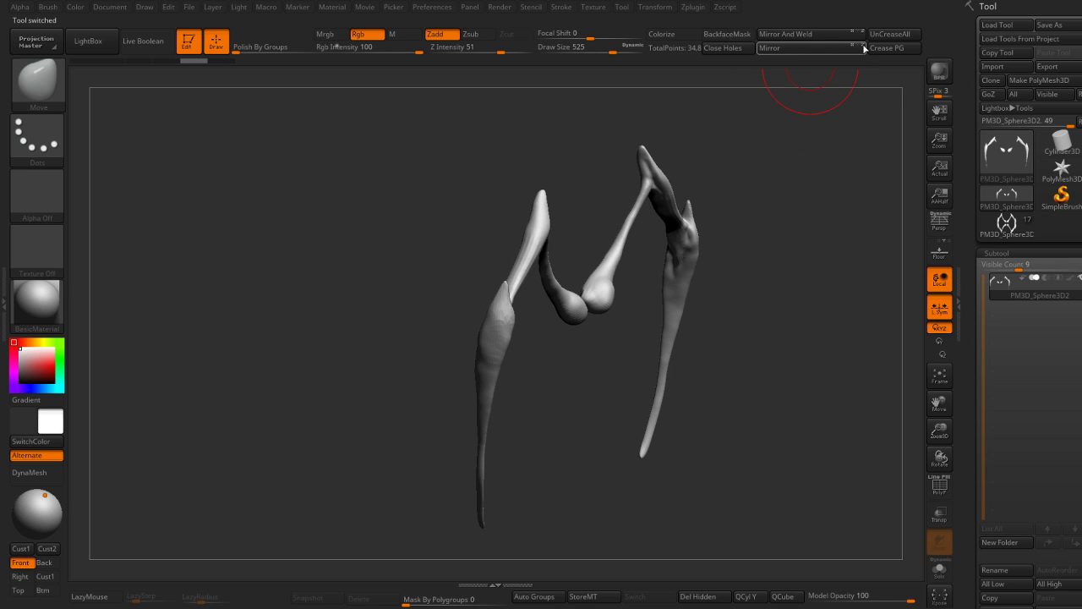
click(865, 48)
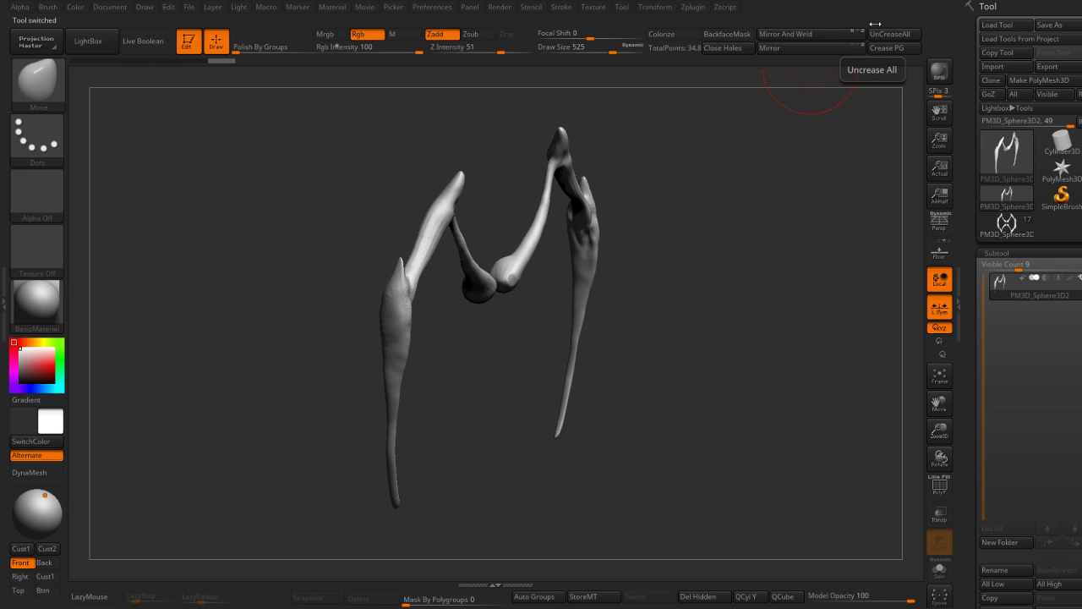
click(821, 35)
mouse_move(781, 95)
mouse_down()
mouse_move(754, 162)
mouse_move(684, 180)
mouse_move(643, 227)
mouse_move(665, 160)
mouse_move(648, 181)
mouse_move(734, 186)
mouse_move(706, 411)
mouse_move(699, 309)
mouse_move(769, 369)
mouse_move(752, 285)
mouse_move(729, 378)
mouse_move(657, 295)
mouse_move(677, 333)
mouse_move(712, 266)
mouse_move(685, 118)
mouse_up()
Step: Recentre the gizmo, shift the leg along its depth axis, and enlarge the brush to 639
key(w)
click(679, 105)
click(665, 105)
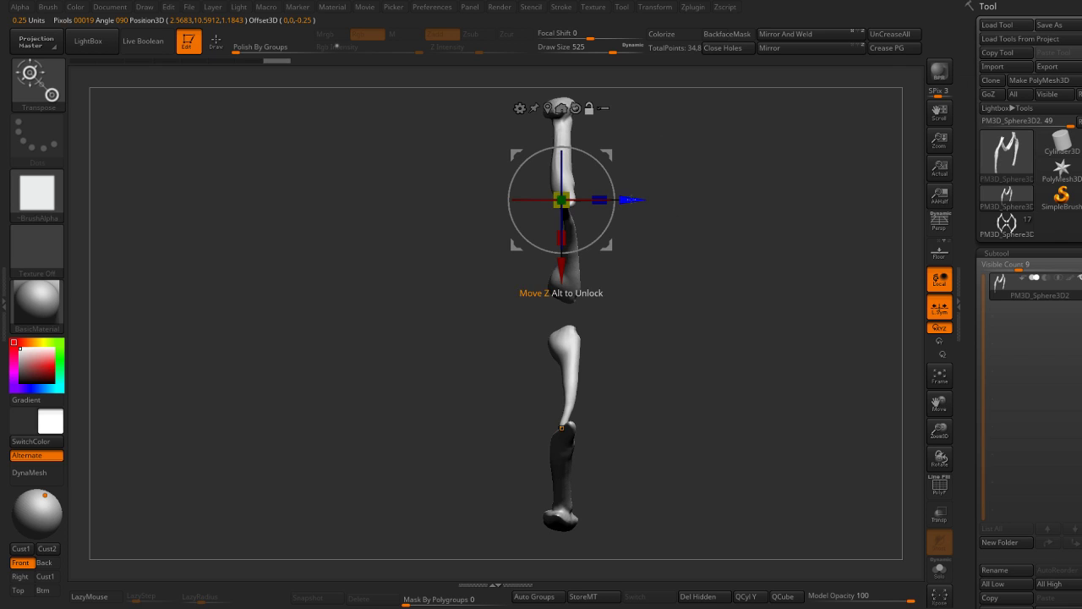
click(799, 34)
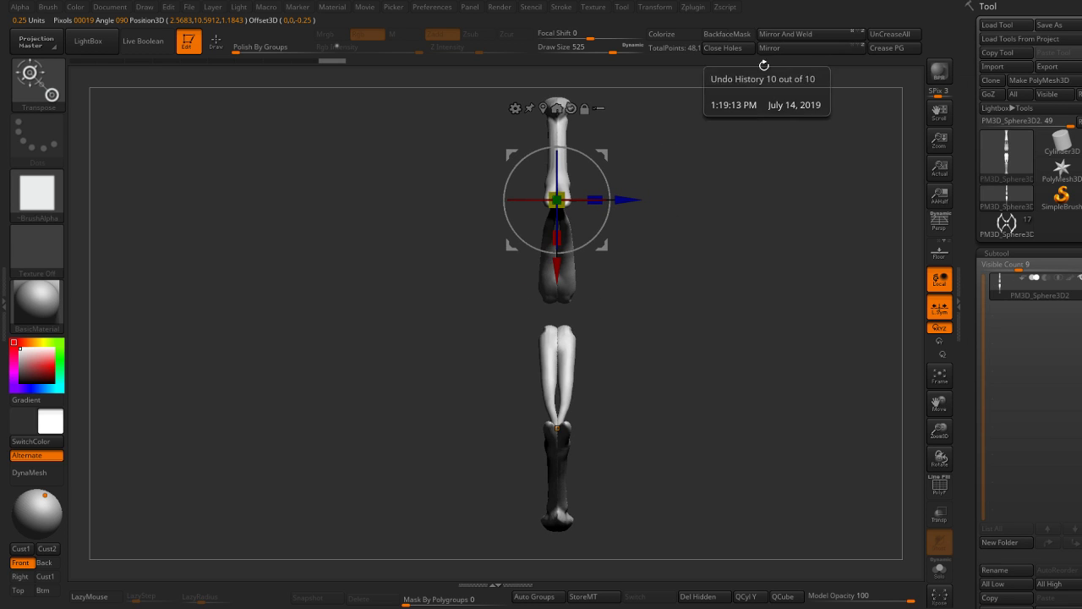
key(ctrl+z)
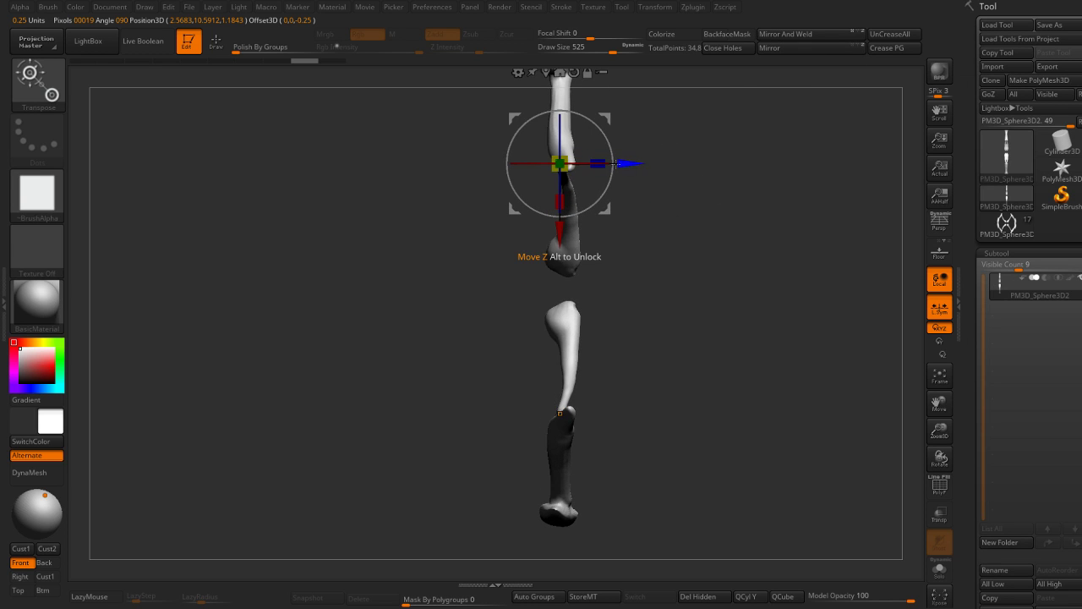
drag(615, 164, 694, 127)
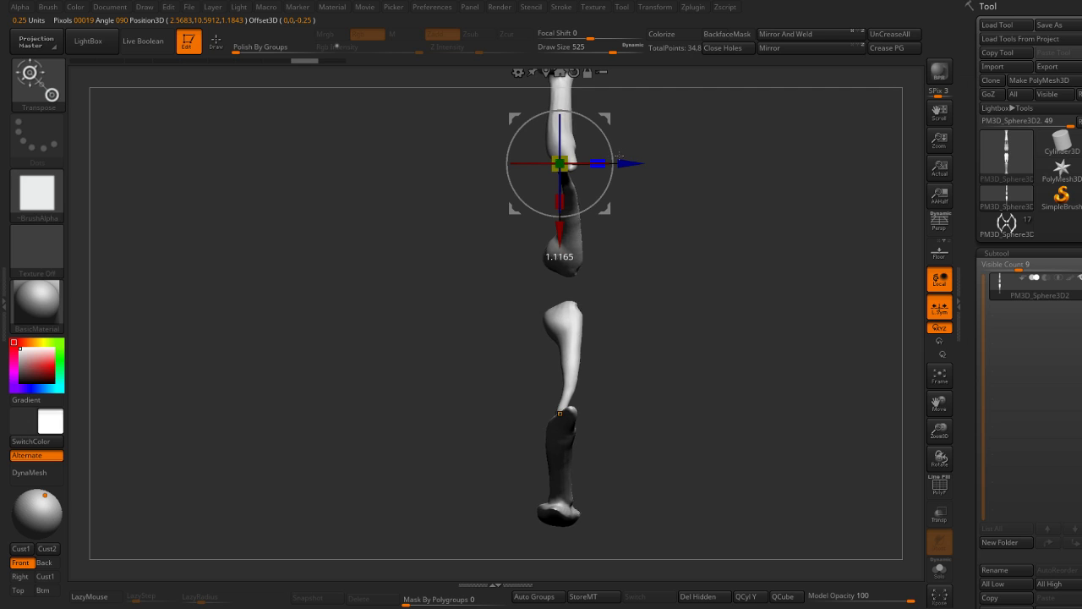
click(824, 34)
key(ctrl+z)
key(q)
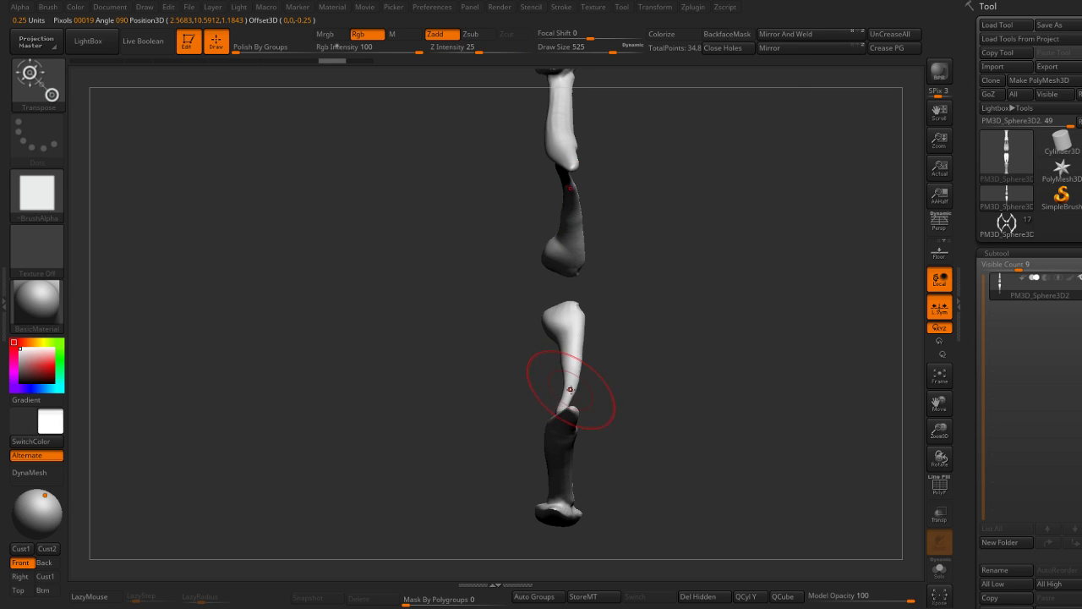
key(s)
drag(564, 369, 577, 369)
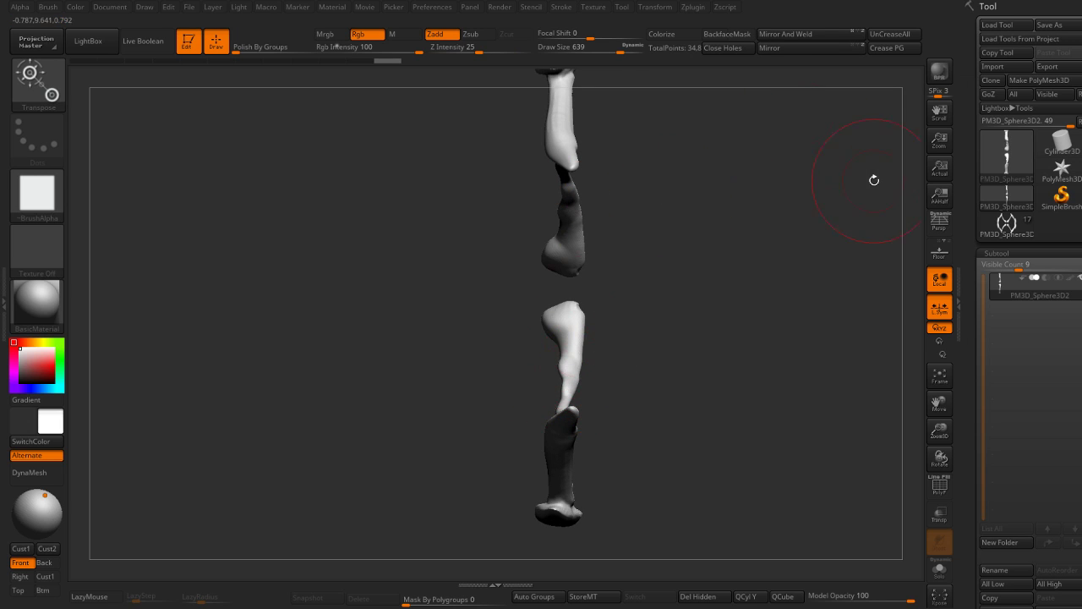
Step: Slide and tilt the leg sideways until Mirror And Weld places the copy correctly
click(803, 35)
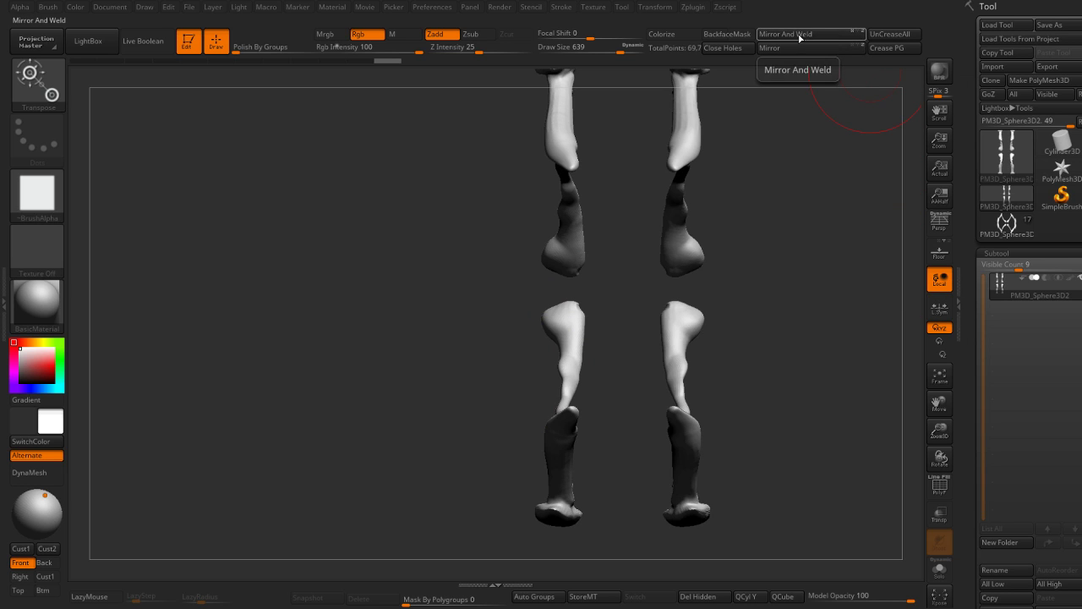
alt+drag(776, 251, 756, 286)
key(ctrl+z)
key(w)
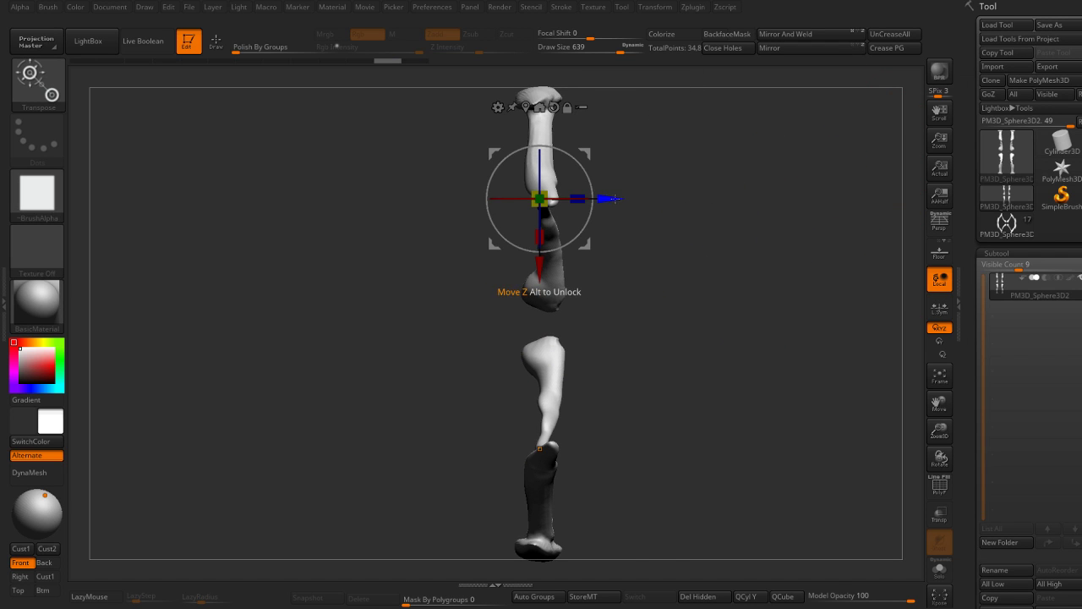
drag(615, 199, 697, 193)
click(808, 34)
key(ctrl+z)
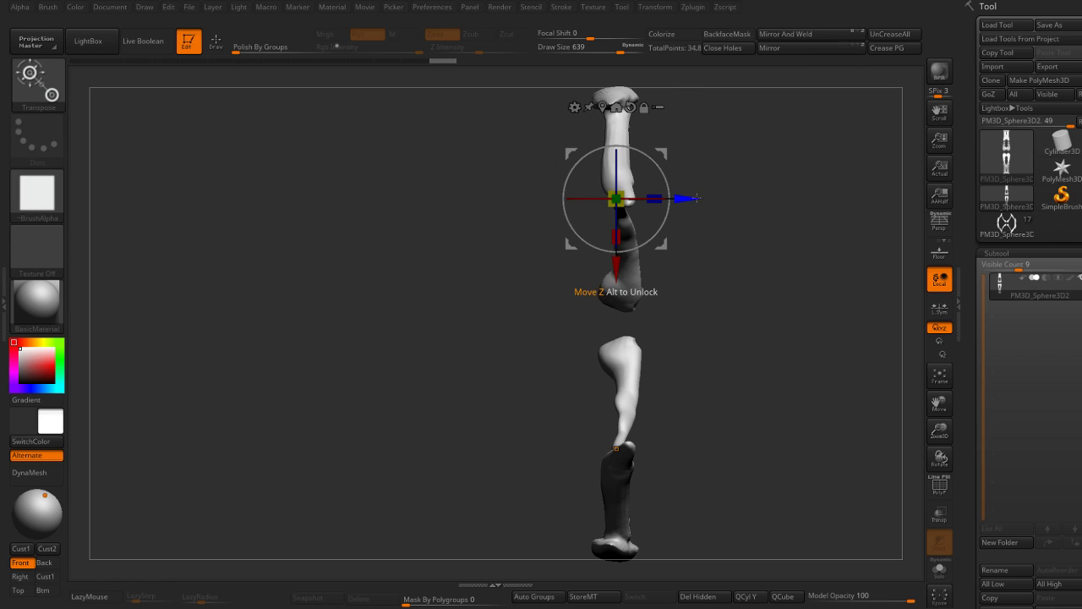
drag(616, 288, 602, 287)
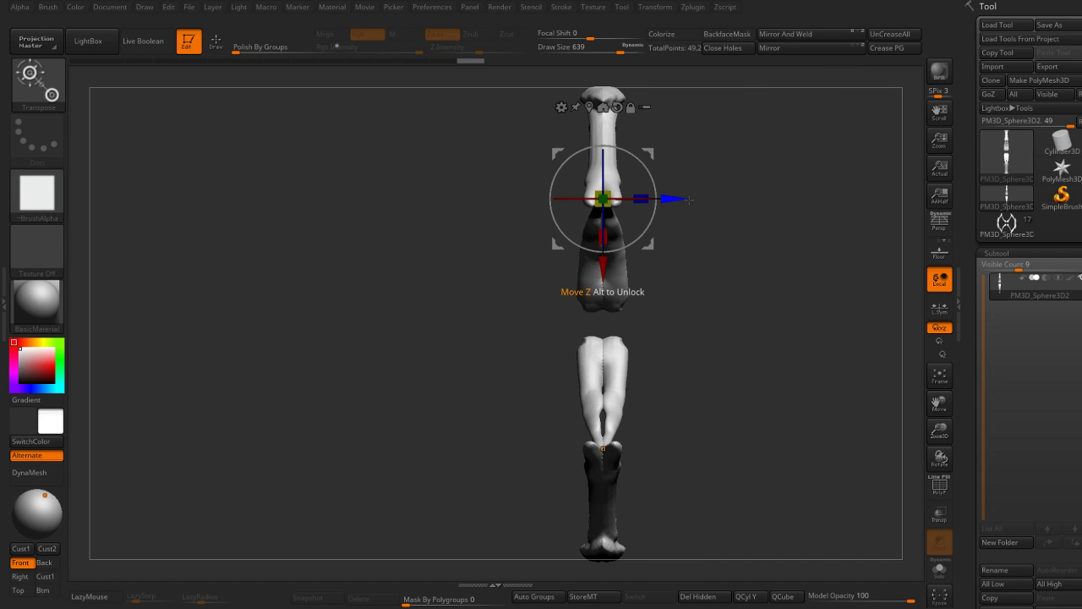
drag(689, 203, 680, 182)
click(795, 33)
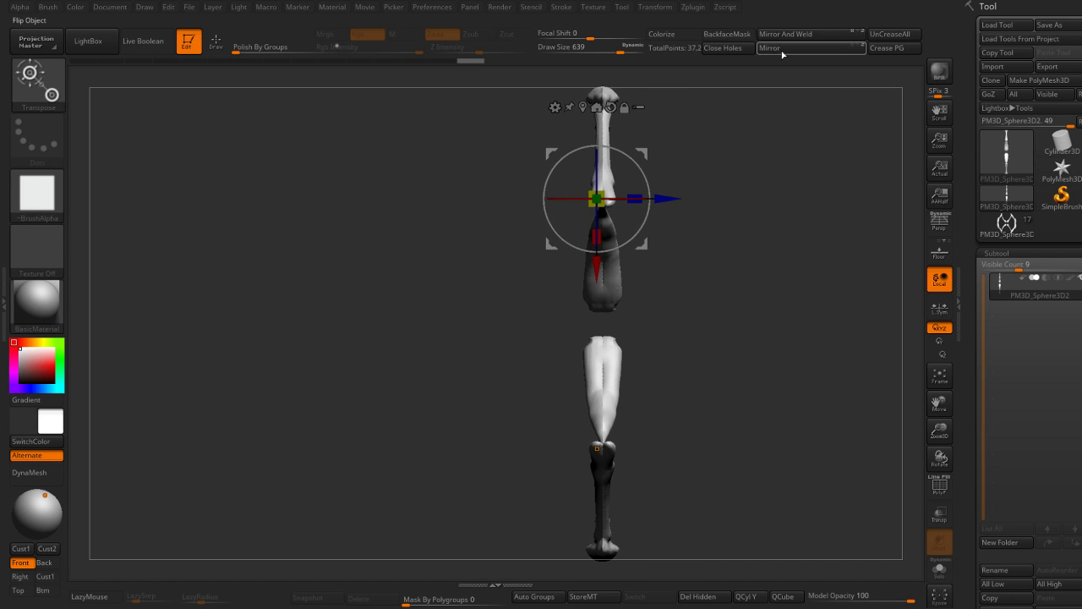
mouse_move(720, 392)
mouse_down()
mouse_move(721, 402)
mouse_move(817, 336)
mouse_move(793, 177)
mouse_move(807, 228)
mouse_move(836, 223)
mouse_move(753, 239)
mouse_move(705, 190)
mouse_move(524, 254)
mouse_up()
key(q)
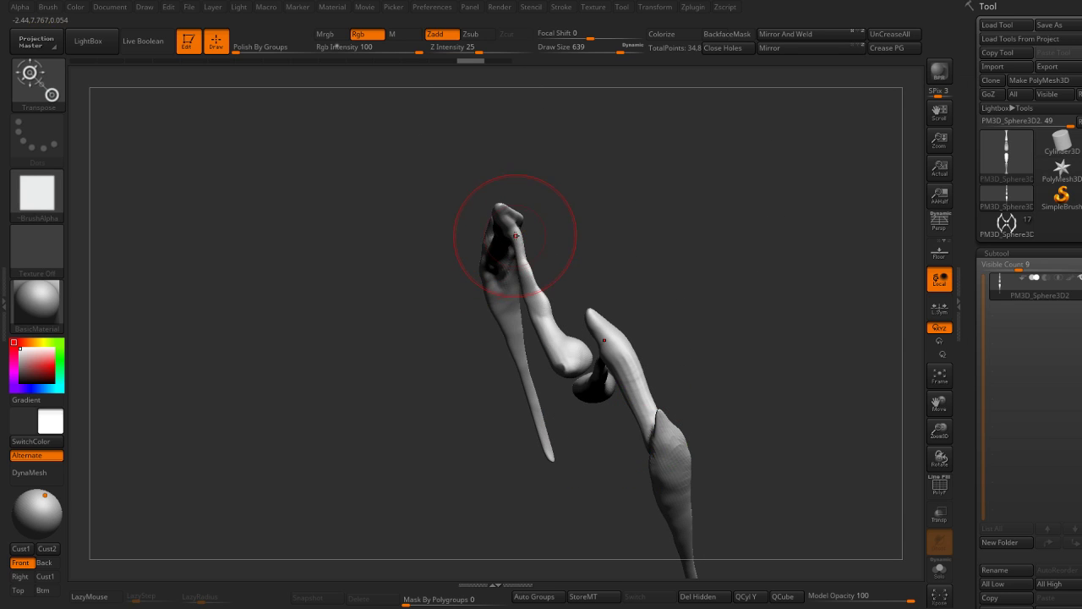
Step: Mirror and weld the legs, then hide and delete the right half, leaving one bent leg
click(805, 32)
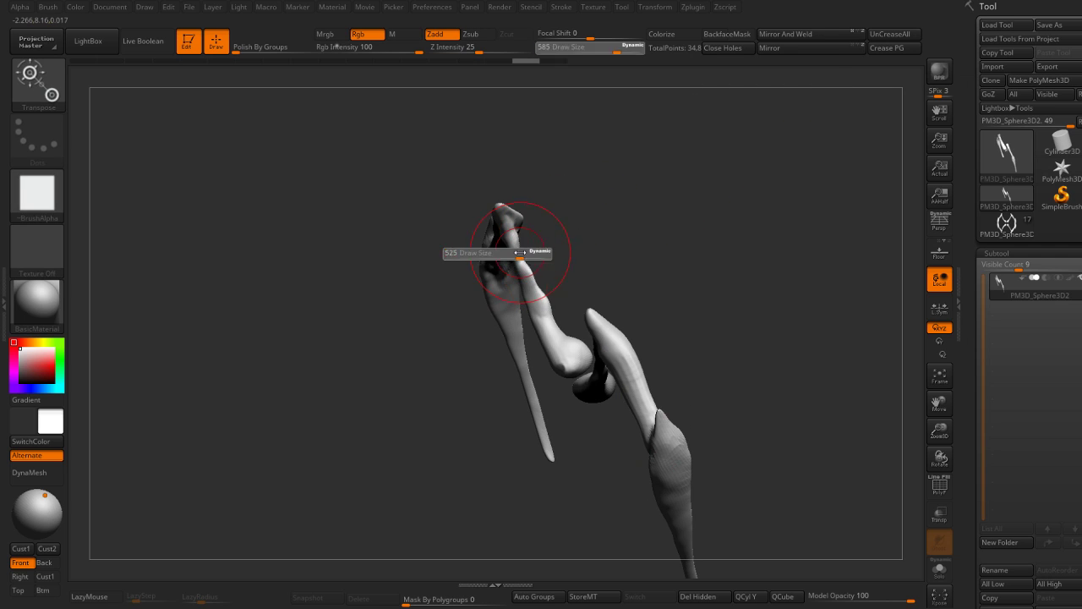
click(800, 39)
mouse_move(686, 234)
mouse_down()
mouse_move(665, 237)
mouse_move(543, 338)
mouse_move(634, 267)
mouse_move(663, 212)
mouse_up()
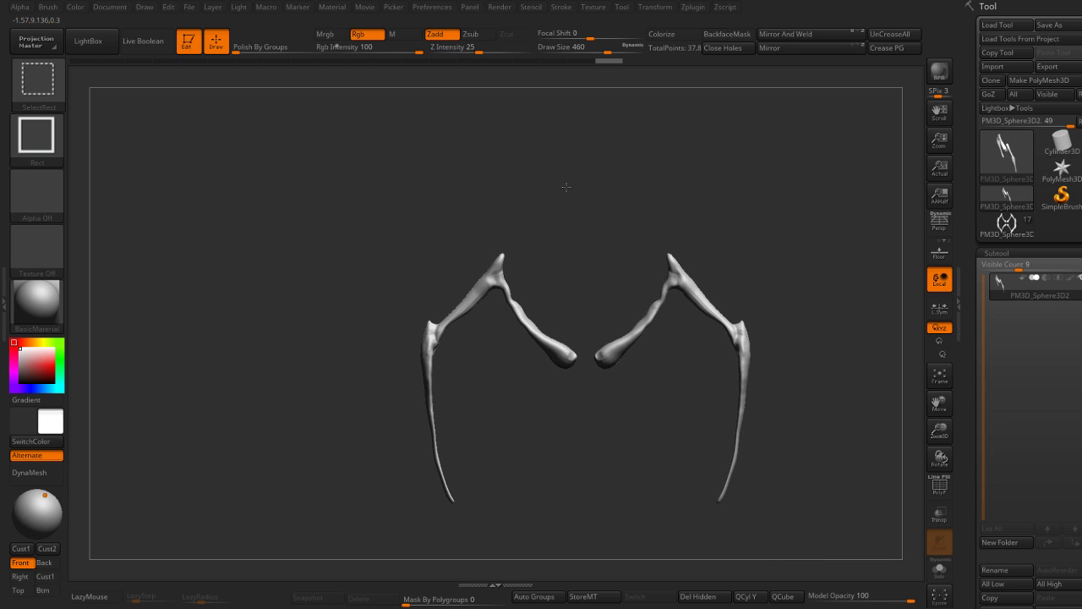
ctrl+shift+drag(566, 185, 748, 348)
ctrl+alt+shift+drag(595, 222, 880, 512)
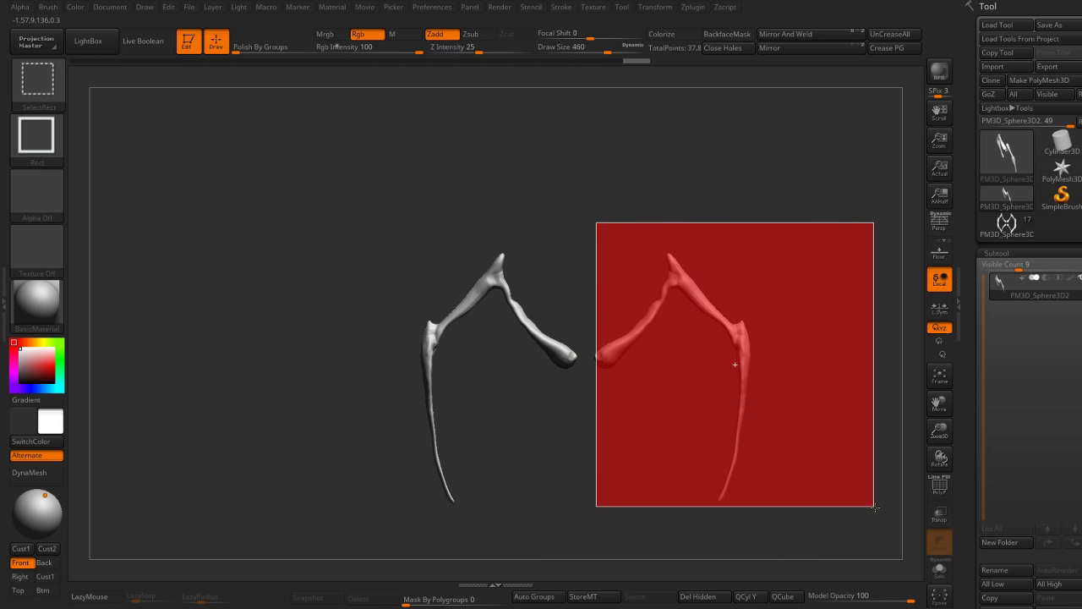
ctrl+alt+shift+drag(805, 509, 597, 316)
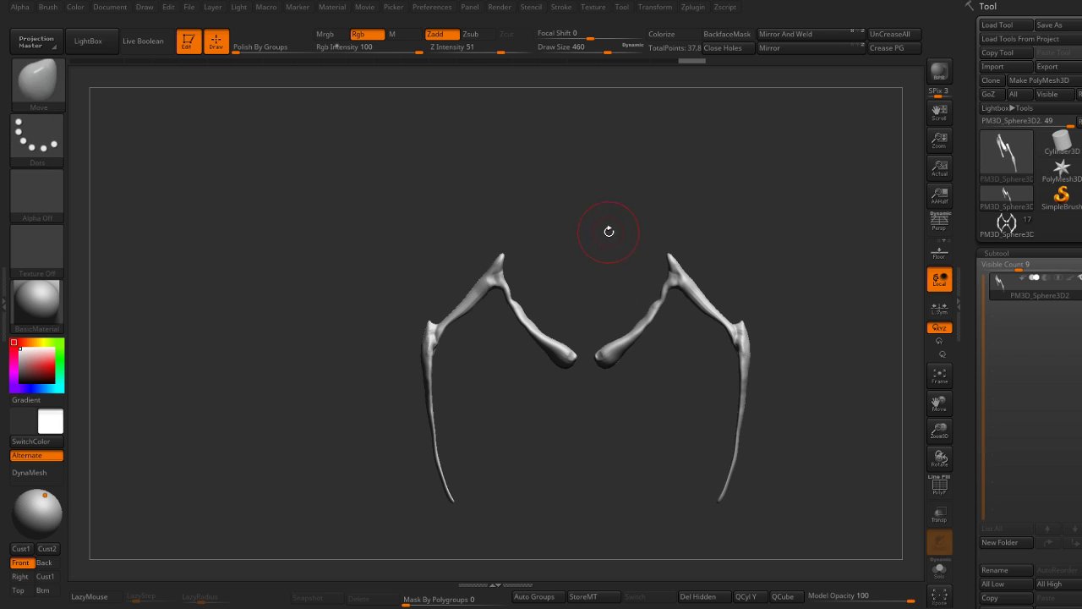
ctrl+alt+shift+drag(593, 201, 871, 531)
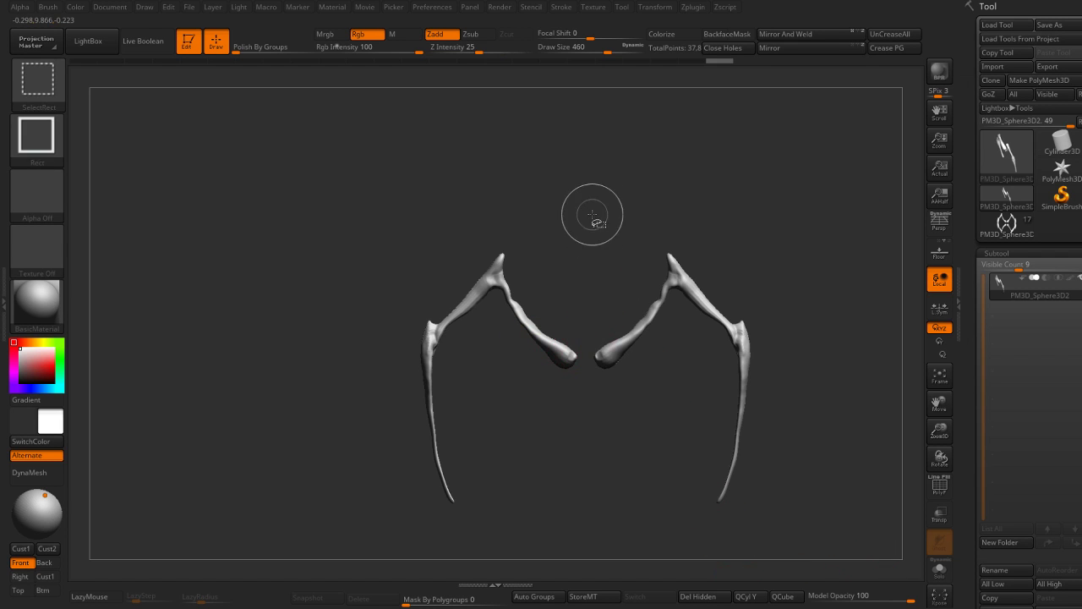
ctrl+alt+shift+drag(591, 201, 826, 543)
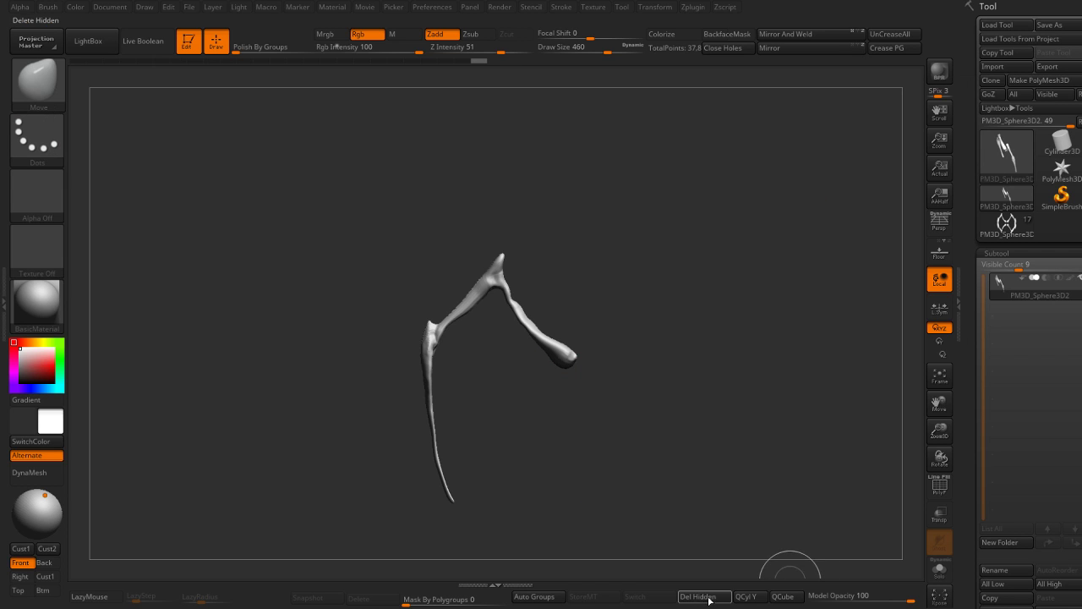
mouse_move(684, 411)
mouse_down()
mouse_move(741, 327)
mouse_move(684, 322)
mouse_move(713, 329)
mouse_up()
mouse_move(652, 249)
mouse_down()
mouse_move(655, 291)
mouse_move(602, 311)
mouse_up()
Step: Enable Z-axis symmetry and reduce the brush size to 136
key(s)
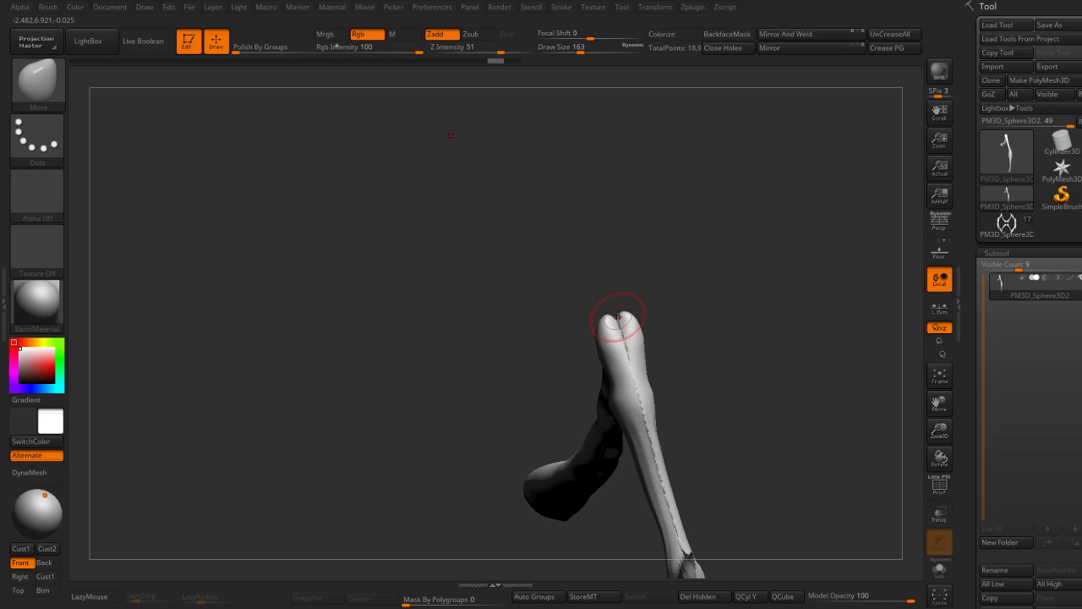
click(656, 6)
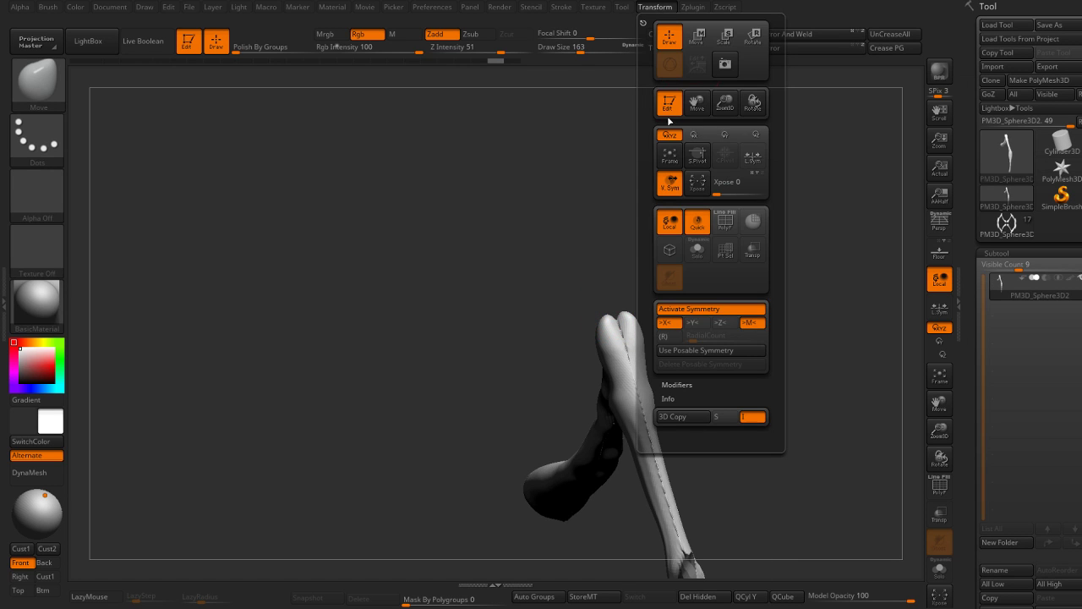
click(721, 326)
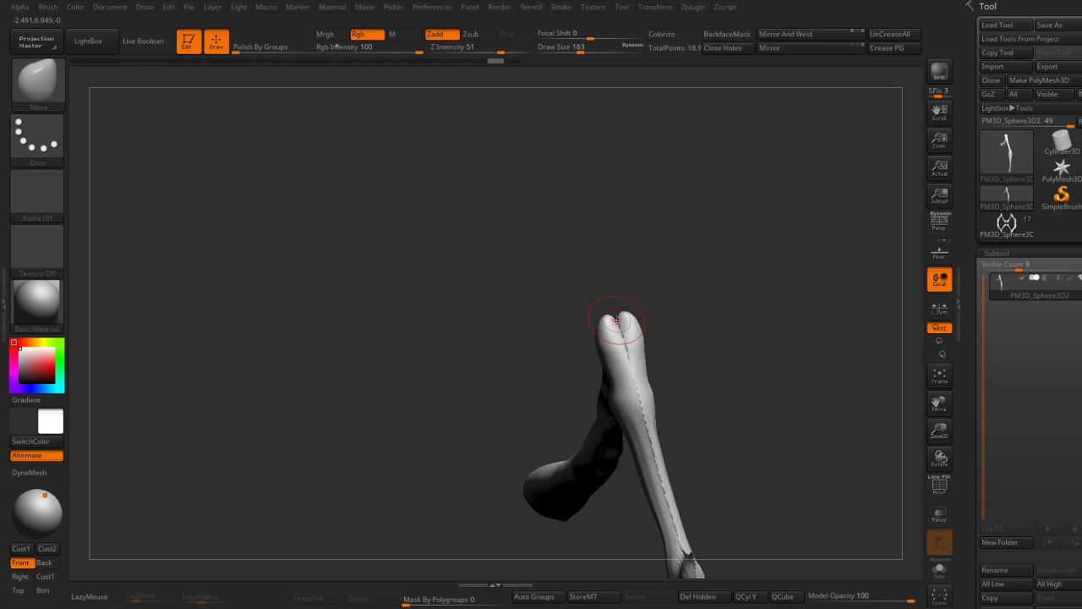
key(s)
mouse_move(615, 313)
mouse_down()
mouse_move(604, 311)
mouse_move(608, 296)
mouse_up()
Step: Smooth the crease near the leg's fork and the upper limb surface
key(shift)
drag(688, 242, 654, 262)
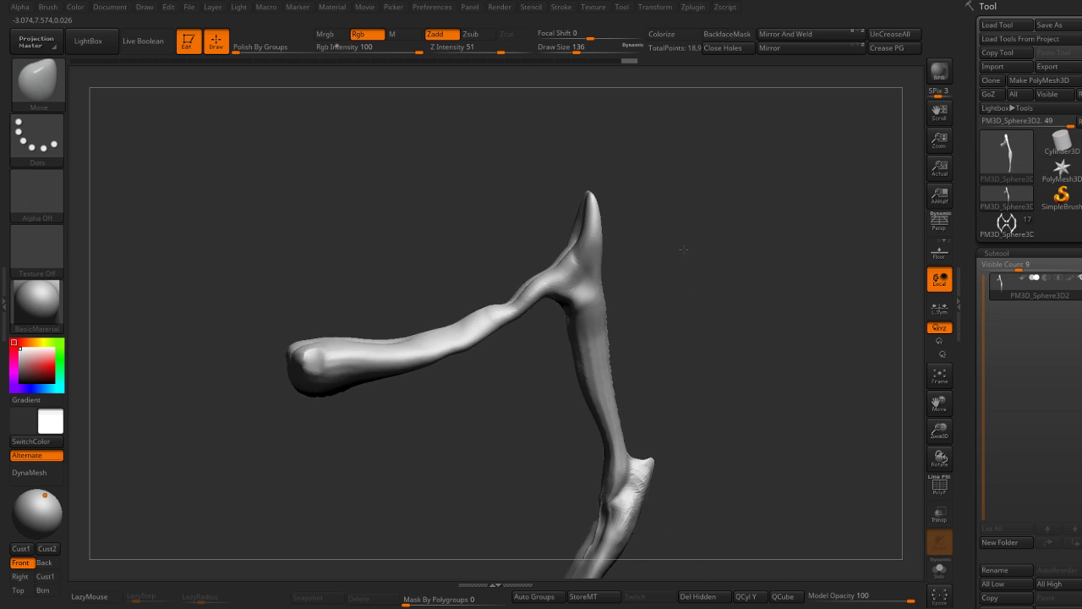
shift+drag(554, 343, 564, 282)
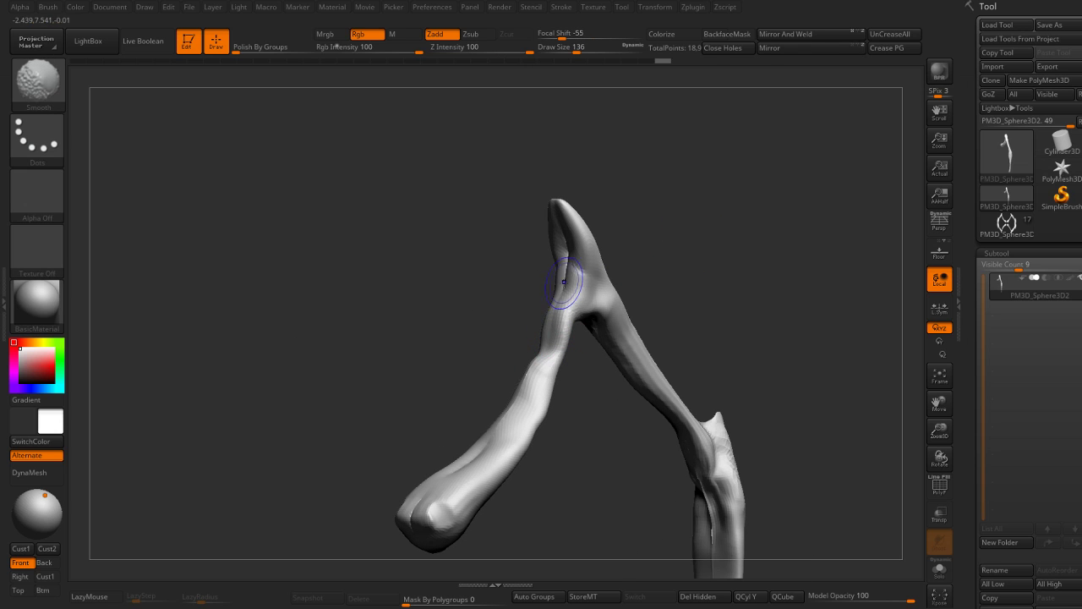
mouse_move(618, 222)
mouse_down()
mouse_move(651, 221)
mouse_move(653, 305)
mouse_up()
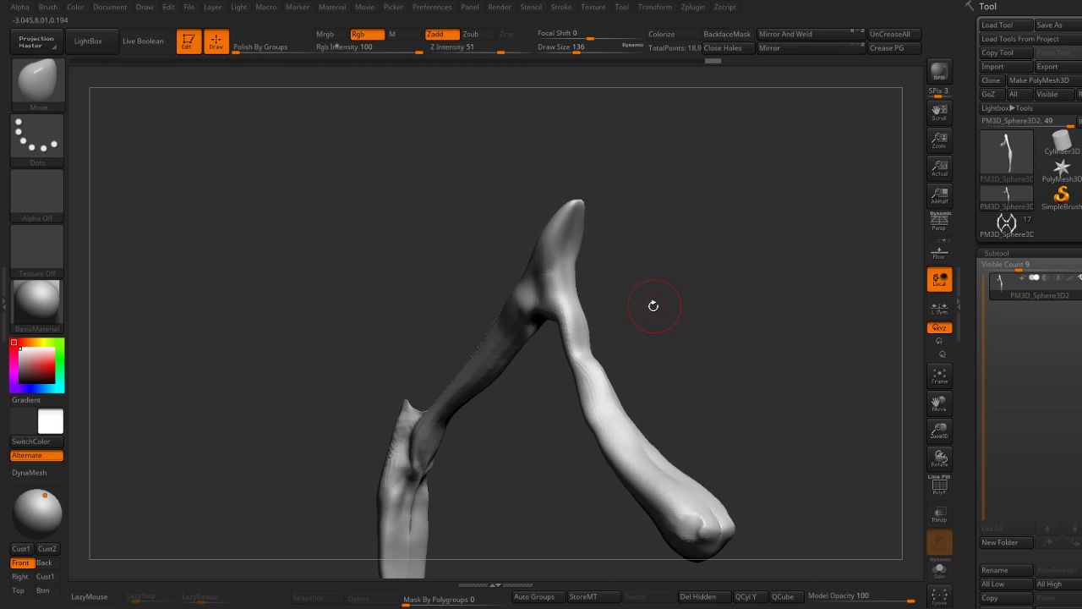
drag(583, 354, 599, 353)
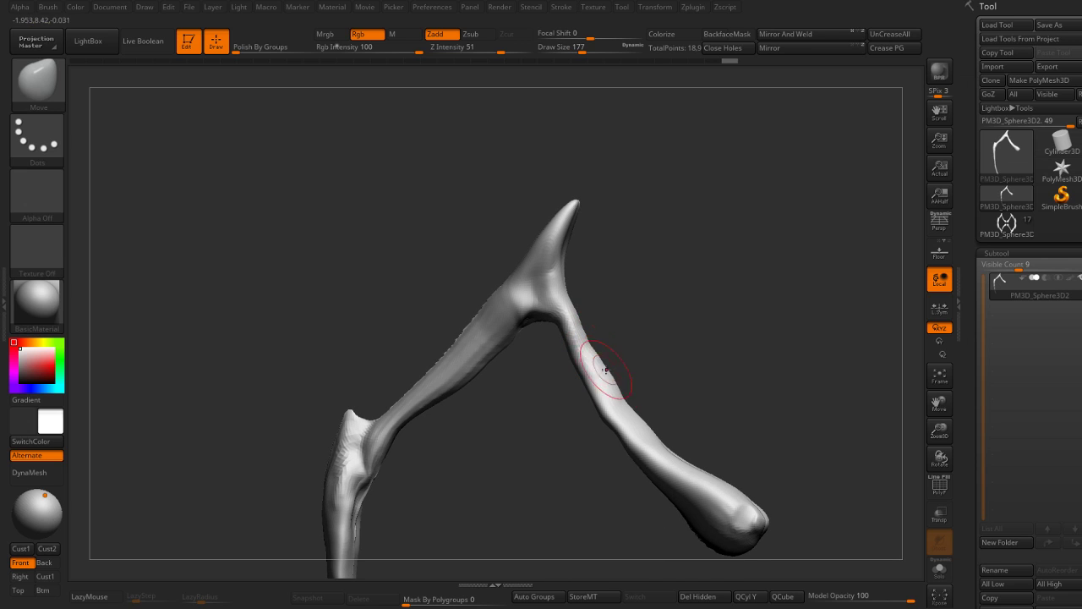
drag(630, 405, 652, 367)
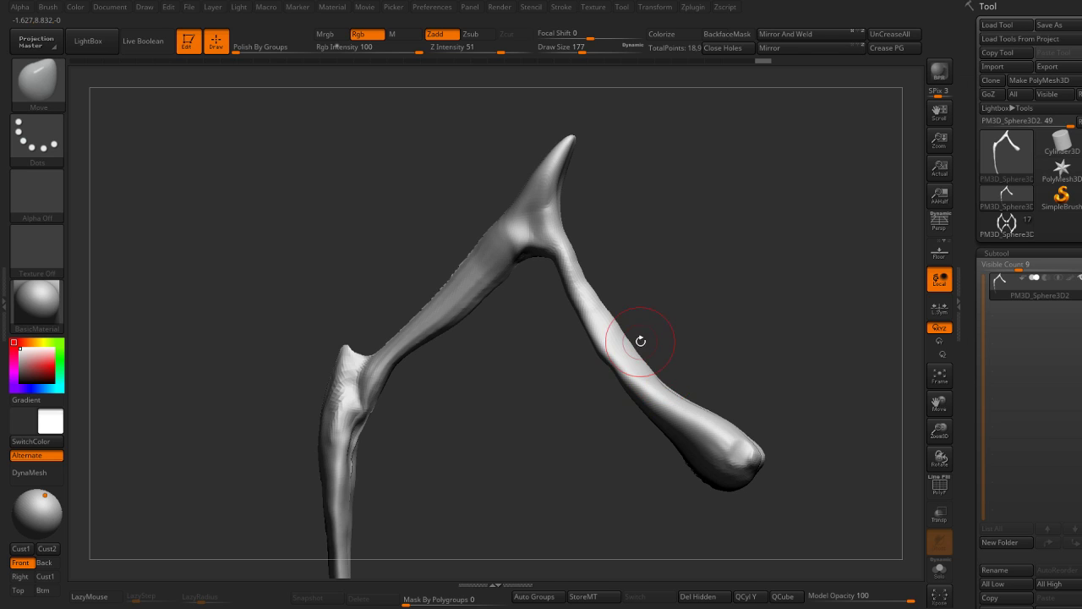
mouse_move(640, 341)
mouse_down()
mouse_move(648, 244)
mouse_move(560, 213)
mouse_up()
key(shift)
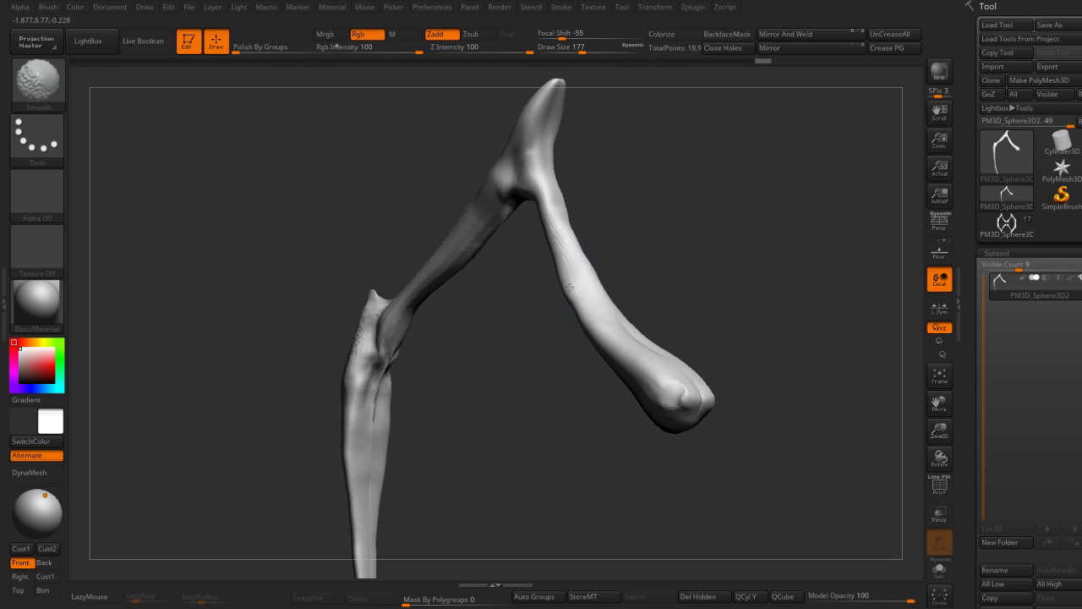
mouse_move(570, 287)
shift+mouse_down()
mouse_move(581, 261)
mouse_move(584, 279)
shift+mouse_up()
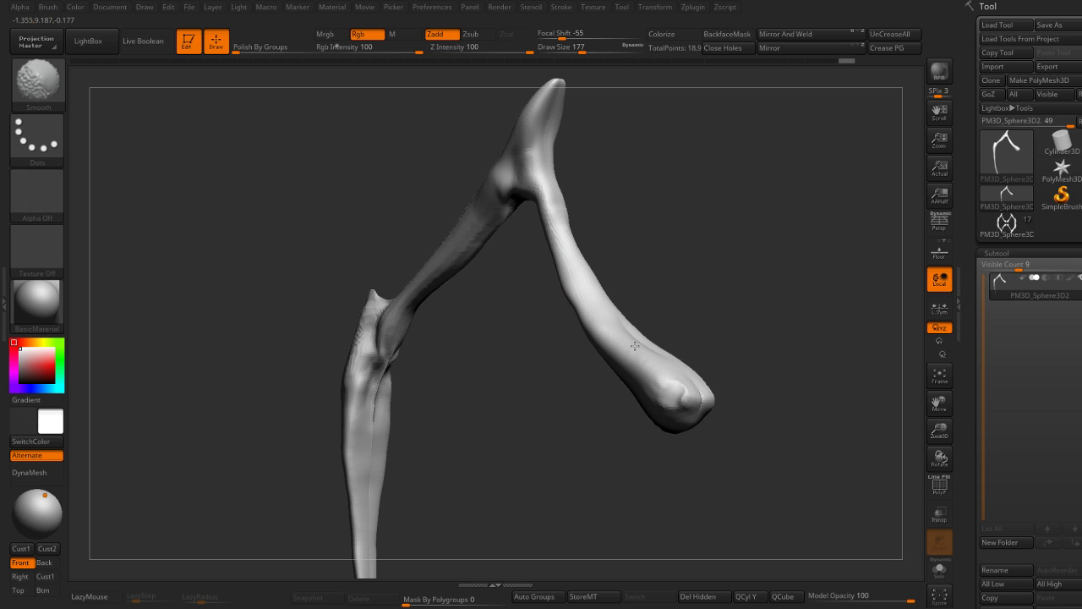
mouse_move(733, 363)
mouse_down()
mouse_move(727, 389)
mouse_move(748, 228)
mouse_up()
Step: Carve a groove near the blunt end with DamStandard at brush size 120
key(b)
key(d)
key(s)
key(s)
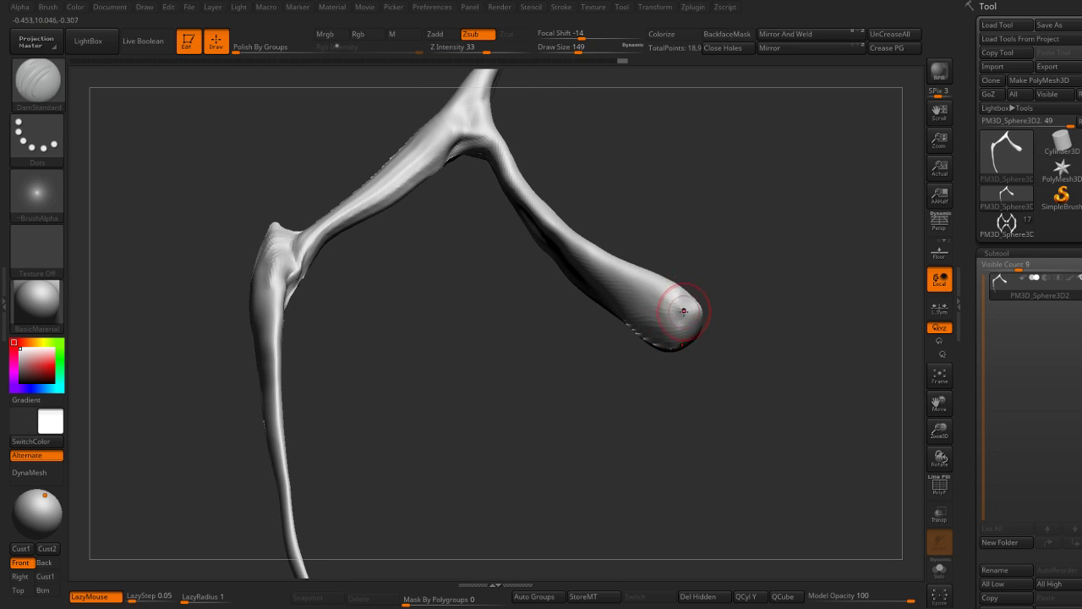
drag(687, 297, 682, 297)
right_drag(683, 328, 698, 307)
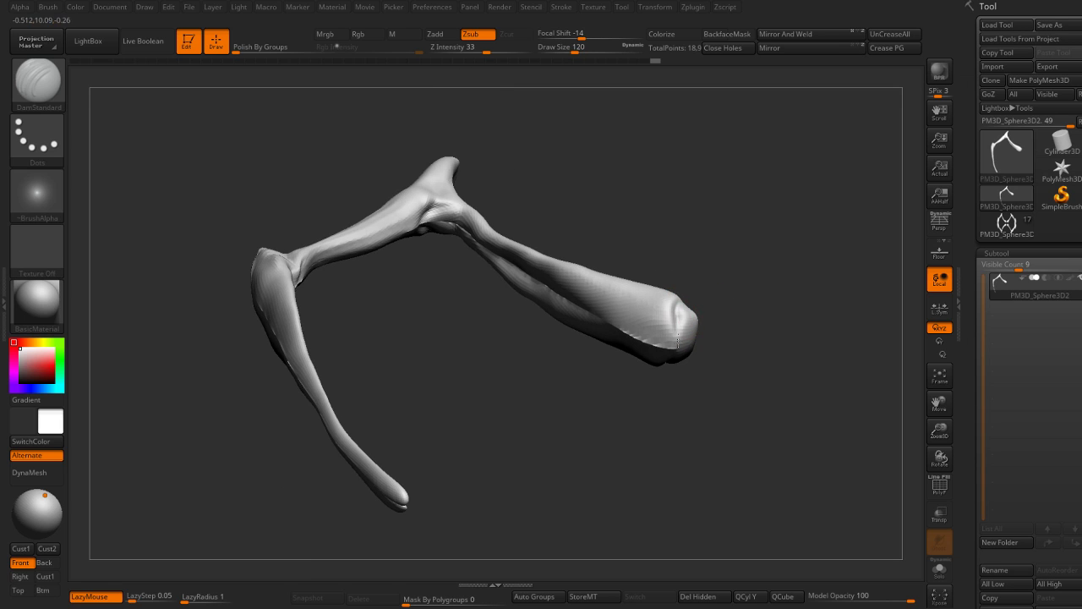
drag(724, 328, 675, 332)
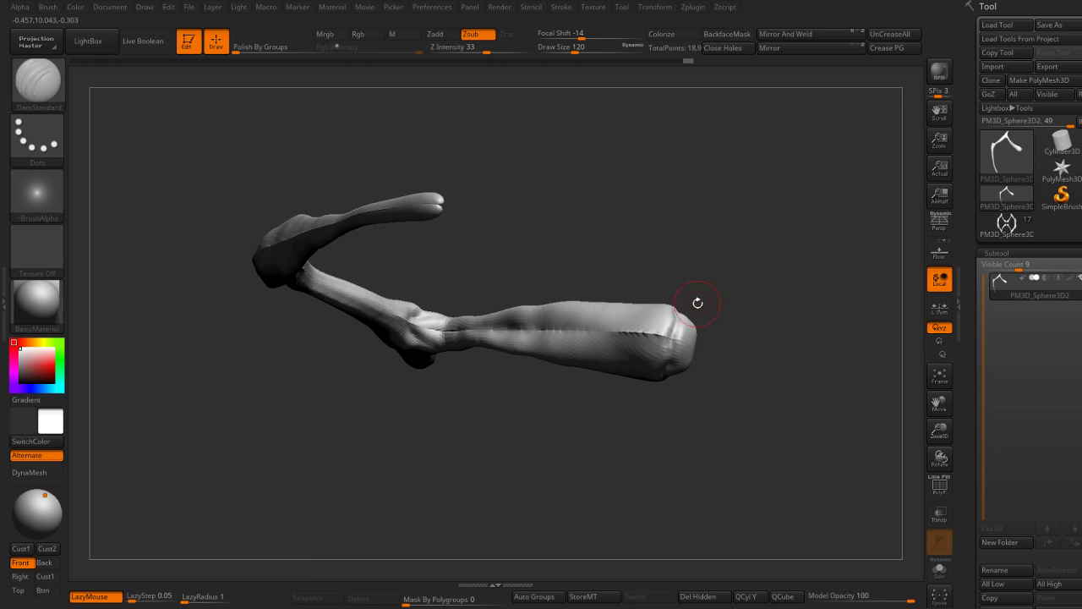
mouse_move(696, 302)
right_down()
mouse_move(684, 312)
mouse_move(678, 300)
mouse_move(678, 326)
right_up()
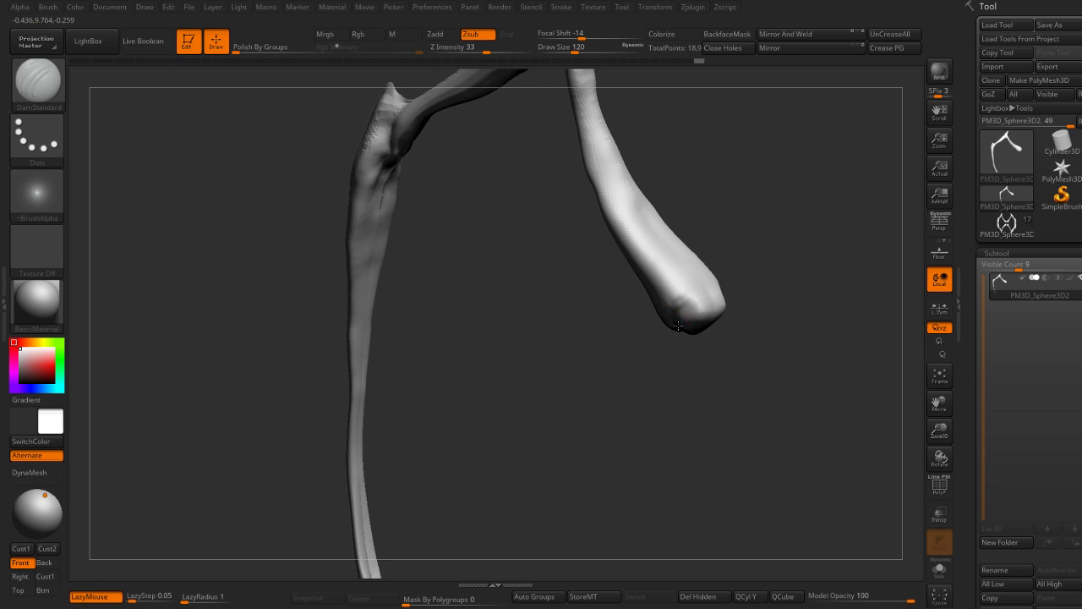
right_drag(729, 274, 630, 321)
Step: Smooth the middle of the limb
key(b)
key(s)
key(t)
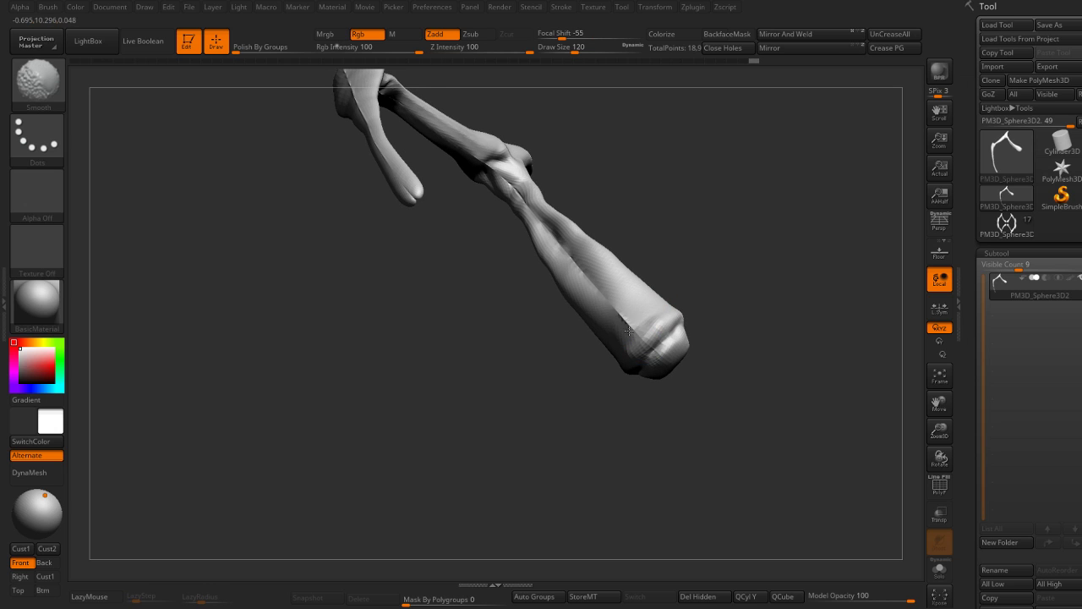
shift+drag(630, 322, 551, 209)
right_drag(551, 208, 617, 309)
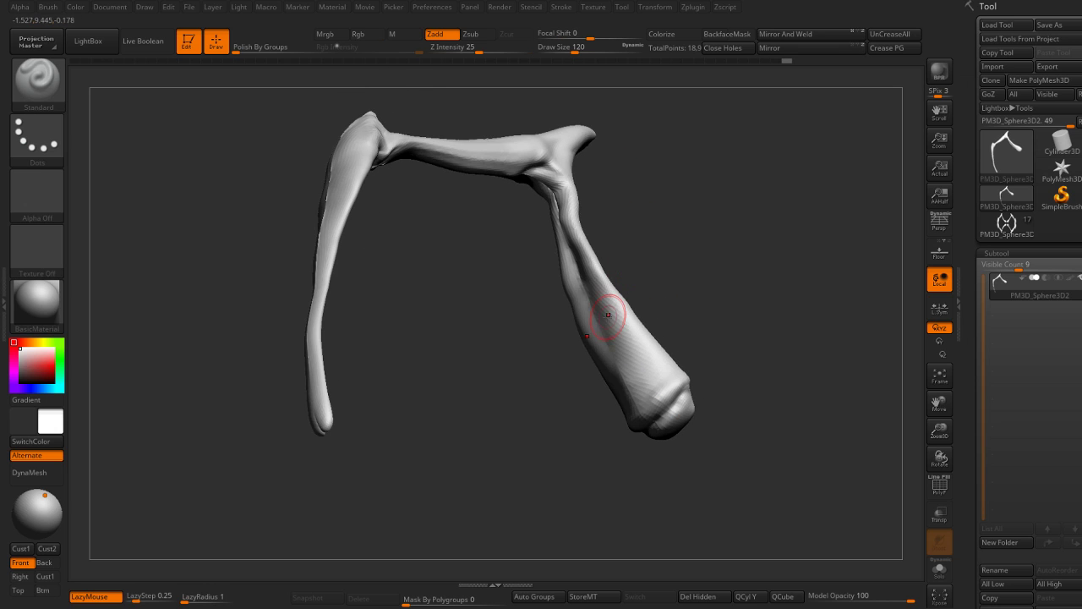
key(b)
key(c)
key(b)
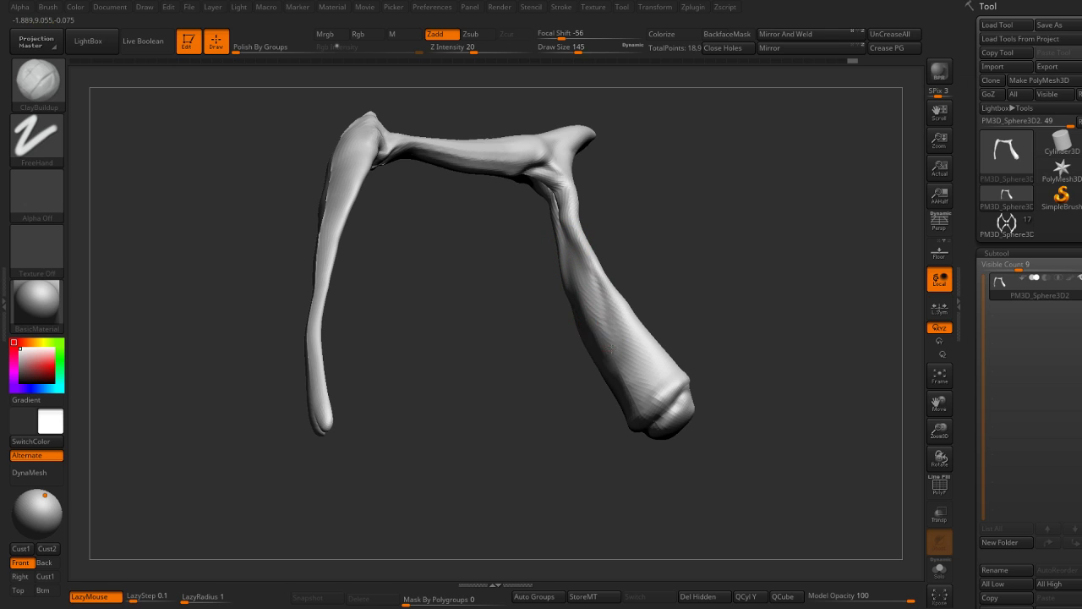
Step: Build up clay on the shin with ClayBuildup, then turn the leg to a new view
drag(609, 321, 628, 385)
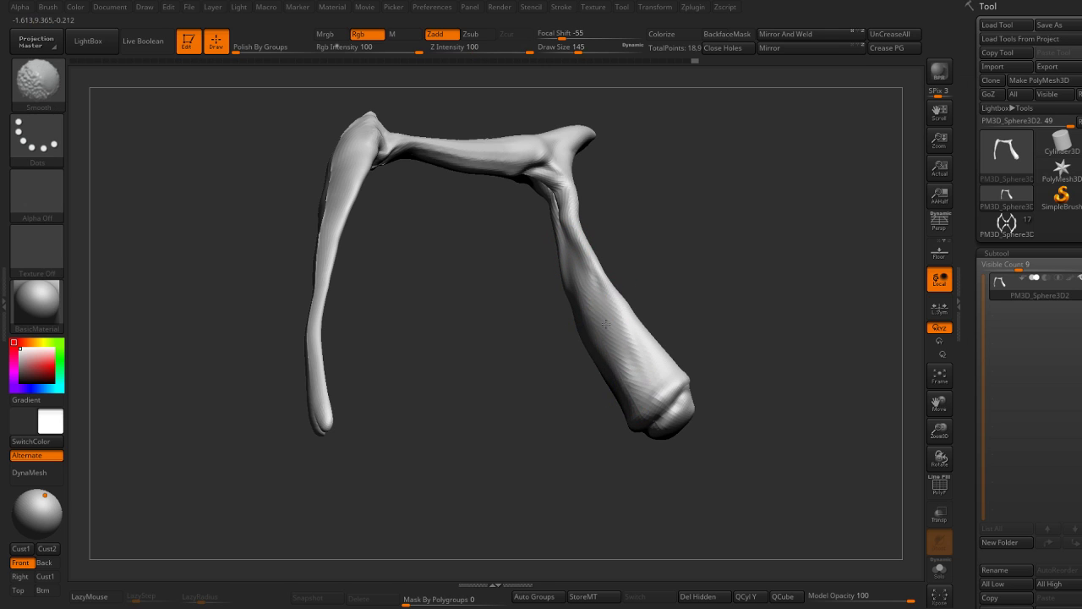
mouse_move(625, 385)
right_down()
mouse_move(699, 320)
mouse_move(573, 331)
right_up()
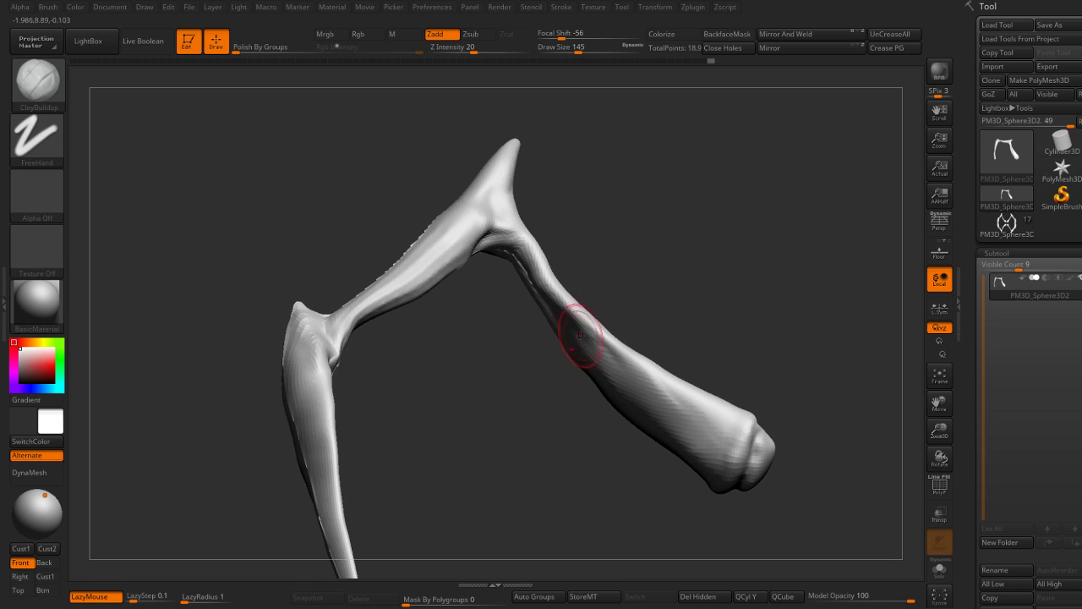
mouse_move(561, 261)
right_down()
mouse_move(534, 306)
mouse_move(584, 302)
mouse_move(605, 280)
right_up()
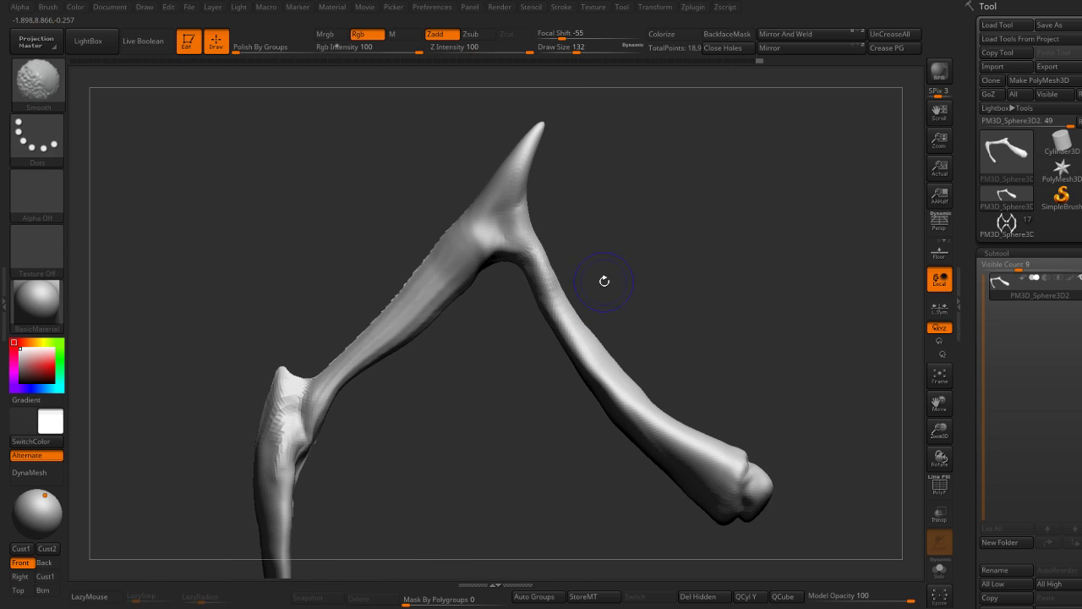
right_drag(551, 324, 598, 270)
mouse_move(509, 265)
right_down()
mouse_move(498, 256)
mouse_move(504, 275)
mouse_move(471, 300)
right_up()
Step: Carve grooves with DamStandard and smooth the knee at brush size 145
key(b)
key(d)
key(s)
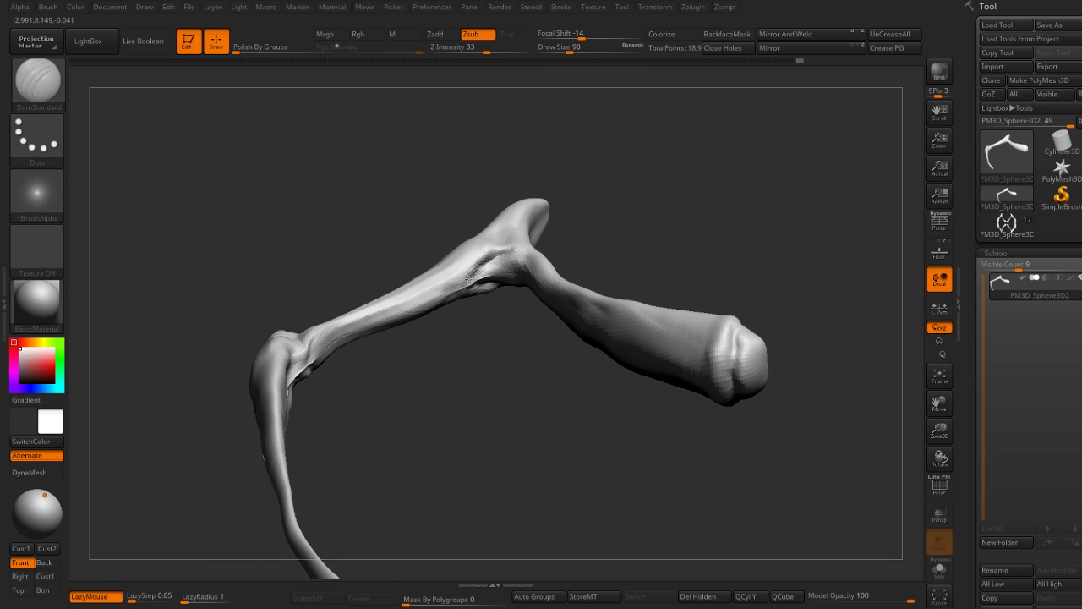
key(shift)
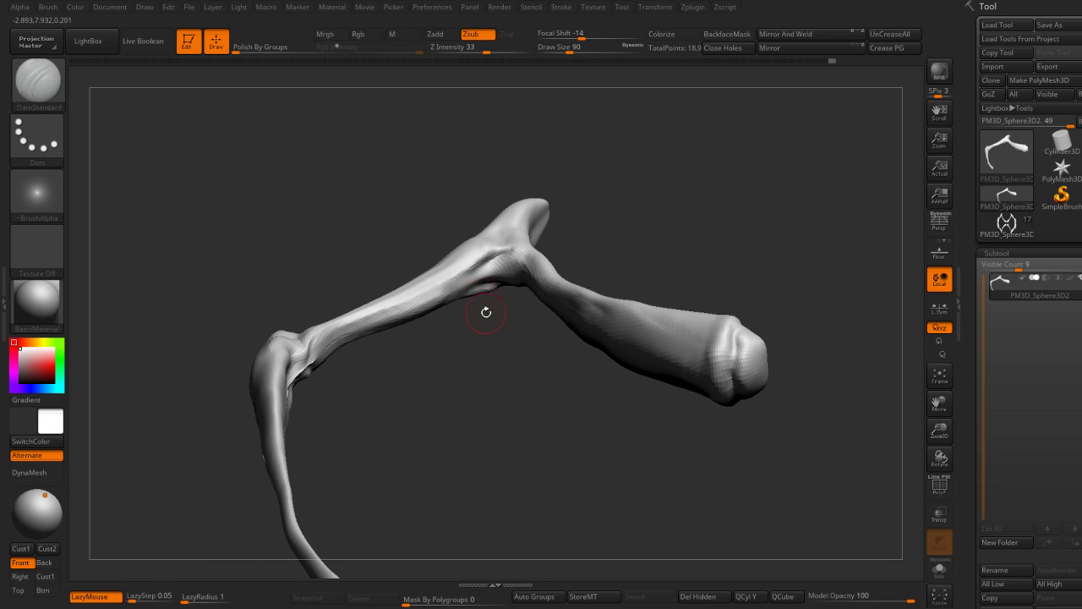
mouse_move(488, 313)
right_down()
mouse_move(493, 374)
mouse_move(485, 327)
mouse_move(389, 372)
right_up()
key(s)
drag(389, 376, 377, 369)
key(shift)
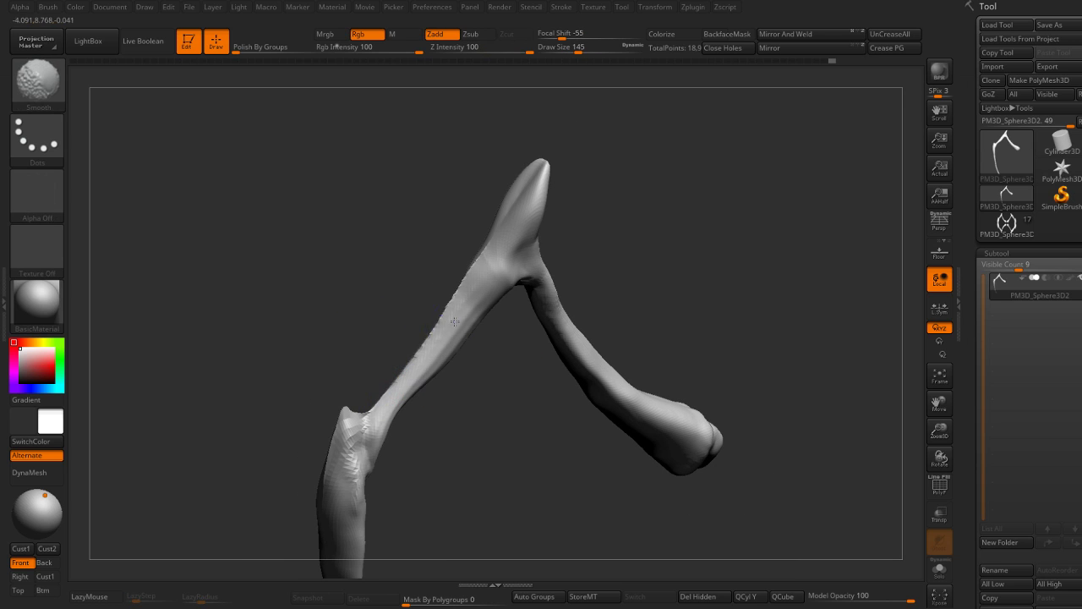
mouse_move(397, 369)
right_down()
mouse_move(609, 199)
mouse_move(595, 244)
mouse_move(531, 210)
right_up()
Step: Refine the knee tip with Standard and ClayBuildup strokes
key(b)
key(s)
key(t)
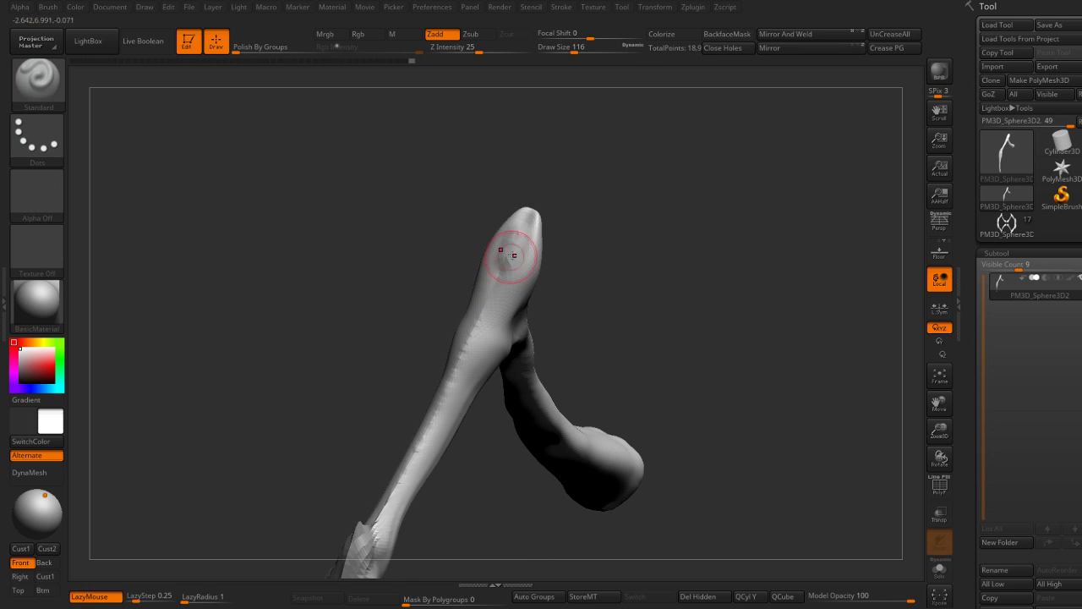
key(b)
key(c)
key(b)
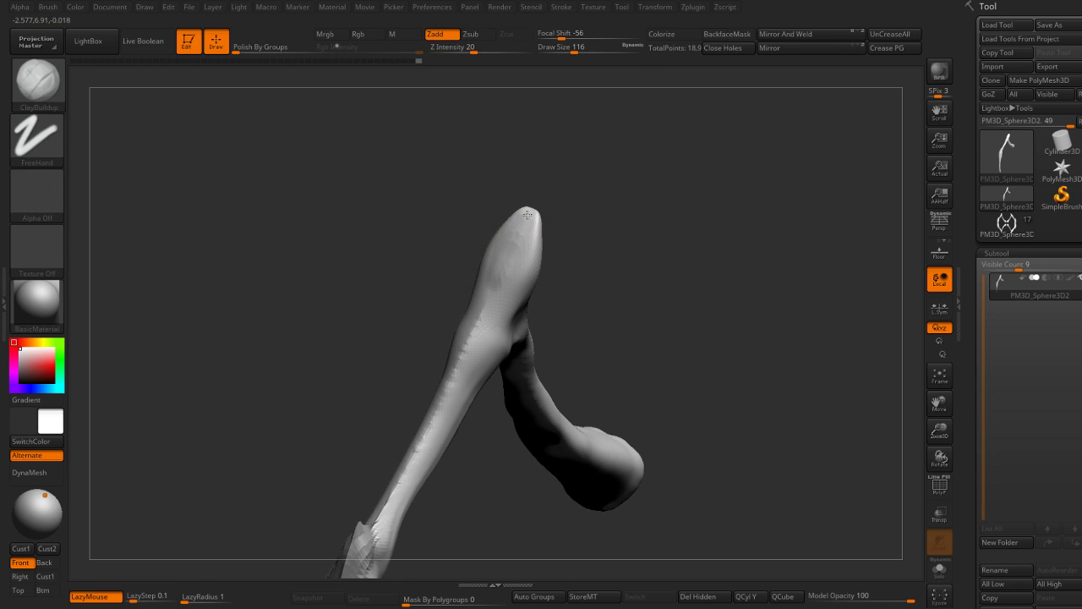
mouse_move(583, 256)
mouse_down()
mouse_move(526, 237)
mouse_move(558, 221)
mouse_move(623, 242)
mouse_move(619, 221)
mouse_move(580, 260)
mouse_move(558, 253)
mouse_move(542, 268)
mouse_up()
key(b)
key(m)
key(v)
key(b)
Step: Carve the knee tip with DamStandard and bring the shin into view
key(d)
key(s)
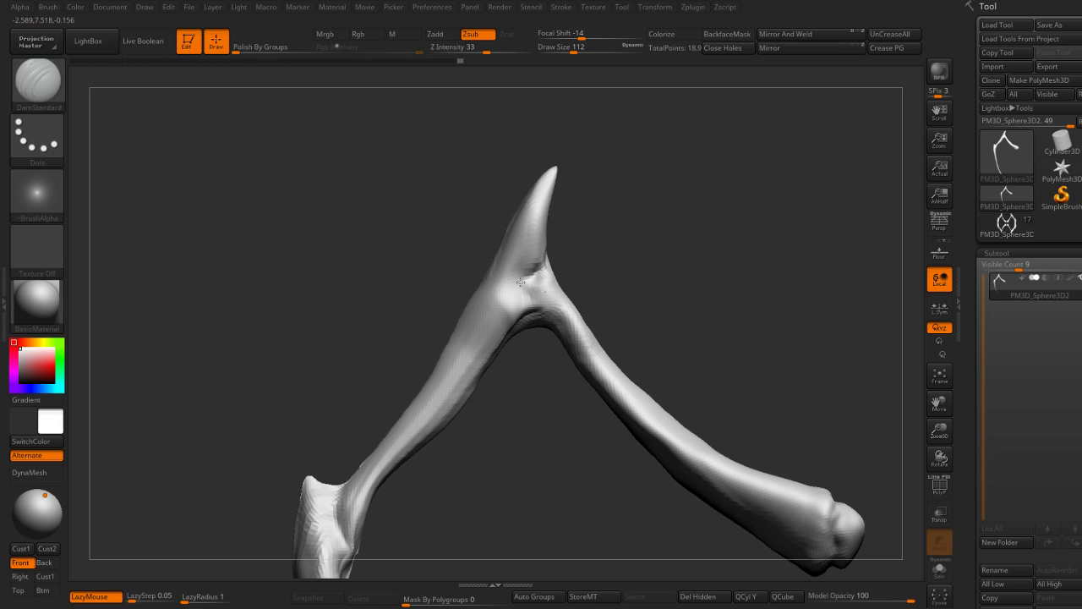
right_drag(514, 287, 581, 267)
right_drag(504, 296, 620, 229)
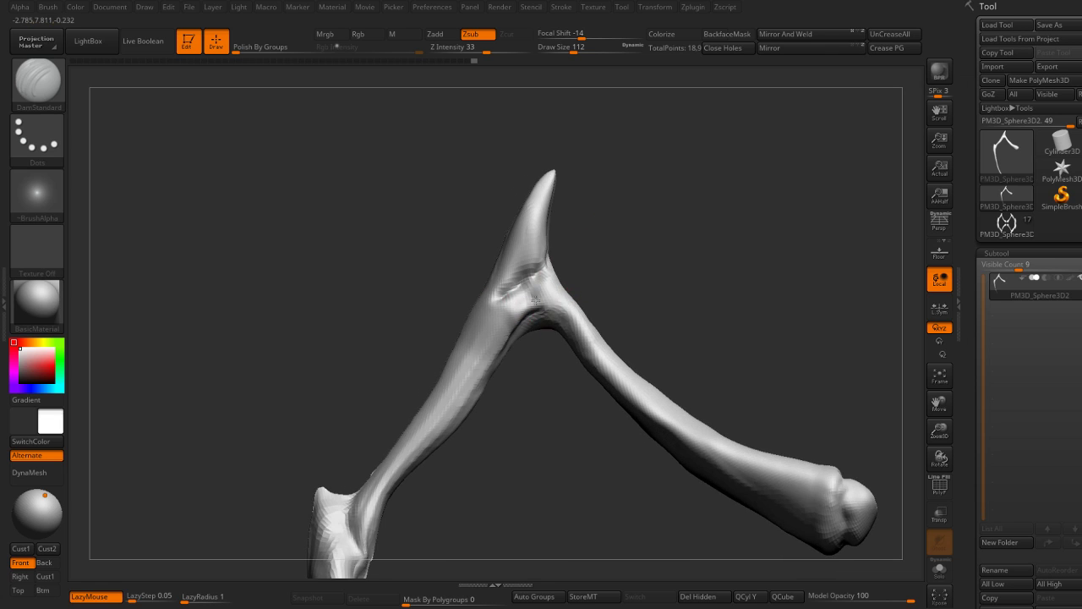
mouse_move(599, 269)
right_down()
mouse_move(514, 312)
mouse_move(628, 290)
mouse_move(655, 251)
mouse_move(672, 174)
mouse_move(635, 150)
mouse_move(629, 280)
mouse_move(606, 273)
mouse_move(643, 254)
mouse_move(479, 381)
right_up()
key(b)
key(m)
key(v)
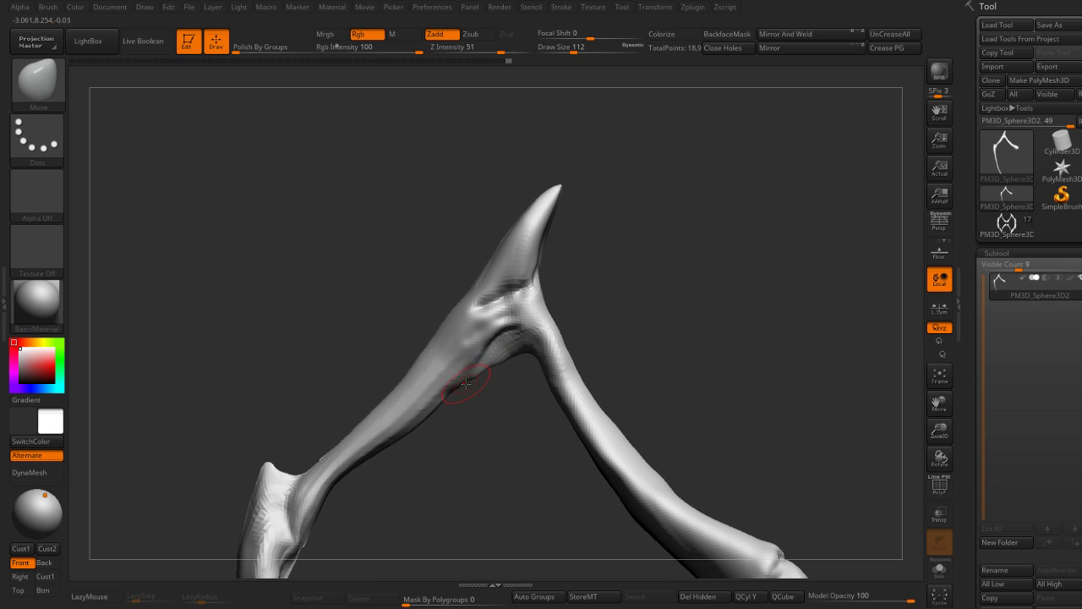
Step: At brush size 158, even out the upper-limb bumps and reshape the knee and lower junction
key(s)
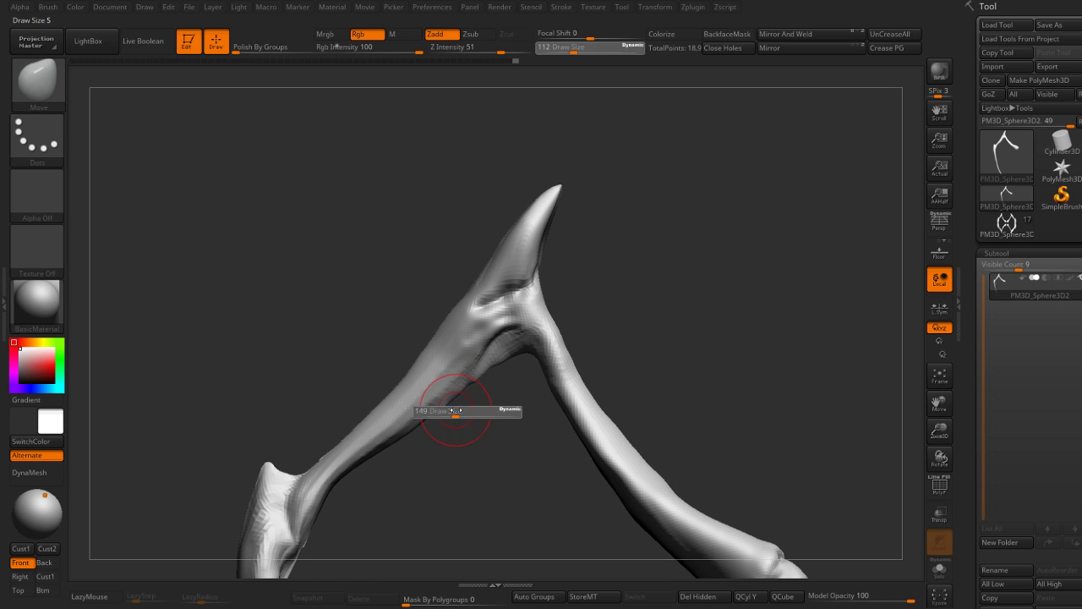
drag(450, 404, 464, 404)
right_drag(446, 392, 478, 367)
drag(481, 346, 505, 328)
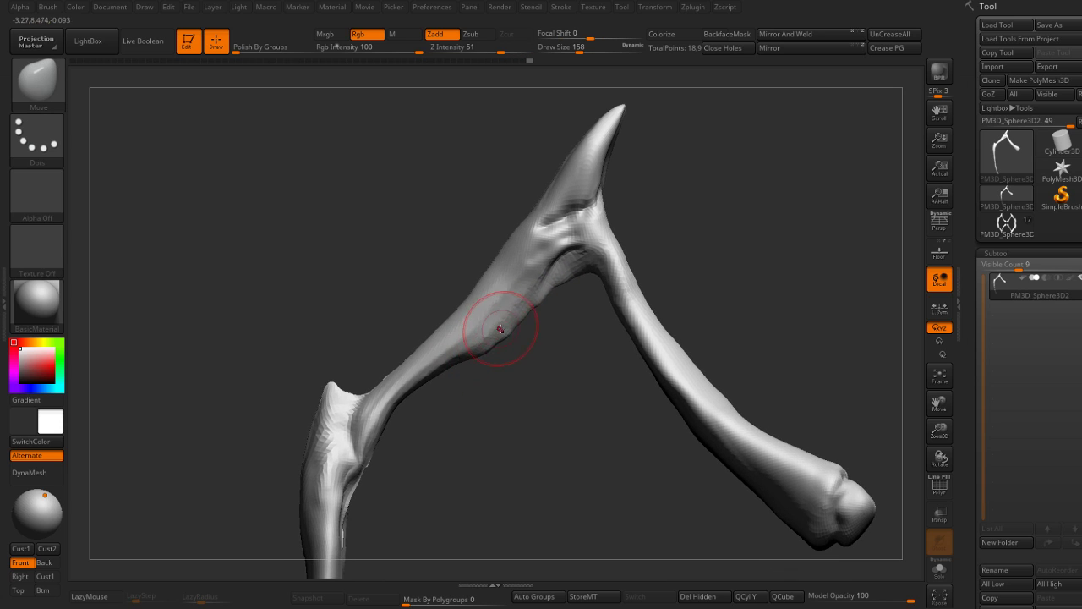
mouse_move(447, 362)
mouse_down()
mouse_move(427, 383)
mouse_move(442, 379)
mouse_move(398, 398)
mouse_move(397, 416)
mouse_move(434, 386)
mouse_move(424, 408)
mouse_move(446, 369)
mouse_up()
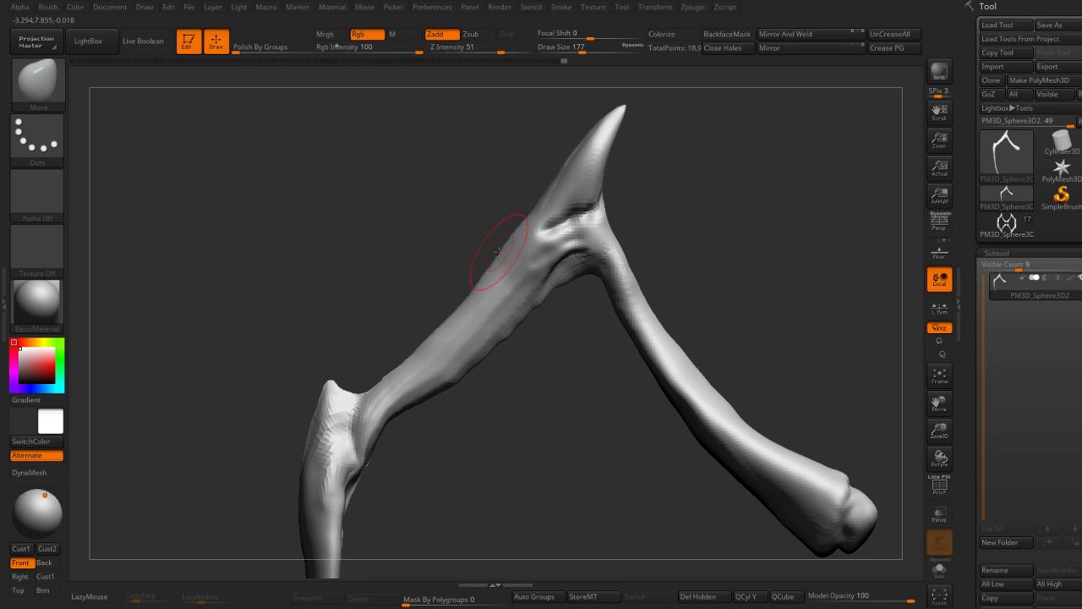
shift+drag(516, 232, 527, 207)
mouse_move(494, 258)
shift+mouse_down()
mouse_move(423, 347)
mouse_move(339, 386)
mouse_move(388, 378)
shift+mouse_up()
key(ctrl+z)
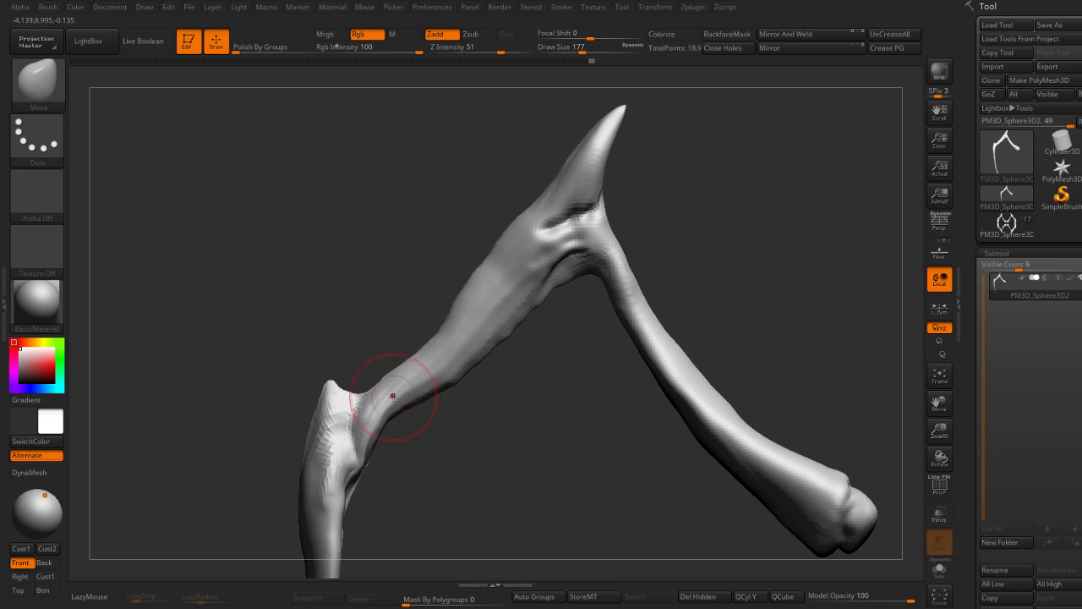
mouse_move(387, 398)
shift+mouse_down()
mouse_move(350, 411)
mouse_move(338, 431)
shift+mouse_up()
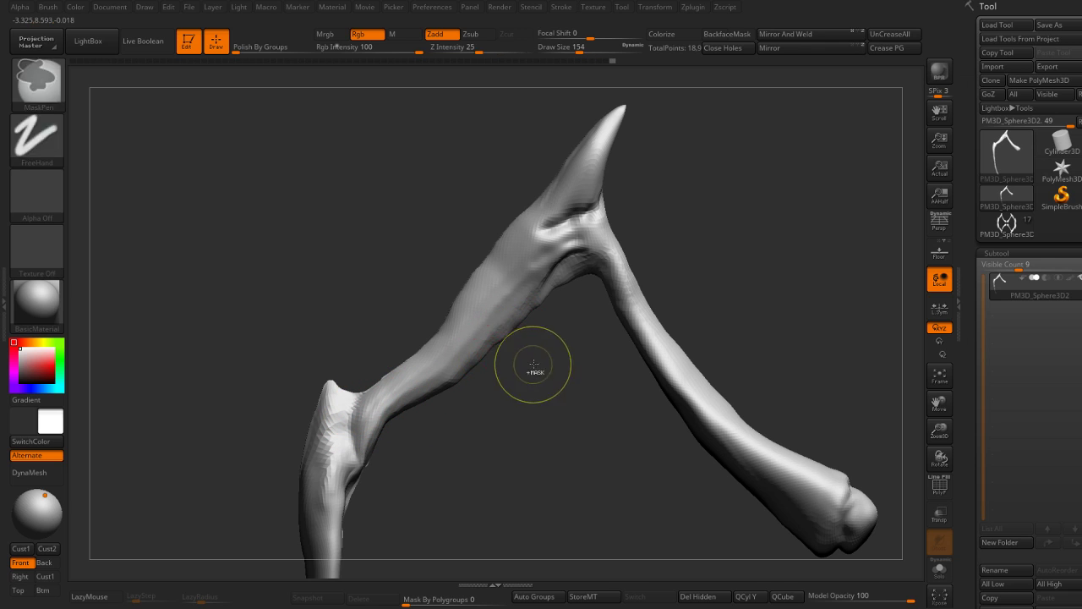
Step: Polish the knee surface flat with hPolish and smooth it
right_drag(531, 367, 521, 327)
key(b)
key(h)
key(p)
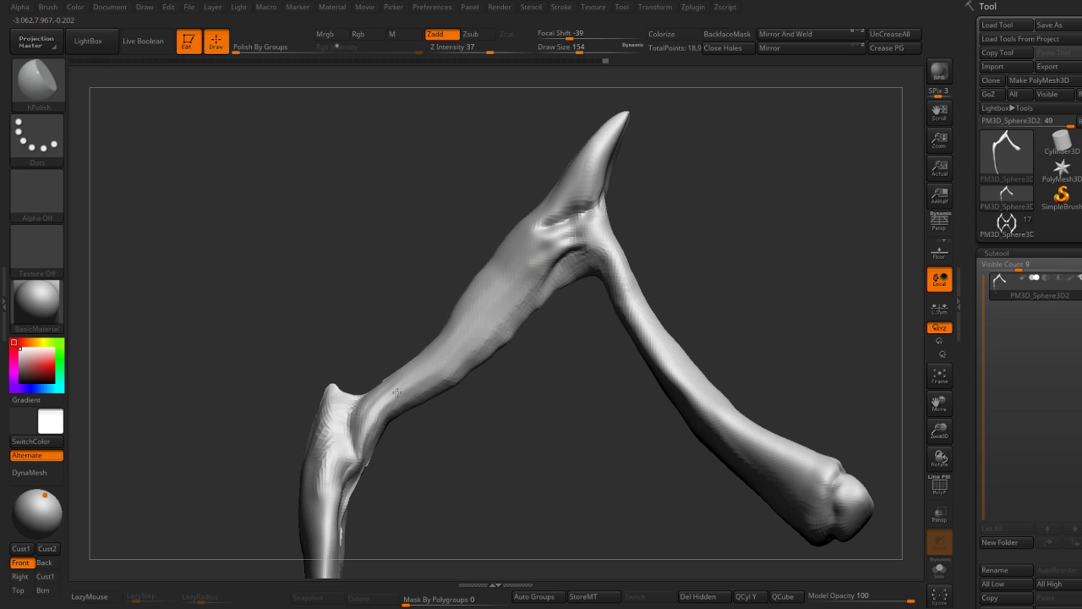
key(shift)
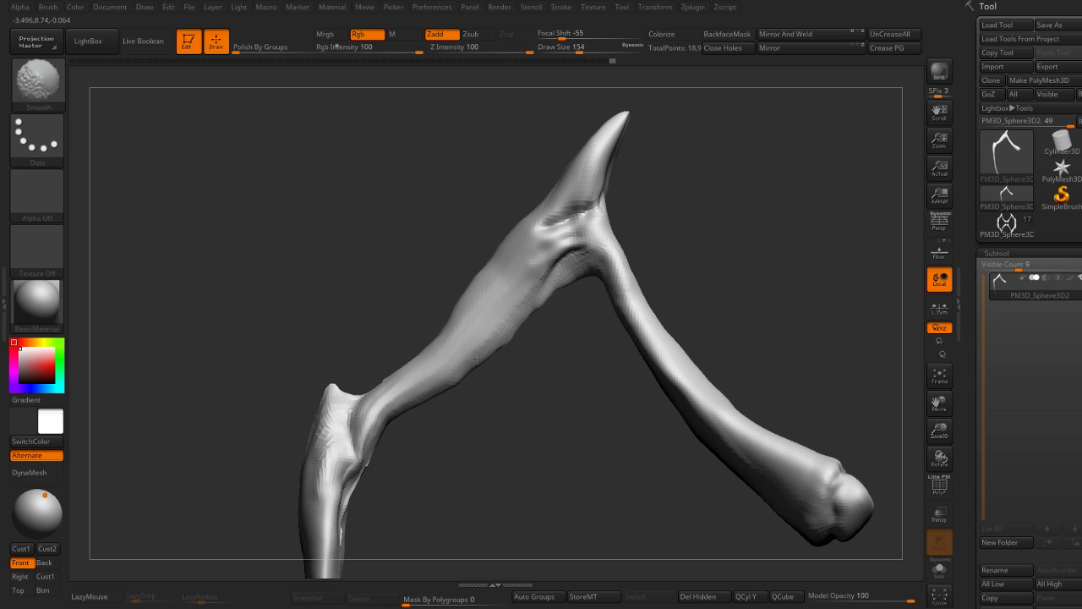
right_drag(546, 353, 538, 287)
key(b)
key(d)
key(s)
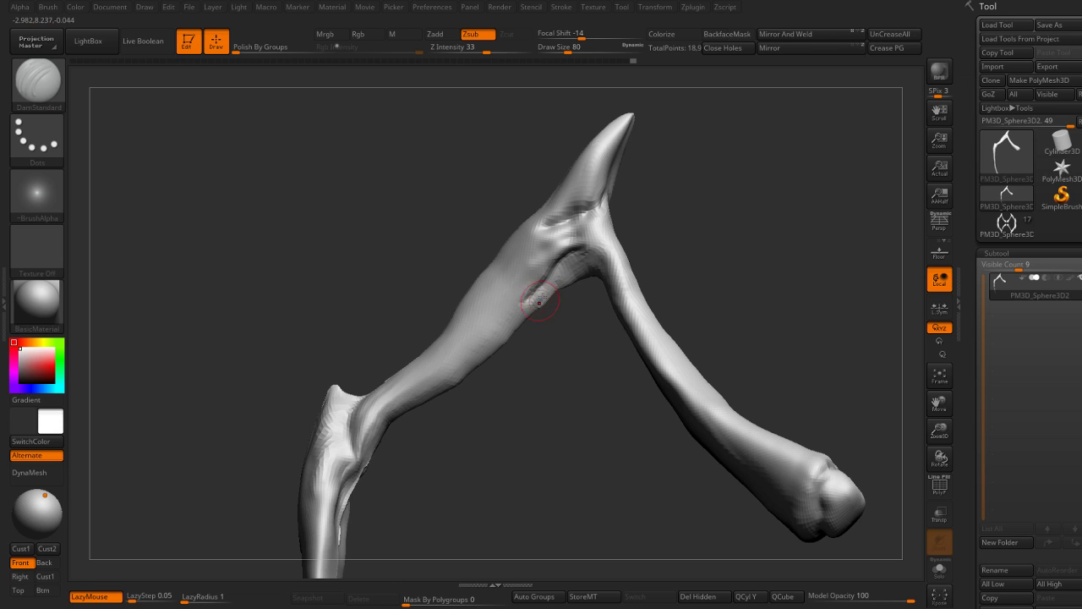
Step: With Move, pull the middle of the shin straight and reshape it near the foot end
mouse_move(589, 257)
right_down()
mouse_move(612, 287)
mouse_move(628, 285)
mouse_move(591, 247)
right_up()
right_drag(582, 307, 611, 248)
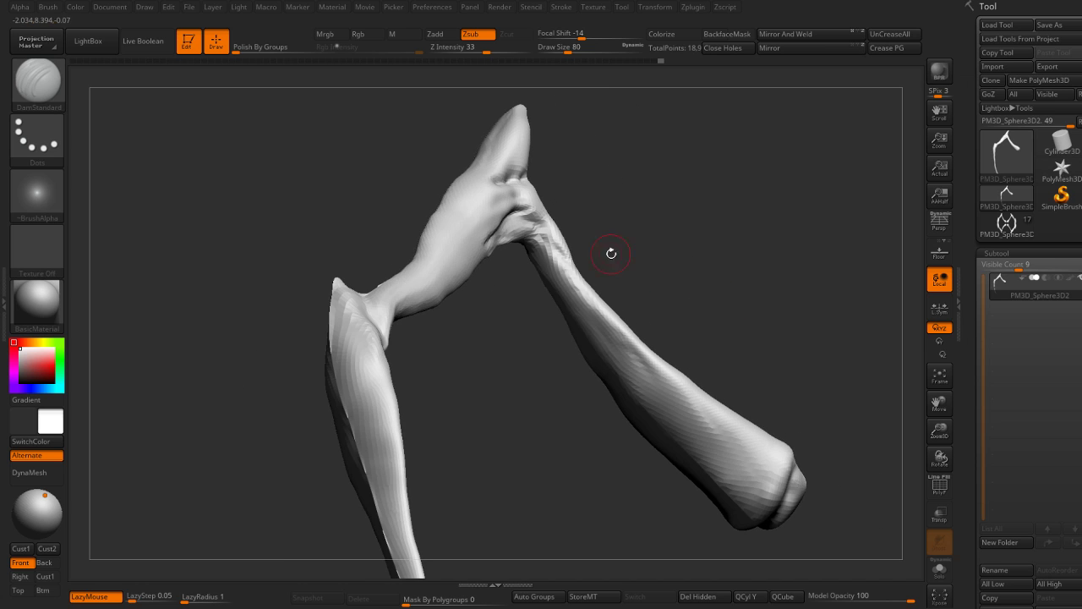
right_drag(609, 330, 626, 385)
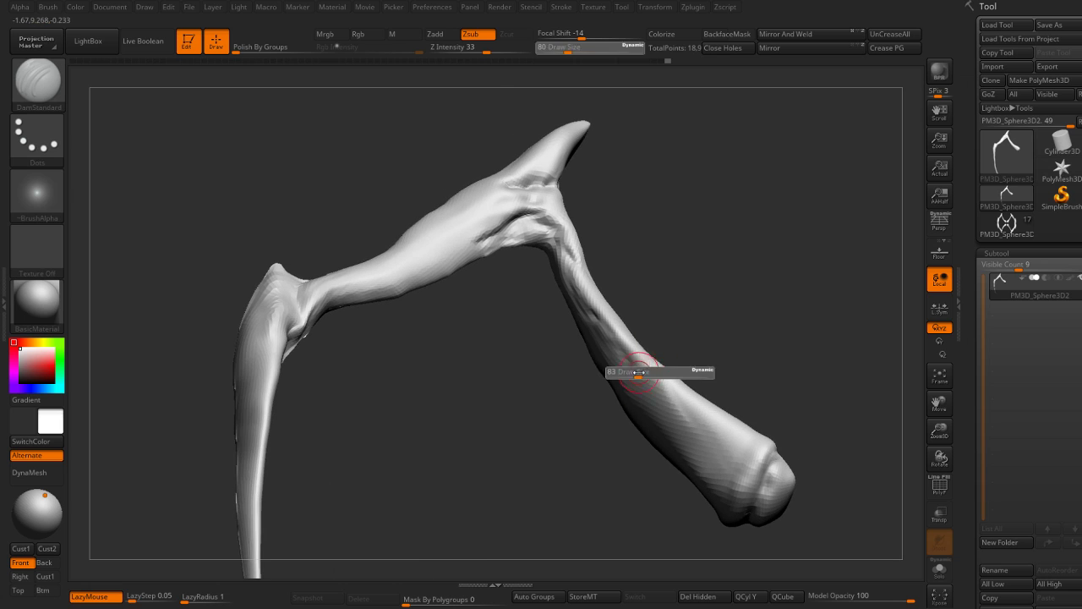
alt+right_drag(691, 414, 696, 321)
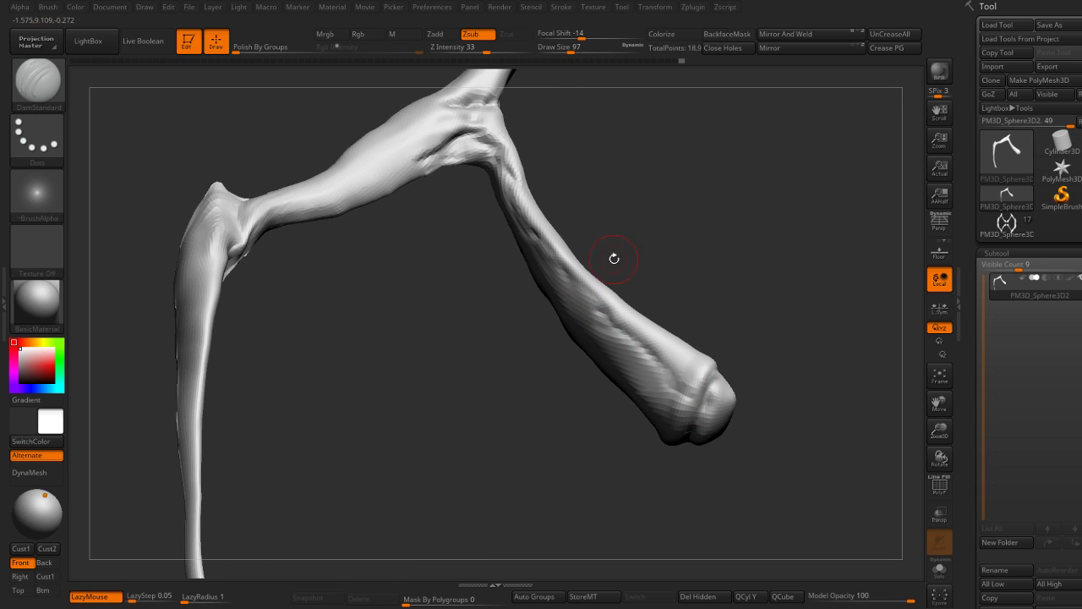
right_drag(617, 258, 602, 323)
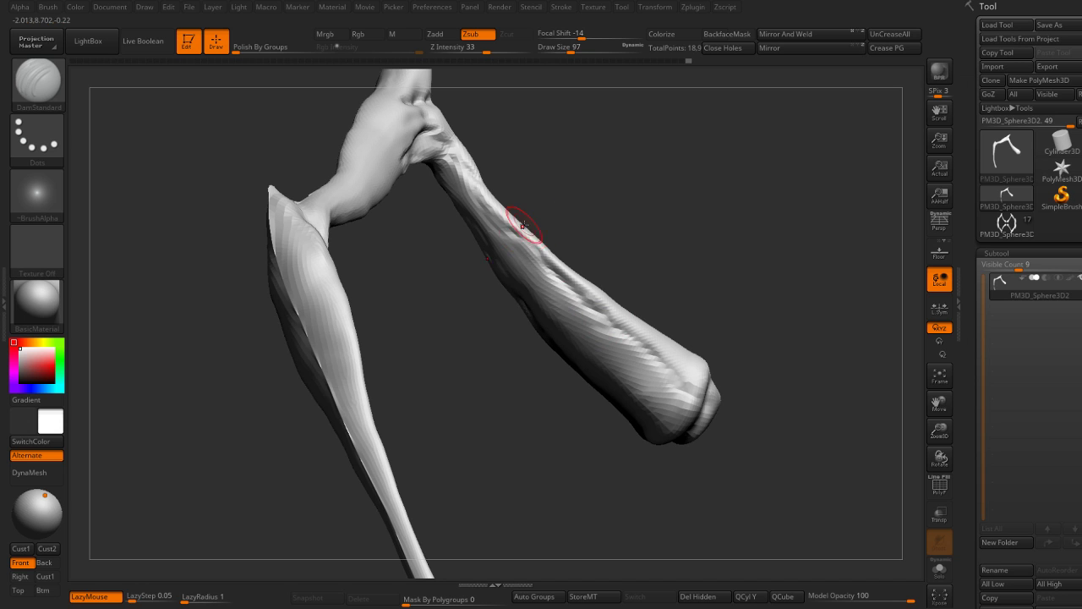
mouse_move(527, 230)
right_down()
mouse_move(566, 229)
mouse_move(661, 188)
mouse_move(635, 303)
mouse_move(643, 266)
mouse_move(674, 336)
mouse_move(623, 406)
mouse_move(641, 366)
right_up()
key(b)
key(m)
key(v)
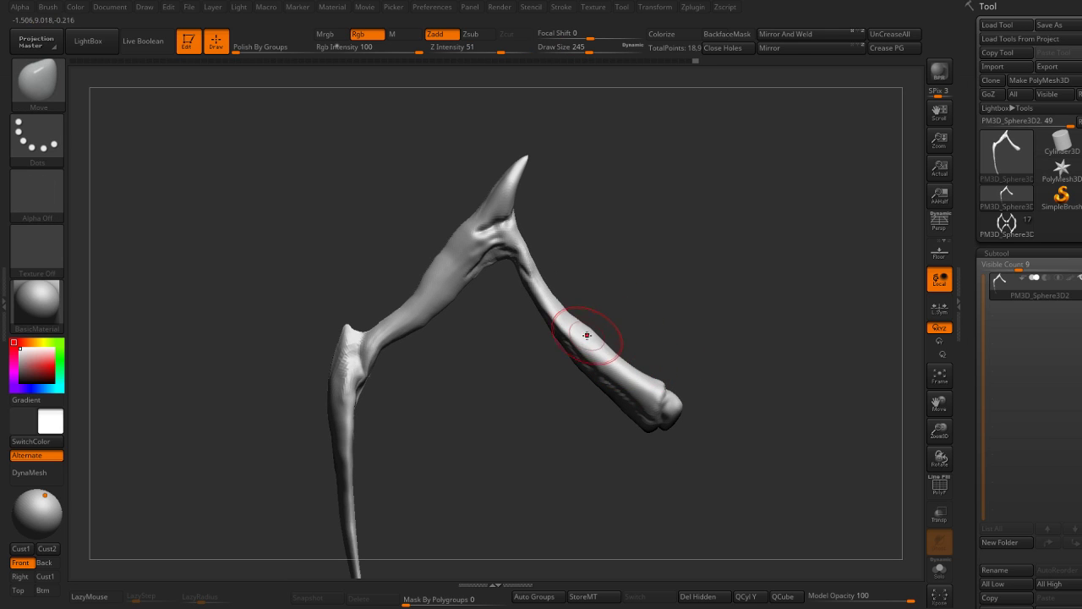
drag(587, 336, 644, 366)
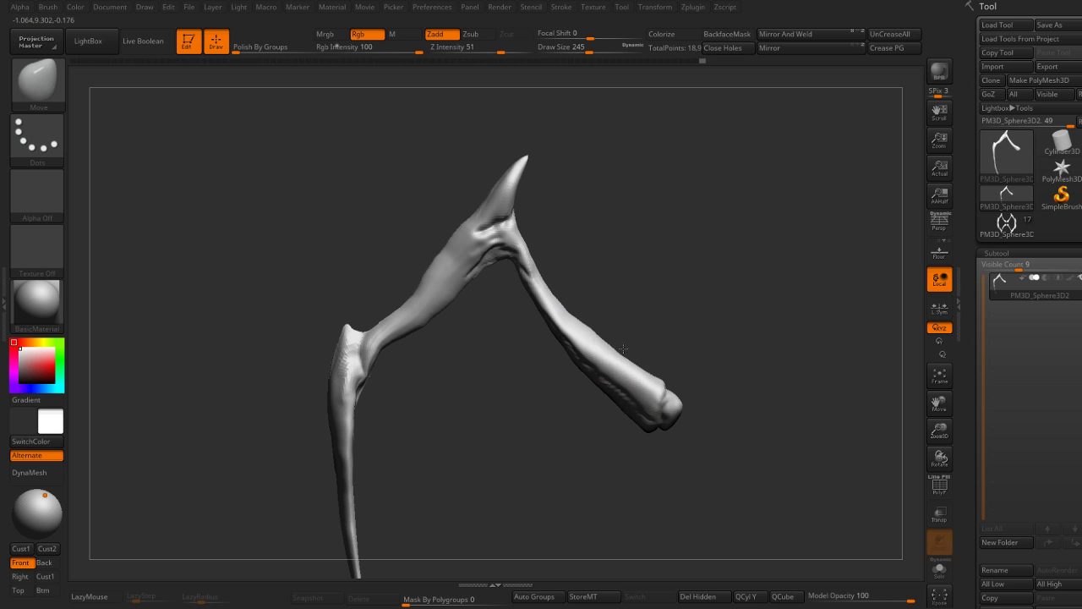
drag(570, 302, 566, 281)
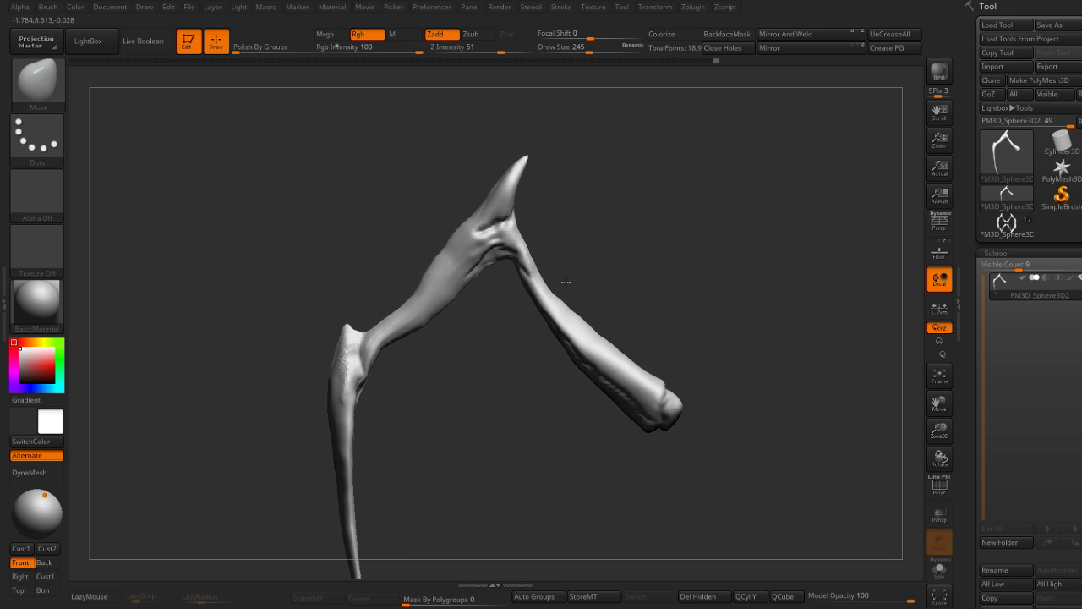
Step: Return the leg to the arched side view and select hPolish to look down its length
key(bracketleft)
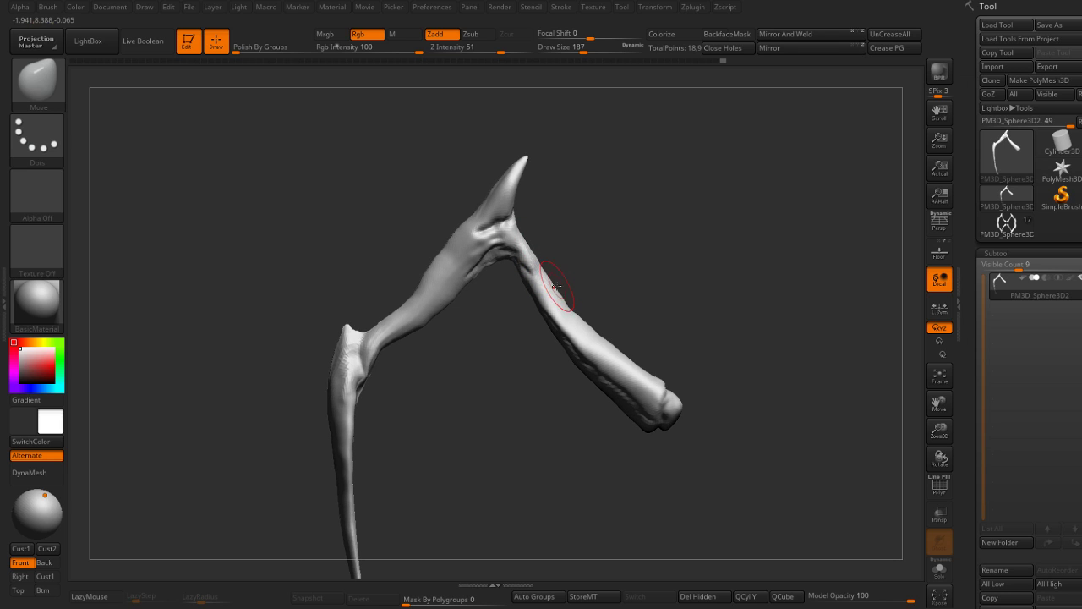
drag(600, 307, 597, 340)
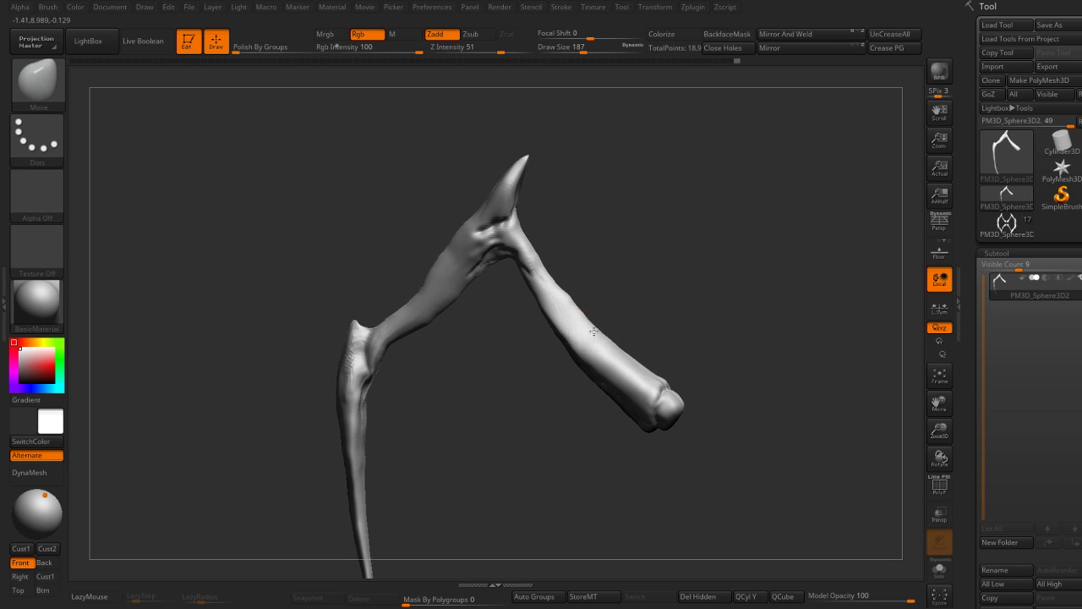
key(bracketright)
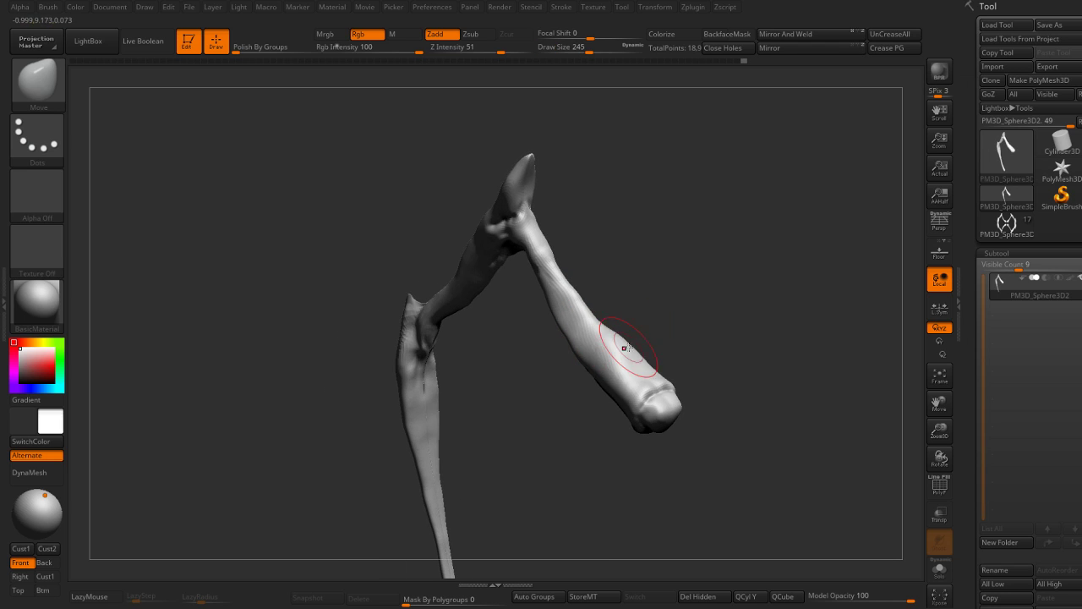
drag(669, 355, 642, 359)
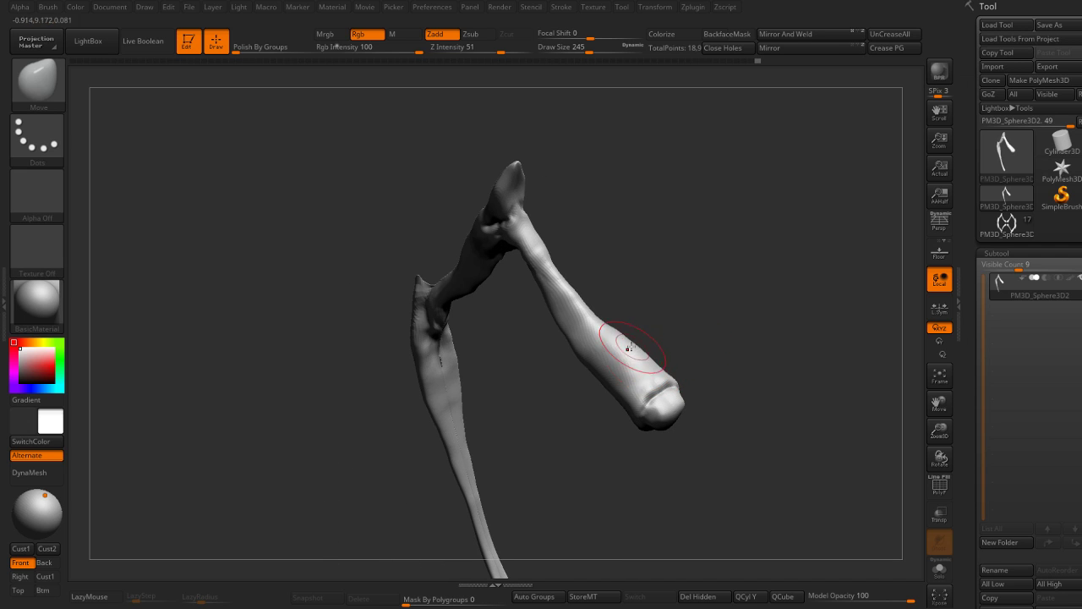
mouse_move(590, 256)
mouse_down()
mouse_move(580, 261)
mouse_move(521, 228)
mouse_up()
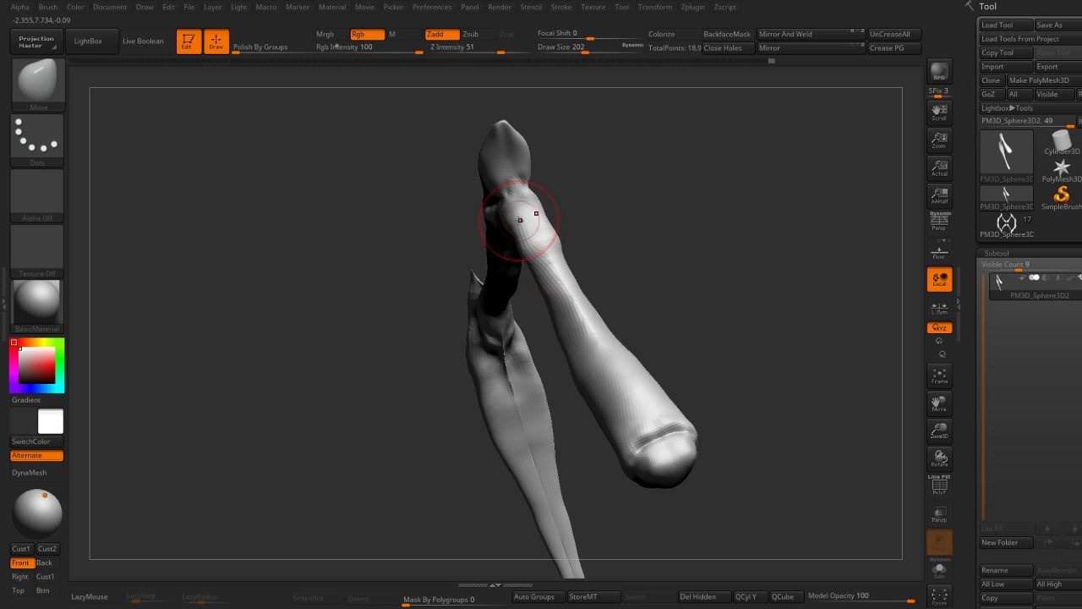
drag(634, 318, 696, 263)
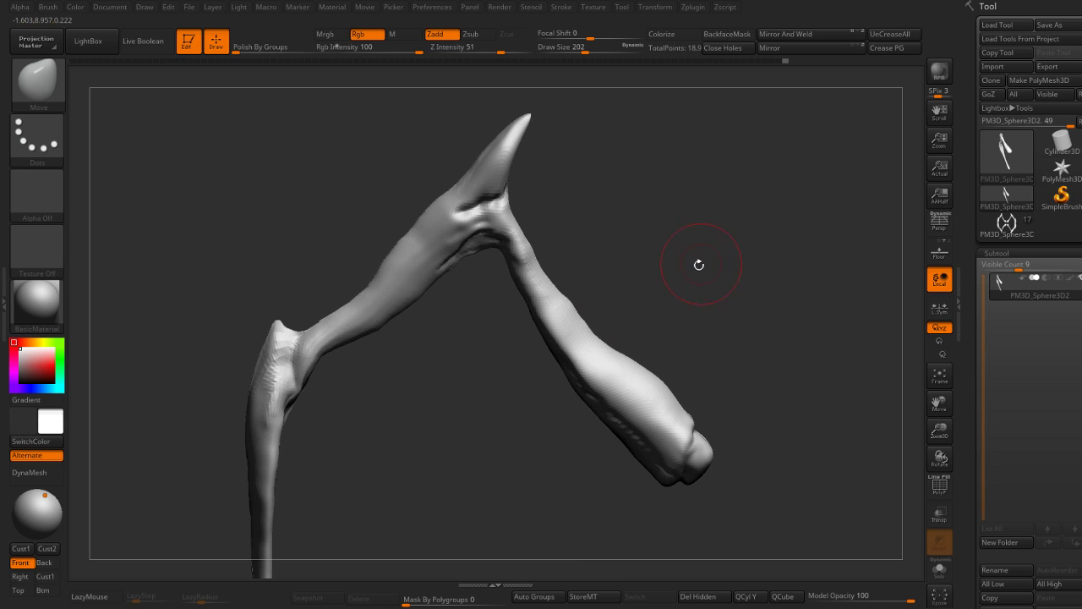
drag(628, 310, 666, 228)
mouse_move(538, 295)
mouse_down()
mouse_move(536, 255)
mouse_move(559, 224)
mouse_up()
key(b)
key(h)
key(p)
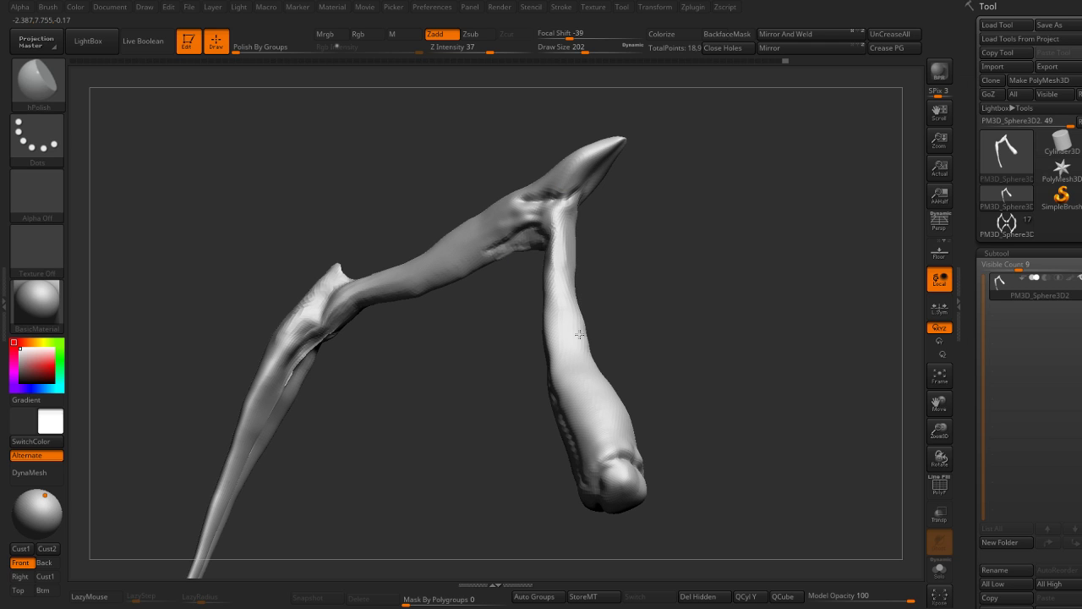
mouse_move(576, 294)
mouse_down()
mouse_move(587, 291)
mouse_move(580, 301)
mouse_up()
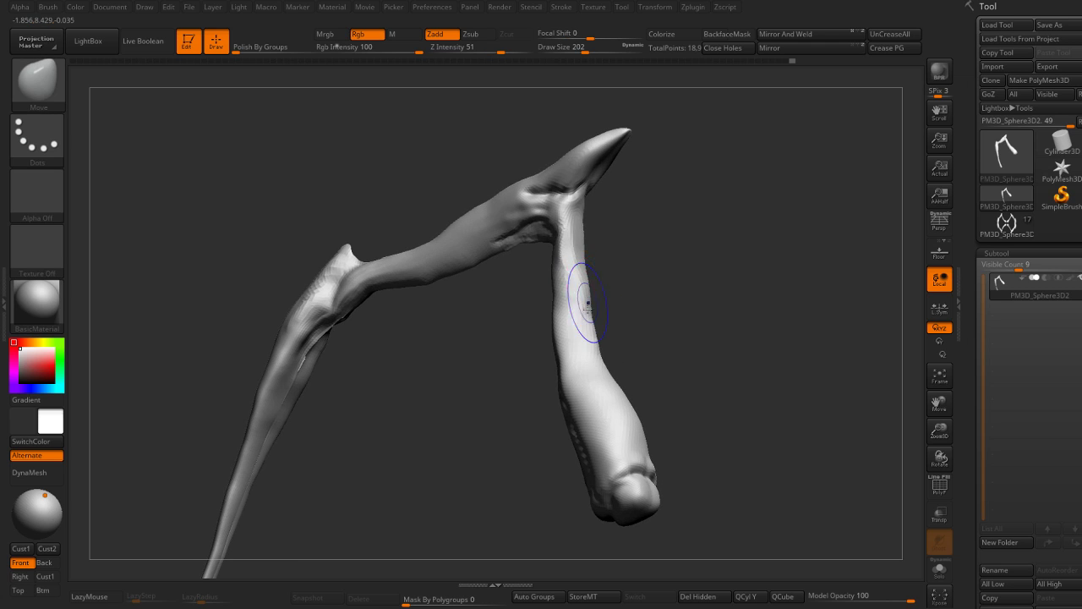
mouse_move(584, 250)
mouse_down()
mouse_move(701, 201)
mouse_move(672, 290)
mouse_move(631, 252)
mouse_move(604, 331)
mouse_up()
Step: Select ClayBuildup at a smaller size and turn the leg to the knee crease
key(b)
key(c)
key(b)
key(s)
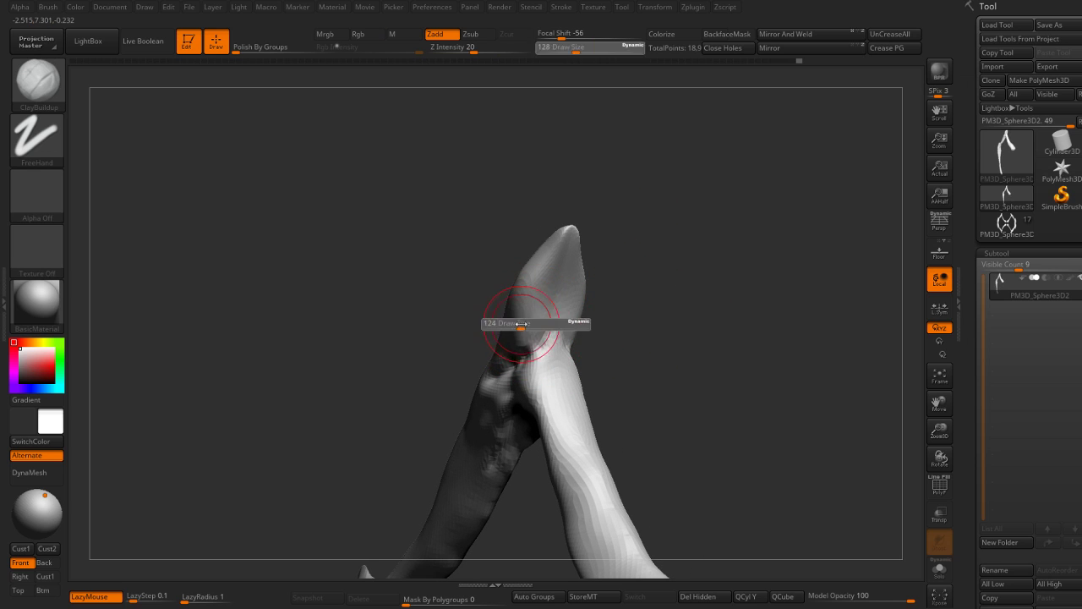
drag(527, 330, 637, 294)
key(bracketleft)
key(bracketleft)
key(bracketleft)
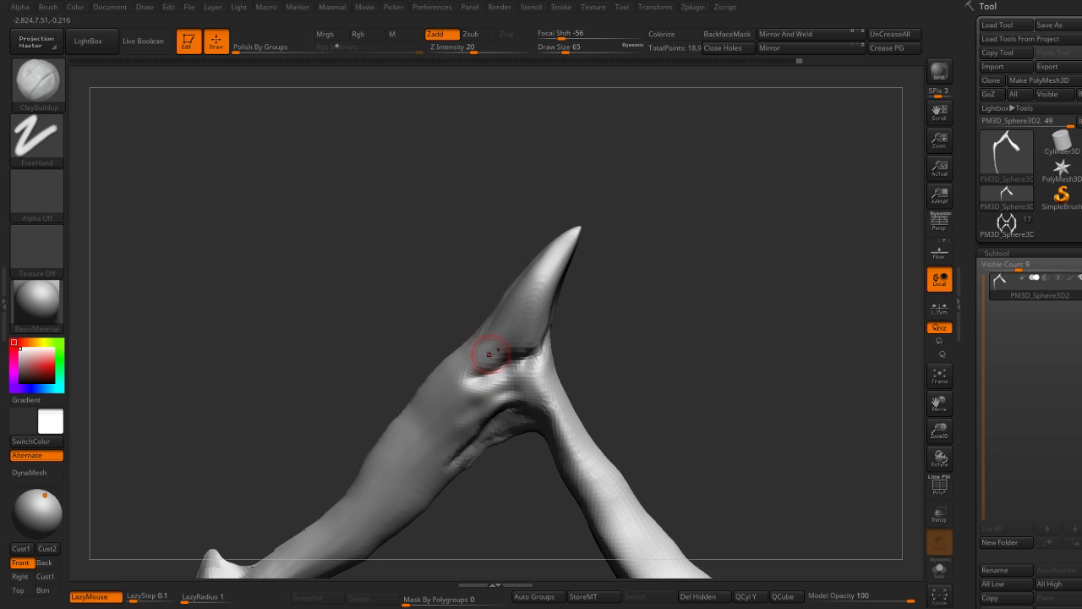
mouse_move(577, 258)
mouse_down()
mouse_move(568, 287)
mouse_move(569, 241)
mouse_move(544, 234)
mouse_move(554, 263)
mouse_move(478, 348)
mouse_up()
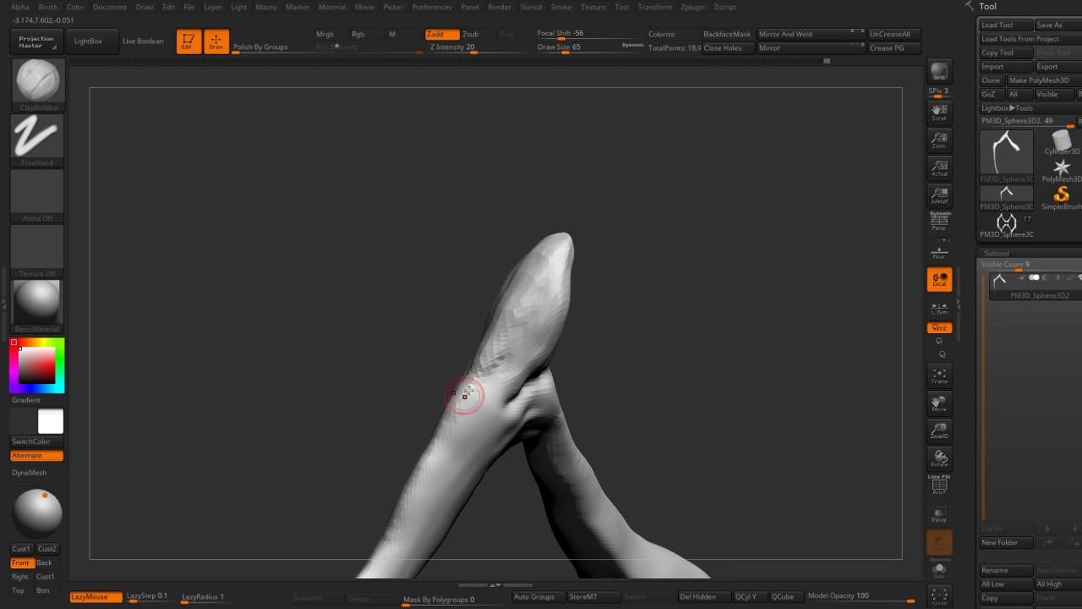
mouse_move(464, 394)
mouse_down()
mouse_move(706, 239)
mouse_move(523, 417)
mouse_move(534, 353)
mouse_move(471, 358)
mouse_up()
Step: Fill the crease along the lower leg with ClayBuildup and smooth it below the knee
key(b)
key(d)
key(s)
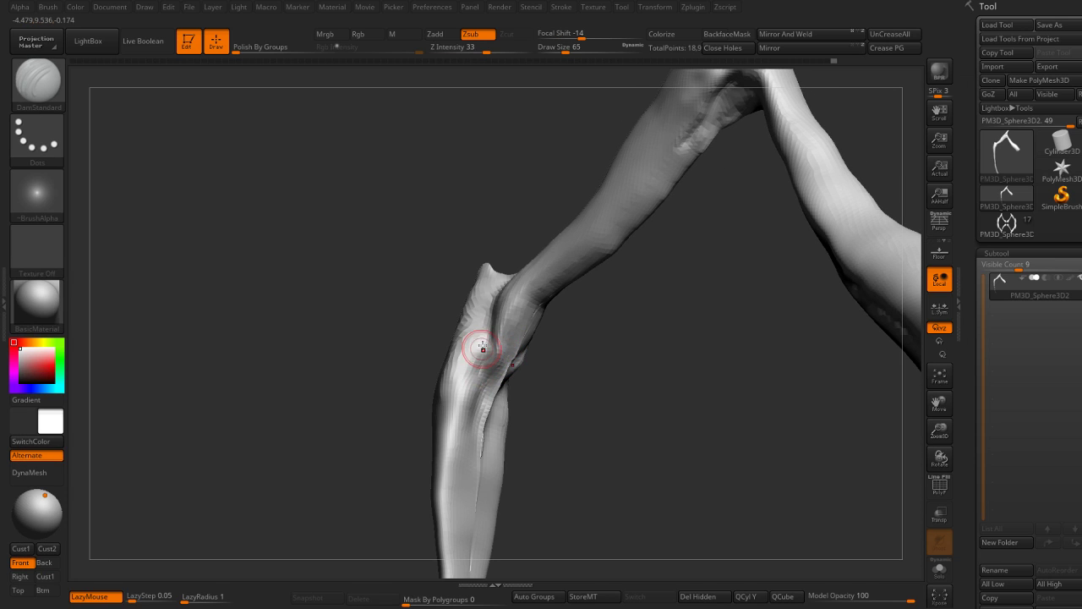
drag(471, 403, 575, 369)
key(b)
key(c)
key(b)
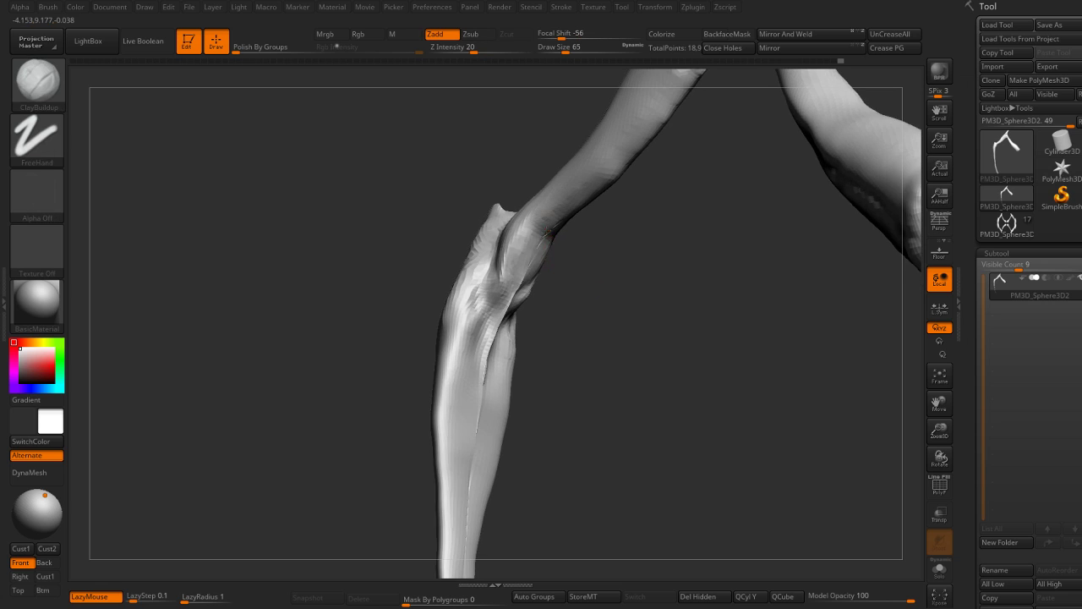
mouse_move(590, 234)
mouse_down()
mouse_move(588, 192)
mouse_move(548, 240)
mouse_up()
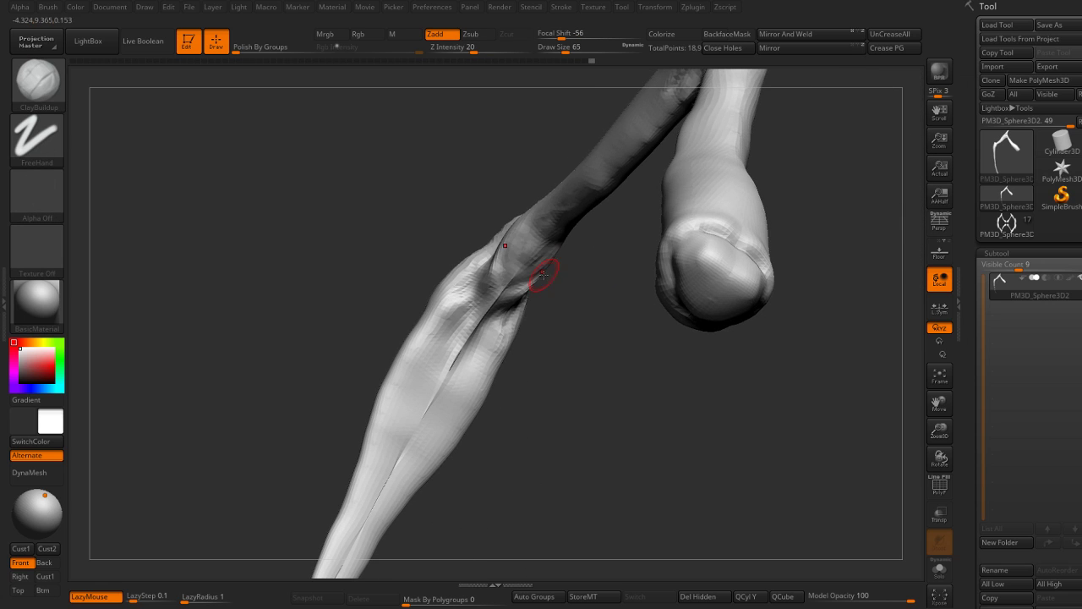
mouse_move(463, 315)
mouse_down()
mouse_move(451, 366)
mouse_move(528, 329)
mouse_up()
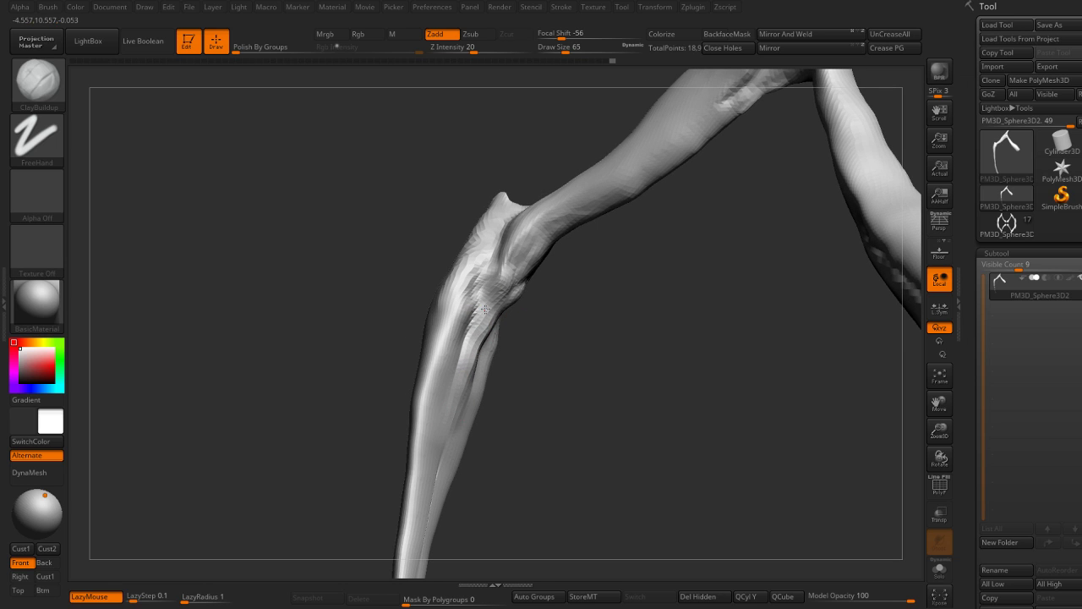
shift+drag(487, 313, 503, 270)
Step: Re-carve the inner crease below the knee with DamStandard, ending on a frontal view
key(b)
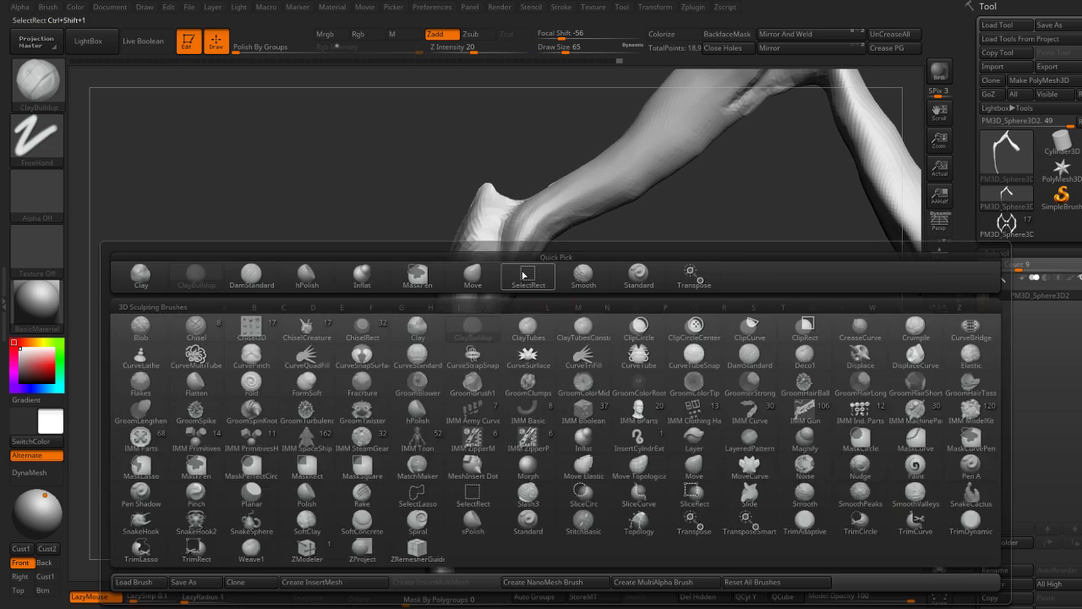
key(d)
key(s)
drag(488, 274, 496, 242)
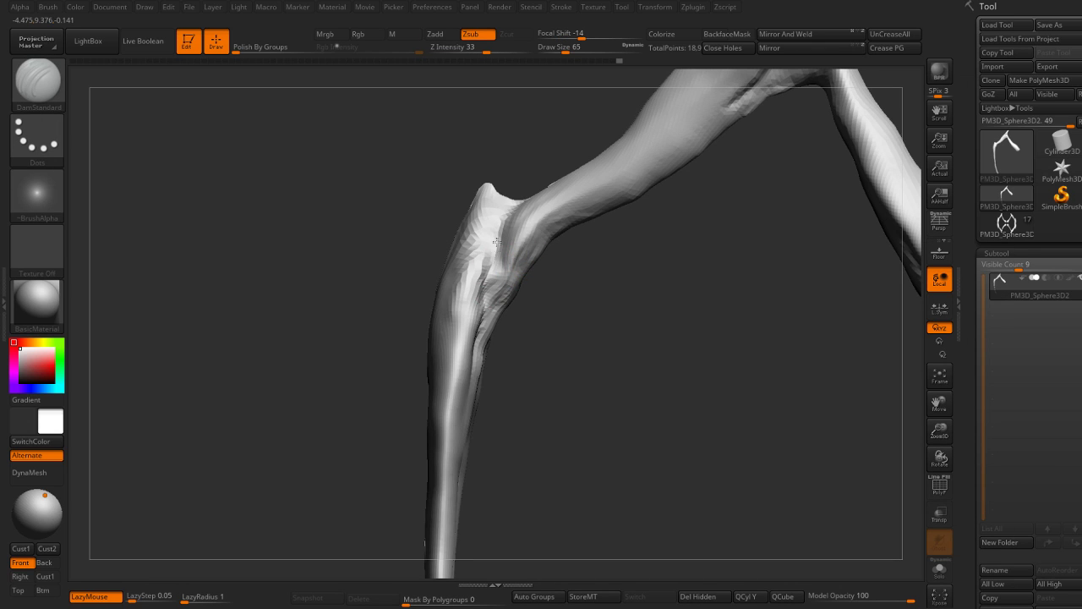
right_drag(508, 221, 495, 257)
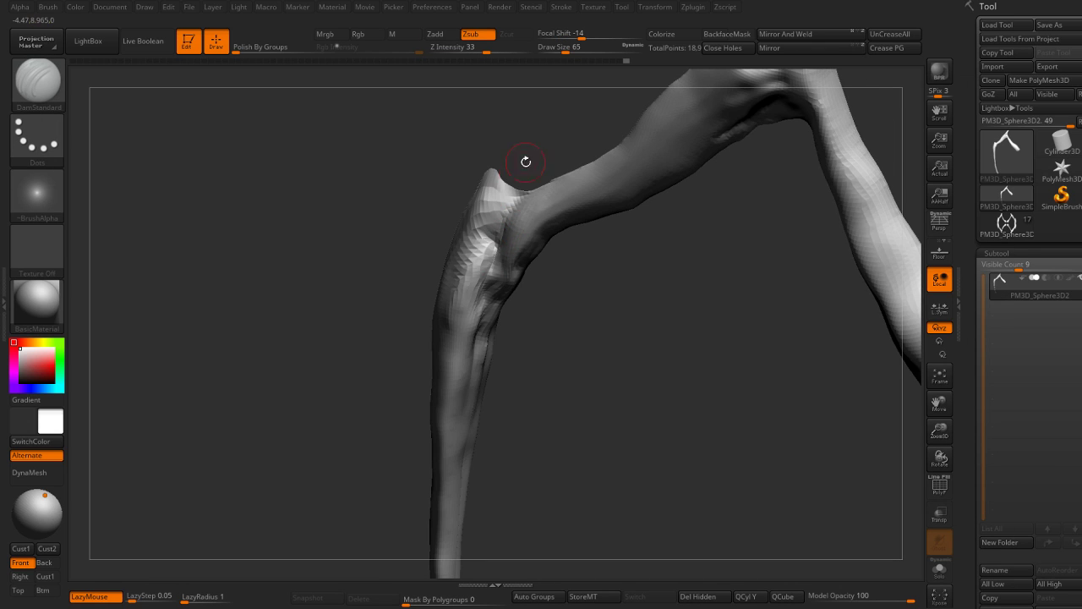
key(b)
key(c)
key(b)
mouse_move(526, 162)
right_down()
mouse_move(495, 230)
mouse_move(539, 198)
mouse_move(641, 181)
right_up()
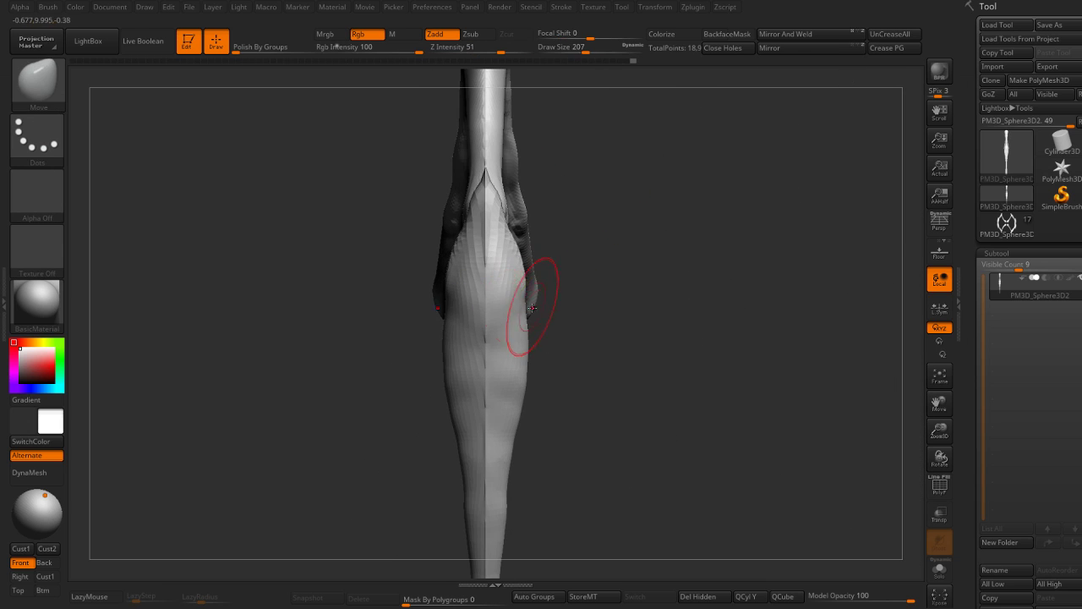
Step: Reshape the lower limb contour and upper surface, then view the knee from an angle
mouse_move(532, 308)
mouse_down()
mouse_move(527, 234)
mouse_move(504, 165)
mouse_up()
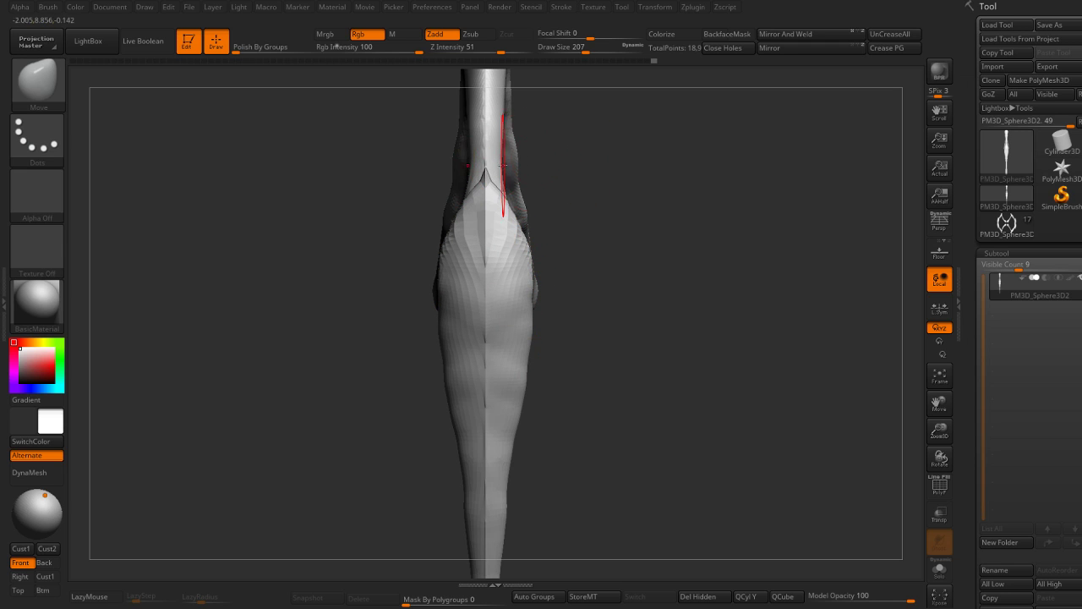
alt+right_drag(564, 136, 504, 237)
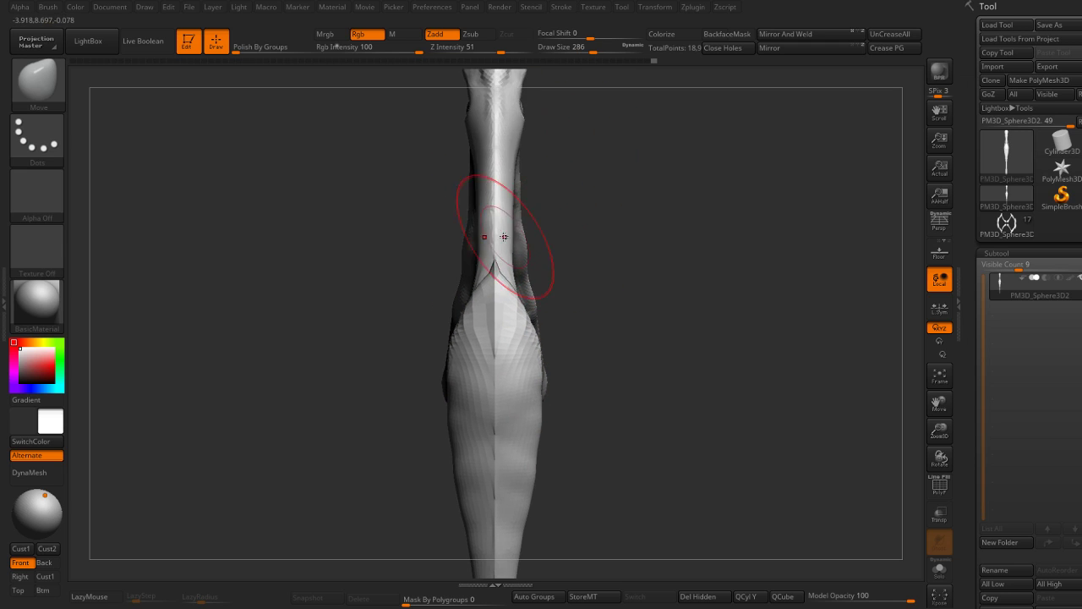
mouse_move(504, 237)
mouse_down()
mouse_move(507, 127)
mouse_move(551, 200)
mouse_move(530, 140)
mouse_move(567, 157)
mouse_move(595, 200)
mouse_move(601, 184)
mouse_up()
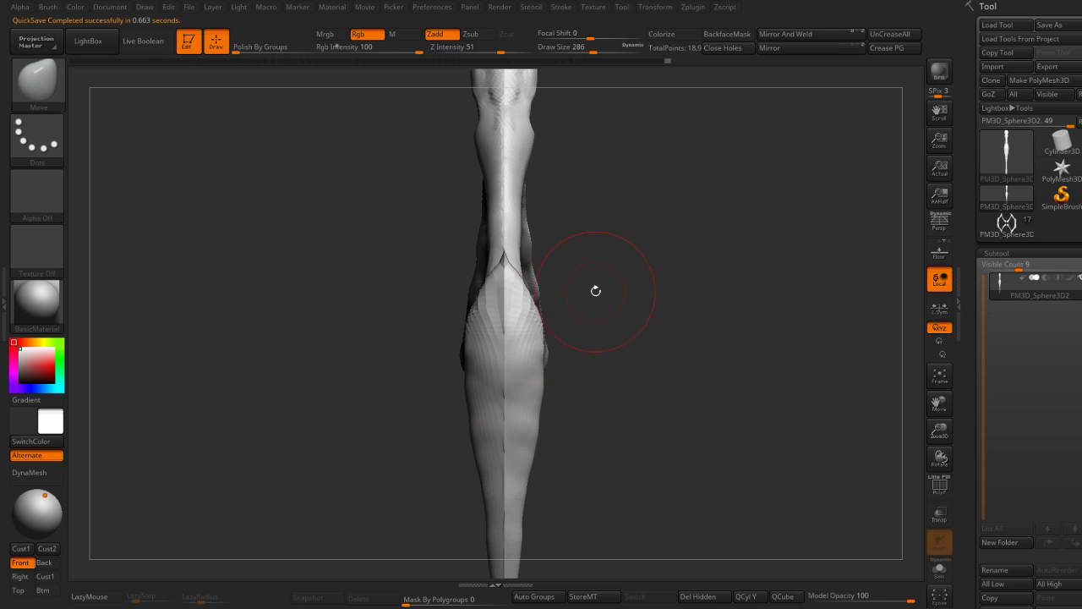
mouse_move(642, 233)
mouse_down()
mouse_move(635, 255)
mouse_move(689, 307)
mouse_up()
Step: Carve a crease line at the knee with a smaller DamStandard brush
key(b)
key(d)
key(s)
key([)
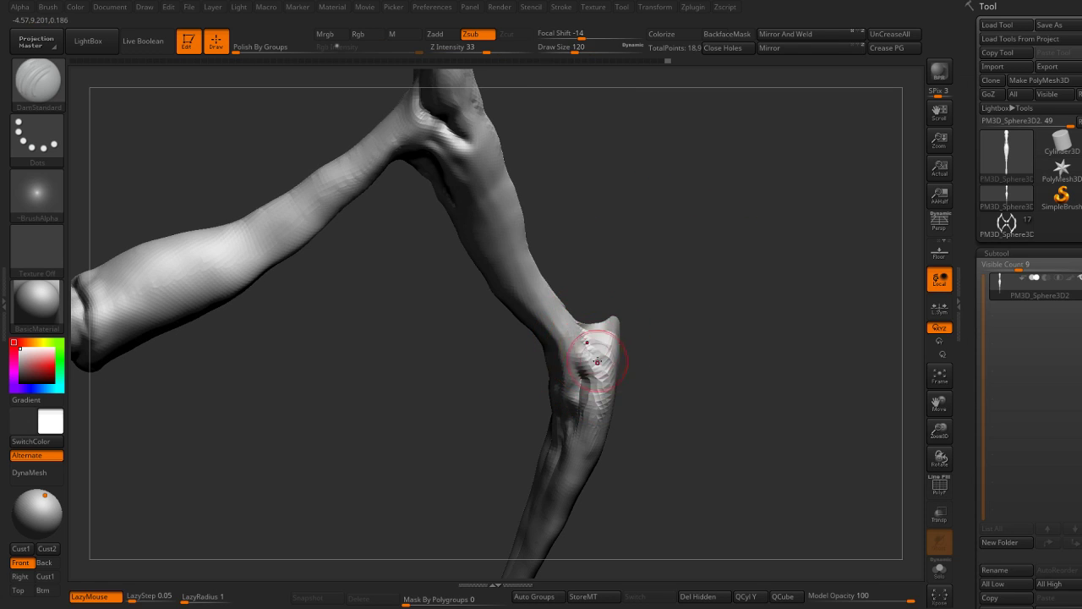
mouse_move(594, 346)
right_down()
mouse_move(597, 330)
mouse_move(558, 304)
mouse_move(640, 247)
mouse_move(665, 278)
mouse_move(659, 329)
mouse_move(594, 335)
mouse_move(603, 302)
mouse_move(696, 314)
mouse_move(648, 248)
right_up()
Step: Enlarge the Move brush, select hPolish and frame the shin from the front
key(b)
key(m)
key(v)
key(])
mouse_move(685, 417)
right_down()
mouse_move(609, 307)
mouse_move(634, 279)
mouse_move(620, 230)
right_up()
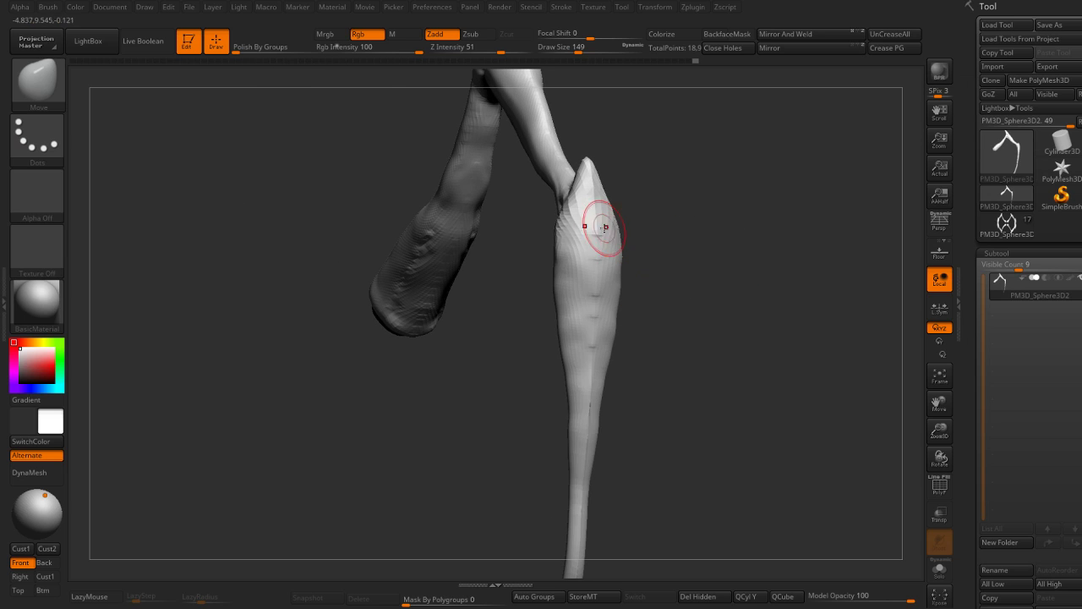
key(b)
key(h)
key(p)
right_drag(590, 399, 609, 290)
Step: With a large Move brush, widen the shin's upper bulge and reshape its narrow middle
key(b)
key(m)
key(v)
key(s)
mouse_move(614, 237)
mouse_down()
mouse_move(624, 203)
mouse_move(599, 242)
mouse_move(614, 211)
mouse_move(604, 398)
mouse_up()
mouse_move(626, 347)
mouse_down()
mouse_move(580, 362)
mouse_move(612, 358)
mouse_move(592, 386)
mouse_move(604, 404)
mouse_move(611, 513)
mouse_move(609, 490)
mouse_move(652, 435)
mouse_move(601, 273)
mouse_move(649, 323)
mouse_up()
mouse_move(577, 441)
mouse_down()
mouse_move(628, 372)
mouse_move(616, 380)
mouse_move(605, 350)
mouse_up()
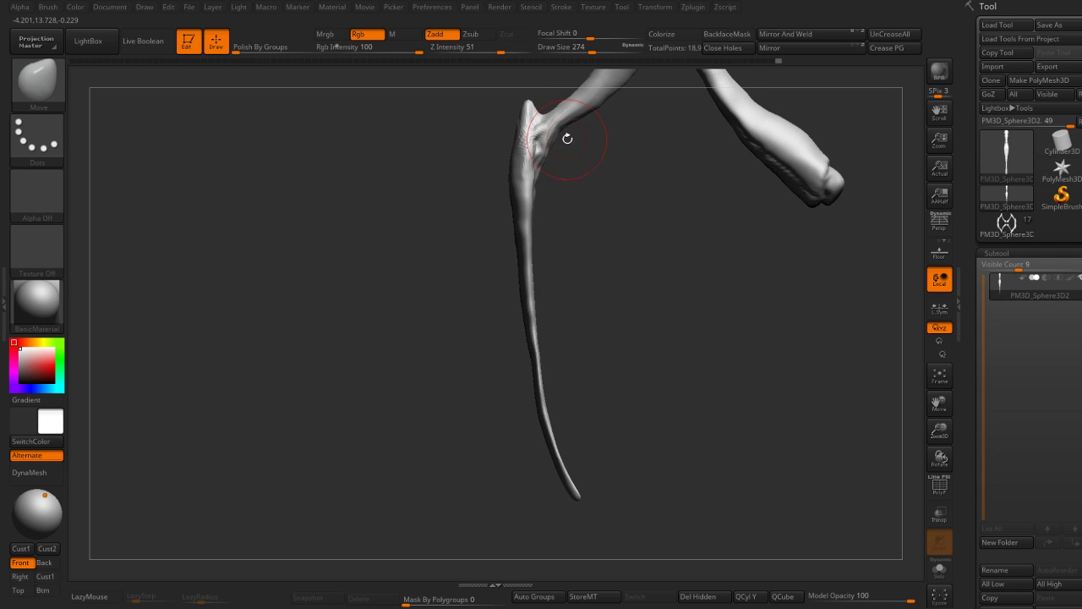
Step: Mask the lower shin and stretch it longer with the Transpose gizmo
drag(567, 138, 528, 139)
key(ctrl)
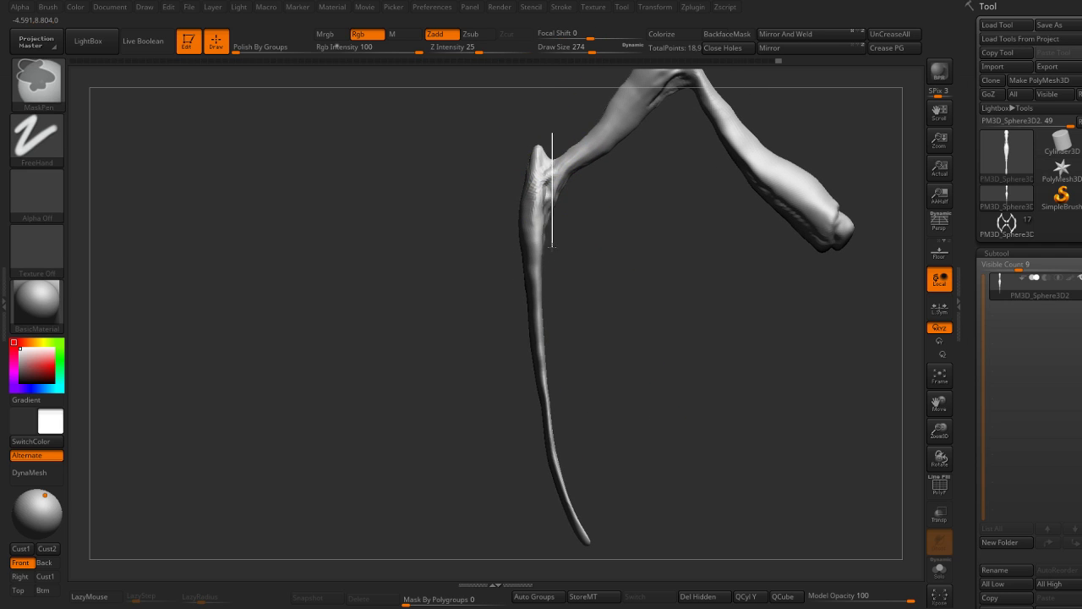
ctrl+drag(550, 180, 512, 514)
mouse_move(628, 381)
mouse_down()
mouse_move(486, 304)
mouse_move(693, 530)
mouse_up()
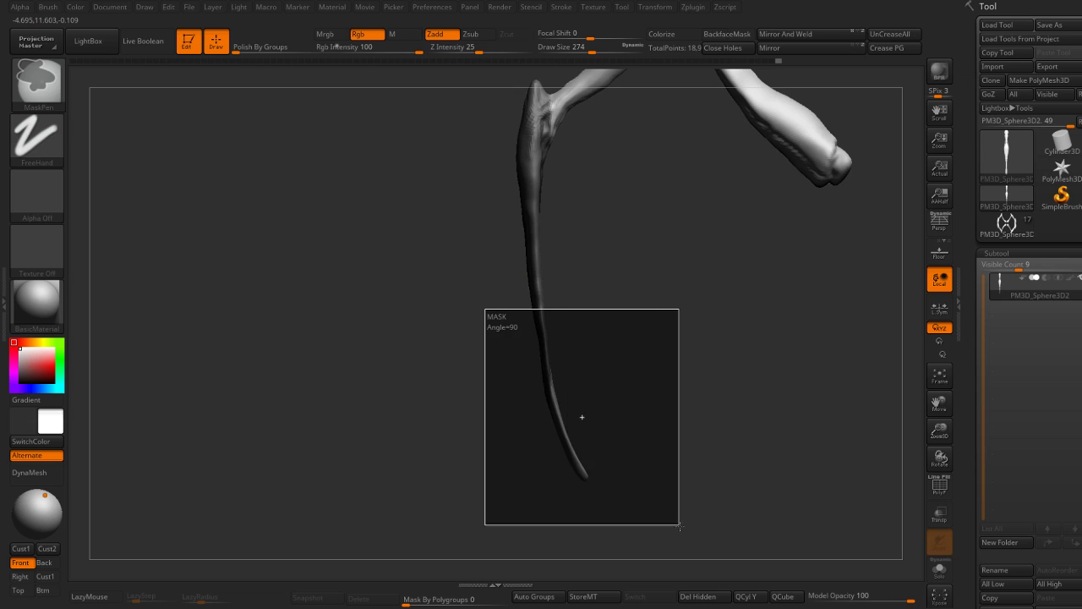
key(w)
drag(609, 191, 622, 271)
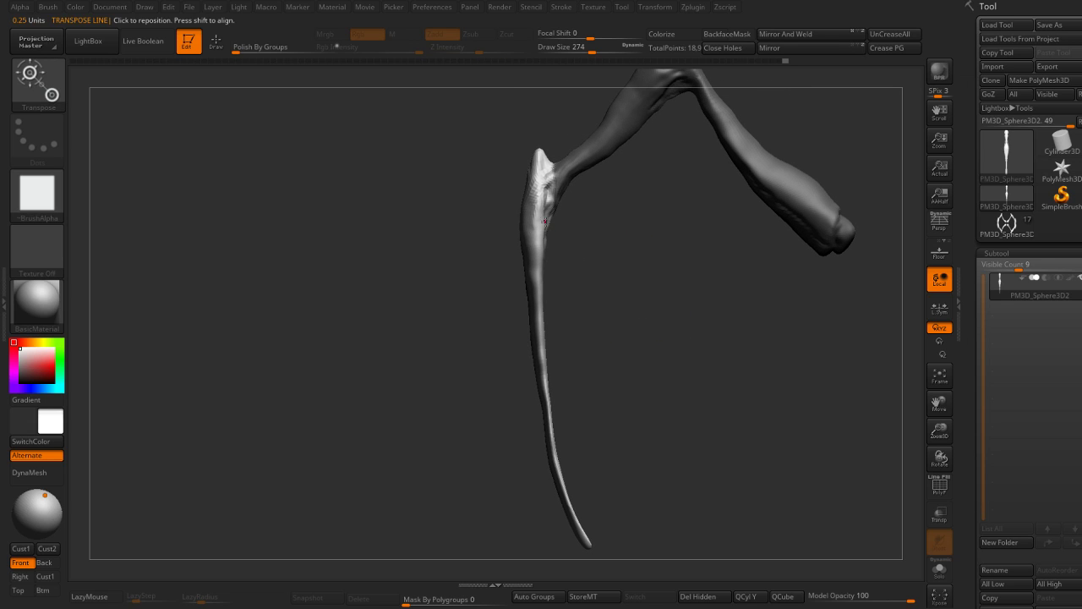
drag(541, 213, 614, 206)
key(y)
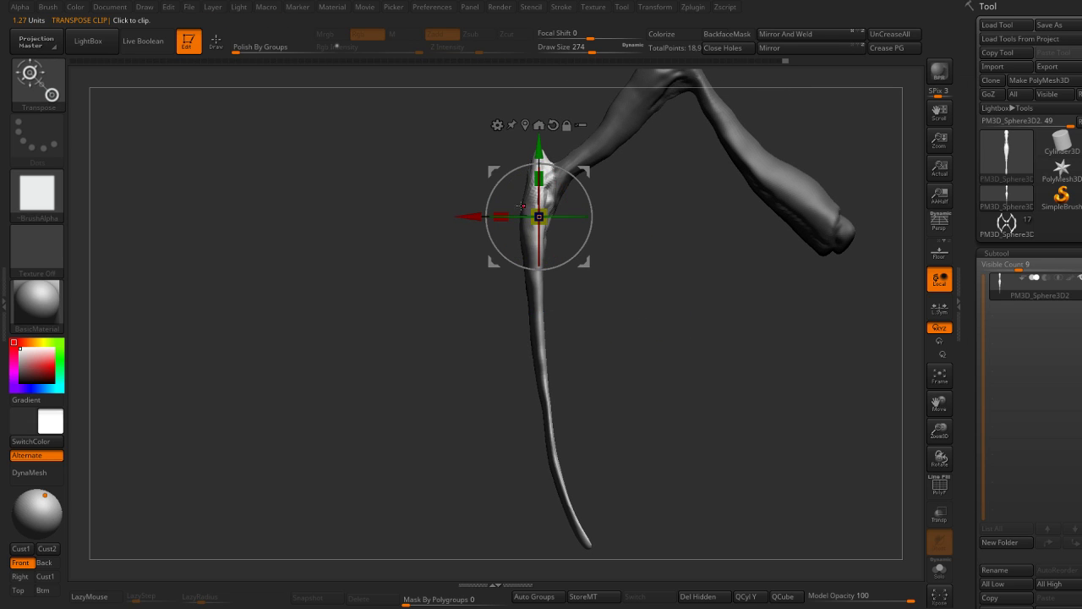
drag(509, 214, 474, 217)
Step: Mask above the foot tip, bend the tip into a curved point, and smooth the seam
key(q)
drag(652, 302, 623, 285)
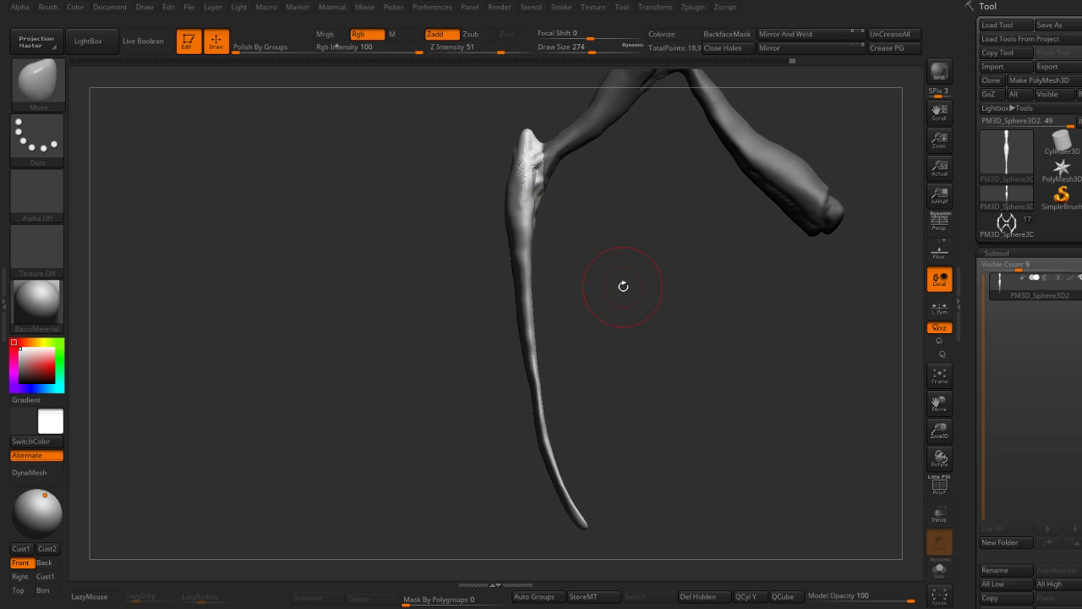
ctrl+drag(478, 248, 580, 159)
key(w)
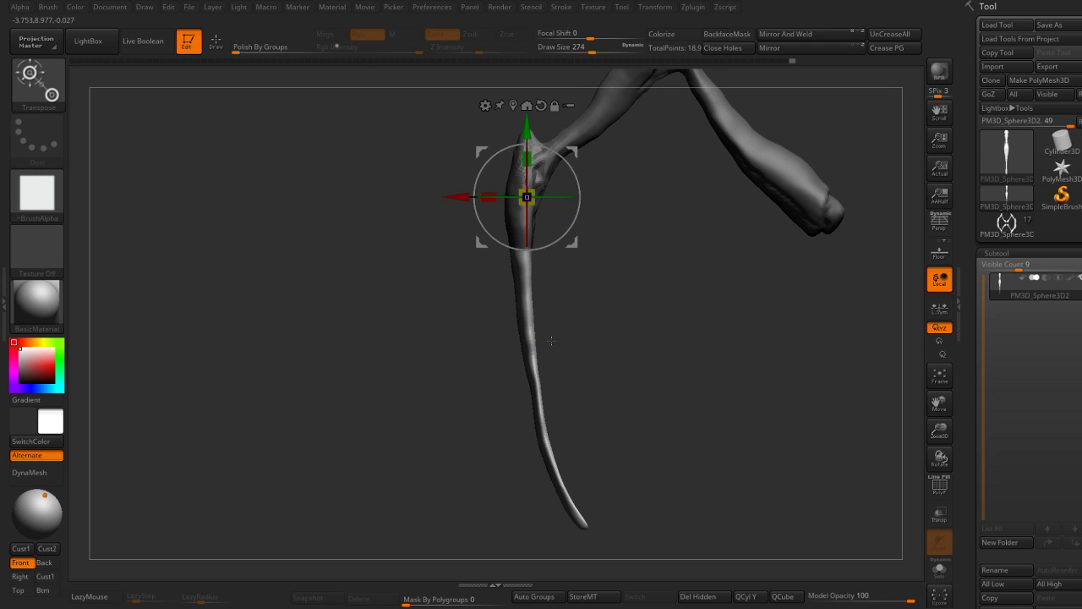
mouse_move(526, 198)
alt+mouse_down()
mouse_move(547, 386)
mouse_move(499, 370)
alt+mouse_up()
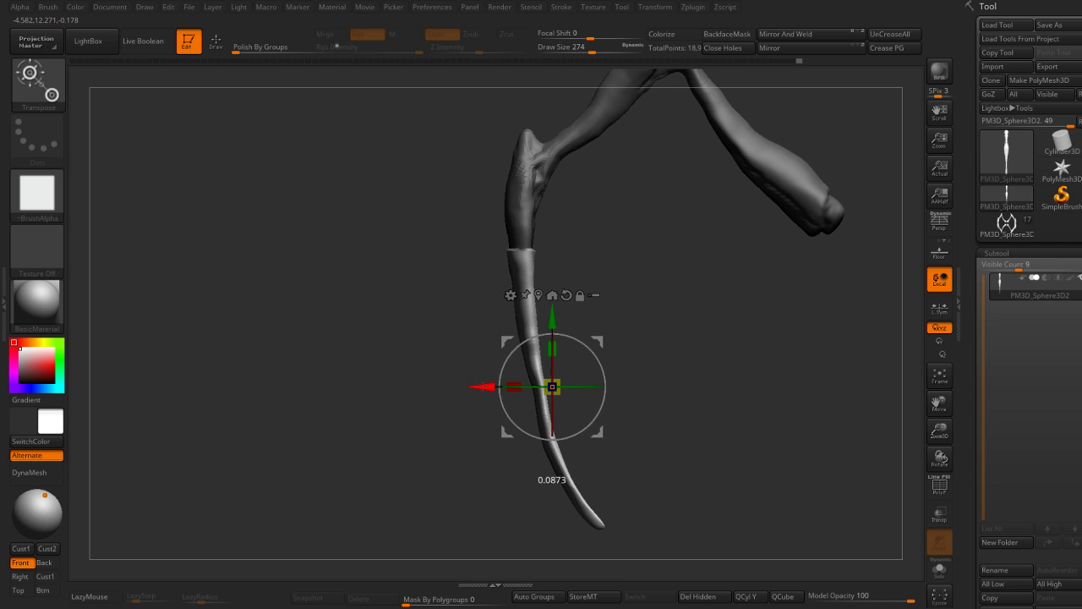
key(q)
shift+drag(524, 250, 541, 251)
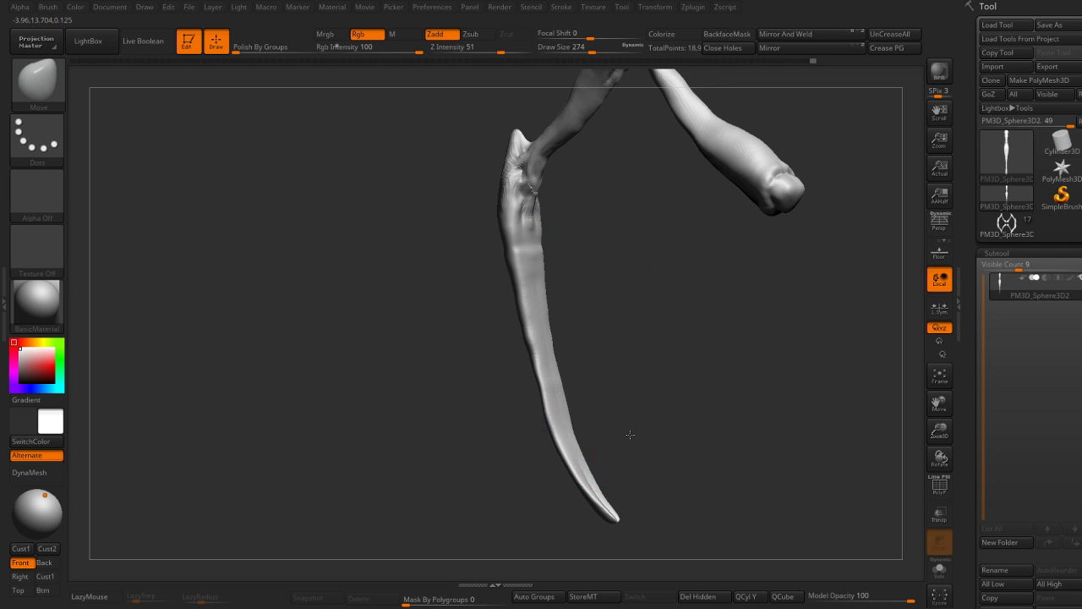
Step: Toggle undo and redo to compare the straight and bent shin, keeping the bent version
drag(623, 438, 595, 303)
mouse_move(546, 331)
mouse_down()
mouse_move(629, 310)
mouse_move(561, 338)
mouse_up()
key(s)
key(ctrl+z)
key(ctrl+shift+z)
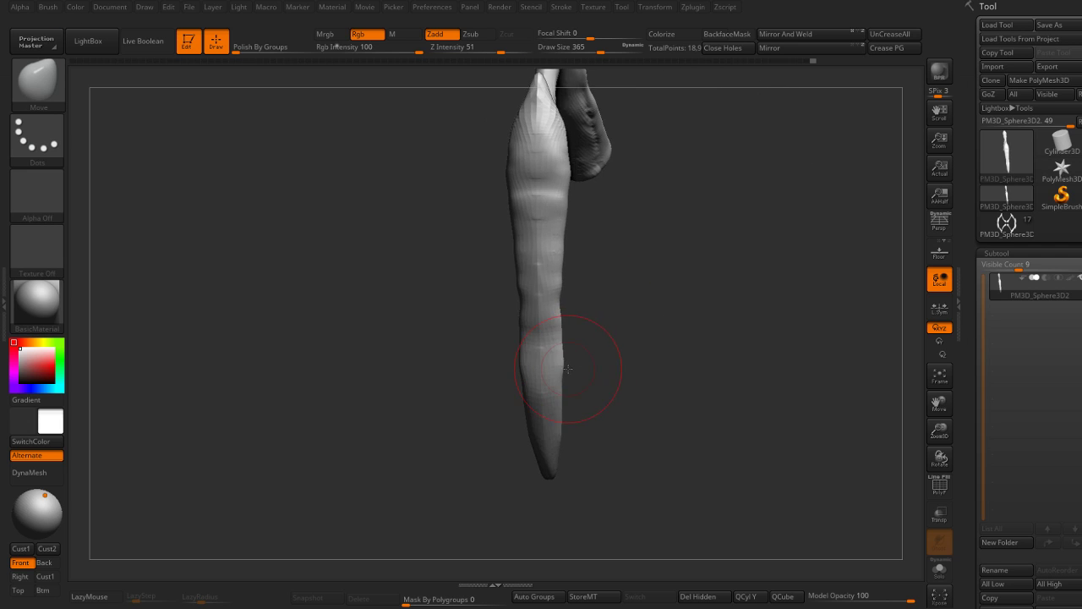
key(ctrl+z)
key(ctrl+shift+z)
key(ctrl+z)
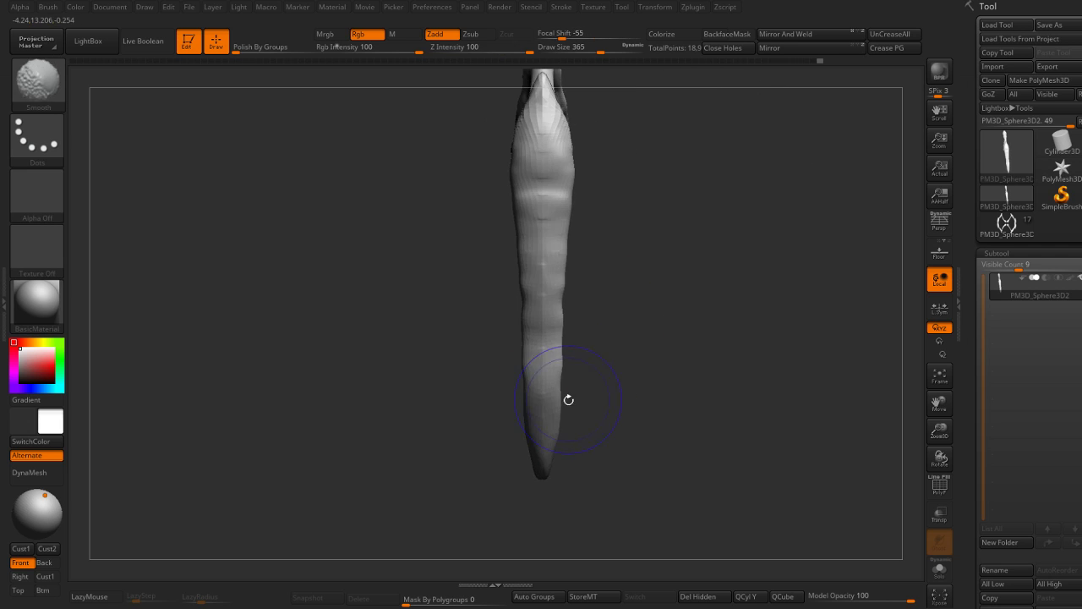
key(ctrl+shift+z)
key(ctrl+z)
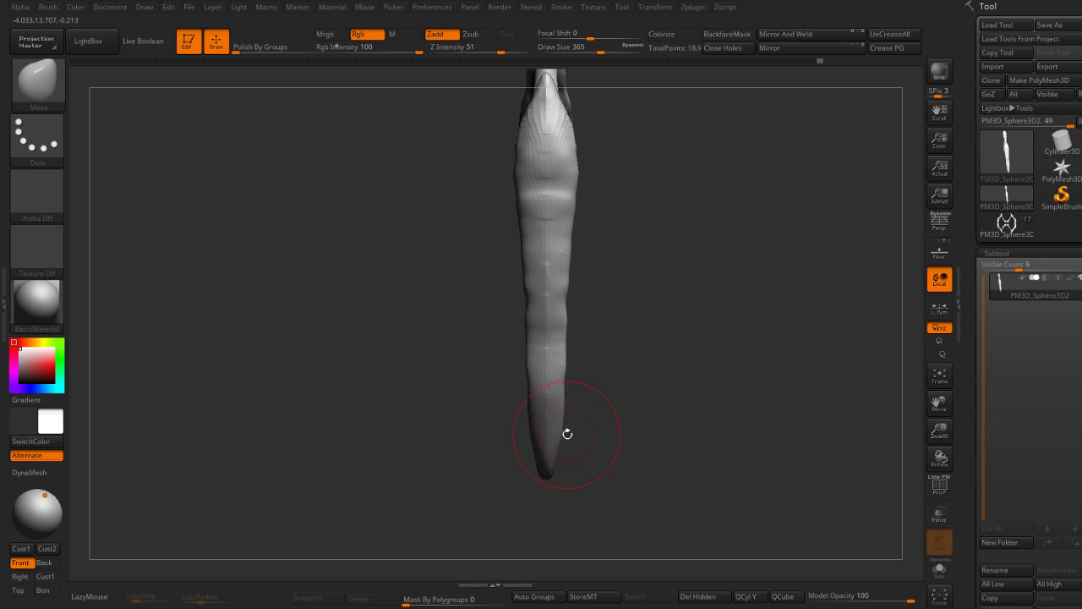
click(560, 435)
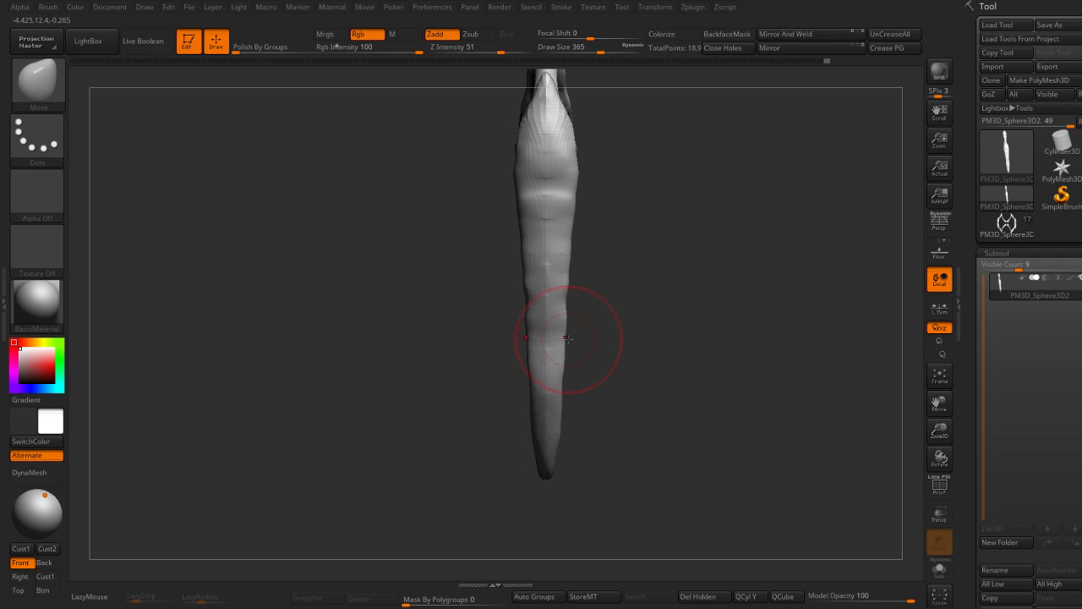
Step: Sculpt small marks and striations along the upper shin with the Standard brush
key(ctrl)
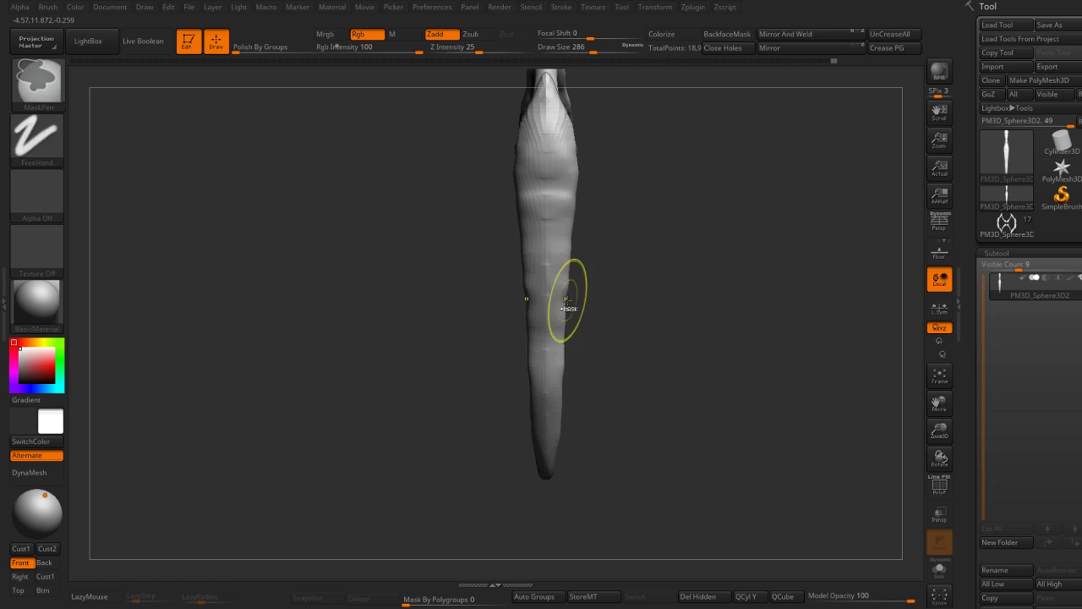
key(shift)
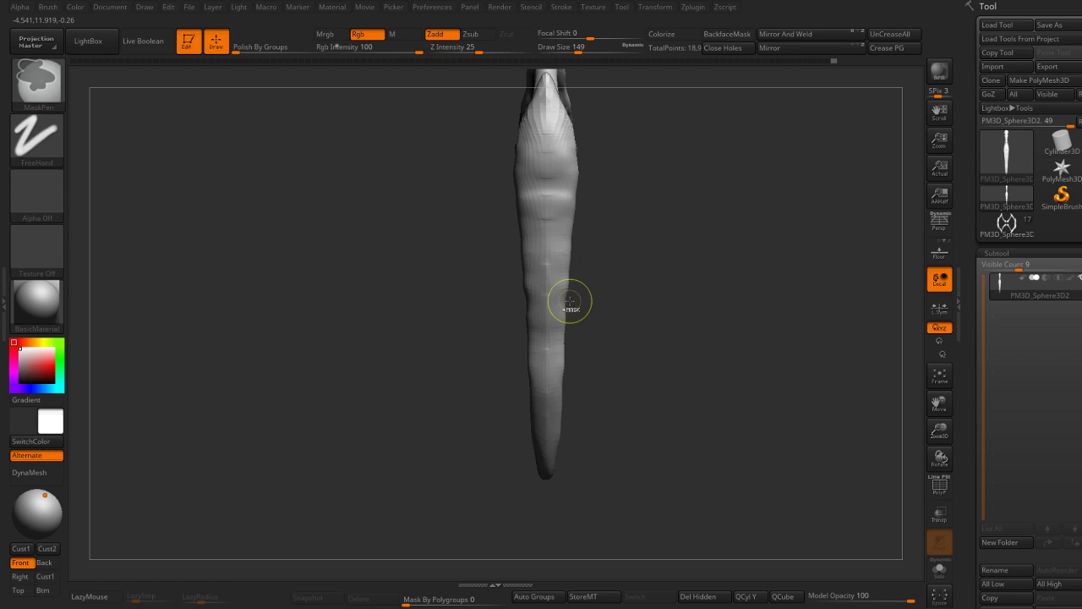
key(s)
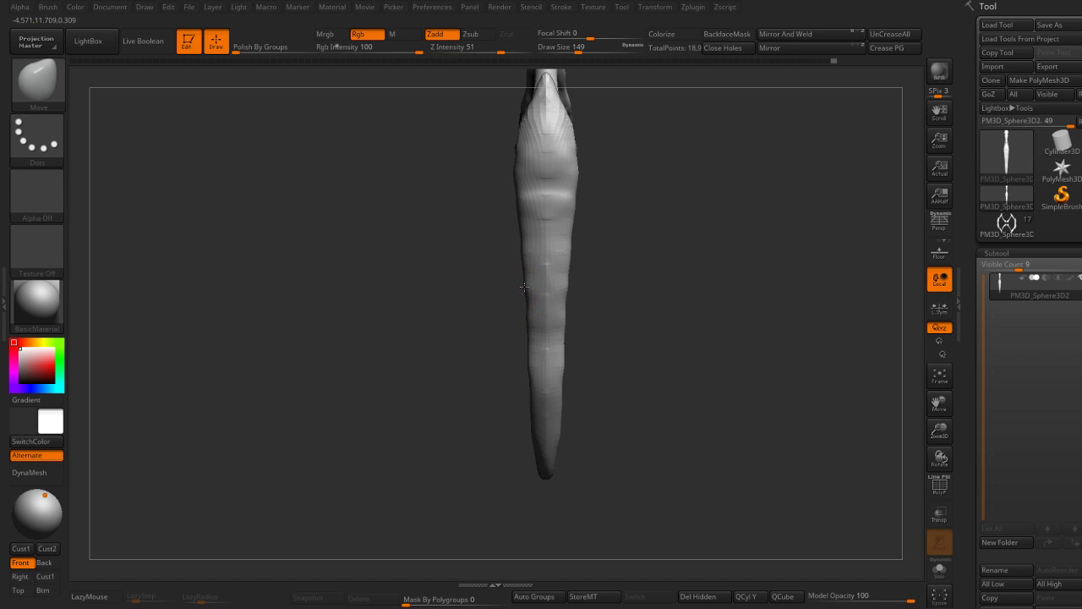
key(s)
key(shift)
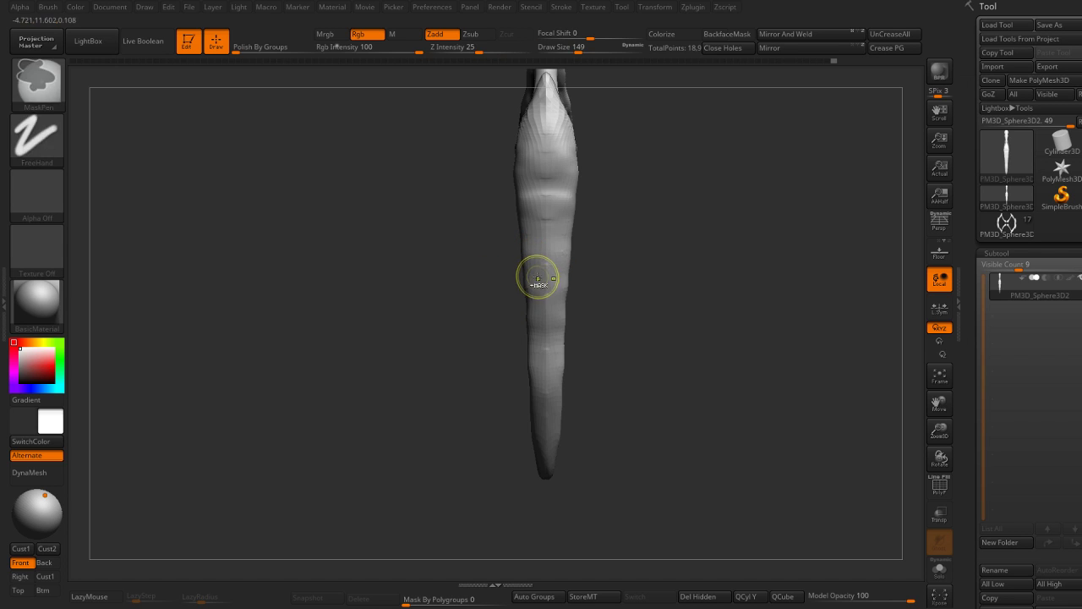
mouse_move(528, 283)
right_down()
mouse_move(581, 288)
mouse_move(536, 164)
right_up()
key(b)
key(s)
key(t)
mouse_move(536, 165)
mouse_down()
mouse_move(536, 181)
mouse_move(527, 104)
mouse_move(554, 389)
mouse_move(553, 311)
mouse_up()
mouse_move(559, 355)
right_down()
mouse_move(609, 363)
mouse_move(560, 299)
right_up()
mouse_move(532, 169)
mouse_down()
mouse_move(558, 254)
mouse_move(548, 243)
mouse_move(559, 432)
mouse_move(573, 482)
mouse_up()
Step: Build up and fill the main shin groove with ClayBuildup, then turn the leg front-on
key(b)
key(c)
key(b)
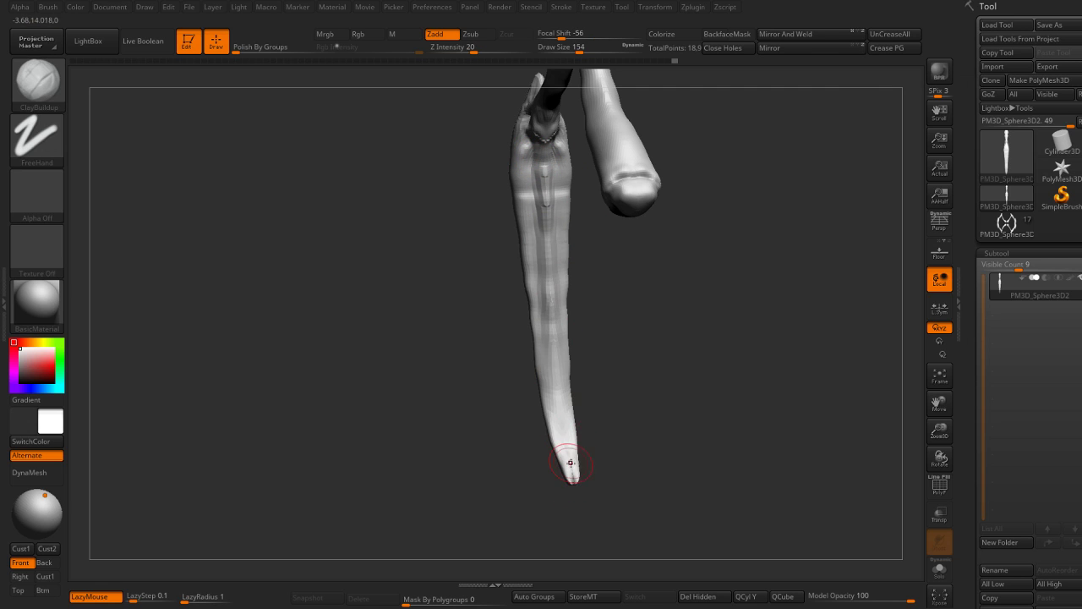
right_drag(563, 459, 550, 384)
mouse_move(549, 383)
mouse_down()
mouse_move(506, 279)
mouse_move(495, 186)
mouse_move(495, 254)
mouse_move(527, 186)
mouse_up()
mouse_move(527, 186)
right_down()
mouse_move(496, 181)
mouse_move(496, 278)
right_up()
mouse_move(501, 237)
right_down()
mouse_move(556, 330)
mouse_move(652, 285)
mouse_move(614, 382)
mouse_move(781, 174)
right_up()
Step: DynaMesh the leg from the Geometry options, remeshing at resolution 176
key(g)
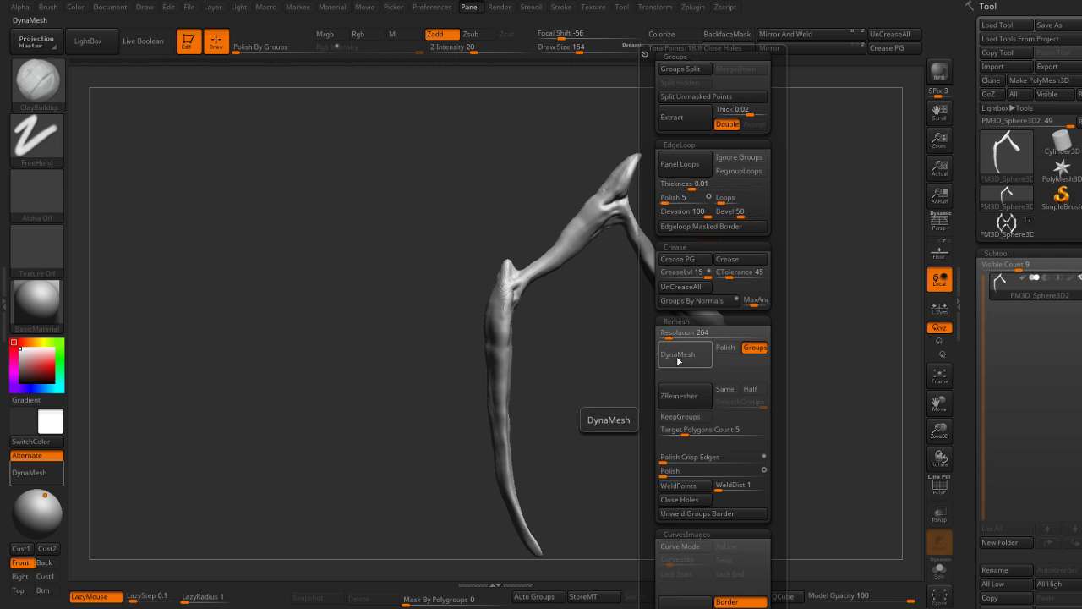
click(676, 356)
text(176)
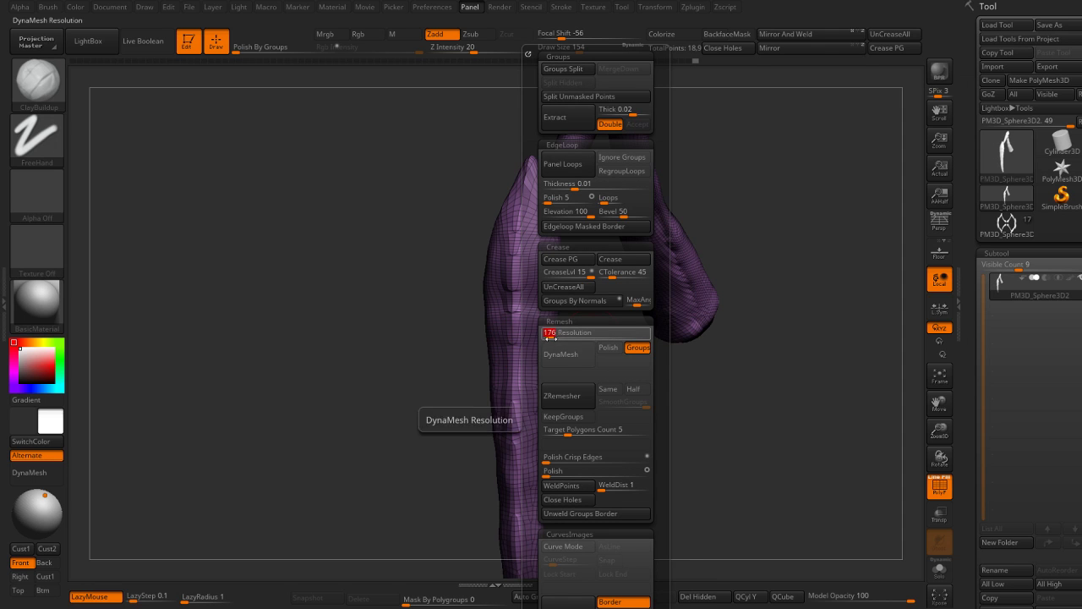
click(567, 352)
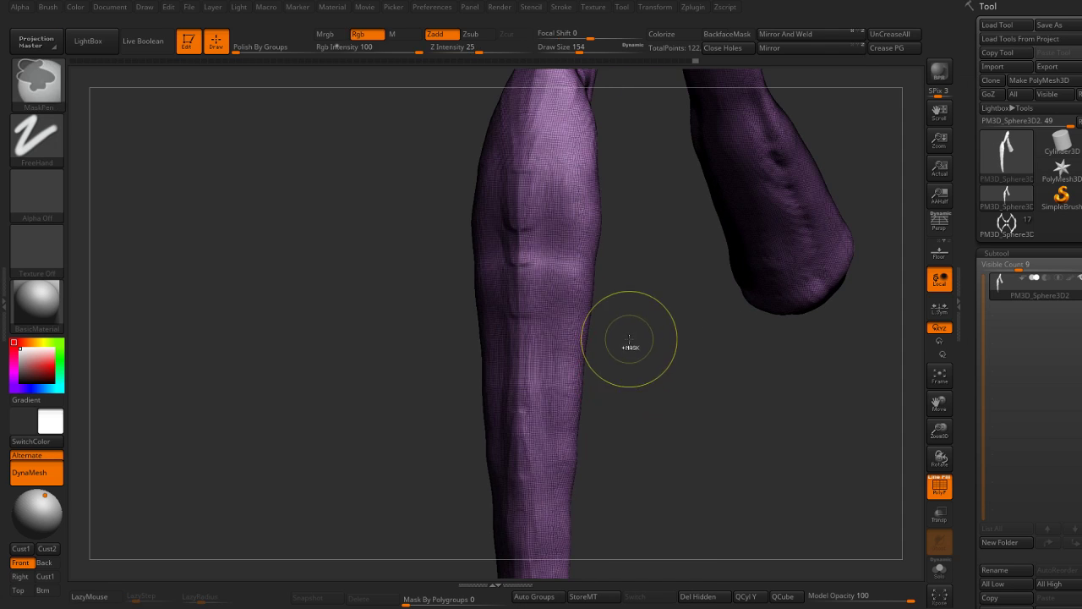
Step: Remesh the leg at DynaMesh resolution 104, hide the wireframe, and polish the shin smooth
click(568, 354)
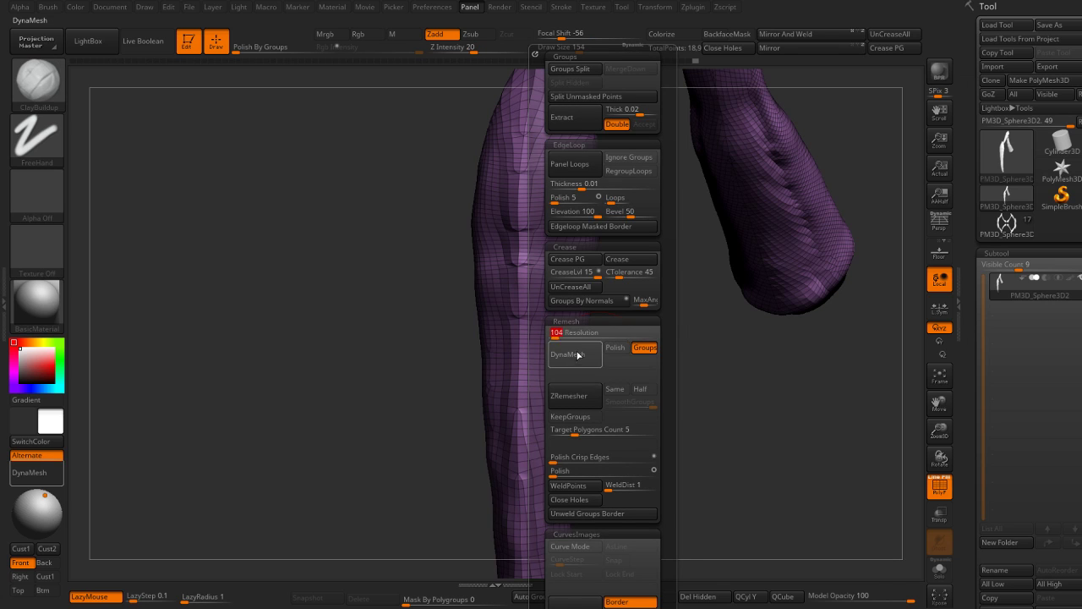
key(shift+f)
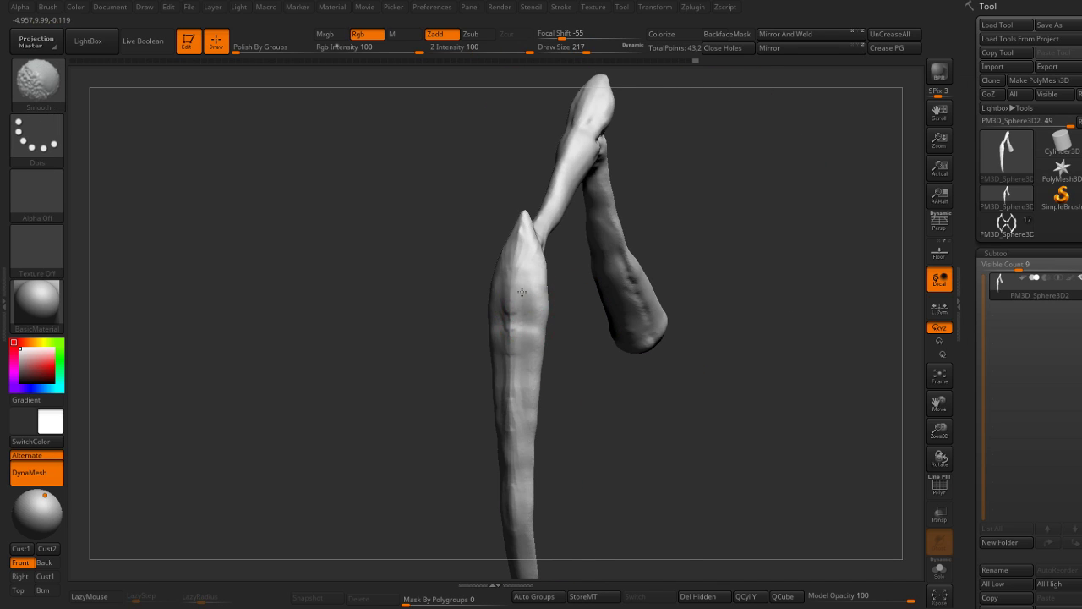
mouse_move(523, 240)
mouse_down()
mouse_move(592, 316)
mouse_move(541, 299)
mouse_move(520, 378)
mouse_move(556, 235)
mouse_up()
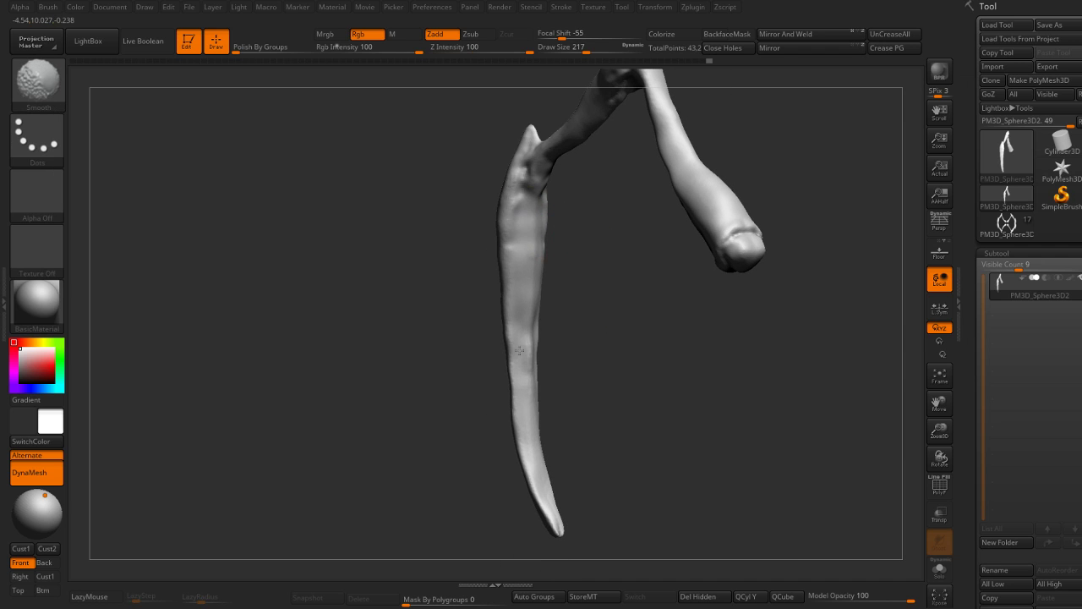
drag(590, 370, 635, 245)
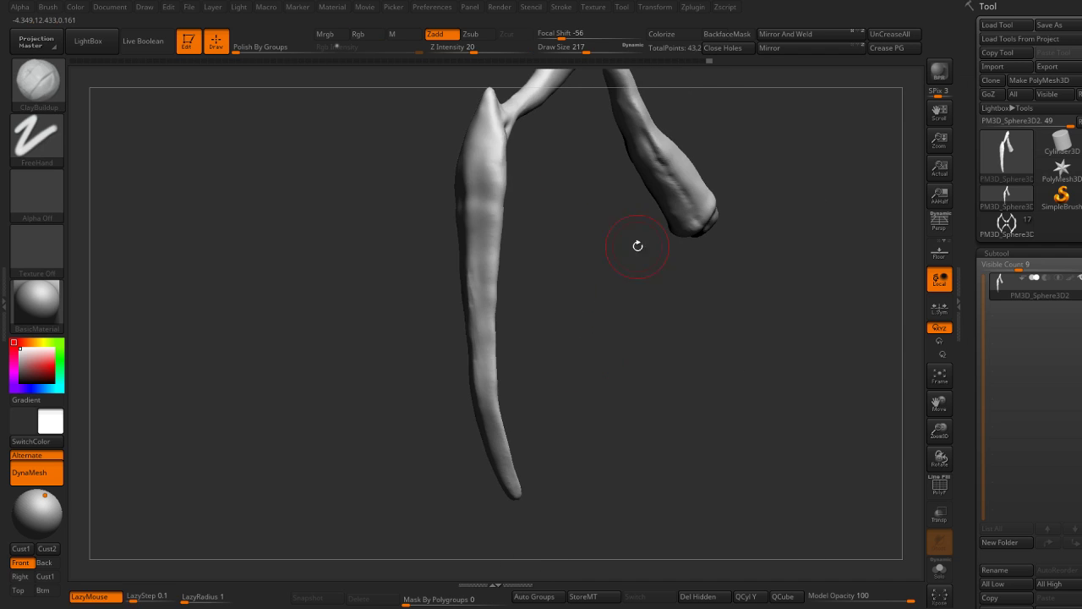
drag(504, 207, 499, 212)
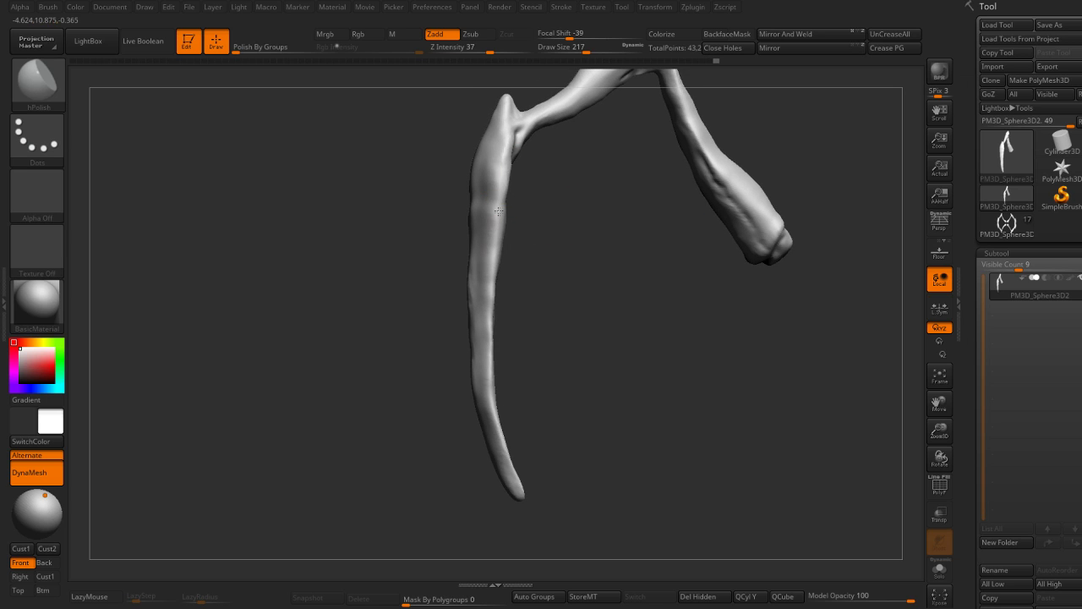
drag(496, 157, 496, 246)
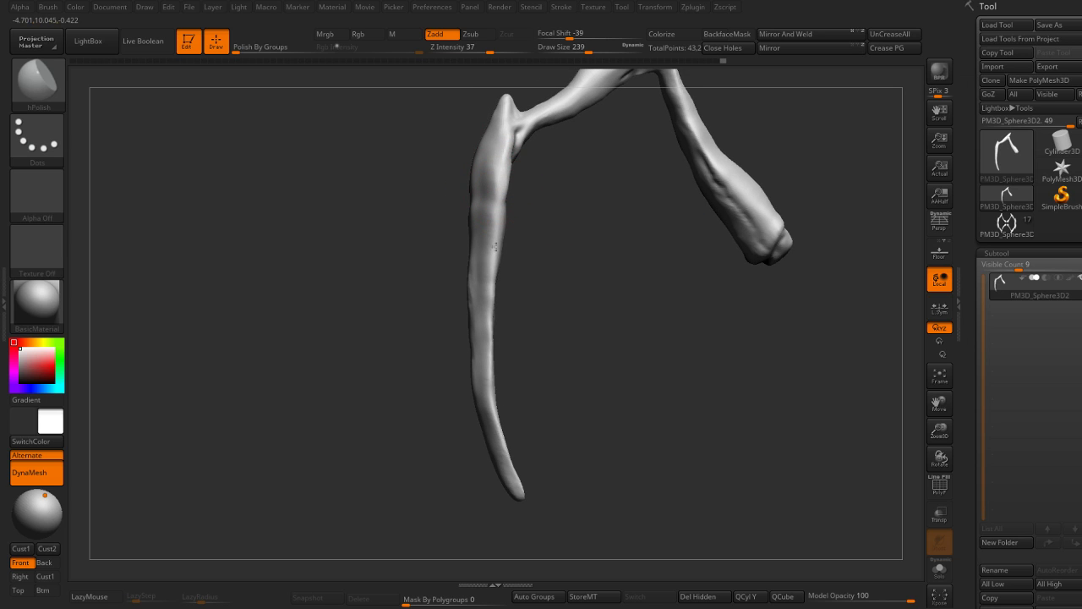
Step: Rotate to frame the lower leg tip and select the DamStandard brush
drag(488, 349, 500, 295)
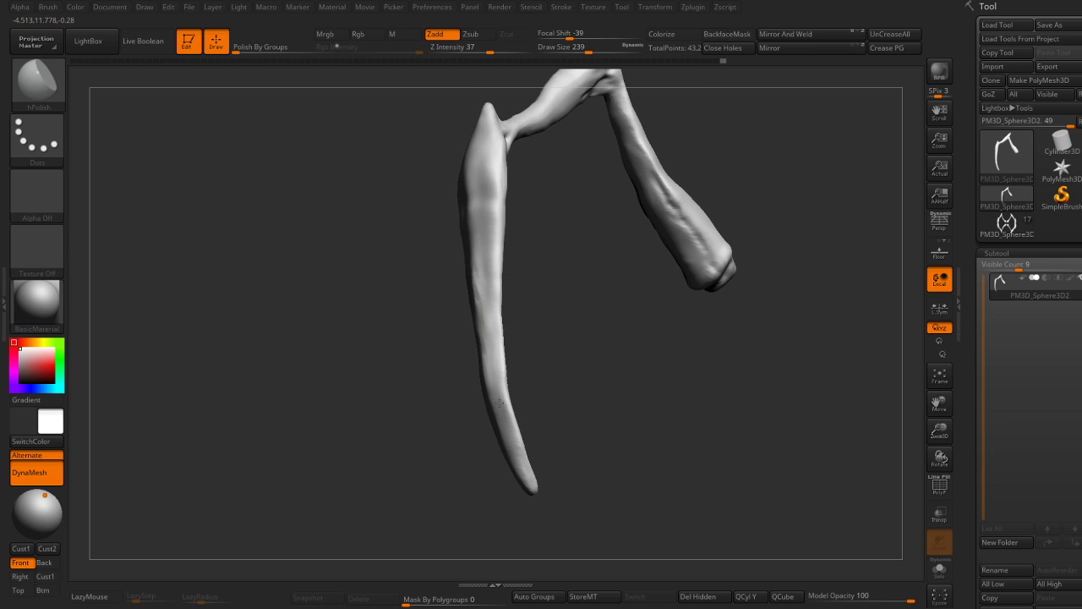
drag(509, 413, 511, 405)
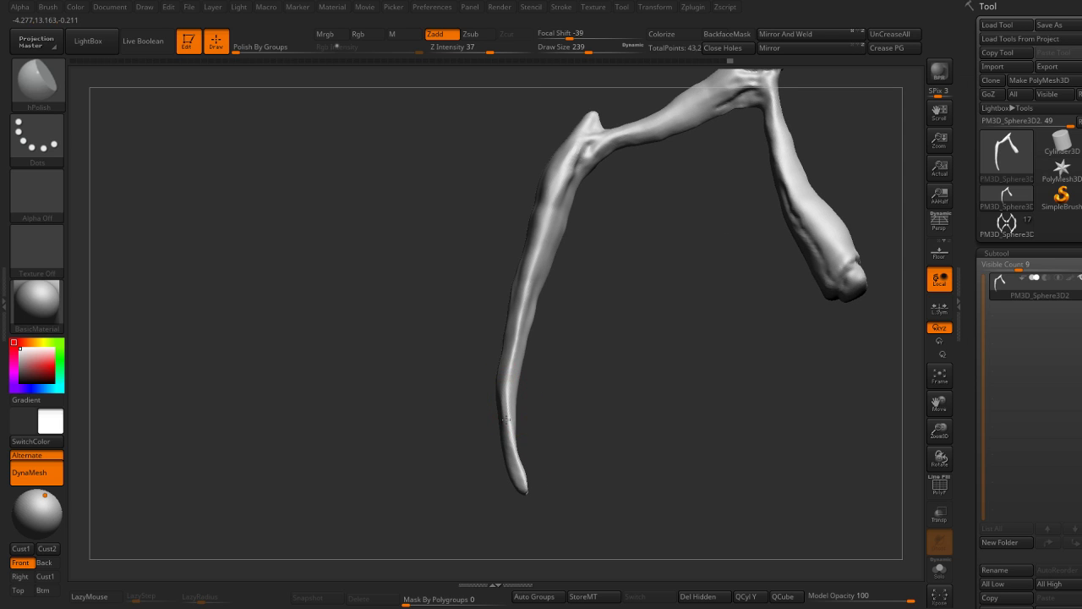
mouse_move(546, 478)
mouse_down()
mouse_move(516, 466)
mouse_move(573, 367)
mouse_move(519, 292)
mouse_move(495, 319)
mouse_move(550, 285)
mouse_up()
key(b)
key(d)
key(s)
Step: Build the foot tip into a padded point with ClayBuildup, lowering Draw Size to 90
key(b)
key(c)
key(b)
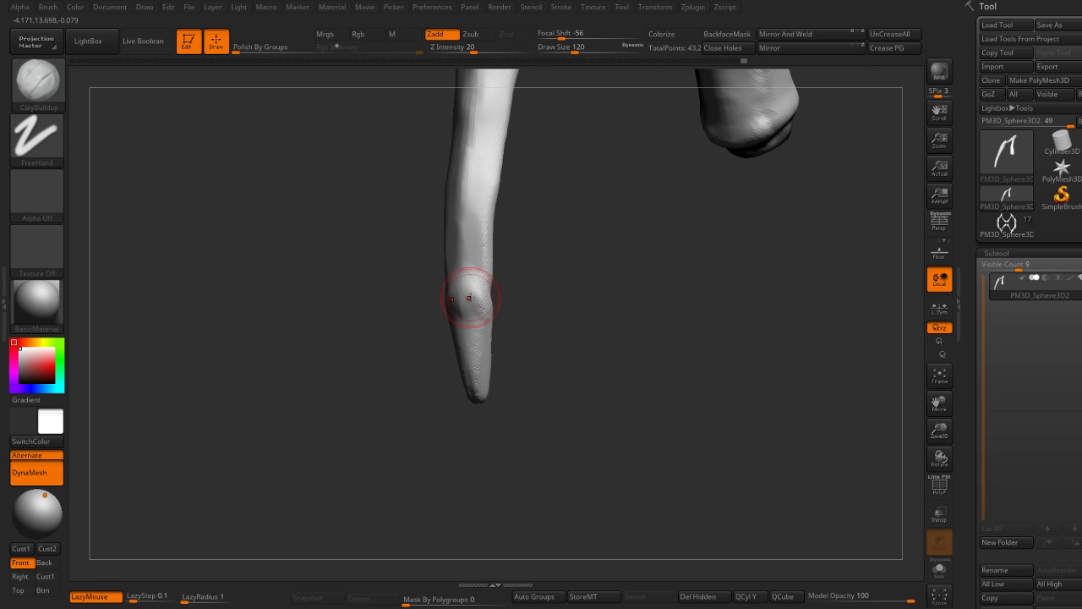
drag(466, 296, 473, 363)
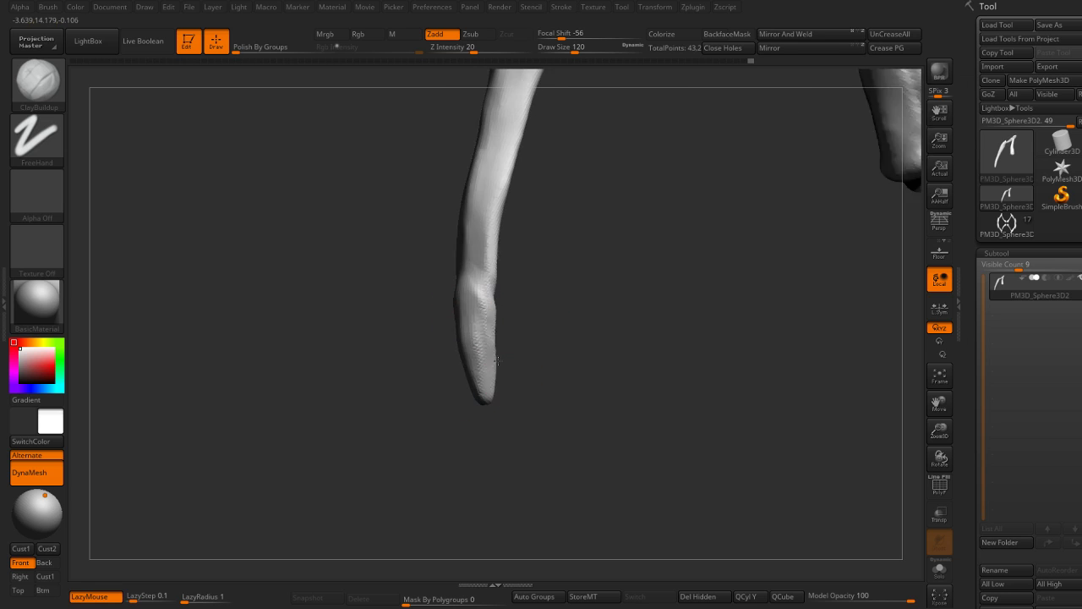
mouse_move(524, 398)
mouse_down()
mouse_move(478, 389)
mouse_move(481, 350)
mouse_up()
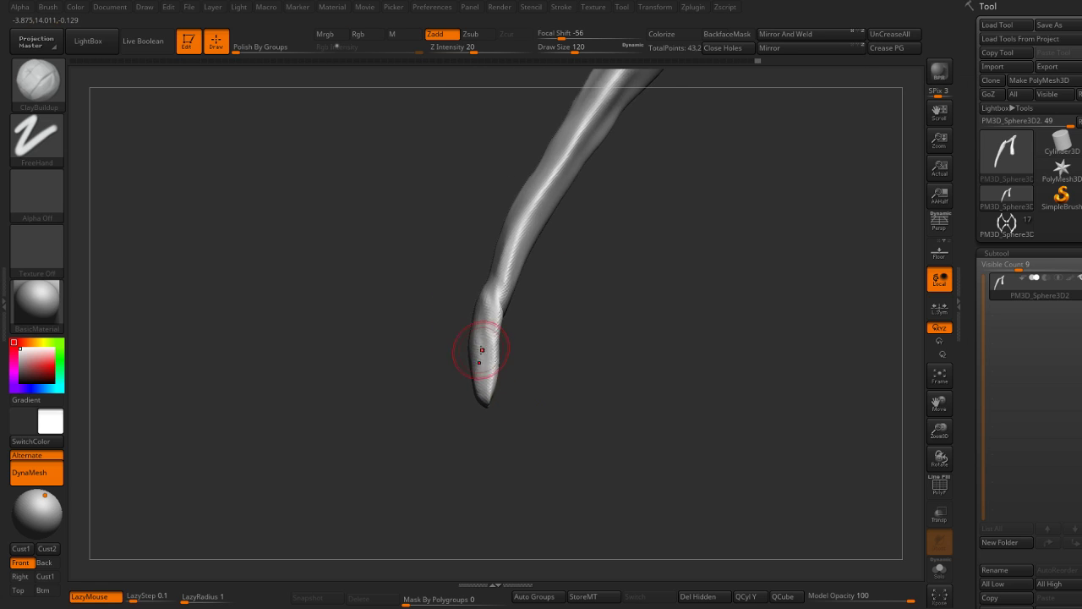
drag(444, 273, 471, 299)
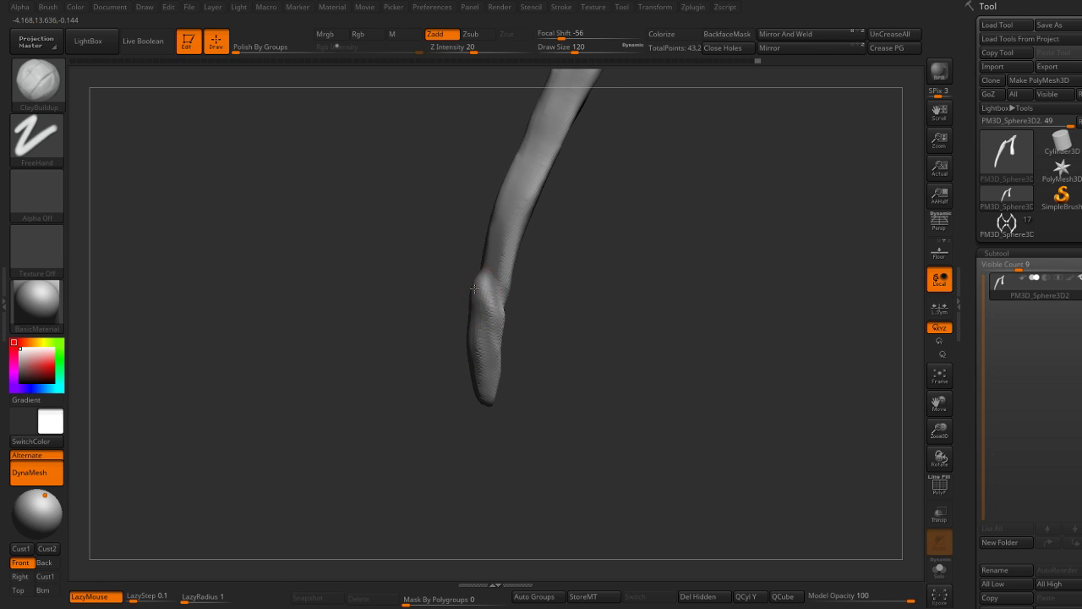
key(bracketleft)
key(bracketleft)
key(bracketleft)
drag(478, 302, 474, 321)
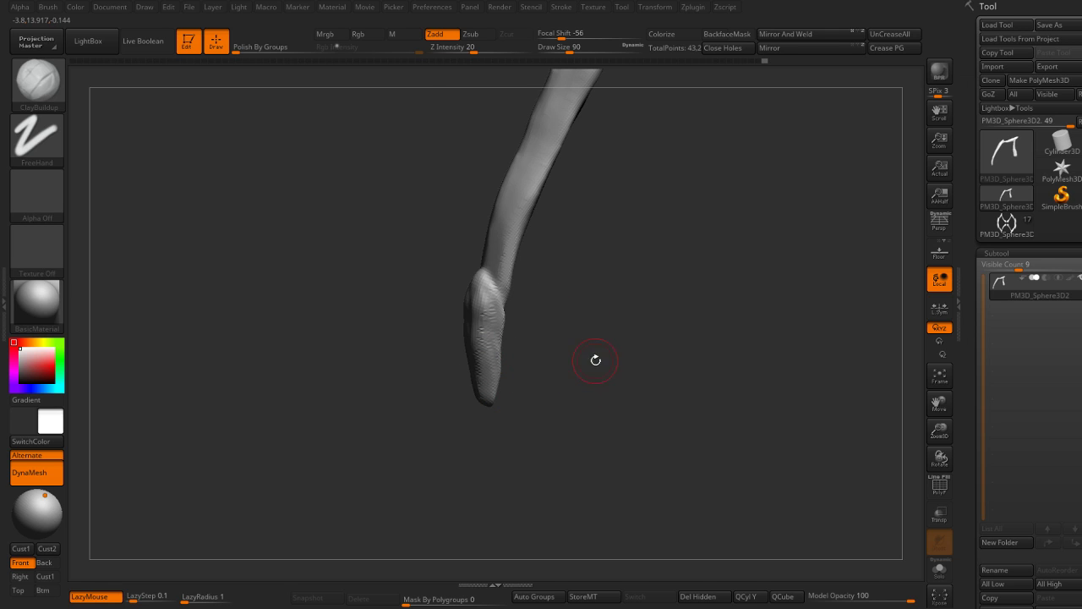
mouse_move(595, 360)
mouse_down()
mouse_move(522, 330)
mouse_move(498, 174)
mouse_move(567, 310)
mouse_up()
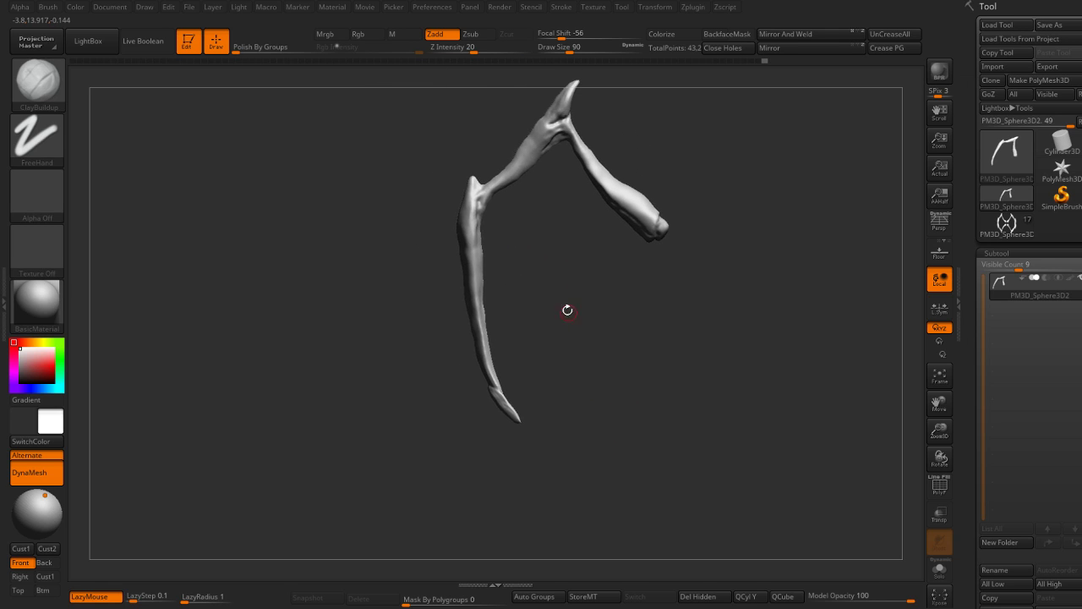
Step: Mask the lower leg and switch masking to MaskLasso
ctrl+drag(486, 173, 430, 406)
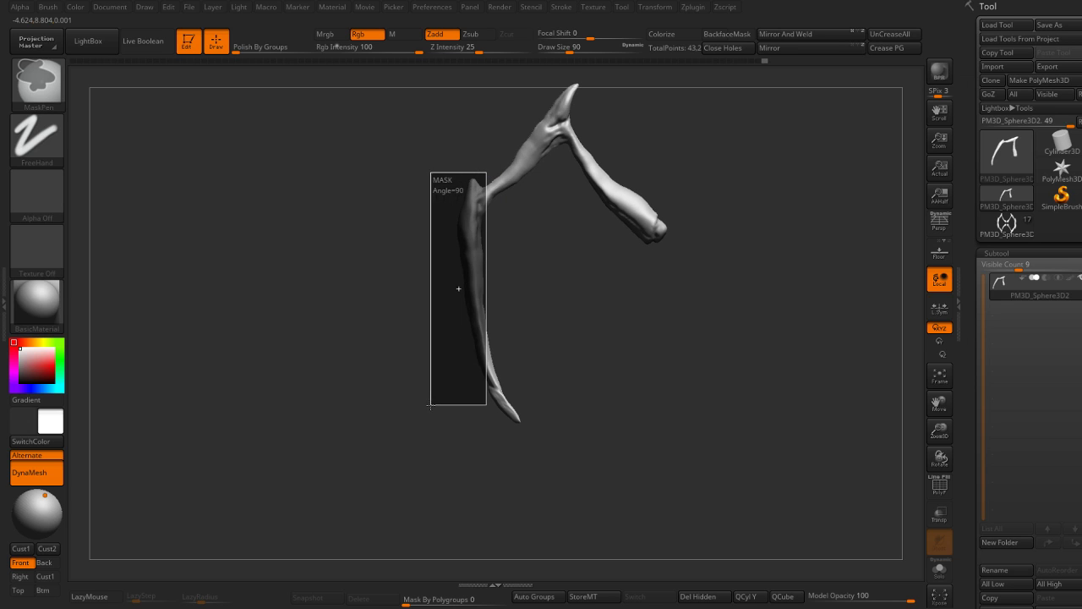
mouse_move(592, 394)
alt+mouse_down()
mouse_move(600, 356)
mouse_move(550, 313)
mouse_move(457, 296)
alt+mouse_up()
mouse_move(473, 254)
mouse_down()
mouse_move(575, 403)
mouse_move(487, 262)
mouse_up()
ctrl+click(36, 137)
ctrl+click(160, 150)
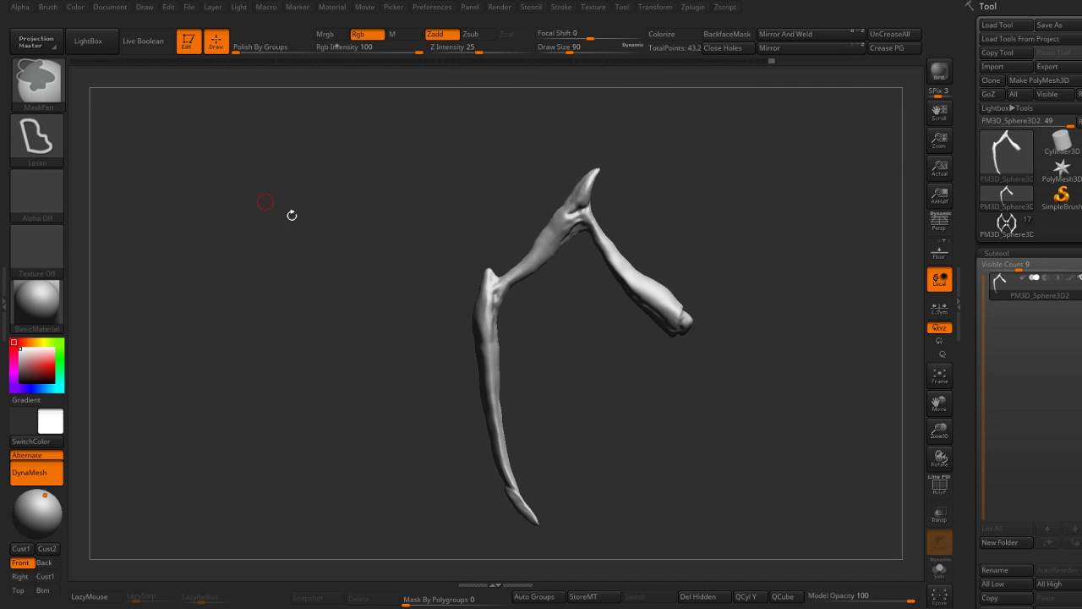
mouse_move(292, 215)
alt+mouse_down()
mouse_move(405, 216)
mouse_move(472, 152)
mouse_move(479, 181)
alt+mouse_up()
Step: Mask everything but the shin and rotate it about 12 degrees at the knee with Transpose
ctrl+click(516, 223)
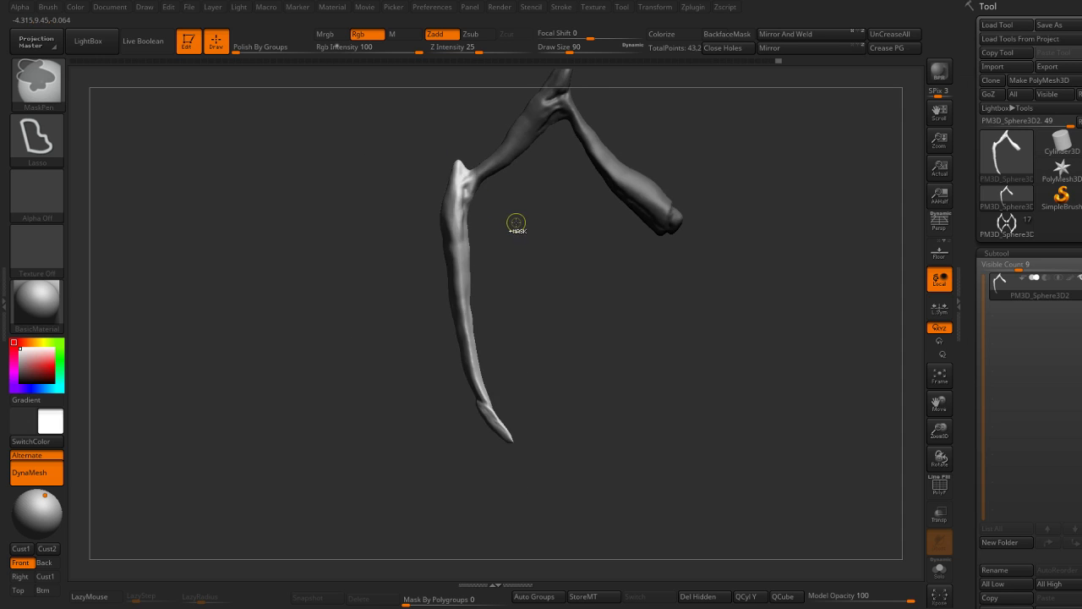
ctrl+click(518, 225)
ctrl+click(503, 188)
key(w)
drag(452, 177, 469, 183)
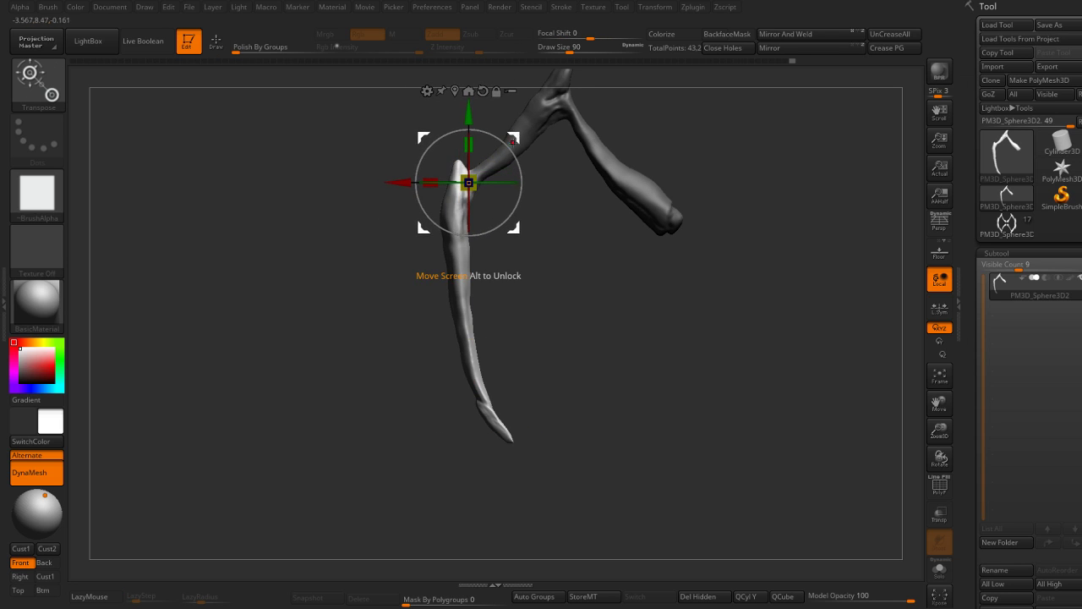
drag(513, 141, 519, 173)
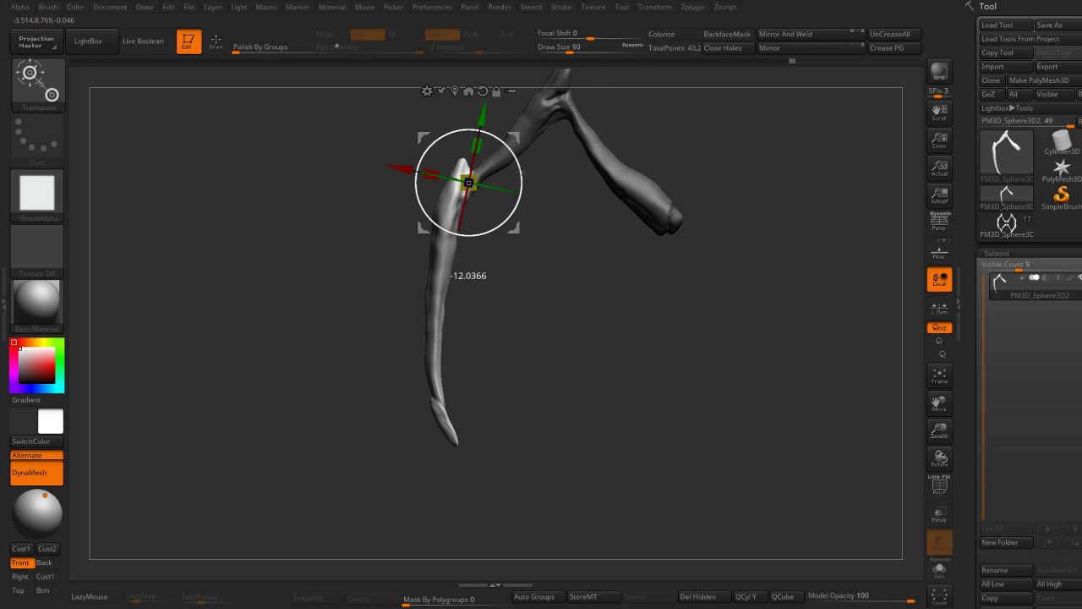
Step: Reshape the shin near the knee with the Move brush at sizes 163 to 234
key(q)
mouse_move(572, 218)
alt+mouse_down()
mouse_move(559, 302)
mouse_move(518, 306)
mouse_move(516, 274)
mouse_move(583, 203)
mouse_move(626, 246)
alt+mouse_up()
key(s)
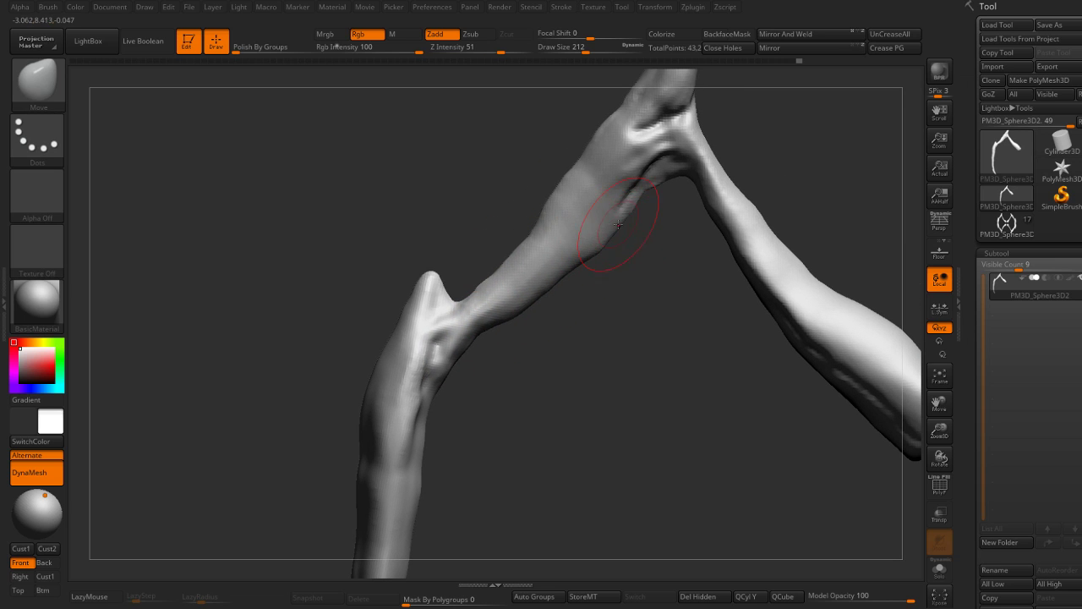
key(s)
mouse_move(626, 195)
mouse_down()
mouse_move(601, 194)
mouse_move(668, 188)
mouse_move(582, 263)
mouse_up()
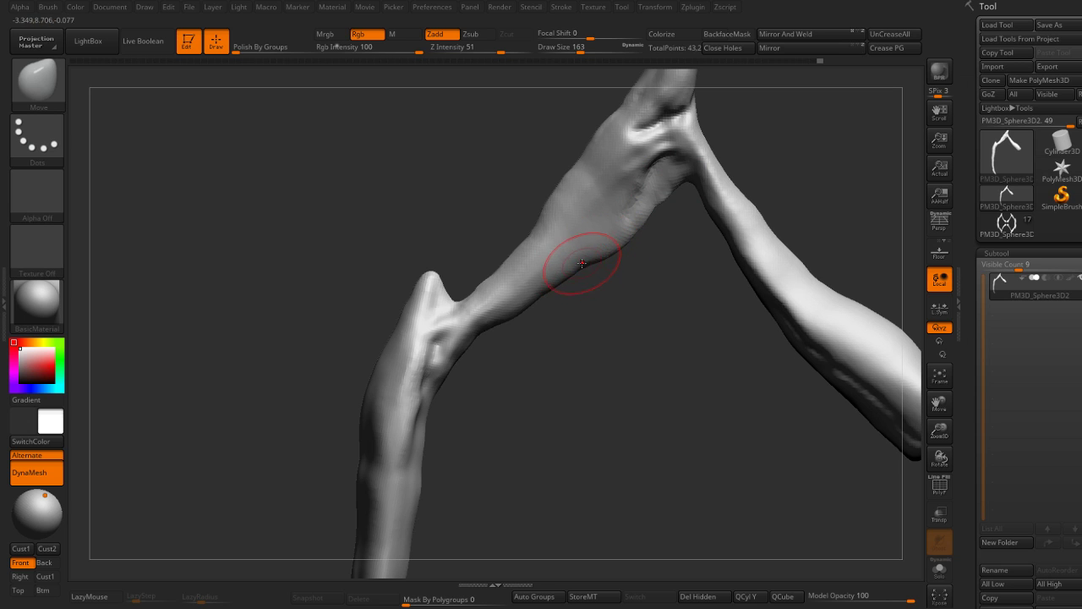
mouse_move(611, 314)
alt+mouse_down()
mouse_move(560, 285)
mouse_move(609, 316)
alt+mouse_up()
key(s)
key(s)
drag(626, 256, 602, 255)
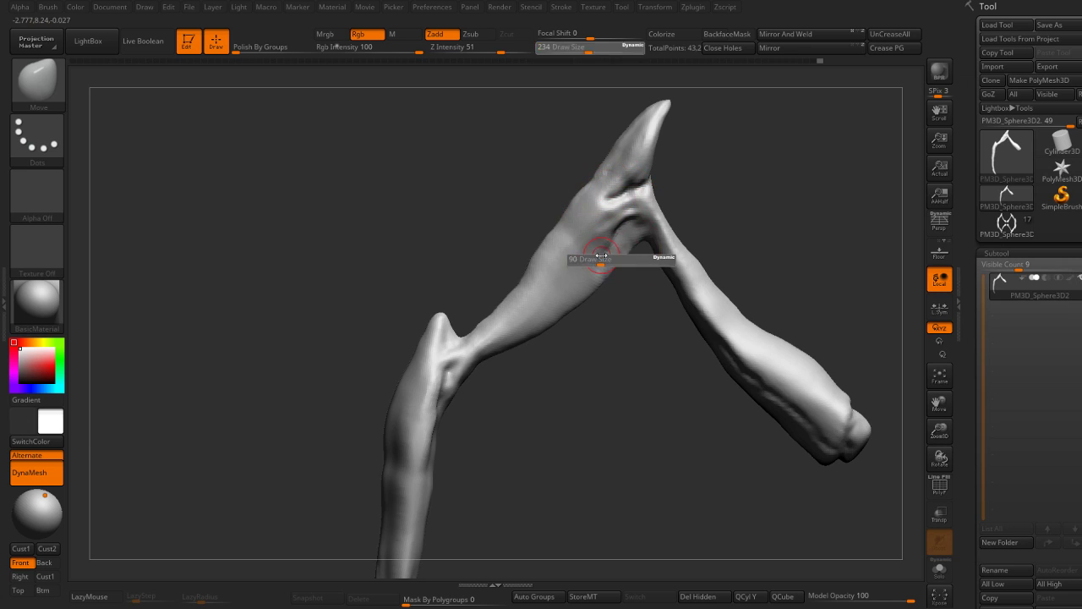
Step: Carve a DamStandard crease into the upper shin just below the knee
key(b)
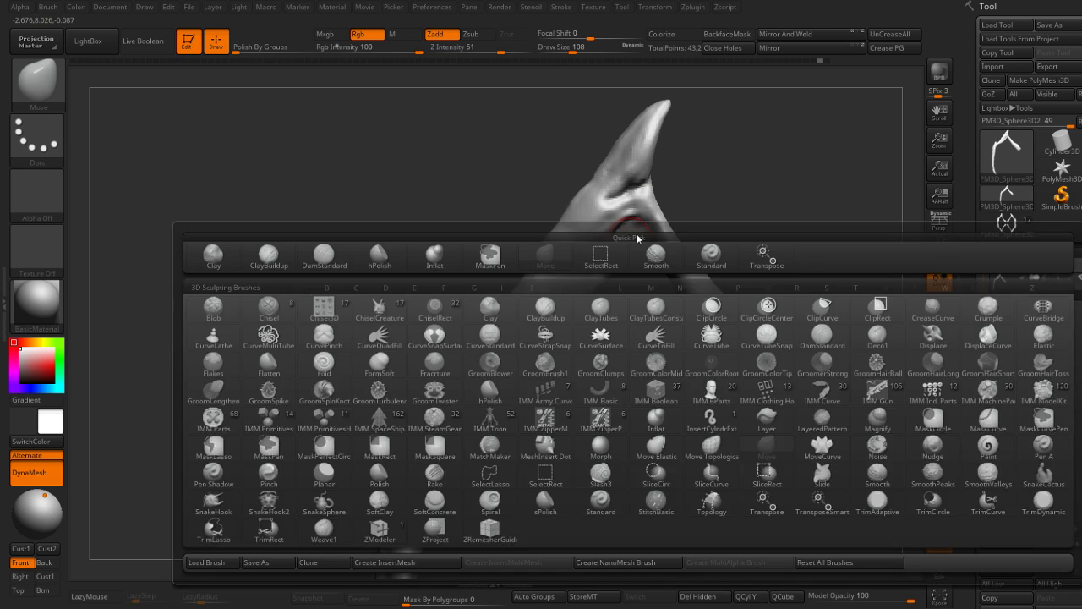
key(d)
key(s)
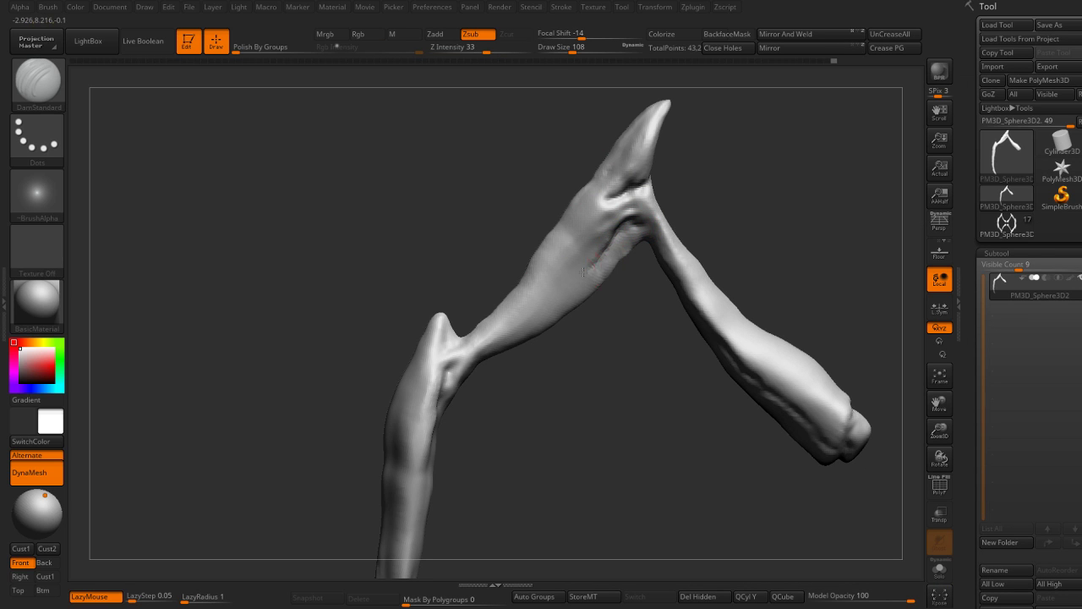
mouse_move(584, 269)
mouse_down()
mouse_move(592, 284)
mouse_move(580, 263)
mouse_move(592, 230)
mouse_move(622, 207)
mouse_move(583, 245)
mouse_up()
mouse_move(563, 298)
mouse_down()
mouse_move(565, 282)
mouse_move(514, 310)
mouse_up()
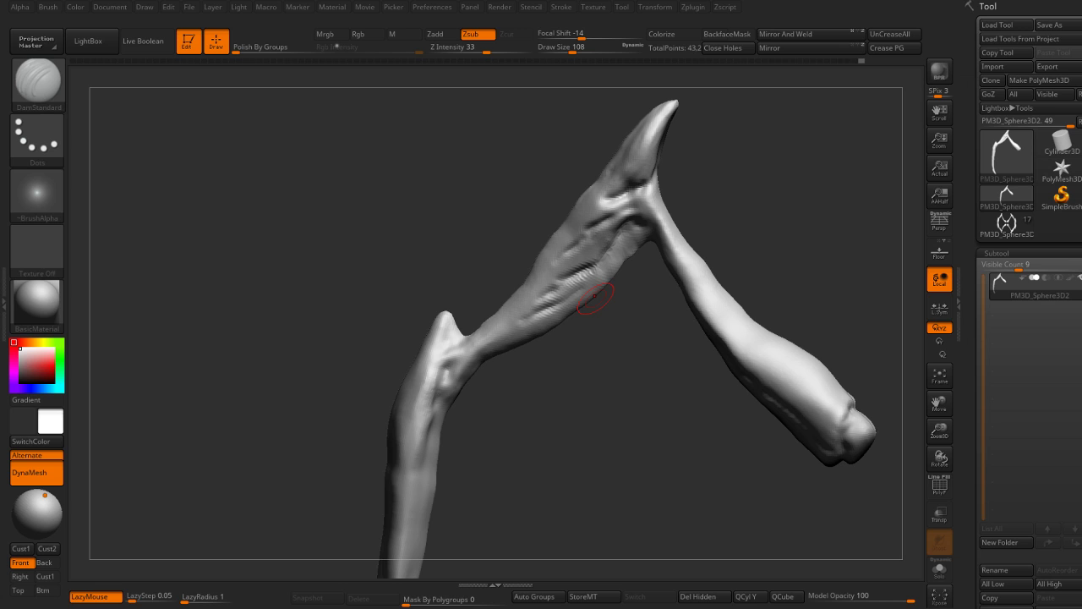
mouse_move(707, 330)
mouse_down()
mouse_move(700, 227)
mouse_move(615, 230)
mouse_up()
Step: Push the thigh edge under the knee fuller with the Move brush at sizes 145 to 234
key(b)
key(m)
key(v)
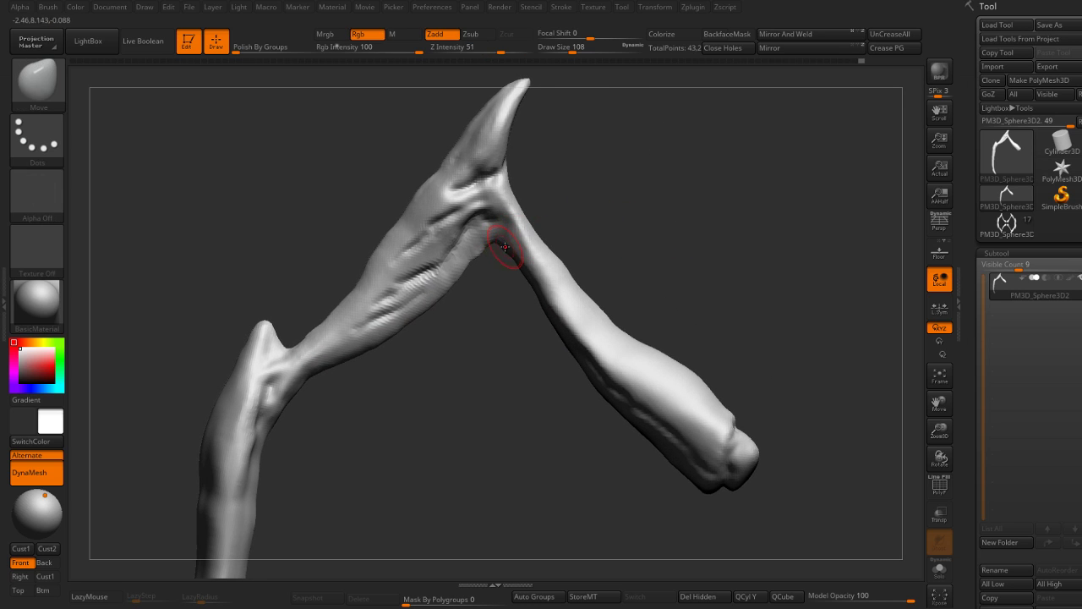
key(bracketright)
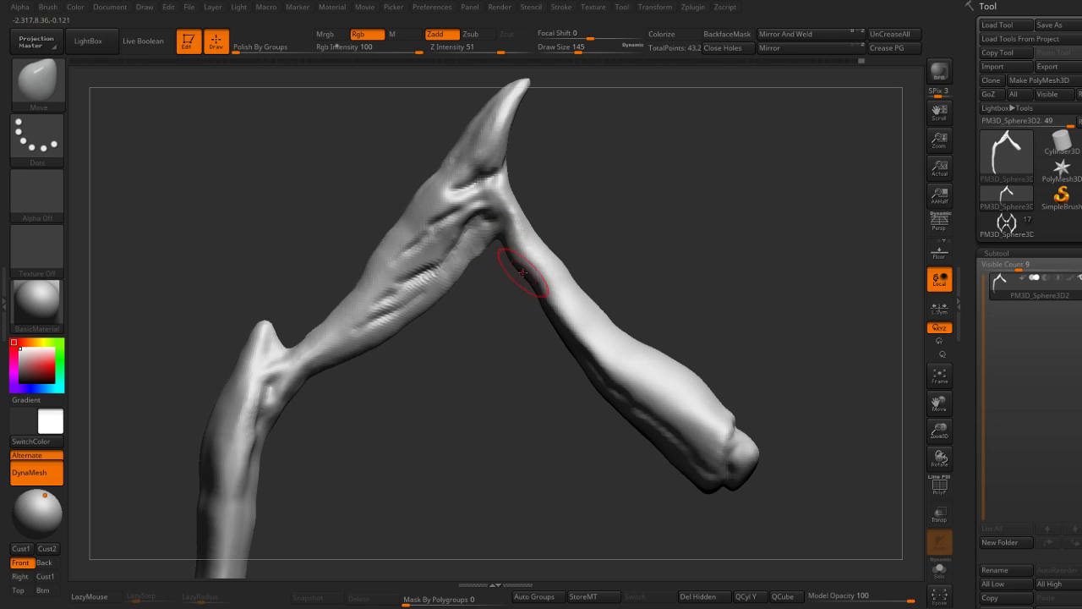
key(bracketright)
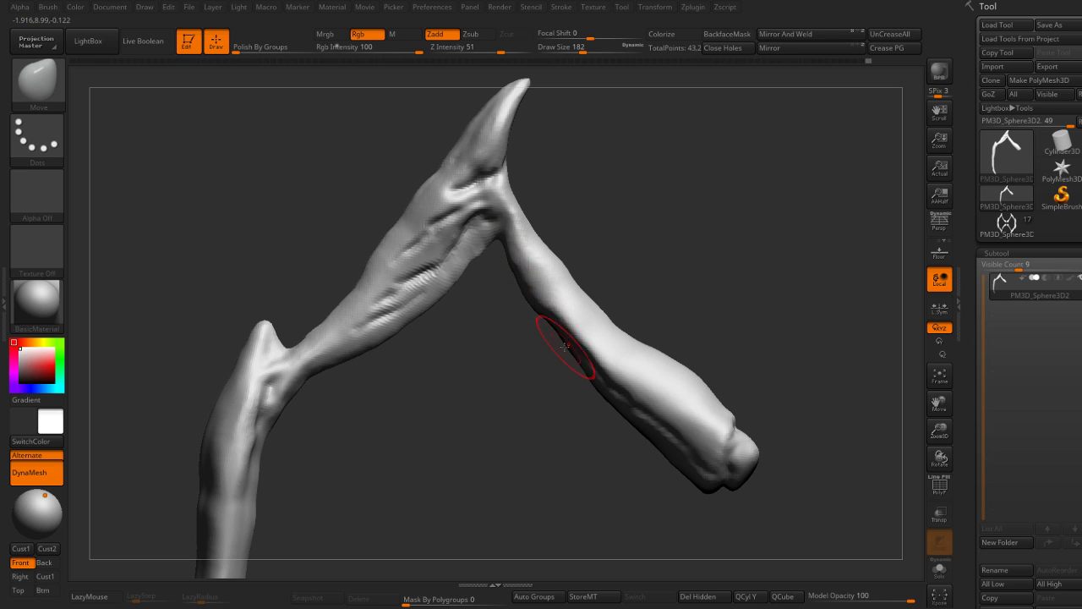
scroll(575, 346, down, 2)
key(bracketright)
key(bracketright)
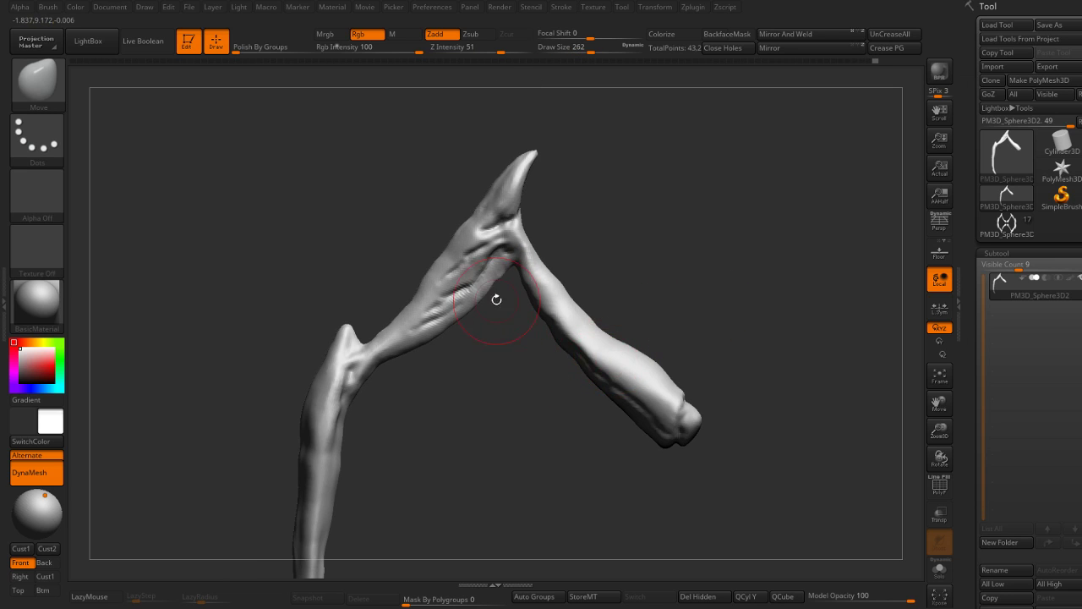
key(bracketleft)
key(bracketleft)
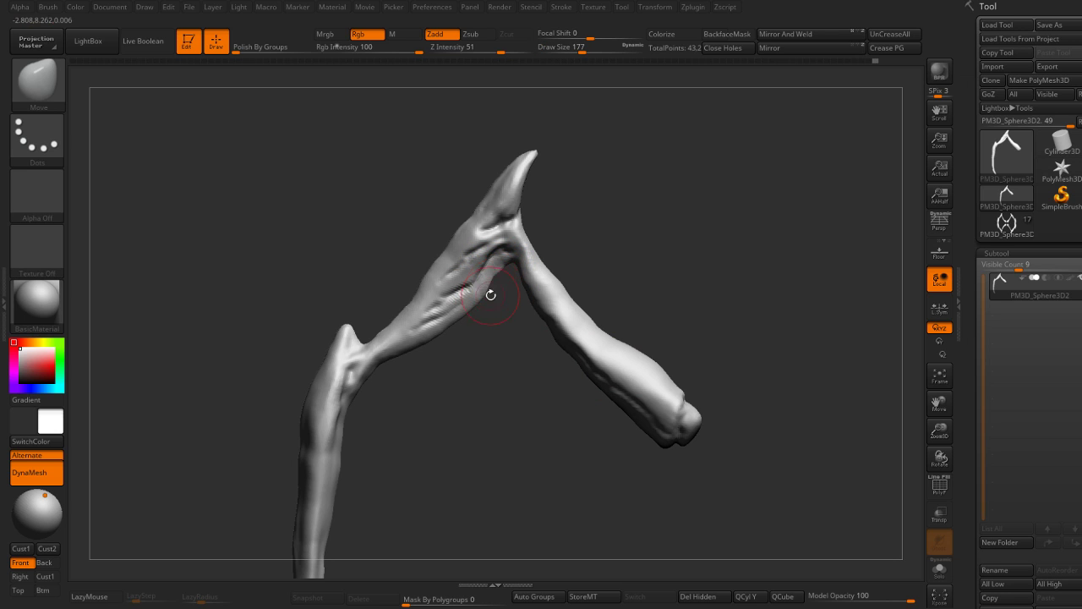
key(s)
click(457, 315)
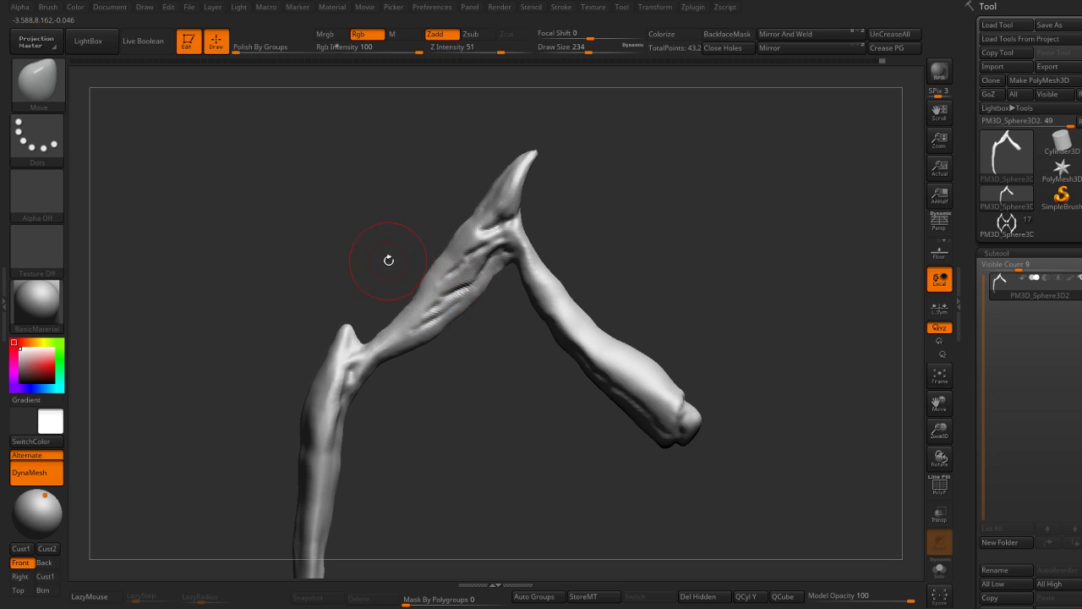
mouse_move(389, 261)
mouse_down()
mouse_move(399, 295)
mouse_move(442, 273)
mouse_move(458, 283)
mouse_move(435, 309)
mouse_up()
key(bracketleft)
Step: Switch to hPolish and smooth the knee joint, rotating the thigh around it
key(b)
key(h)
key(p)
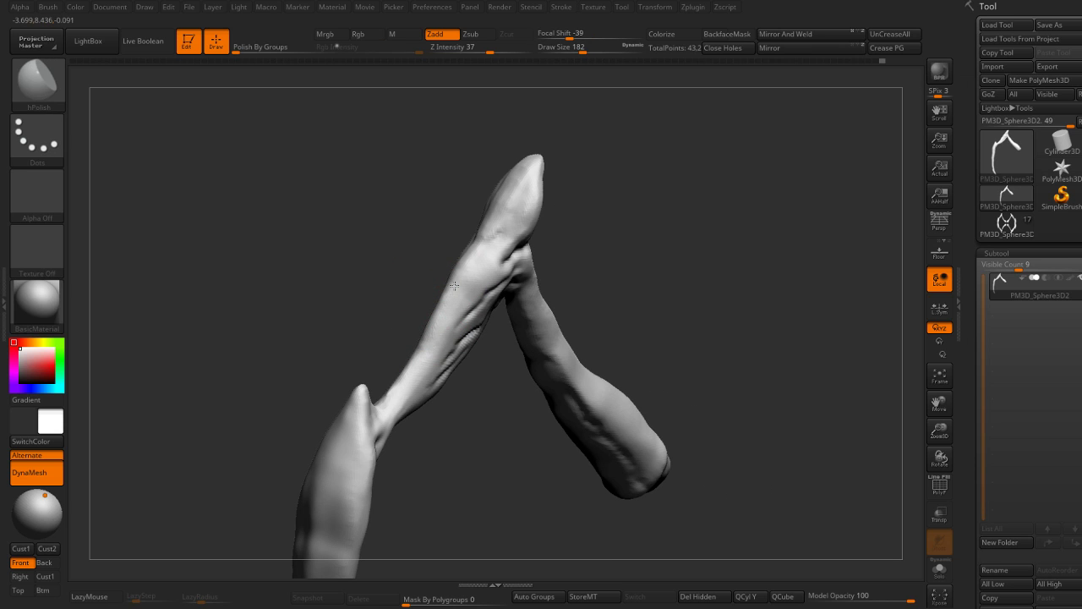
drag(572, 246, 464, 266)
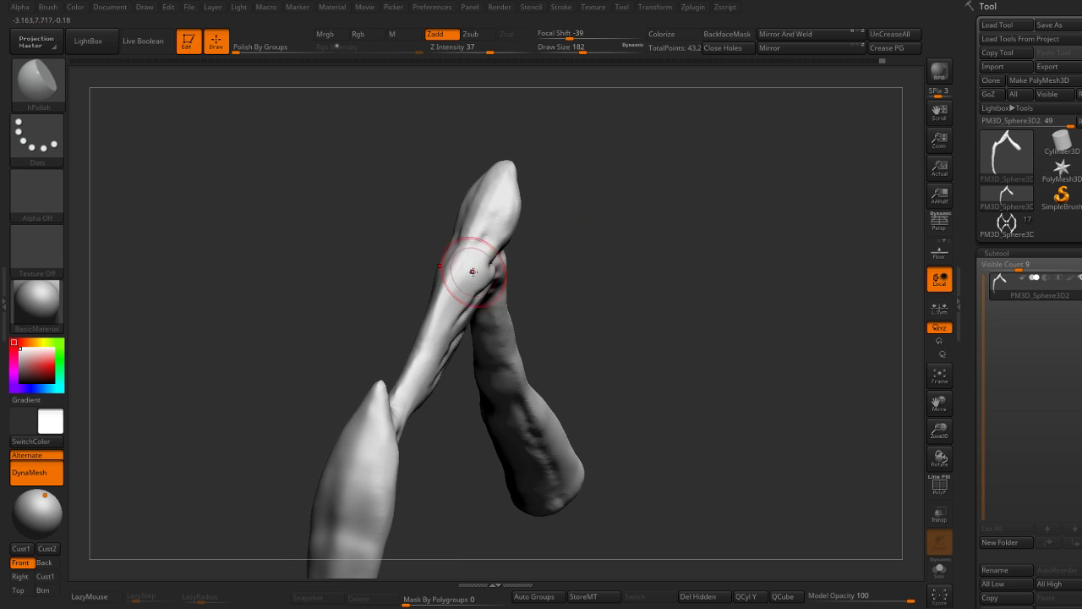
mouse_move(610, 247)
mouse_down()
mouse_move(419, 349)
mouse_move(392, 394)
mouse_move(398, 282)
mouse_move(407, 344)
mouse_up()
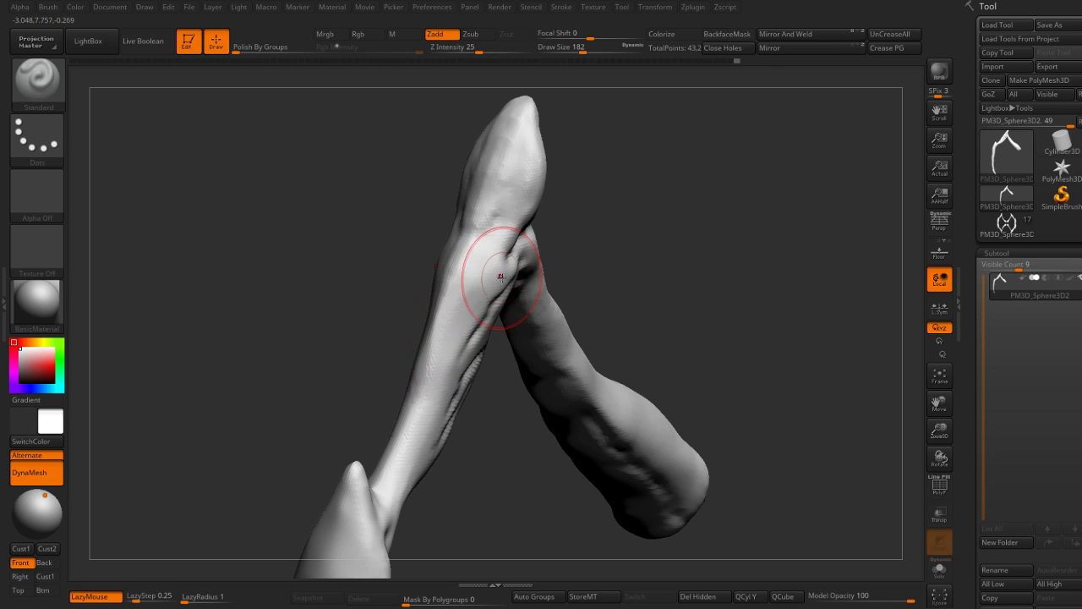
Step: Select the Standard brush and rotate the leg to frame its upper segment and tip
key(ctrl)
key(b)
key(s)
key(t)
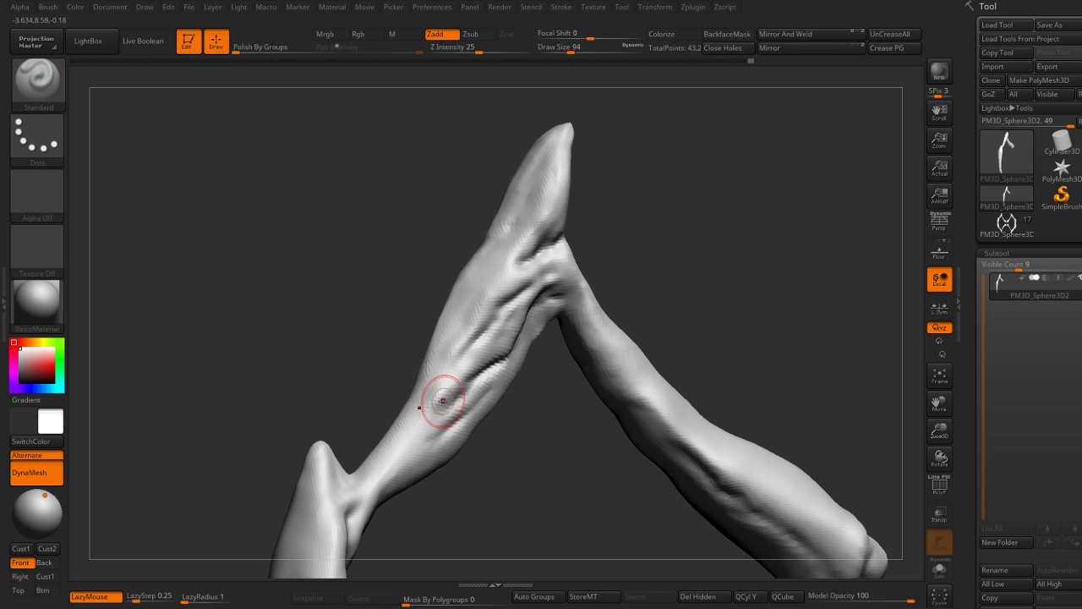
right_drag(425, 424, 442, 529)
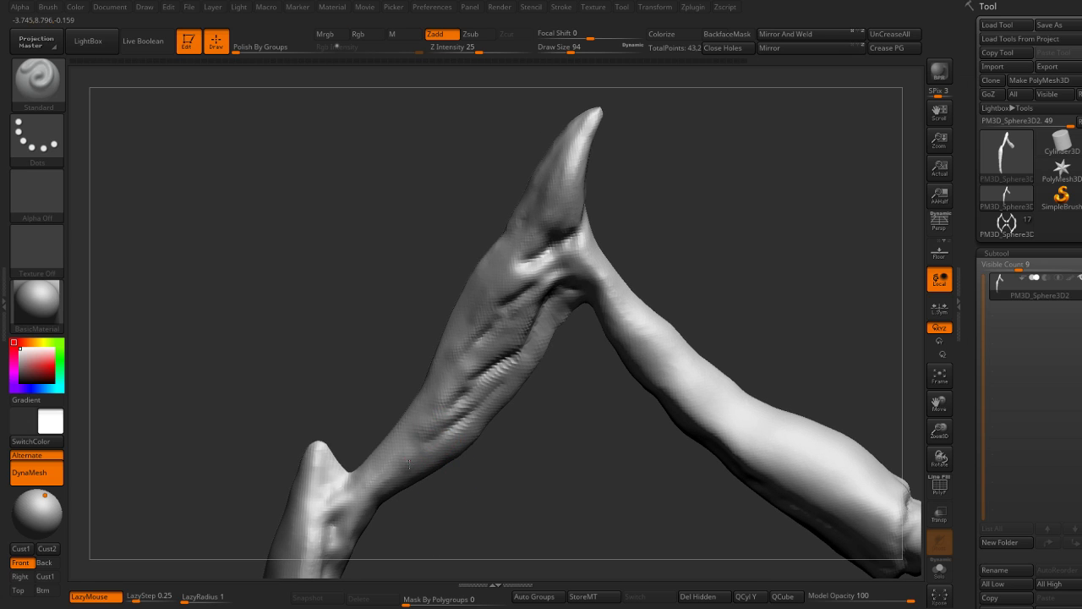
mouse_move(429, 429)
right_down()
mouse_move(474, 458)
mouse_move(459, 321)
right_up()
key(shift)
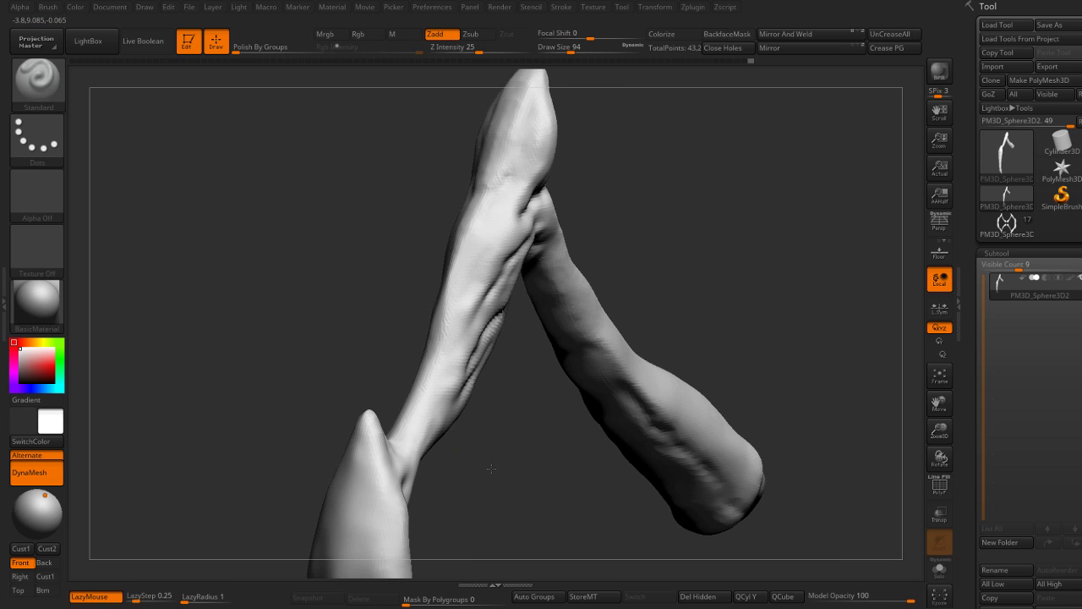
mouse_move(621, 236)
right_down()
mouse_move(683, 310)
mouse_move(466, 278)
right_up()
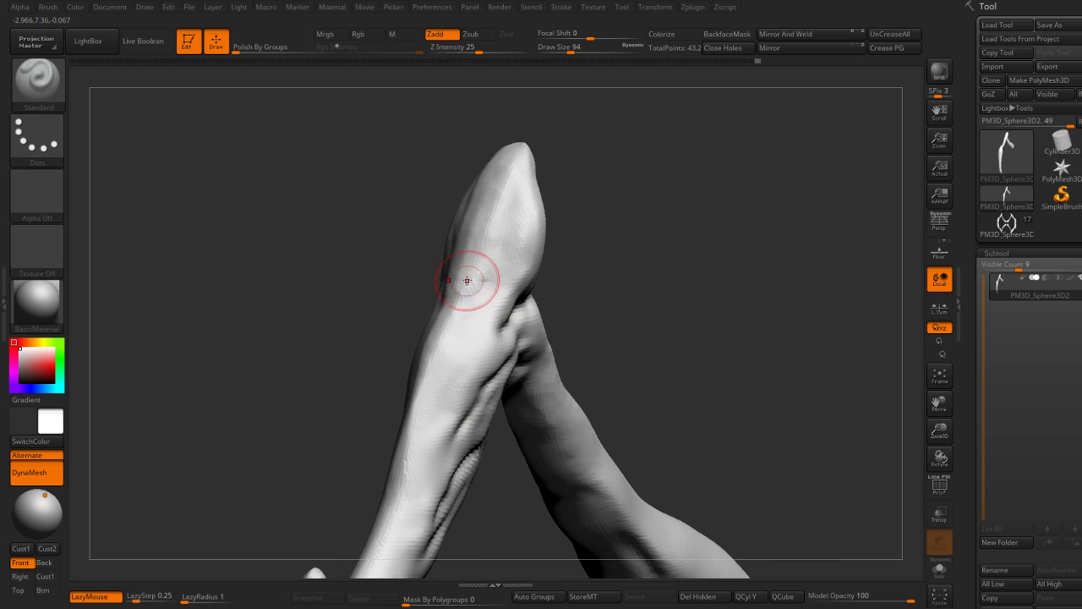
right_drag(510, 212, 470, 284)
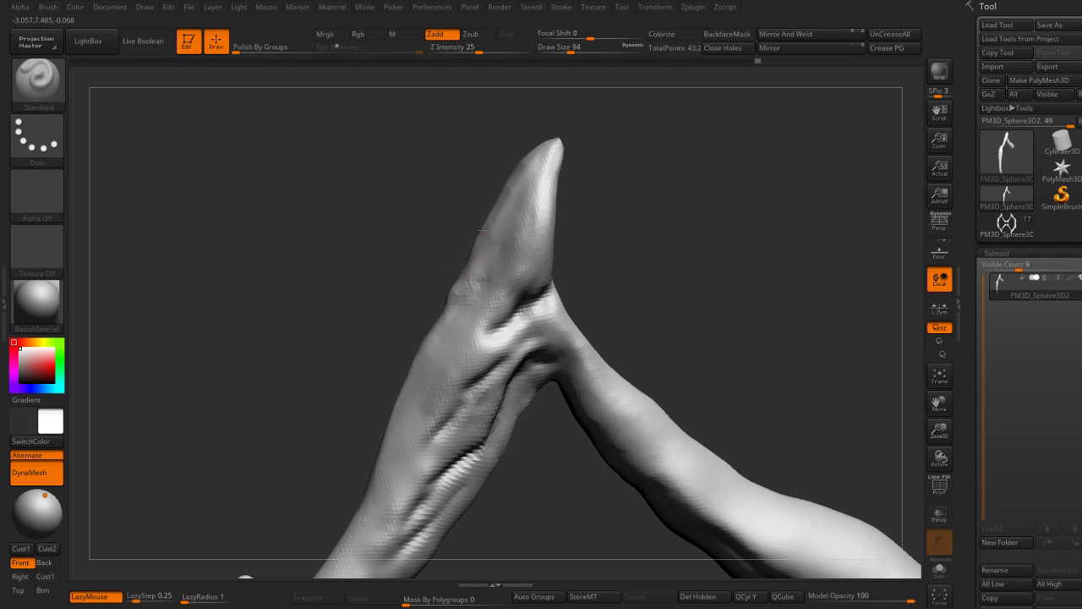
right_drag(475, 243, 461, 230)
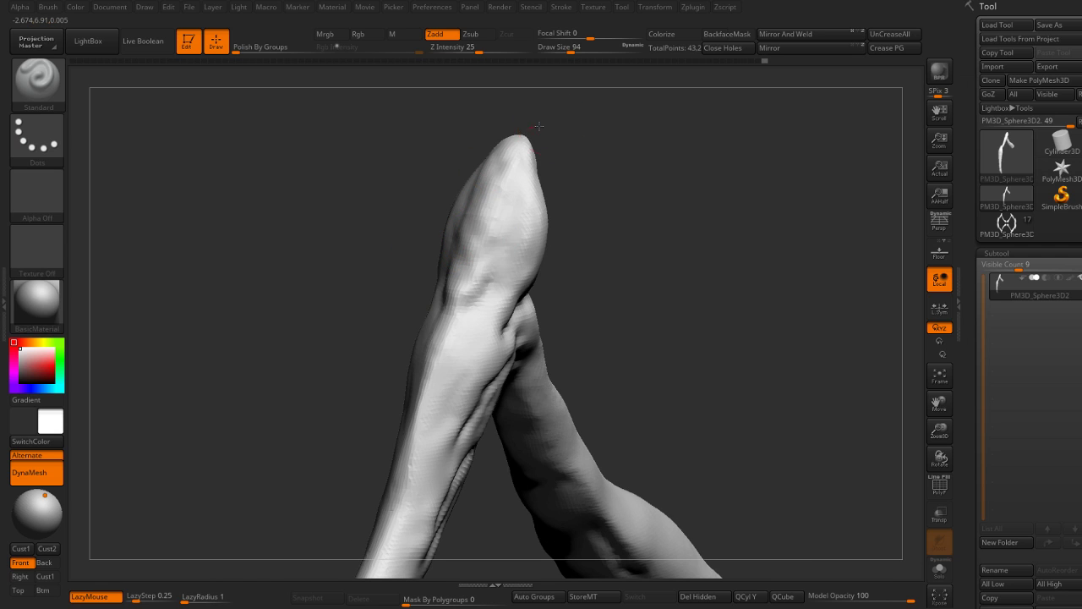
mouse_move(513, 144)
right_down()
mouse_move(515, 164)
mouse_move(642, 197)
mouse_move(604, 301)
right_up()
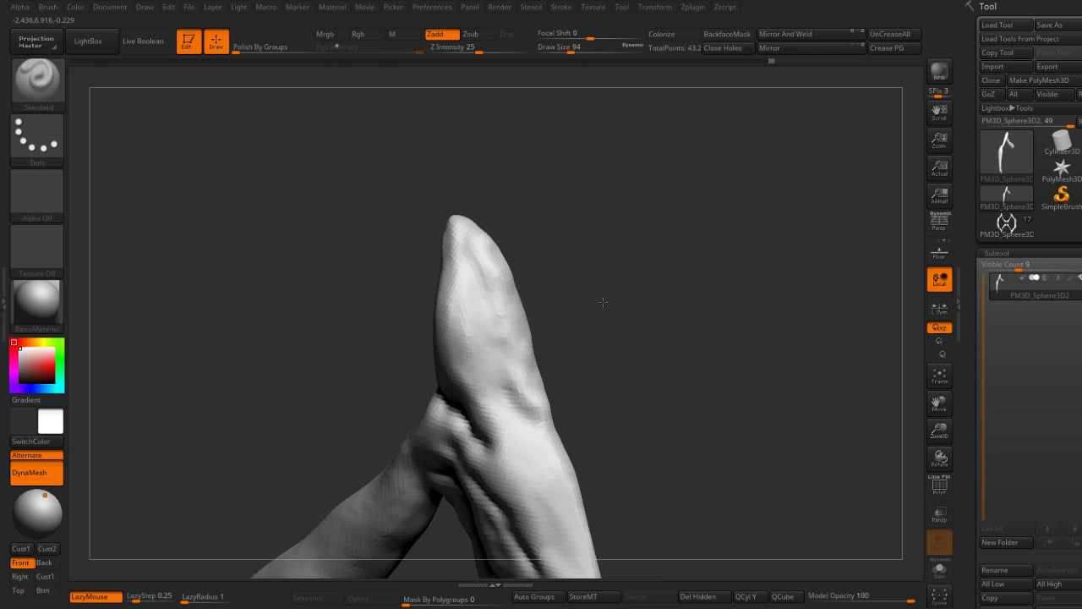
Step: Add raised muscle strokes along the upper leg segment with a smaller Standard brush
right_drag(580, 254, 490, 242)
key([)
mouse_move(468, 272)
mouse_down()
mouse_move(466, 324)
mouse_move(496, 363)
mouse_up()
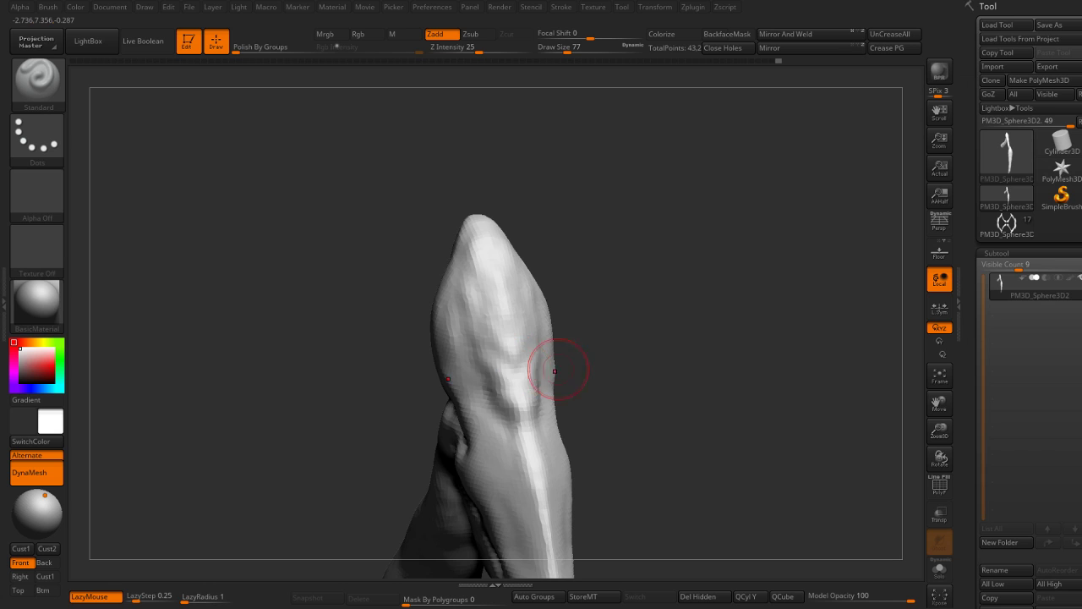
mouse_move(553, 370)
right_down()
mouse_move(669, 314)
mouse_move(572, 259)
mouse_move(488, 286)
mouse_move(495, 297)
right_up()
drag(500, 315, 521, 350)
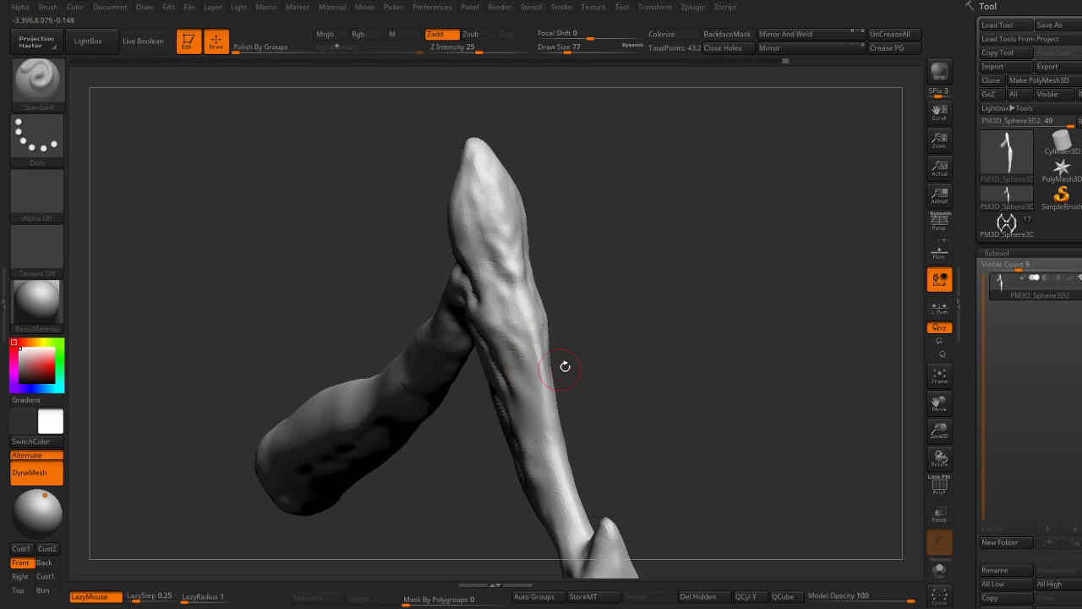
mouse_move(563, 364)
right_down()
mouse_move(530, 306)
mouse_move(529, 331)
mouse_move(600, 357)
mouse_move(527, 251)
mouse_move(576, 247)
right_up()
Step: Rotate around the knee bend while switching between DamStandard and Standard brushes
right_drag(566, 367, 527, 295)
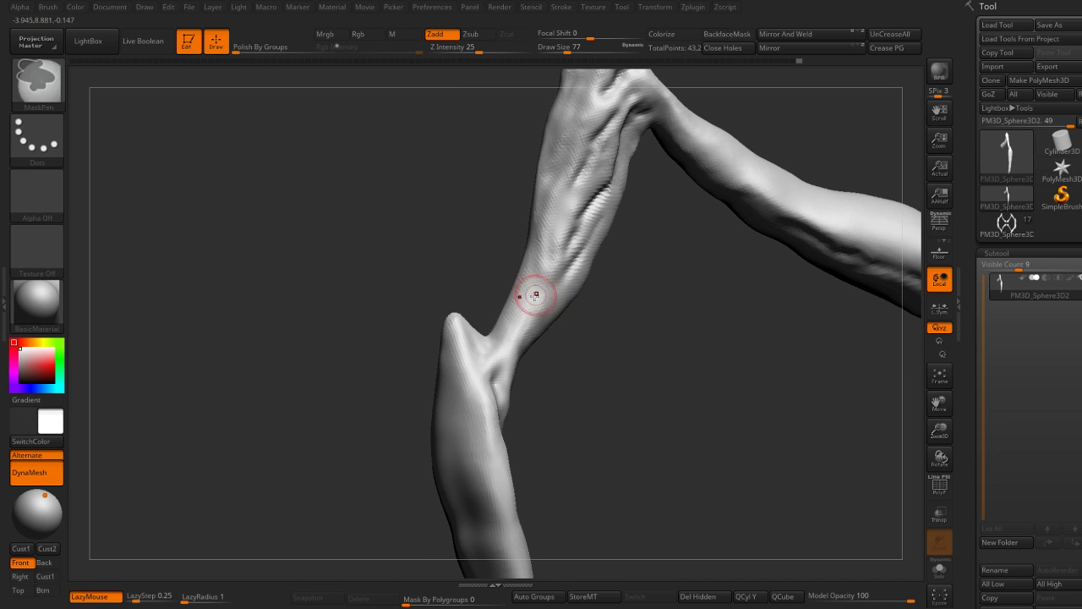
key(b)
key(d)
key(s)
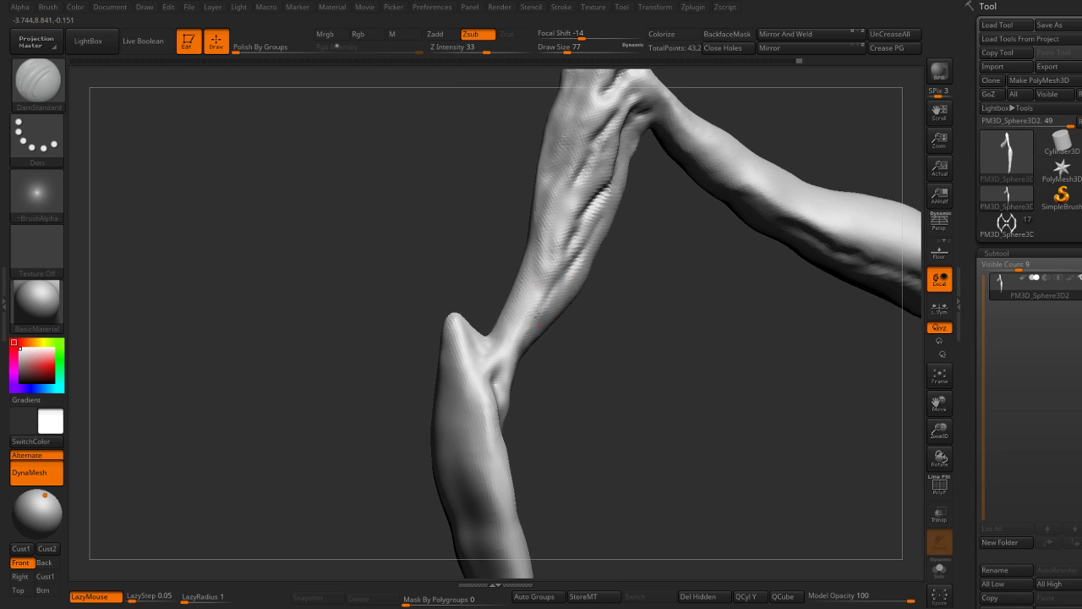
mouse_move(544, 348)
right_down()
mouse_move(528, 332)
mouse_move(519, 347)
right_up()
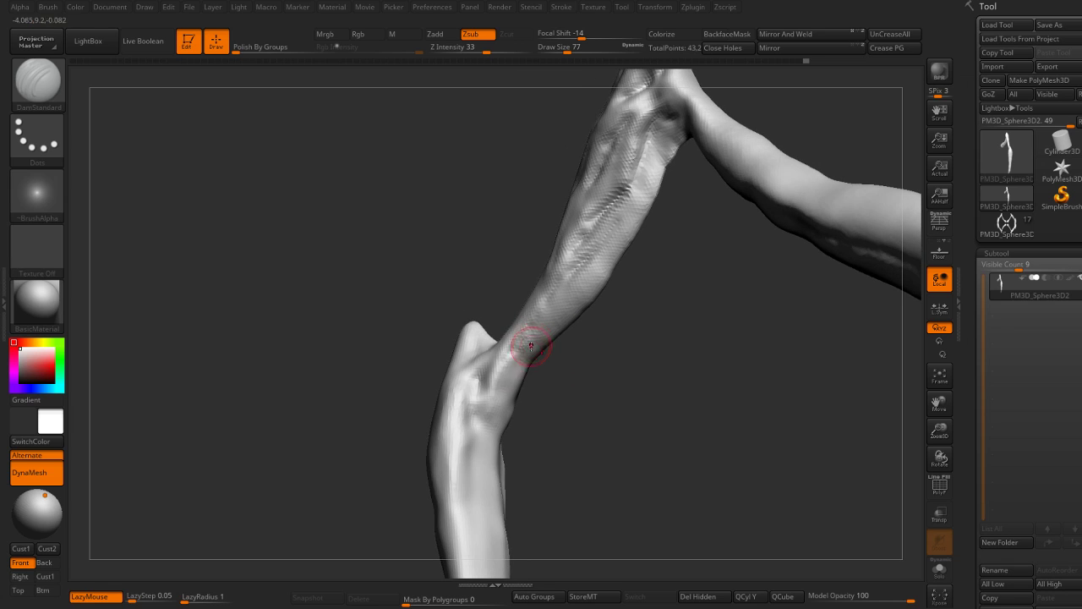
key(b)
key(s)
key(t)
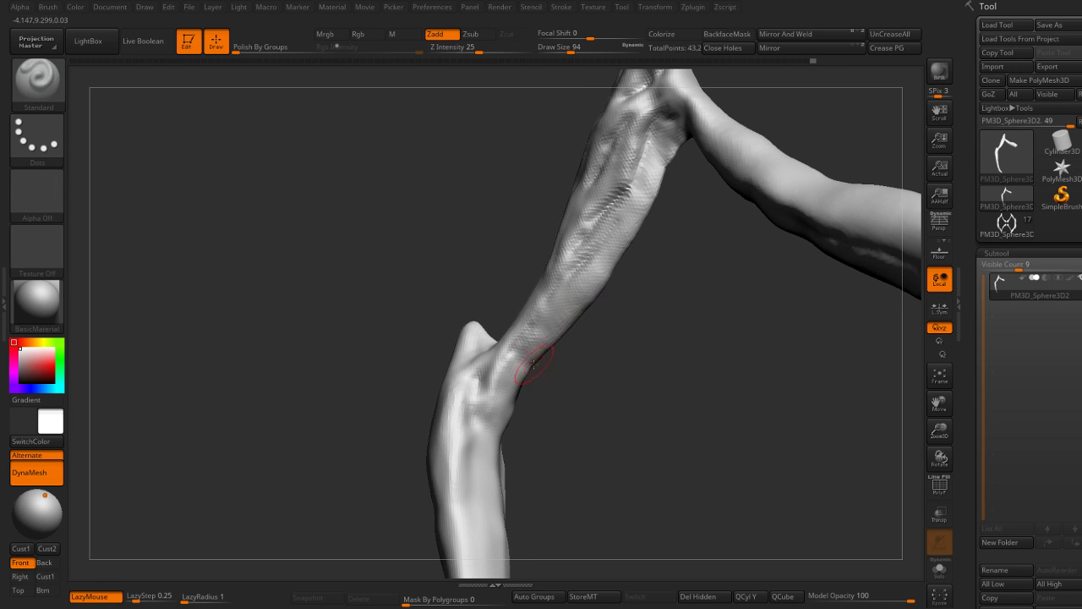
right_drag(596, 336, 561, 312)
mouse_move(614, 227)
right_down()
mouse_move(592, 350)
mouse_move(603, 343)
mouse_move(520, 331)
mouse_move(527, 293)
right_up()
Step: Carve and deepen creases at the knee with DamStandard
key(b)
key(d)
key(s)
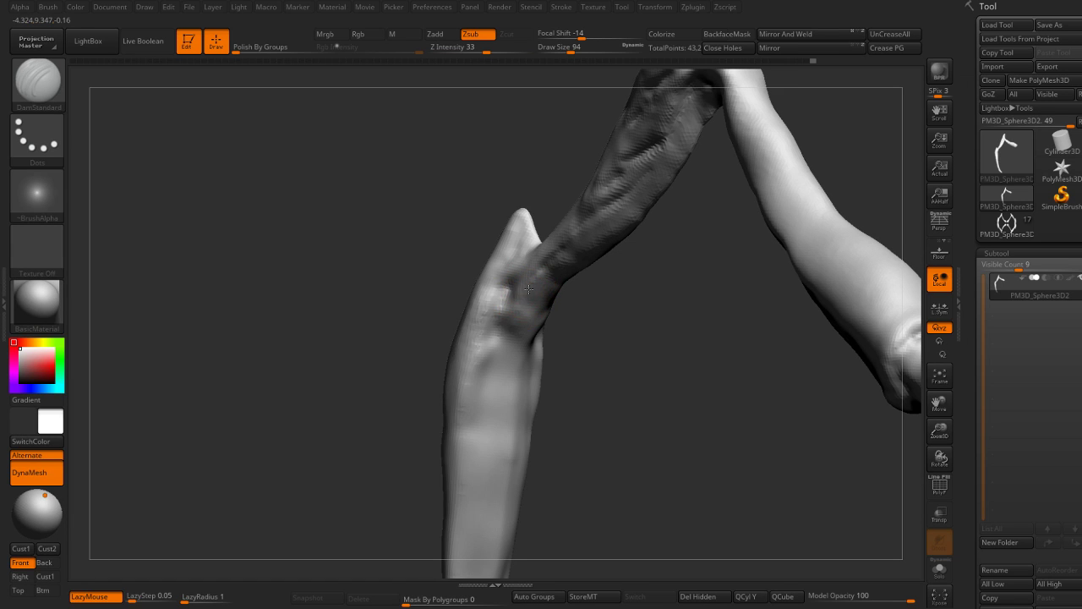
drag(522, 305, 518, 369)
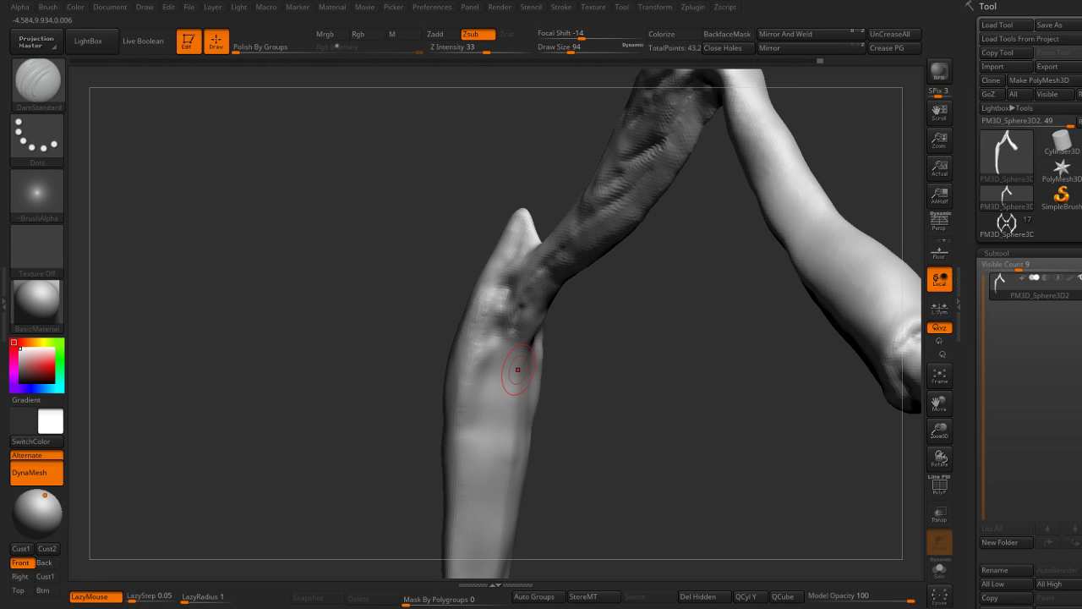
right_drag(677, 298, 633, 213)
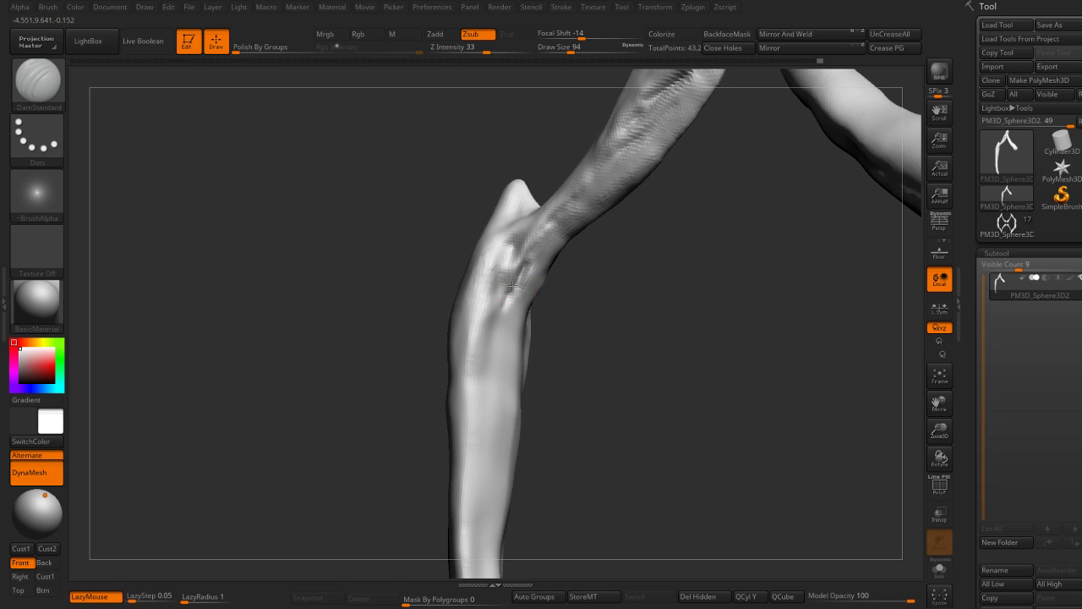
mouse_move(594, 290)
mouse_down()
mouse_move(510, 248)
mouse_move(503, 267)
mouse_up()
drag(593, 284, 510, 282)
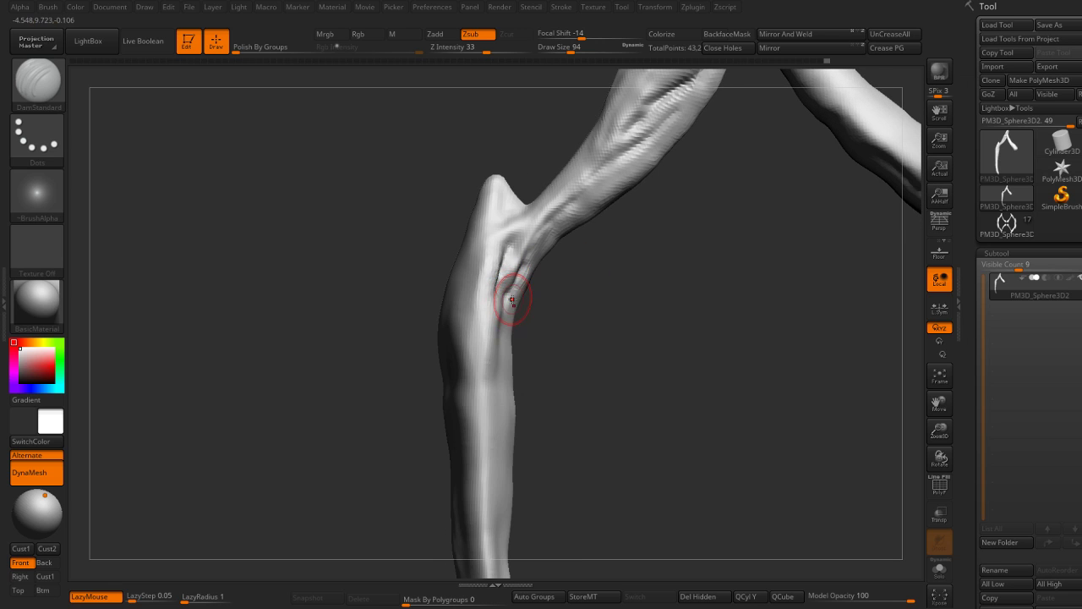
right_drag(498, 322, 503, 307)
mouse_move(502, 307)
mouse_down()
mouse_move(515, 307)
mouse_move(527, 343)
mouse_up()
Step: Build up clay along the knee crease with ClayBuildup
key(b)
key(c)
key(b)
mouse_move(601, 358)
mouse_down()
mouse_move(558, 379)
mouse_move(592, 398)
mouse_move(525, 380)
mouse_move(560, 326)
mouse_move(507, 276)
mouse_up()
Step: Stand the shin fully upright and reduce the Standard brush's draw size
key(b)
key(m)
key(v)
key(b)
key(s)
key(t)
key(l)
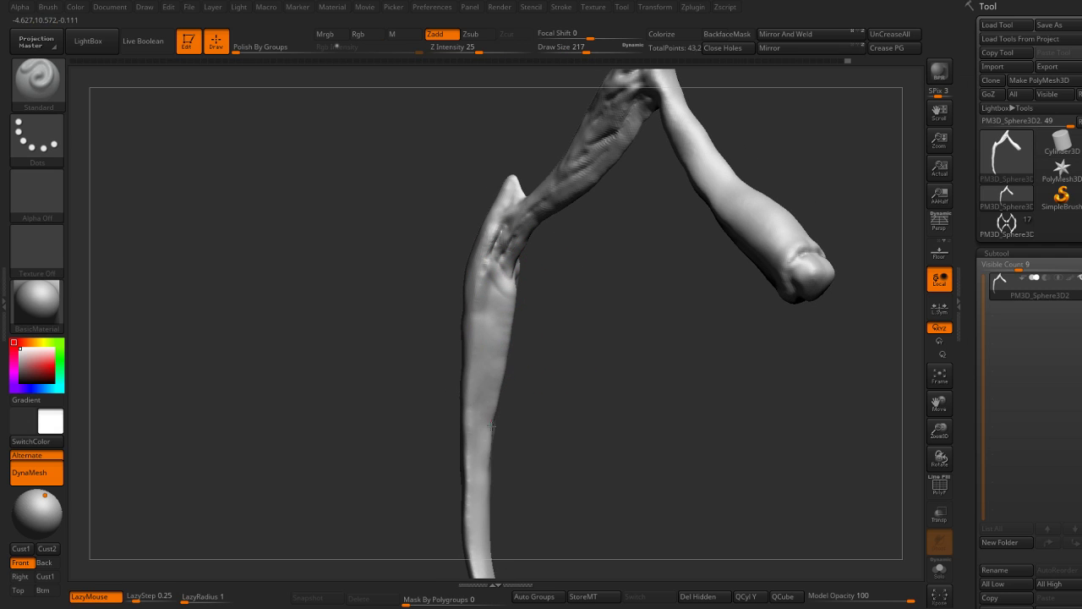
drag(519, 452, 506, 356)
key(bracketleft)
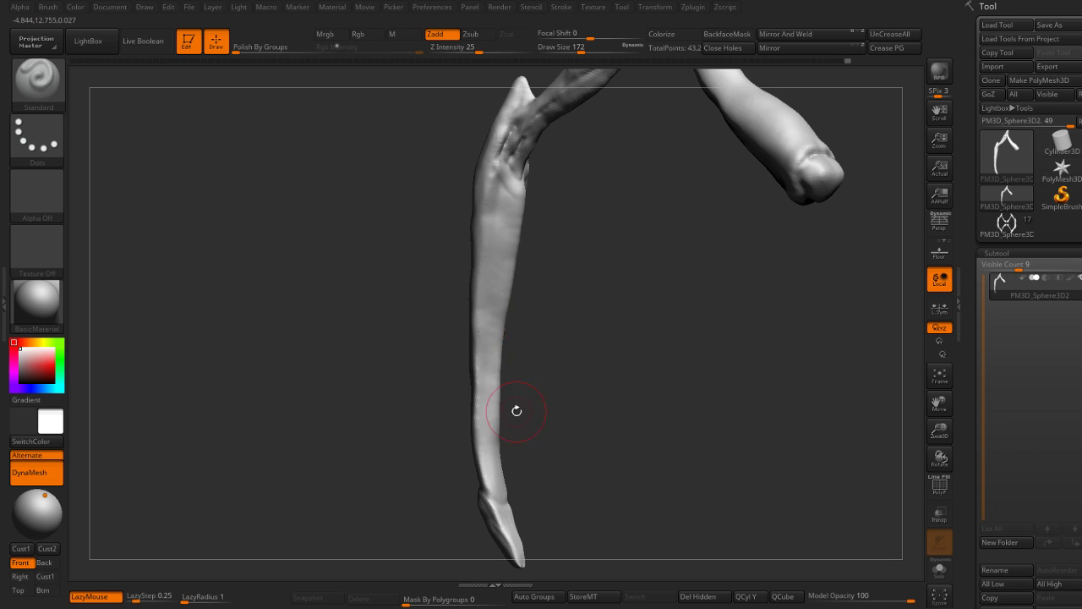
drag(514, 411, 491, 477)
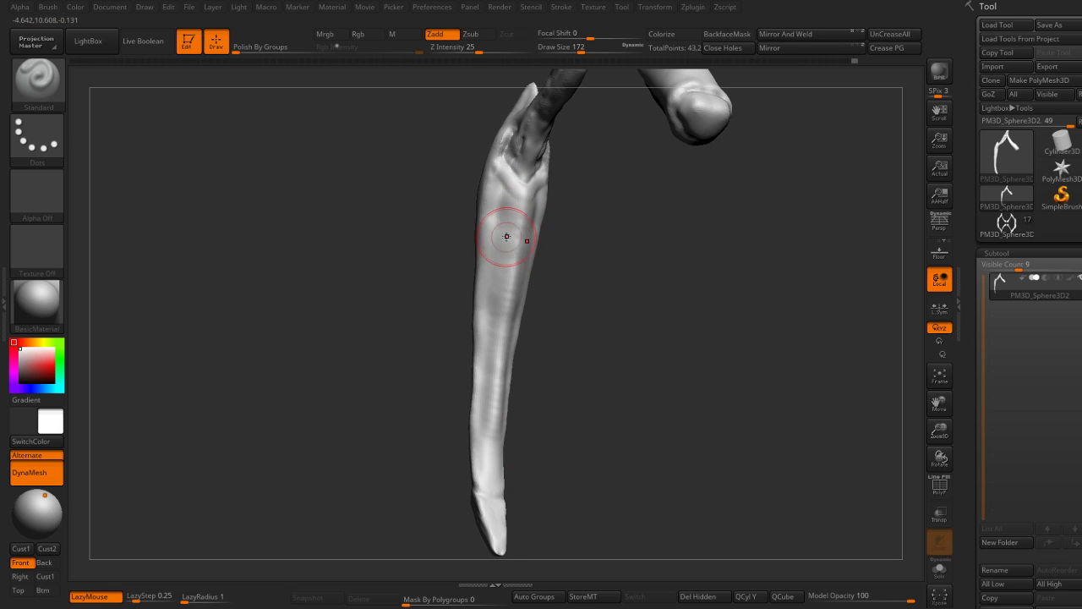
Step: Build up the shin with ClayBuildup, turn it more upright, and select DamStandard for the crease
key(b)
key(c)
key(b)
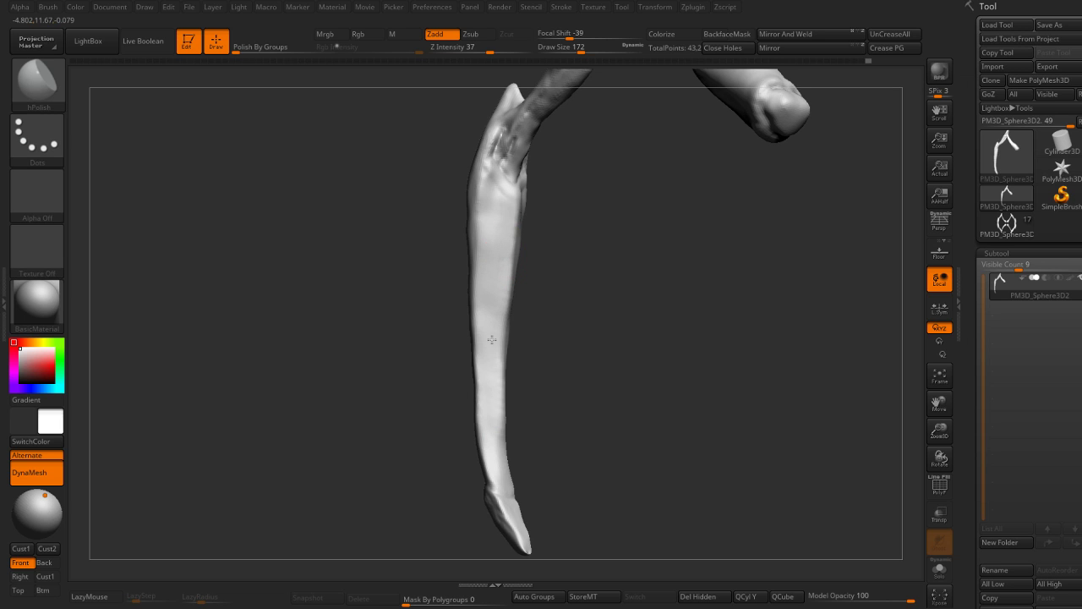
mouse_move(561, 440)
mouse_down()
mouse_move(473, 381)
mouse_move(483, 375)
mouse_move(500, 394)
mouse_up()
key(b)
key(d)
key(s)
Step: Inspect the foot tip from side and front views, smoothing it along the way
key(b)
key(c)
key(b)
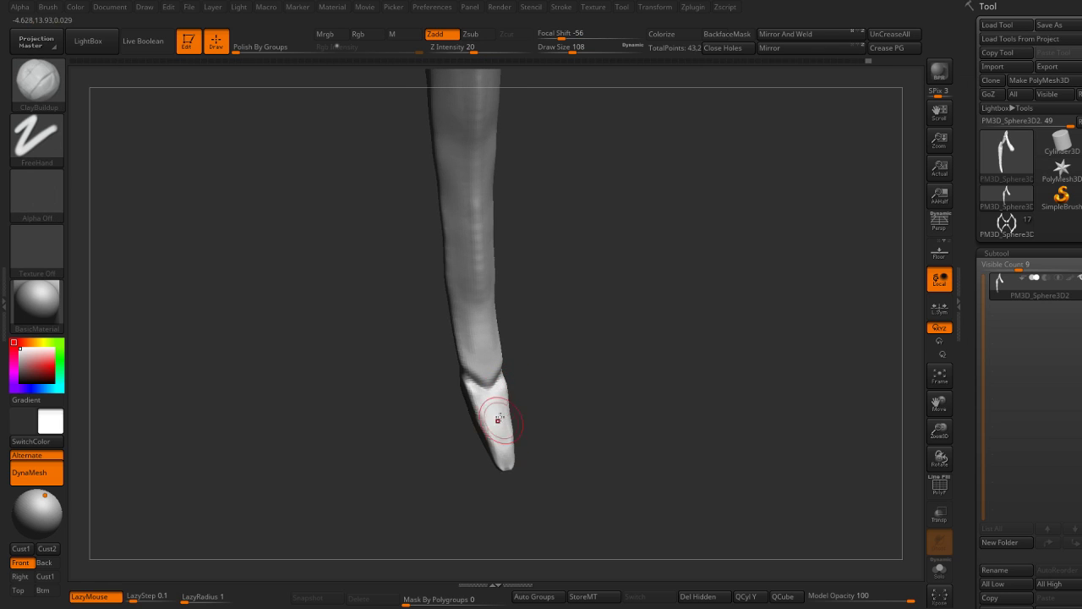
key(b)
key(m)
key(v)
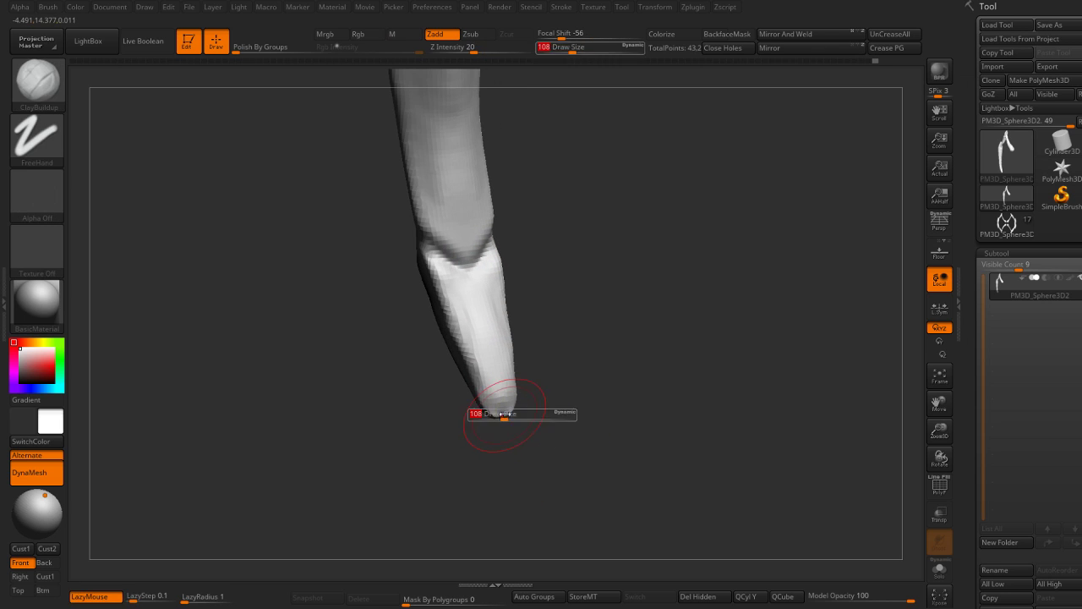
mouse_move(506, 416)
mouse_down()
mouse_move(571, 245)
mouse_move(496, 285)
mouse_move(495, 308)
mouse_move(455, 308)
mouse_move(524, 290)
mouse_up()
key(b)
key(c)
key(b)
key(b)
key(m)
key(v)
drag(447, 358, 480, 341)
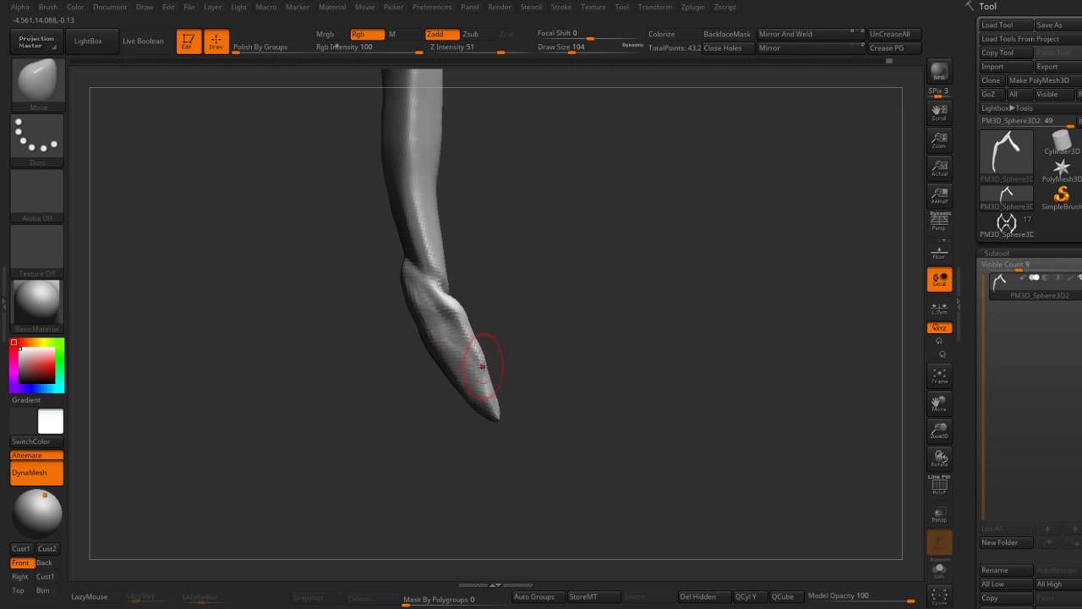
key(shift)
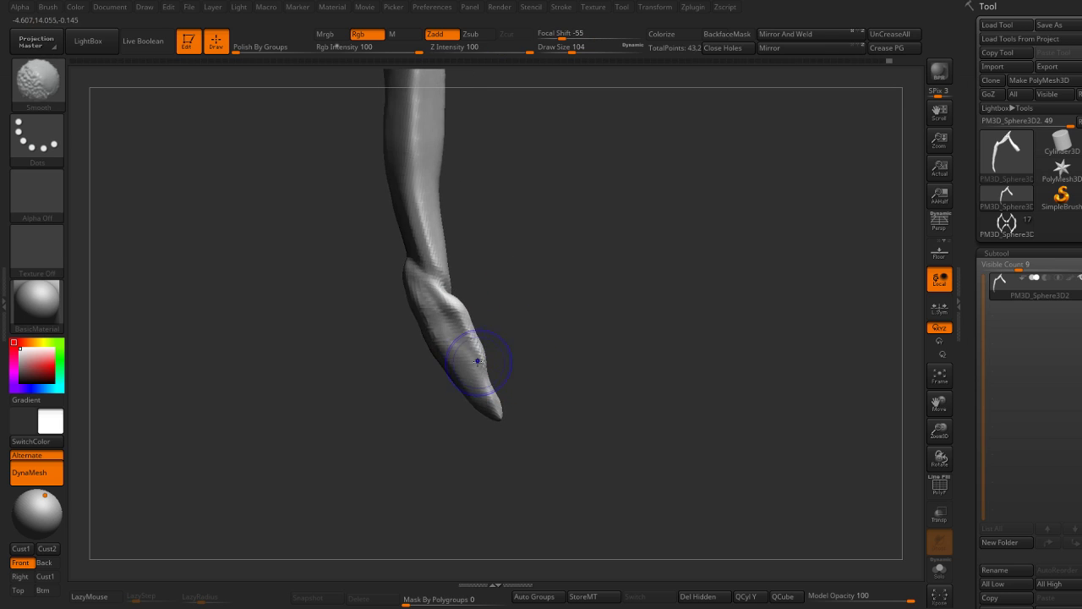
mouse_move(518, 318)
shift+mouse_down()
mouse_move(435, 362)
mouse_move(474, 331)
shift+mouse_up()
Step: Reshape the pointed foot and its mirrored bumps with an enlarged Move brush
key(b)
key(s)
key(t)
mouse_move(435, 362)
mouse_down()
mouse_move(416, 290)
mouse_move(484, 312)
mouse_up()
drag(429, 291, 411, 283)
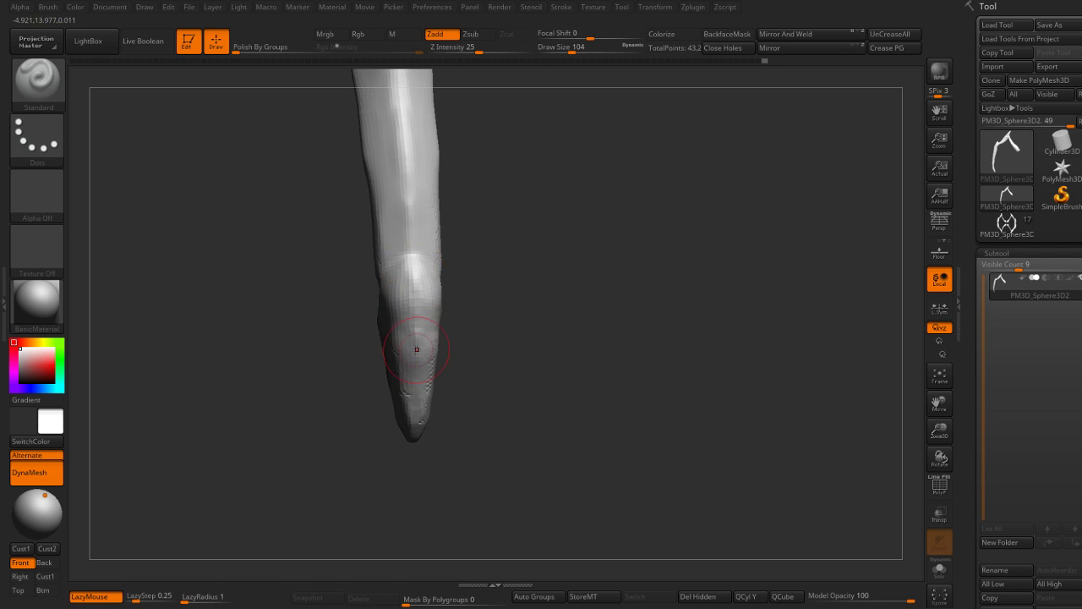
mouse_move(465, 363)
mouse_down()
mouse_move(474, 314)
mouse_move(464, 322)
mouse_move(459, 292)
mouse_up()
key(b)
key(m)
key(v)
drag(460, 334, 450, 344)
key(bracketright)
key(bracketright)
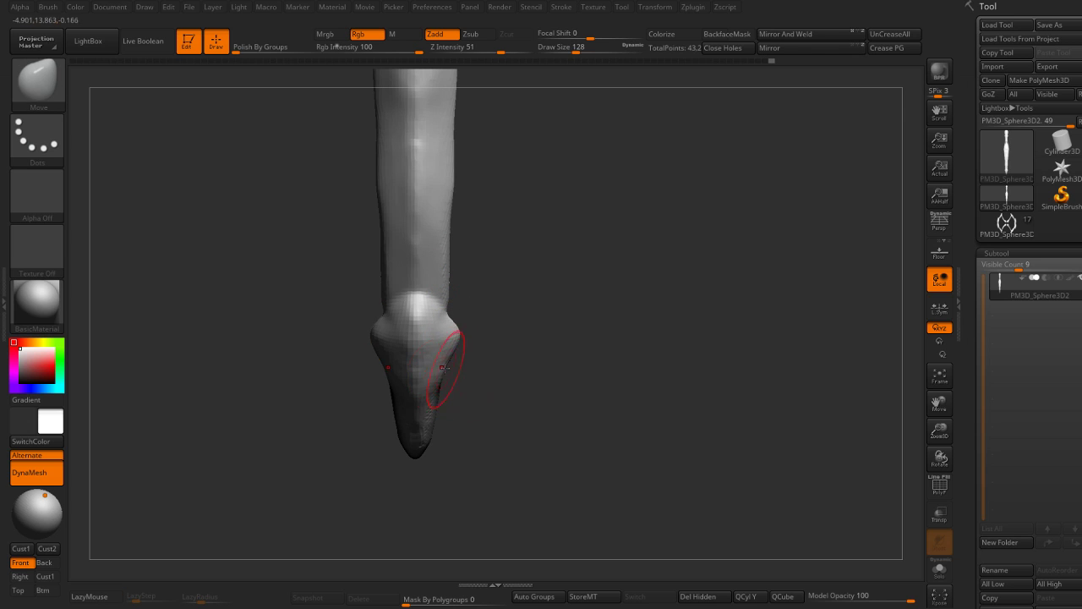
drag(440, 399, 427, 410)
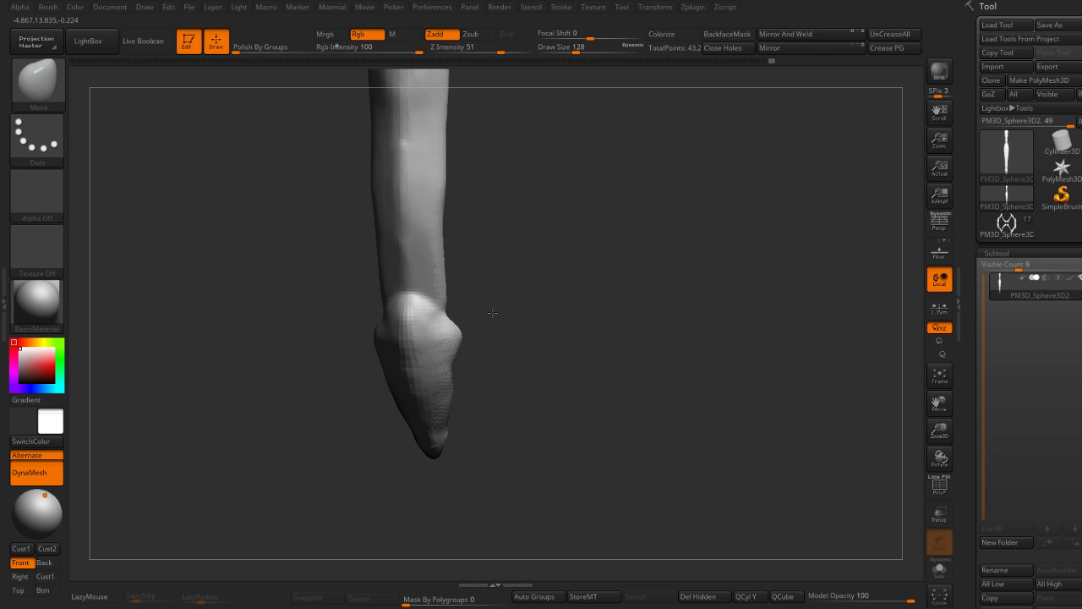
Step: Add a raised ridge around the ankle with ClayBuildup
key(b)
key(d)
key(s)
key(b)
key(c)
key(b)
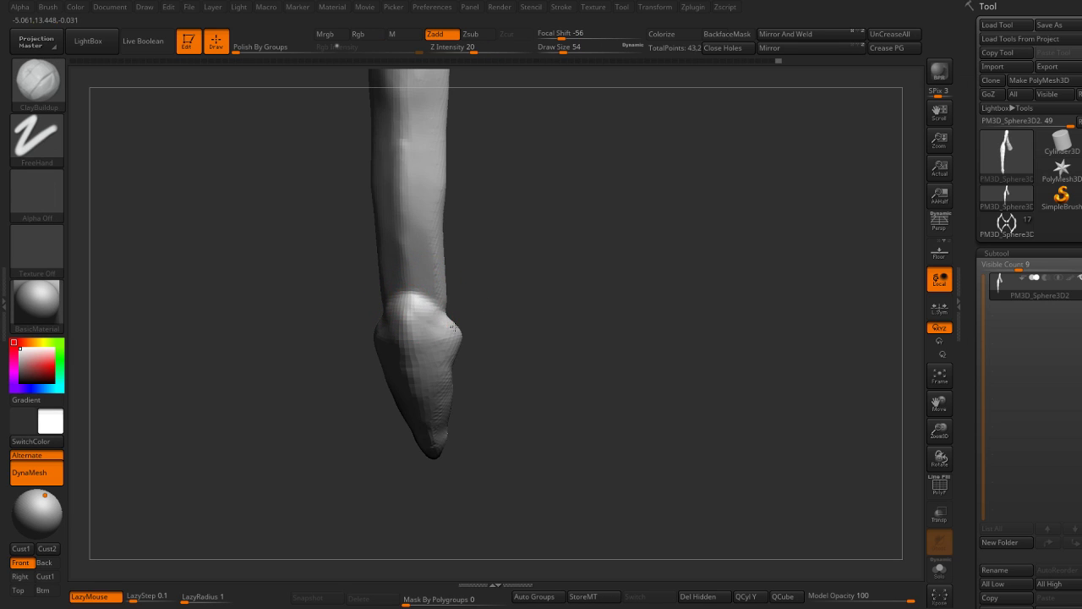
mouse_move(396, 296)
mouse_down()
mouse_move(446, 317)
mouse_move(458, 342)
mouse_up()
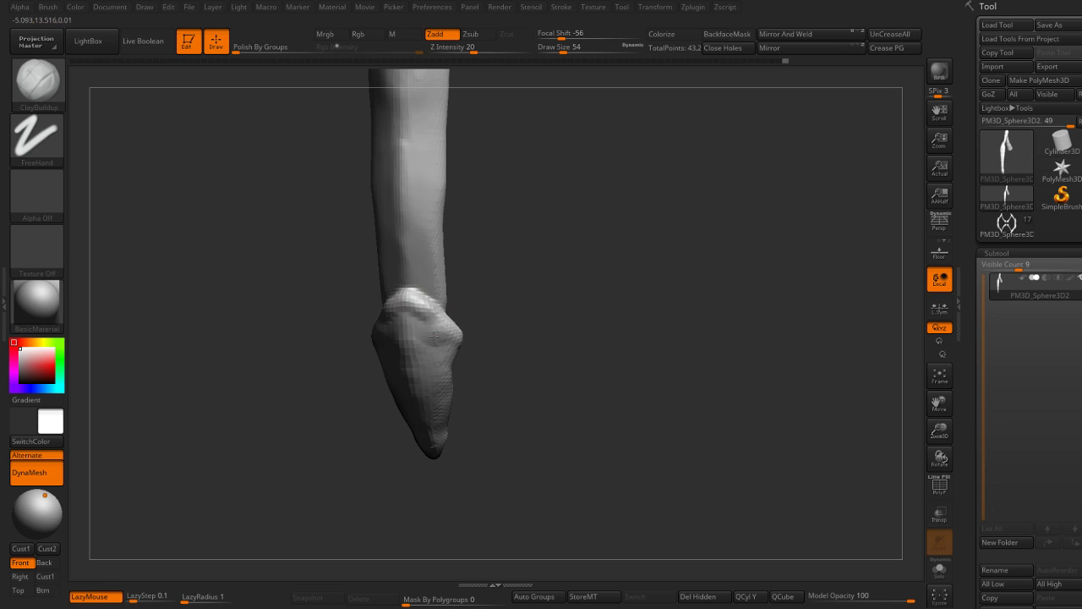
right_drag(433, 342, 436, 357)
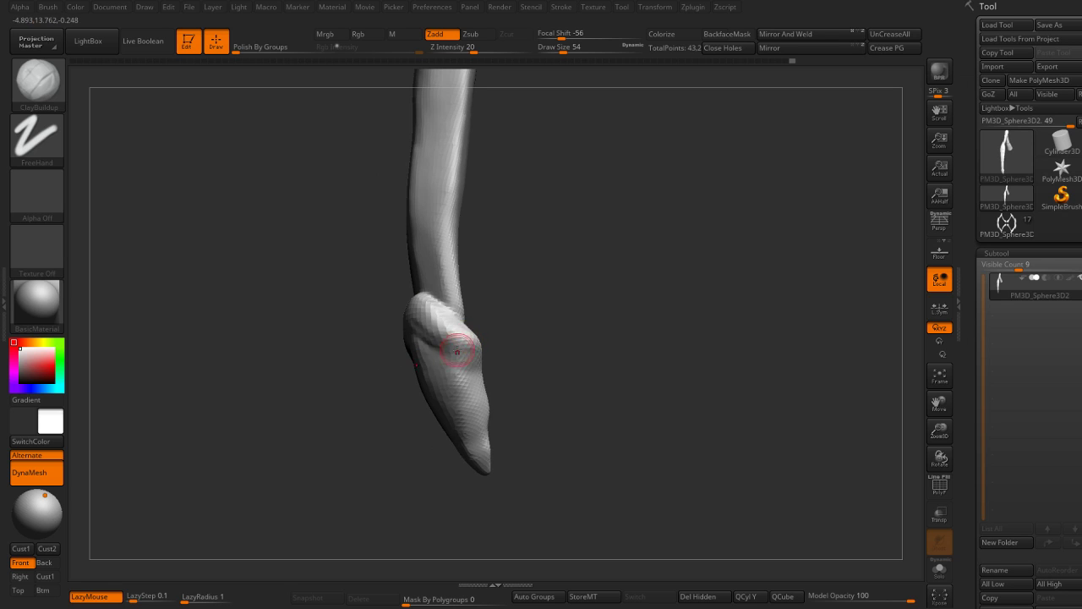
key(s)
click(437, 372)
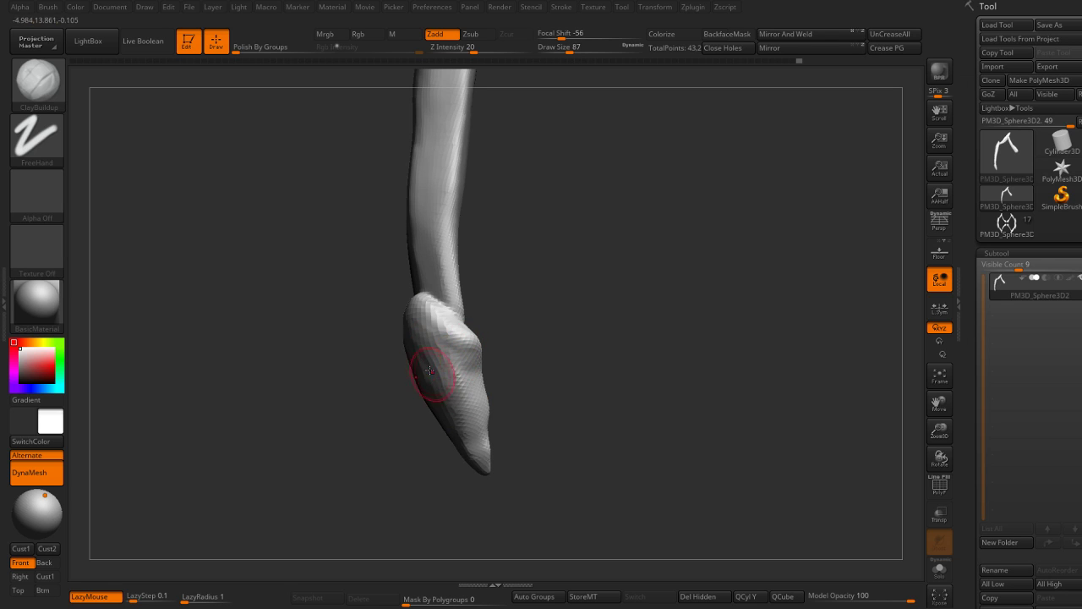
mouse_move(510, 367)
right_down()
mouse_move(476, 362)
mouse_move(483, 380)
right_up()
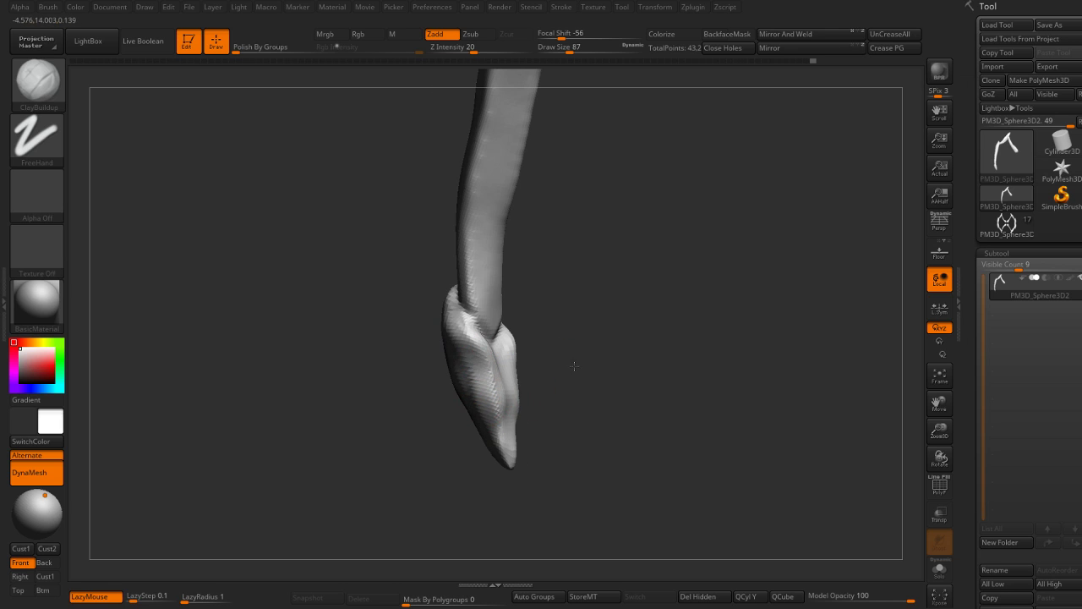
Step: Polish the foot into crisp planes with hPolish at draw size 128
right_drag(573, 367, 516, 326)
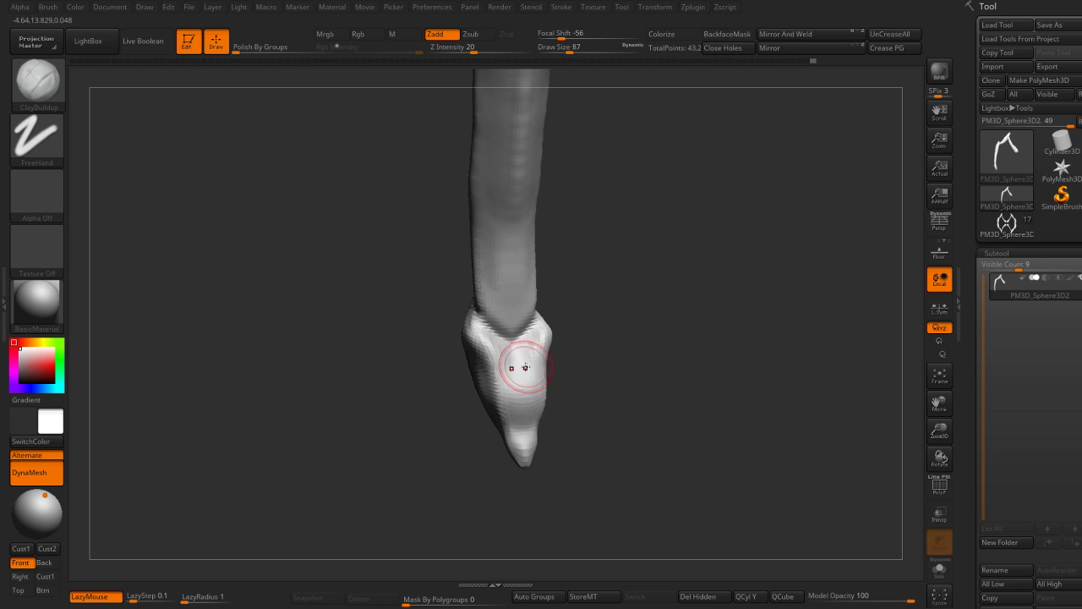
key(b)
key(h)
key(p)
mouse_move(514, 364)
right_down()
mouse_move(573, 387)
mouse_move(548, 437)
right_up()
key(bracketright)
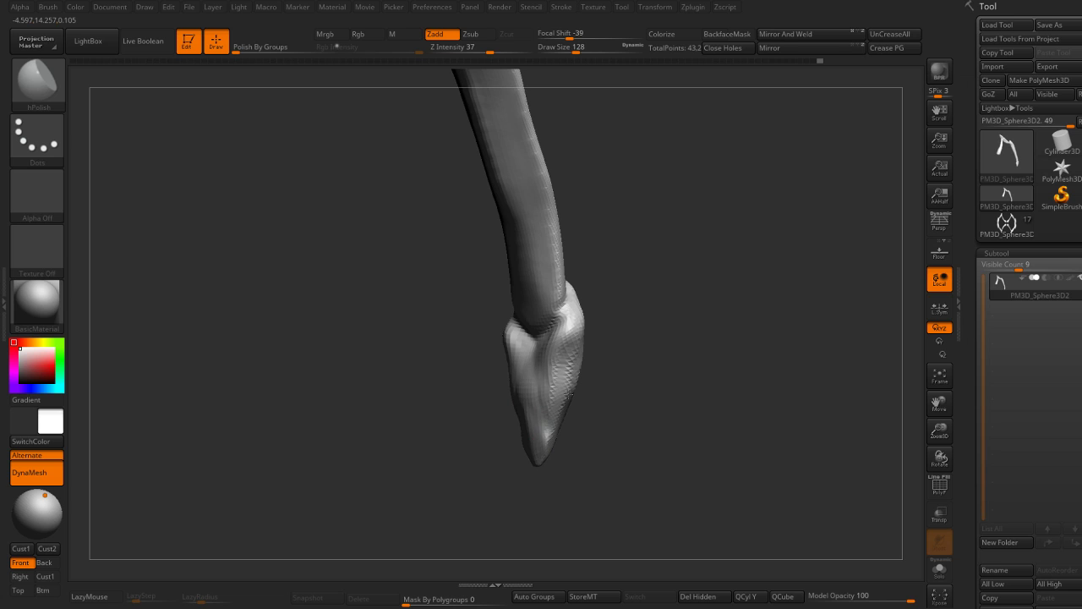
right_drag(569, 393, 568, 350)
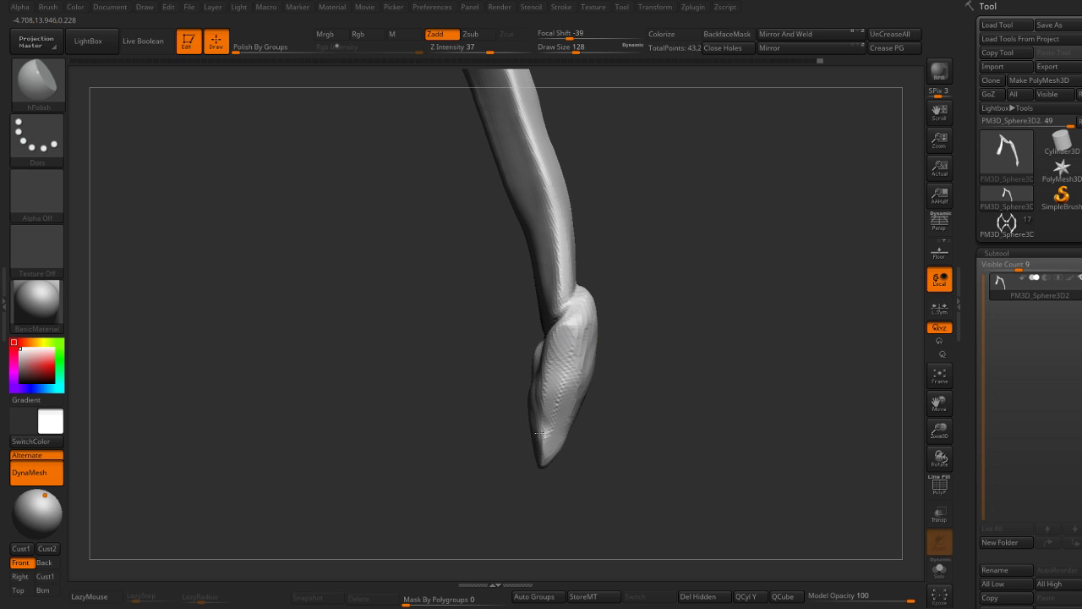
mouse_move(502, 432)
right_down()
mouse_move(533, 397)
mouse_move(522, 402)
mouse_move(533, 356)
mouse_move(444, 336)
mouse_move(495, 314)
right_up()
Step: Push the foot into a tapered tip with Move at size 158, then smooth it
key(s)
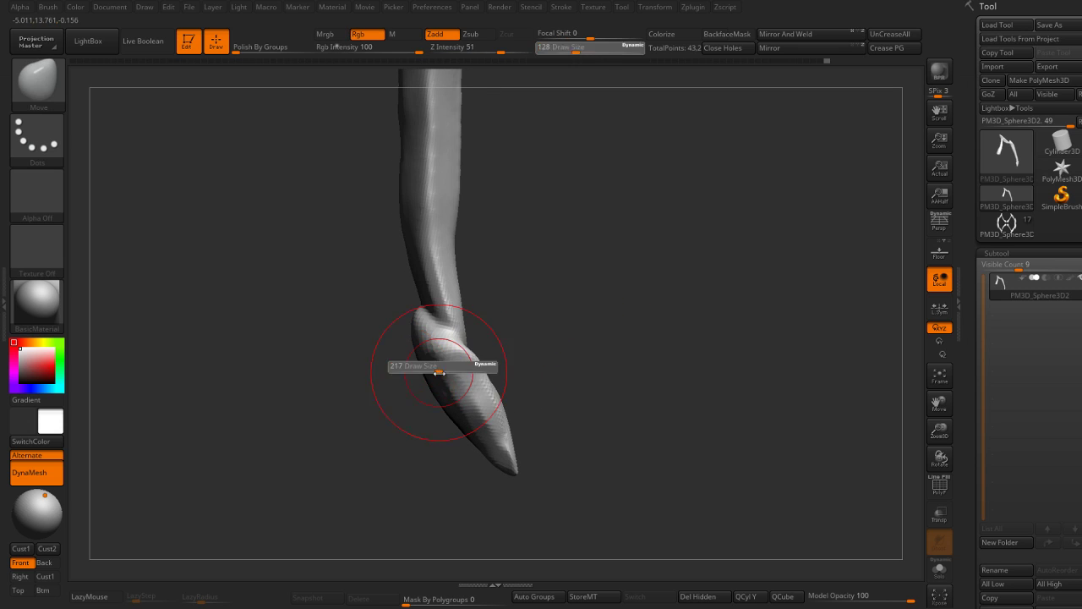
drag(414, 367, 439, 372)
right_drag(439, 396, 446, 386)
shift+drag(448, 389, 476, 398)
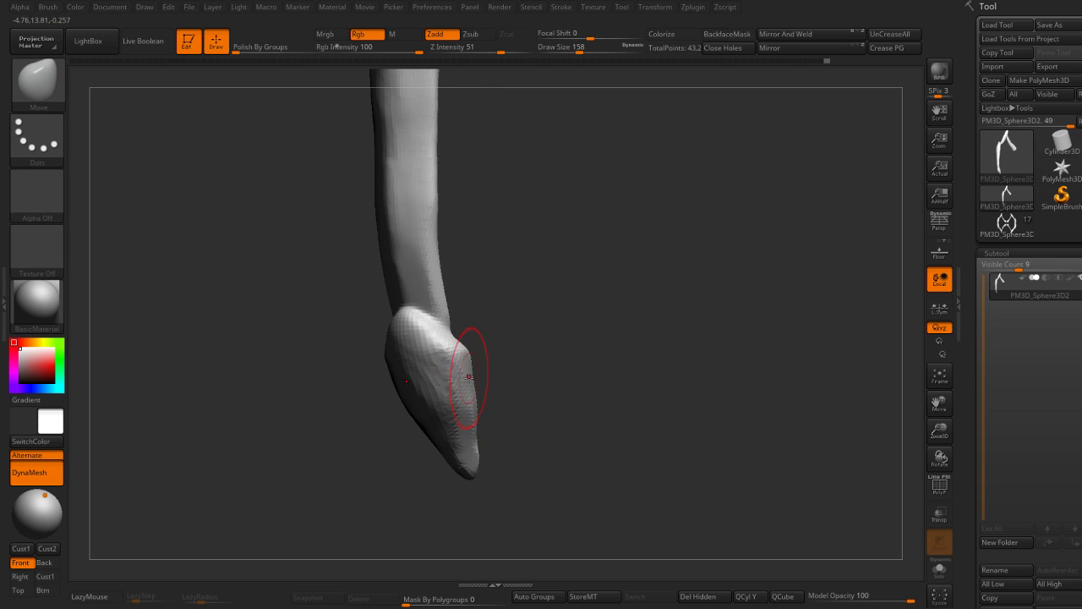
mouse_move(459, 374)
right_down()
mouse_move(454, 438)
mouse_move(434, 446)
right_up()
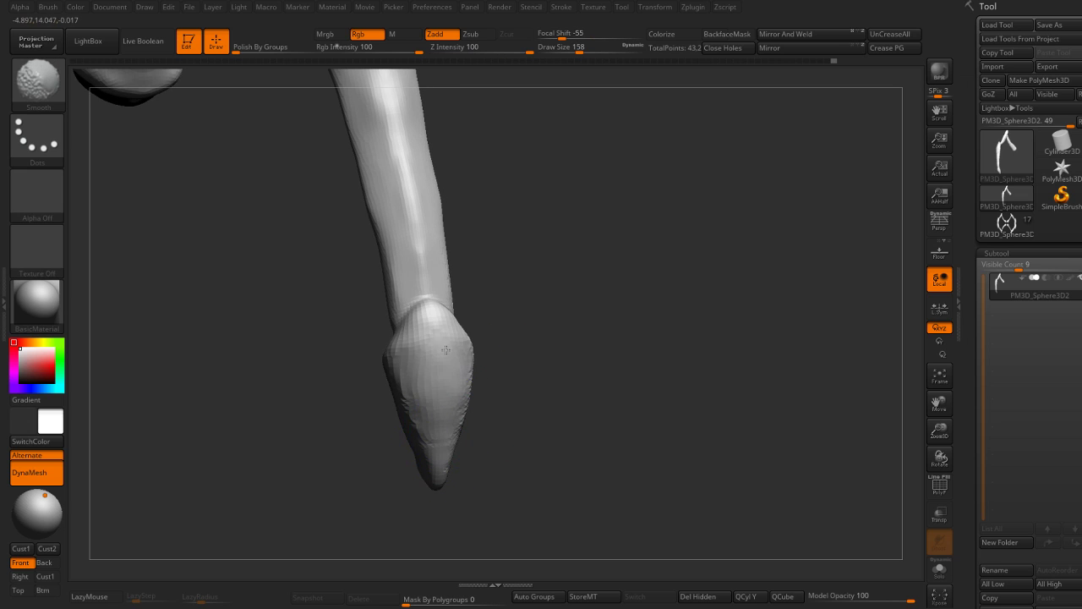
mouse_move(489, 335)
right_down()
mouse_move(557, 245)
mouse_move(592, 367)
mouse_move(583, 229)
mouse_move(708, 322)
mouse_move(587, 319)
mouse_move(556, 377)
mouse_move(574, 363)
right_up()
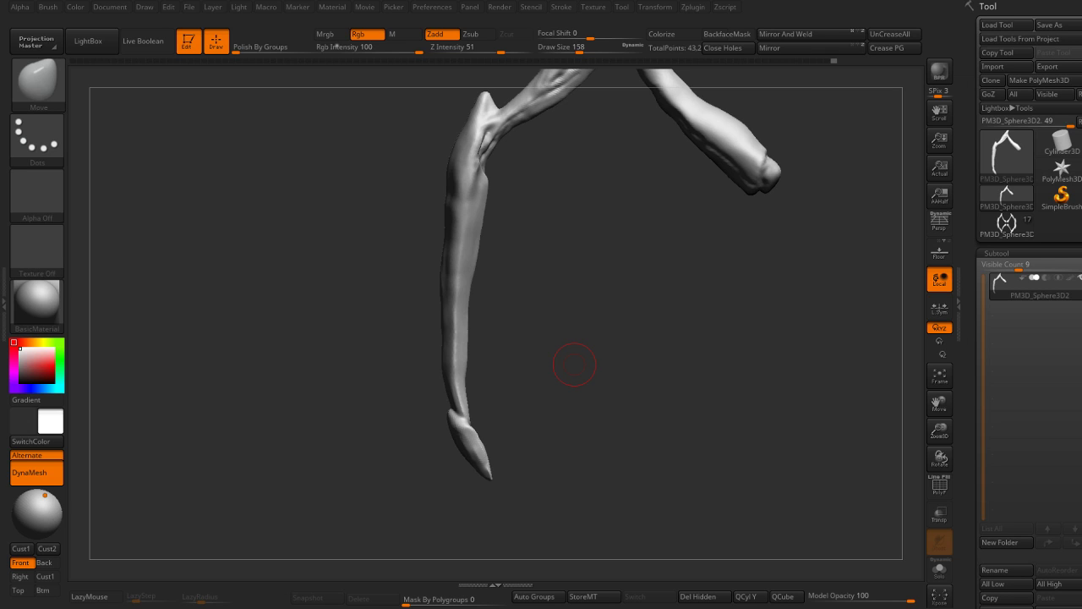
Step: Orbit around the leg to inspect the shin, switching between Move and Standard brushes
mouse_move(559, 377)
mouse_down()
mouse_move(540, 361)
mouse_move(551, 377)
mouse_move(674, 311)
mouse_move(483, 386)
mouse_up()
key(b)
key(m)
key(v)
key(b)
key(s)
key(t)
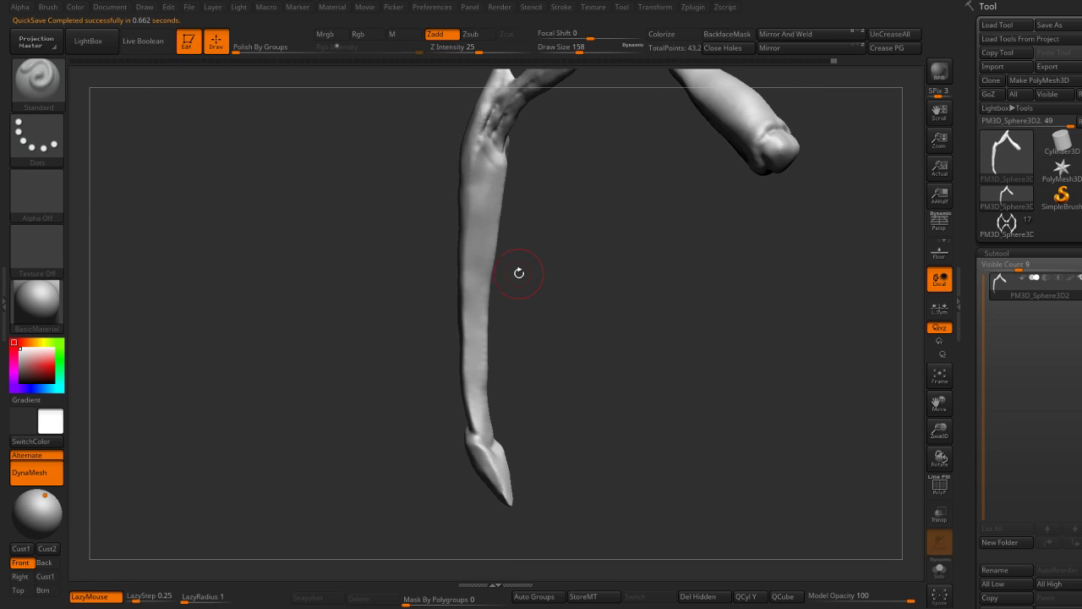
right_drag(517, 270, 499, 274)
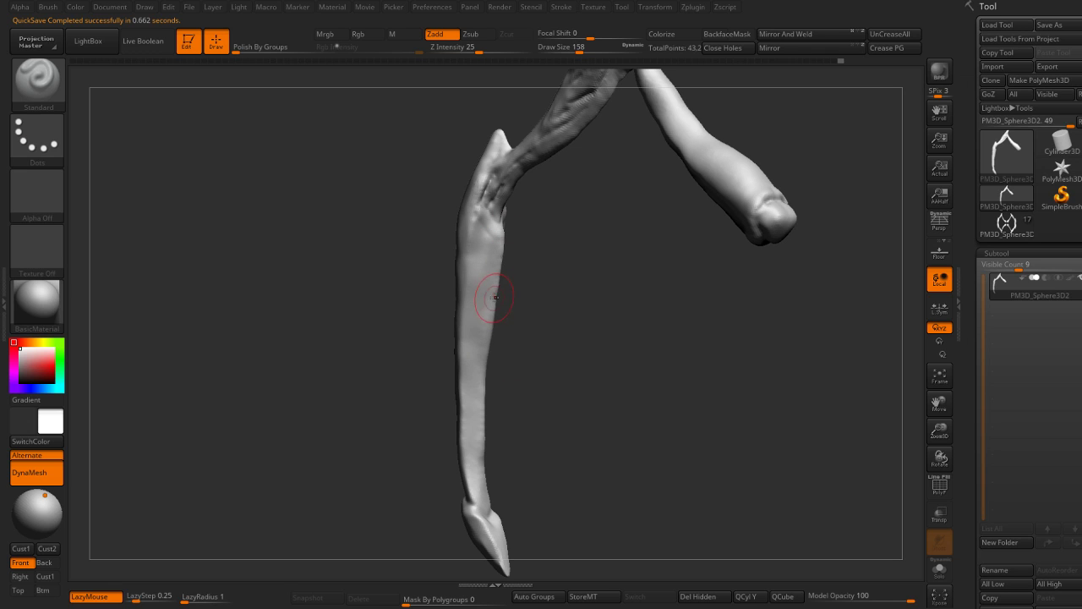
right_drag(501, 238, 511, 256)
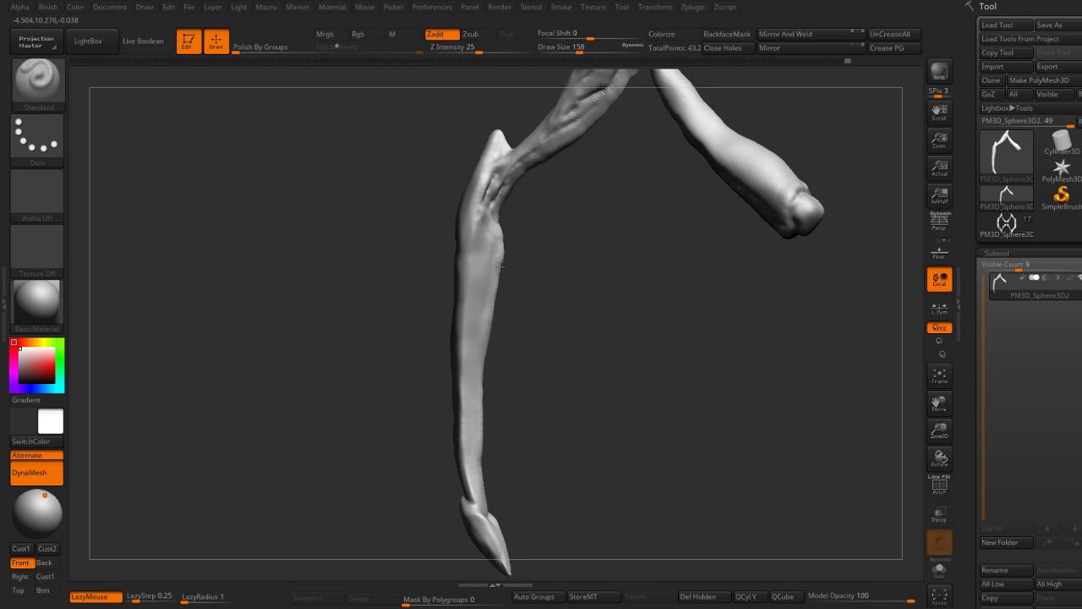
right_drag(508, 354, 496, 285)
Step: Polish the shin flat along its length with hPolish and ClayBuildup
key(b)
key(h)
key(p)
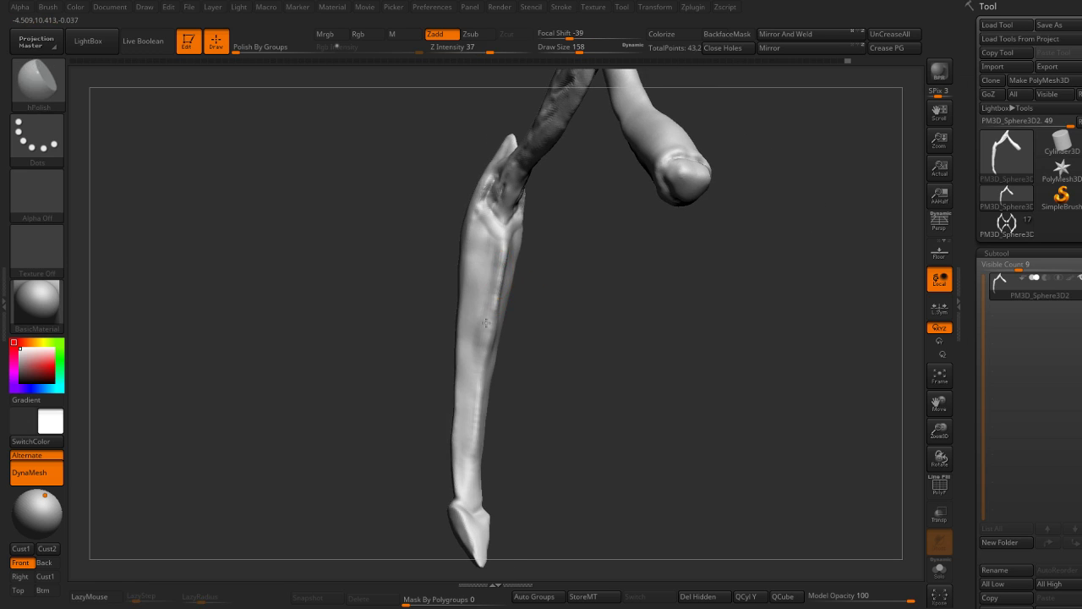
key(b)
key(c)
key(b)
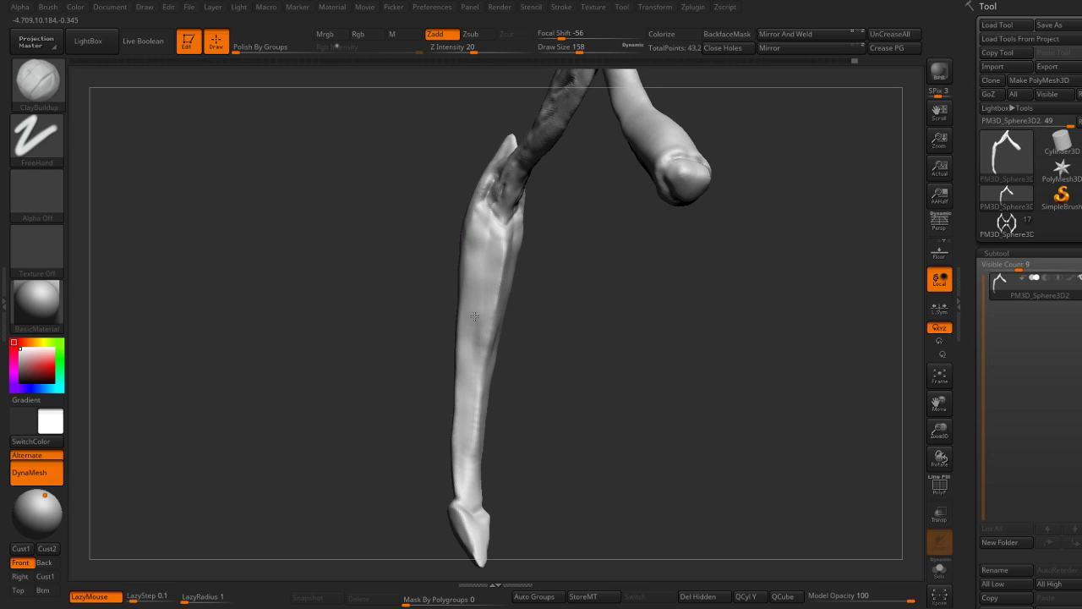
mouse_move(483, 331)
right_down()
mouse_move(499, 316)
mouse_move(470, 247)
right_up()
key(b)
key(h)
key(p)
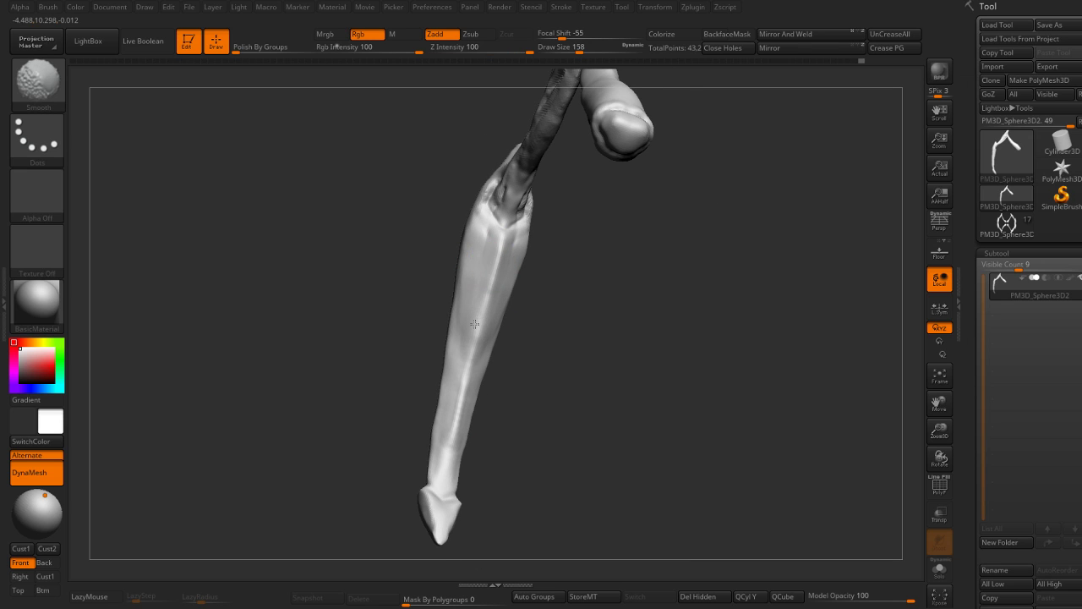
shift+drag(493, 241, 463, 372)
mouse_move(504, 386)
right_down()
mouse_move(515, 406)
mouse_move(524, 375)
mouse_move(493, 324)
right_up()
right_drag(479, 360, 503, 355)
Step: Set brush size to 212, then 145, while framing a closer view of the knee
key(s)
drag(502, 355, 516, 355)
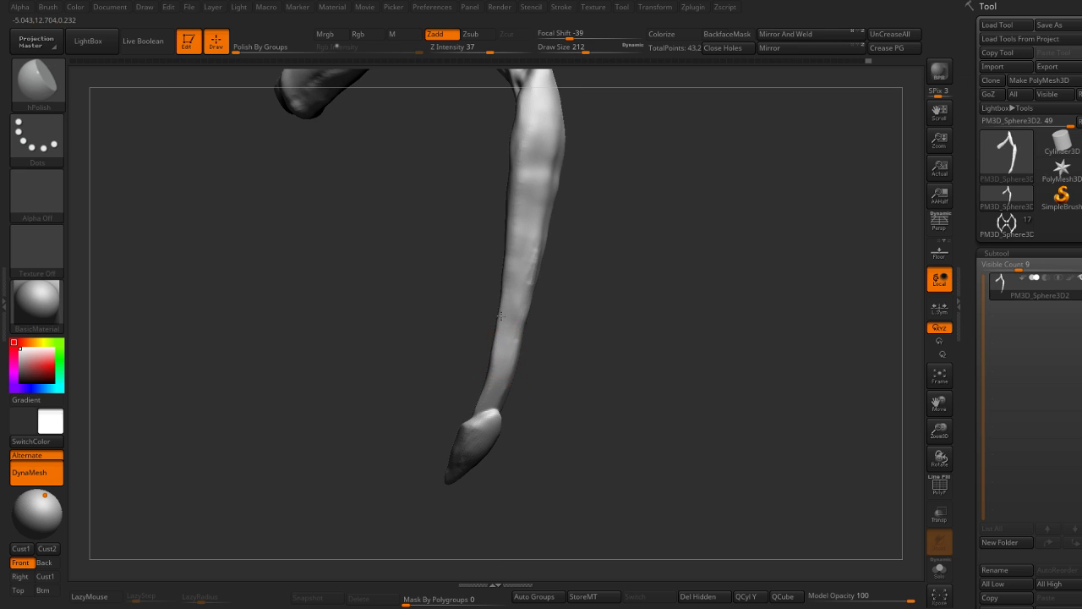
mouse_move(517, 212)
right_down()
mouse_move(545, 306)
mouse_move(532, 217)
right_up()
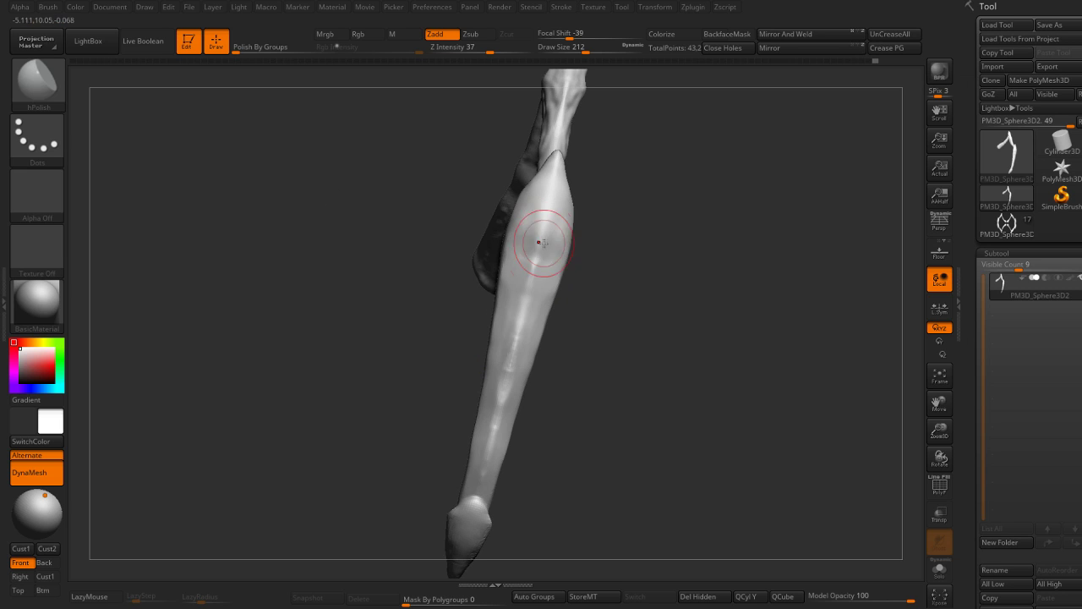
right_drag(499, 410, 509, 358)
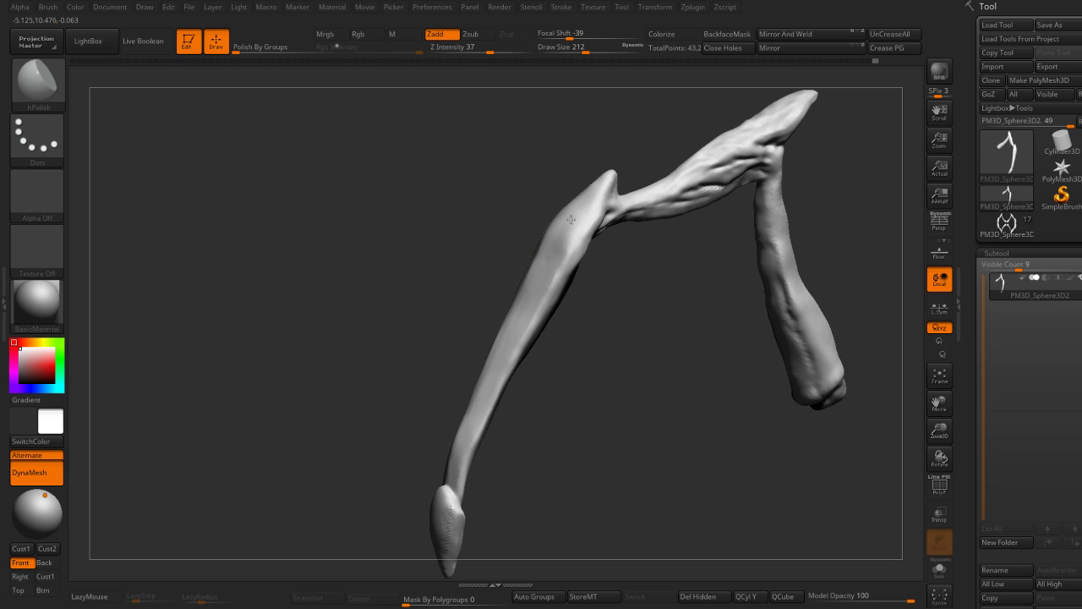
mouse_move(533, 215)
right_down()
mouse_move(474, 259)
mouse_move(502, 286)
mouse_move(556, 278)
right_up()
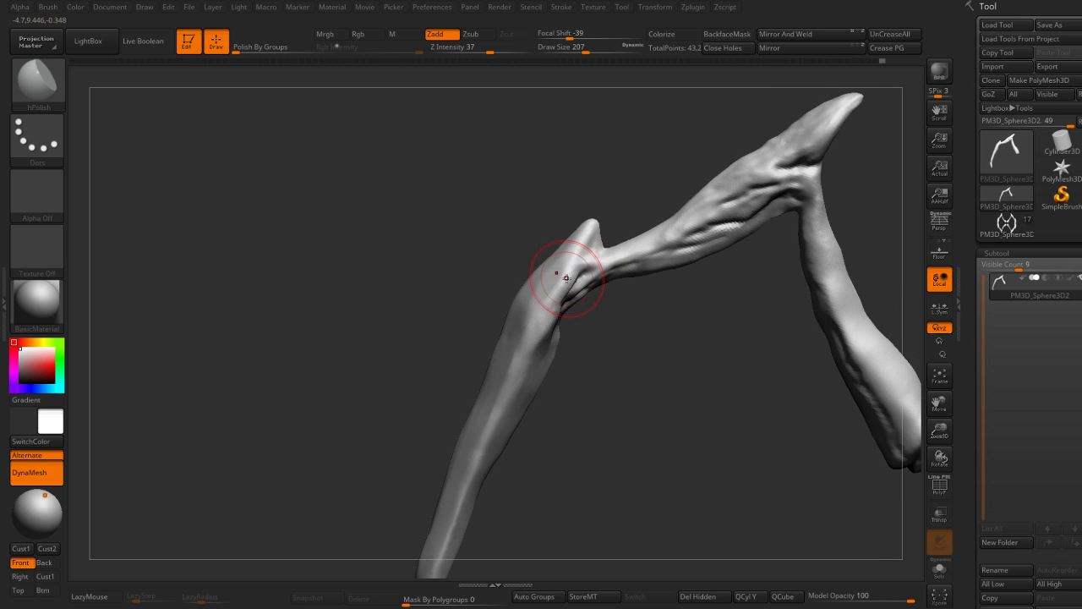
text(s145)
key(Return)
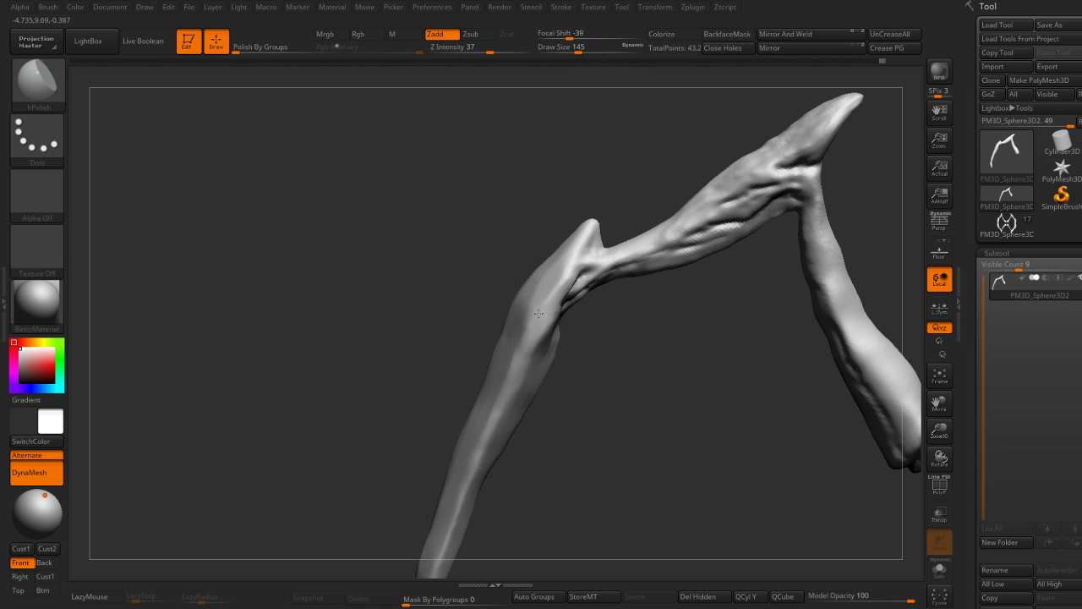
right_drag(539, 314, 550, 337)
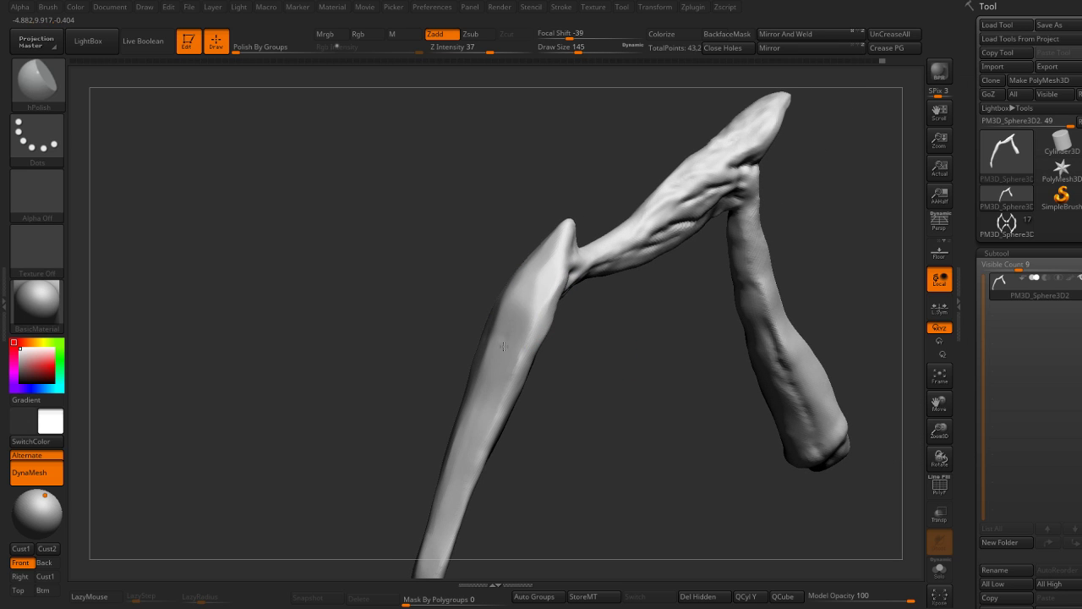
mouse_move(444, 315)
right_down()
mouse_move(558, 312)
mouse_move(597, 280)
mouse_move(527, 307)
mouse_move(541, 186)
mouse_move(459, 278)
mouse_move(471, 264)
mouse_move(468, 279)
mouse_move(553, 243)
mouse_move(415, 266)
mouse_move(572, 181)
mouse_move(499, 229)
right_up()
Step: Carve a small notch at the knee tip with DamStandard, then return to Standard
key(b)
key(d)
key(s)
key(b)
key(s)
key(t)
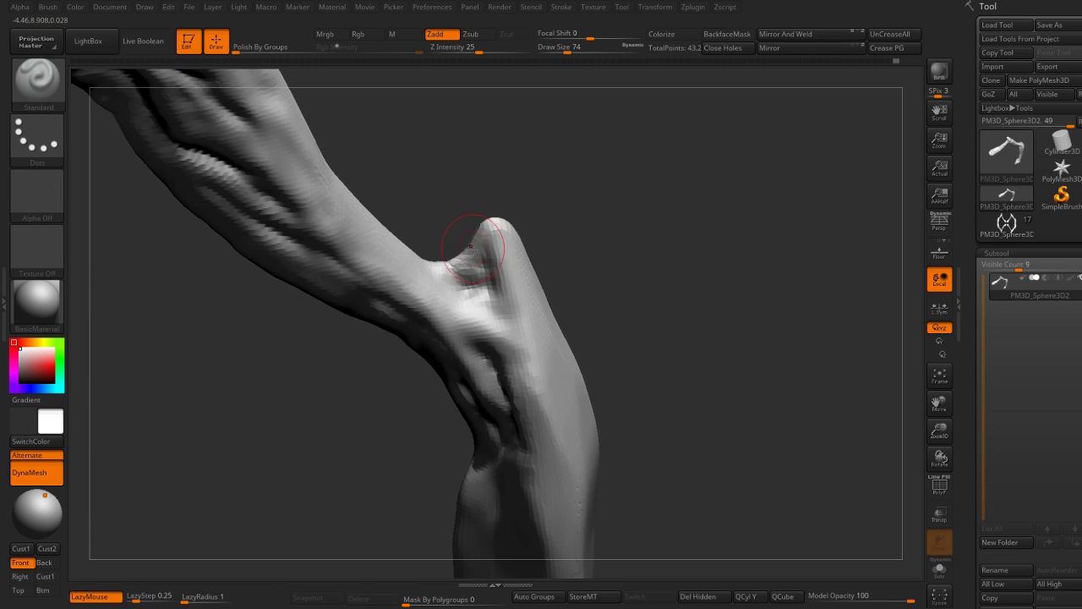
Step: Sharpen the knee spike and cut creases with DamStandard at draw size 112
key(b)
key(m)
key(v)
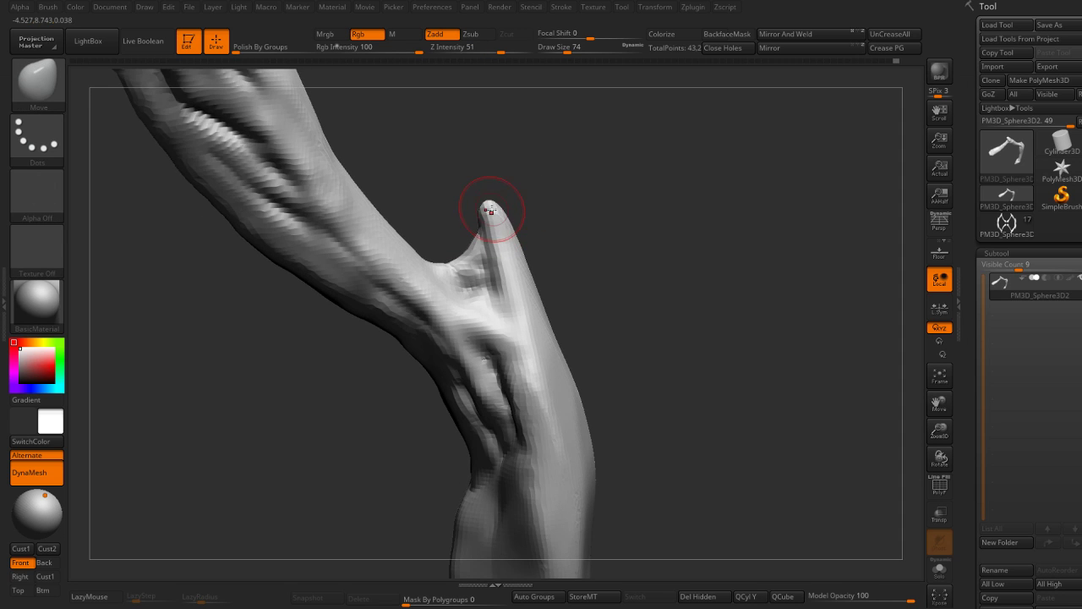
mouse_move(496, 225)
right_down()
mouse_move(507, 160)
mouse_move(633, 217)
mouse_move(592, 186)
mouse_move(600, 162)
mouse_move(445, 259)
right_up()
key(b)
key(d)
key(s)
right_drag(581, 272, 415, 310)
key(s)
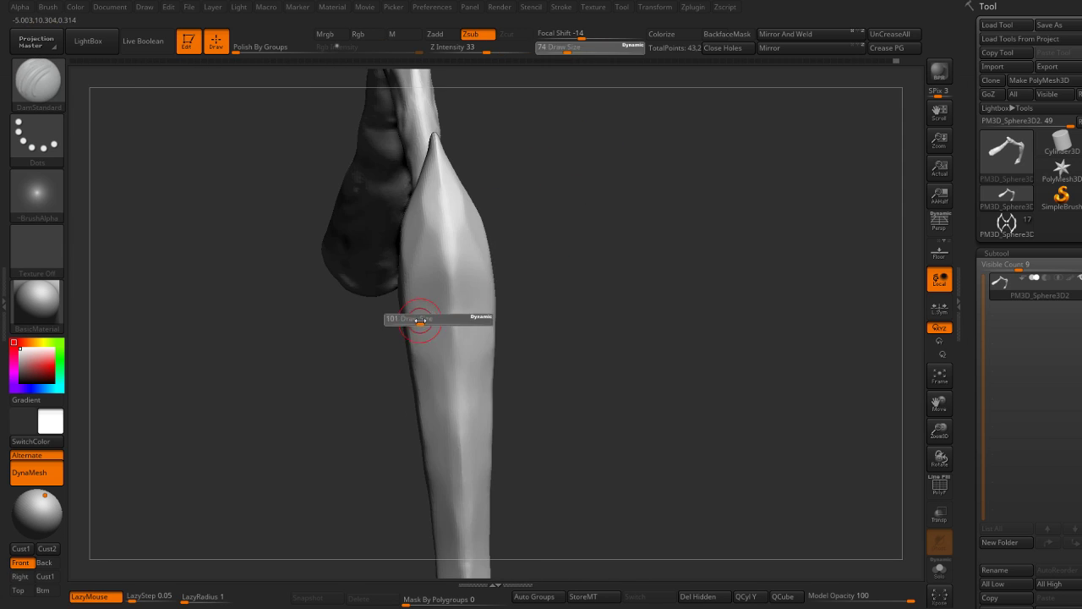
drag(415, 310, 440, 309)
right_drag(439, 310, 512, 282)
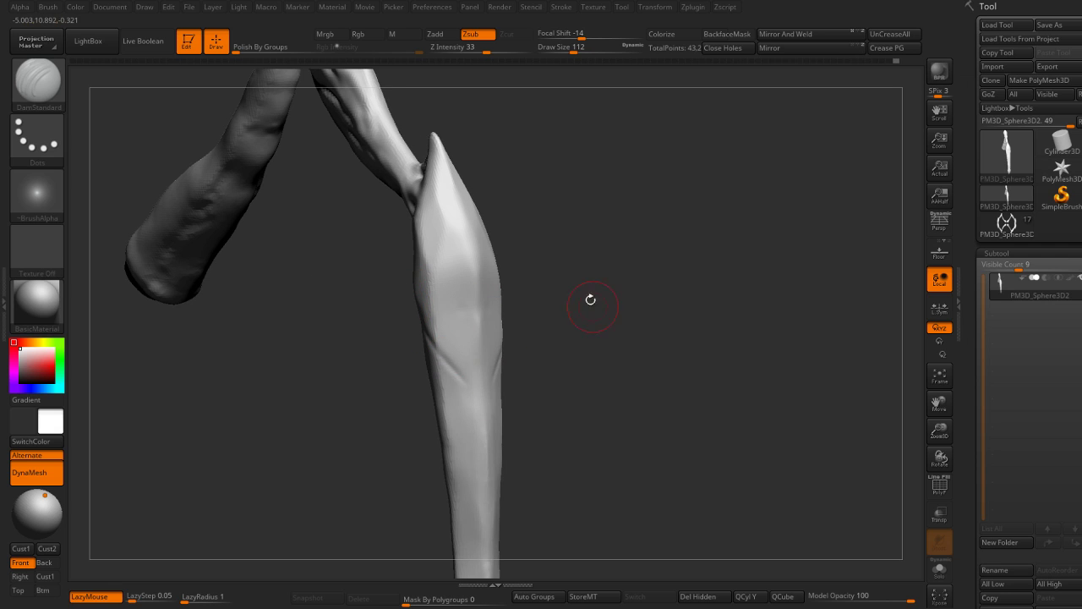
Step: Swell the shin's upper bulge outward on both sides with Move at size 318
key(b)
key(c)
key(b)
mouse_move(590, 302)
right_down()
mouse_move(415, 307)
mouse_move(527, 244)
mouse_move(577, 264)
mouse_move(580, 330)
right_up()
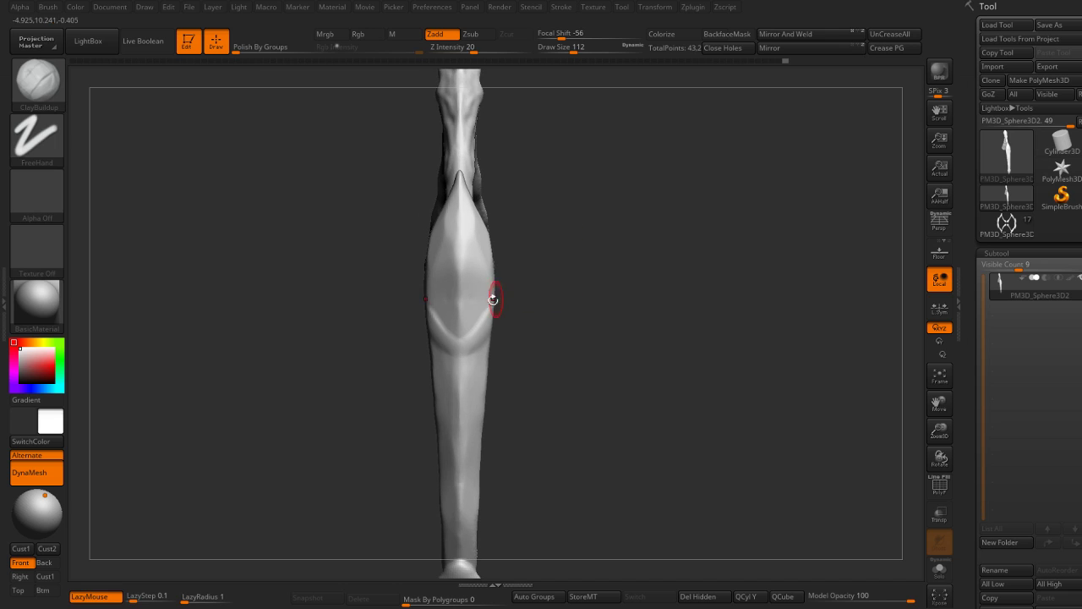
key(b)
key(m)
key(v)
drag(491, 268, 498, 292)
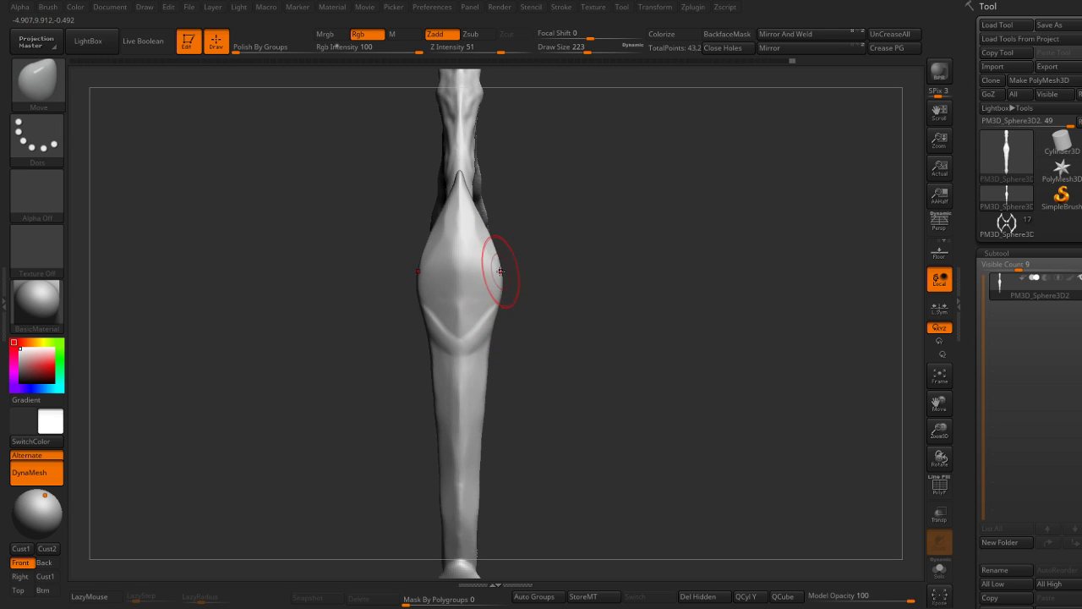
key(s)
mouse_move(493, 333)
mouse_down()
mouse_move(502, 313)
mouse_move(495, 365)
mouse_move(580, 285)
mouse_move(731, 239)
mouse_move(624, 363)
mouse_move(621, 278)
mouse_move(532, 315)
mouse_up()
Step: Smooth the knee joint at sizes 280 then 182, ending with Move at 154
key(s)
mouse_move(478, 386)
mouse_down()
mouse_move(542, 346)
mouse_move(498, 360)
mouse_move(496, 389)
mouse_up()
key(shift)
key(s)
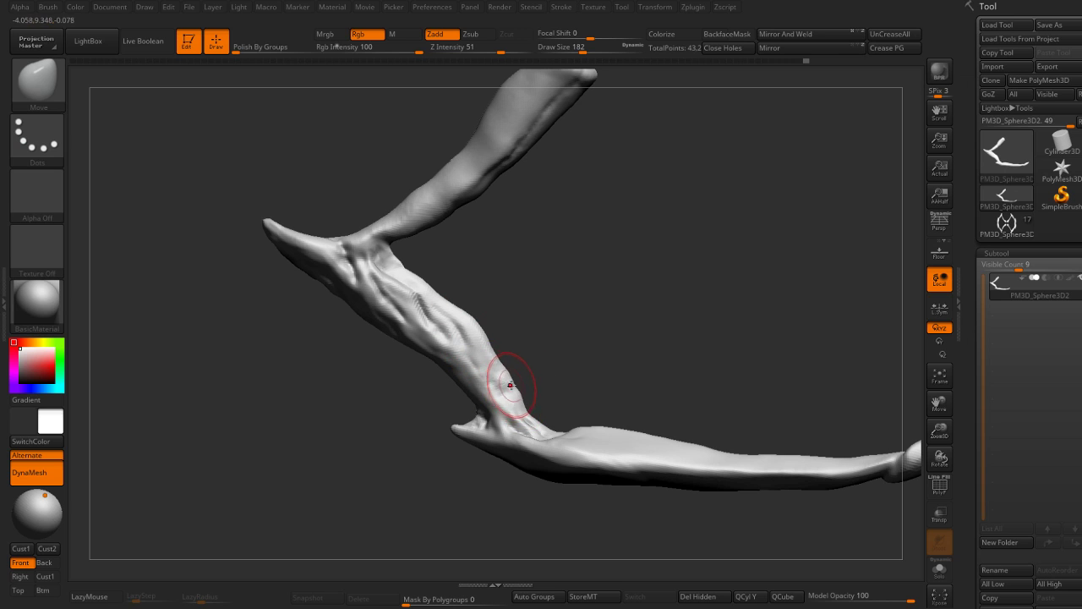
key(shift)
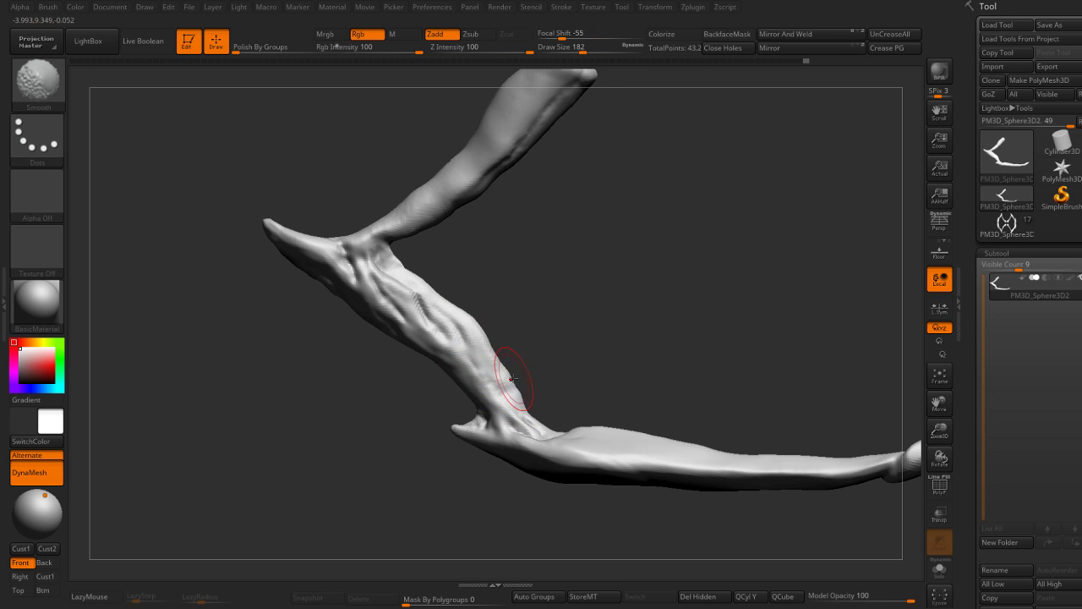
key(s)
drag(514, 380, 506, 382)
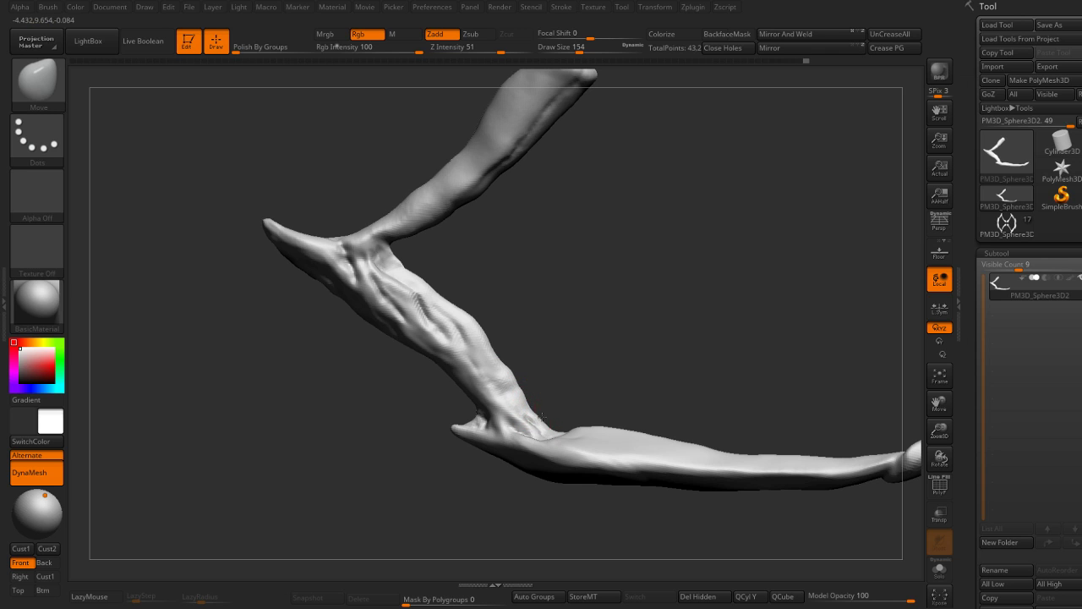
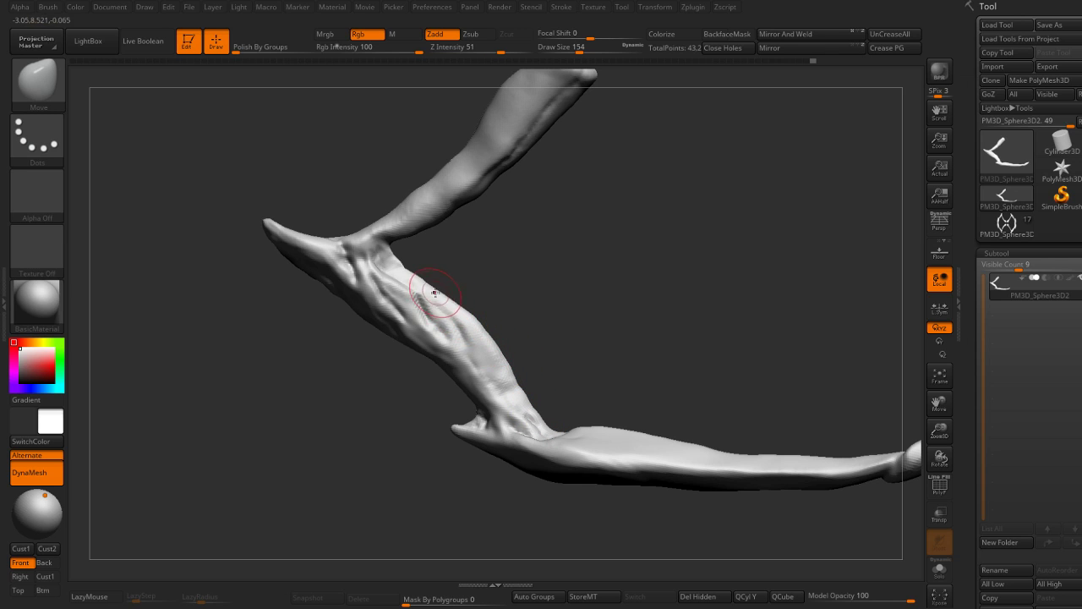
Step: Orbit to an upright view and polish the leg surface with hPolish
mouse_move(473, 258)
mouse_down()
mouse_move(489, 260)
mouse_move(435, 306)
mouse_up()
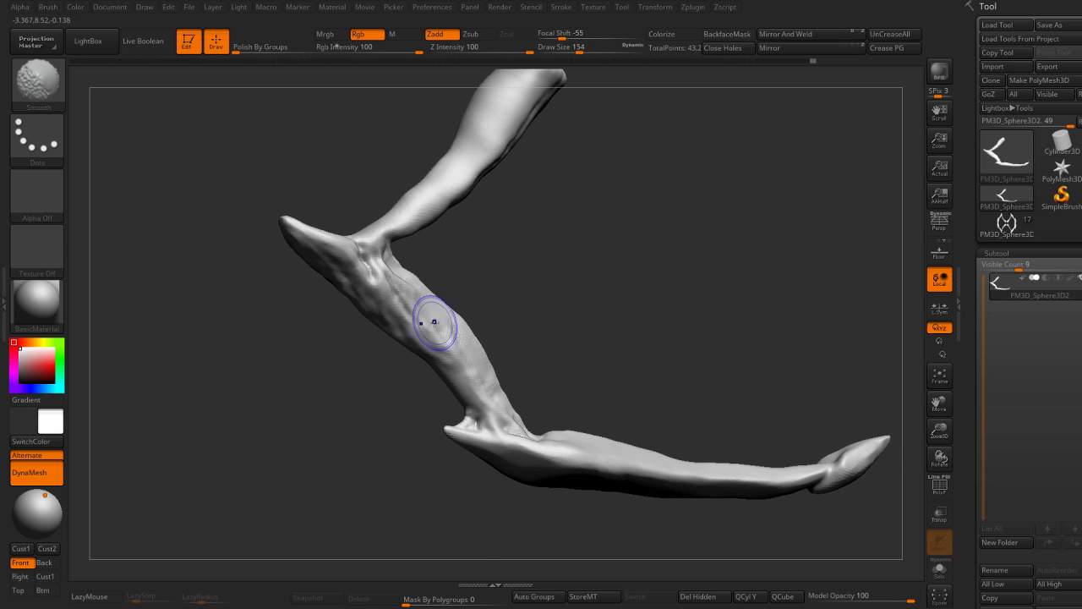
drag(507, 279, 601, 225)
mouse_move(581, 186)
mouse_down()
mouse_move(449, 376)
mouse_move(372, 410)
mouse_move(434, 230)
mouse_move(455, 225)
mouse_move(449, 155)
mouse_move(367, 244)
mouse_move(364, 214)
mouse_move(411, 194)
mouse_move(386, 194)
mouse_up()
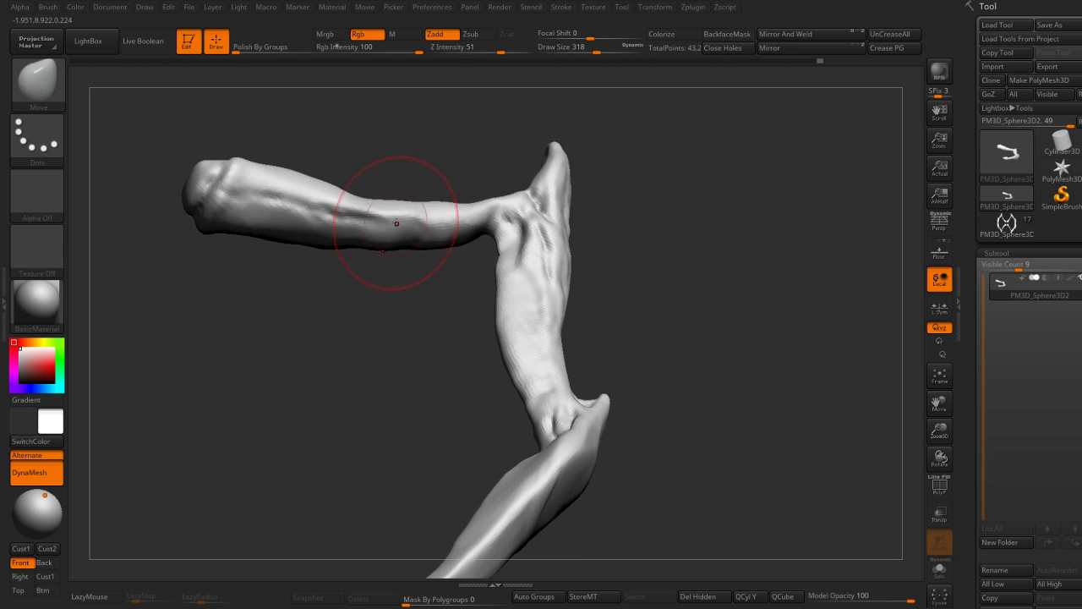
key(b)
key(h)
key(p)
drag(424, 258, 422, 303)
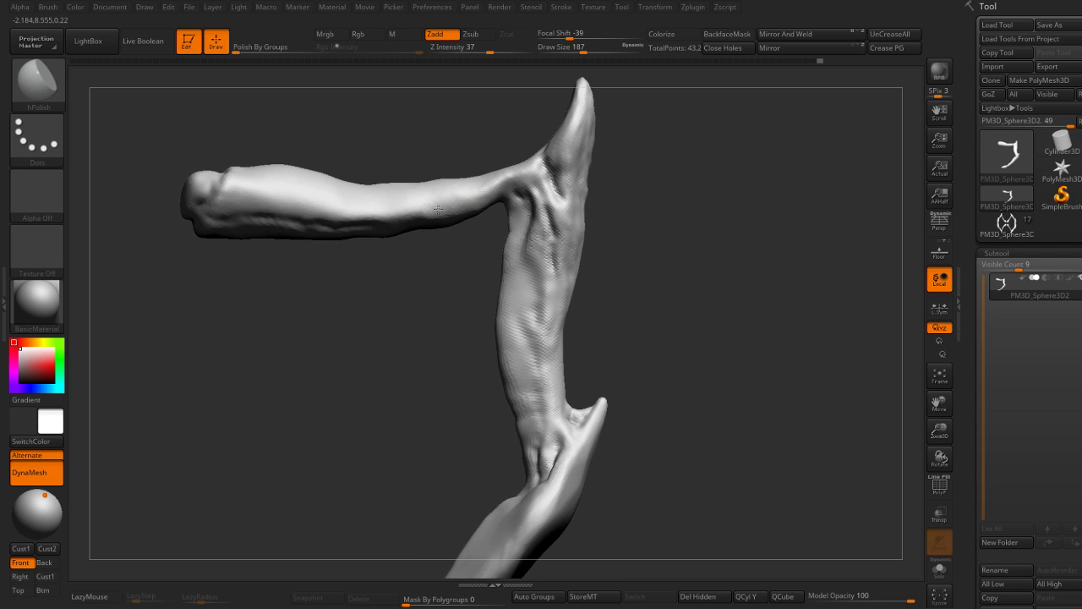
drag(440, 209, 432, 196)
Step: Smooth the leg with the Standard brush, with the upper section lying horizontal
key(b)
key(s)
key(t)
key(l)
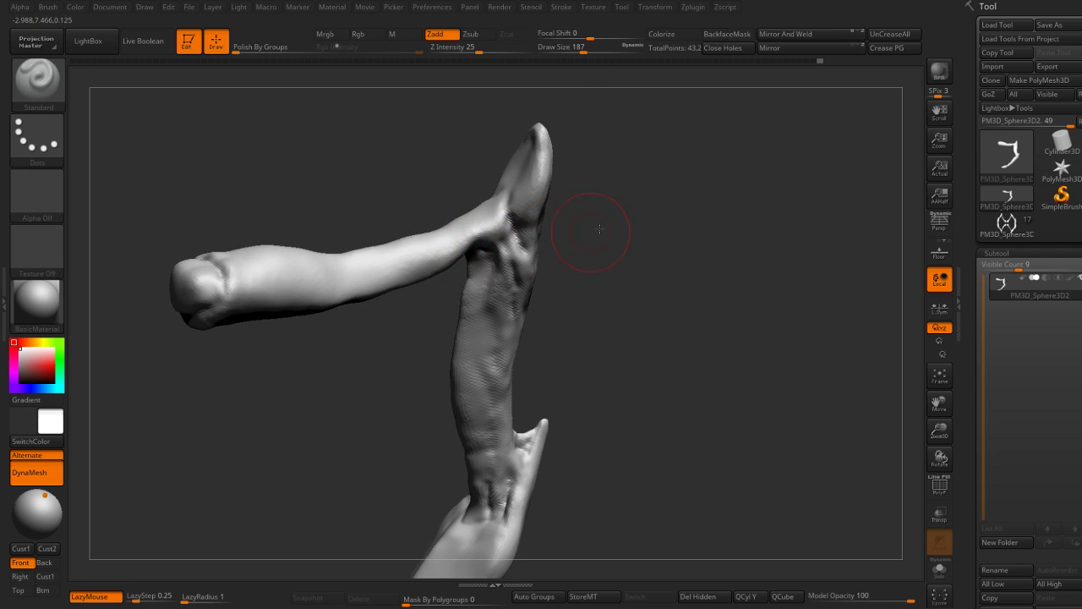
drag(600, 229, 476, 260)
Step: Build up clay on the knee joint with ClayBuildup at size 65
text(bcb)
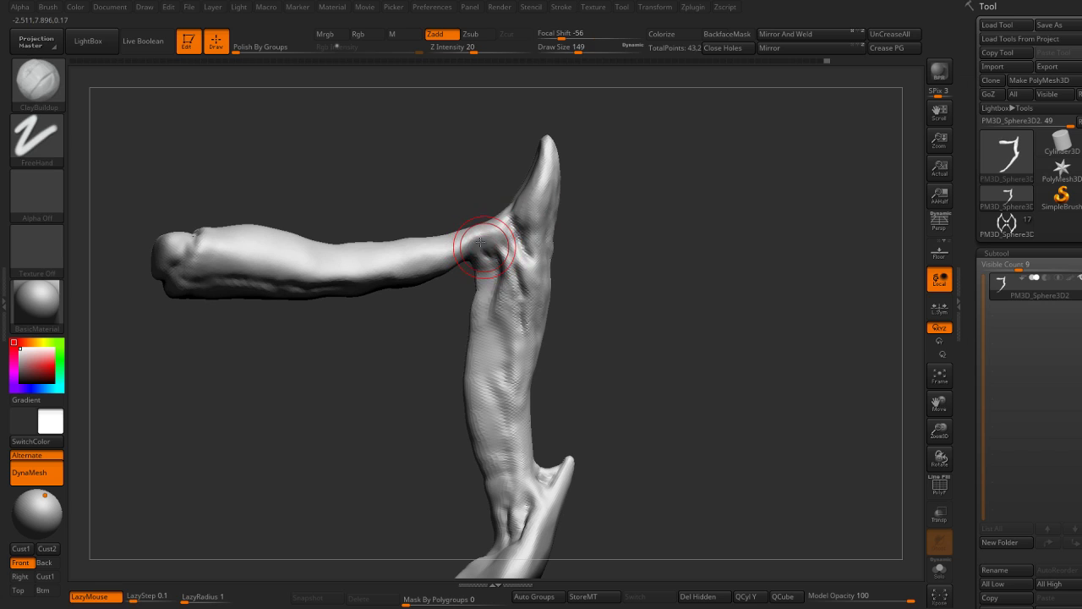
text(s65)
key(Return)
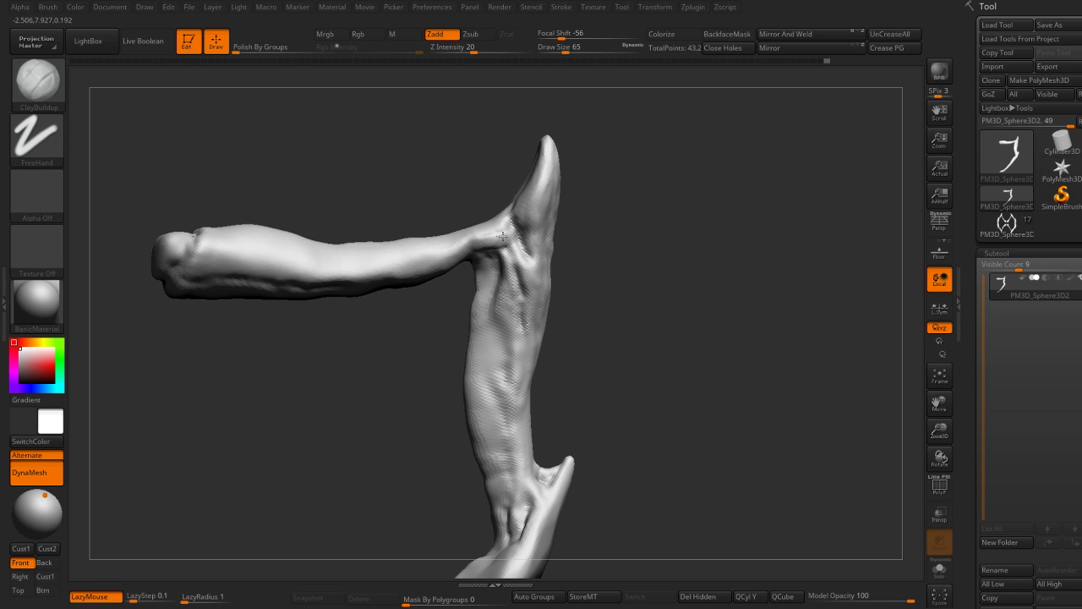
mouse_move(502, 236)
mouse_down()
mouse_move(572, 225)
mouse_move(470, 244)
mouse_move(485, 242)
mouse_move(477, 225)
mouse_up()
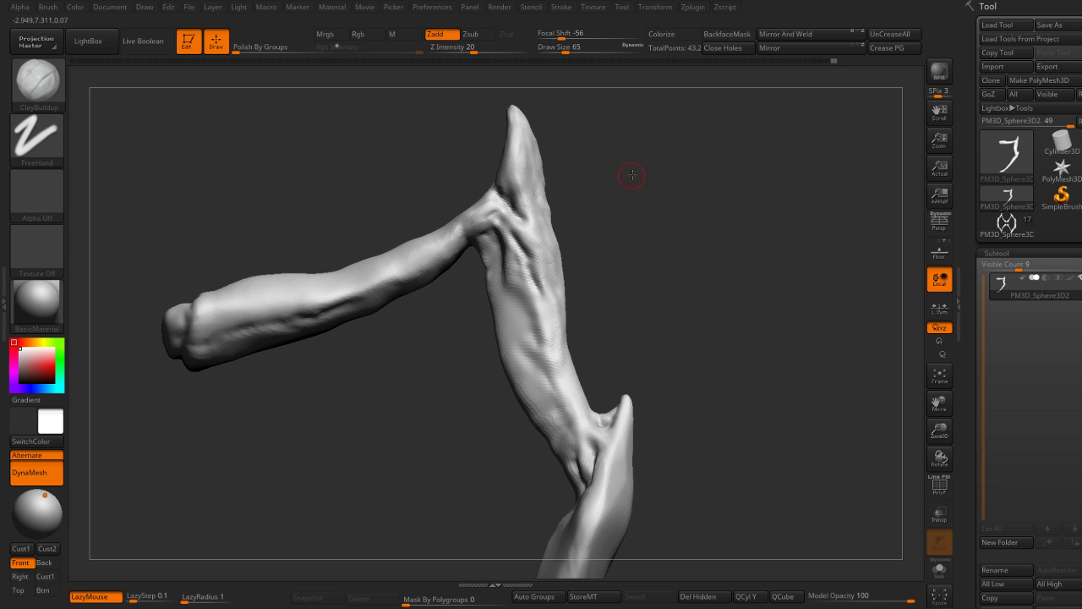
mouse_move(633, 175)
mouse_down()
mouse_move(512, 207)
mouse_move(497, 270)
mouse_move(482, 283)
mouse_move(508, 293)
mouse_up()
drag(596, 234, 509, 260)
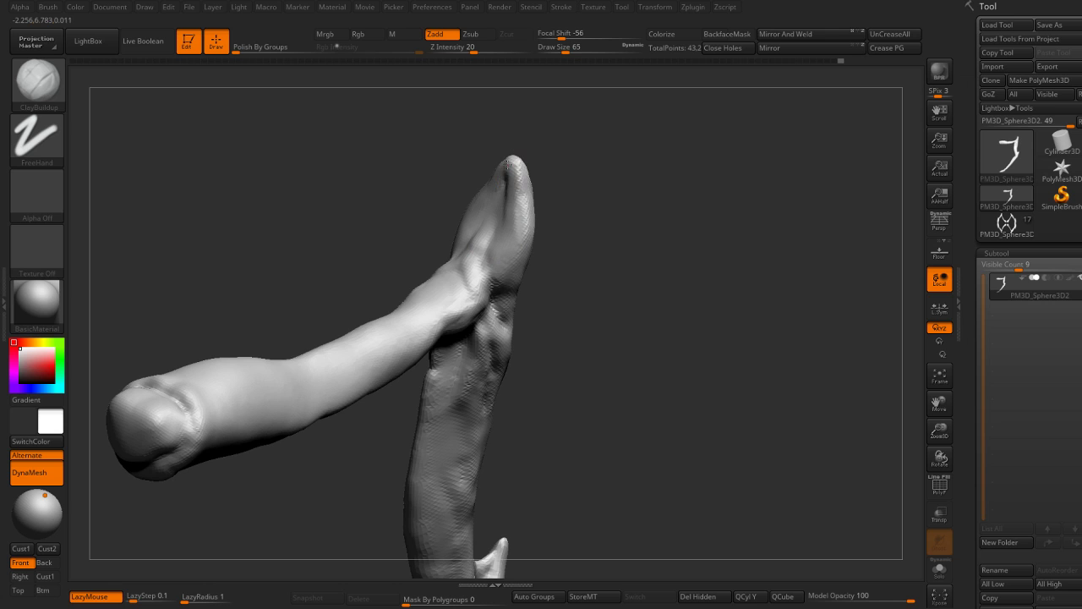
Step: Carve crease lines into the joint with DamStandard, then smooth them
key(b)
key(d)
key(s)
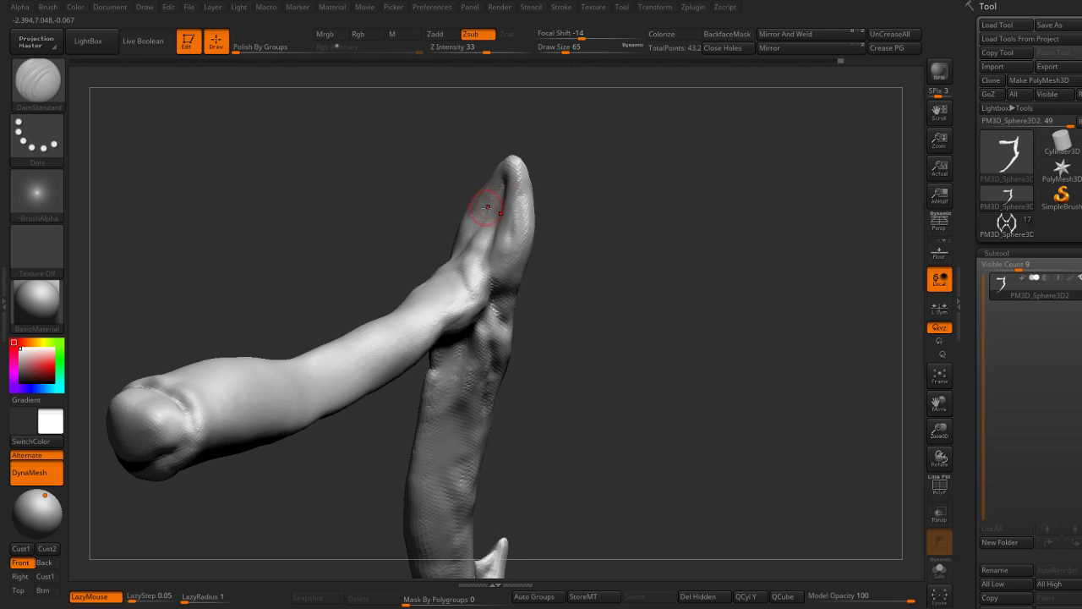
key(shift)
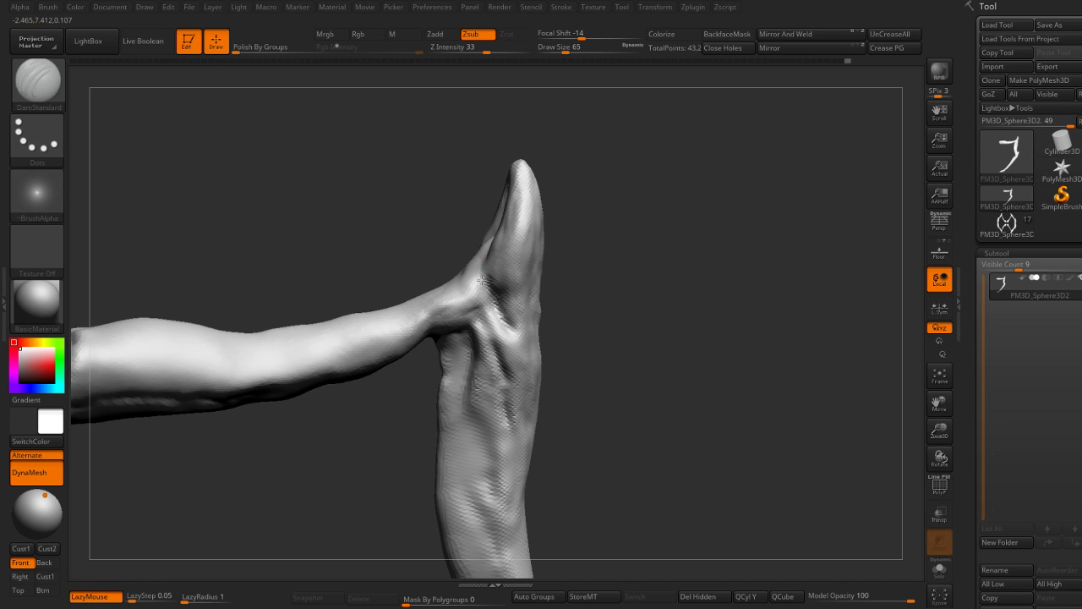
right_drag(483, 283, 545, 269)
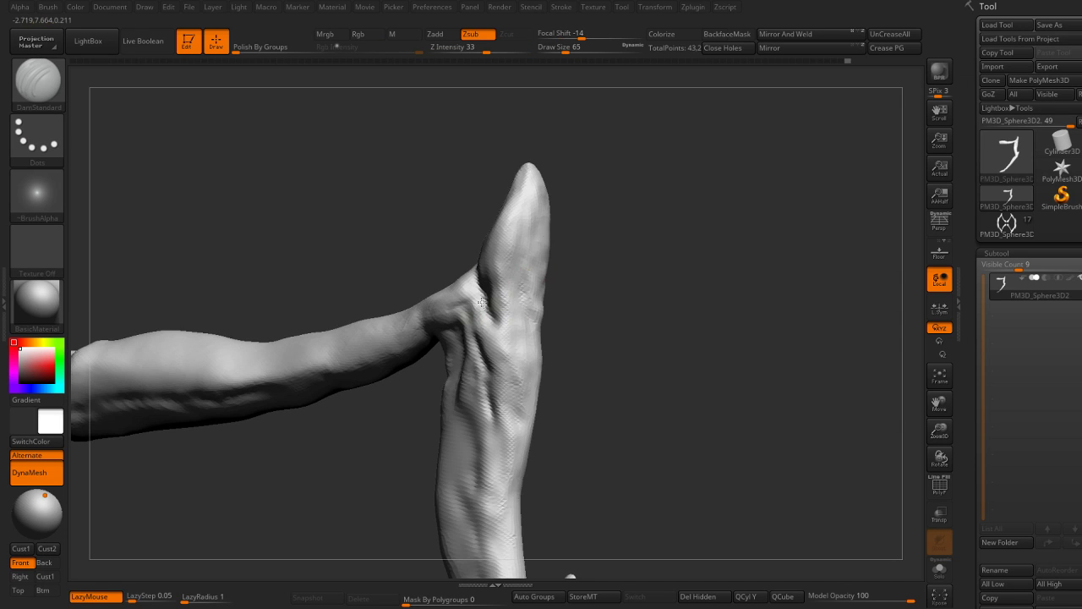
mouse_move(608, 315)
right_down()
mouse_move(483, 269)
mouse_move(551, 230)
right_up()
Step: Reshape the pointed joint tip with the Move brush
key(b)
key(m)
key(v)
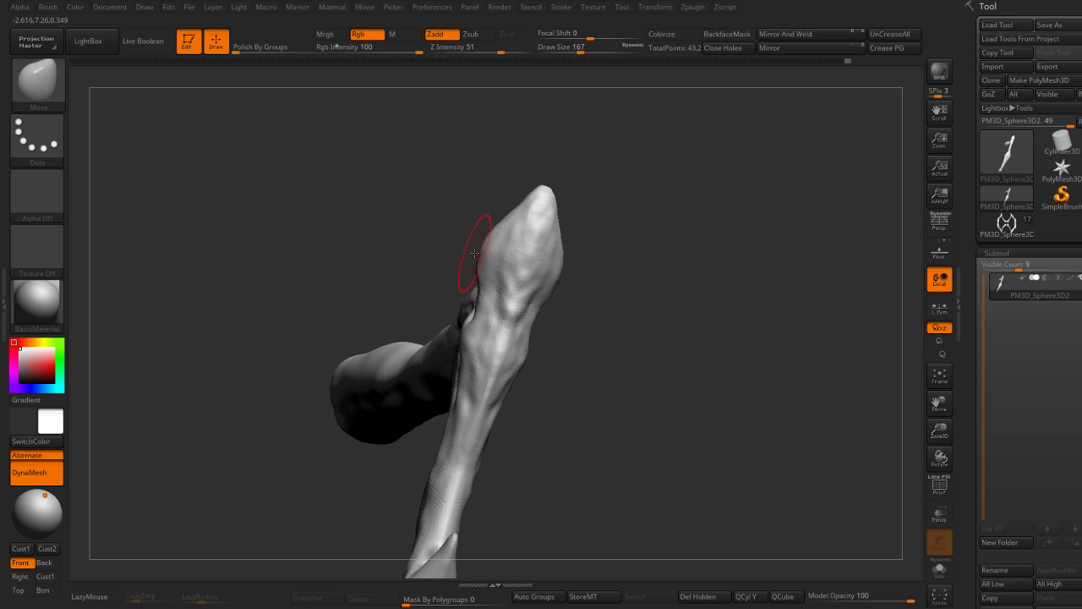
right_drag(518, 262, 471, 302)
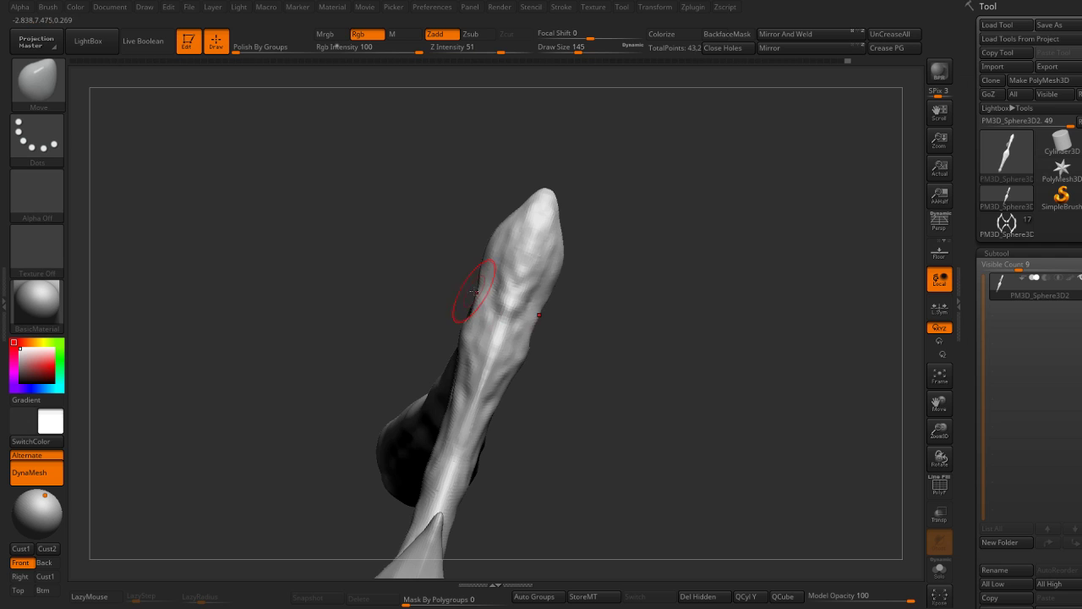
drag(466, 257, 466, 247)
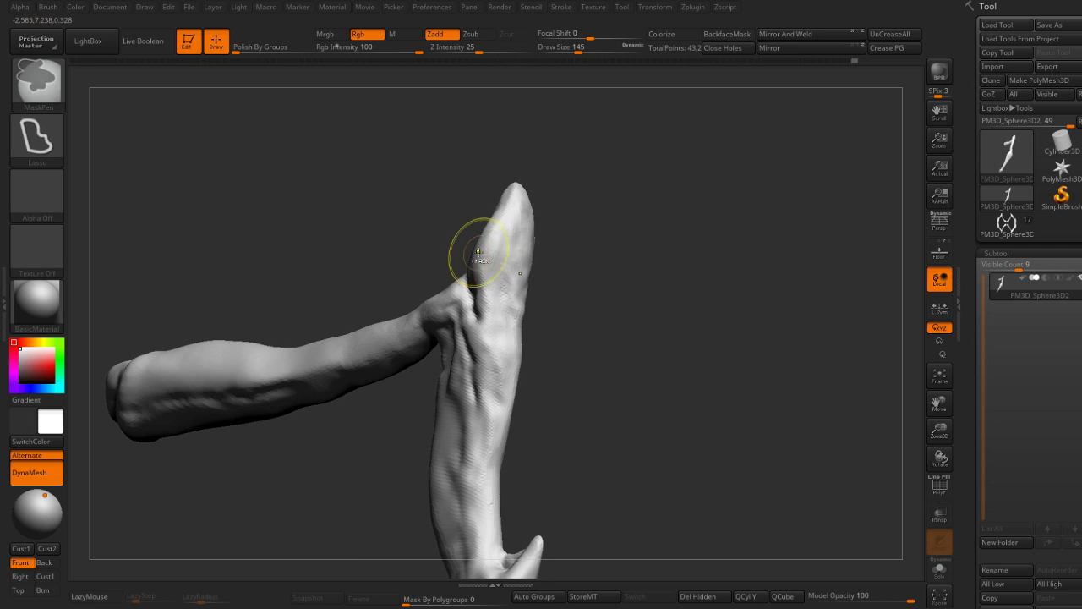
drag(557, 236, 472, 266)
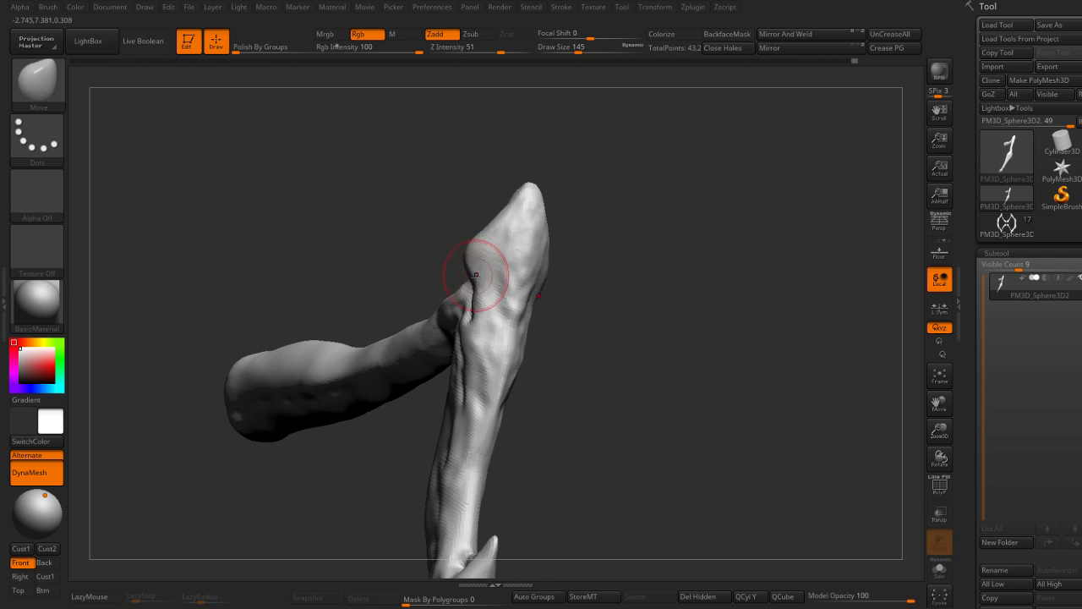
mouse_move(567, 273)
mouse_down()
mouse_move(611, 285)
mouse_move(609, 310)
mouse_move(655, 310)
mouse_move(597, 265)
mouse_move(469, 257)
mouse_move(492, 249)
mouse_up()
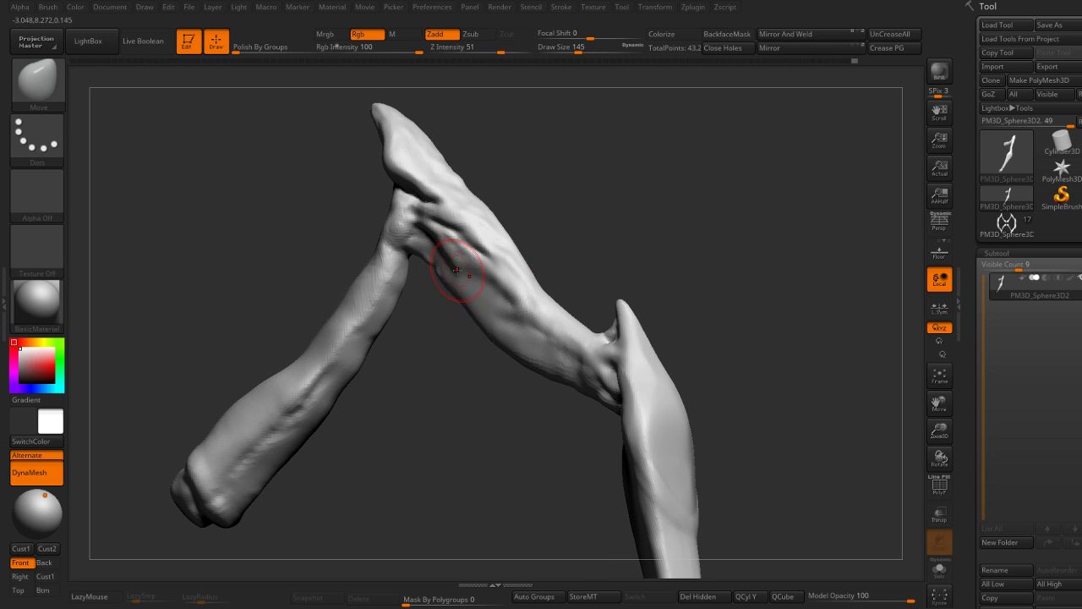
Step: Add sculpted muscle detail to the upper limb section with the Standard brush
key(b)
key(s)
key(t)
drag(467, 291, 477, 285)
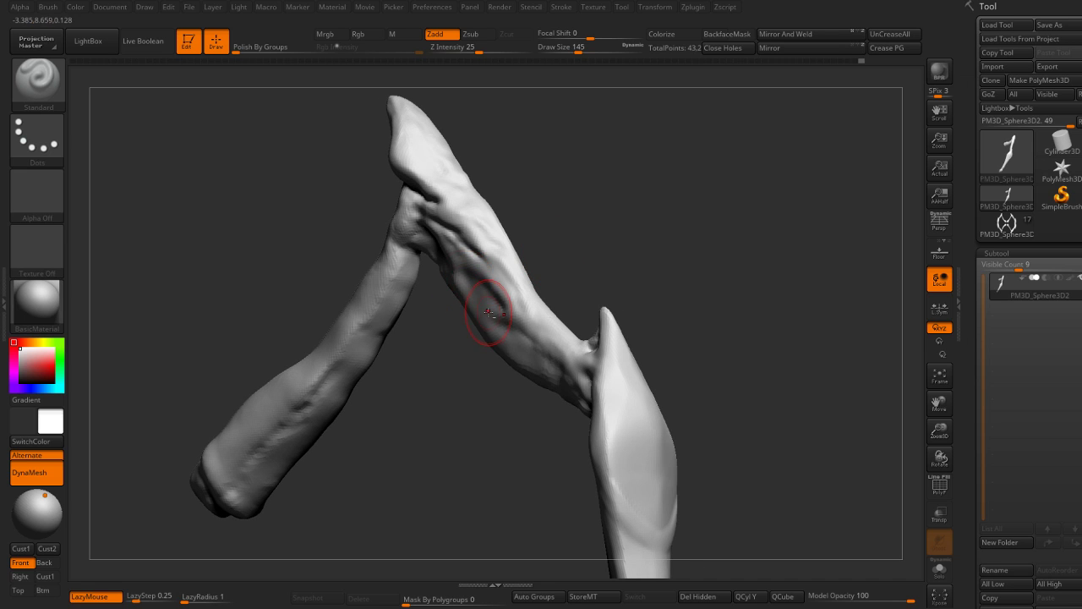
drag(581, 265, 495, 327)
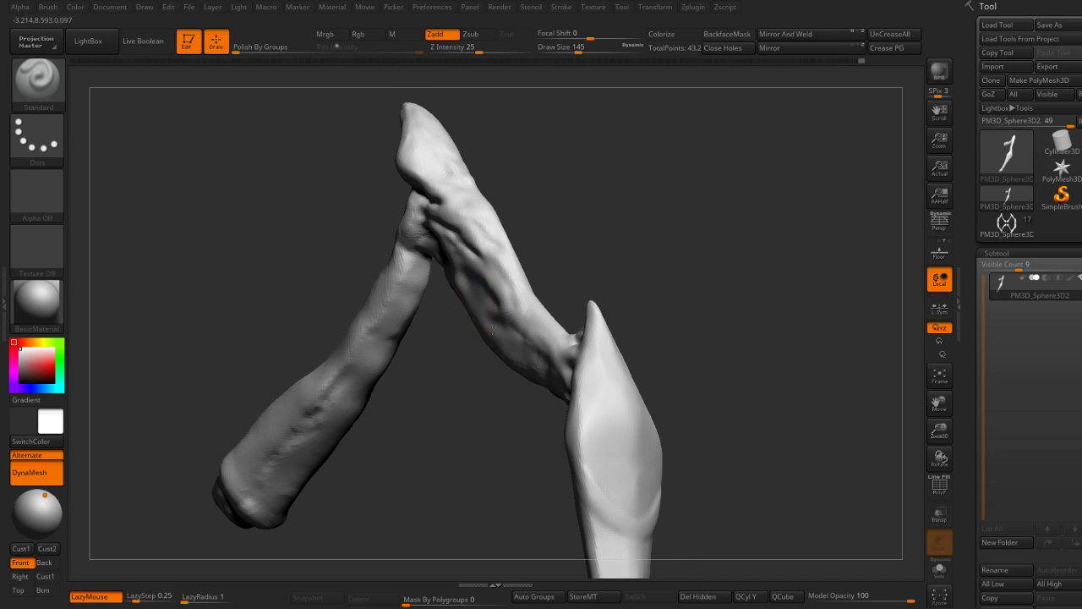
mouse_move(605, 245)
mouse_down()
mouse_move(580, 307)
mouse_move(618, 200)
mouse_move(560, 339)
mouse_move(549, 286)
mouse_move(524, 313)
mouse_up()
Step: Reshape the lower leg section with the Move brush
key(b)
key(m)
key(v)
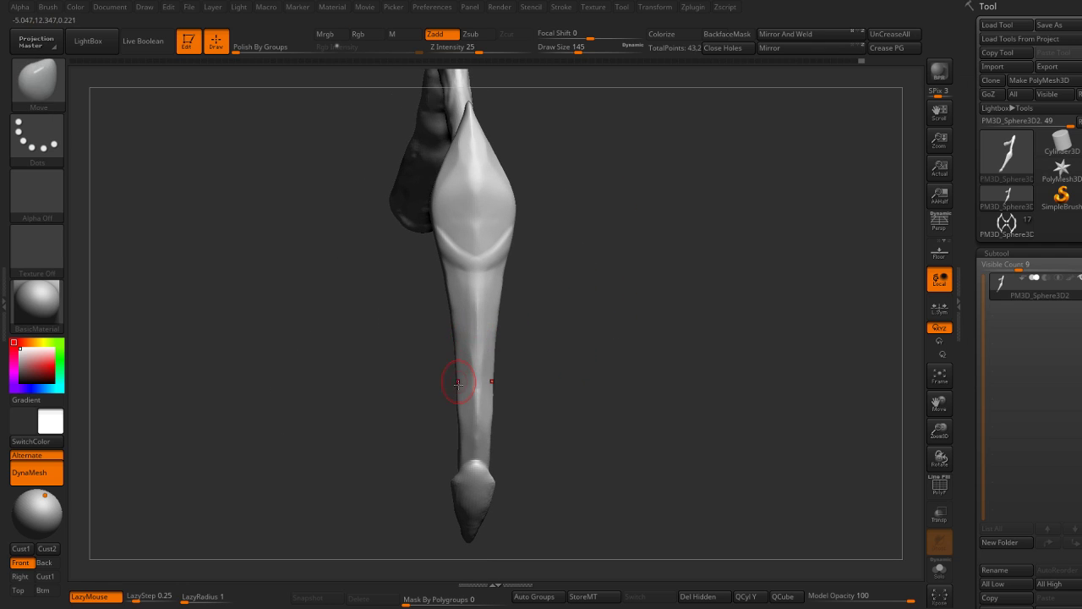
mouse_move(555, 341)
mouse_down()
mouse_move(496, 309)
mouse_move(505, 291)
mouse_move(540, 300)
mouse_move(483, 295)
mouse_up()
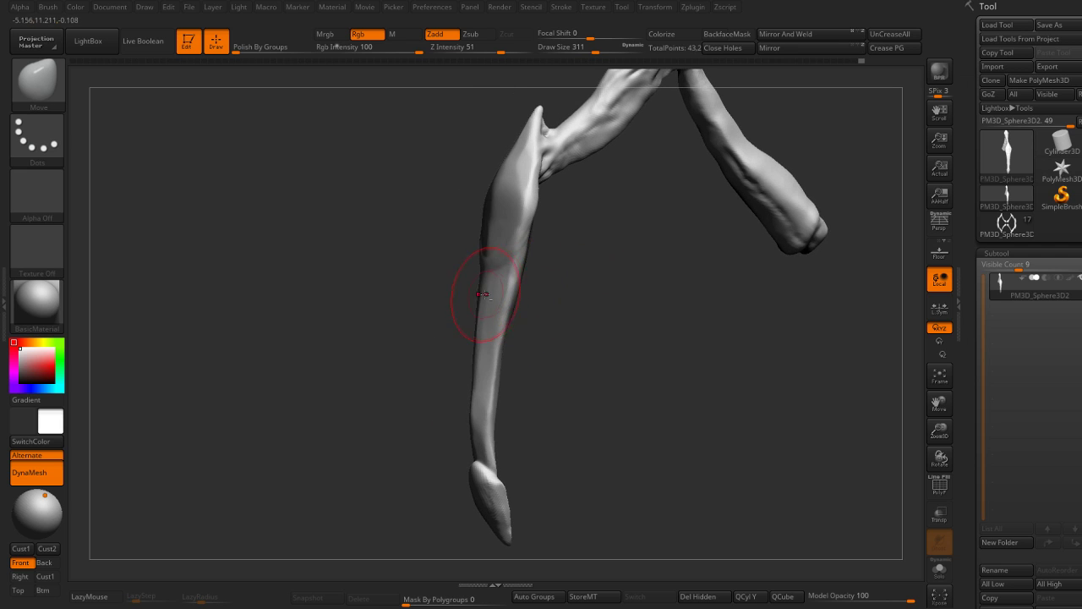
mouse_move(548, 254)
mouse_down()
mouse_move(529, 261)
mouse_move(563, 314)
mouse_move(532, 276)
mouse_up()
Step: Ready ClayBuildup for the armor plate, enlarging the brush from 104 to 132 to 182
key(b)
key(c)
key(b)
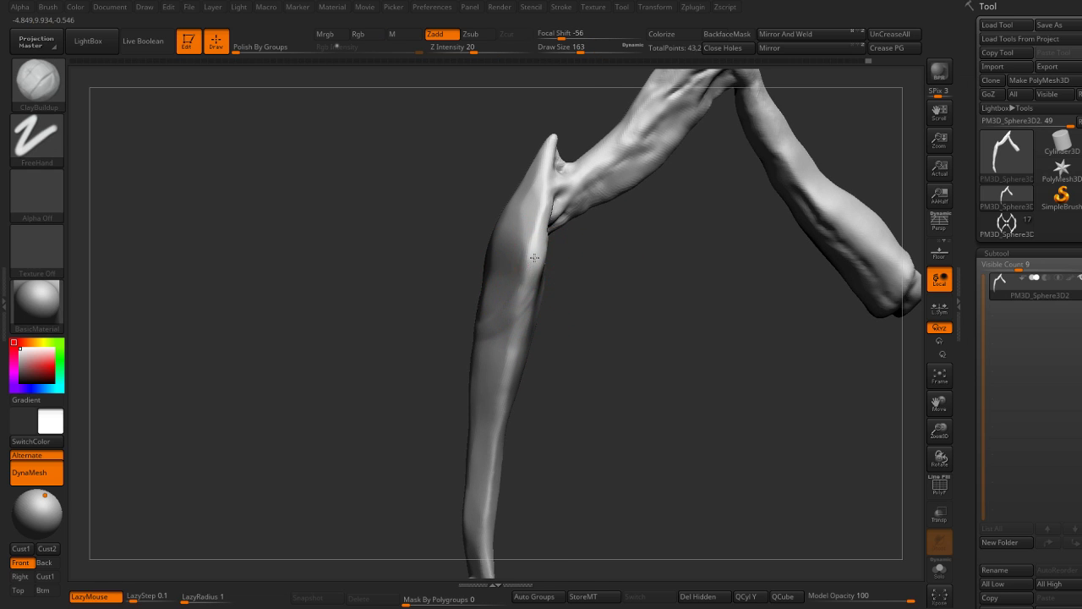
key(s)
mouse_move(516, 311)
mouse_down()
mouse_move(475, 329)
mouse_move(507, 314)
mouse_up()
key(s)
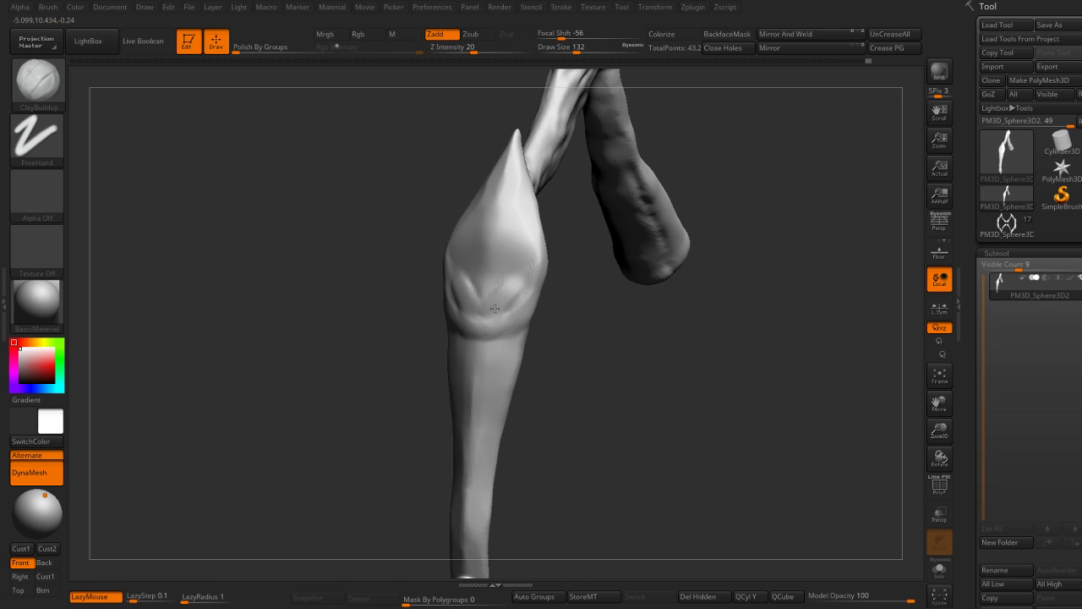
drag(527, 268, 575, 256)
mouse_move(554, 140)
mouse_down()
mouse_move(544, 240)
mouse_move(473, 247)
mouse_up()
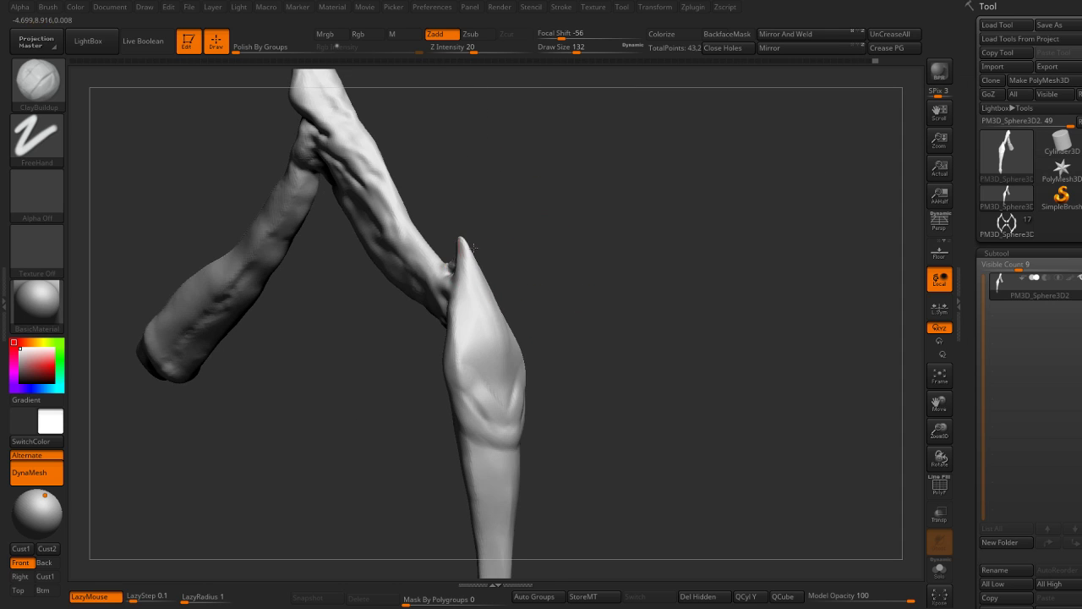
key(s)
drag(486, 372, 505, 368)
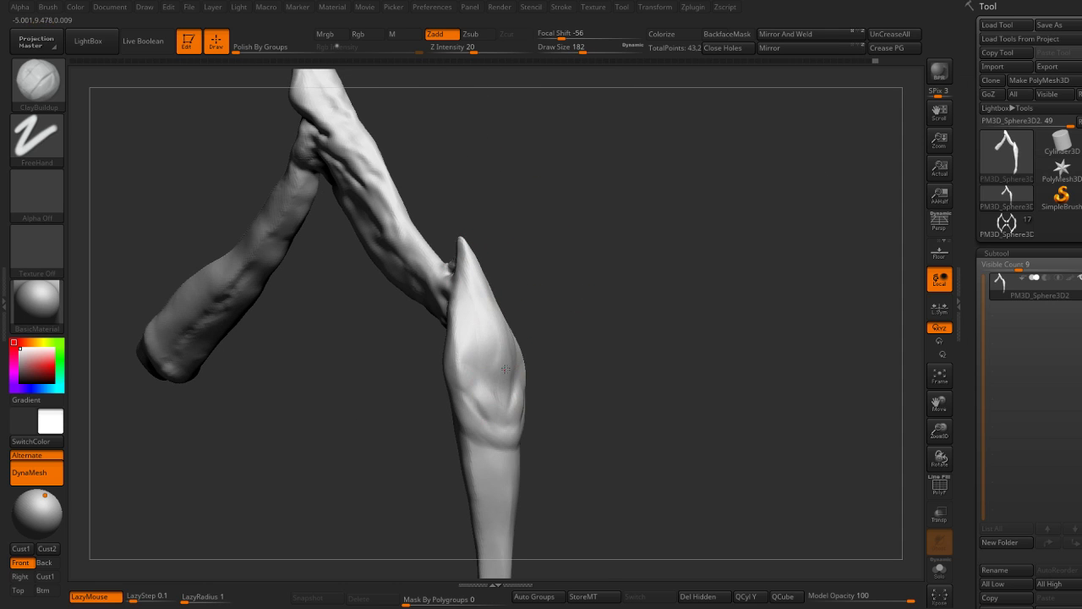
Step: Build up clay forms along the broad armored plate of the limb
drag(523, 322, 528, 285)
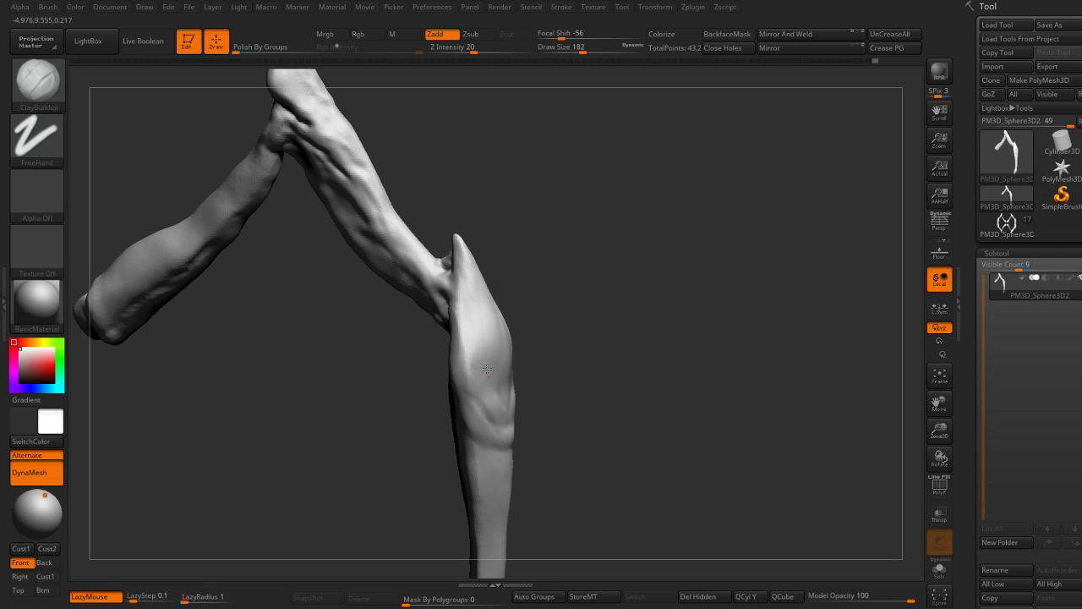
drag(474, 319, 495, 375)
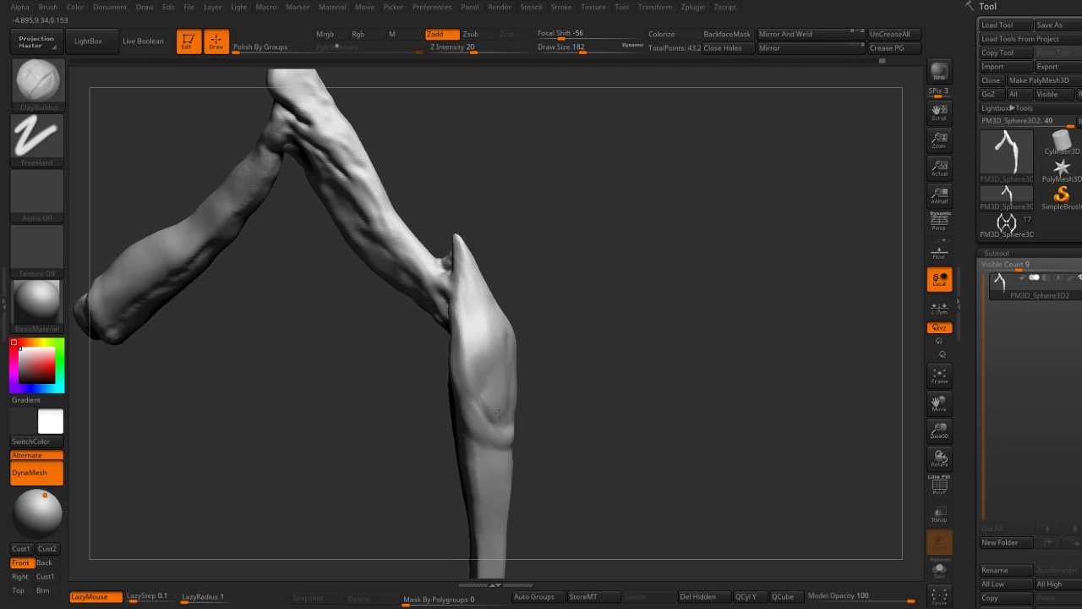
right_drag(485, 401, 514, 397)
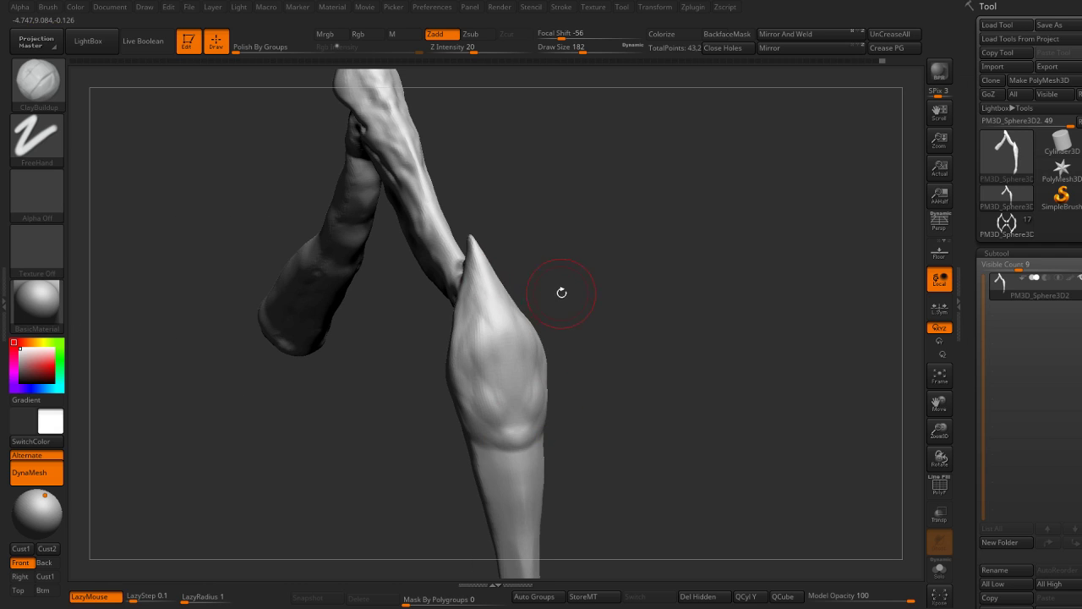
right_drag(561, 293, 500, 305)
right_drag(513, 431, 509, 339)
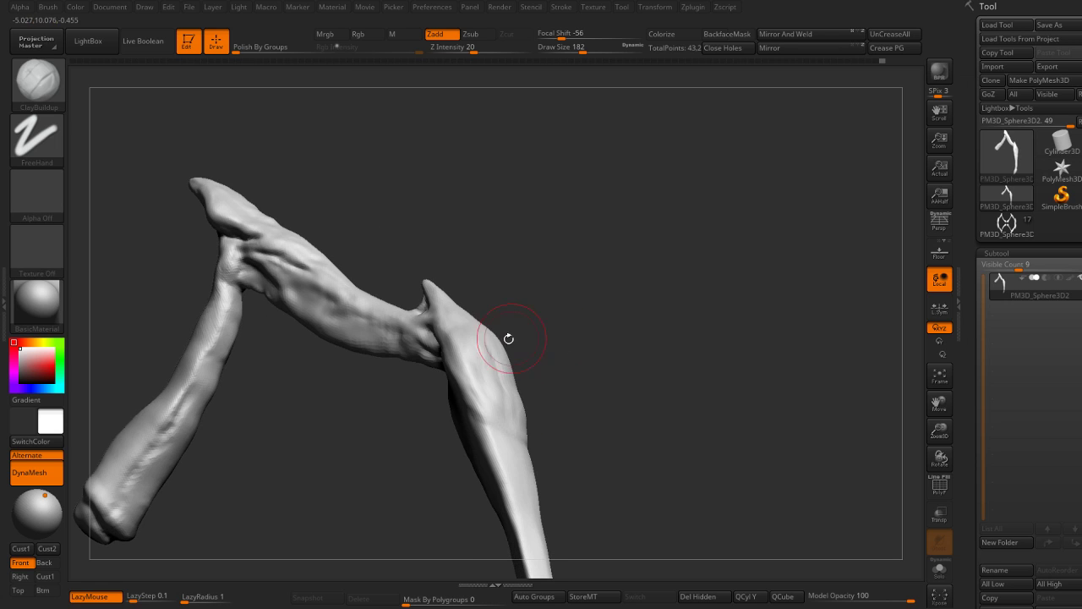
mouse_move(446, 297)
right_down()
mouse_move(471, 314)
mouse_move(558, 231)
mouse_move(478, 354)
mouse_move(590, 363)
mouse_move(504, 280)
mouse_move(510, 359)
right_up()
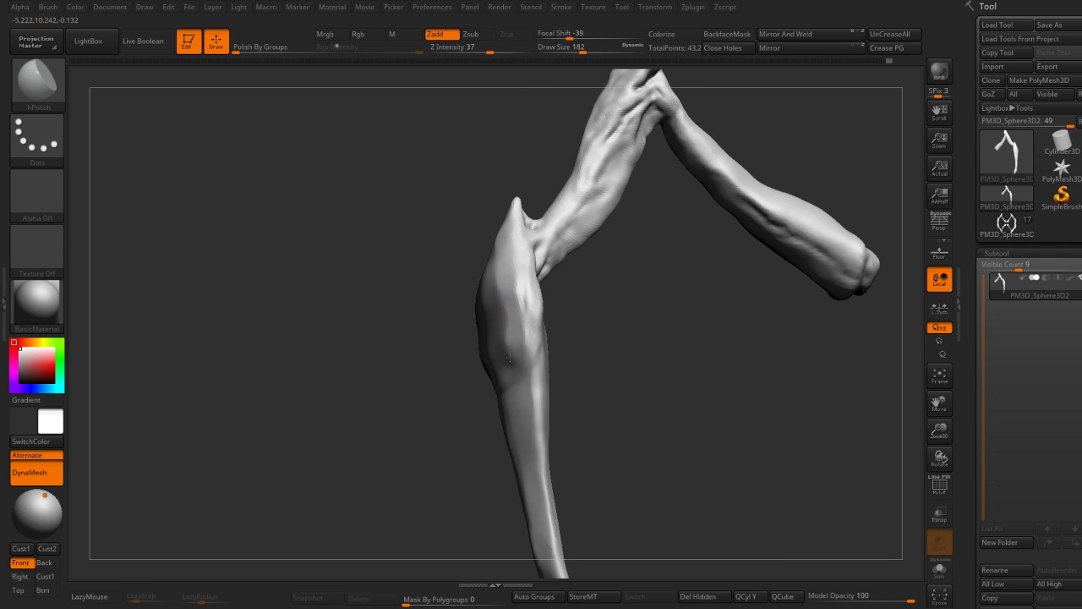
Step: Carve sharp crease detail around the knee and shin with DamStandard
key(b)
key(m)
key(v)
mouse_move(430, 344)
right_down()
mouse_move(461, 334)
mouse_move(439, 372)
mouse_move(457, 355)
right_up()
key(b)
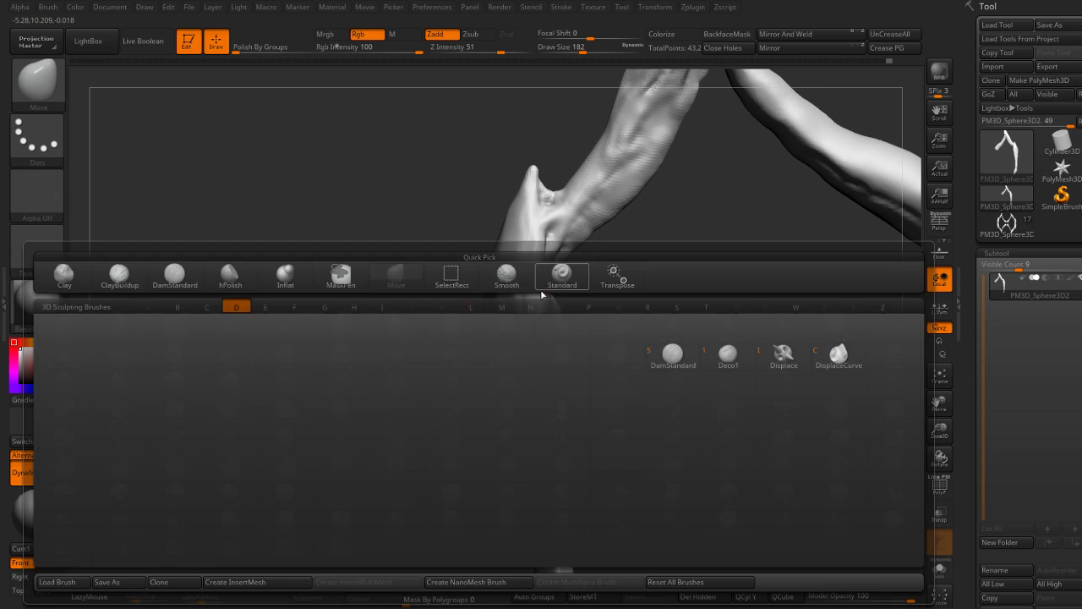
key(d)
key(s)
right_drag(599, 322, 554, 292)
drag(554, 287, 541, 372)
right_drag(473, 408, 546, 309)
drag(545, 309, 546, 336)
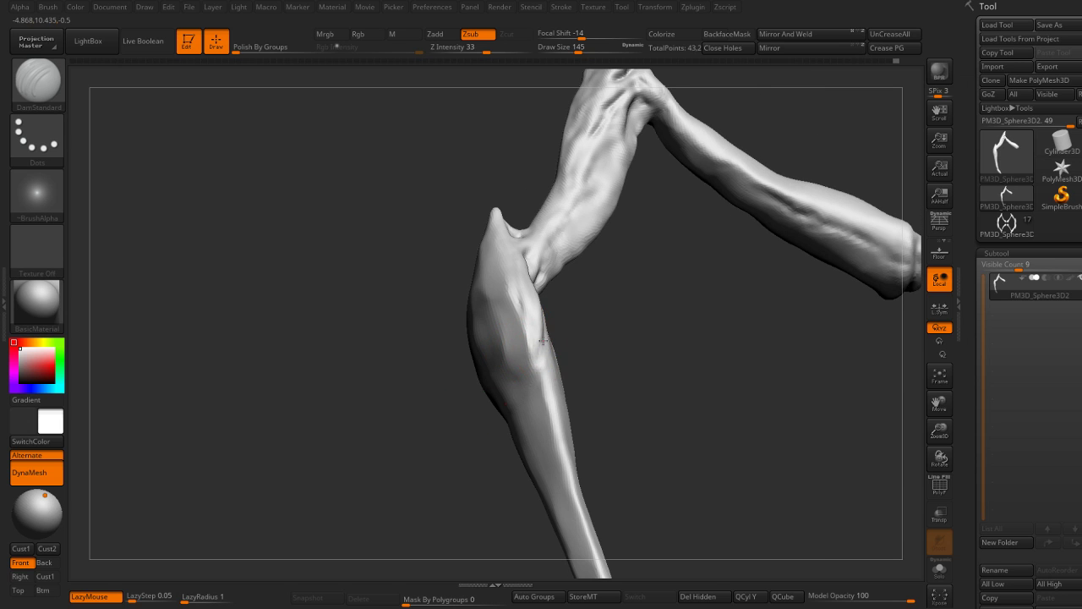
Step: Build muscle ridges on the knee and upper shin with ClayBuildup
right_drag(544, 340, 533, 408)
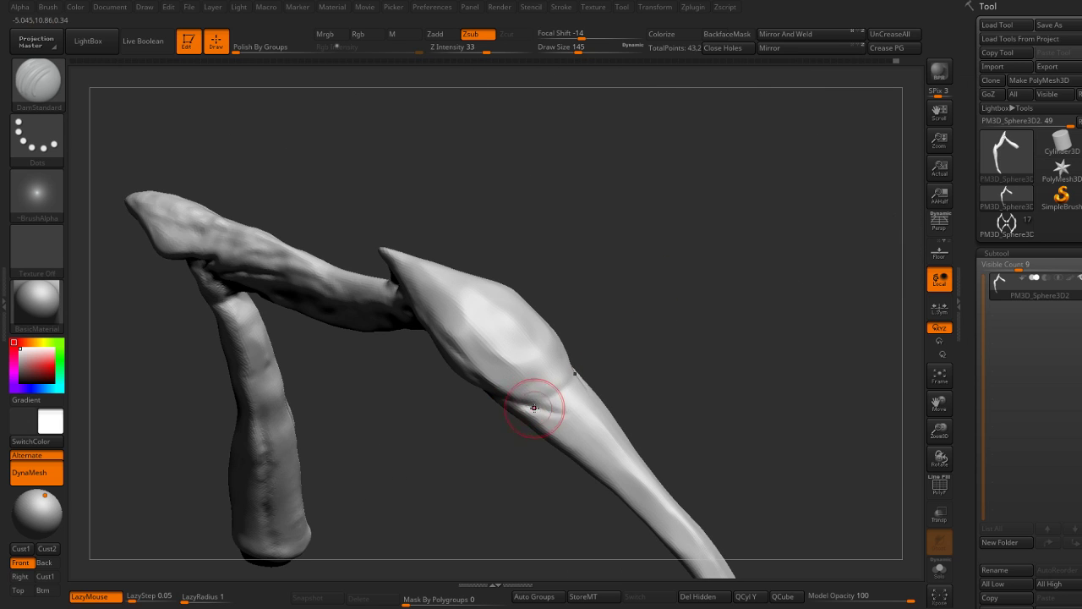
mouse_move(597, 430)
right_down()
mouse_move(619, 399)
mouse_move(584, 420)
right_up()
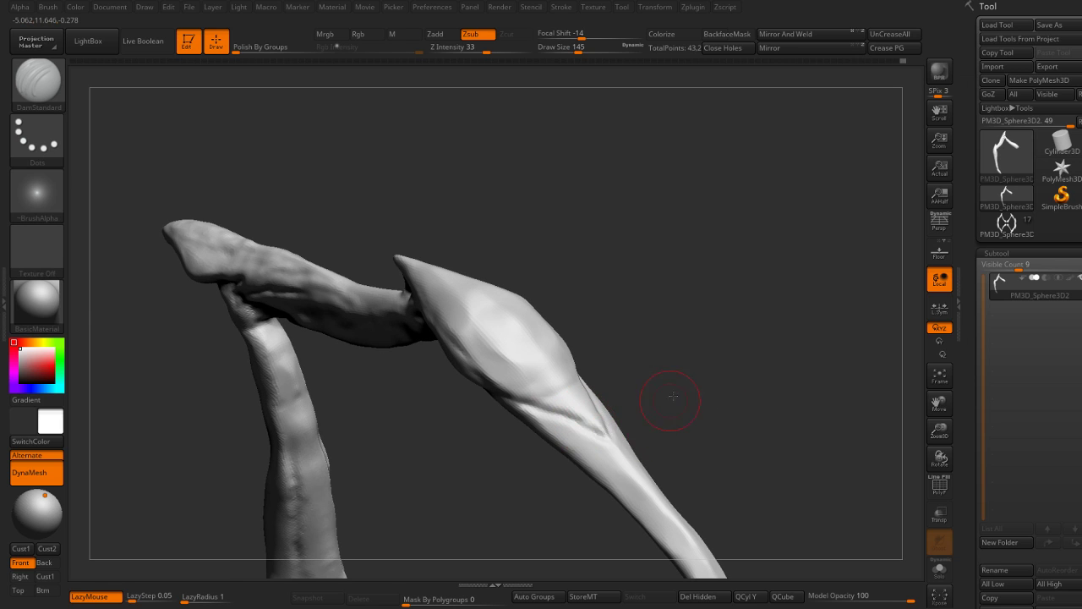
mouse_move(670, 395)
right_down()
mouse_move(683, 357)
mouse_move(623, 398)
right_up()
key(b)
key(c)
key(b)
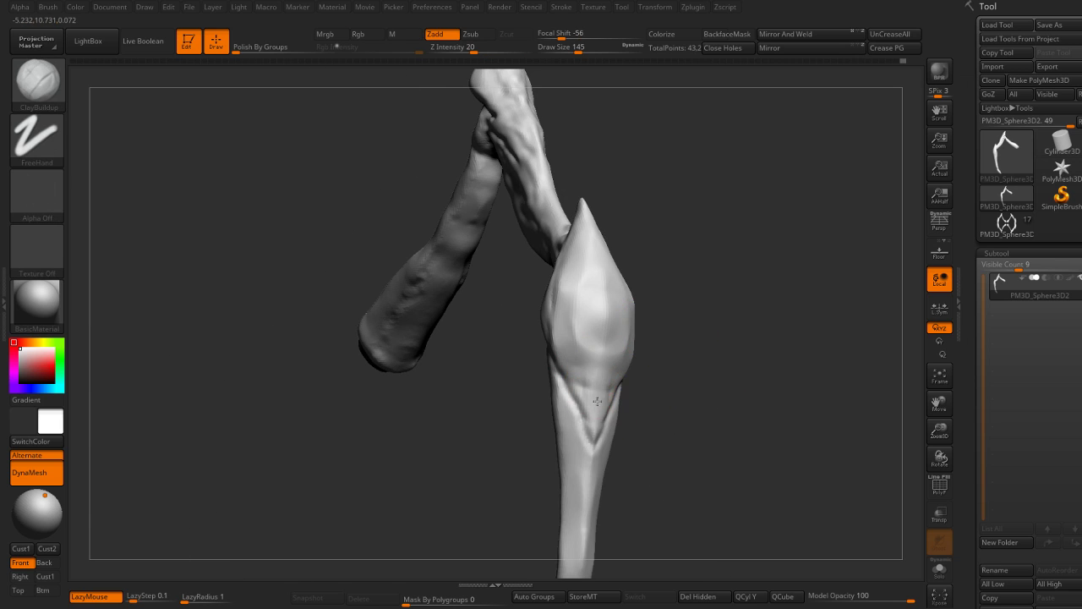
mouse_move(589, 346)
mouse_down()
mouse_move(580, 358)
mouse_move(591, 383)
mouse_up()
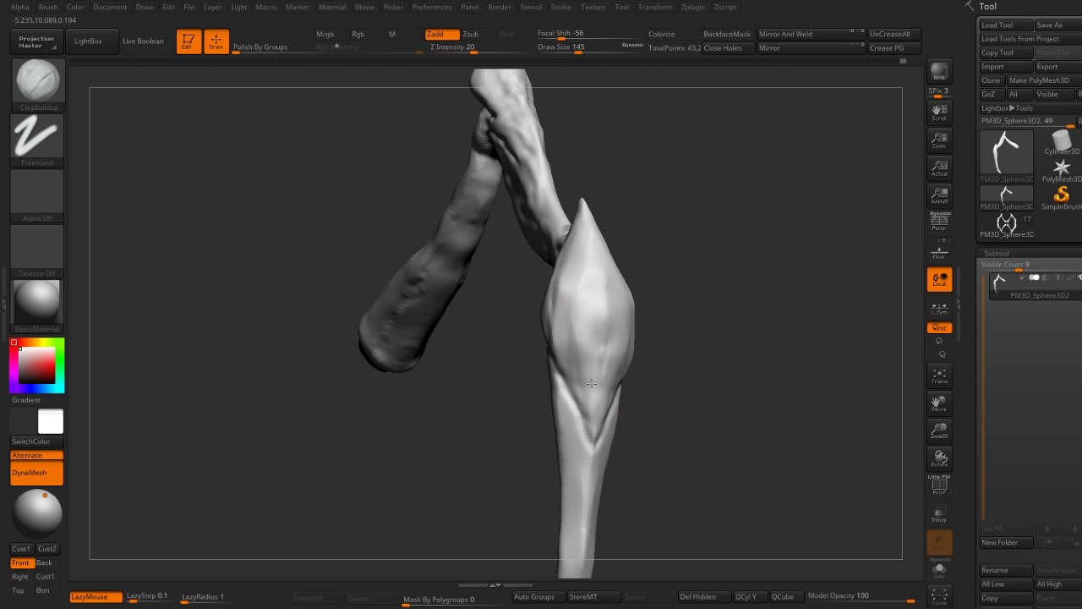
right_drag(592, 351, 591, 329)
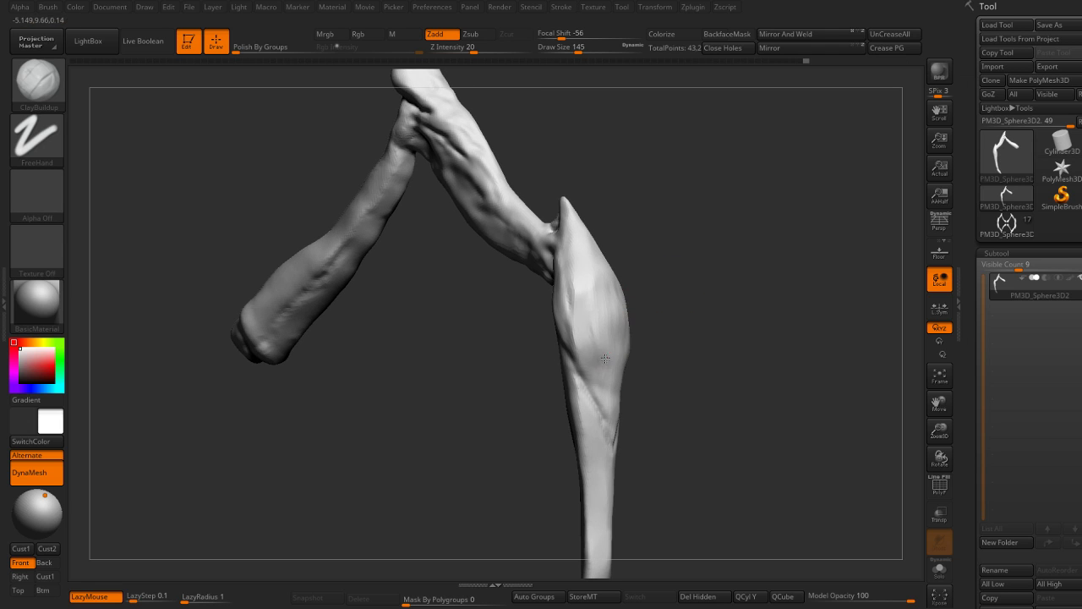
drag(589, 255, 576, 345)
mouse_move(582, 230)
mouse_down()
mouse_move(592, 295)
mouse_move(606, 284)
mouse_move(657, 285)
mouse_up()
Step: Push the knee bulge upward with Move and flatten it with hPolish
key(b)
key(h)
key(p)
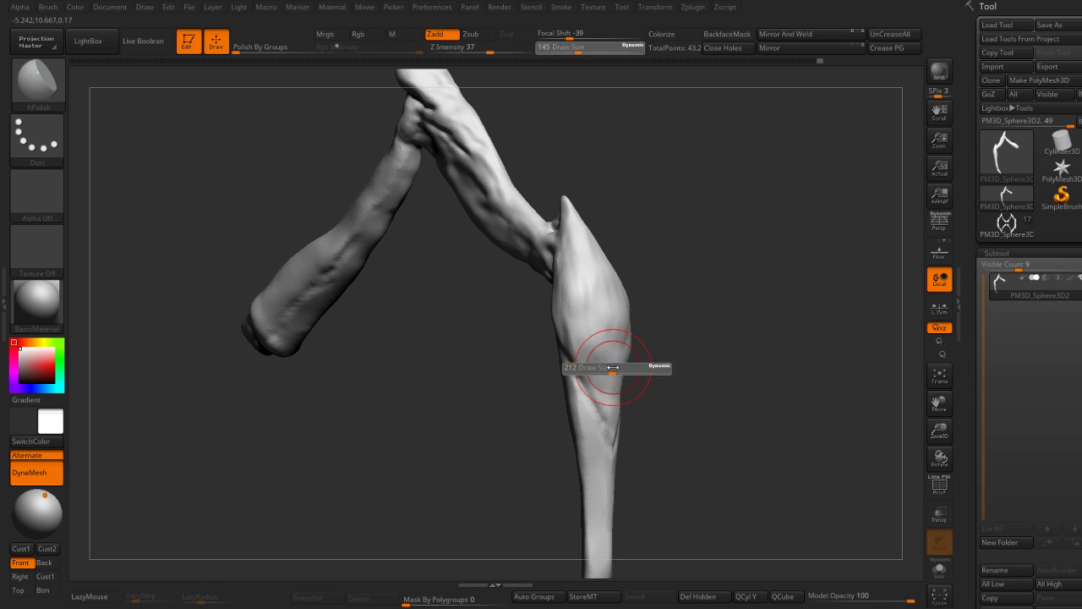
key(b)
key(m)
key(v)
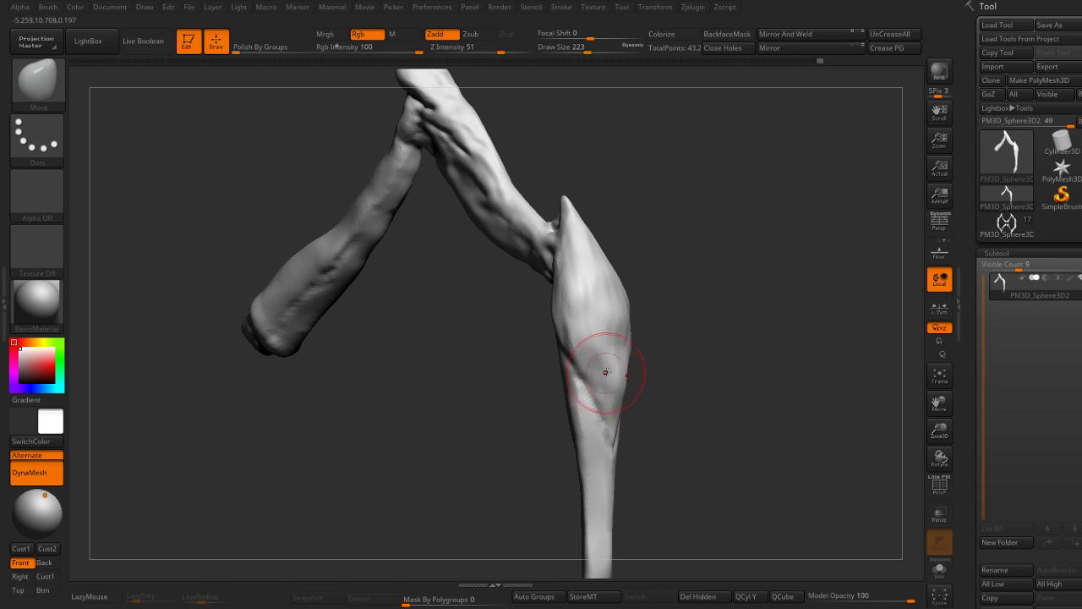
right_drag(604, 363, 616, 314)
drag(629, 338, 620, 286)
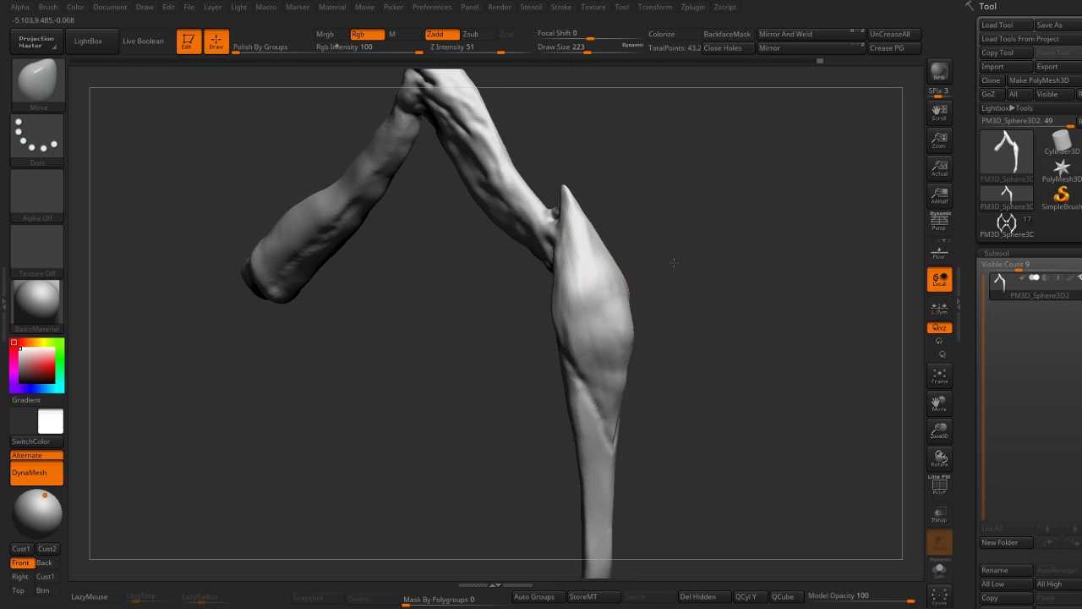
right_drag(674, 263, 633, 333)
key(b)
key(h)
key(p)
right_drag(654, 292, 624, 345)
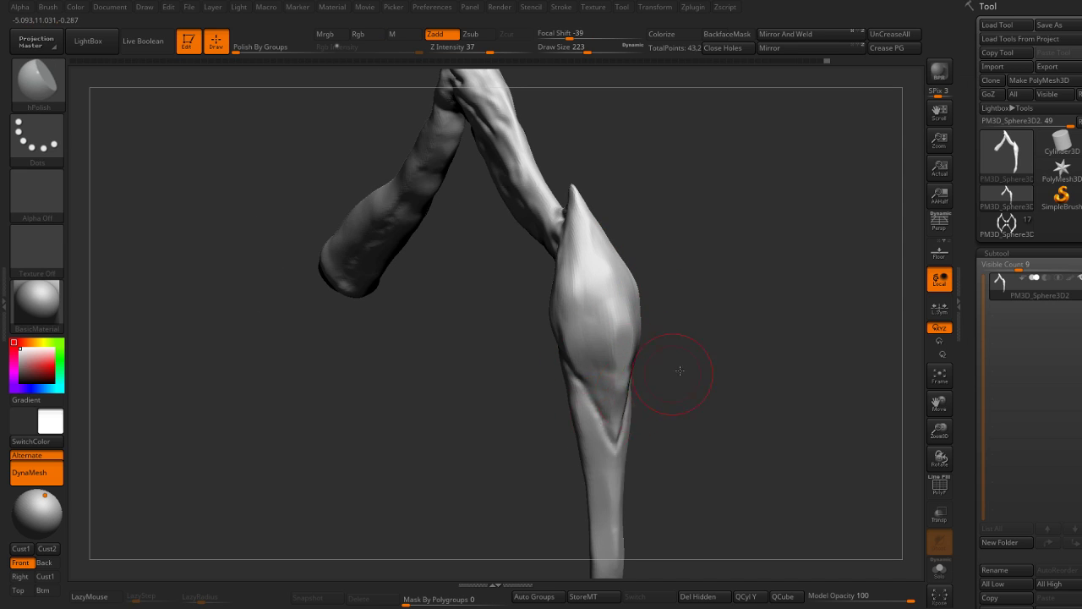
right_drag(680, 370, 563, 337)
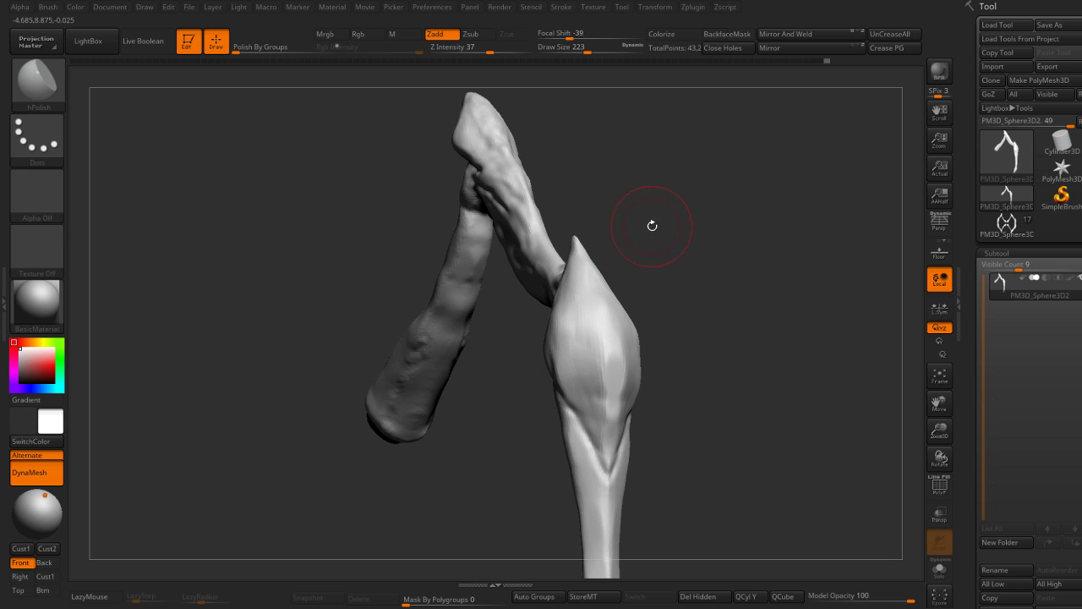
mouse_move(652, 225)
right_down()
mouse_move(556, 314)
mouse_move(628, 302)
mouse_move(560, 302)
right_up()
Step: Refine the leg's left edge and calf below the knee with the Standard brush
key(b)
key(m)
key(v)
key(b)
key(s)
key(t)
key(s)
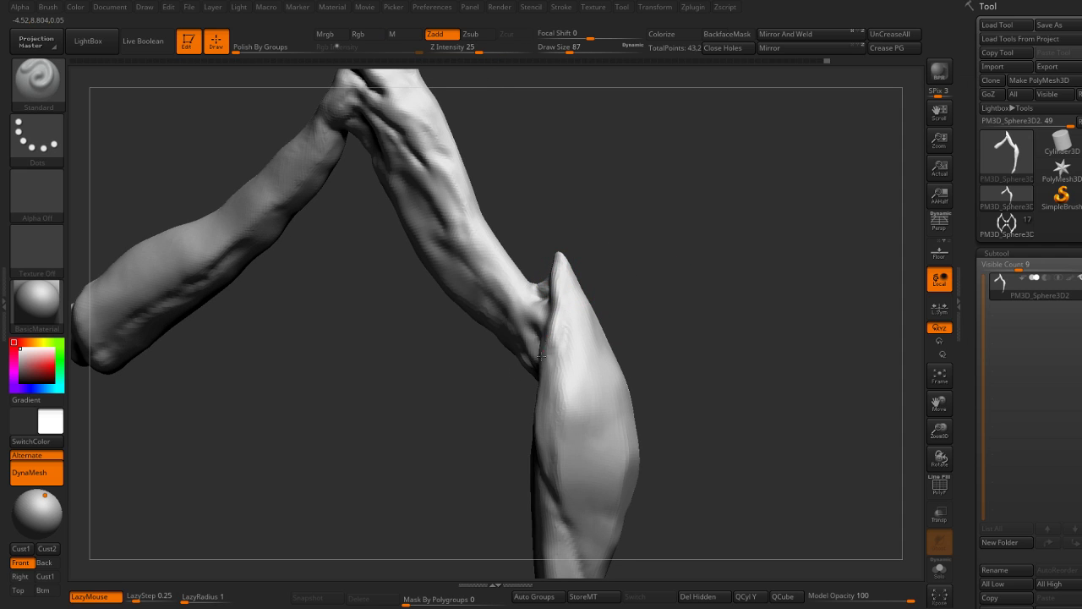
right_drag(542, 356, 567, 344)
mouse_move(555, 391)
right_down()
mouse_move(601, 278)
mouse_move(540, 297)
right_up()
shift+drag(513, 280, 500, 330)
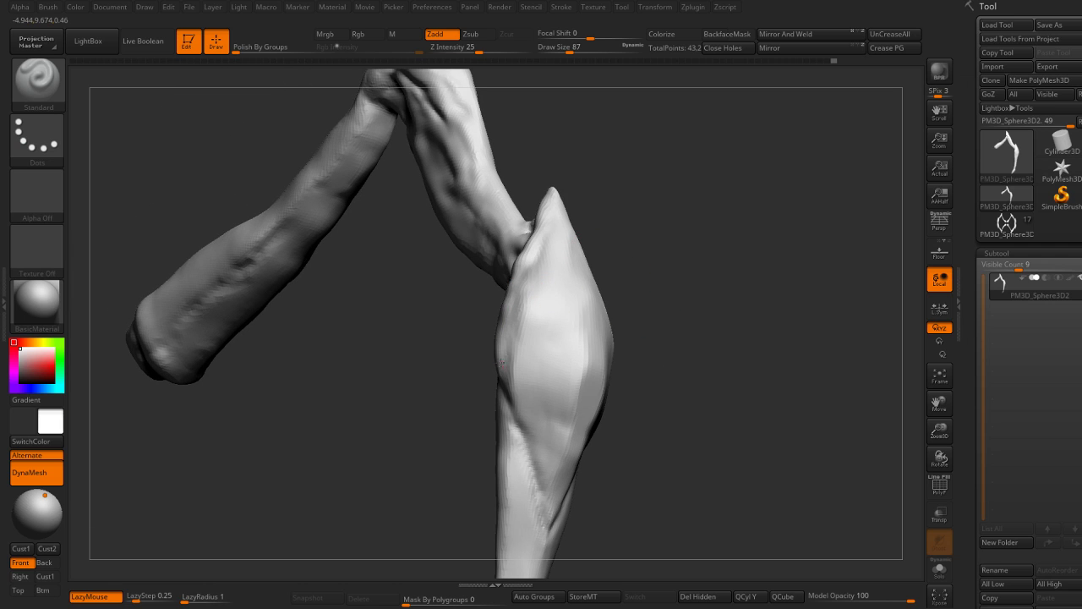
mouse_move(583, 414)
right_down()
mouse_move(633, 394)
mouse_move(539, 368)
right_up()
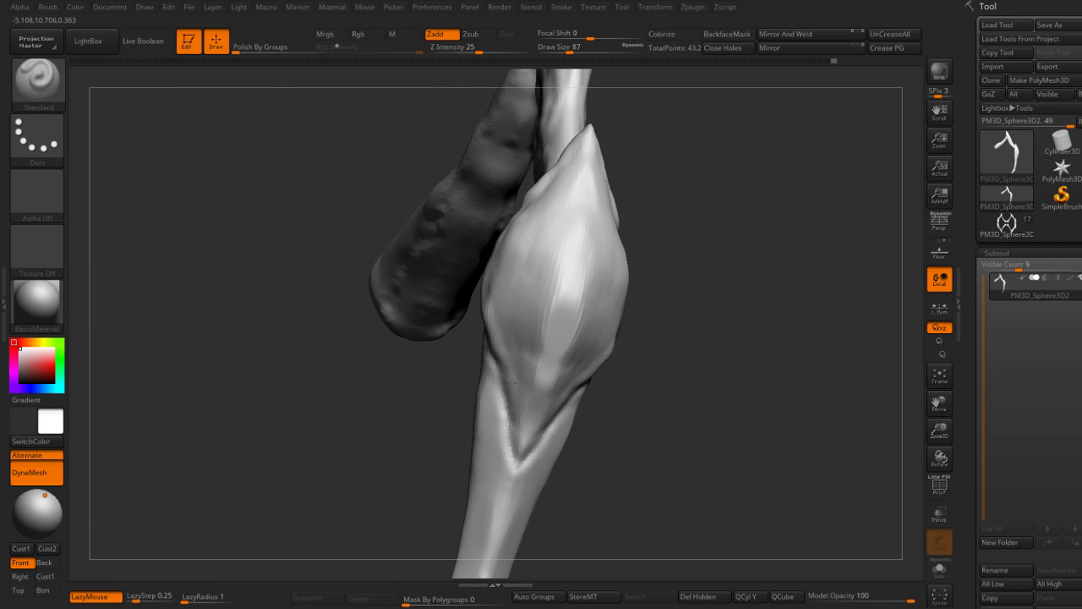
Step: Reshape the V crease tip and deepen the crease on both sides
drag(512, 381, 515, 400)
drag(517, 443, 517, 432)
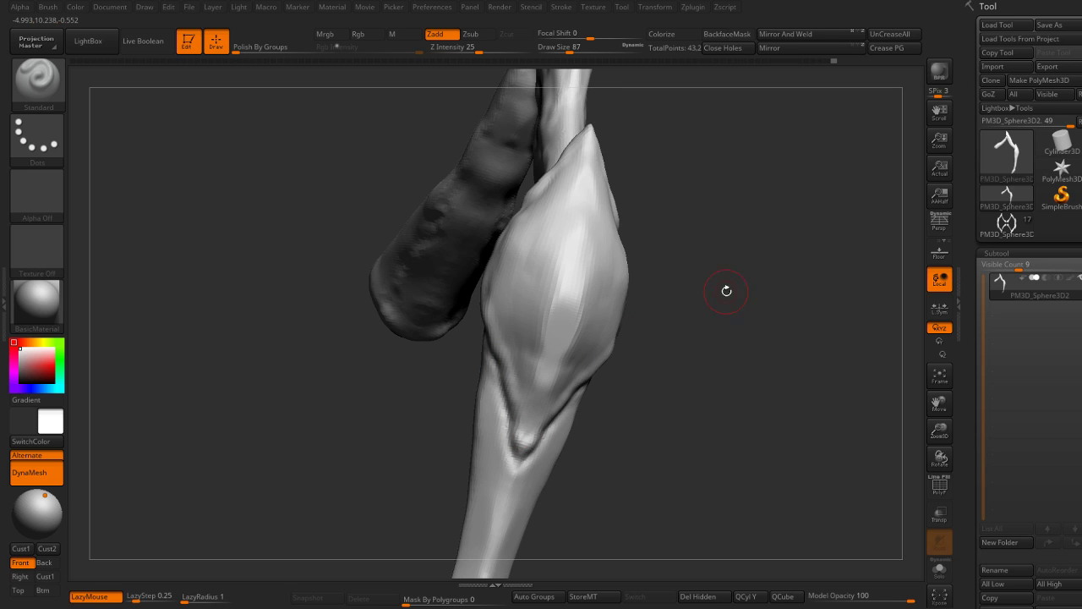
shift+right_drag(727, 290, 685, 355)
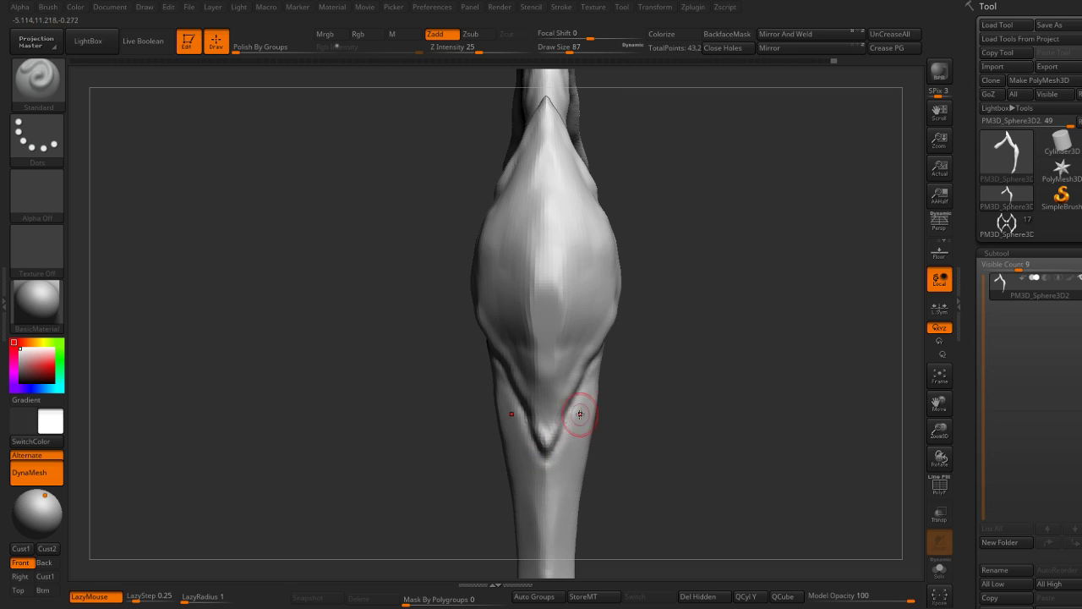
drag(556, 422, 578, 364)
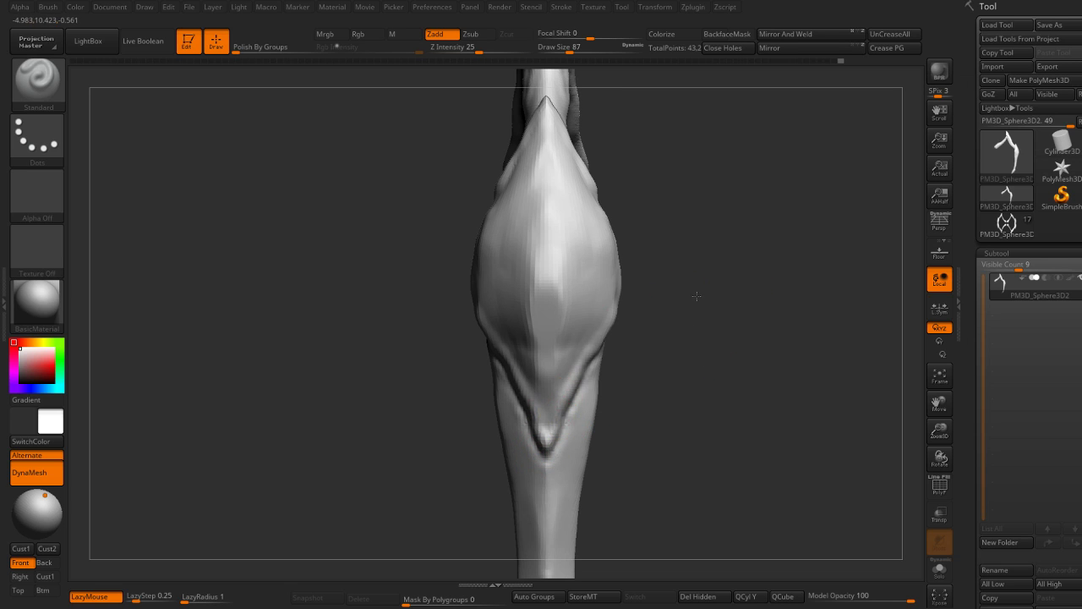
mouse_move(697, 296)
mouse_down()
mouse_move(580, 415)
mouse_move(540, 318)
mouse_up()
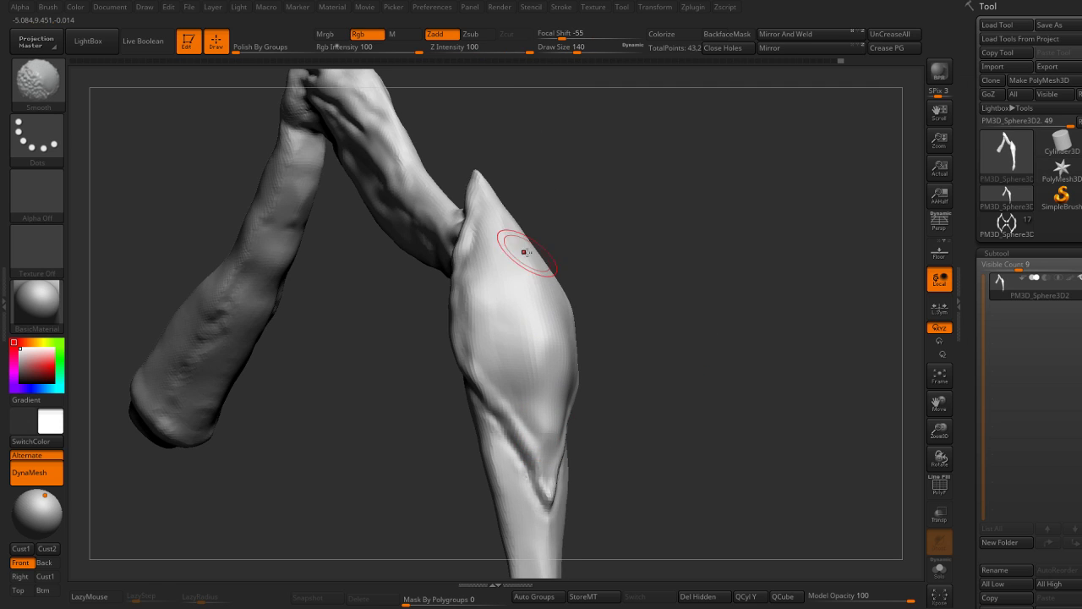
drag(525, 252, 621, 193)
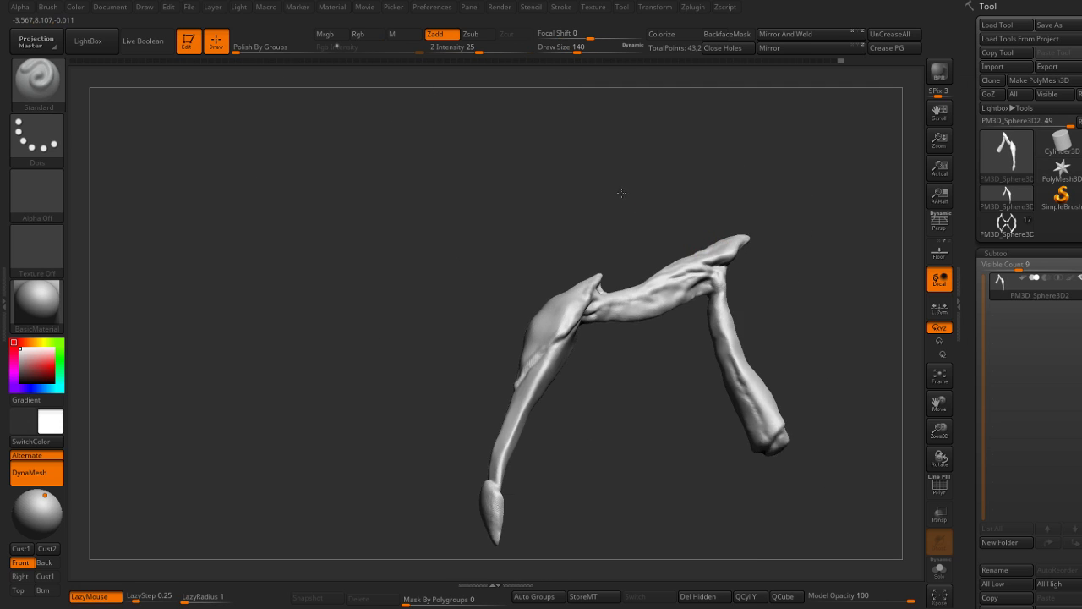
mouse_move(623, 307)
mouse_down()
mouse_move(661, 338)
mouse_move(677, 310)
mouse_up()
Step: Carve strokes near the knee with DamStandard
key(b)
key(d)
key(s)
drag(684, 256, 551, 242)
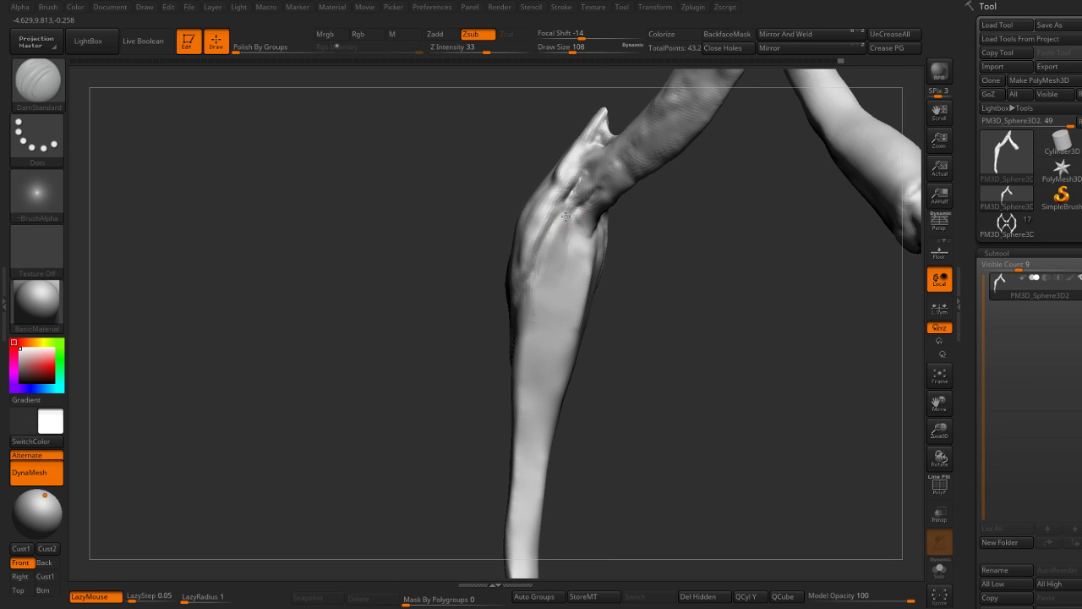
mouse_move(630, 235)
mouse_down()
mouse_move(565, 225)
mouse_move(602, 269)
mouse_up()
Step: Set the Standard brush to size 136 and frame the leg in view
key(b)
key(s)
key(t)
key(s)
mouse_move(667, 358)
mouse_down()
mouse_move(698, 365)
mouse_move(685, 300)
mouse_move(676, 394)
mouse_up()
key(f)
Step: Pull the shin contour downward with Move and smooth the shin surface
key(b)
key(m)
key(v)
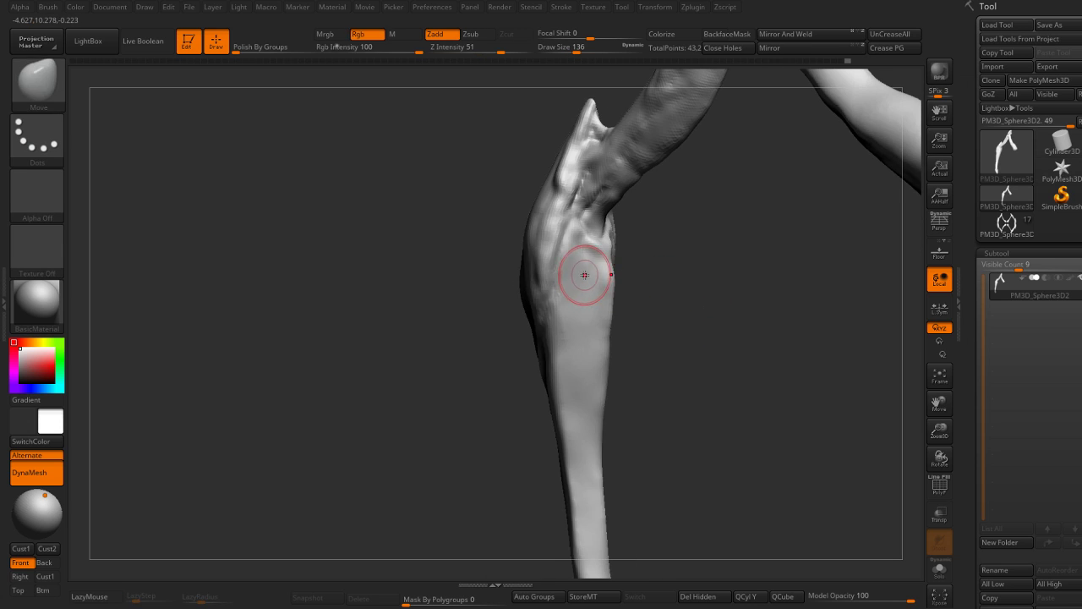
drag(598, 257, 602, 327)
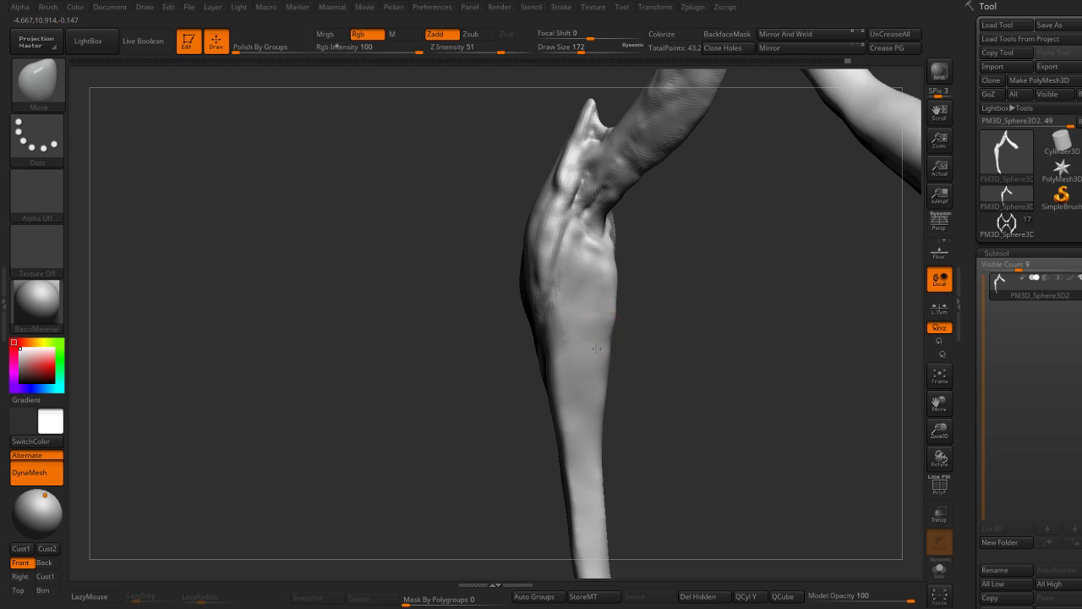
mouse_move(643, 397)
alt+mouse_down()
mouse_move(658, 389)
mouse_move(645, 381)
mouse_move(633, 398)
mouse_move(617, 342)
mouse_move(600, 337)
alt+mouse_up()
mouse_move(550, 389)
mouse_down()
mouse_move(587, 366)
mouse_move(556, 380)
mouse_up()
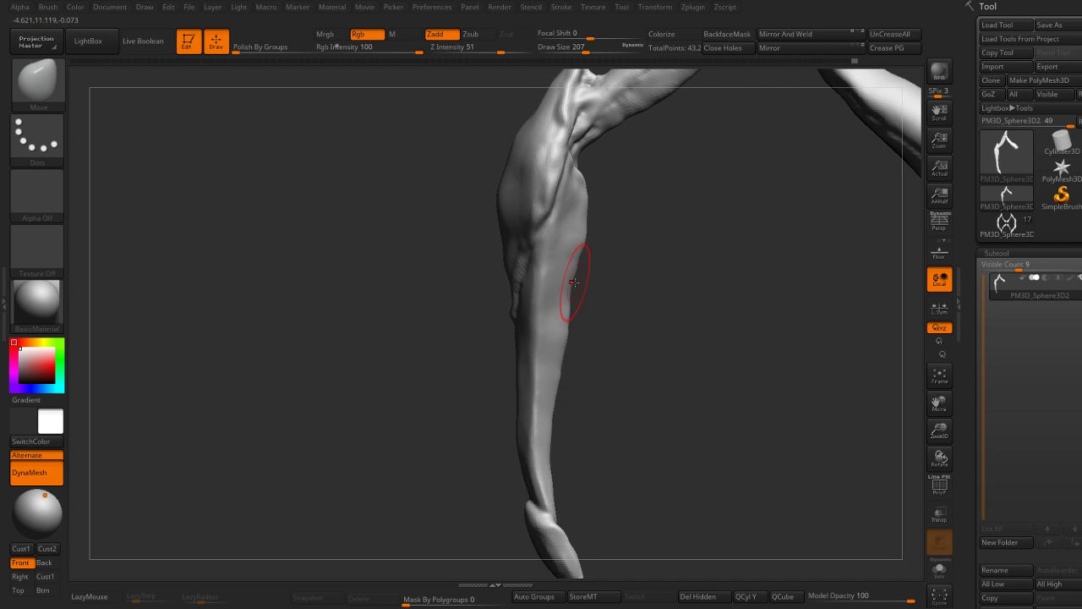
shift+drag(581, 242, 561, 340)
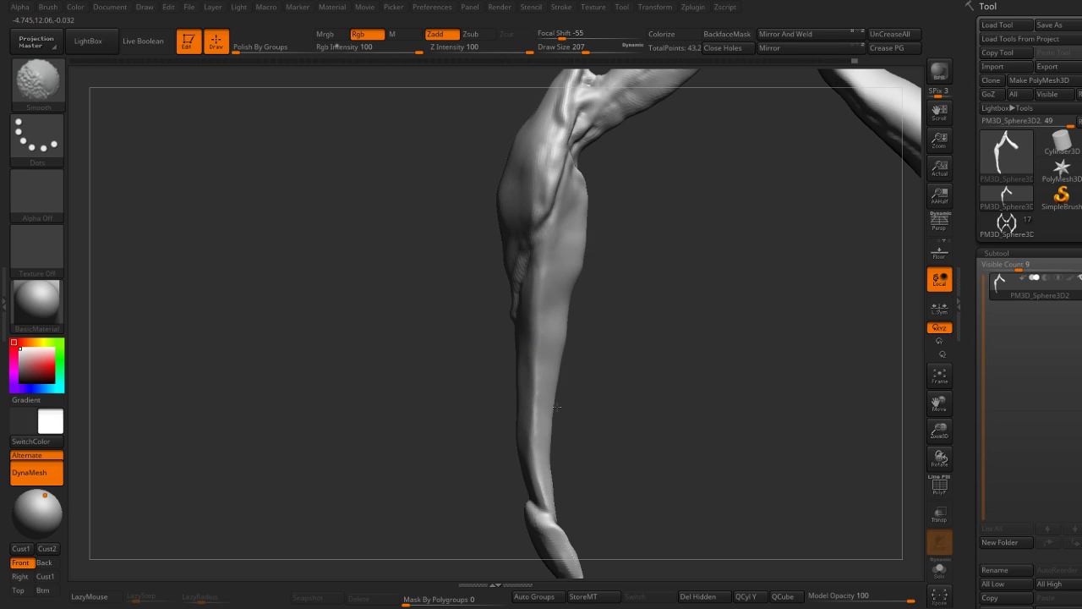
mouse_move(556, 407)
mouse_down()
mouse_move(575, 324)
mouse_move(544, 398)
mouse_move(552, 430)
mouse_up()
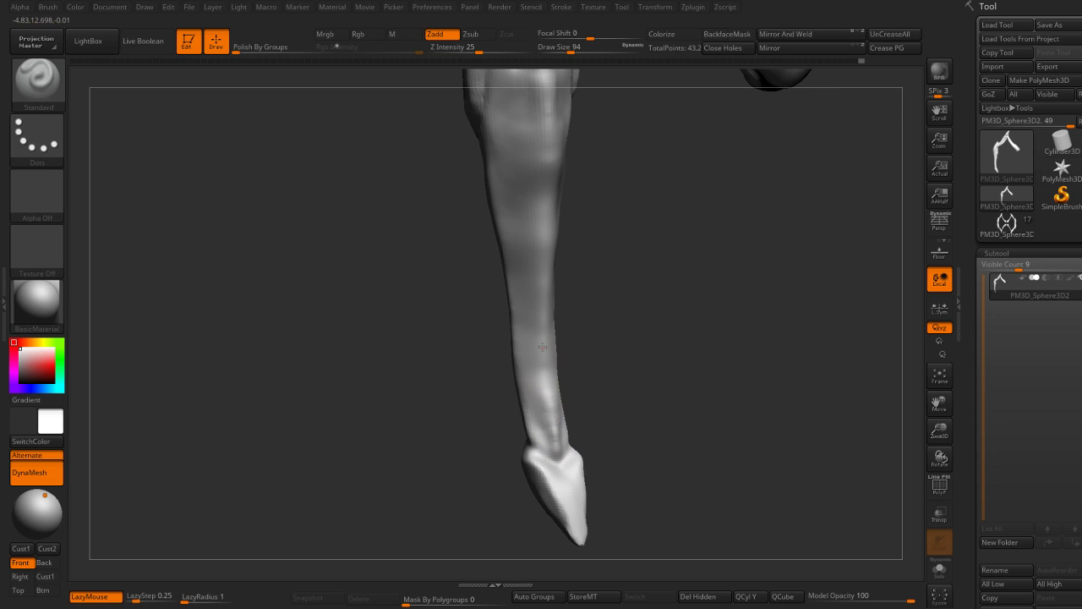
Step: Turn the leg to a straight front view and pick the crease-sculpting brush
drag(555, 288, 552, 346)
shift+drag(548, 249, 535, 263)
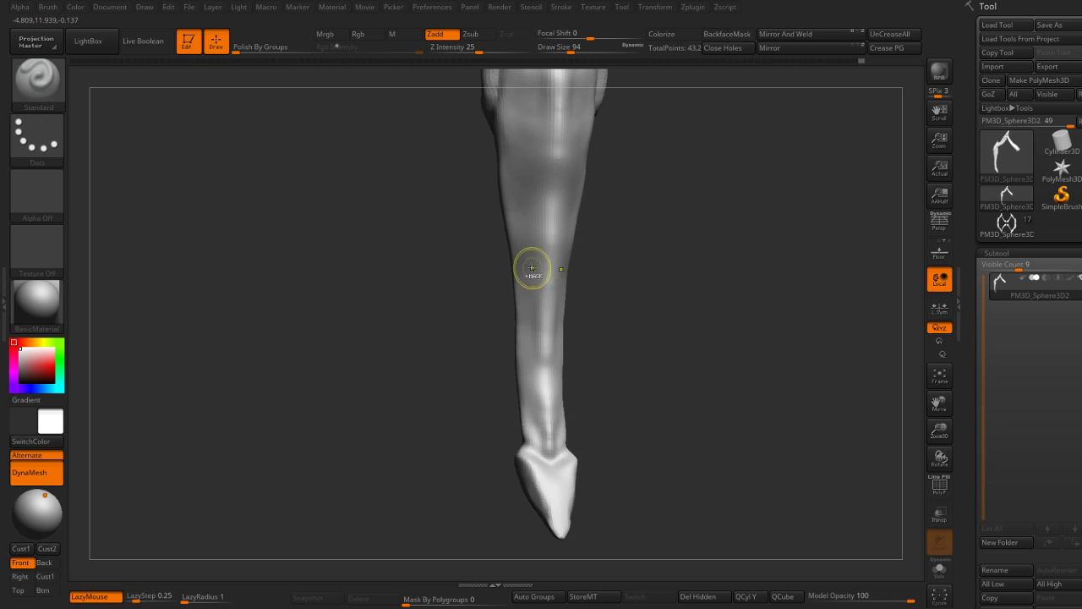
mouse_move(550, 365)
mouse_down()
mouse_move(541, 428)
mouse_move(621, 390)
mouse_up()
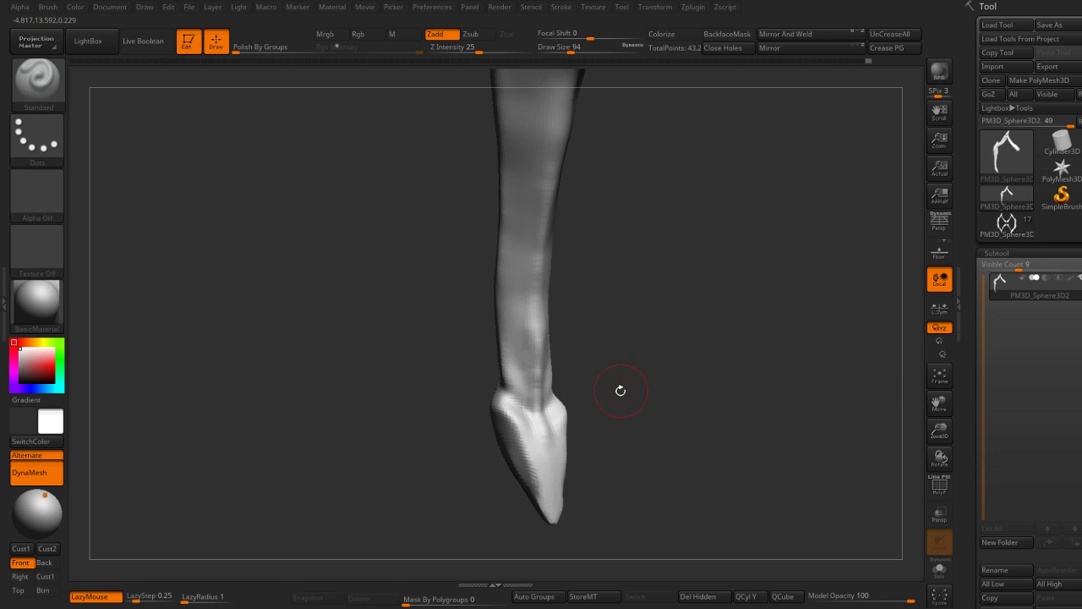
mouse_move(569, 441)
mouse_down()
mouse_move(553, 469)
mouse_move(564, 410)
mouse_move(516, 380)
mouse_move(509, 395)
mouse_move(541, 440)
mouse_up()
key(b)
key(d)
key(s)
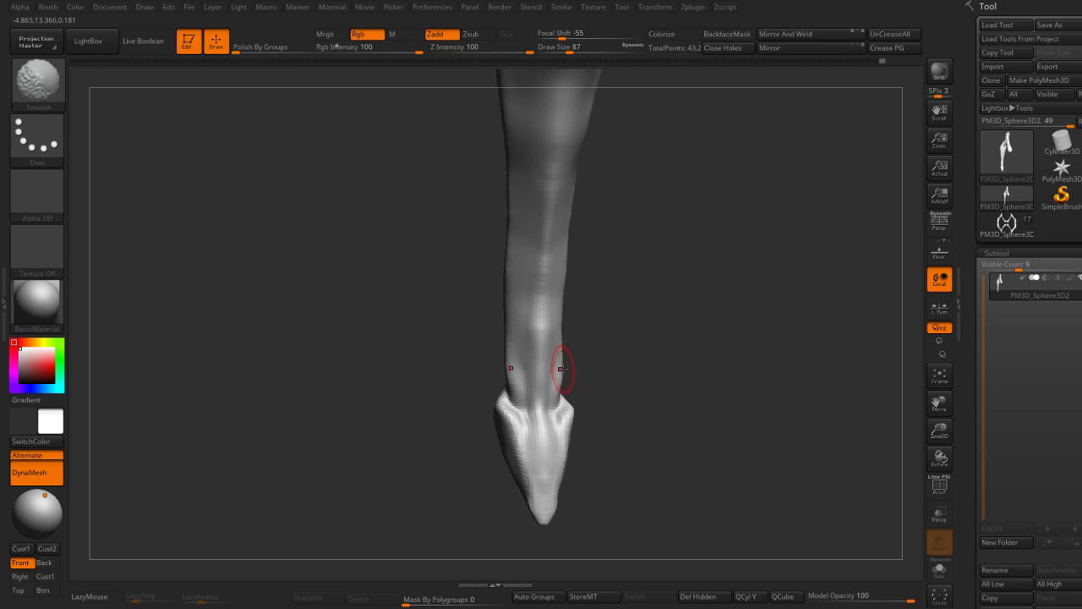
Step: Build clay ridges on the lower and mid-shin, adding a bulge and diagonal upper-shin creases
drag(561, 368, 533, 364)
drag(545, 327, 534, 367)
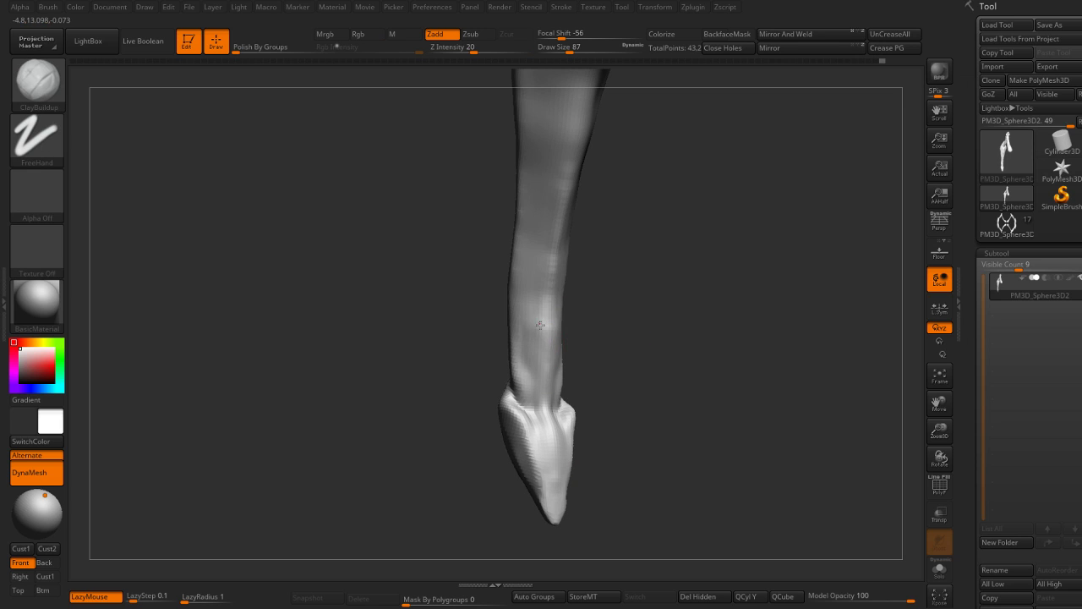
mouse_move(524, 297)
mouse_down()
mouse_move(541, 359)
mouse_move(570, 369)
mouse_up()
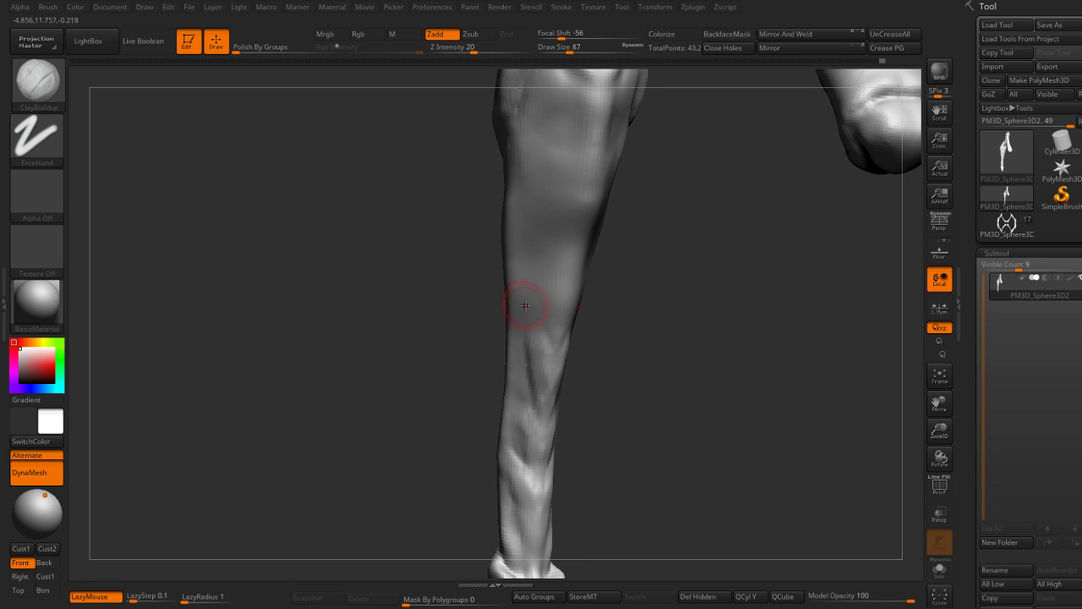
drag(555, 324, 571, 305)
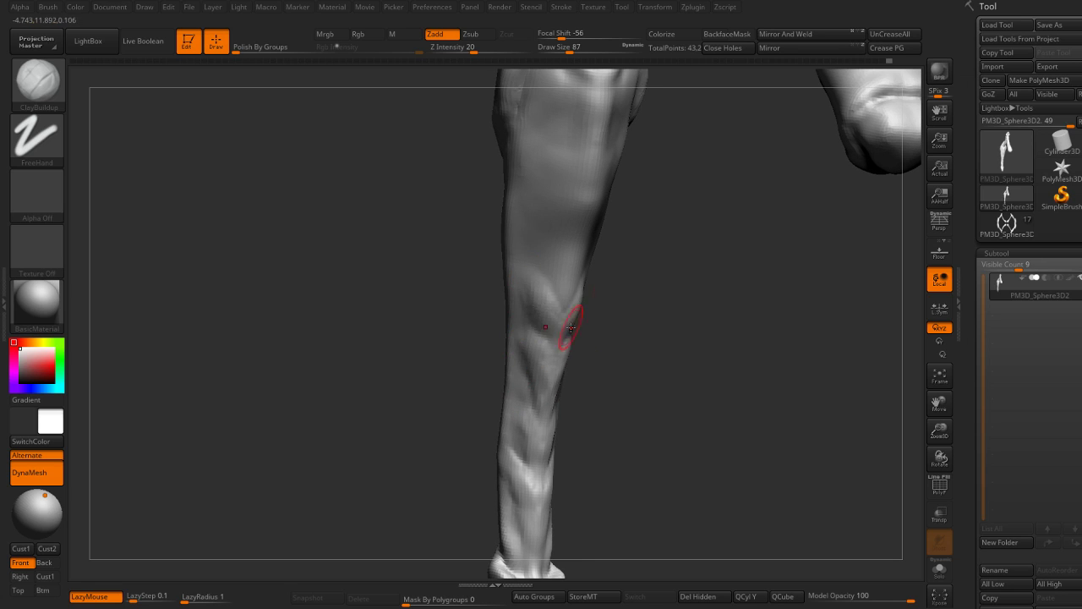
drag(604, 338, 634, 373)
mouse_move(542, 347)
mouse_down()
mouse_move(538, 327)
mouse_move(651, 350)
mouse_move(561, 347)
mouse_move(569, 315)
mouse_move(590, 301)
mouse_move(558, 199)
mouse_up()
mouse_move(575, 250)
mouse_down()
mouse_move(640, 267)
mouse_move(609, 288)
mouse_move(587, 278)
mouse_move(624, 295)
mouse_move(580, 428)
mouse_up()
key(s)
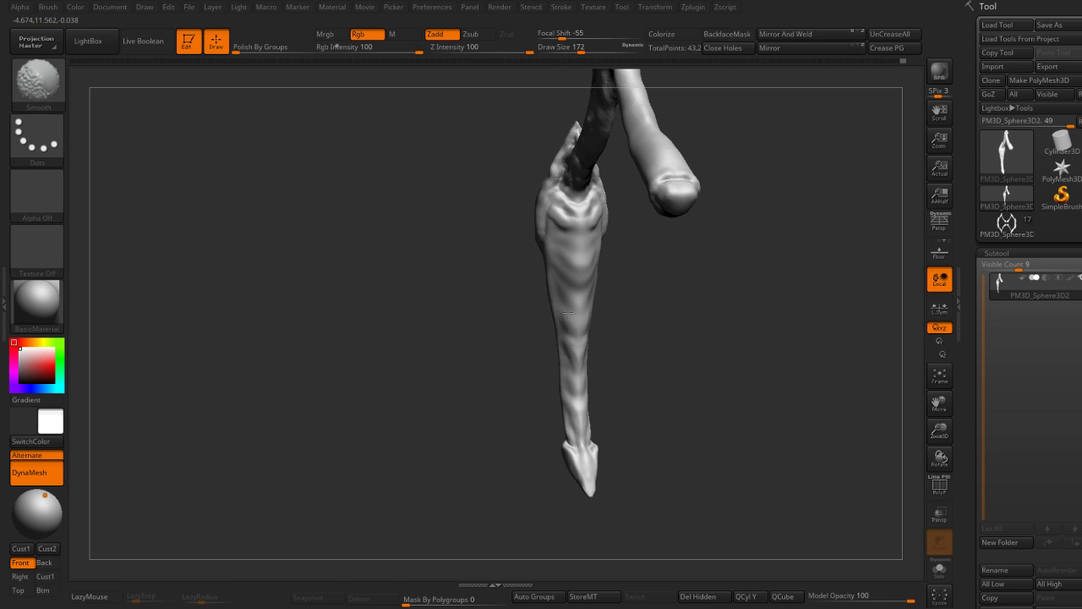
Step: Rotate the leg to inspect the joint and set the brush size to 87
mouse_move(645, 408)
alt+mouse_down()
mouse_move(643, 350)
mouse_move(577, 357)
mouse_move(578, 369)
alt+mouse_up()
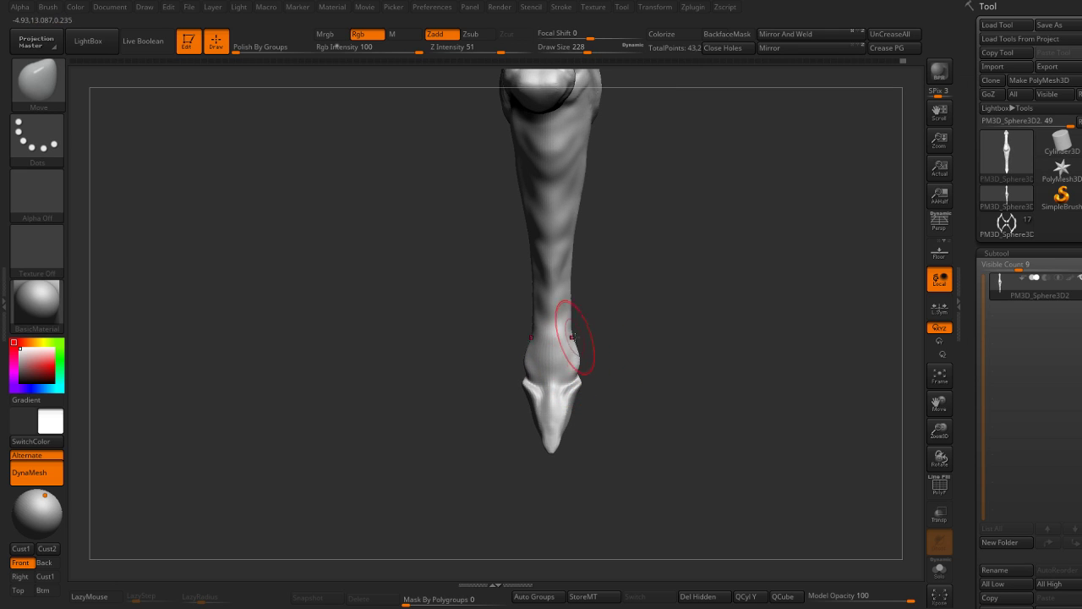
mouse_move(578, 310)
mouse_down()
mouse_move(583, 221)
mouse_move(628, 208)
mouse_move(623, 240)
mouse_move(583, 237)
mouse_move(573, 301)
mouse_move(635, 249)
mouse_move(590, 375)
mouse_up()
key(s)
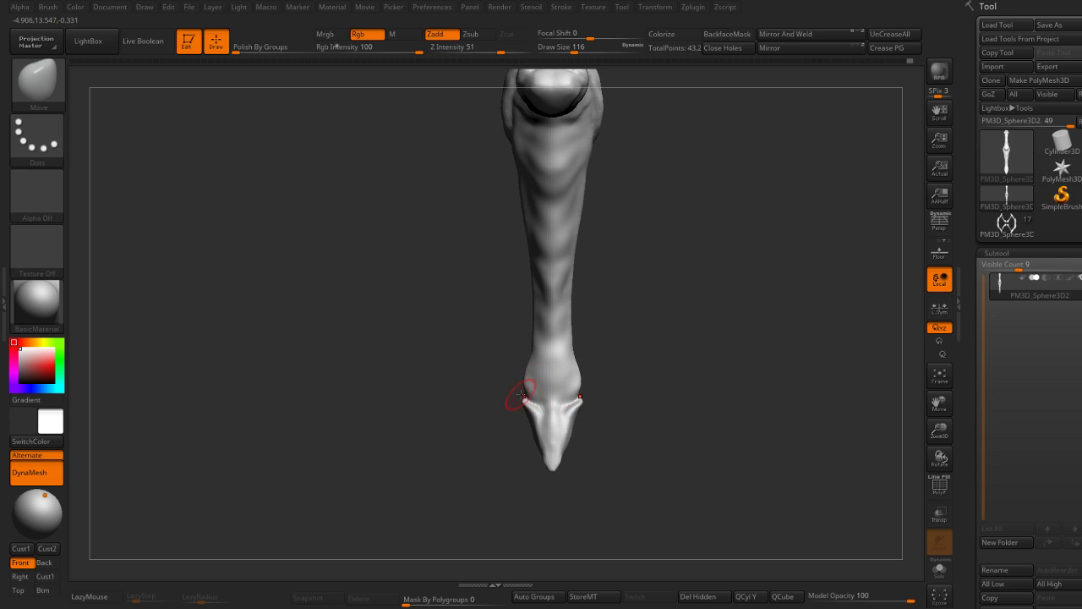
mouse_move(616, 265)
mouse_down()
mouse_move(626, 295)
mouse_move(626, 255)
mouse_up()
key(s)
click(616, 251)
key(s)
click(568, 222)
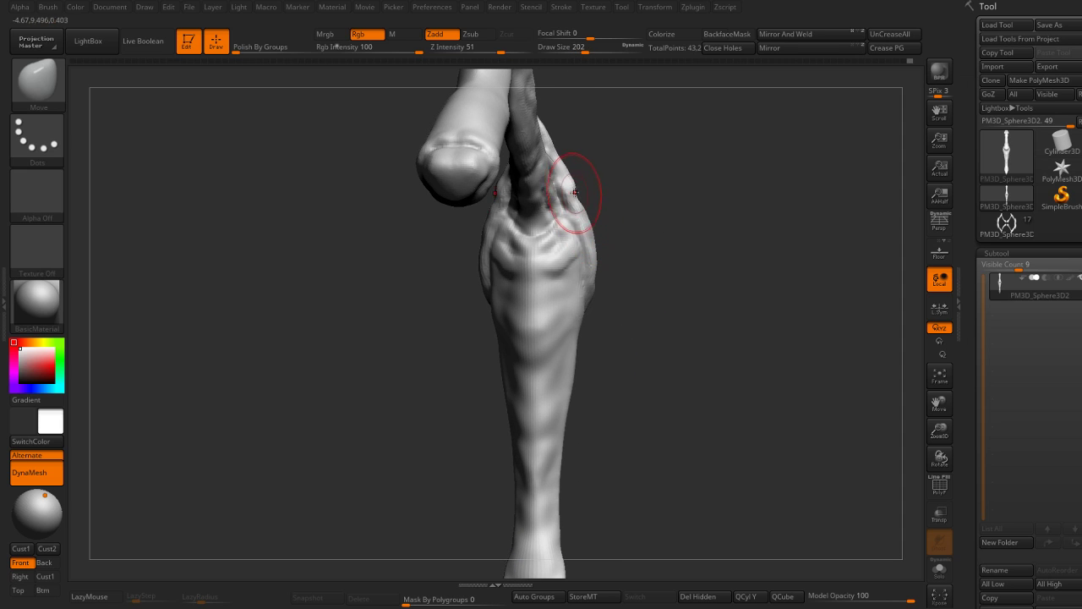
key(s)
click(571, 192)
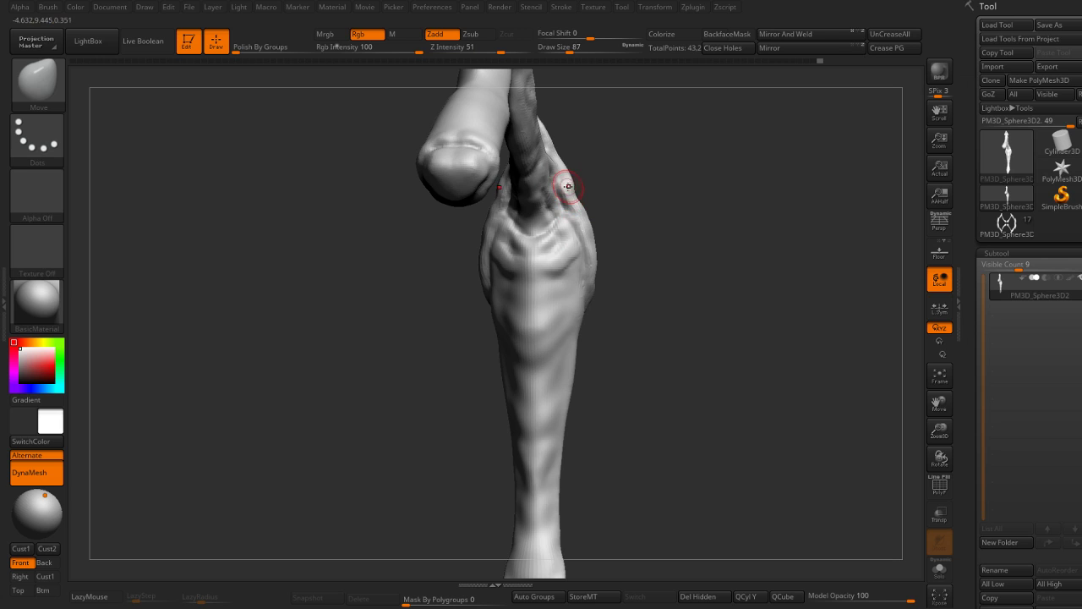
Step: Nudge the joint surface symmetrically, then reframe toward the hoof with brush size 80
drag(568, 186, 610, 179)
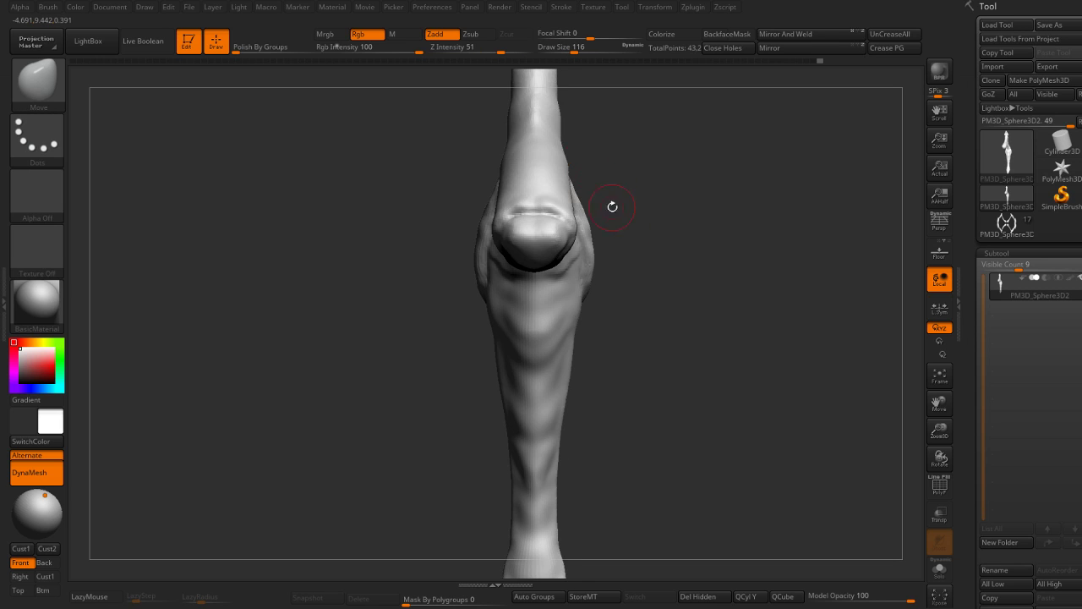
alt+drag(642, 338, 631, 132)
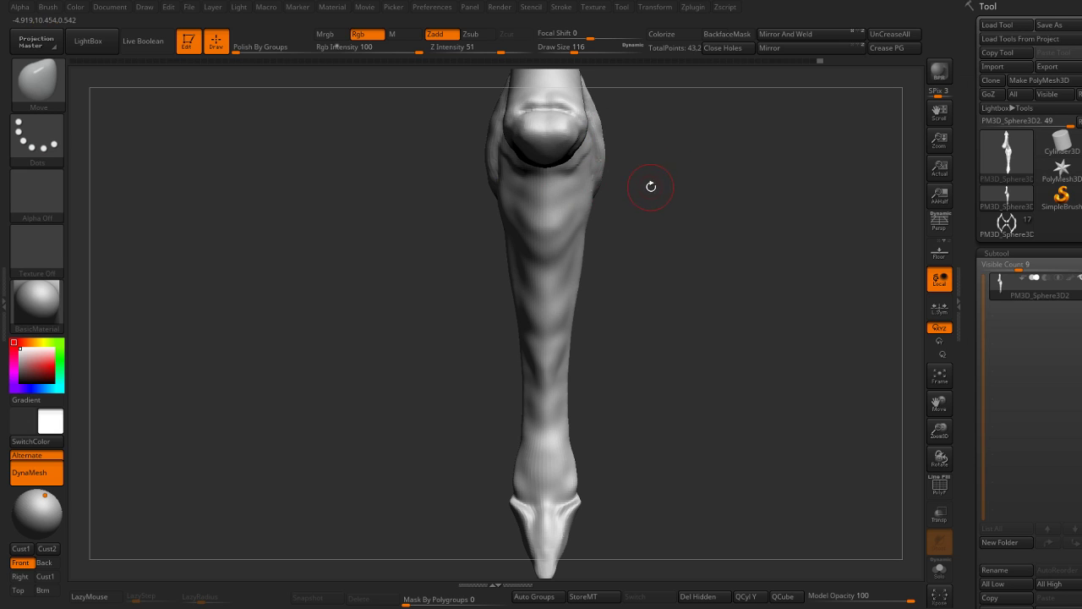
alt+drag(634, 340, 605, 270)
key(s)
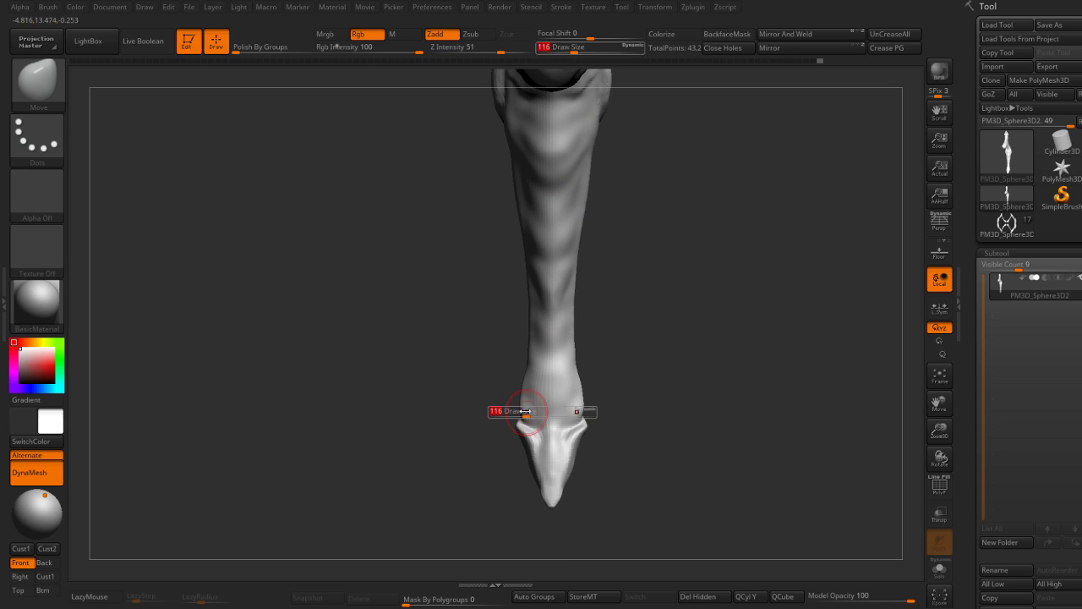
mouse_move(508, 411)
mouse_down()
mouse_move(630, 390)
mouse_move(633, 355)
mouse_move(612, 338)
mouse_up()
Step: Set draw size 197 and polish the groove along the calf with hPolish
key(s)
drag(626, 244, 636, 245)
drag(636, 253, 628, 271)
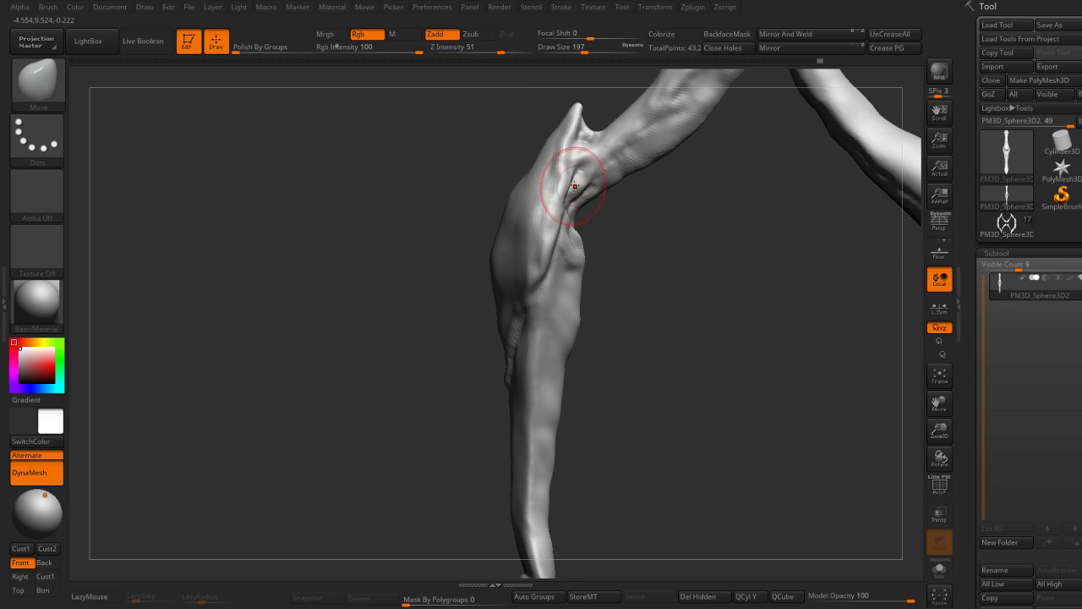
drag(533, 152, 539, 142)
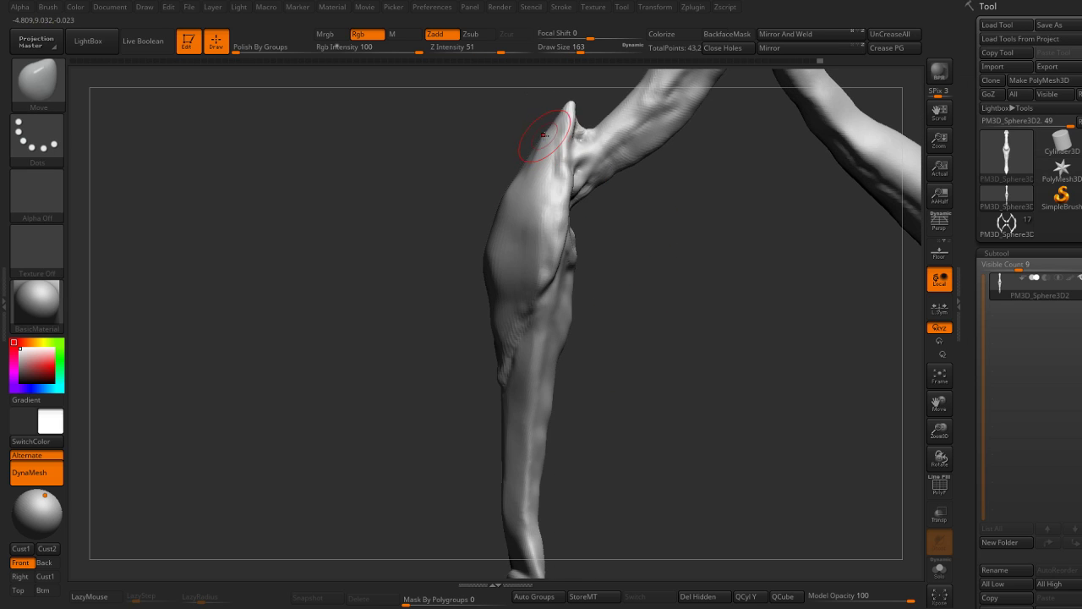
key(b)
key(h)
key(p)
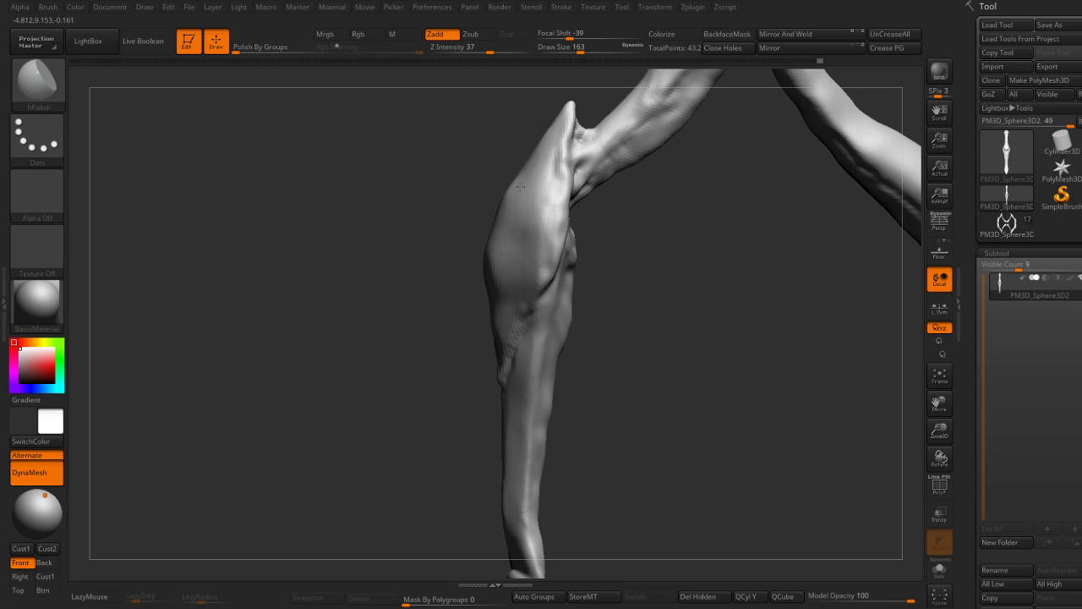
drag(502, 193, 499, 172)
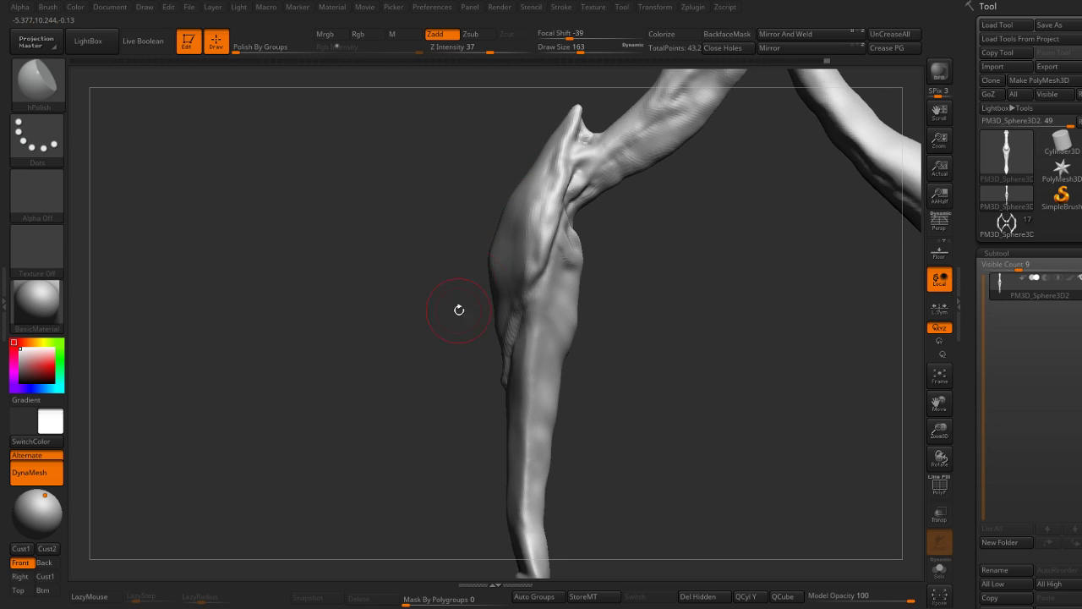
drag(460, 310, 536, 225)
drag(505, 276, 482, 326)
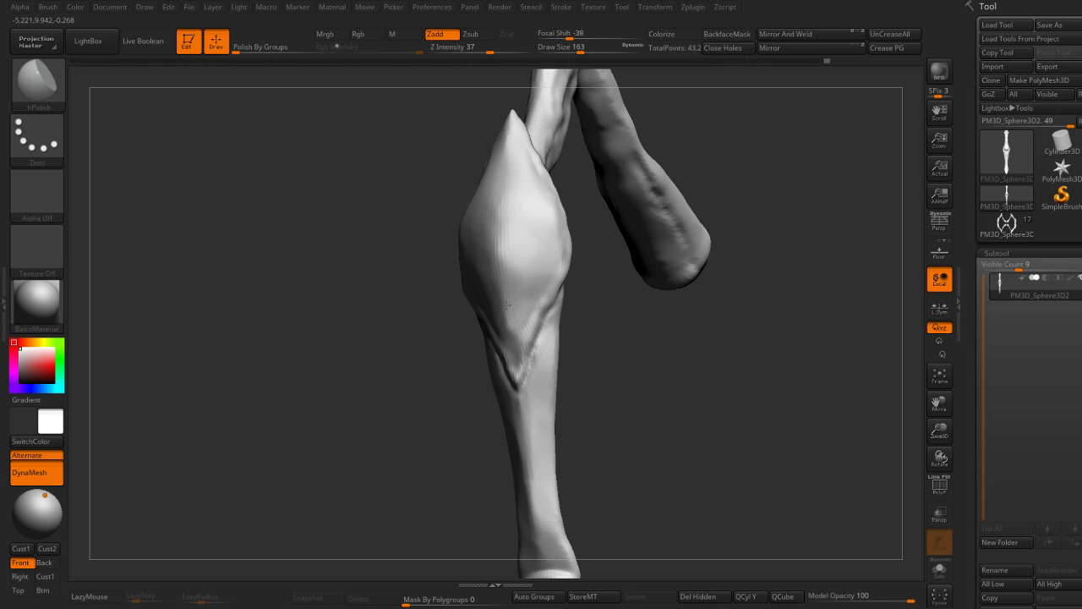
mouse_move(513, 349)
mouse_down()
mouse_move(521, 329)
mouse_move(530, 338)
mouse_up()
Step: Smooth the calf, then lightly sculpt and sharpen the crease line with the Standard brush
key(shift)
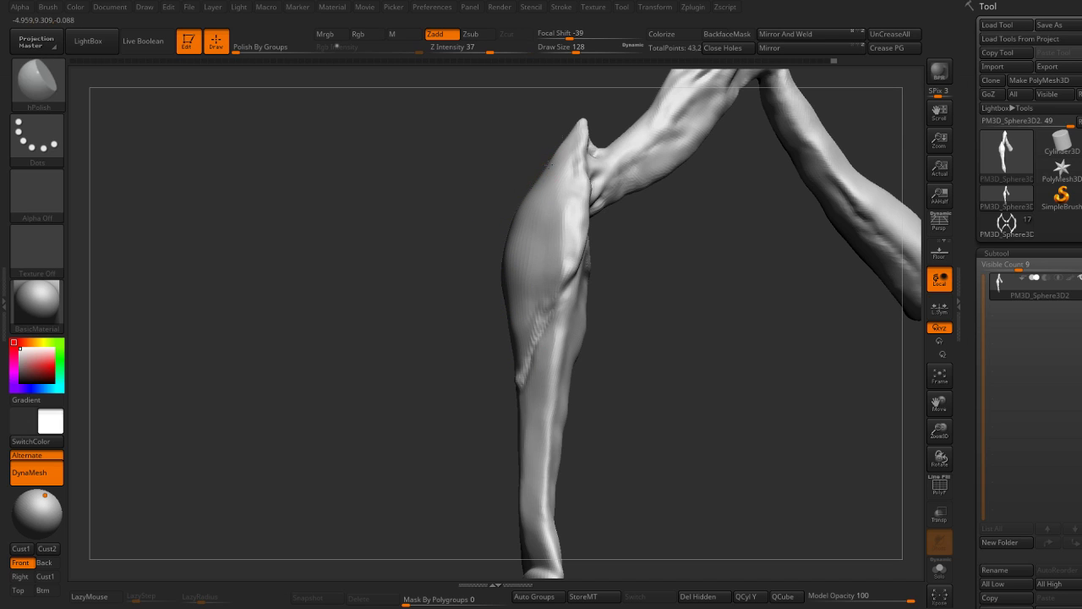
drag(558, 127, 503, 204)
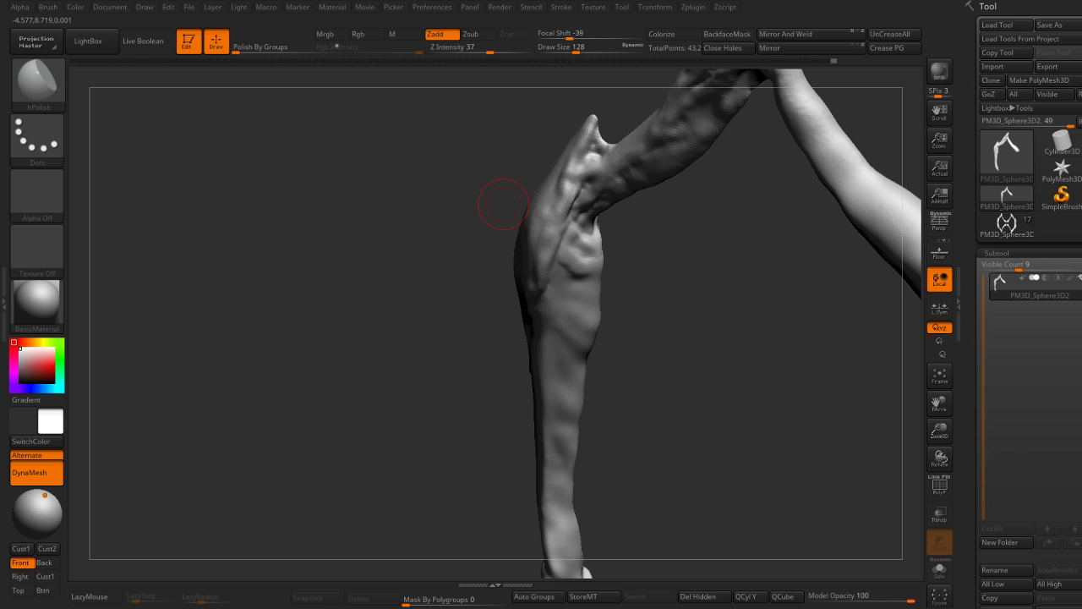
mouse_move(592, 248)
right_down()
mouse_move(626, 297)
mouse_move(648, 259)
mouse_move(631, 211)
right_up()
key(b)
key(s)
key(t)
key(s)
drag(553, 132, 558, 131)
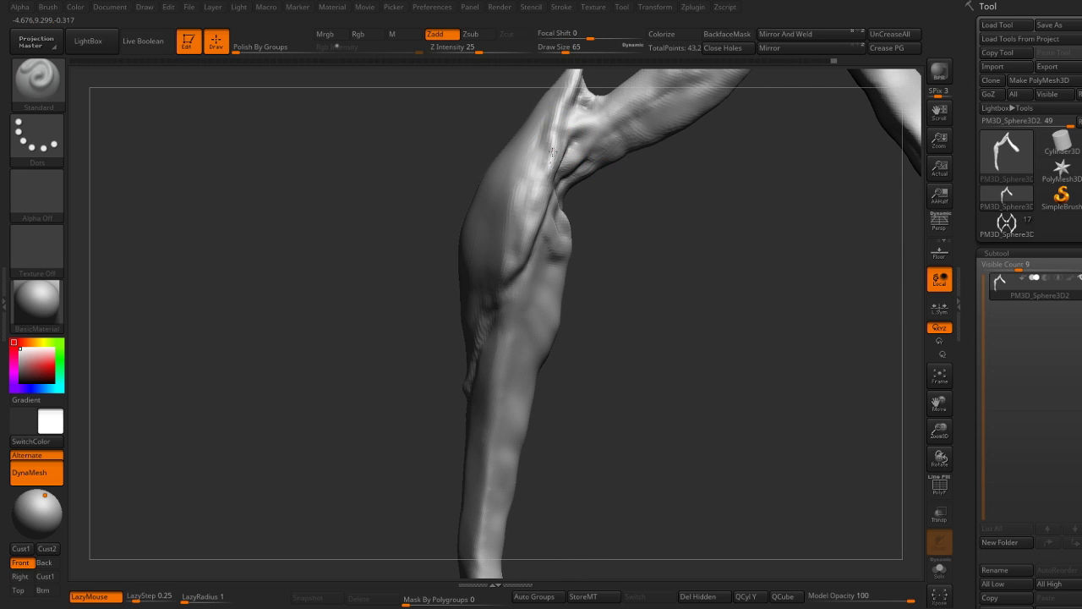
drag(527, 181, 552, 169)
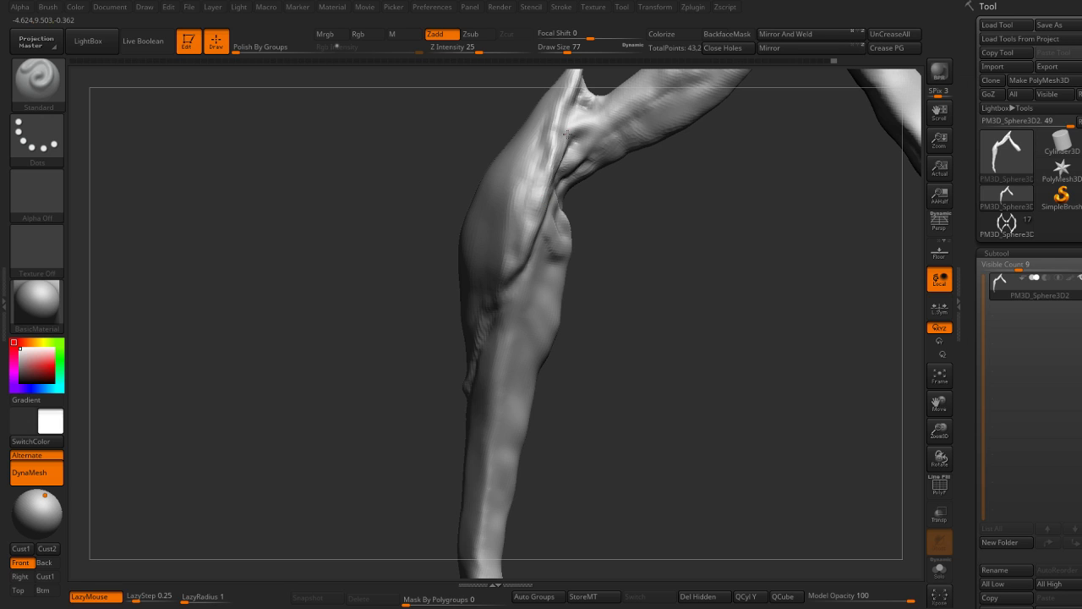
Step: Bring the second limb into view and smooth its surface
right_drag(655, 246, 557, 203)
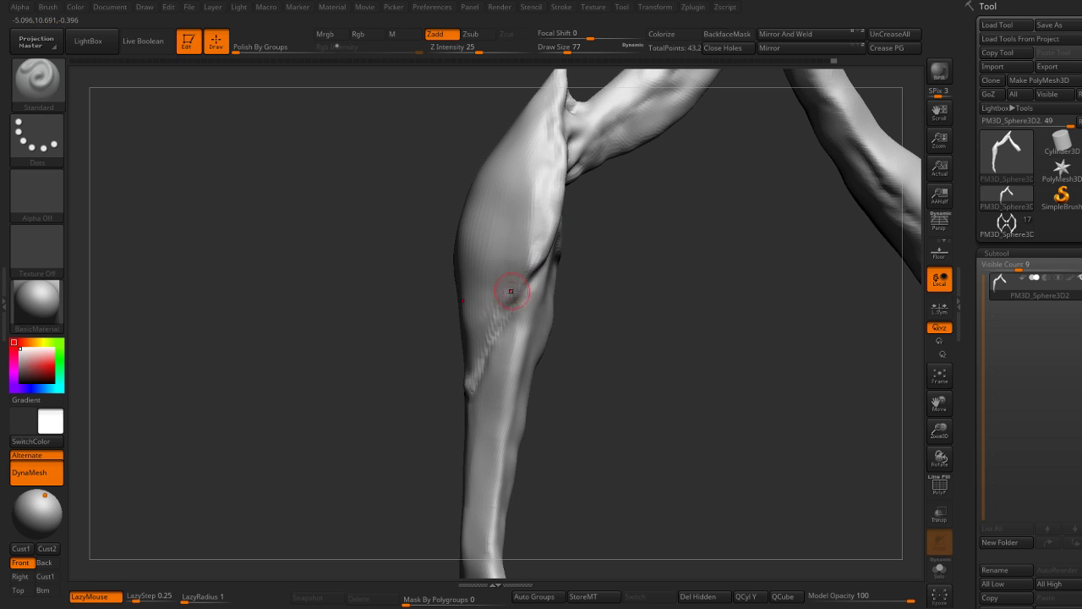
right_drag(511, 291, 513, 286)
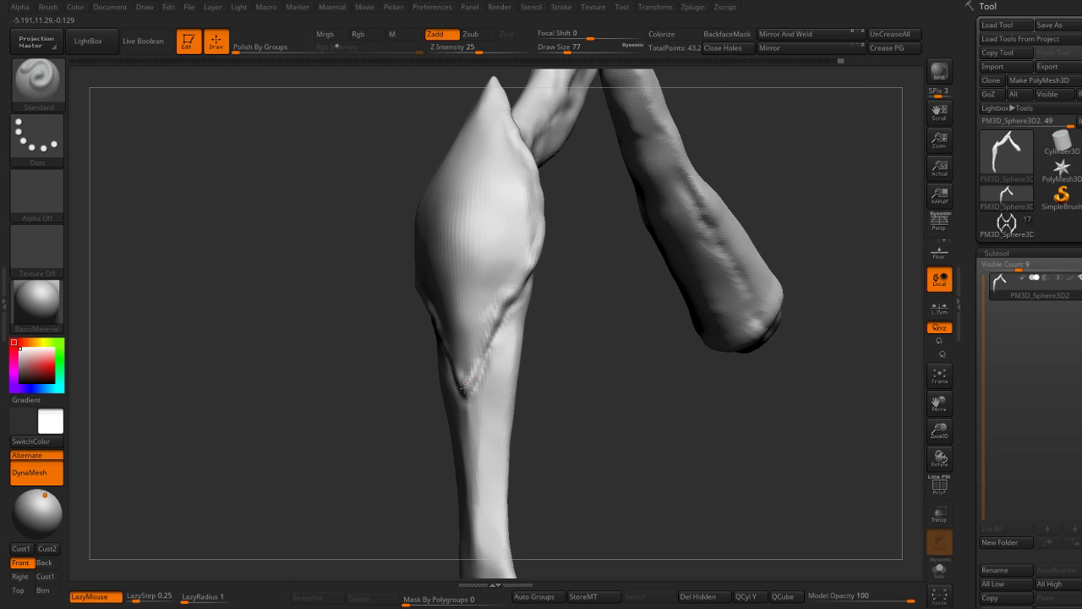
key(shift)
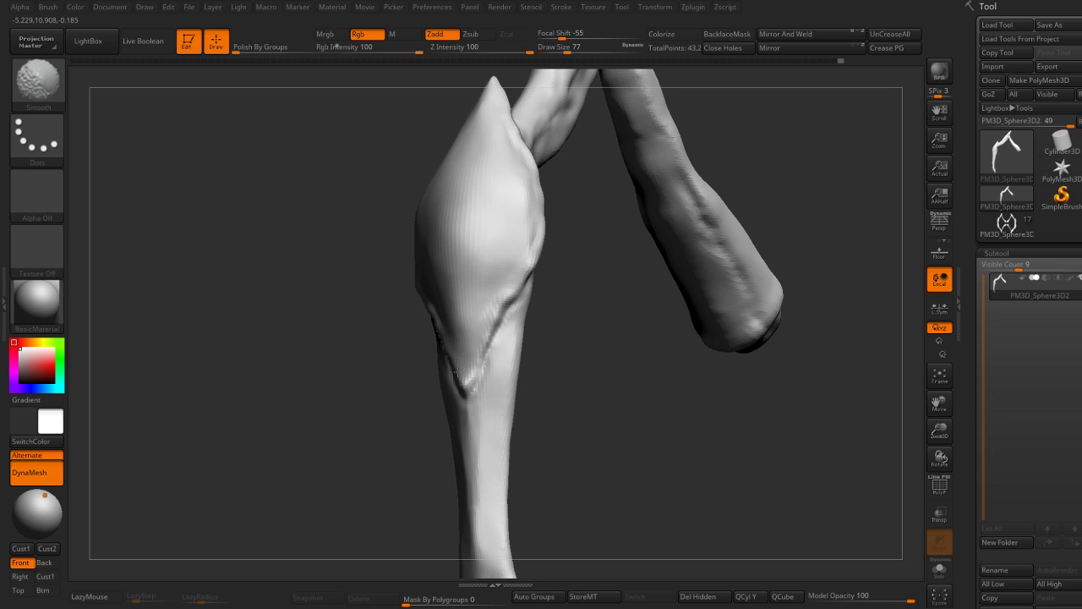
right_drag(558, 360, 626, 380)
key(shift)
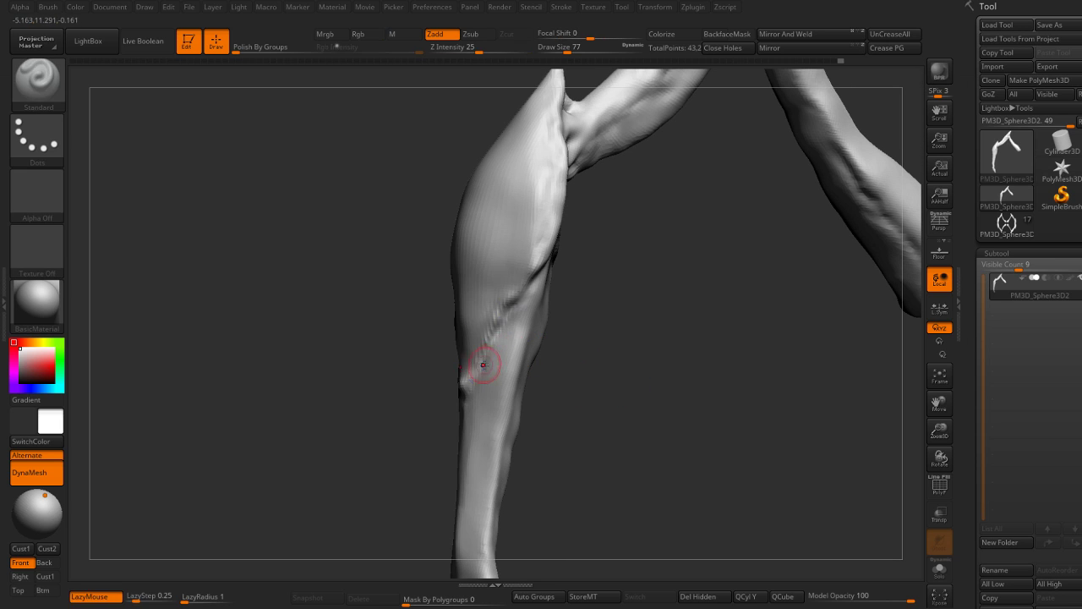
key(shift)
mouse_move(592, 309)
right_down()
mouse_move(584, 336)
mouse_move(490, 300)
mouse_move(623, 329)
mouse_move(595, 321)
mouse_move(611, 288)
right_up()
key(b)
key(s)
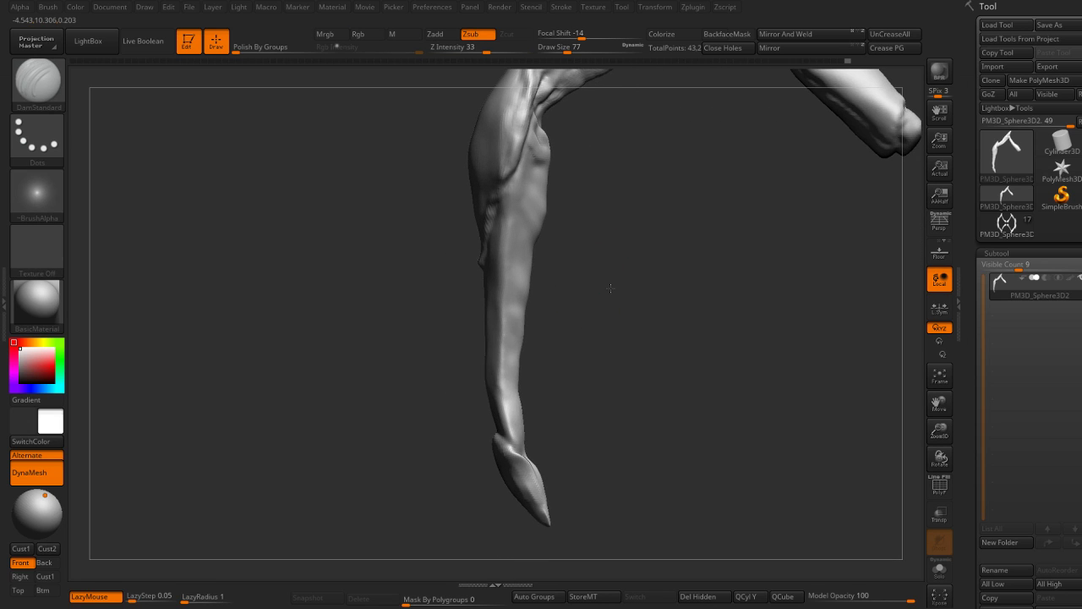
Step: Pull the lower leg slimmer with the Move brush, at draw size 228 then 197
key(b)
key(m)
key(v)
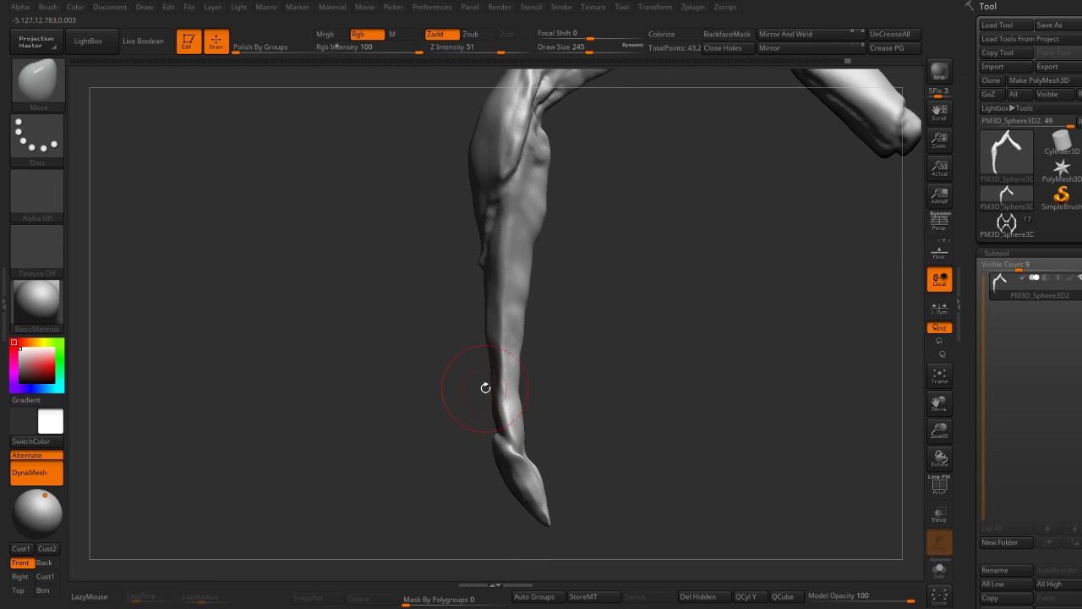
drag(489, 381, 491, 397)
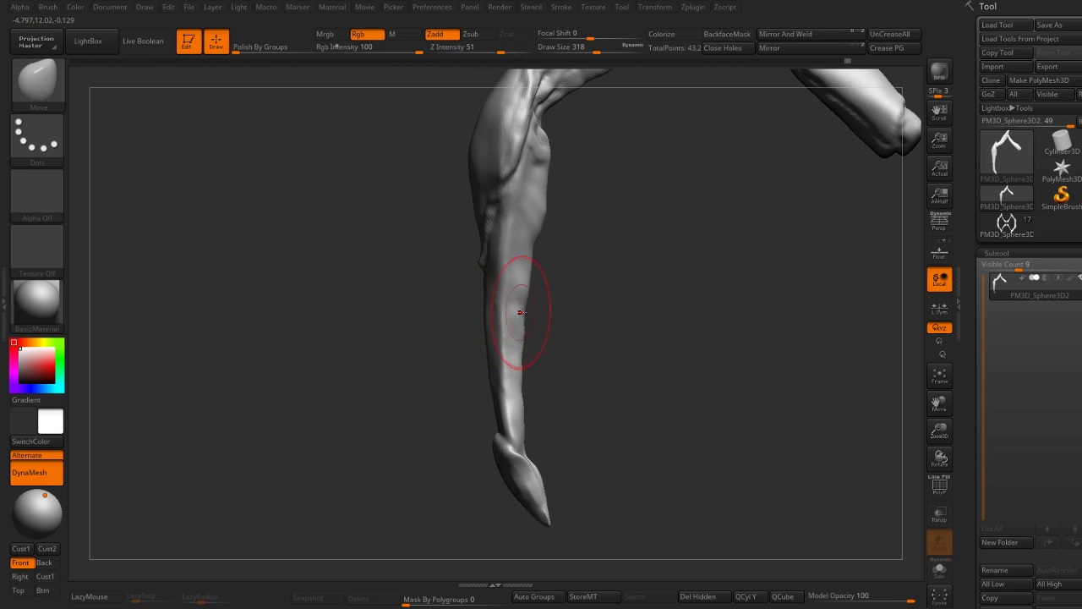
key(s)
drag(521, 296, 510, 296)
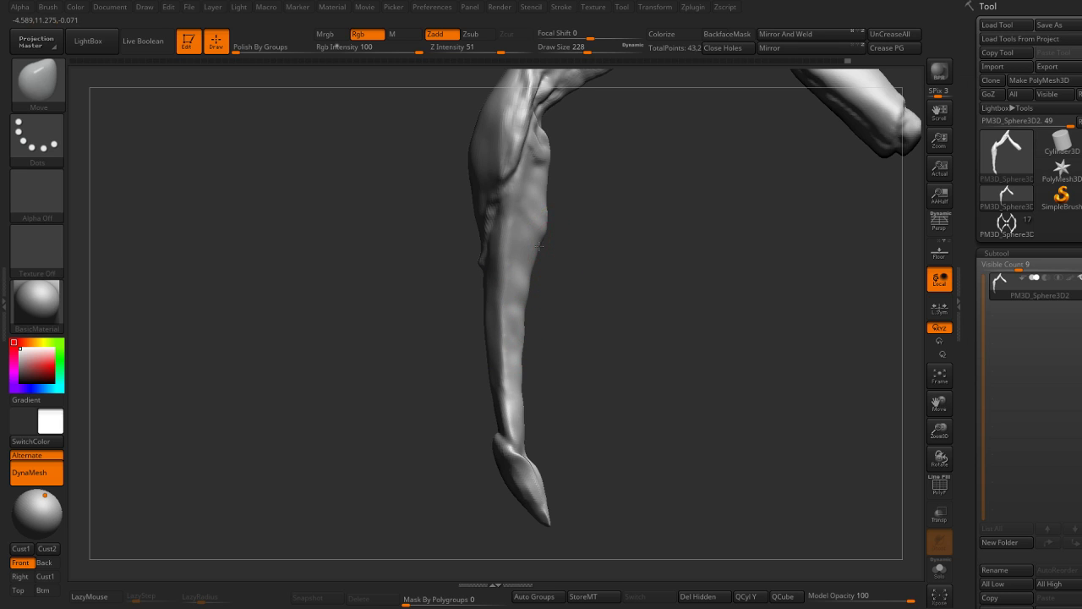
key(s)
drag(556, 194, 549, 193)
right_drag(545, 145, 549, 148)
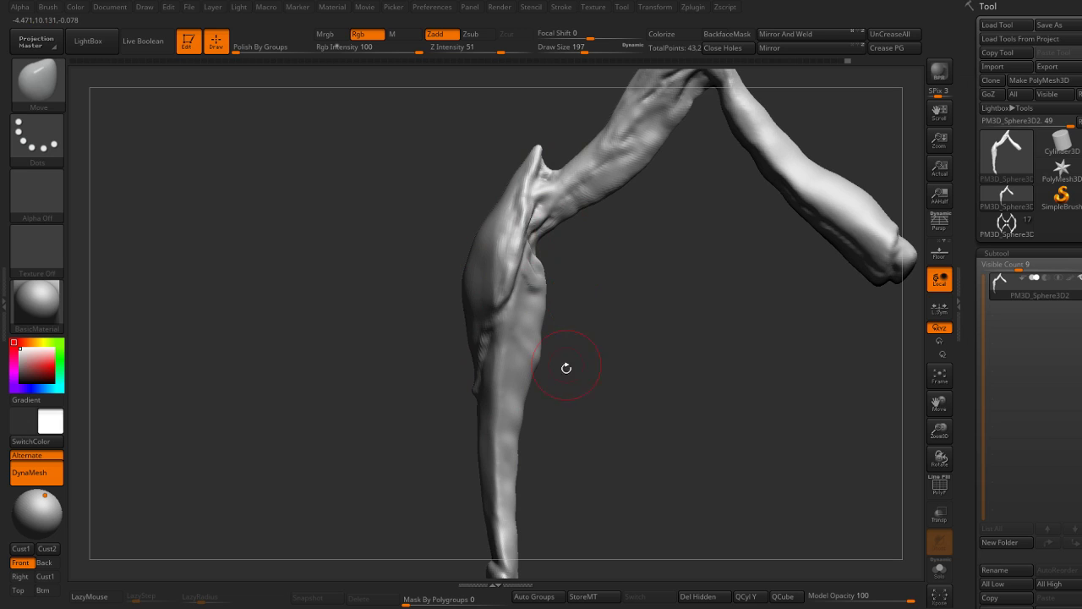
Step: Reshape the area beside the crease with the Move brush at draw size 163
right_drag(588, 304, 541, 238)
key(s)
drag(551, 238, 545, 236)
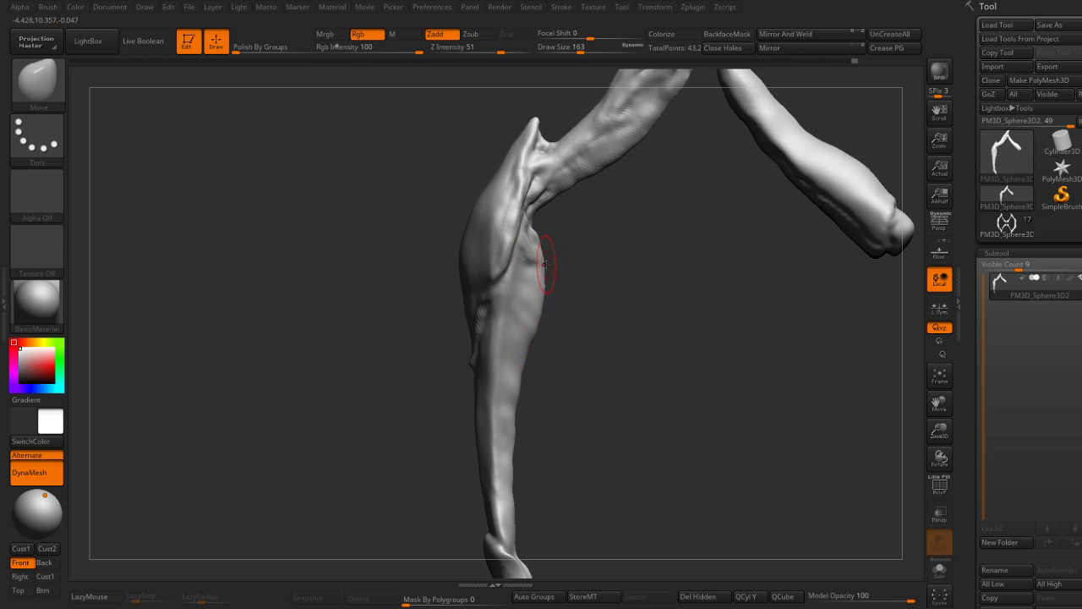
drag(525, 196, 499, 172)
mouse_move(564, 271)
mouse_down()
mouse_move(614, 302)
mouse_move(591, 336)
mouse_up()
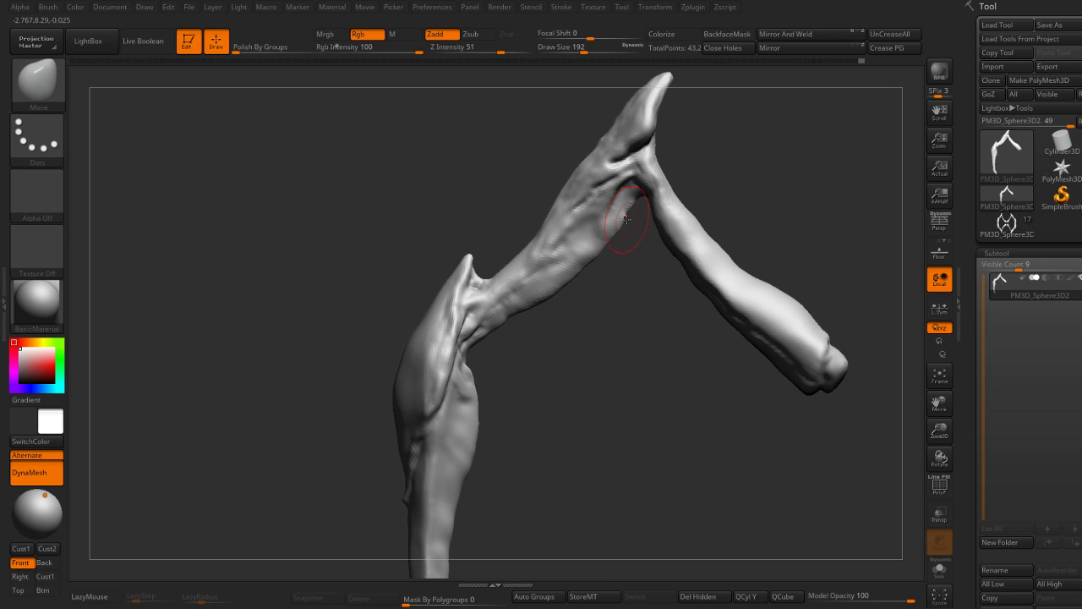
key(])
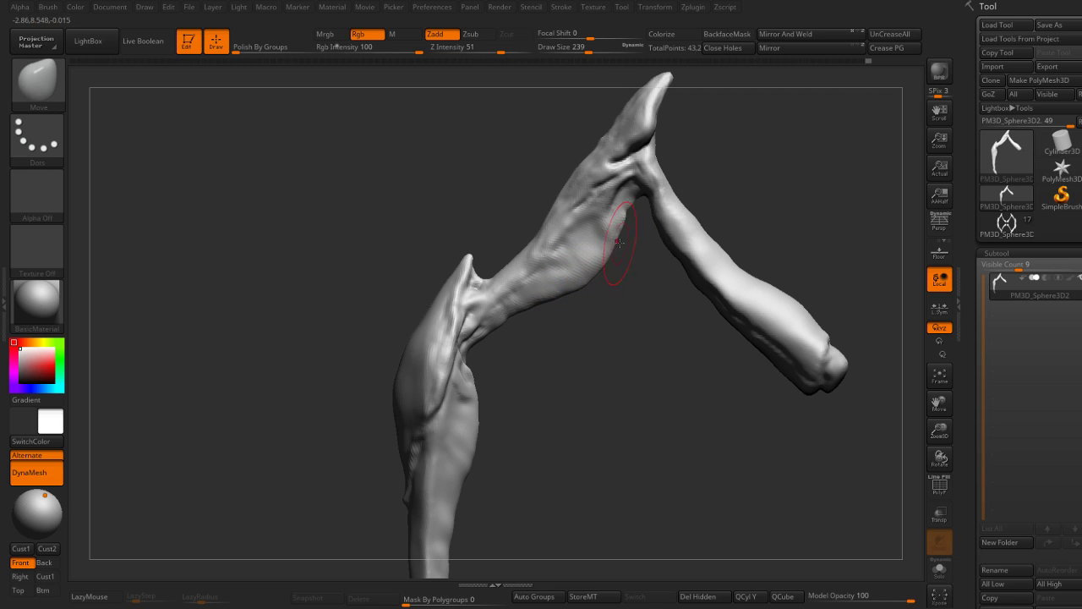
mouse_move(607, 245)
right_down()
mouse_move(580, 254)
mouse_move(624, 208)
right_up()
key([)
Step: Orbit along the leg shaft into an inverted-V view with ClayBuildup, reducing the brush size
key(b)
key(c)
key(b)
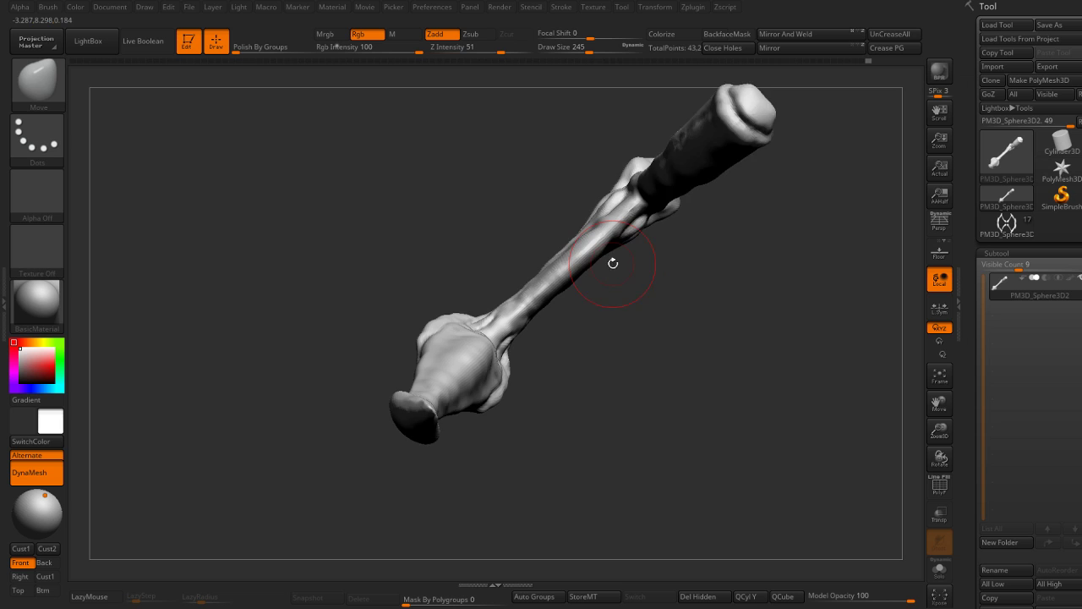
right_drag(613, 263, 611, 239)
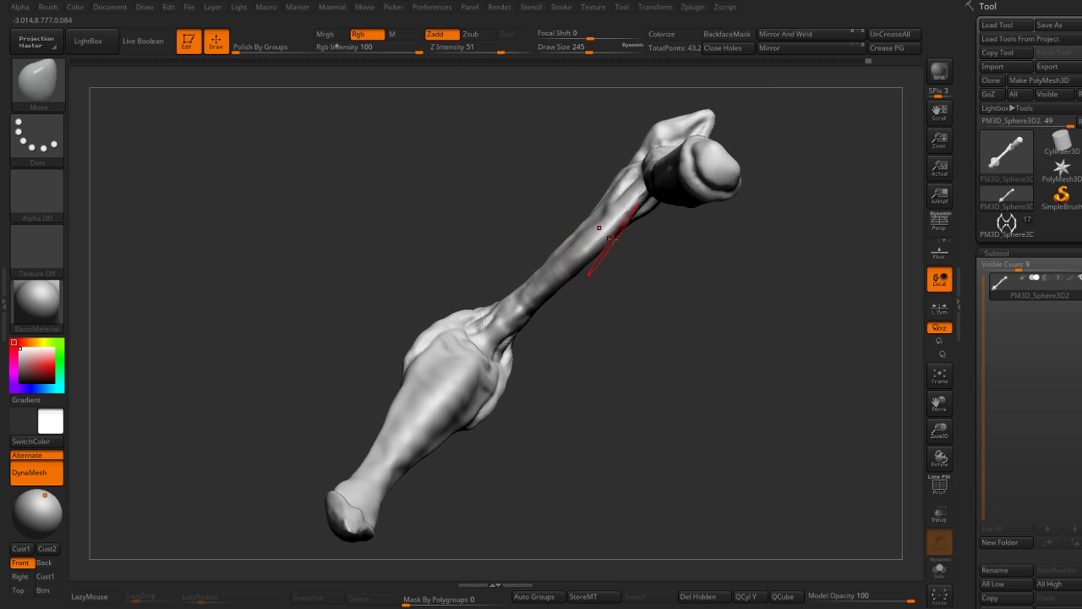
mouse_move(625, 264)
mouse_down()
mouse_move(640, 243)
mouse_move(673, 238)
mouse_up()
mouse_move(672, 238)
right_down()
mouse_move(701, 181)
mouse_move(651, 230)
mouse_move(703, 186)
mouse_move(609, 251)
mouse_move(584, 238)
right_up()
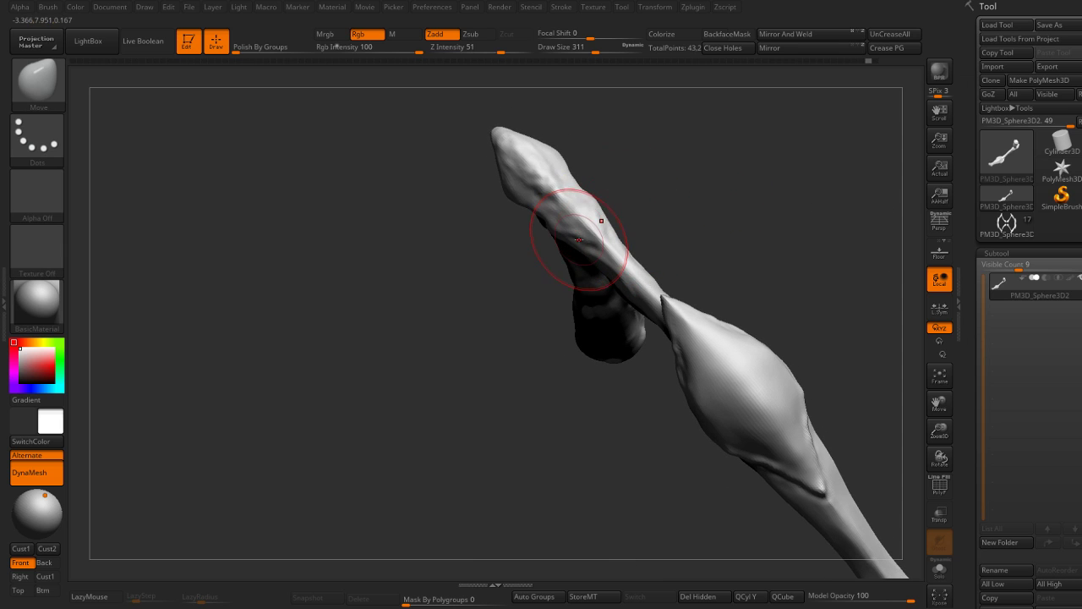
mouse_move(541, 206)
right_down()
mouse_move(674, 150)
mouse_move(655, 202)
mouse_move(685, 229)
mouse_move(583, 244)
mouse_move(561, 278)
right_up()
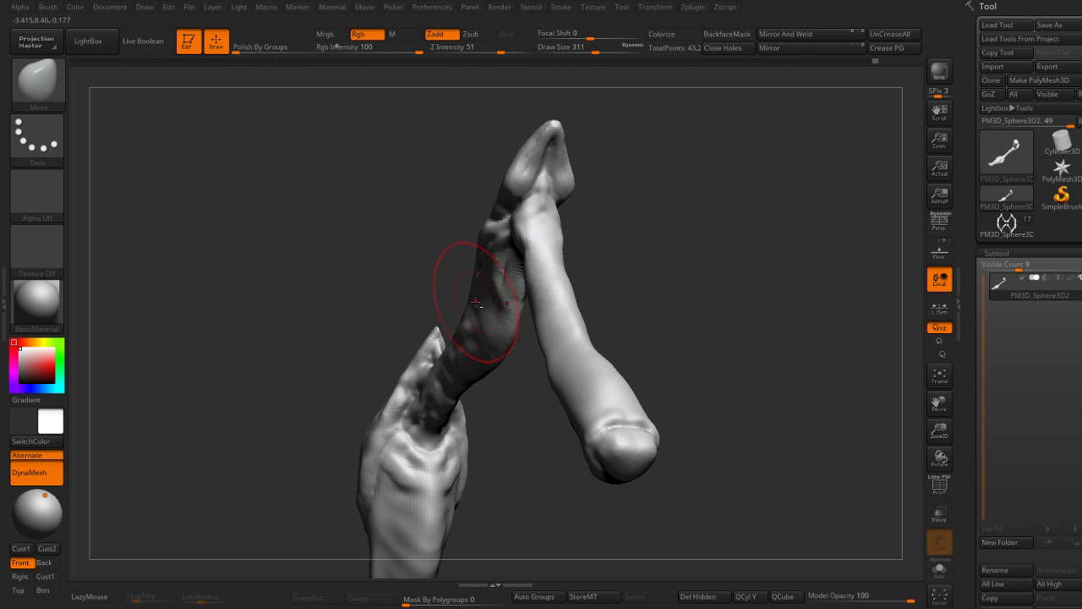
mouse_move(474, 290)
right_down()
mouse_move(653, 246)
mouse_move(470, 318)
mouse_move(476, 331)
mouse_move(624, 249)
mouse_move(533, 329)
mouse_move(468, 315)
mouse_move(456, 355)
mouse_move(443, 307)
right_up()
key(s)
key(bracketleft)
key(bracketleft)
key(bracketleft)
key(bracketleft)
Step: Orbit around both leg segments and lightly reshape the forearm with the Move brush
key(b)
key(s)
key(t)
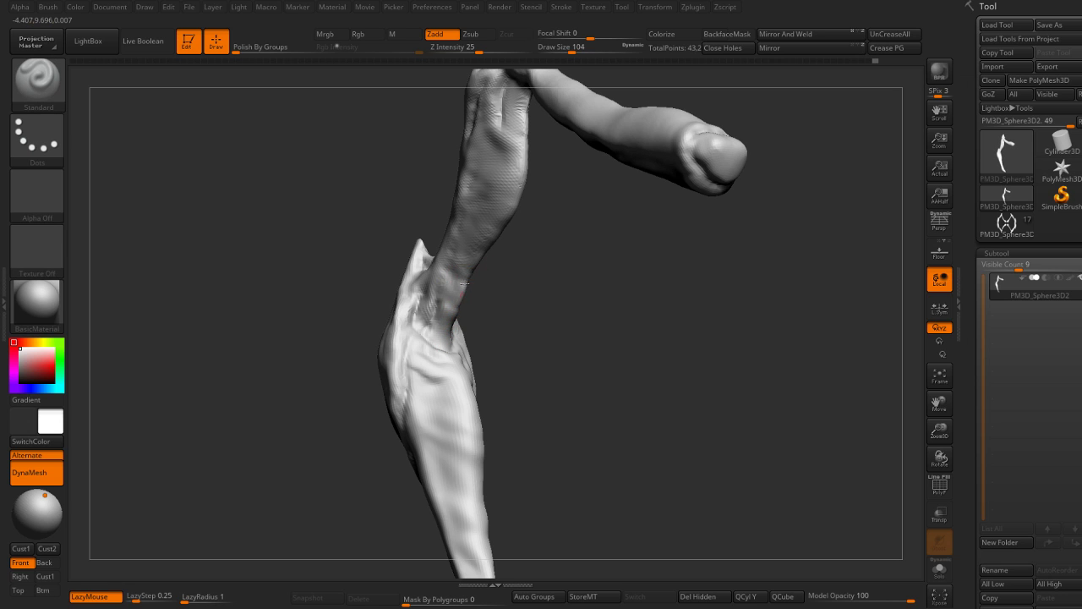
right_drag(504, 284, 515, 299)
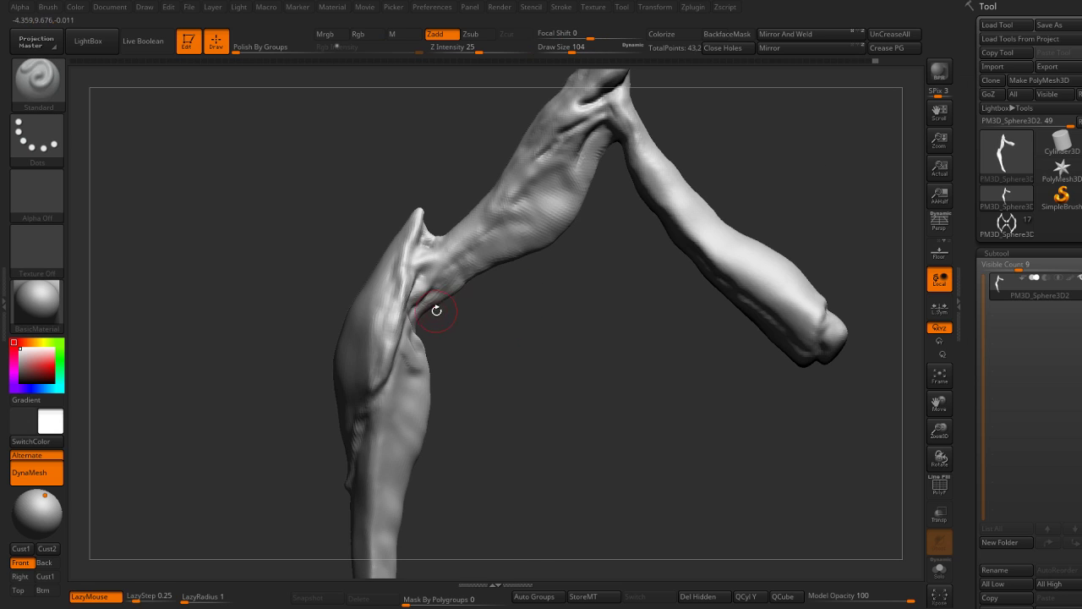
mouse_move(438, 310)
right_down()
mouse_move(549, 217)
mouse_move(527, 321)
mouse_move(643, 215)
right_up()
key(b)
key(m)
key(v)
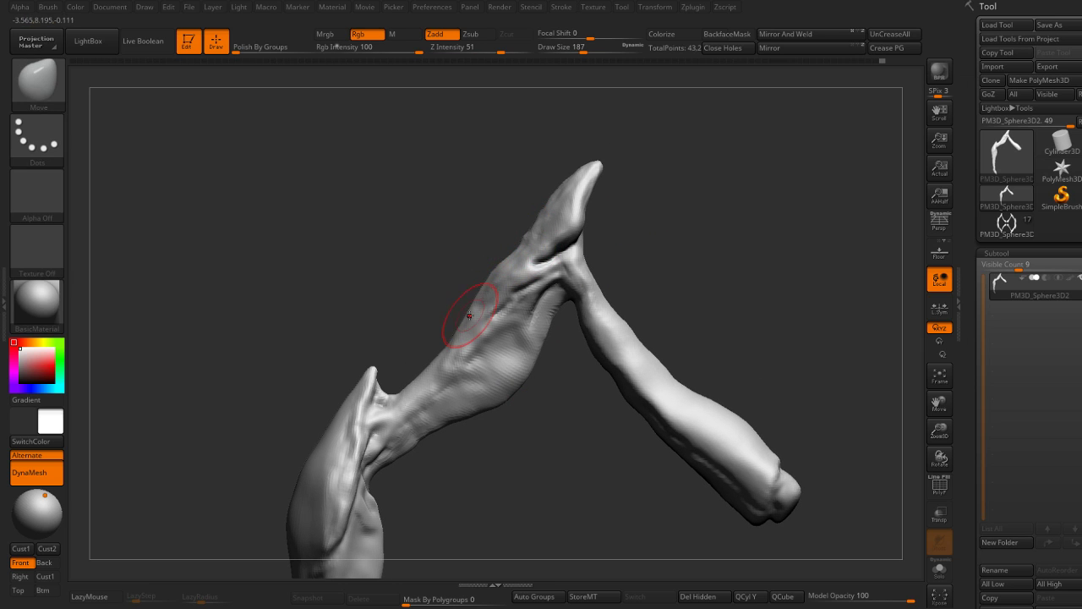
right_drag(673, 307, 581, 274)
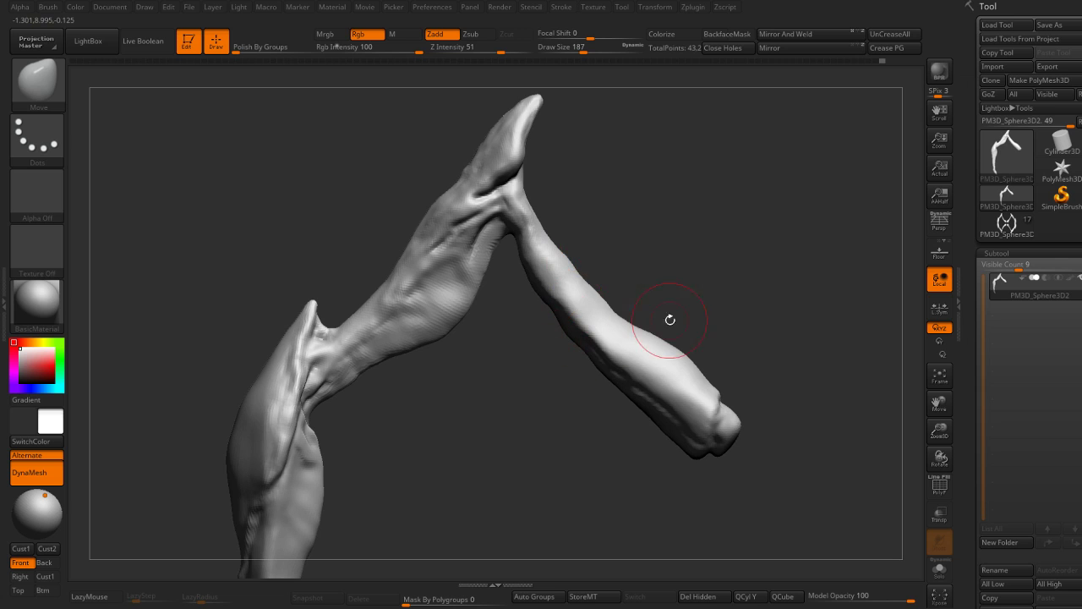
right_drag(670, 319, 676, 327)
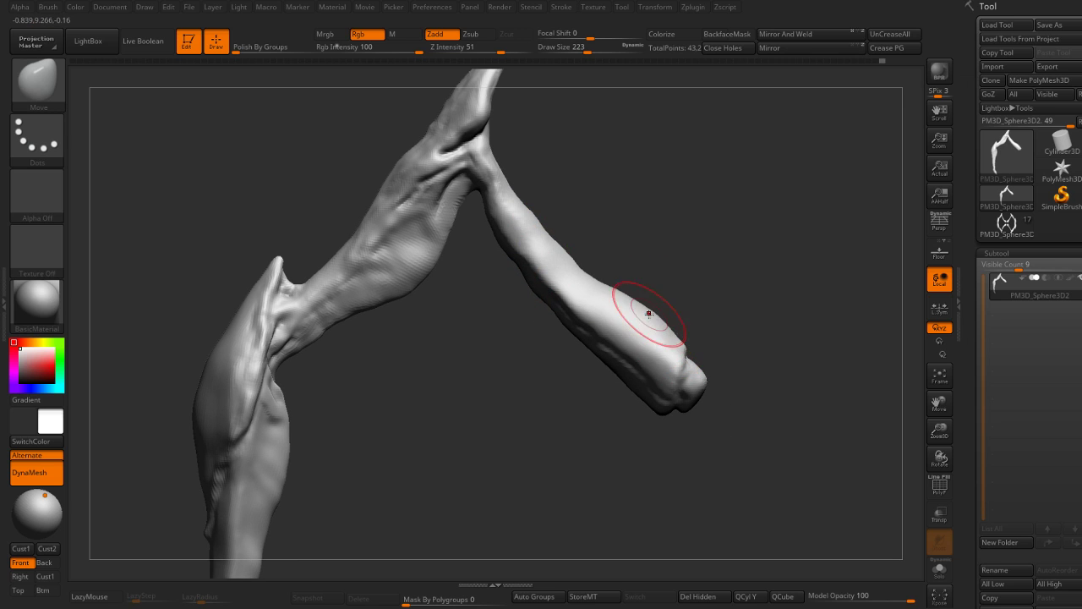
shift+drag(569, 247, 587, 249)
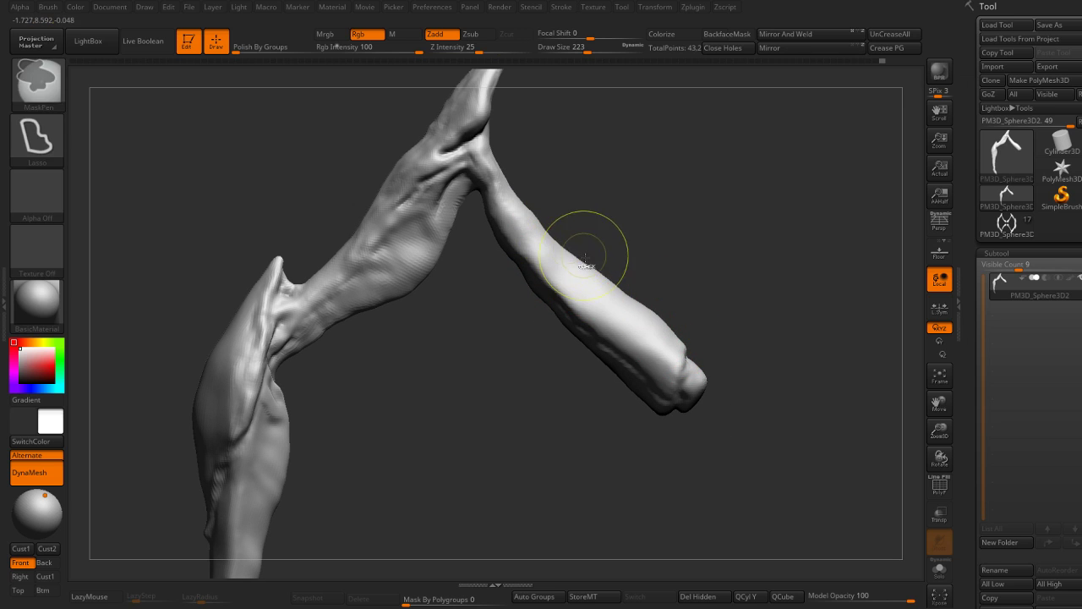
Step: Resize the brush, stroke across the forearm, and polish it smooth down its length with hPolish
key(bracketleft)
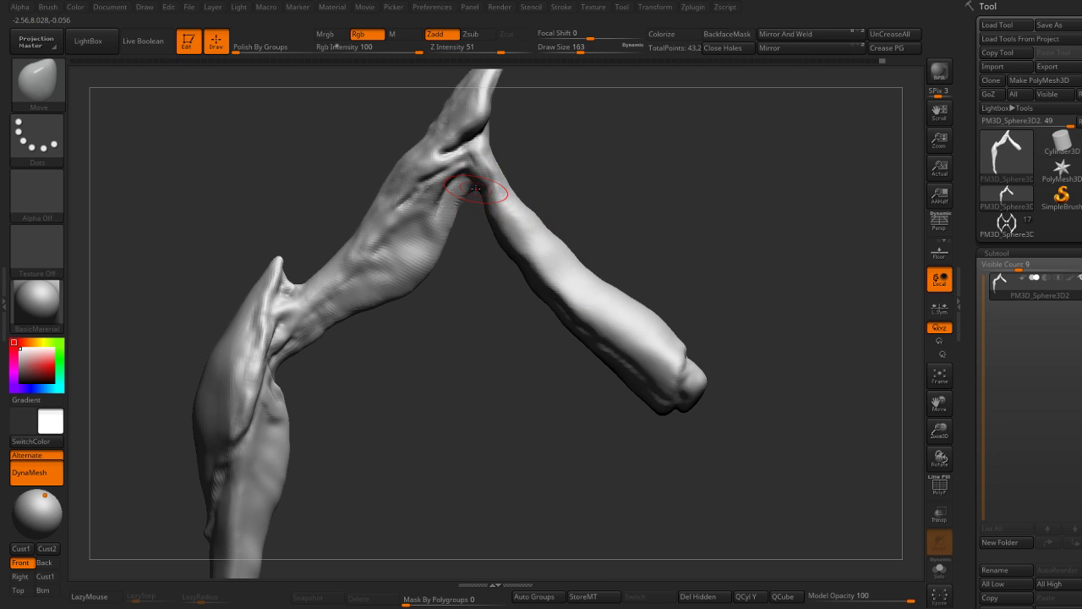
mouse_move(492, 193)
right_down()
mouse_move(561, 175)
mouse_move(566, 194)
right_up()
key(bracketright)
ctrl+shift+drag(525, 192, 548, 232)
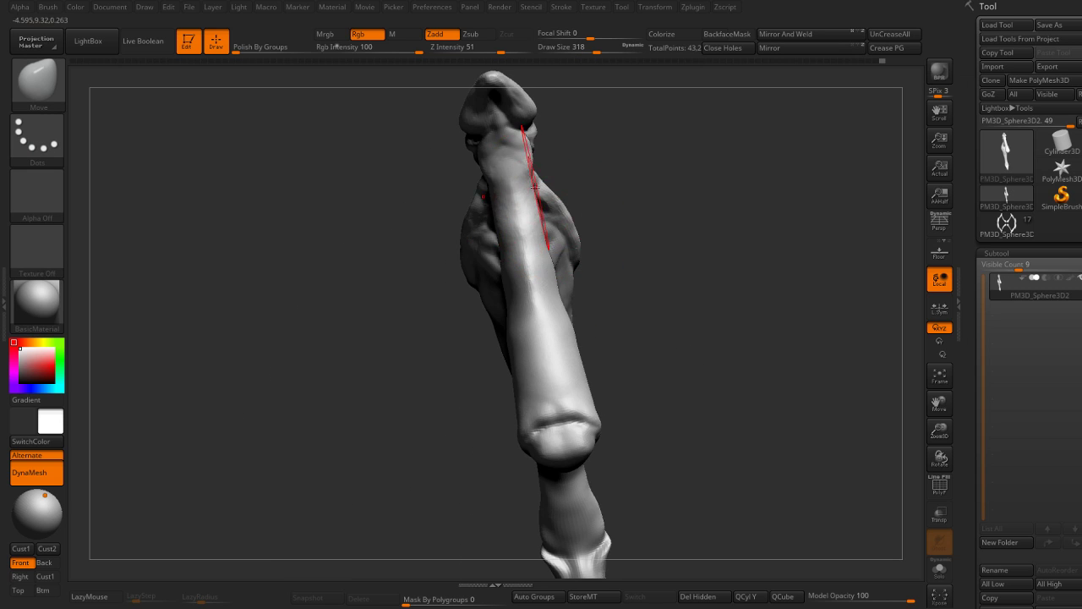
right_drag(548, 232, 544, 181)
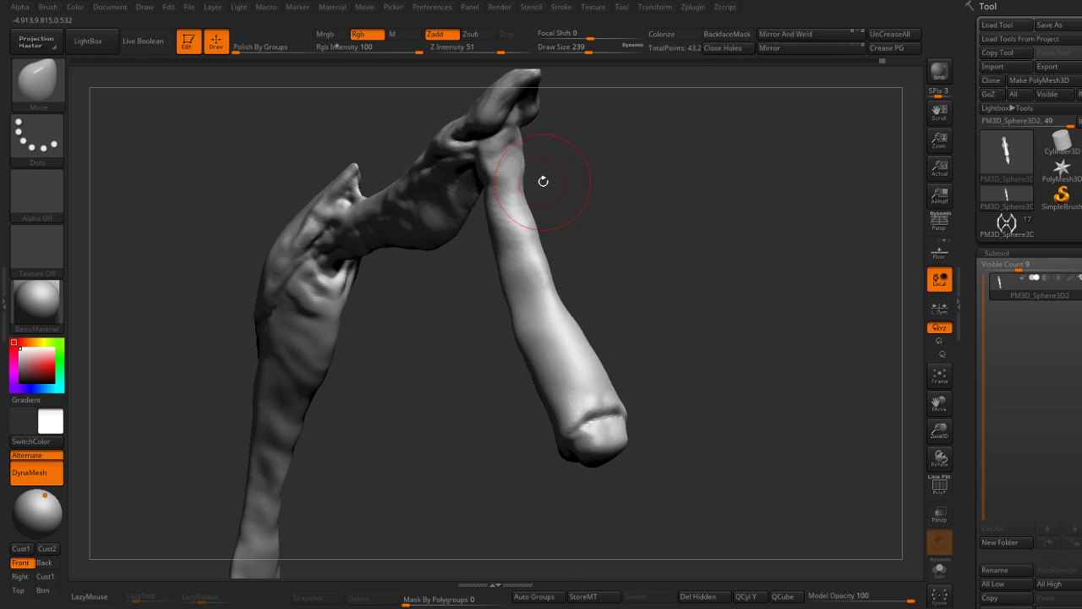
key(b)
key(h)
key(p)
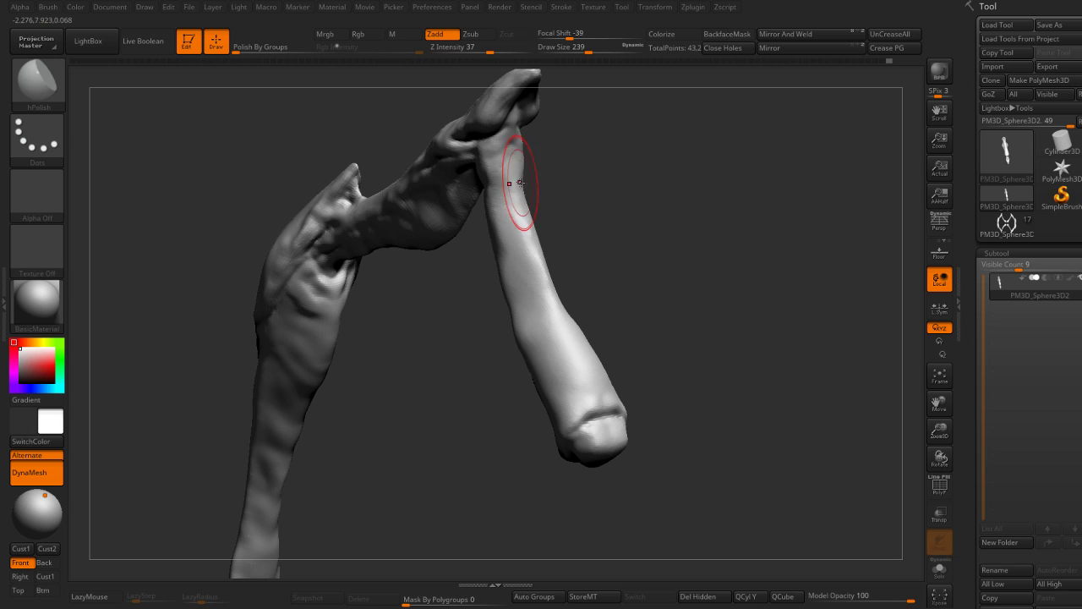
shift+drag(520, 183, 532, 300)
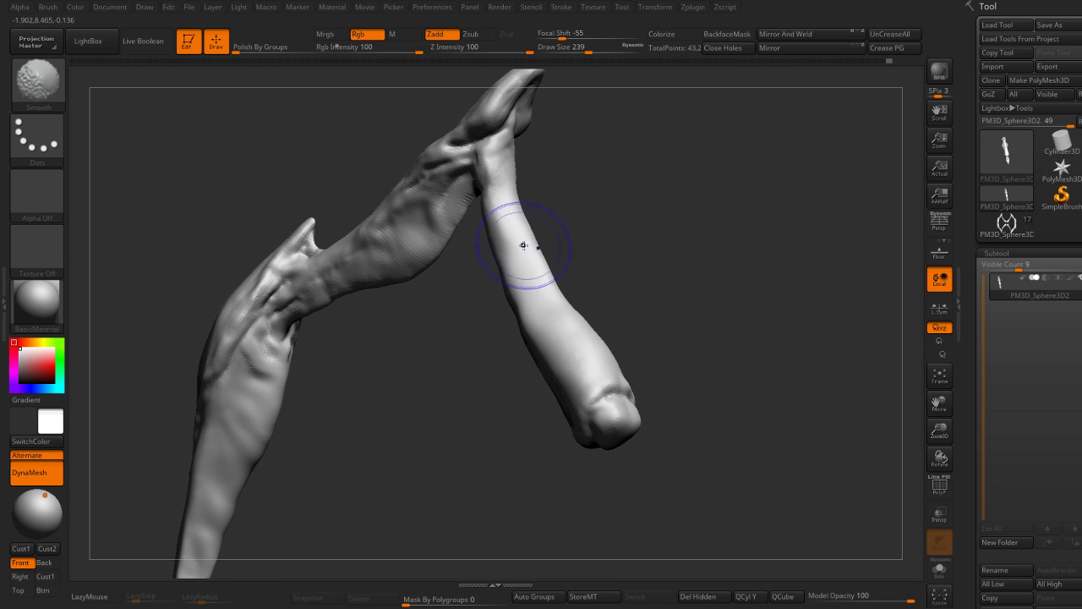
mouse_move(515, 242)
right_down()
mouse_move(602, 197)
mouse_move(536, 295)
right_up()
Step: Set up the Move brush at draw size 262 on the lower leg
key(b)
key(m)
key(v)
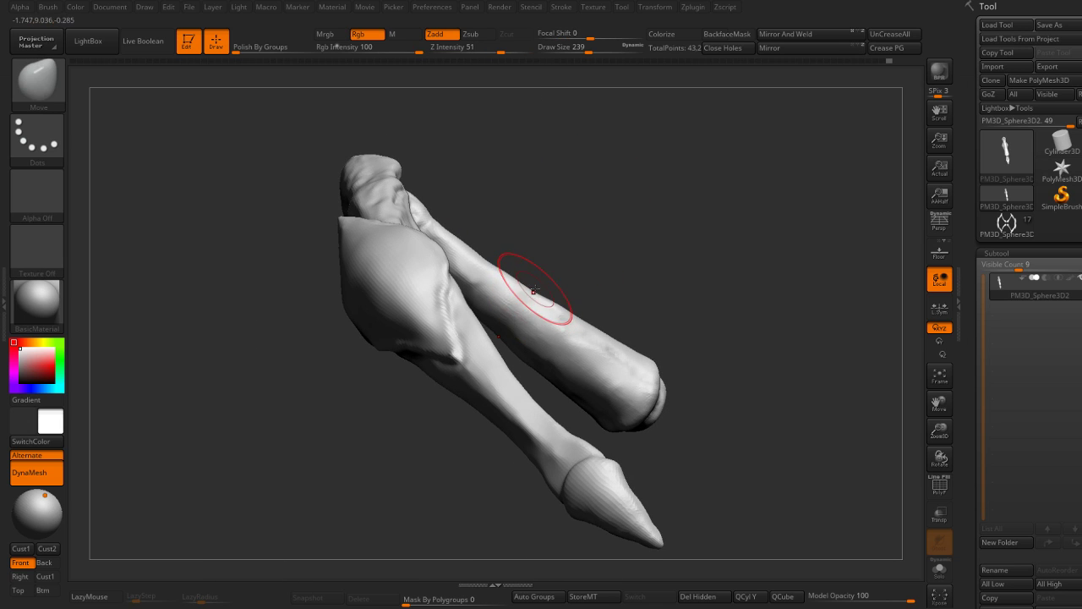
mouse_move(496, 265)
right_down()
mouse_move(492, 252)
mouse_move(459, 242)
mouse_move(623, 279)
mouse_move(633, 249)
mouse_move(486, 346)
mouse_move(524, 437)
mouse_move(660, 432)
mouse_move(673, 474)
mouse_move(657, 336)
mouse_move(669, 368)
mouse_move(642, 232)
mouse_move(642, 279)
right_up()
key(s)
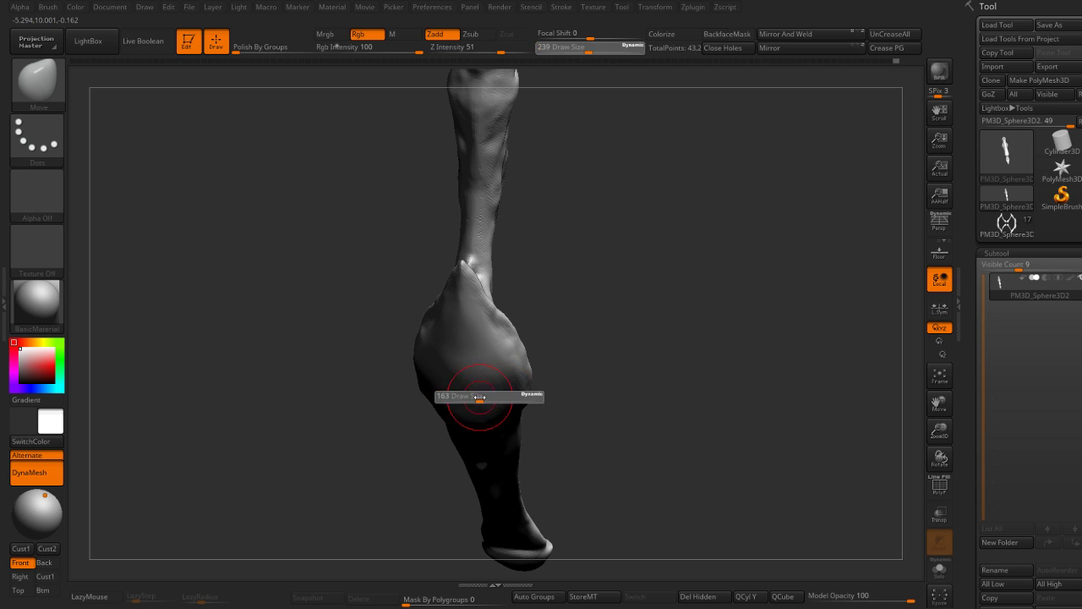
drag(479, 397, 461, 404)
Step: Nudge the lower bone's thickened middle slightly outward, checking it from several side angles
mouse_move(461, 404)
right_down()
mouse_move(541, 397)
mouse_move(523, 409)
right_up()
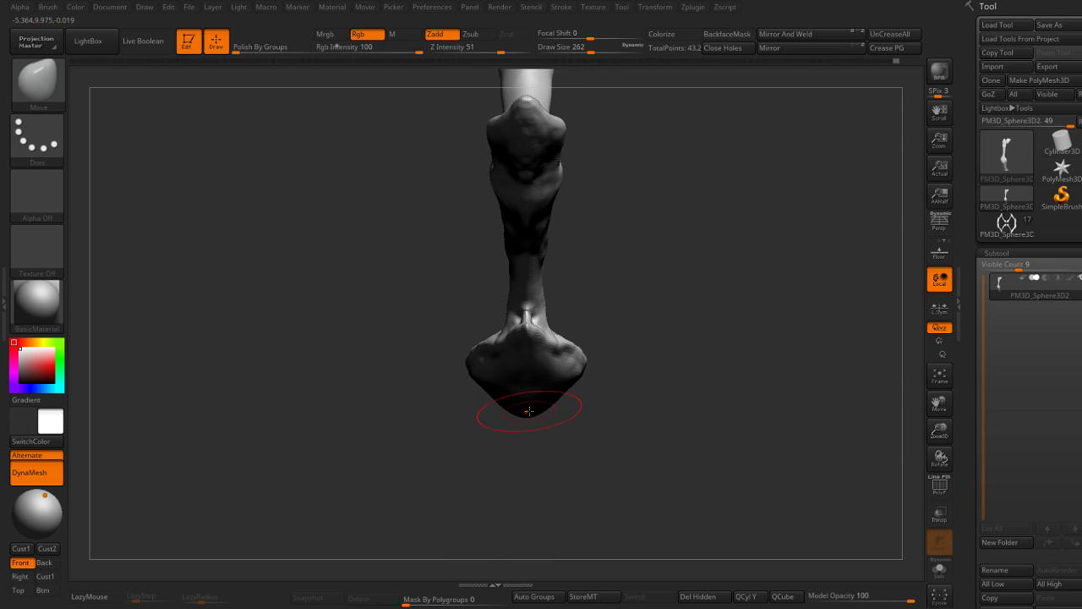
right_drag(623, 379, 629, 331)
right_drag(542, 368, 533, 372)
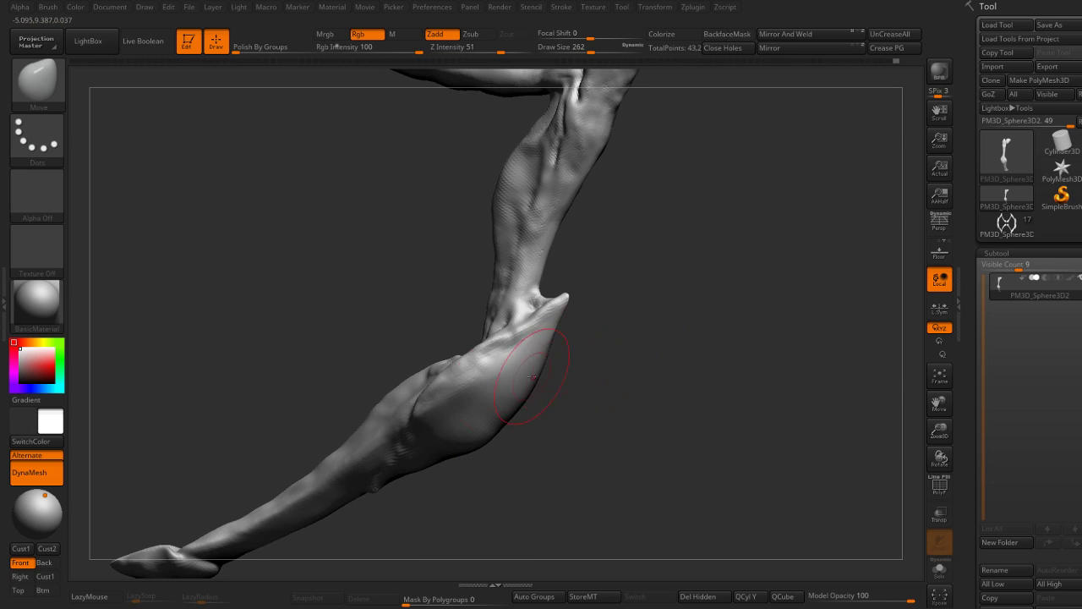
drag(487, 407, 475, 415)
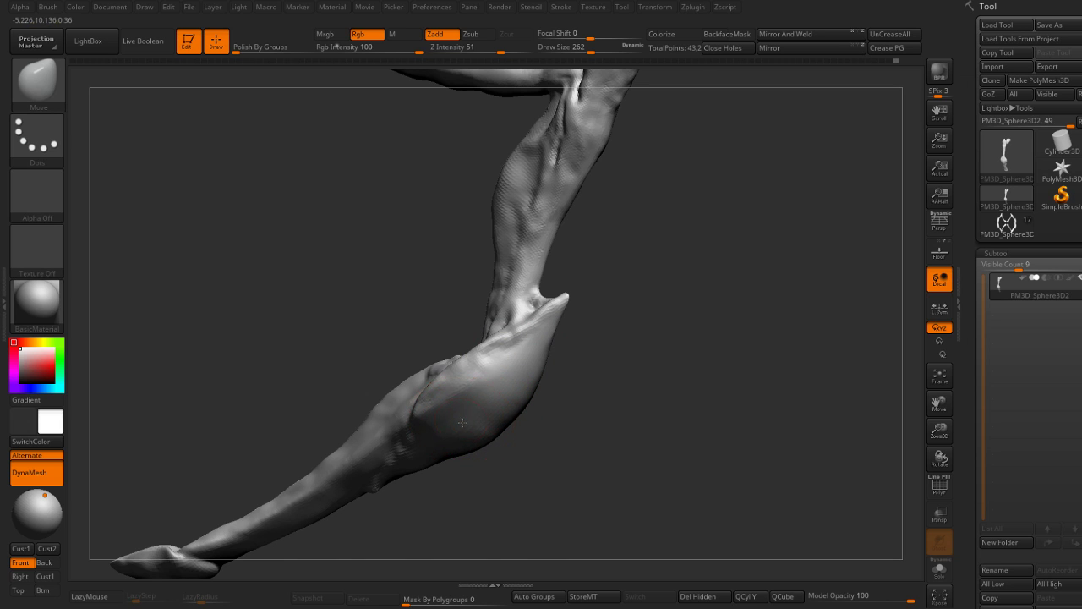
mouse_move(463, 421)
right_down()
mouse_move(449, 295)
mouse_move(394, 363)
mouse_move(447, 341)
mouse_move(609, 327)
right_up()
right_drag(490, 375, 480, 367)
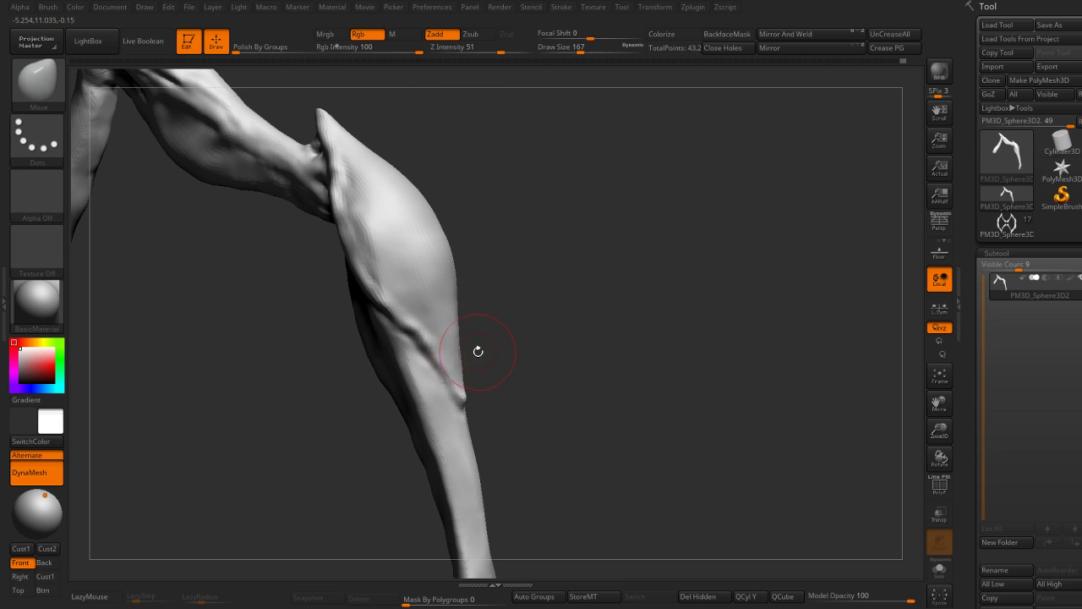
mouse_move(477, 351)
right_down()
mouse_move(534, 350)
mouse_move(522, 380)
mouse_move(571, 194)
right_up()
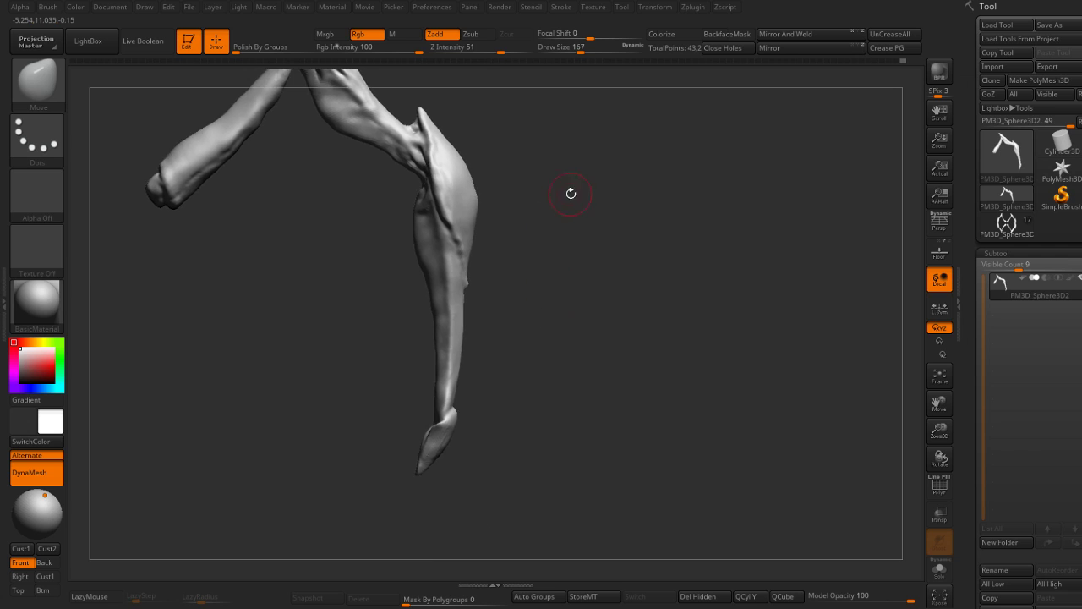
Step: Work the shin with the DamStandard and Standard brushes, viewing it beside the second leg
key(b)
key(d)
key(s)
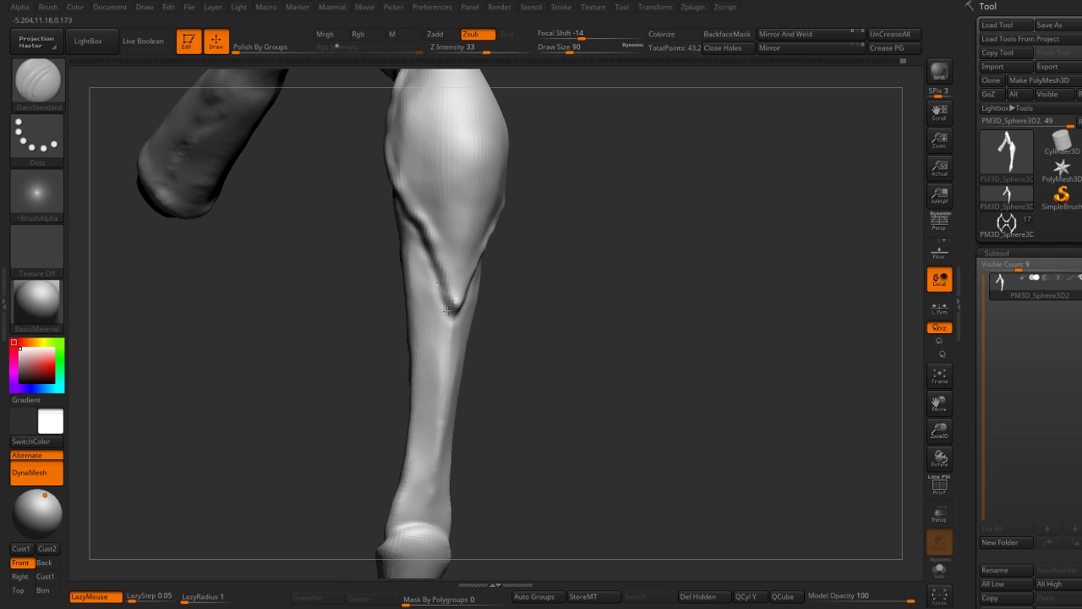
alt+right_drag(445, 323, 517, 274)
key(b)
key(s)
key(t)
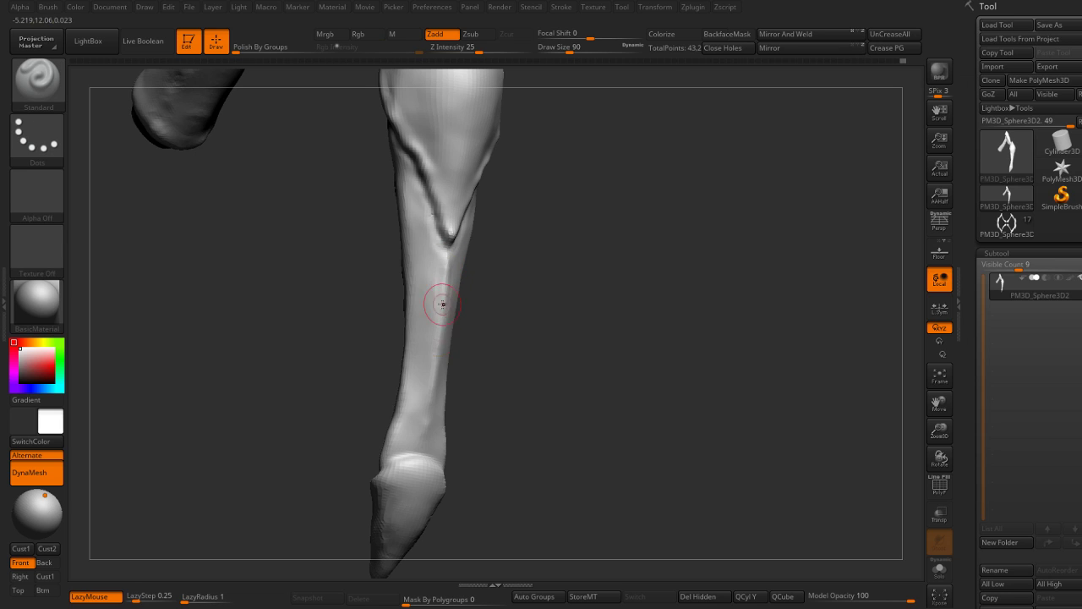
right_drag(441, 303, 440, 322)
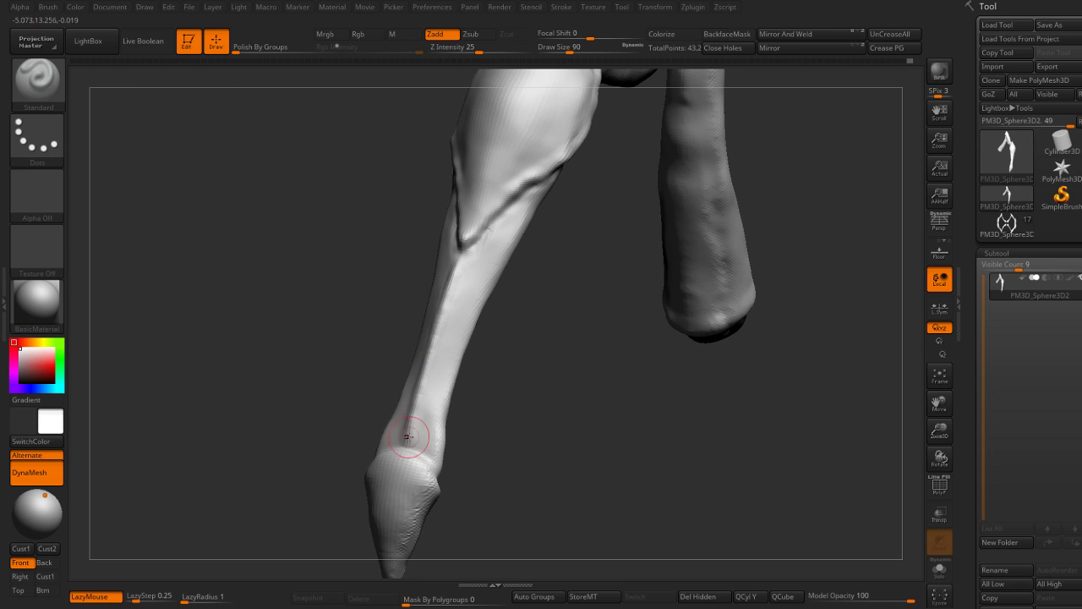
mouse_move(398, 440)
right_down()
mouse_move(447, 314)
mouse_move(434, 314)
mouse_move(459, 302)
right_up()
Step: Nudge the shin shaft's shape with a larger Move brush
key(b)
key(m)
key(v)
key(bracketright)
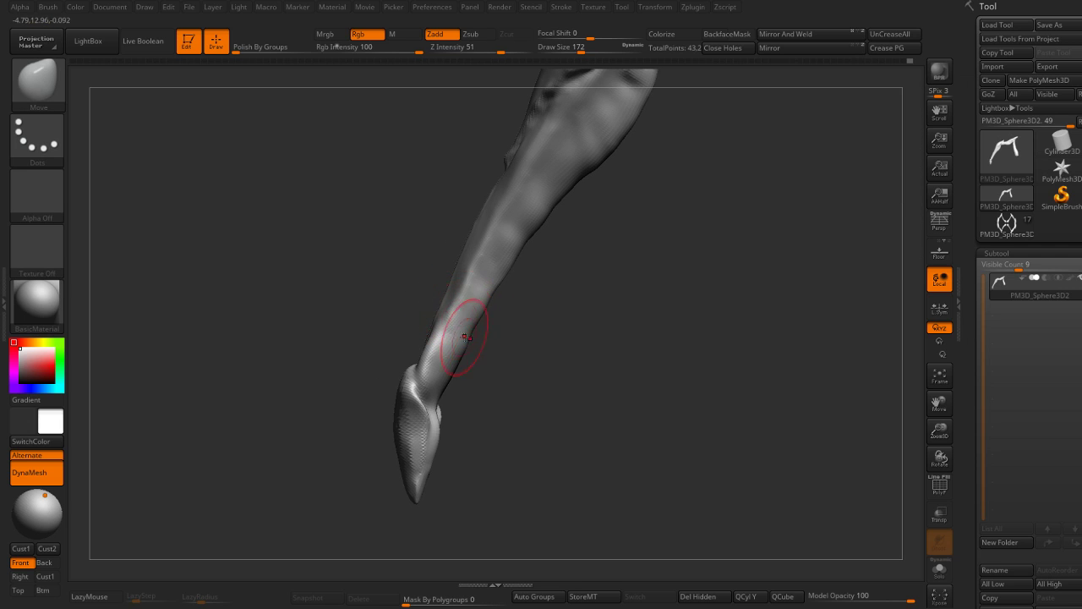
right_drag(501, 286, 527, 331)
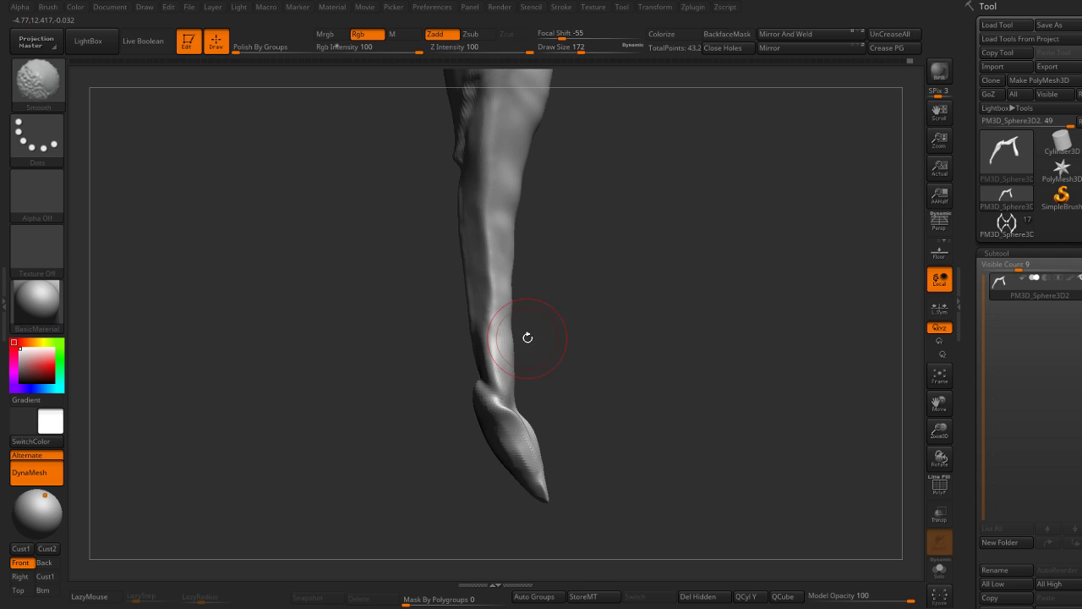
right_drag(571, 261, 589, 261)
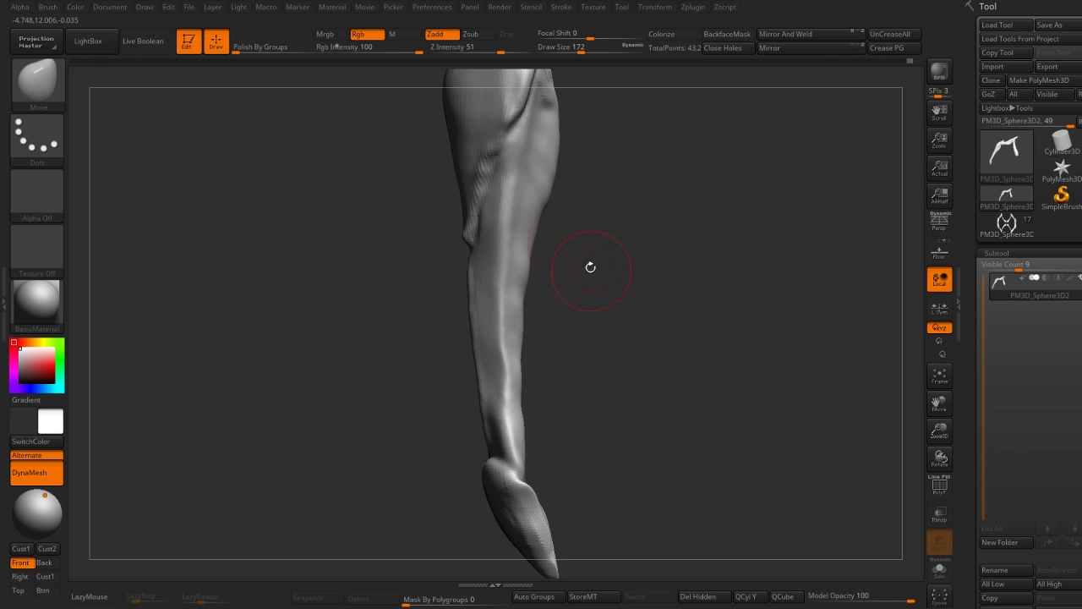
Step: Polish the shin smoother down toward the hoof with hPolish, ending at draw size 124
key(b)
key(h)
key(p)
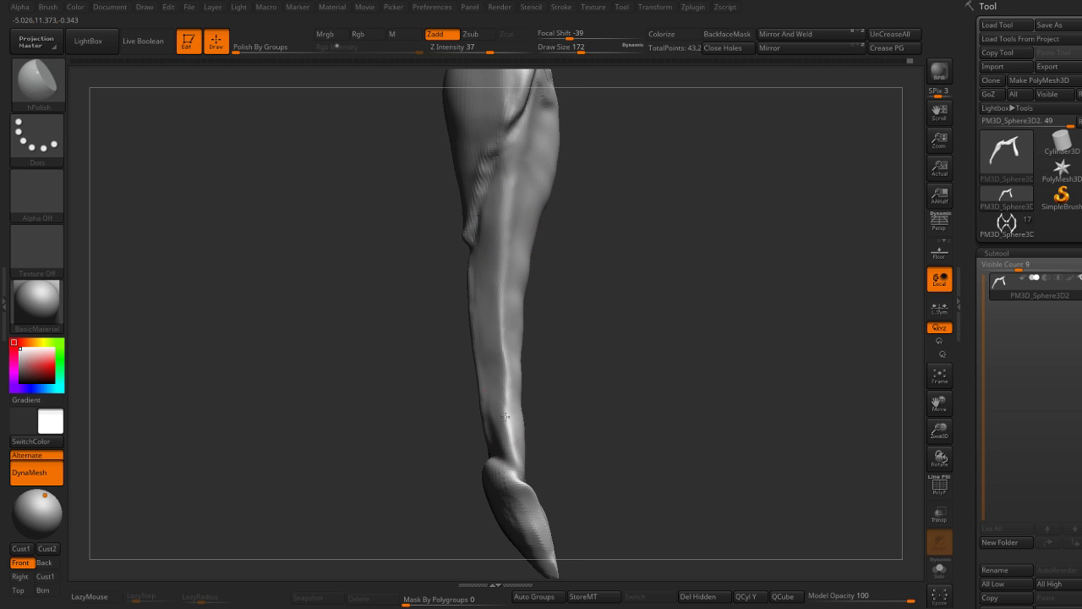
key(bracketleft)
key(bracketleft)
key(bracketleft)
right_drag(503, 455, 546, 375)
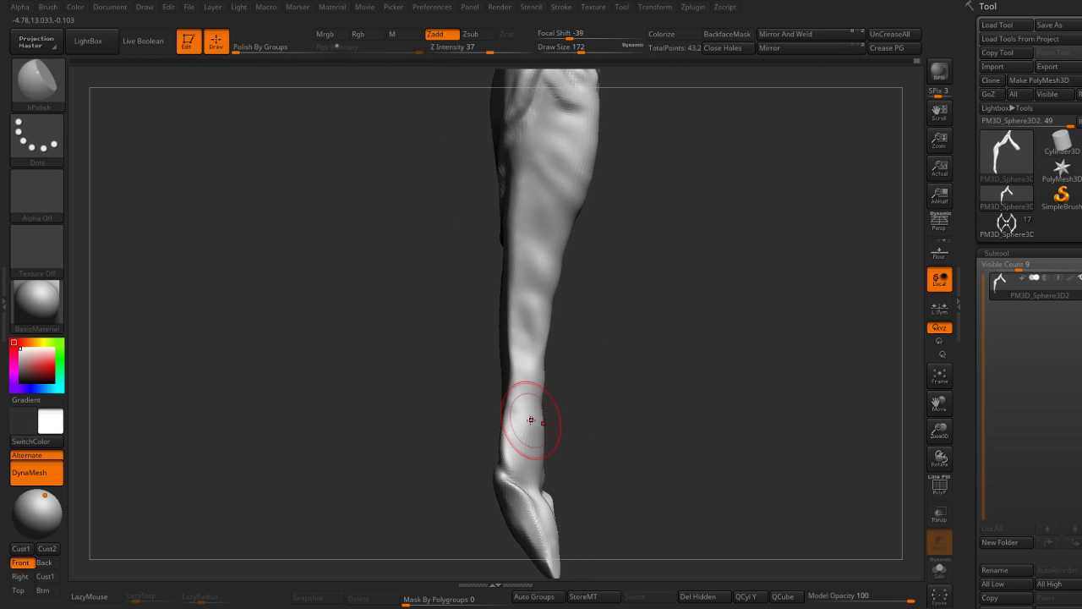
key(bracketright)
key(bracketright)
key(bracketright)
alt+right_drag(522, 426, 569, 353)
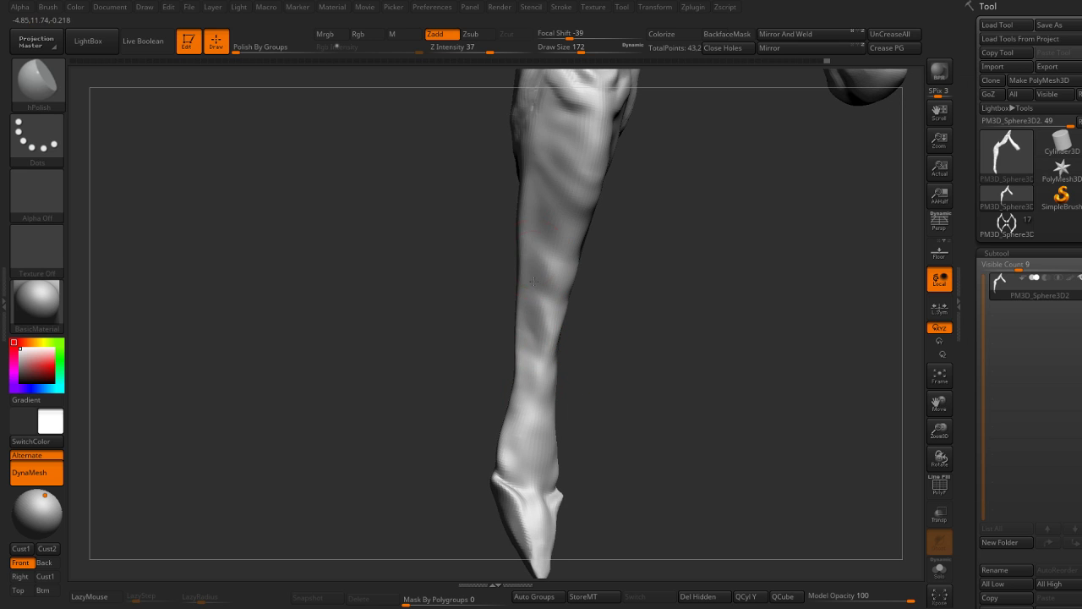
right_drag(462, 222, 512, 249)
key(bracketleft)
key(bracketleft)
key(bracketleft)
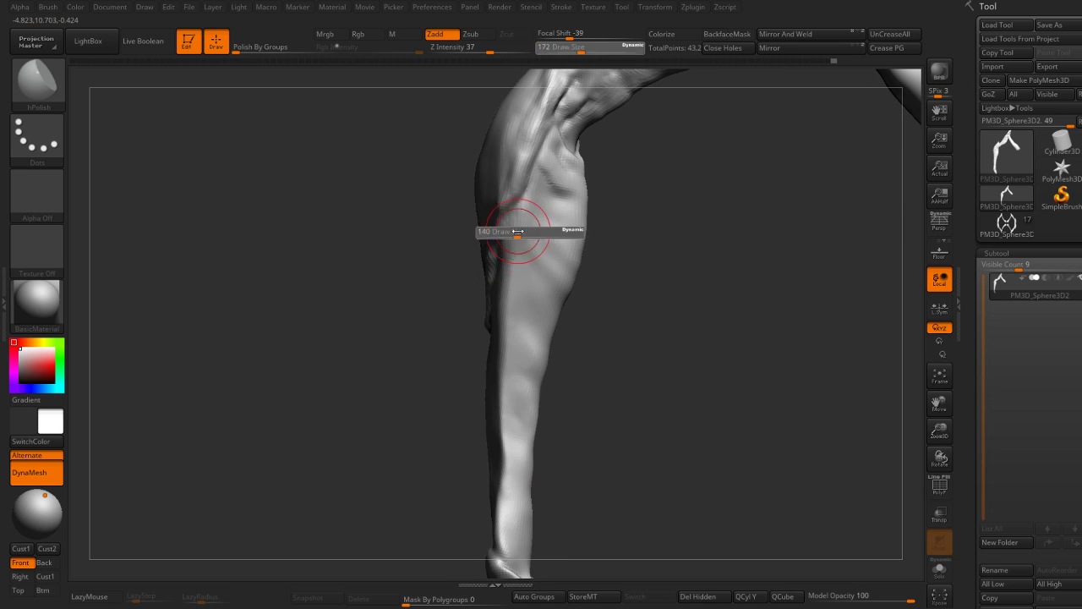
right_drag(535, 207, 625, 205)
Step: Carve muscle creases into the shin with a smaller DamStandard brush
key(b)
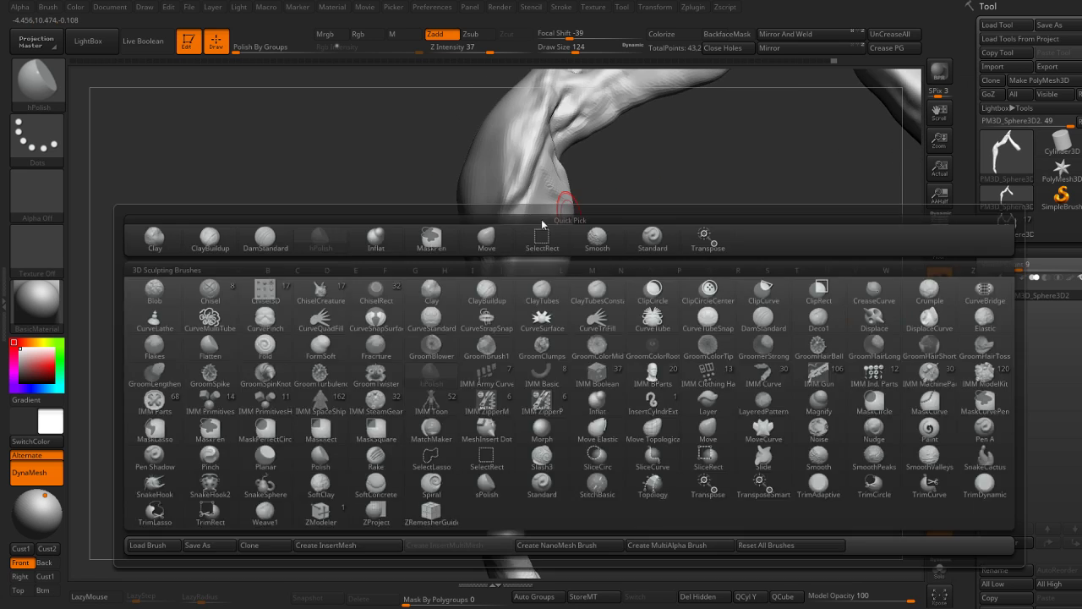
key(d)
key(s)
mouse_move(532, 254)
right_down()
mouse_move(593, 201)
mouse_move(531, 212)
mouse_move(569, 226)
right_up()
key(bracketleft)
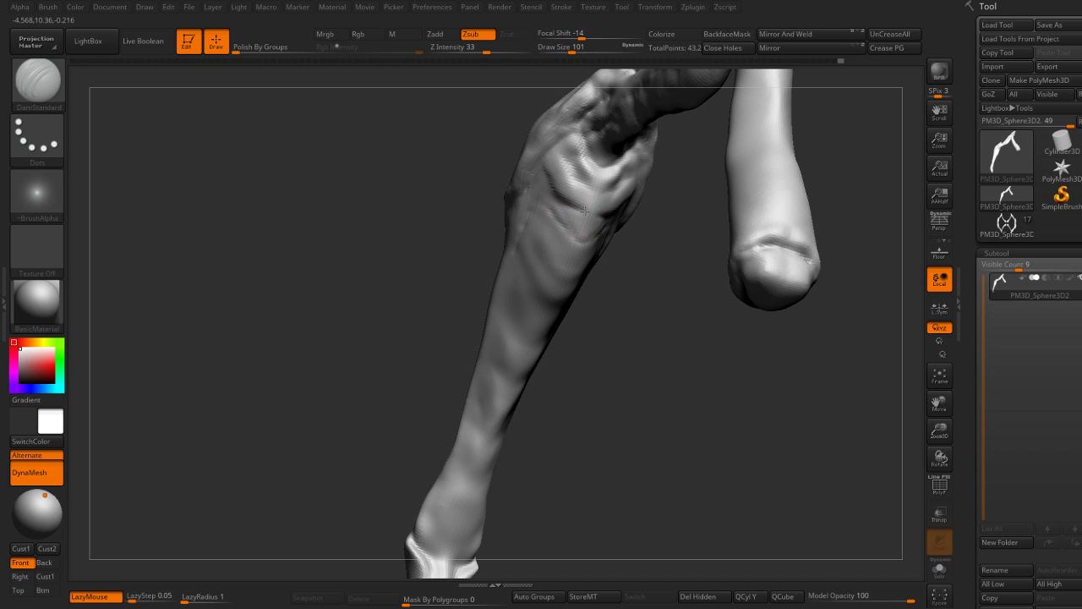
Step: Build up shin ridges with the Standard brush and Shift-smooth the rough areas
key(b)
key(s)
key(t)
right_drag(569, 226, 578, 200)
key(shift)
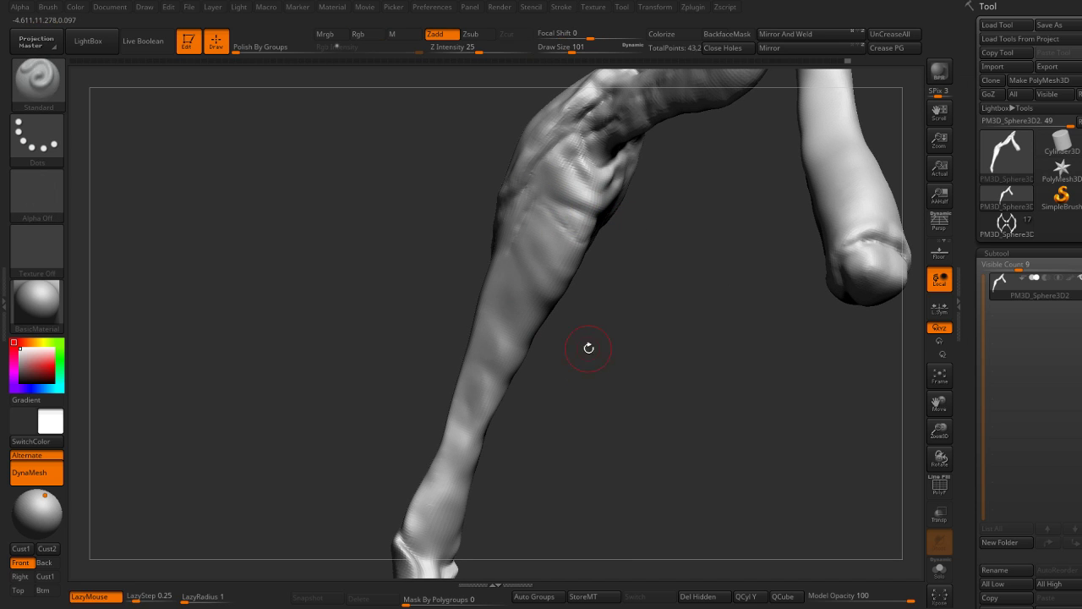
right_drag(589, 346, 558, 290)
Step: Push the lower shin into a cleaner taper toward the hoof using a smaller Move brush
key(b)
key(m)
key(v)
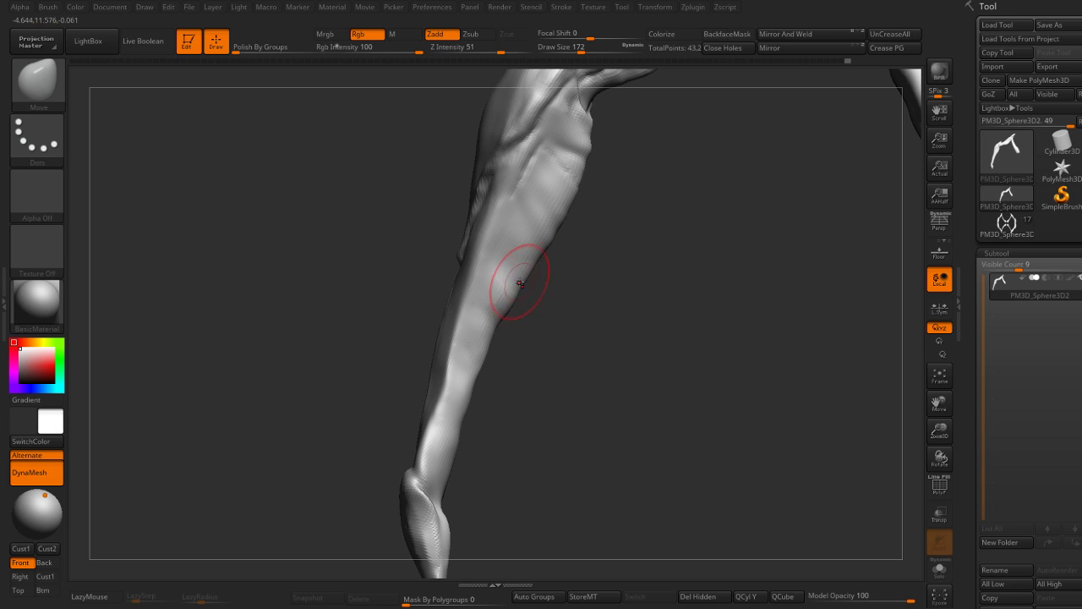
right_drag(483, 314, 508, 350)
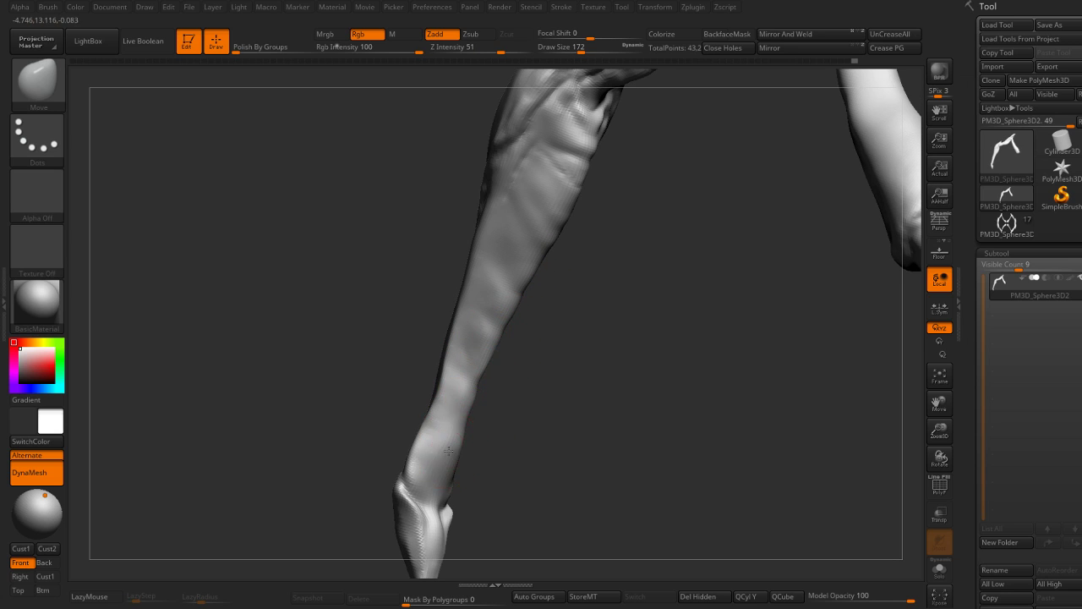
right_drag(453, 470, 479, 400)
key(bracketleft)
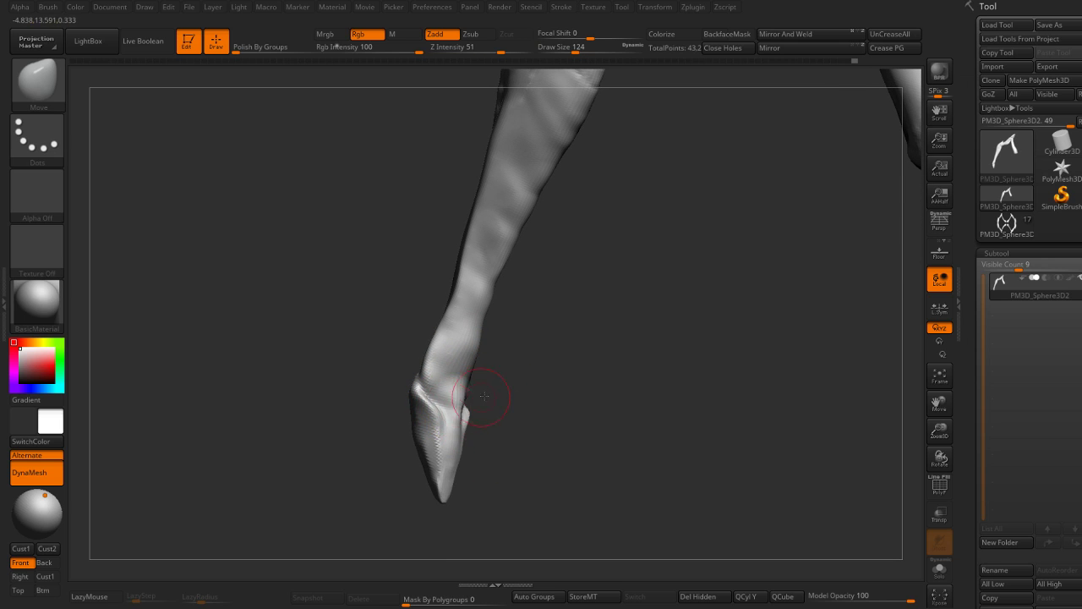
Step: Reshape the pointed foot cap, masking to protect the rest of the leg
mouse_move(479, 381)
right_down()
mouse_move(458, 382)
mouse_move(447, 423)
mouse_move(468, 407)
mouse_move(483, 358)
mouse_move(561, 341)
mouse_move(480, 358)
right_up()
key(s)
key(ctrl)
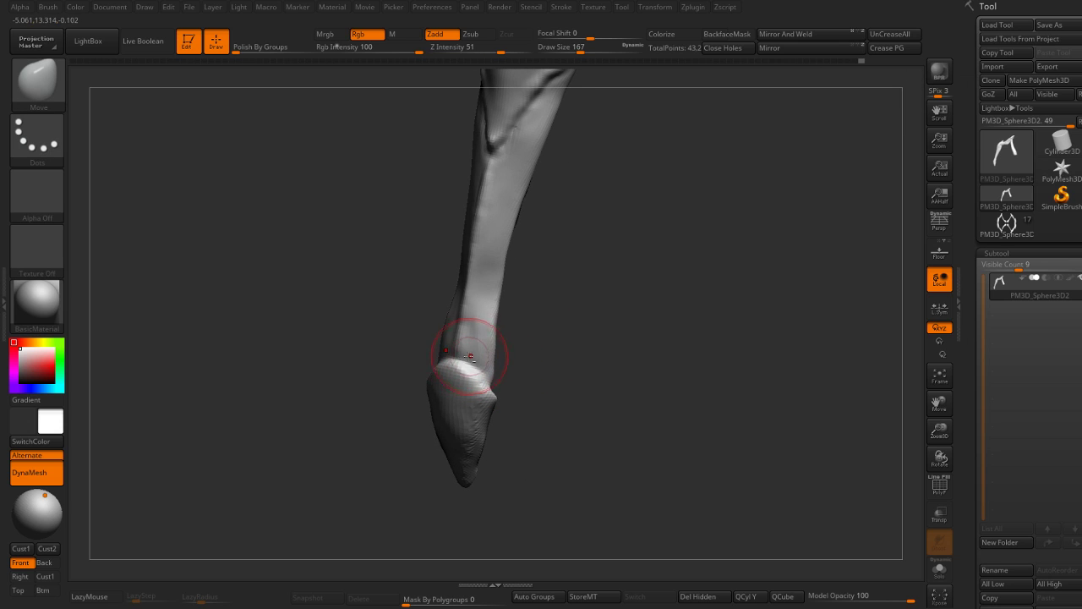
drag(513, 355, 543, 310)
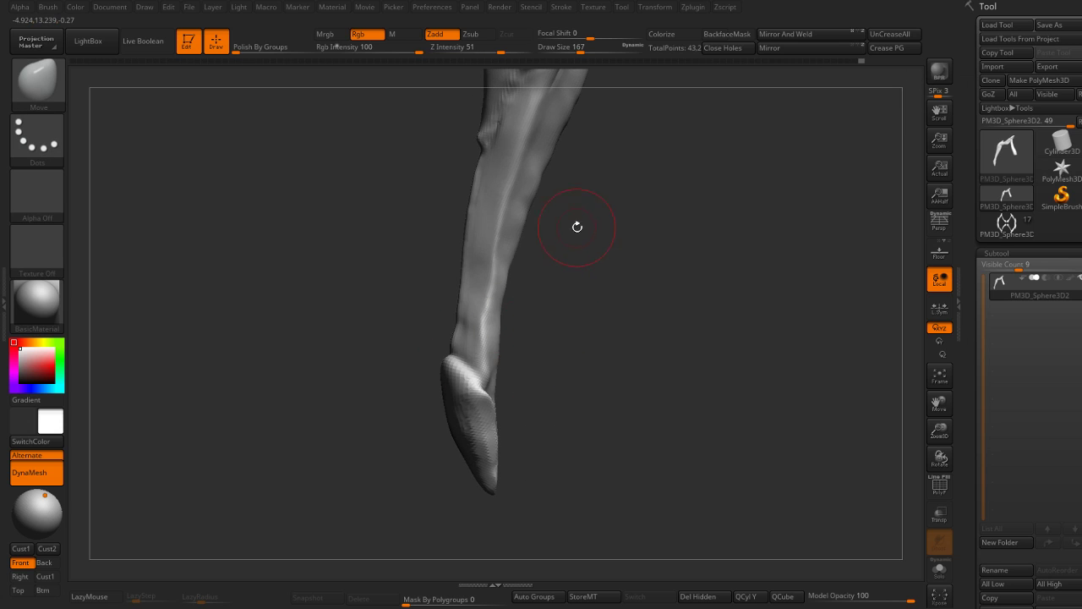
drag(577, 226, 513, 380)
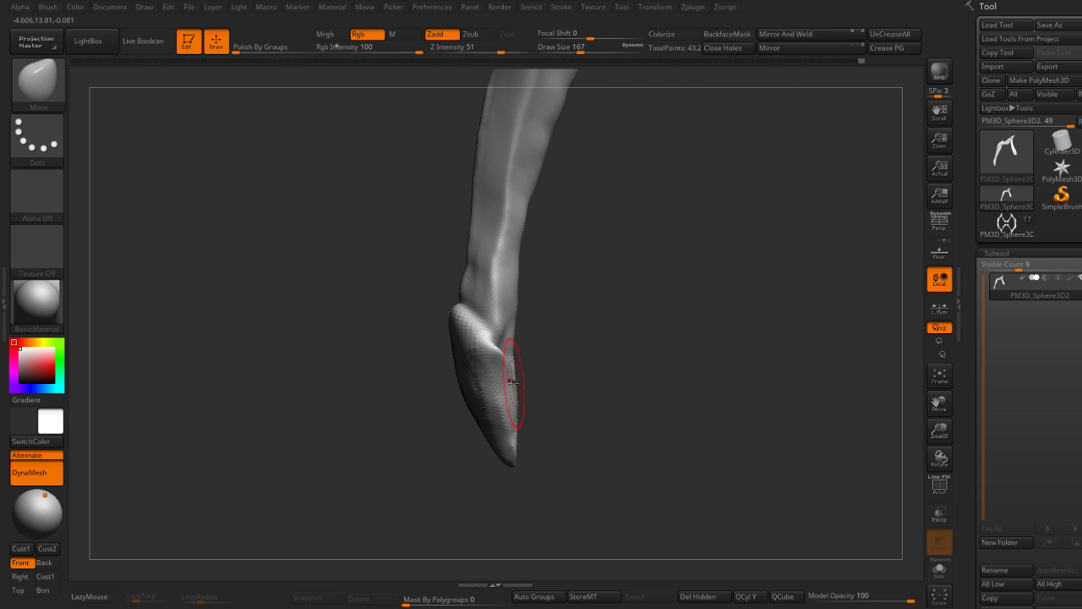
drag(573, 399, 495, 367)
Step: Build up the ankle with ClayBuildup and carve a DamStandard crease where cap meets shin
key(b)
key(c)
key(b)
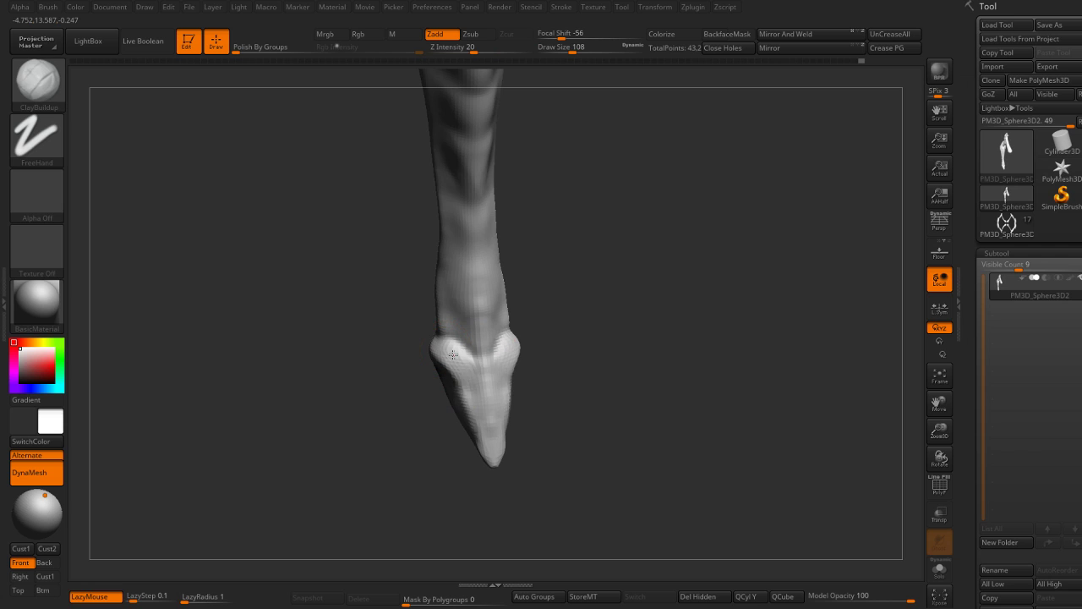
key(b)
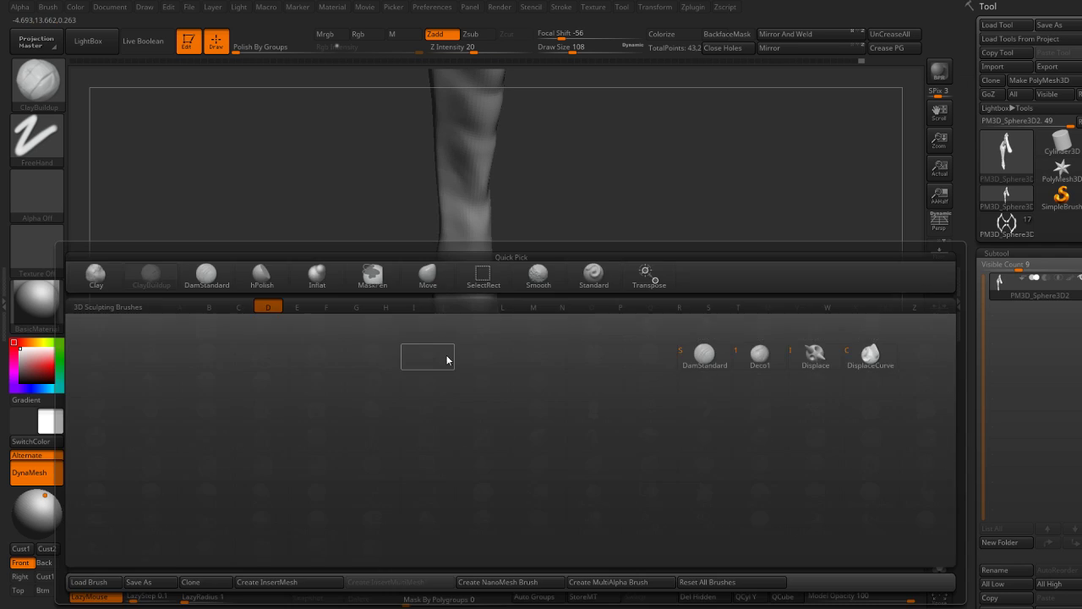
key(s)
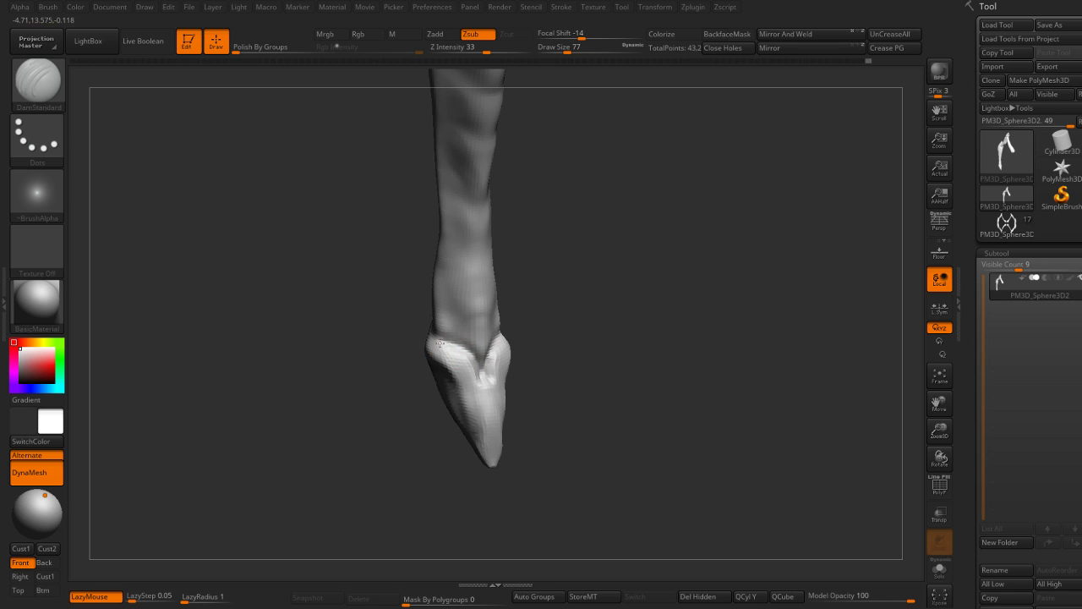
mouse_move(499, 389)
mouse_down()
mouse_move(572, 386)
mouse_move(532, 387)
mouse_move(465, 362)
mouse_up()
Step: Polish the hoof cap smoother with hPolish at draw size 120
key(b)
key(h)
key(p)
key(s)
mouse_move(594, 318)
mouse_down()
mouse_move(614, 217)
mouse_move(592, 310)
mouse_move(598, 268)
mouse_move(696, 176)
mouse_move(740, 234)
mouse_move(652, 234)
mouse_move(653, 273)
mouse_move(683, 273)
mouse_move(708, 228)
mouse_move(732, 237)
mouse_move(703, 243)
mouse_move(703, 211)
mouse_up()
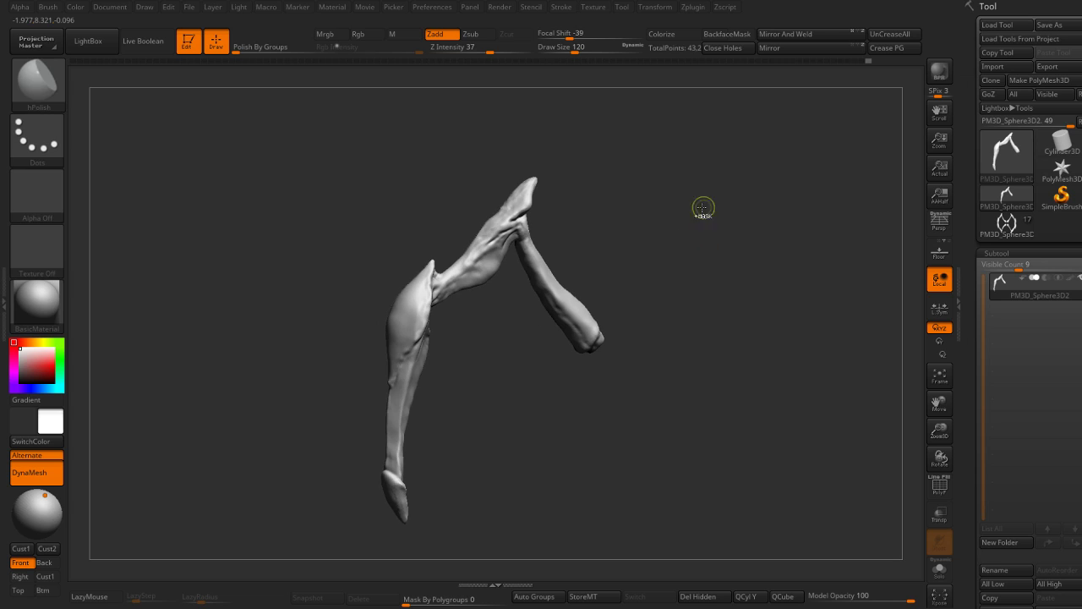
Step: Save the reworked-leg project with Ctrl+S and zoom back in on the leg joint
key(ctrl)
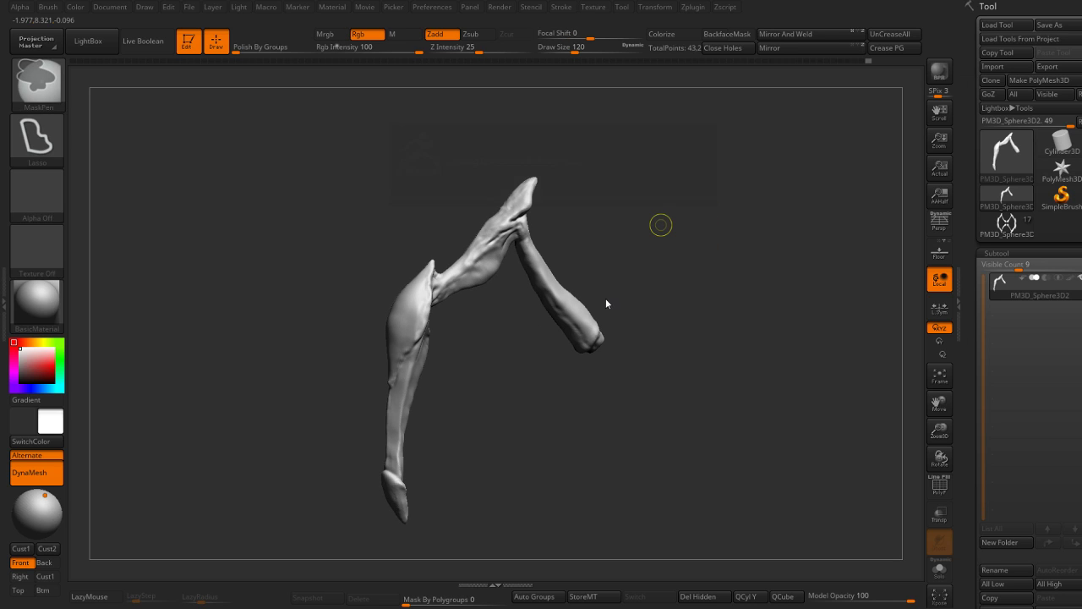
key(ctrl+s)
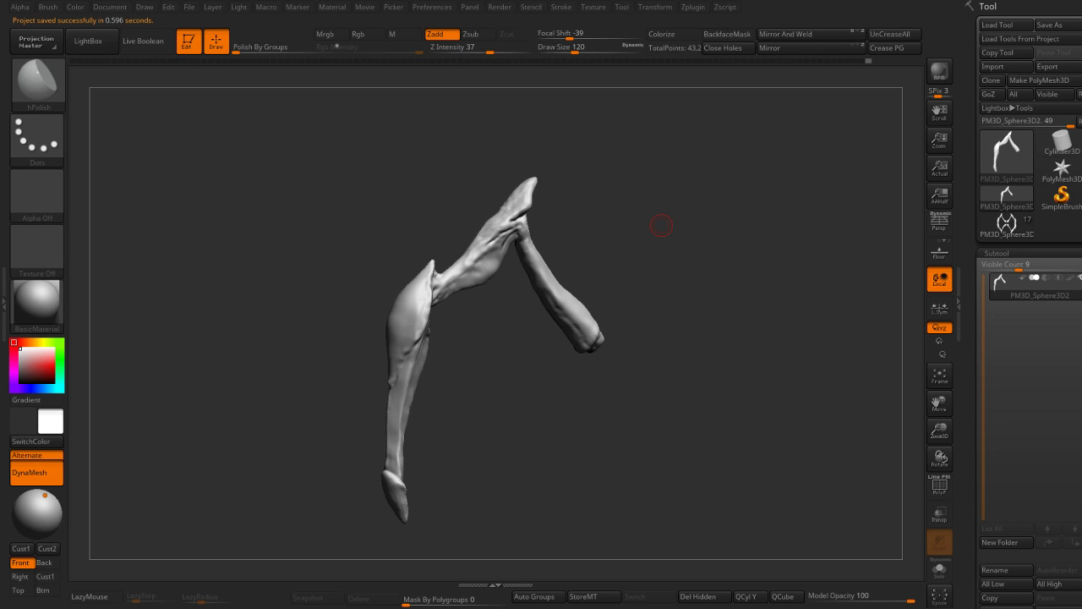
mouse_move(644, 223)
mouse_down()
mouse_move(655, 172)
mouse_move(688, 208)
mouse_move(657, 186)
mouse_move(663, 254)
mouse_move(536, 428)
mouse_move(471, 229)
mouse_up()
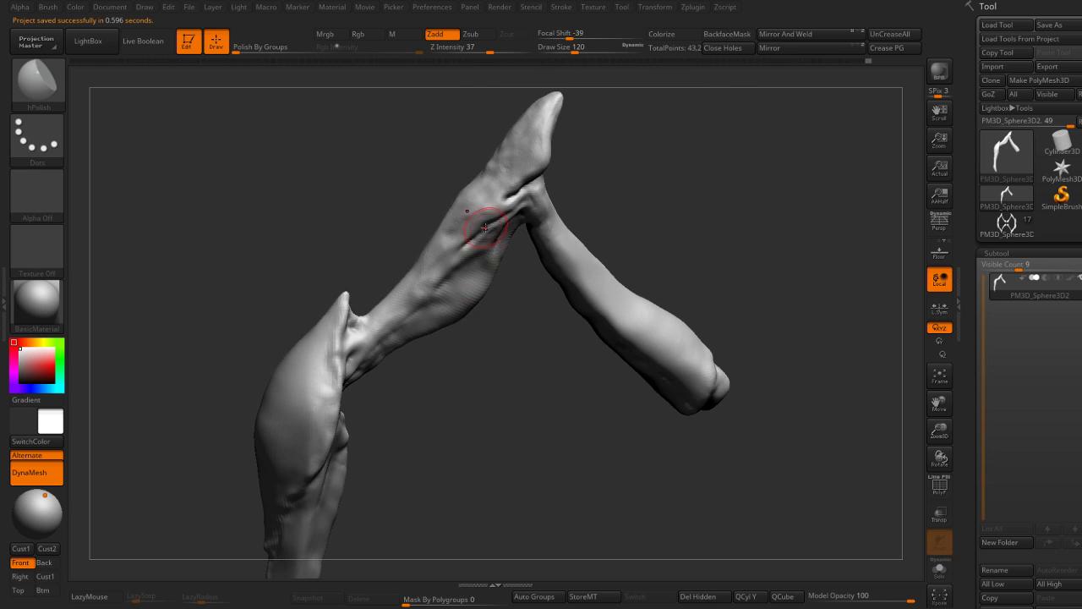
Step: Carve deeper grooves along the upper leg with DamStandard
key(b)
key(d)
key(s)
drag(466, 304, 452, 285)
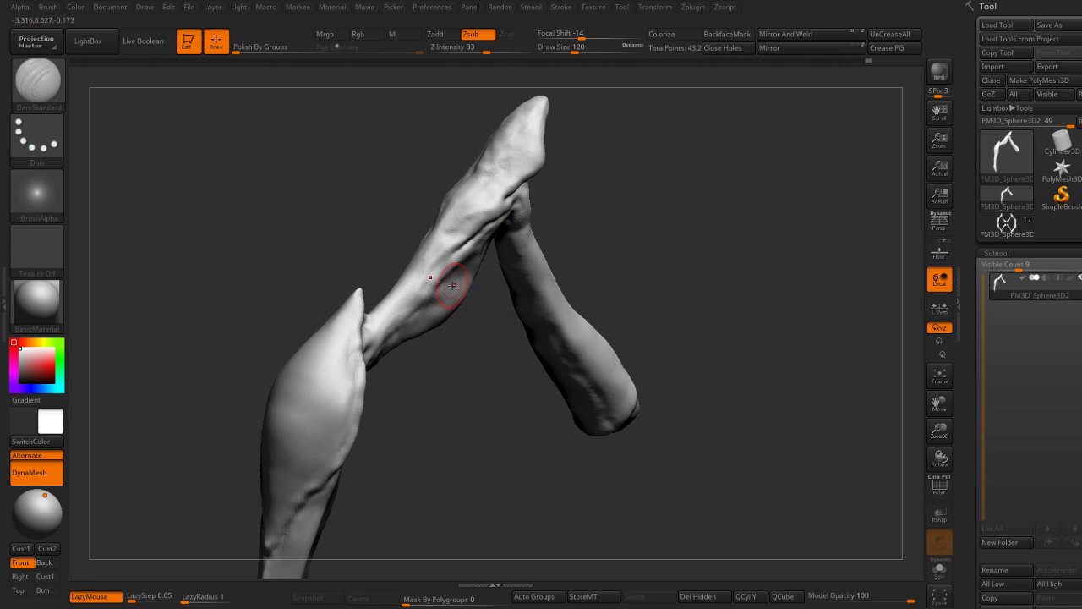
drag(614, 225, 502, 247)
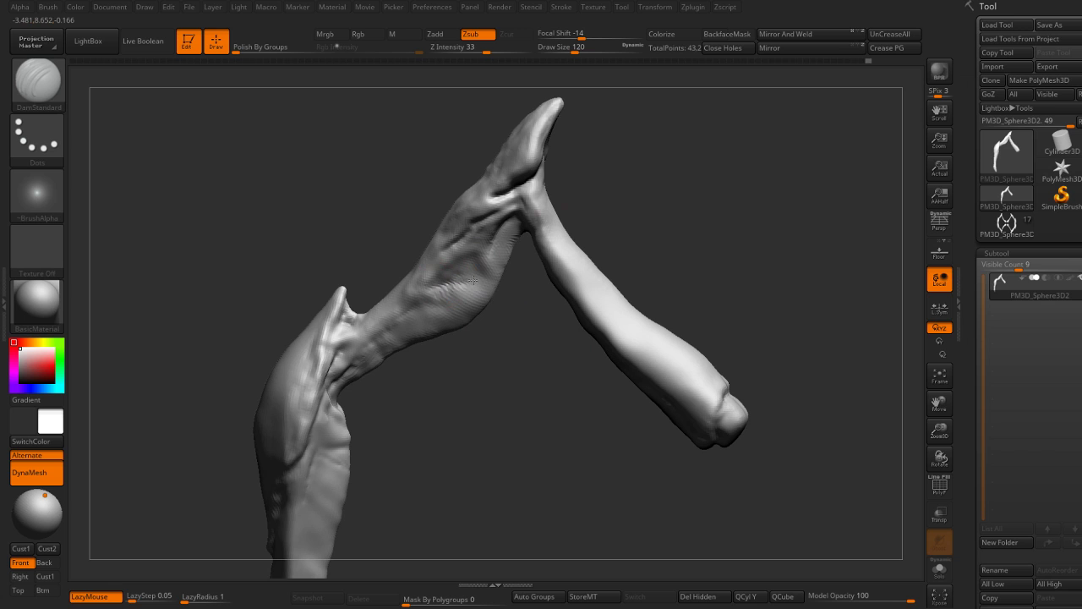
mouse_move(481, 277)
right_down()
mouse_move(511, 274)
mouse_move(504, 266)
mouse_move(479, 285)
mouse_move(523, 323)
mouse_move(485, 286)
mouse_move(494, 326)
mouse_move(662, 278)
mouse_move(635, 177)
mouse_move(669, 191)
mouse_move(674, 169)
mouse_move(648, 169)
mouse_move(680, 251)
mouse_move(679, 228)
mouse_move(482, 235)
mouse_move(656, 275)
mouse_move(554, 208)
mouse_move(502, 194)
right_up()
Step: Build extra muscle forms with ClayBuildup, shrinking draw size to 83 then 71
key(b)
key(c)
key(b)
key(s)
click(502, 181)
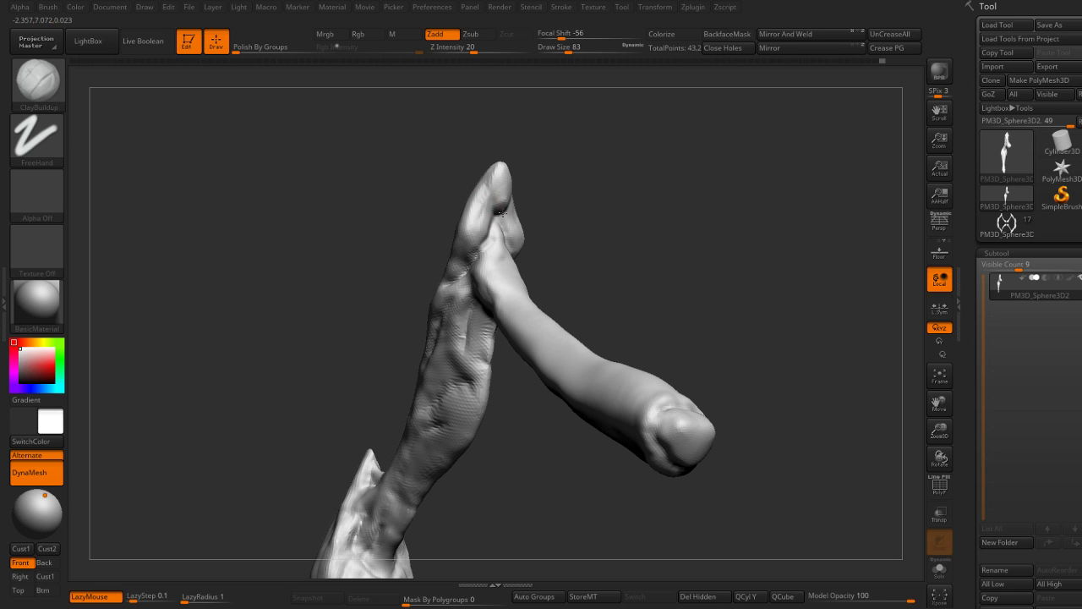
mouse_move(501, 212)
right_down()
mouse_move(508, 198)
mouse_move(517, 211)
mouse_move(546, 200)
mouse_move(628, 229)
mouse_move(670, 185)
right_up()
key(s)
click(501, 214)
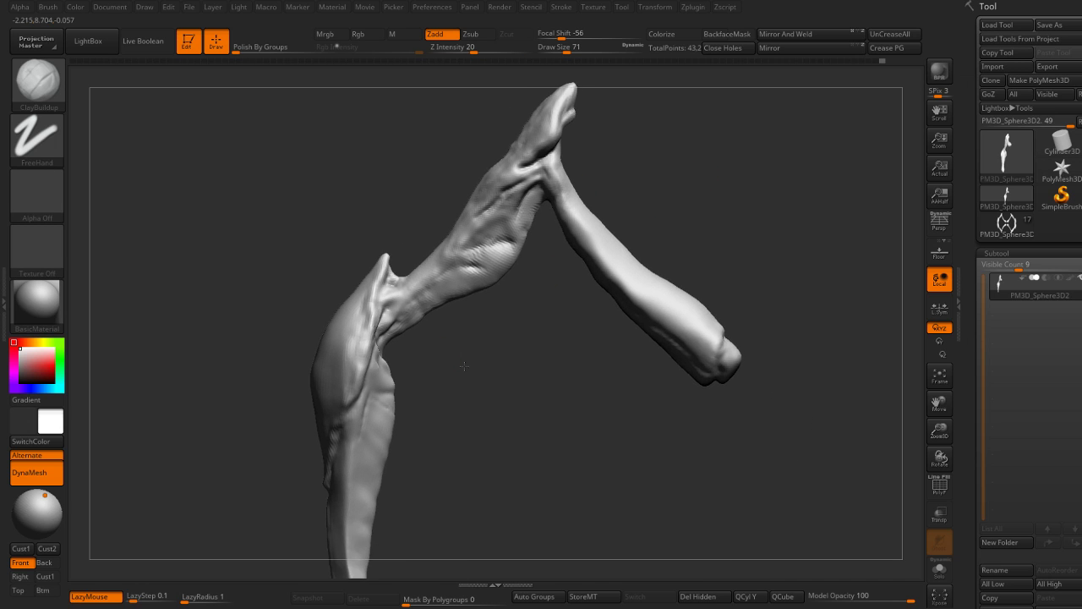
mouse_move(305, 287)
ctrl+right_down()
mouse_move(314, 337)
mouse_move(285, 350)
mouse_move(290, 363)
ctrl+right_up()
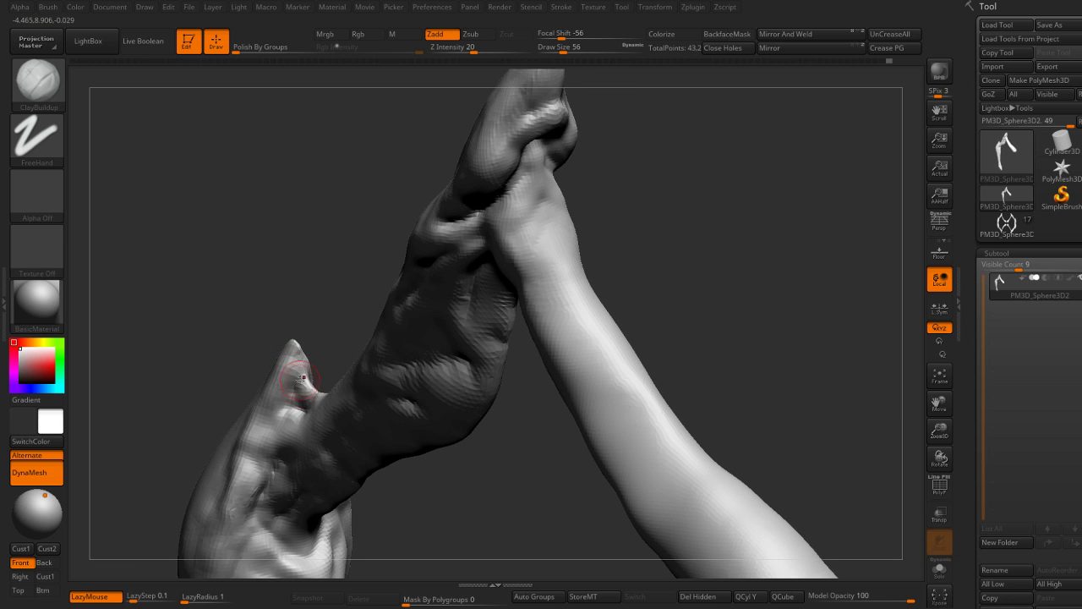
Step: Carve fresh creases along the knee and calf plate at intensity 33, draw size 56
key(shift)
key(b)
key(d)
key(s)
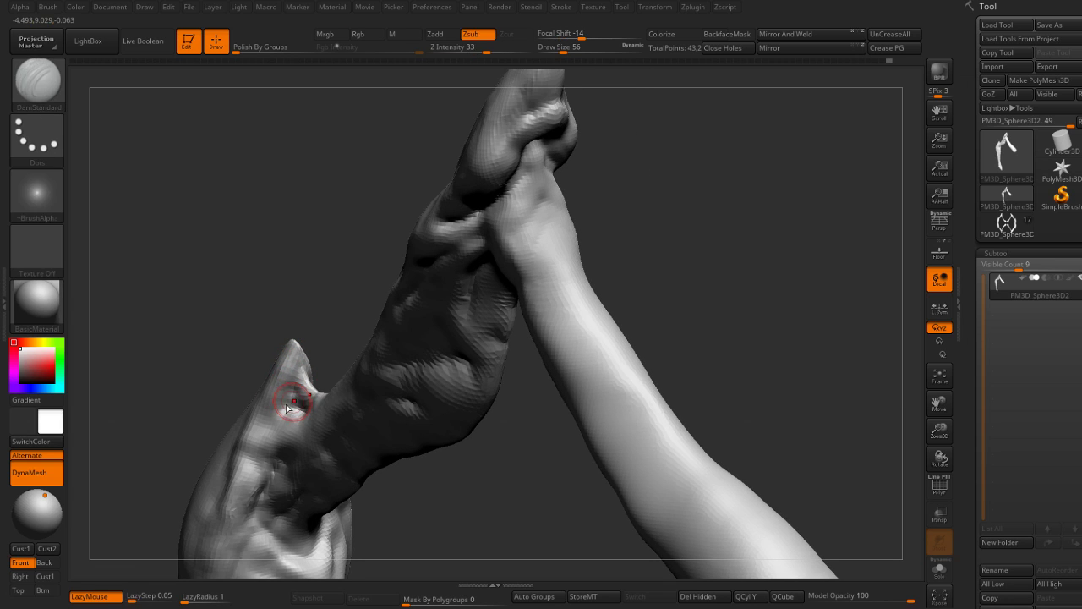
mouse_move(300, 363)
right_down()
mouse_move(275, 414)
mouse_move(307, 307)
mouse_move(391, 169)
mouse_move(398, 302)
mouse_move(340, 320)
mouse_move(354, 328)
right_up()
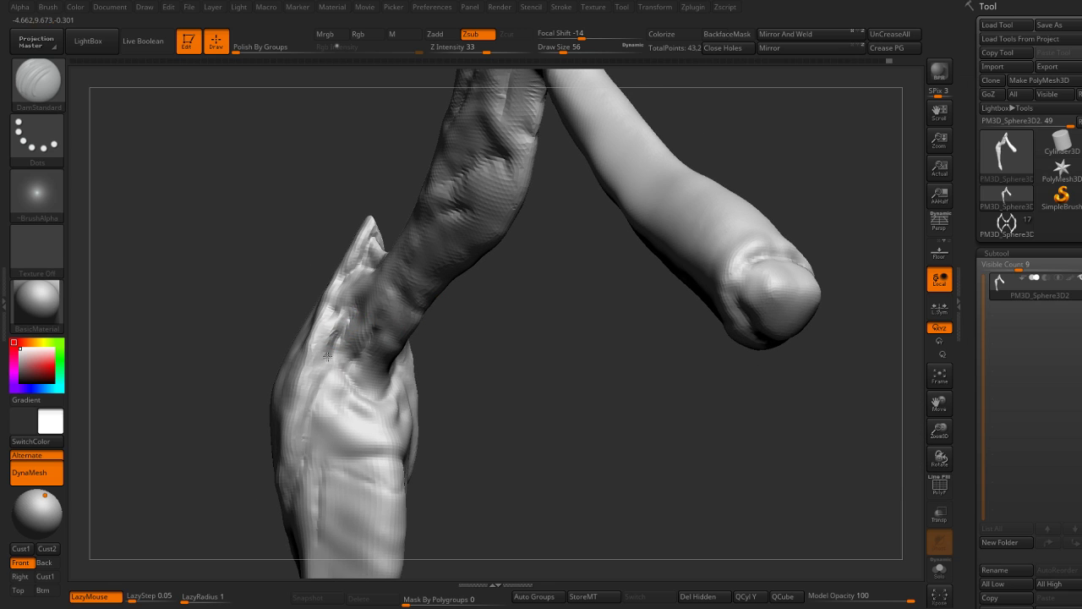
mouse_move(312, 395)
right_down()
mouse_move(246, 346)
mouse_move(329, 313)
right_up()
right_drag(315, 395, 387, 363)
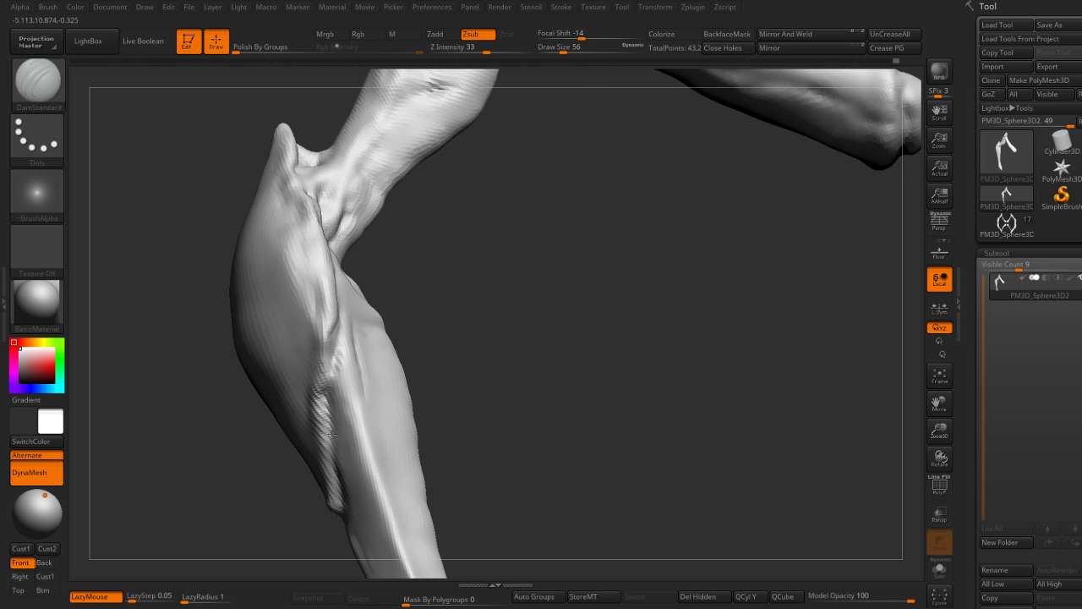
mouse_move(332, 435)
right_down()
mouse_move(507, 293)
mouse_move(363, 343)
right_up()
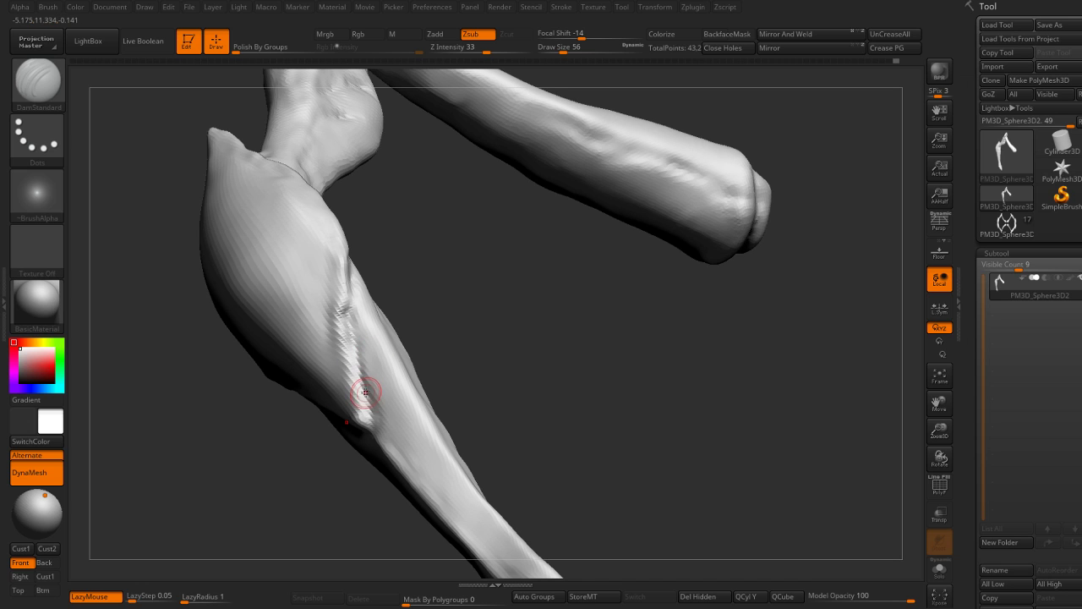
mouse_move(388, 421)
right_down()
mouse_move(510, 355)
mouse_move(500, 329)
mouse_move(383, 356)
mouse_move(443, 391)
right_up()
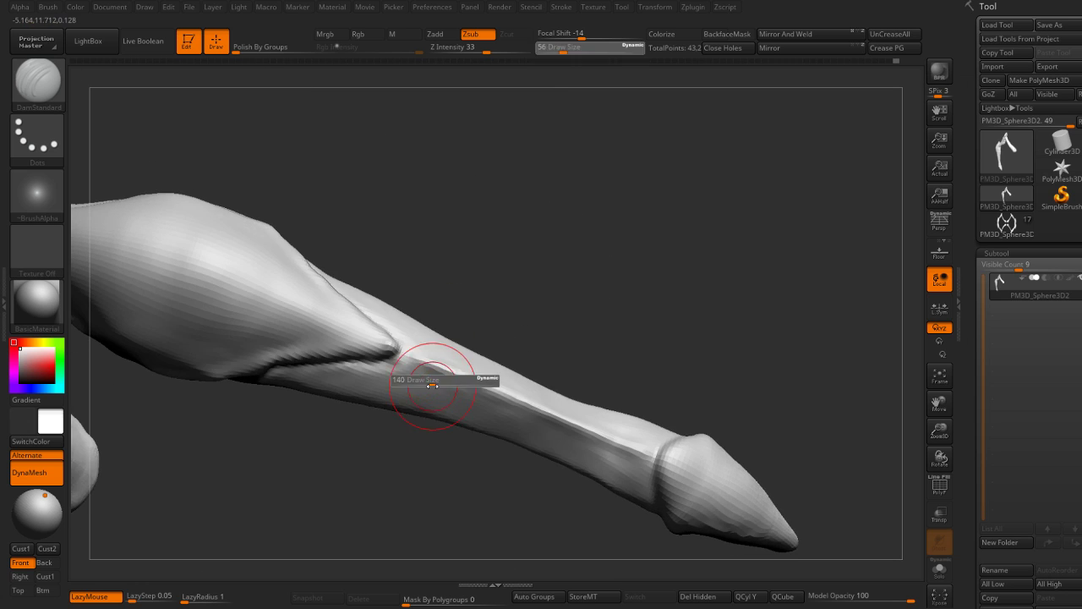
Step: Work the lower segment and forearm with the Standard brush
mouse_move(580, 423)
right_down()
mouse_move(681, 343)
mouse_move(592, 242)
mouse_move(734, 293)
mouse_move(602, 252)
mouse_move(537, 285)
right_up()
key(b)
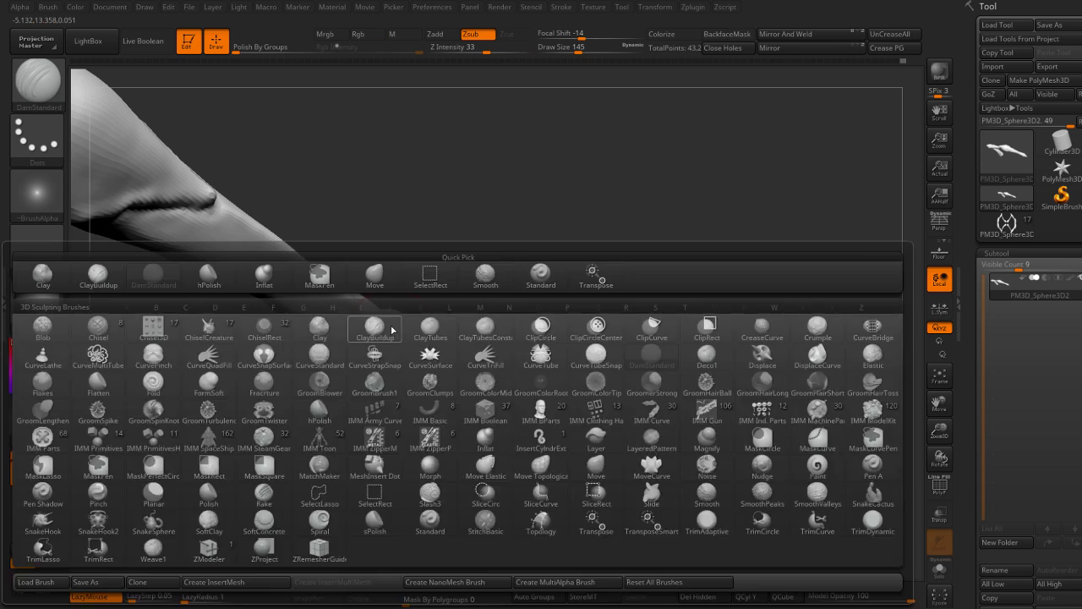
key(s)
key(t)
right_drag(400, 336, 443, 285)
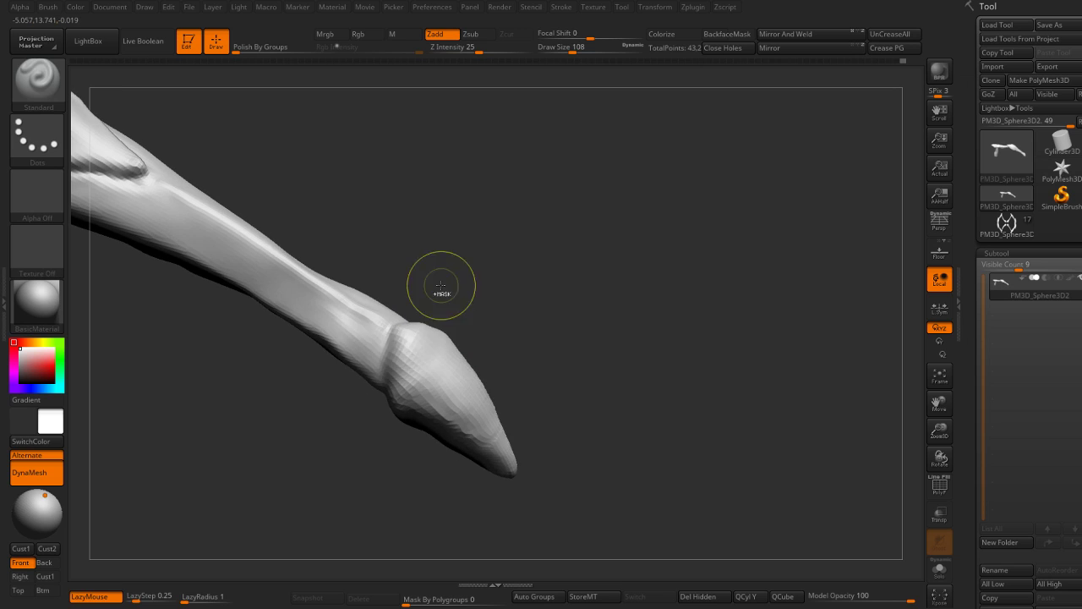
Step: Carve a sharp crease along the wrist cuff edge with DamStandard
key(b)
key(d)
key(s)
drag(402, 329, 394, 368)
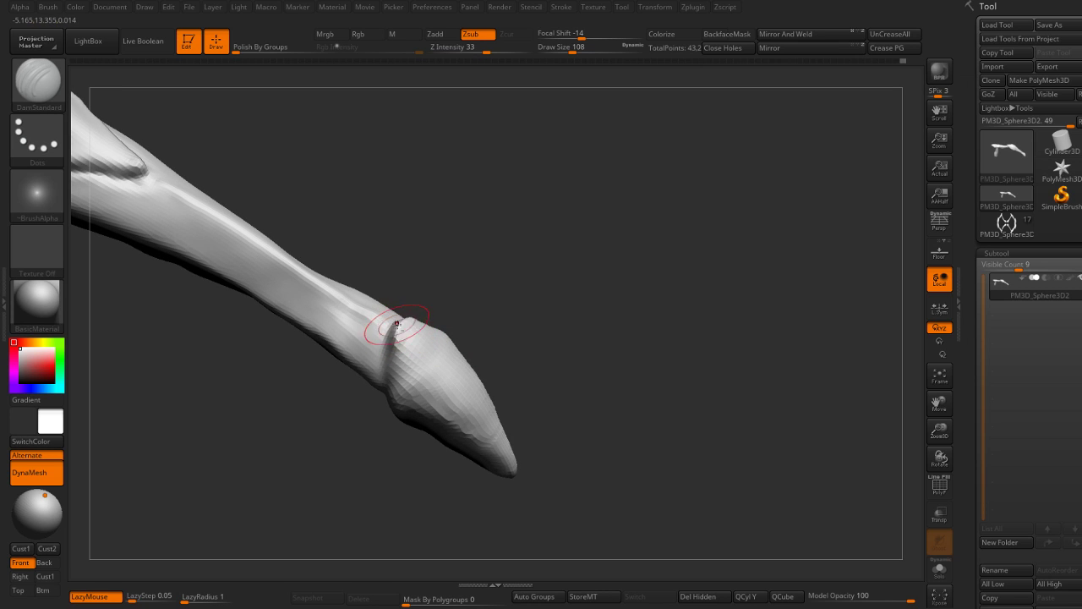
mouse_move(494, 337)
right_down()
mouse_move(403, 396)
mouse_move(454, 336)
mouse_move(384, 350)
mouse_move(430, 312)
right_up()
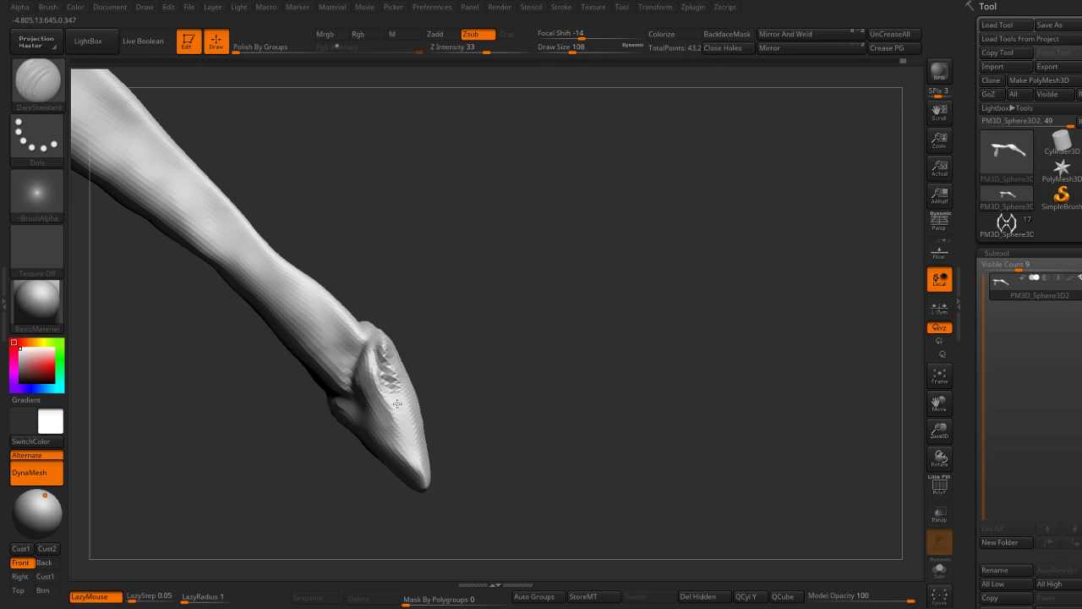
right_drag(396, 404, 411, 386)
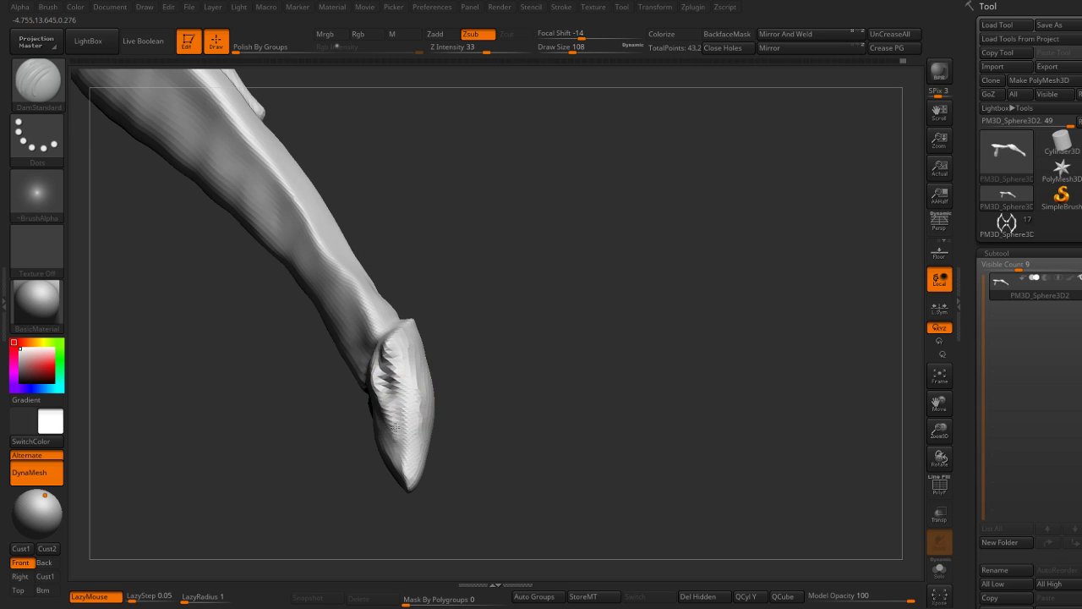
right_drag(393, 393, 459, 362)
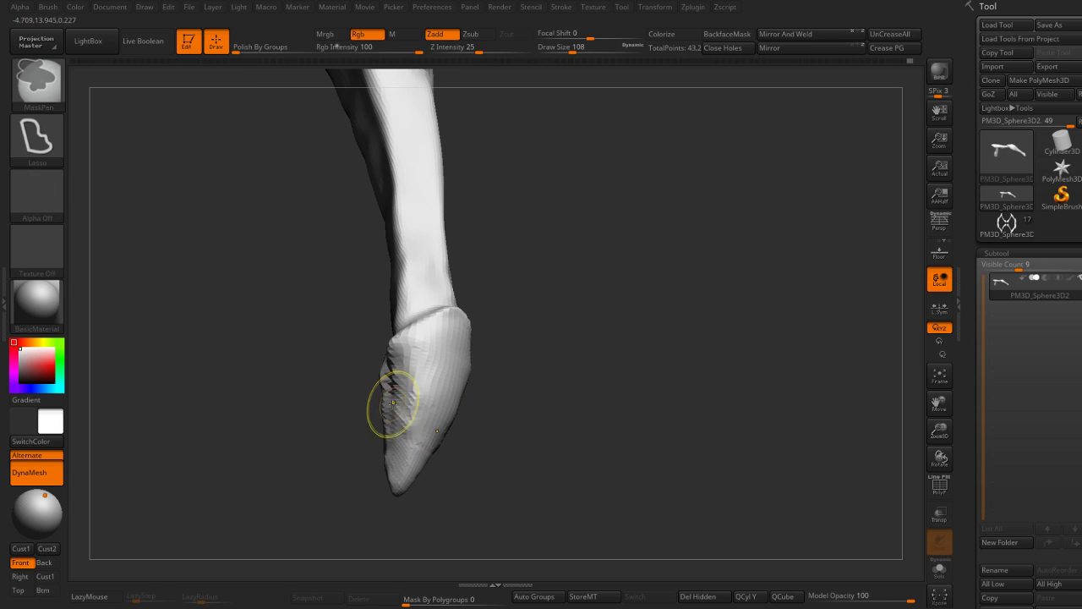
Step: Smooth the wrist tip into a rounded shape, checking from several angles
shift+drag(386, 411, 398, 439)
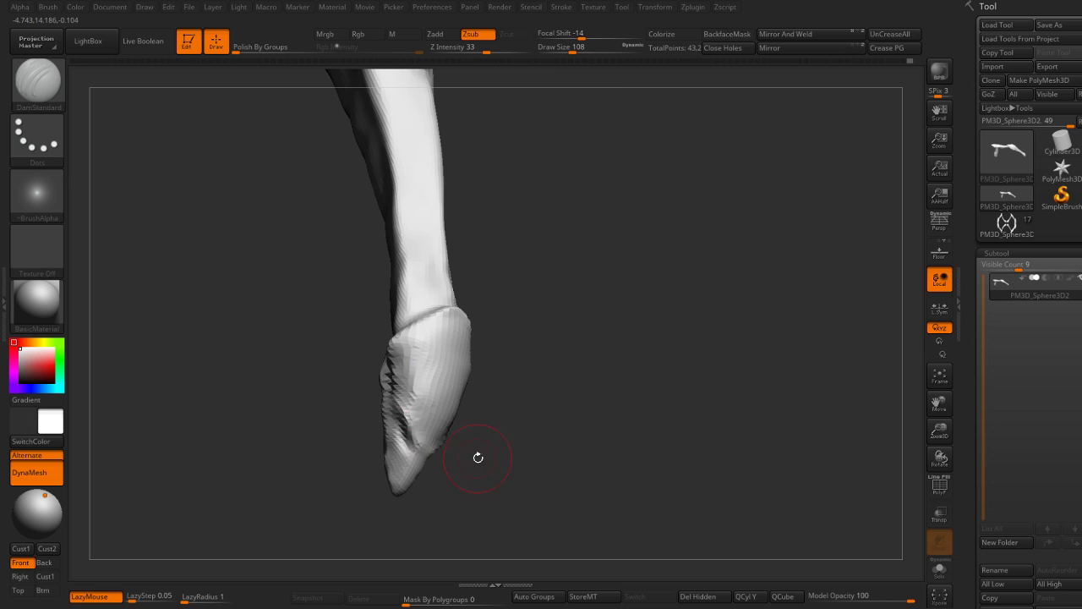
mouse_move(476, 457)
right_down()
mouse_move(373, 427)
mouse_move(338, 436)
mouse_move(362, 434)
mouse_move(327, 411)
mouse_move(372, 433)
right_up()
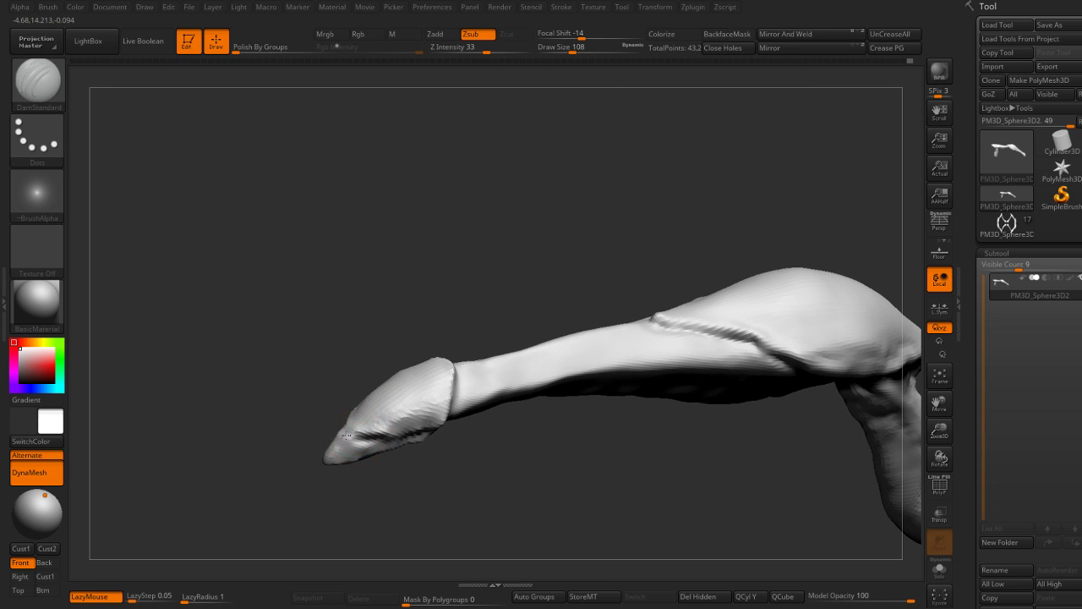
mouse_move(338, 459)
shift+mouse_down()
mouse_move(342, 440)
mouse_move(327, 448)
shift+mouse_up()
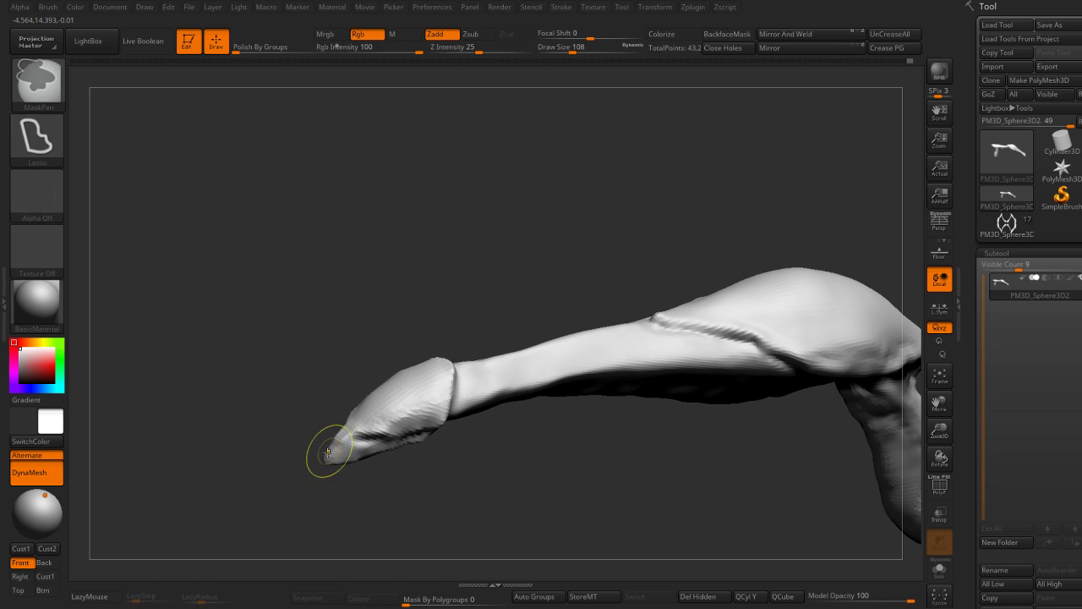
mouse_move(339, 443)
right_down()
mouse_move(452, 481)
mouse_move(519, 452)
mouse_move(638, 237)
mouse_move(536, 326)
mouse_move(595, 296)
right_up()
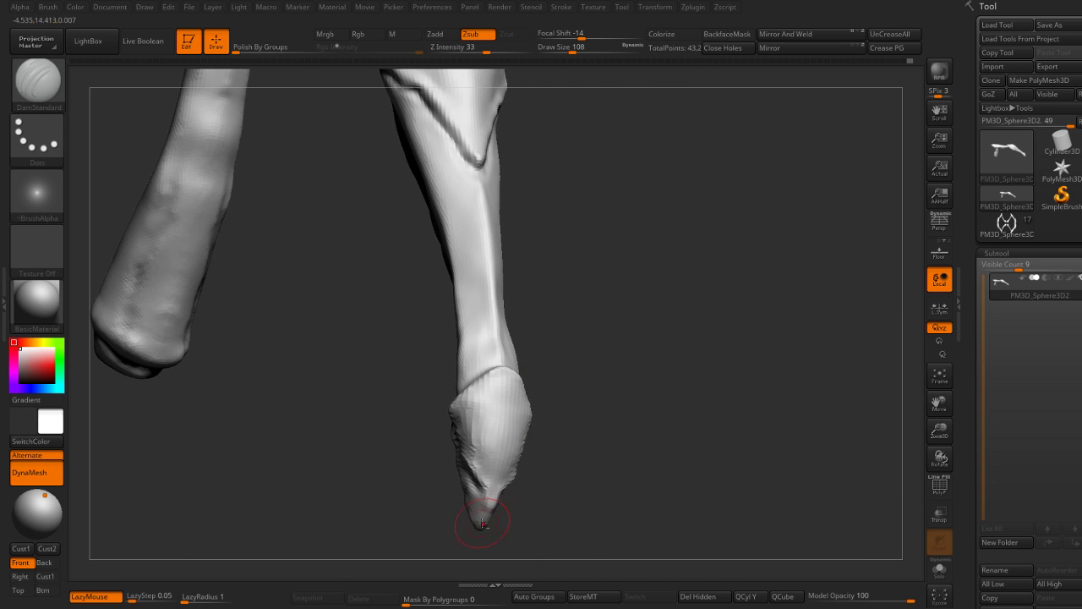
right_drag(495, 423, 500, 489)
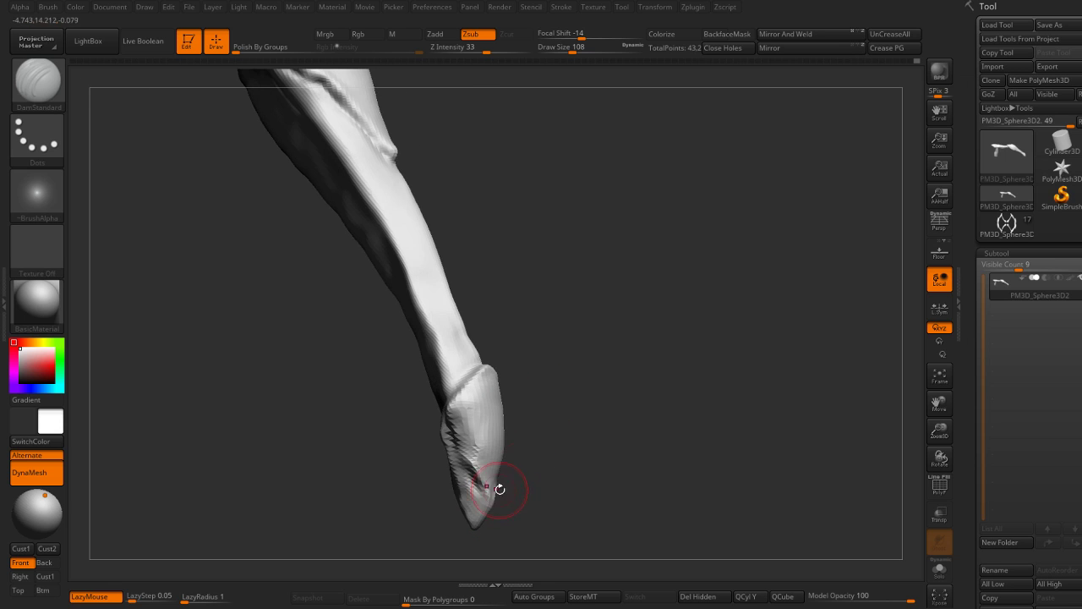
mouse_move(525, 418)
right_down()
mouse_move(431, 314)
mouse_move(536, 360)
mouse_move(382, 314)
mouse_move(443, 373)
mouse_move(273, 402)
right_up()
mouse_move(323, 338)
right_down()
mouse_move(358, 386)
mouse_move(344, 390)
right_up()
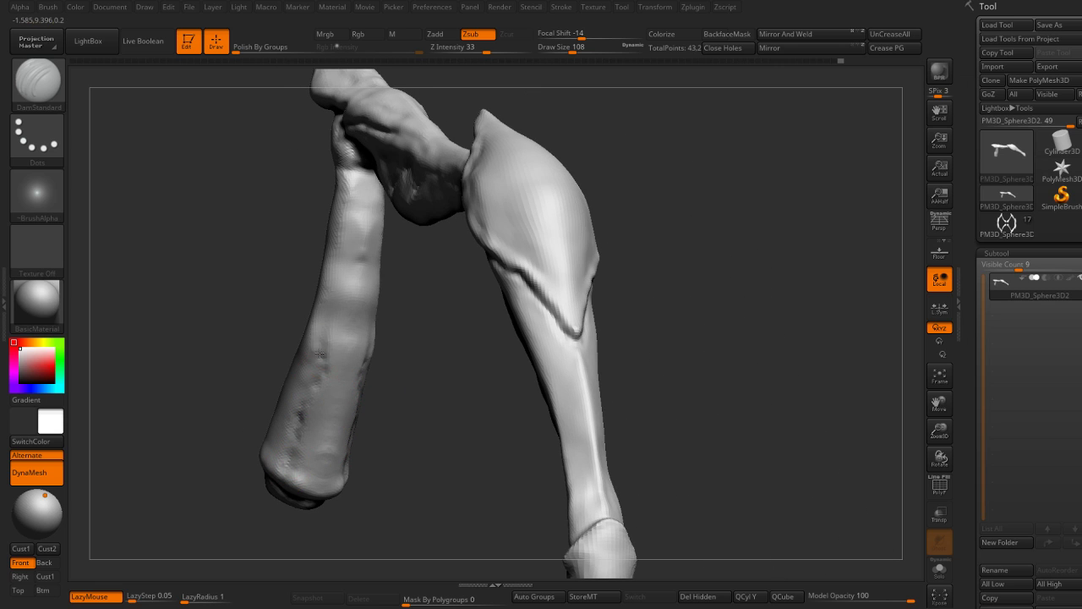
Step: Reshape the lower forearm slightly with the Move brush
right_drag(319, 354, 336, 367)
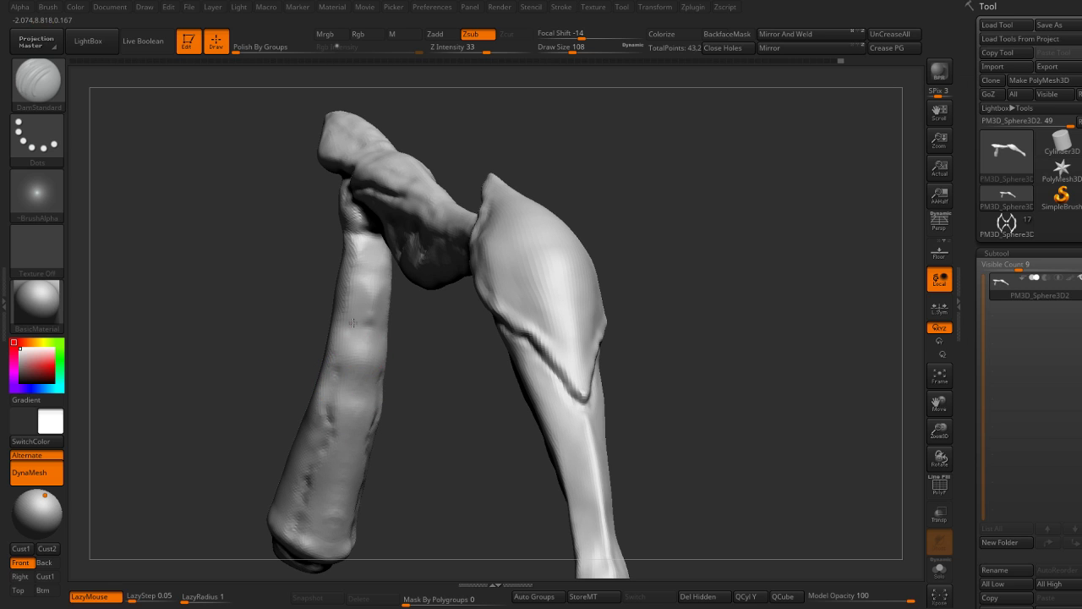
right_drag(345, 254, 358, 302)
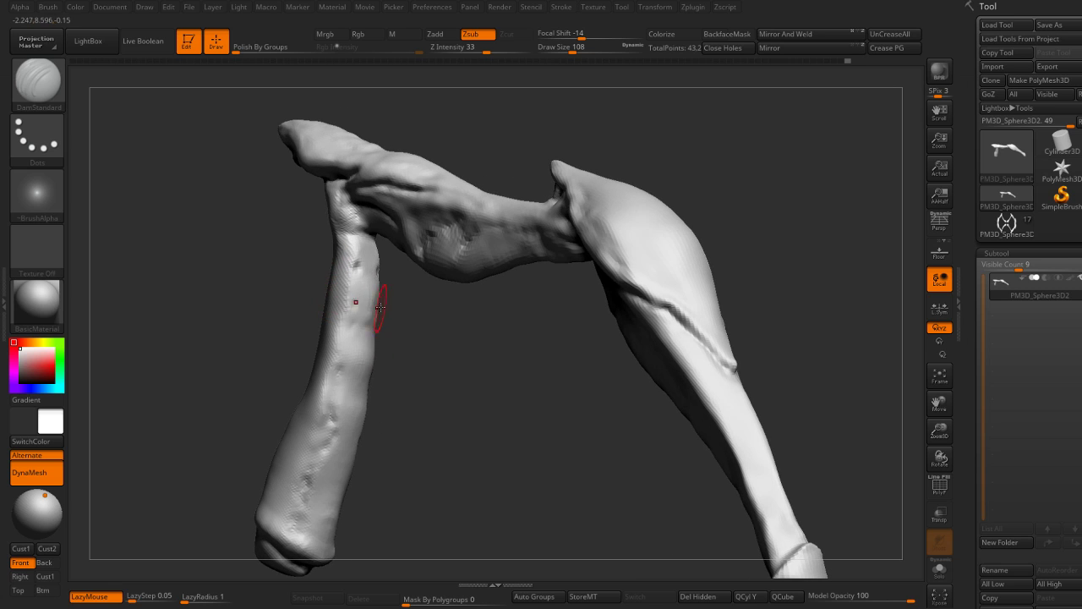
key(b)
key(m)
key(v)
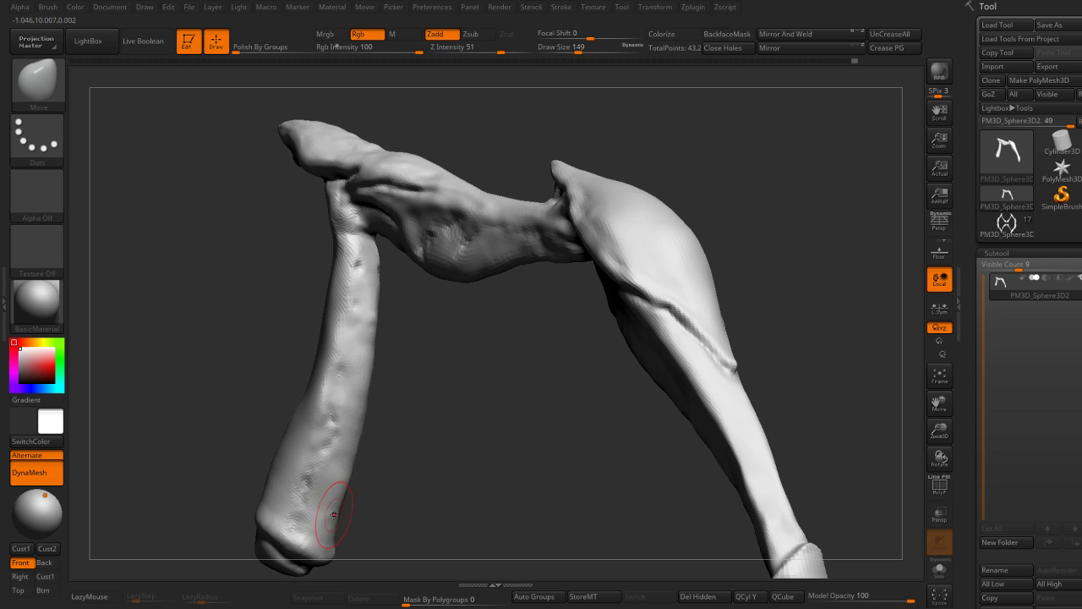
mouse_move(392, 404)
mouse_down()
mouse_move(413, 347)
mouse_move(455, 333)
mouse_move(446, 314)
mouse_up()
Step: Carve extra grooves around the fist joint with DamStandard
key(b)
key(d)
key(s)
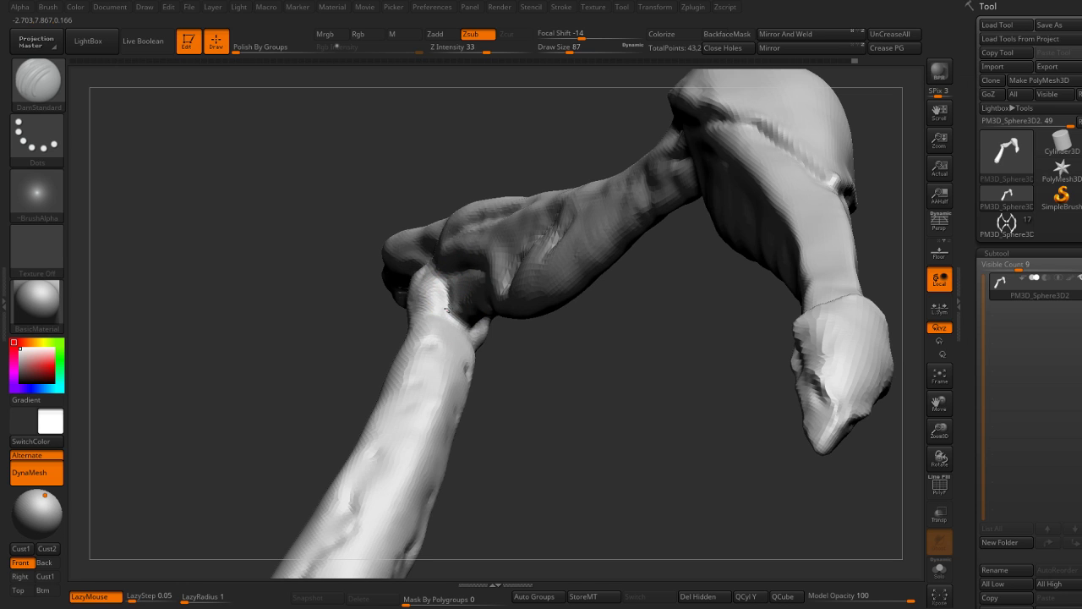
drag(490, 321, 512, 383)
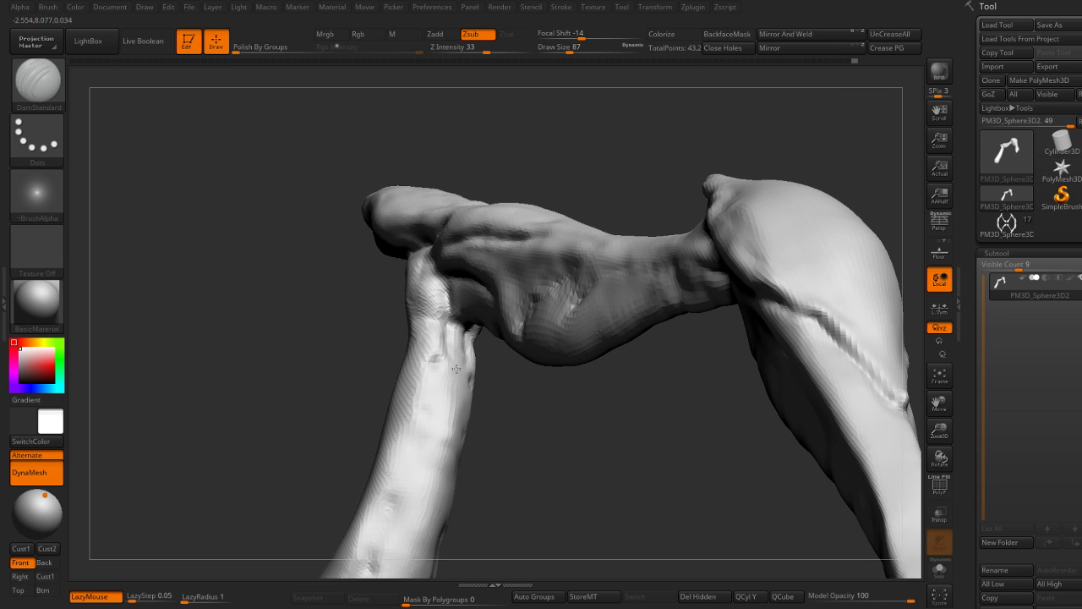
mouse_move(451, 346)
mouse_down()
mouse_move(488, 358)
mouse_move(455, 345)
mouse_up()
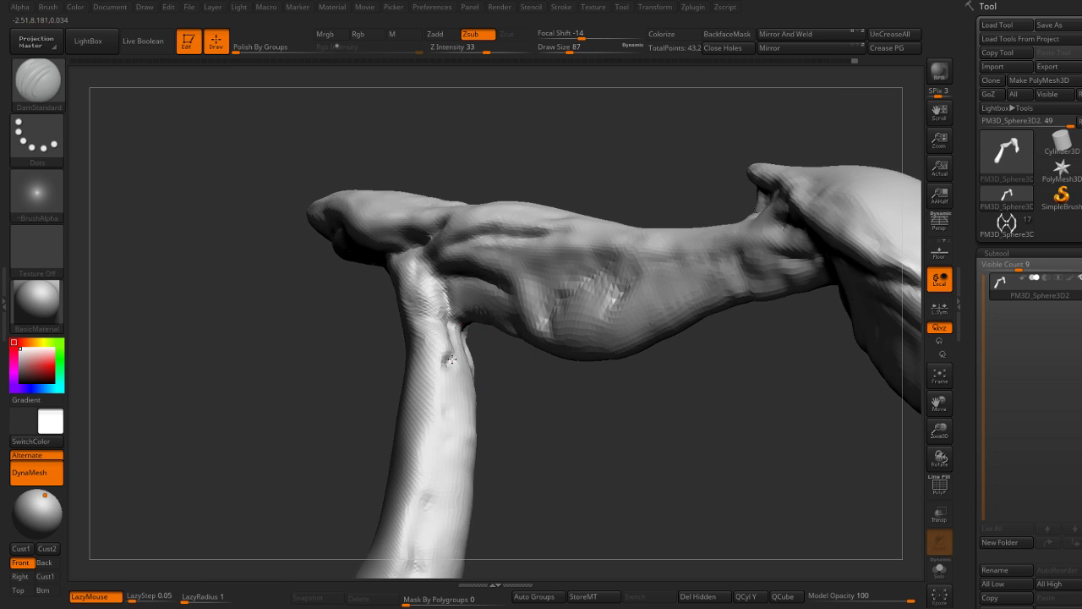
Step: Build clay around the fist joint, then carve more creases at draw size 104
key(b)
key(c)
key(b)
mouse_move(486, 340)
mouse_down()
mouse_move(464, 327)
mouse_move(507, 350)
mouse_move(409, 325)
mouse_move(522, 278)
mouse_move(604, 212)
mouse_move(511, 230)
mouse_move(499, 284)
mouse_move(462, 297)
mouse_move(544, 254)
mouse_move(583, 309)
mouse_move(587, 253)
mouse_move(610, 211)
mouse_move(617, 229)
mouse_move(570, 282)
mouse_move(431, 288)
mouse_up()
key(b)
key(d)
key(s)
key(s)
key(shift)
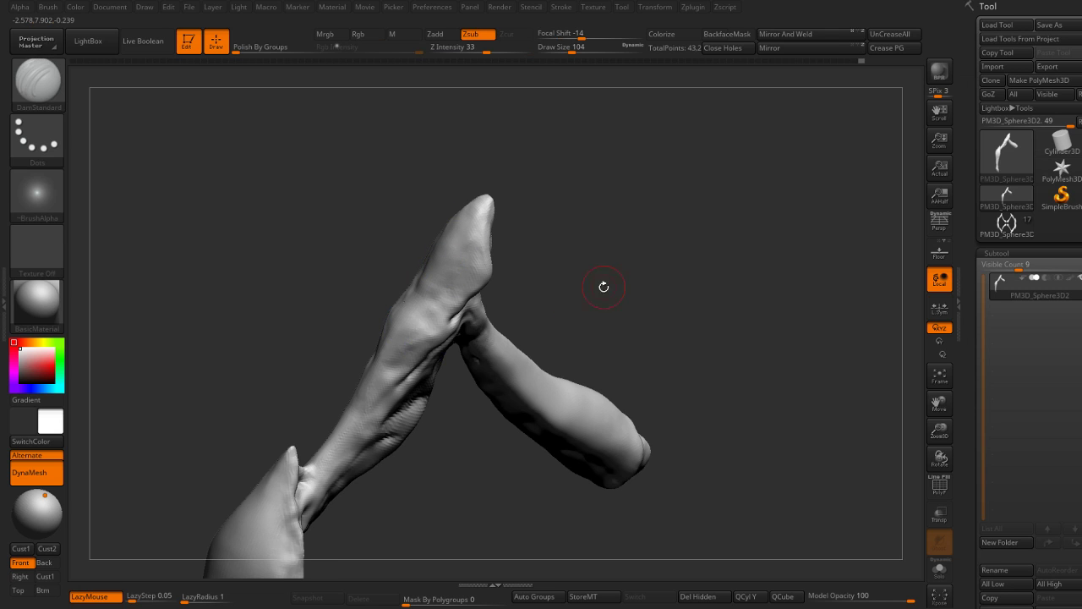
Step: Pull the forearm lower and reshape the elbow with the Move brush at draw size 245
drag(601, 285, 621, 193)
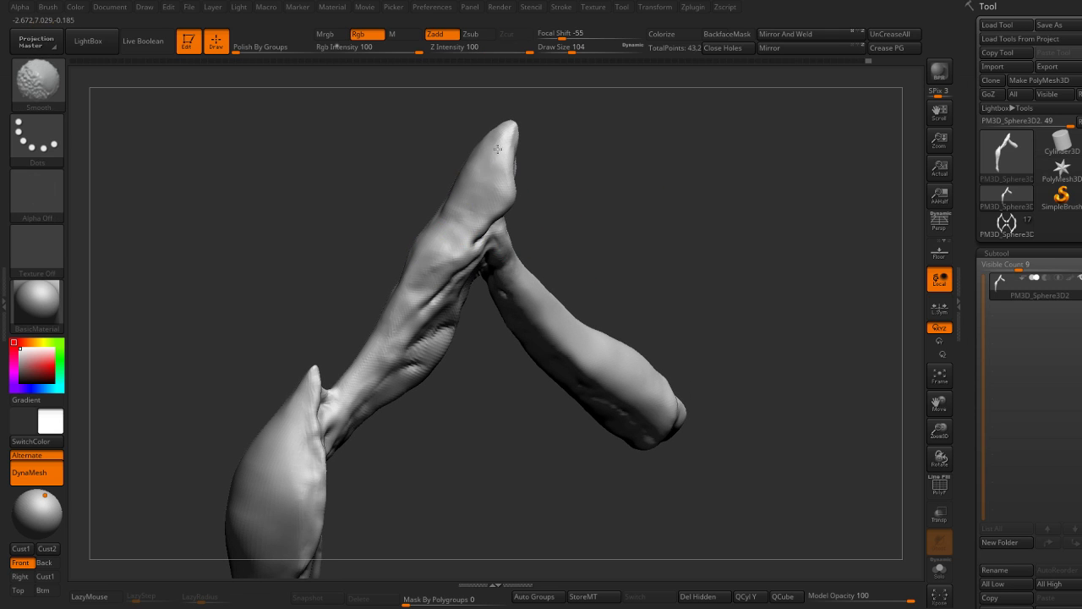
drag(478, 203, 471, 222)
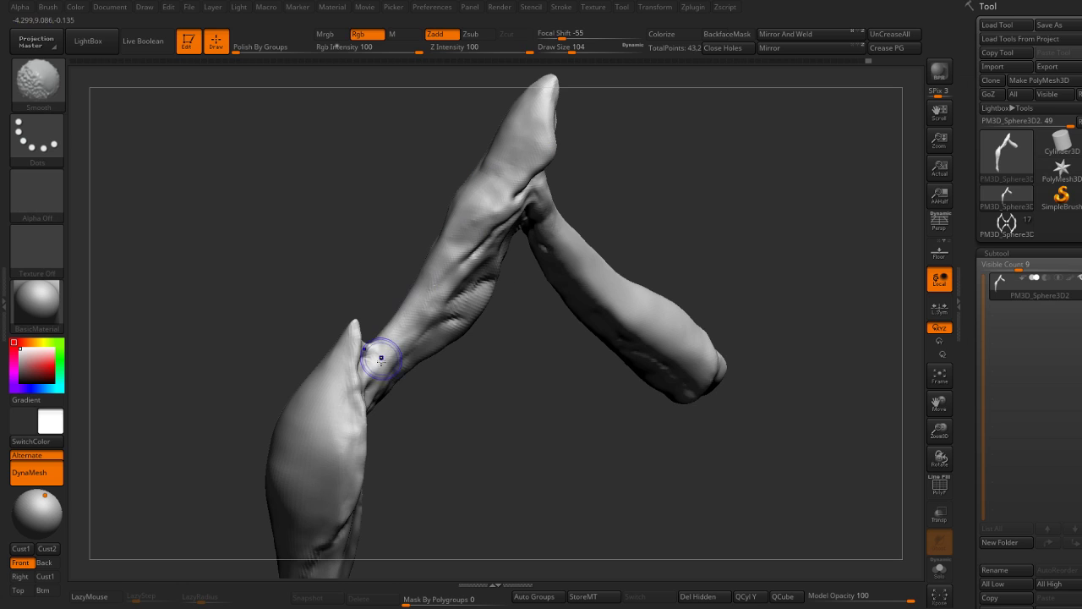
key(b)
key(m)
key(v)
drag(438, 414, 459, 415)
key(s)
mouse_move(445, 316)
mouse_down()
mouse_move(460, 269)
mouse_move(472, 279)
mouse_up()
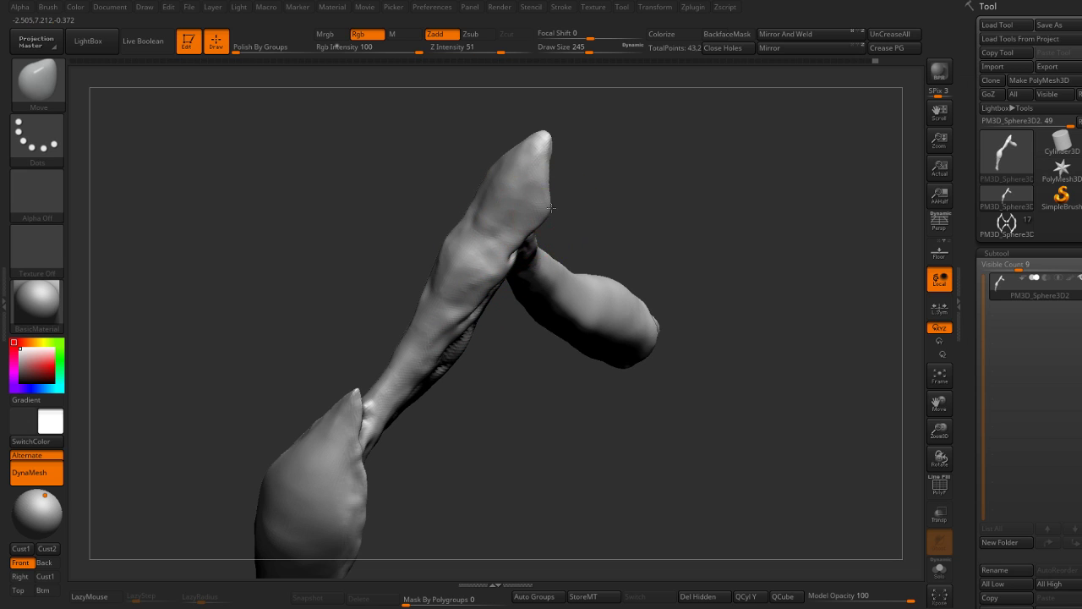
drag(544, 206, 633, 217)
Step: Check the new forearm pose from several angles and save the project with Ctrl+S
mouse_move(435, 392)
mouse_down()
mouse_move(418, 420)
mouse_move(398, 397)
mouse_up()
mouse_move(444, 334)
mouse_down()
mouse_move(456, 336)
mouse_move(534, 242)
mouse_up()
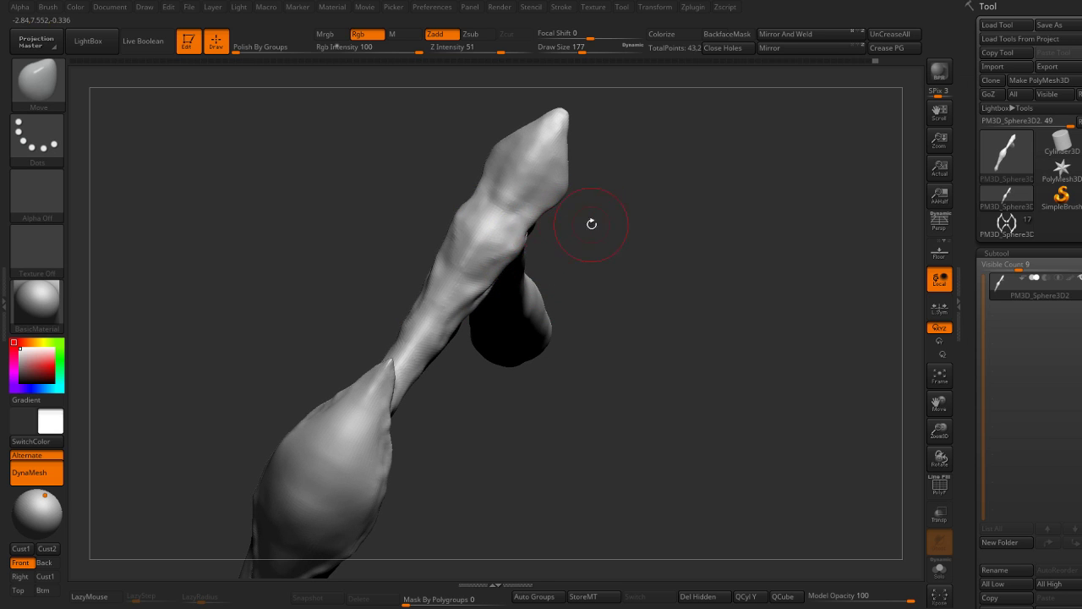
shift+drag(592, 223, 626, 222)
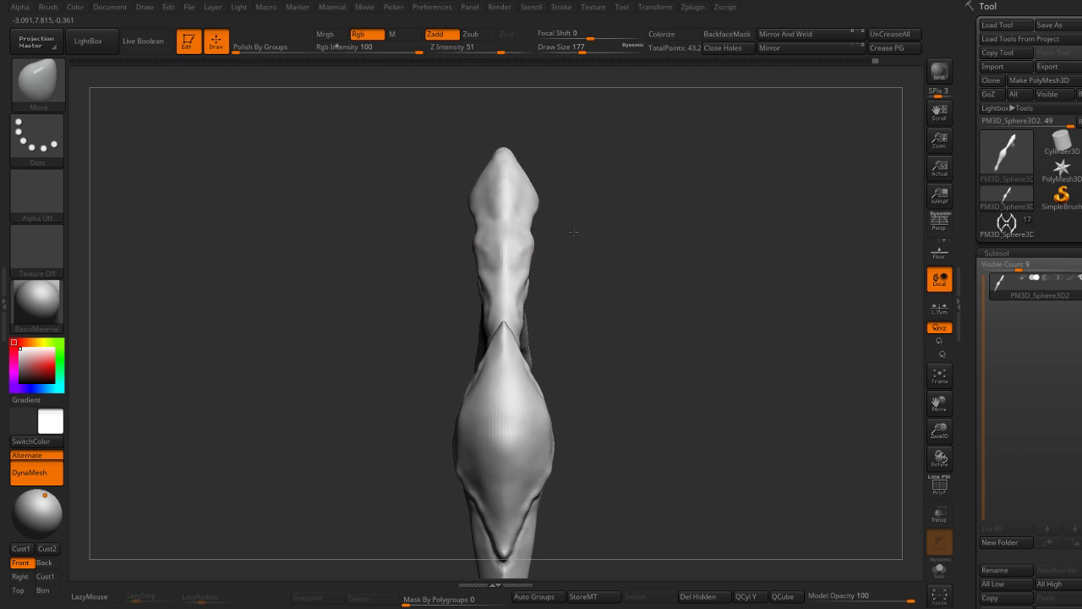
mouse_move(535, 245)
alt+right_down()
mouse_move(449, 280)
mouse_move(461, 272)
alt+right_up()
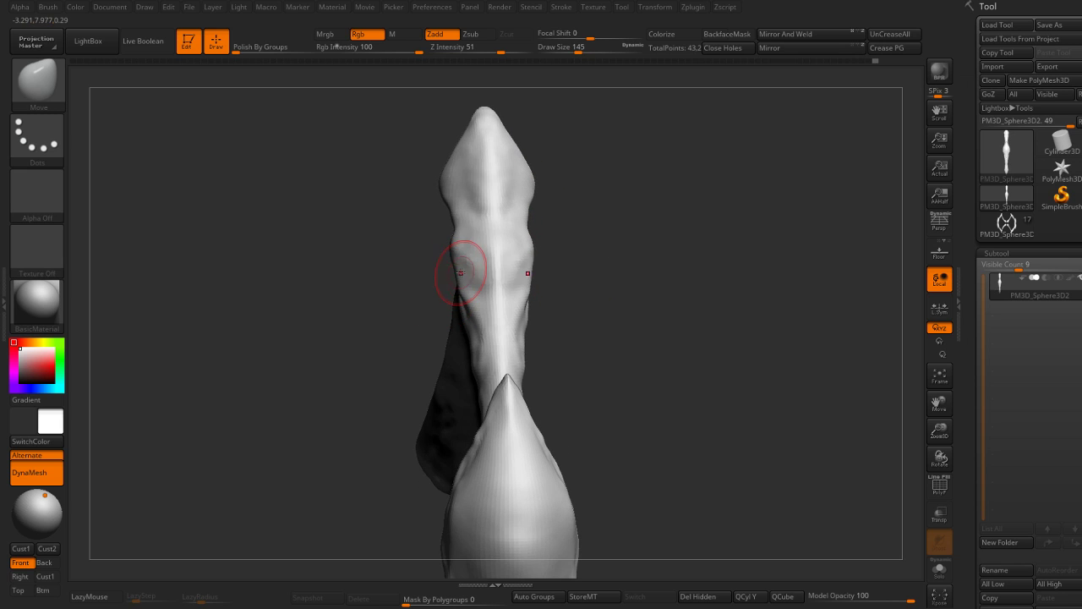
mouse_move(615, 277)
right_down()
mouse_move(533, 272)
mouse_move(610, 230)
right_up()
right_drag(504, 273, 624, 236)
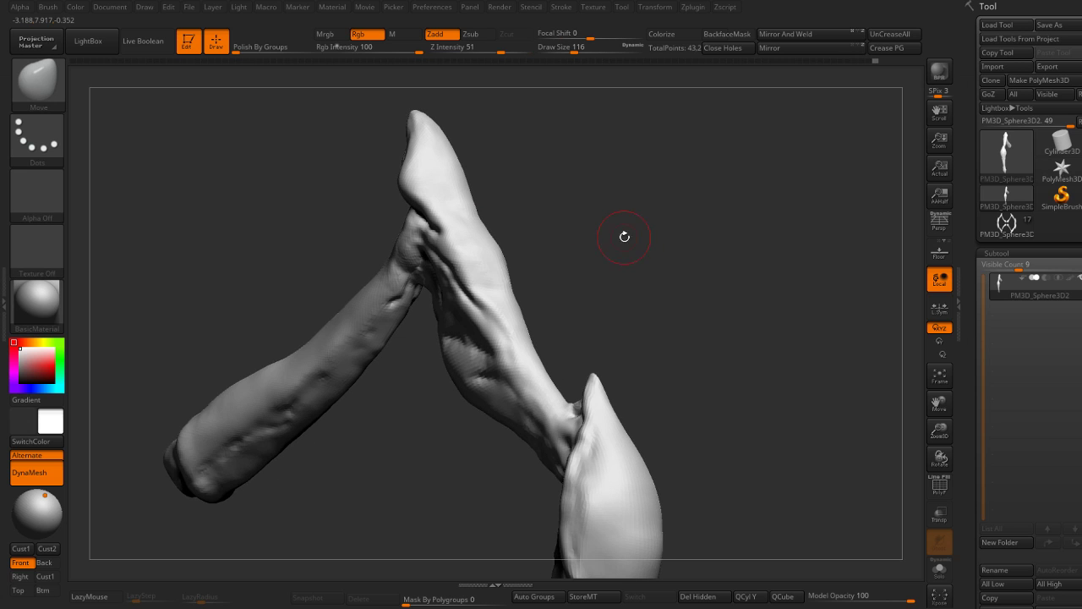
mouse_move(613, 301)
right_down()
mouse_move(703, 333)
mouse_move(653, 235)
mouse_move(696, 326)
mouse_move(657, 222)
mouse_move(720, 291)
mouse_move(676, 244)
mouse_move(695, 247)
right_up()
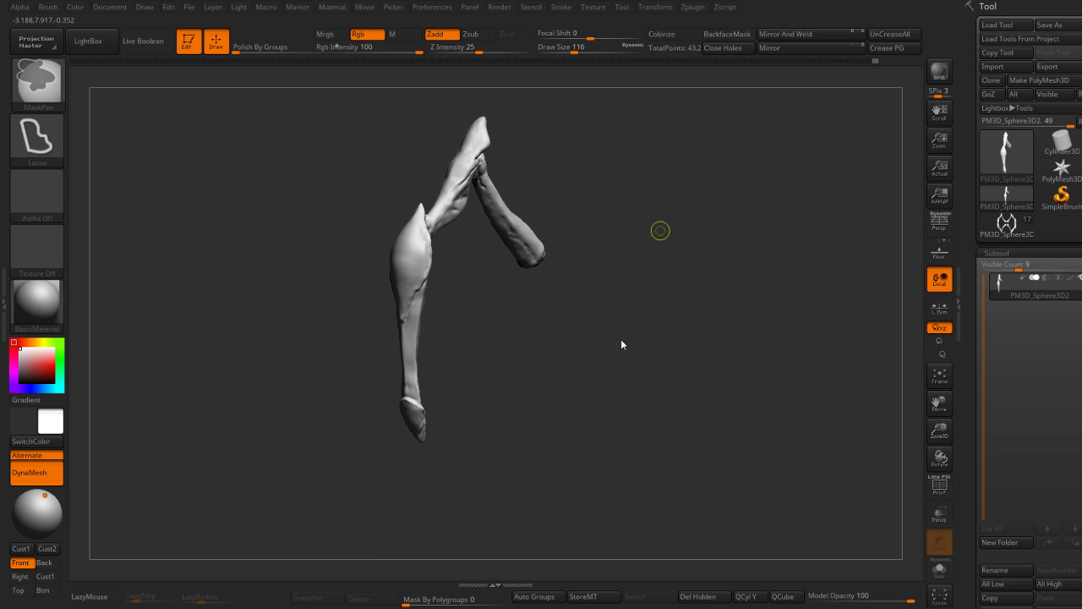
key(ctrl+s)
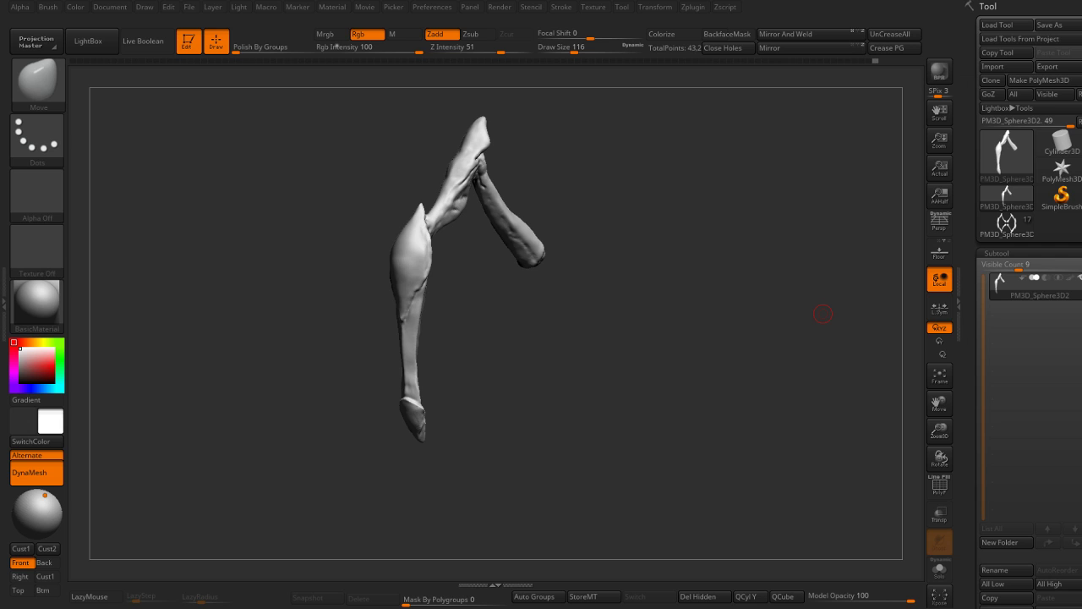
drag(538, 298, 917, 218)
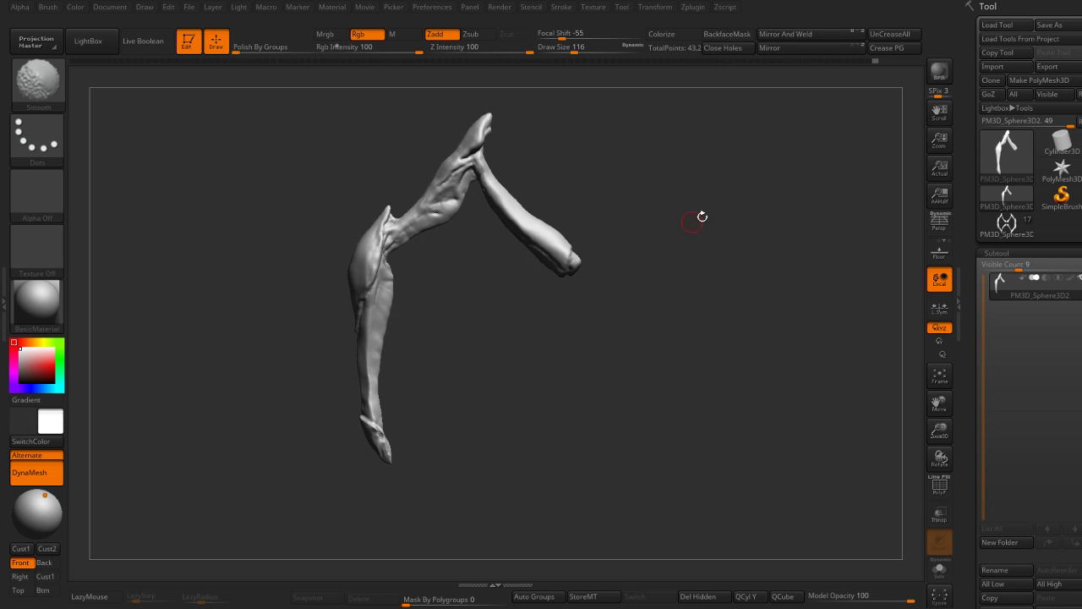
Step: Frame the spider from the side and move the eye-piece sideways and upward
click(1007, 224)
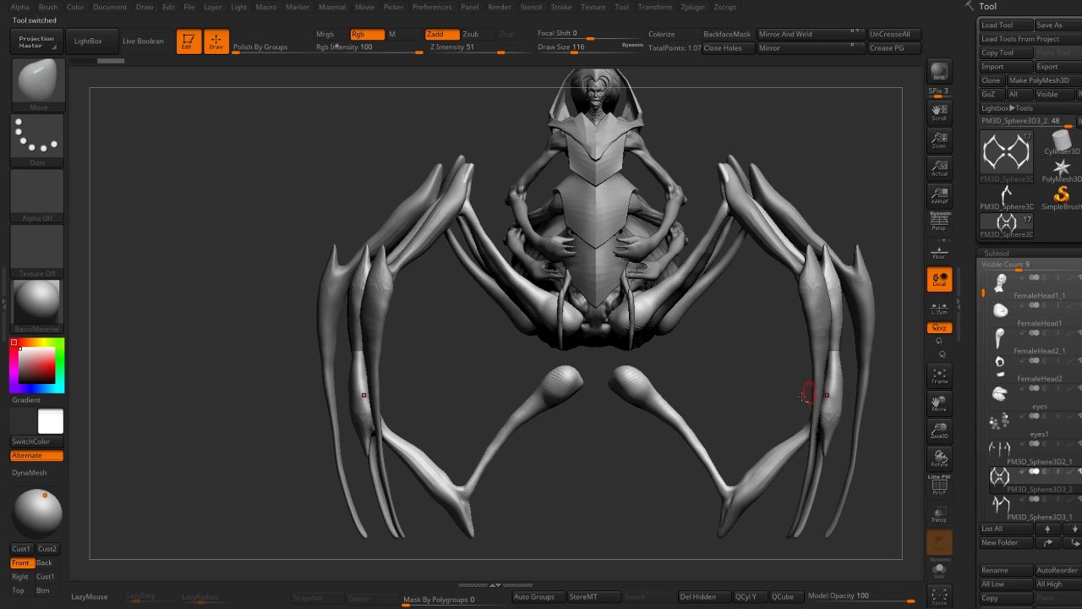
key(f)
drag(604, 437, 652, 418)
drag(674, 369, 638, 328)
key(w)
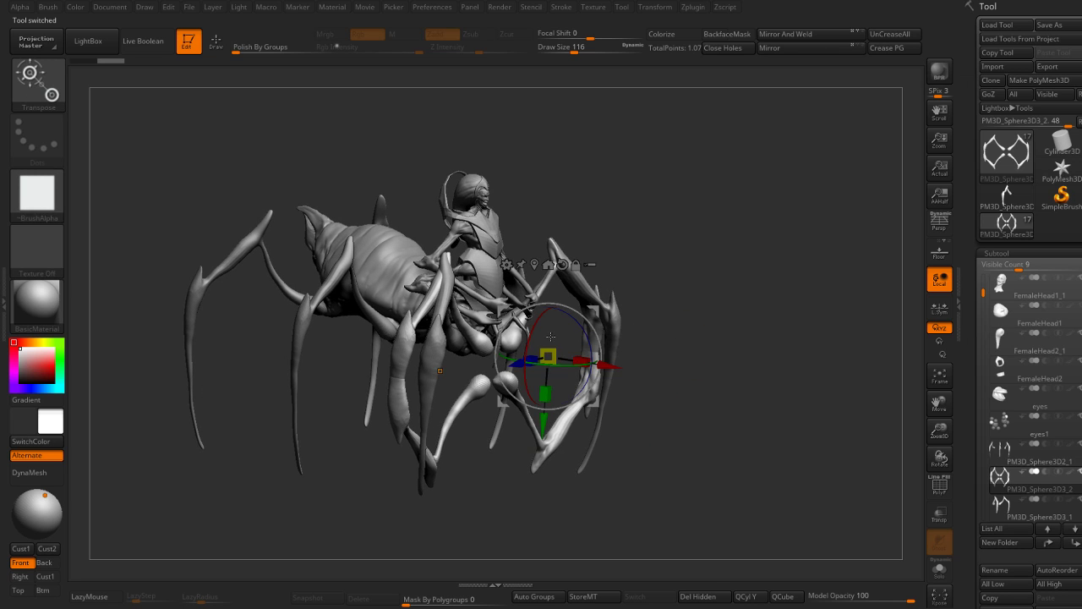
drag(609, 365, 478, 343)
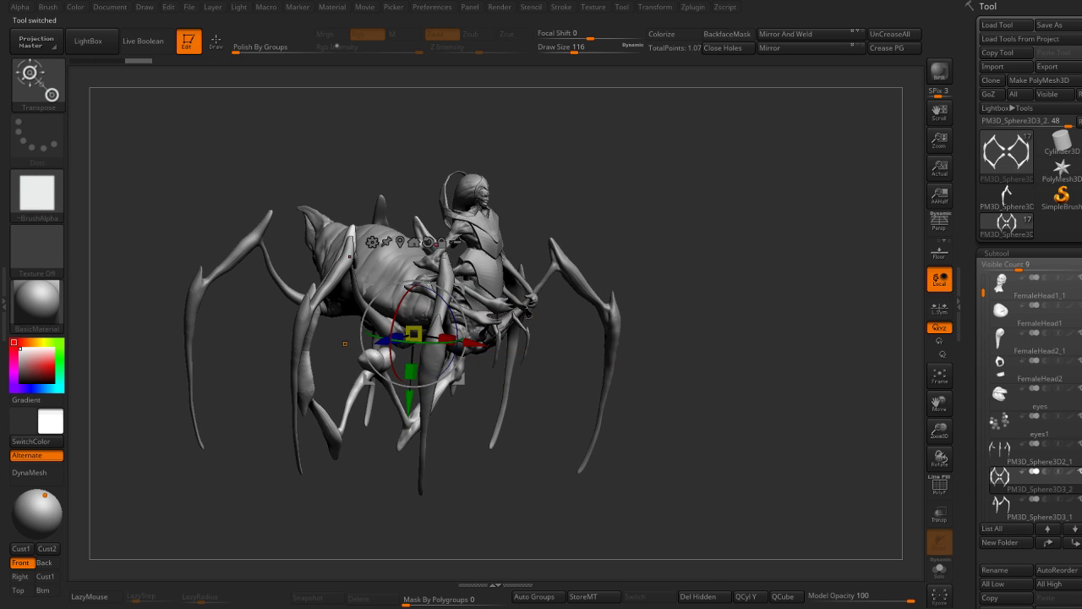
drag(413, 404, 411, 334)
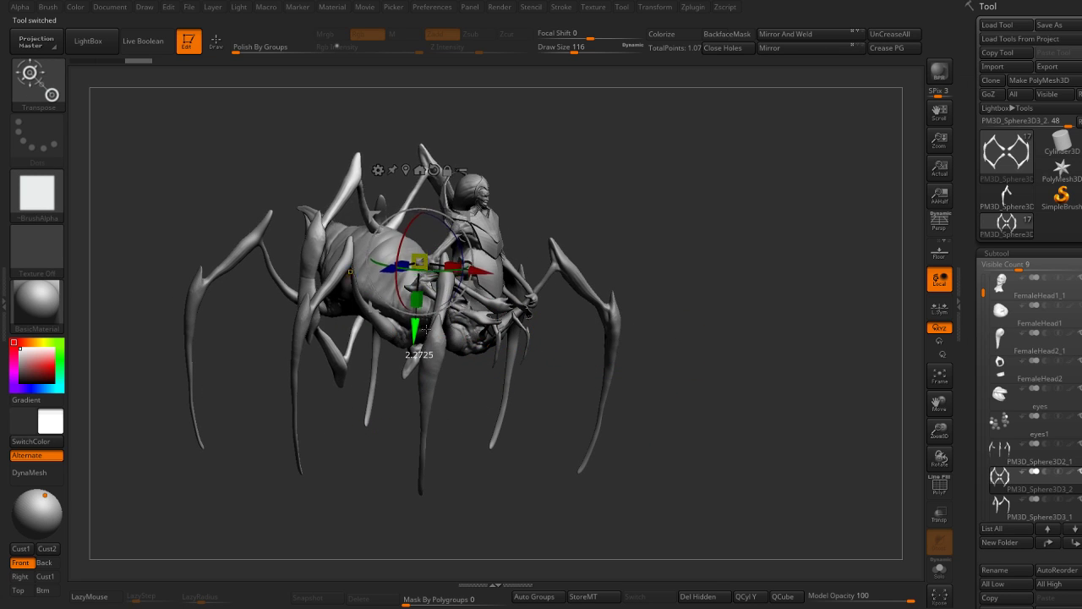
Step: Shrink the eye-piece to about half size and lift it higher on the body
mouse_move(626, 203)
mouse_down()
mouse_move(693, 180)
mouse_move(519, 237)
mouse_up()
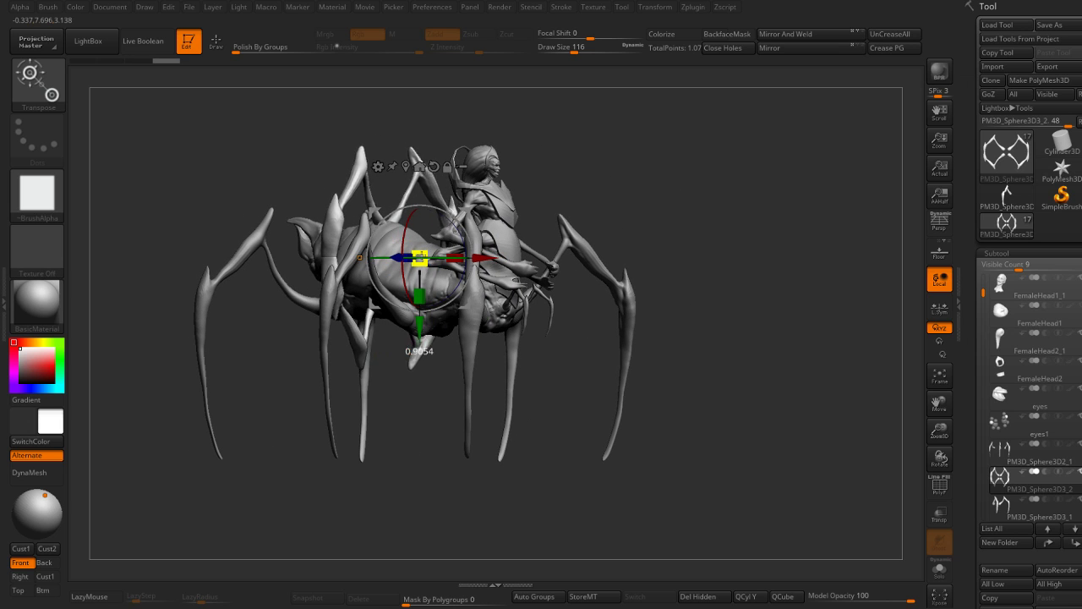
drag(419, 257, 398, 270)
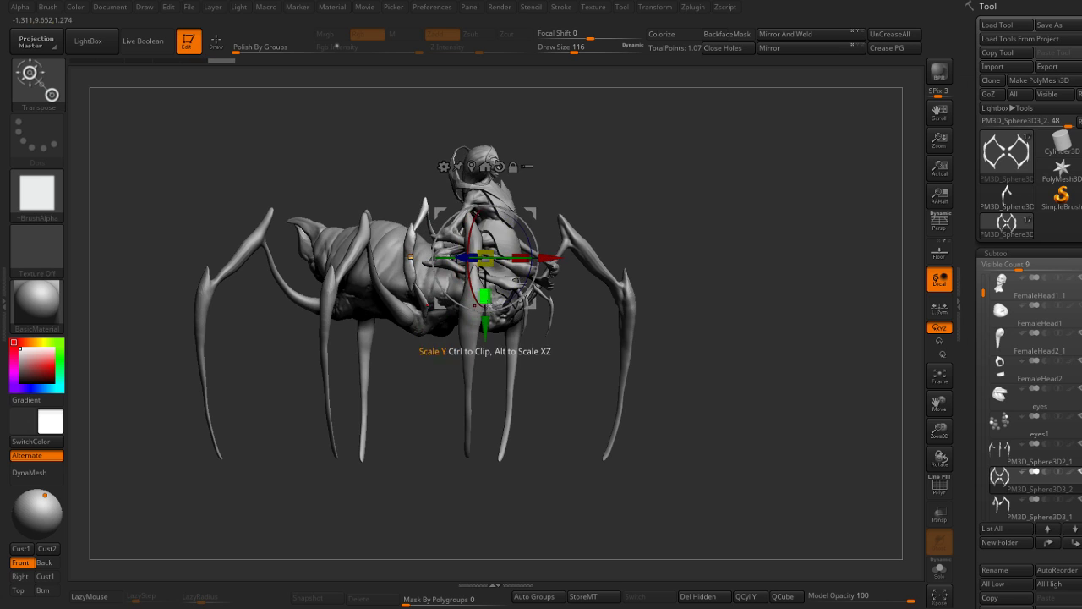
drag(483, 326, 504, 264)
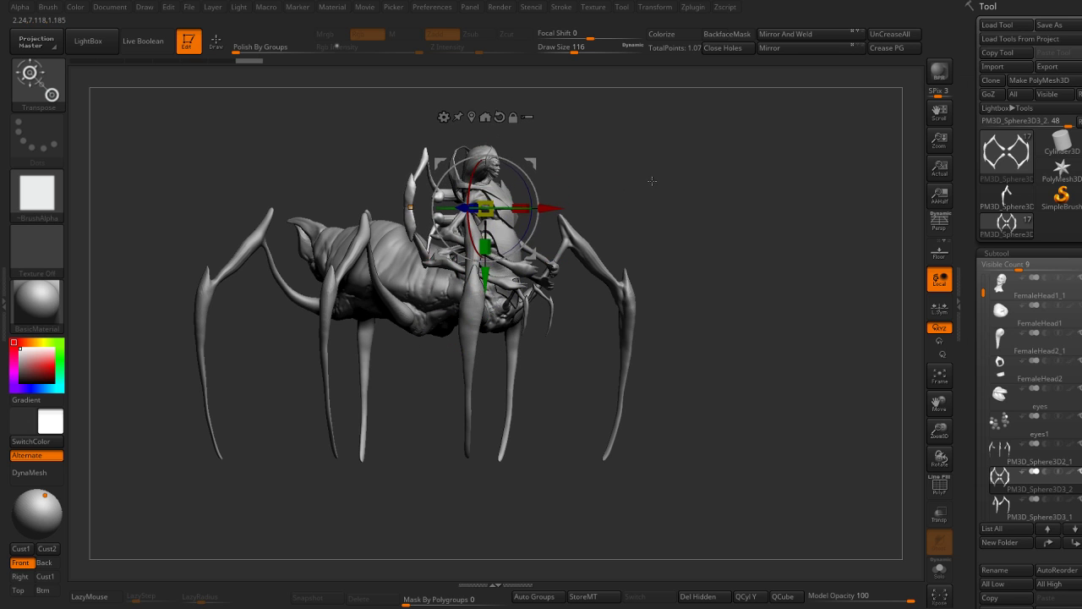
Step: Move the eye-piece up toward the rider, shrink it to about a third, and zoom in on the head
mouse_move(653, 180)
mouse_down()
mouse_move(624, 235)
mouse_move(700, 236)
mouse_move(592, 254)
mouse_up()
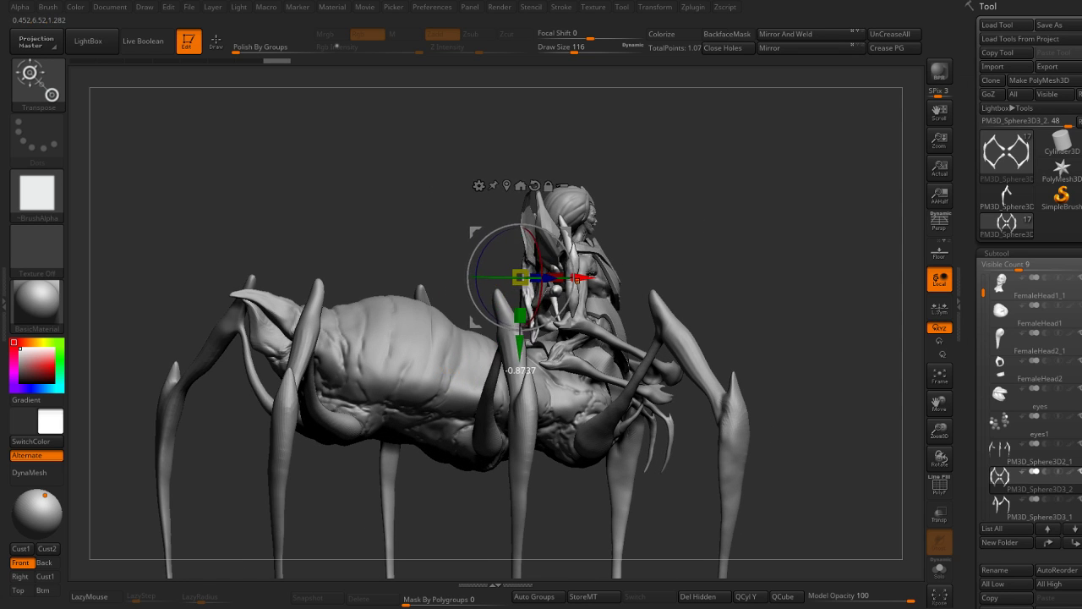
mouse_move(592, 253)
mouse_down()
mouse_move(699, 218)
mouse_move(572, 293)
mouse_move(650, 302)
mouse_up()
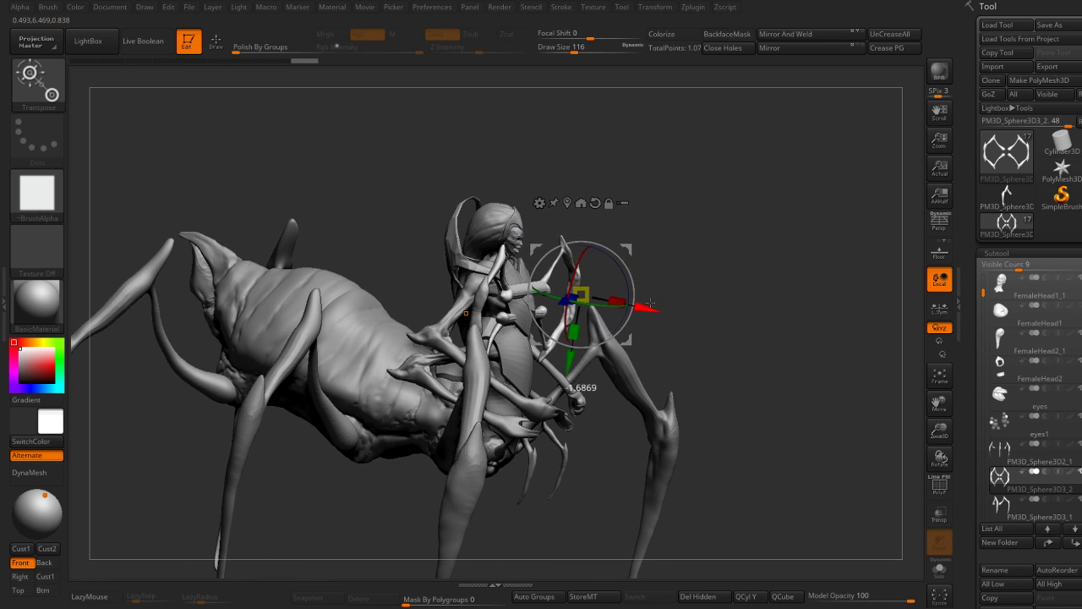
drag(570, 372, 582, 305)
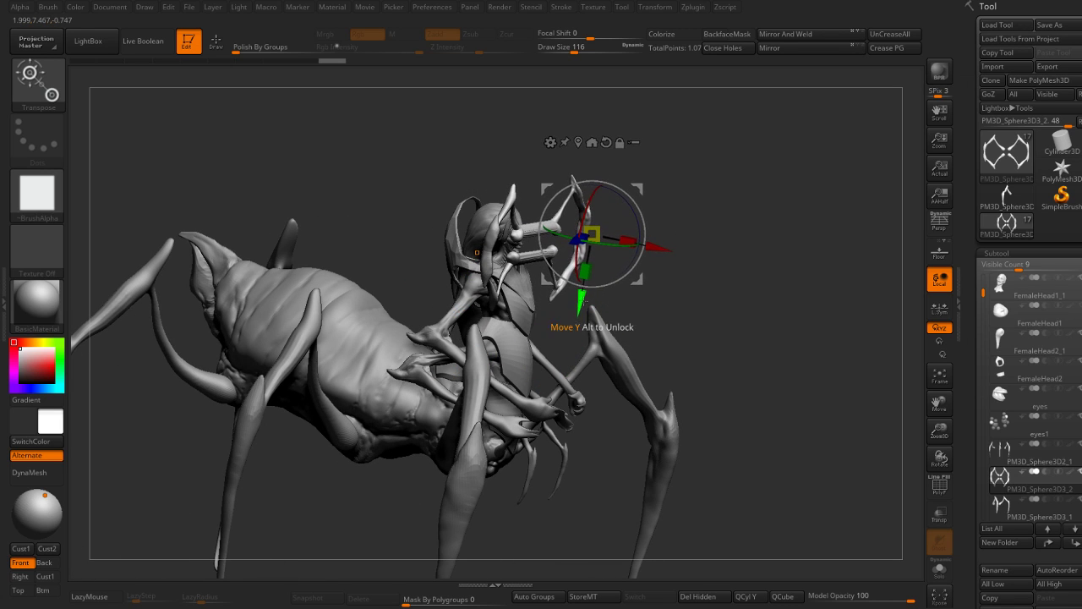
drag(594, 234, 546, 247)
mouse_move(648, 200)
mouse_down()
mouse_move(727, 237)
mouse_move(618, 235)
mouse_move(410, 261)
mouse_move(395, 348)
mouse_up()
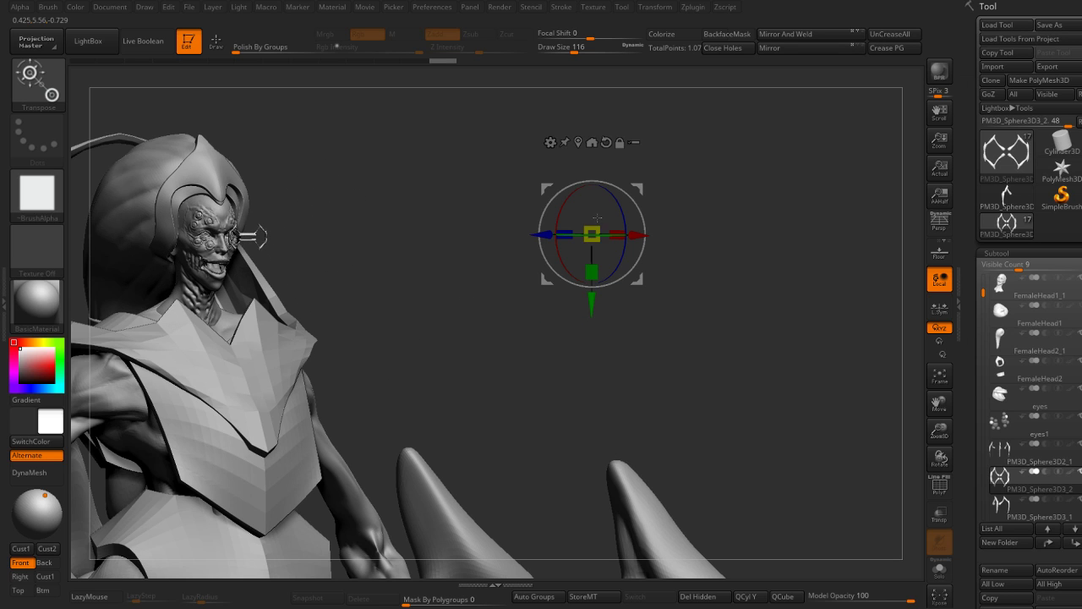
Step: Centre the Transpose gizmo on the eye-piece and slide it onto the rider's face
mouse_move(597, 218)
alt+mouse_down()
mouse_move(447, 283)
mouse_move(554, 278)
alt+mouse_up()
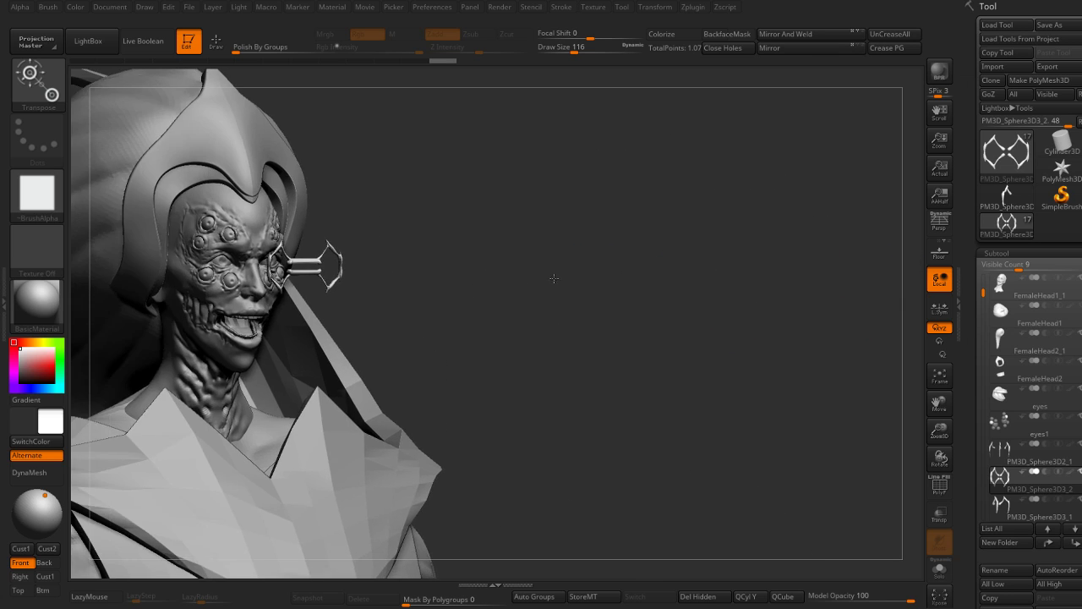
drag(440, 271, 490, 290)
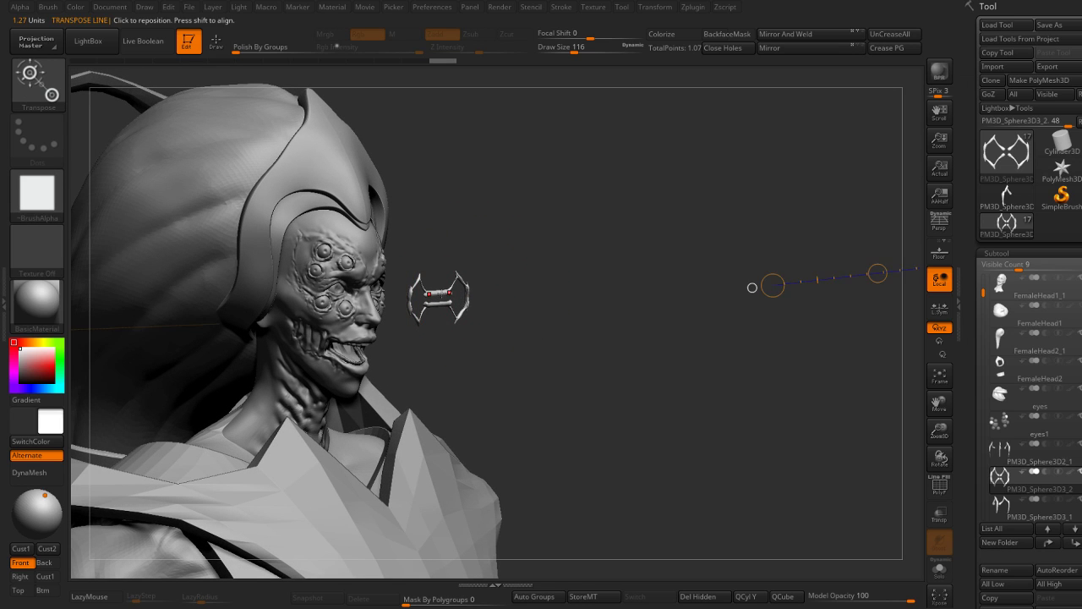
drag(427, 292, 531, 262)
key(y)
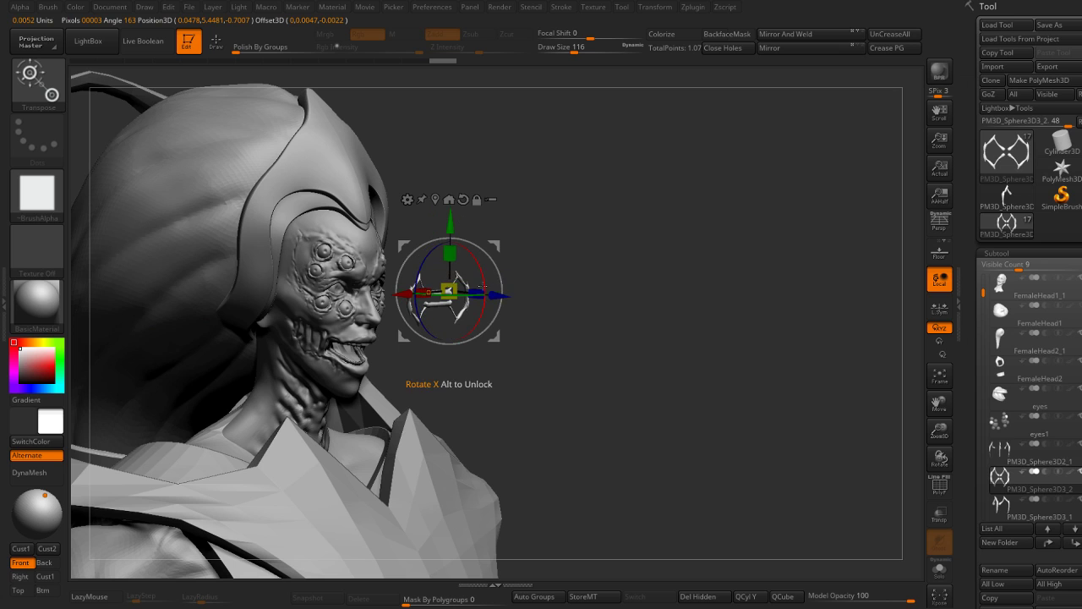
drag(483, 288, 404, 286)
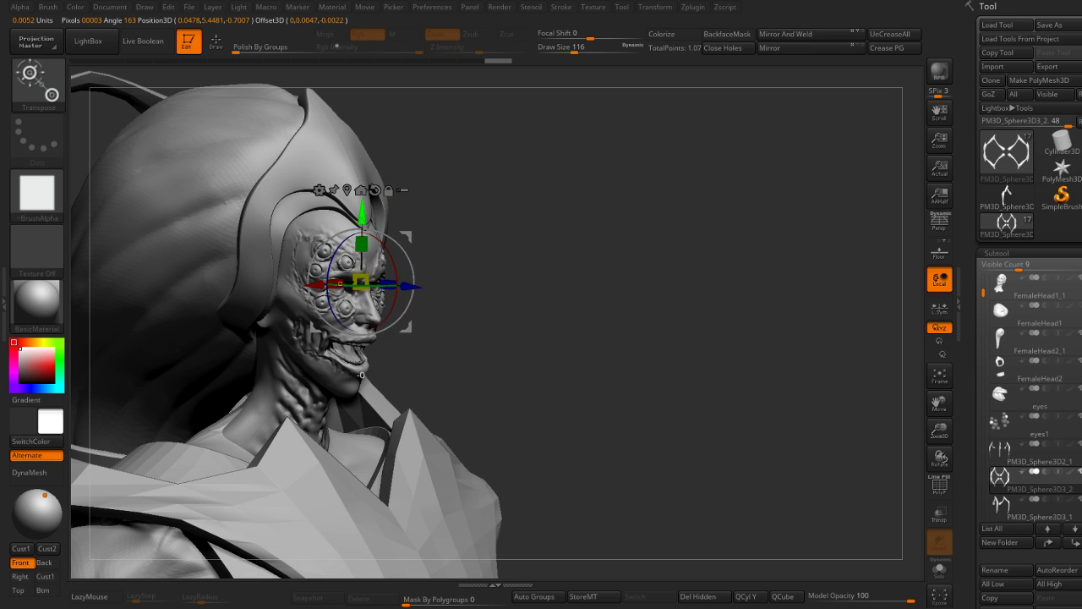
Step: Raise the eye-piece up the face onto the helmet crest
drag(362, 211, 362, 93)
mouse_move(508, 211)
alt+mouse_down()
mouse_move(507, 268)
mouse_move(422, 237)
alt+mouse_up()
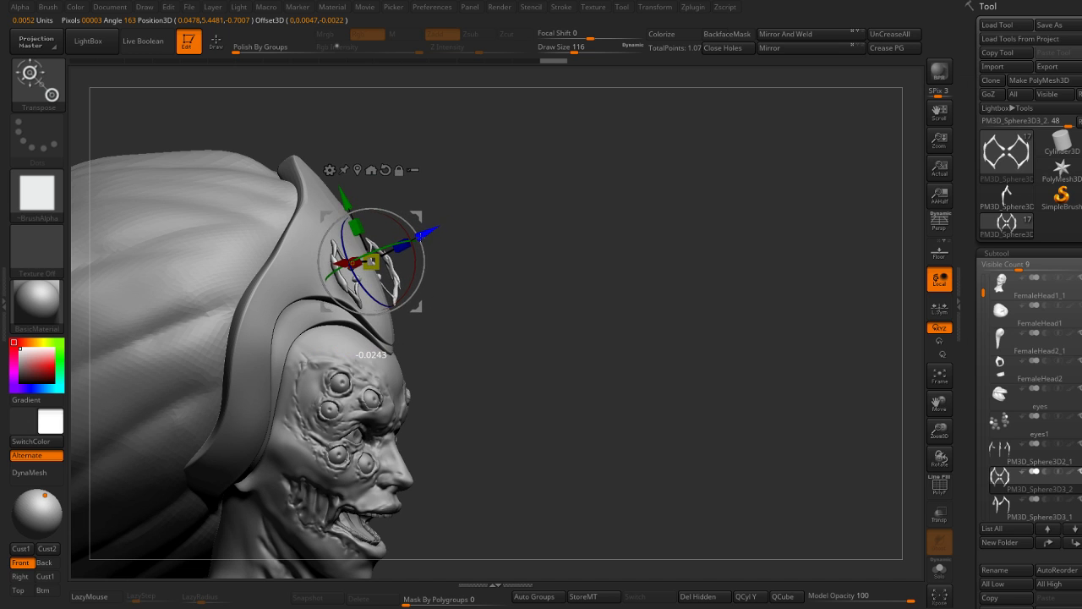
drag(350, 198, 350, 150)
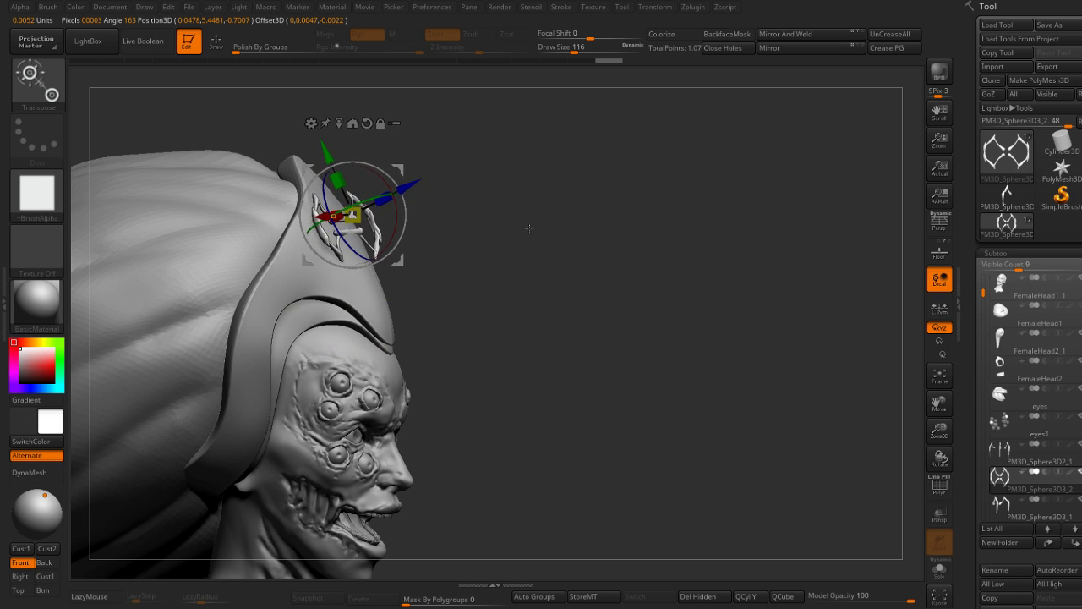
mouse_move(507, 245)
mouse_down()
mouse_move(553, 244)
mouse_move(499, 253)
mouse_up()
Step: With the Move brush at draw size 68, join the ornament halves and bend them around the crest
key(q)
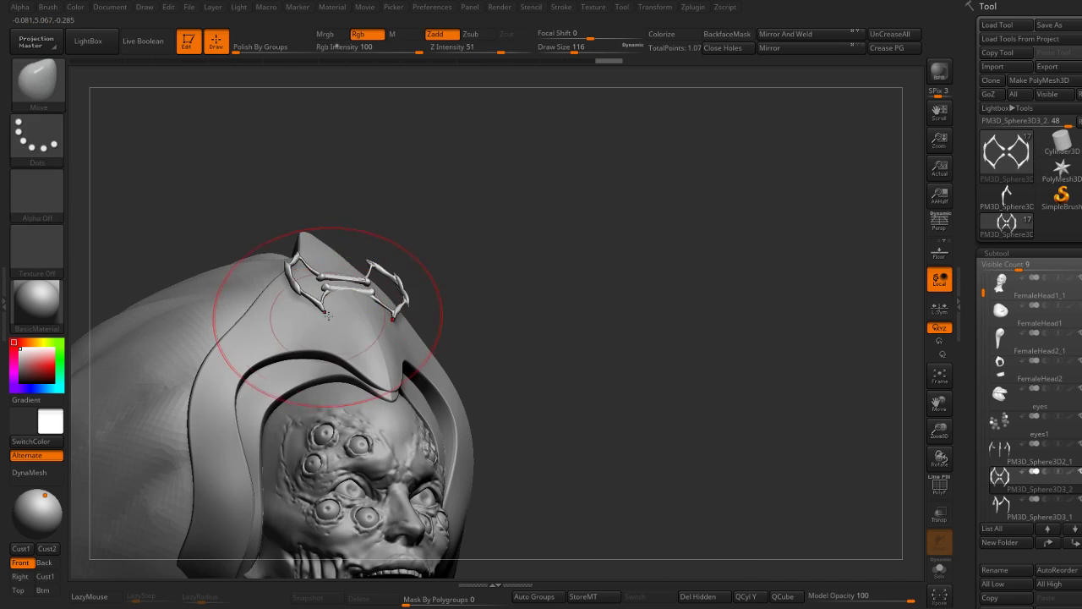
drag(367, 290, 302, 273)
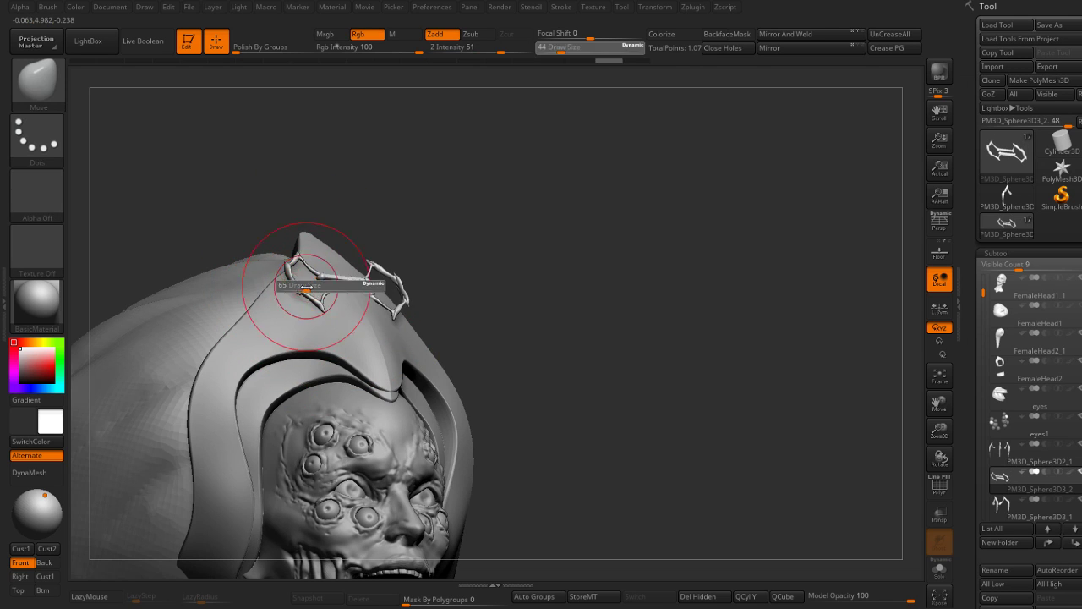
drag(423, 188, 423, 222)
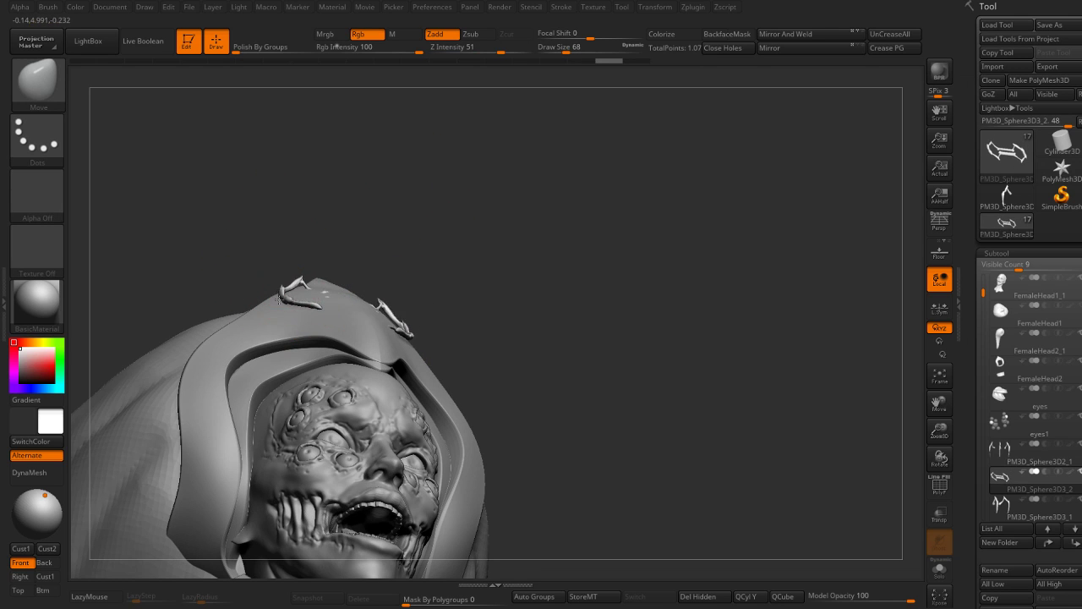
drag(419, 254, 338, 314)
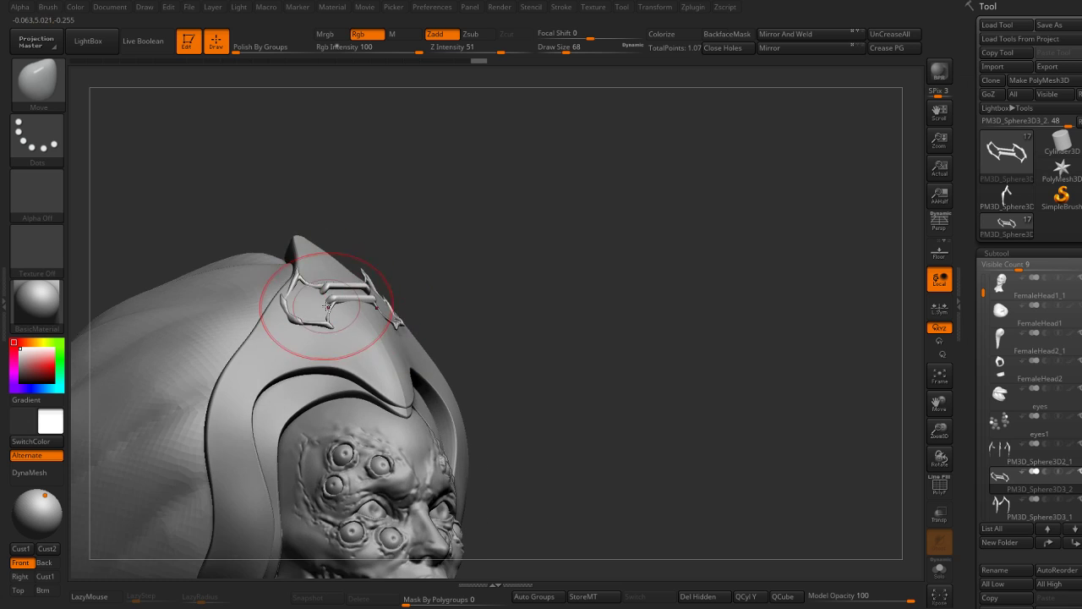
mouse_move(375, 211)
mouse_down()
mouse_move(471, 212)
mouse_move(465, 221)
mouse_move(529, 211)
mouse_move(427, 263)
mouse_move(570, 225)
mouse_move(573, 299)
mouse_move(562, 314)
mouse_move(590, 297)
mouse_move(616, 193)
mouse_up()
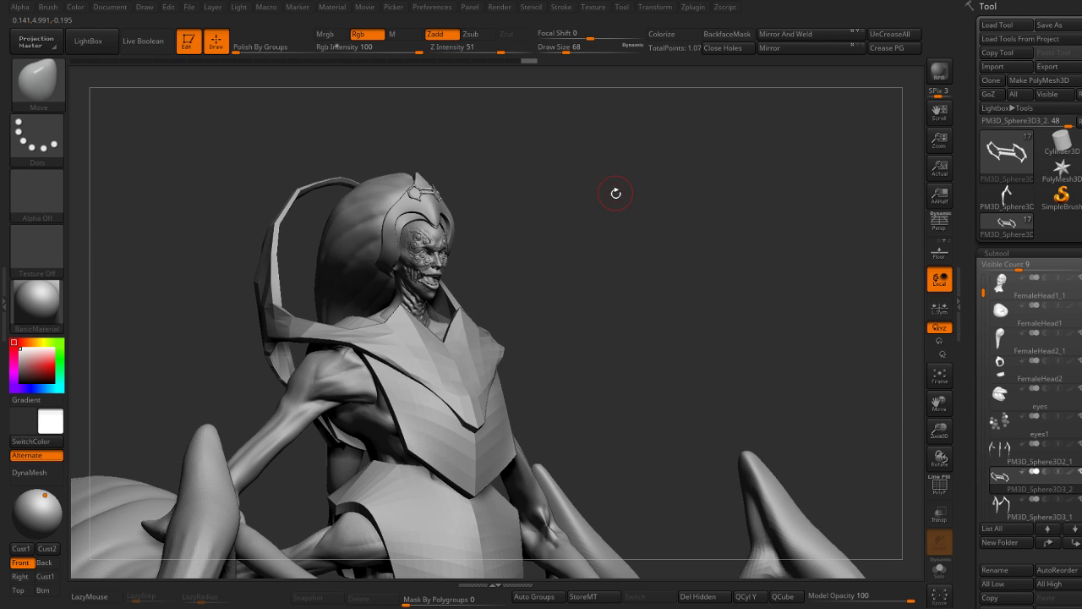
Step: Zoom out, select the ornament subtool PM3D_Sphere3D2_4, and scroll the Subtool palette to Insert
mouse_move(618, 245)
mouse_down()
mouse_move(616, 219)
mouse_move(541, 212)
mouse_up()
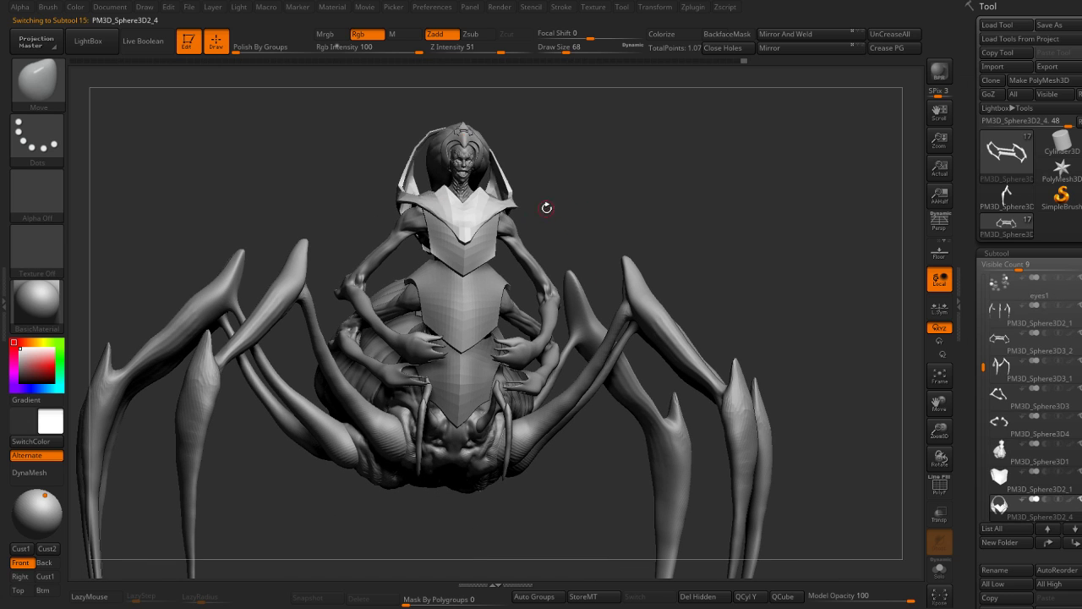
key(d)
click(580, 193)
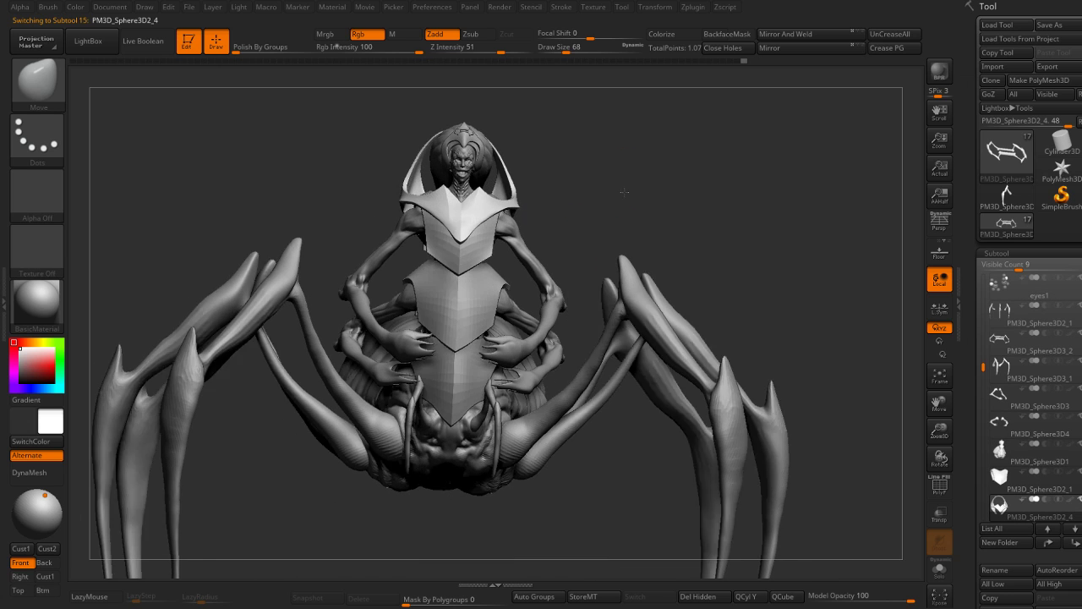
mouse_move(635, 194)
mouse_down()
mouse_move(633, 178)
mouse_move(604, 170)
mouse_move(602, 234)
mouse_move(662, 231)
mouse_move(578, 234)
mouse_move(645, 186)
mouse_up()
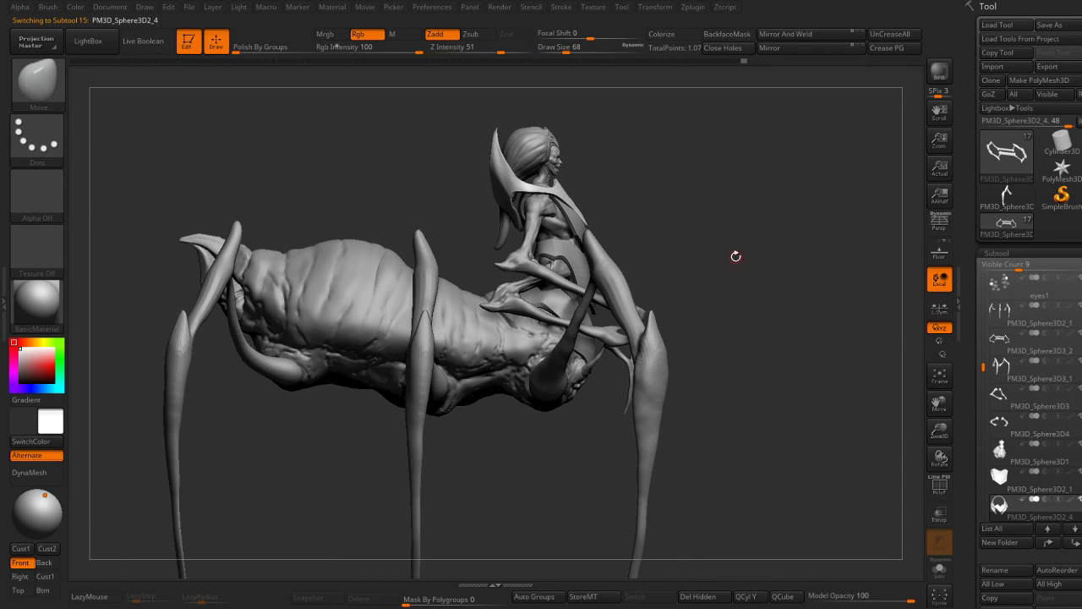
drag(736, 256, 768, 259)
scroll(1079, 375, down, 5)
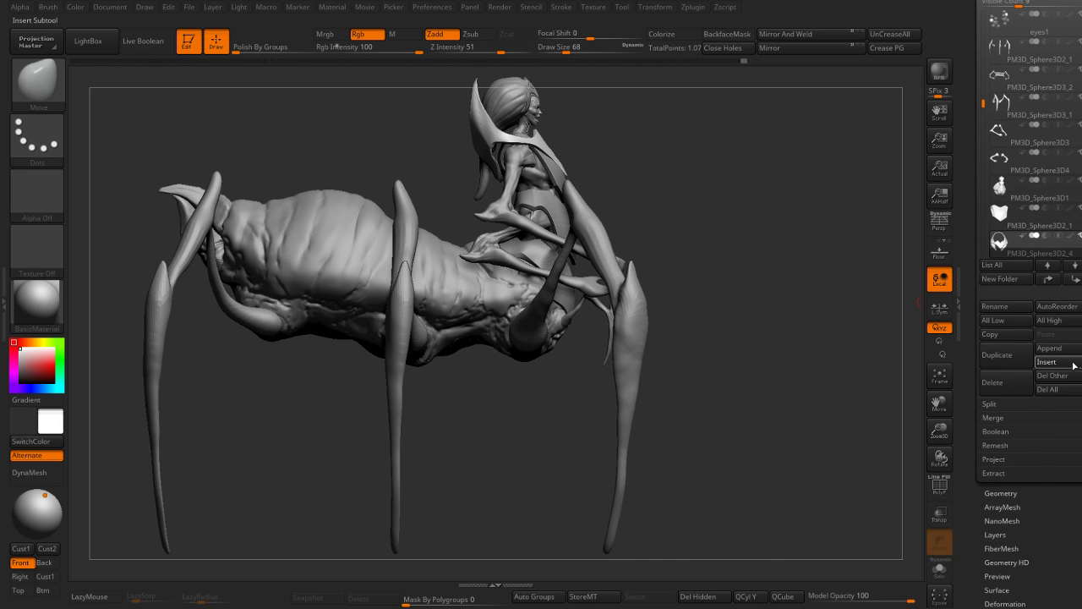
Step: Insert the armored leg mesh as the new subtool PM3D_Sphere3D3_3
click(1074, 365)
click(777, 372)
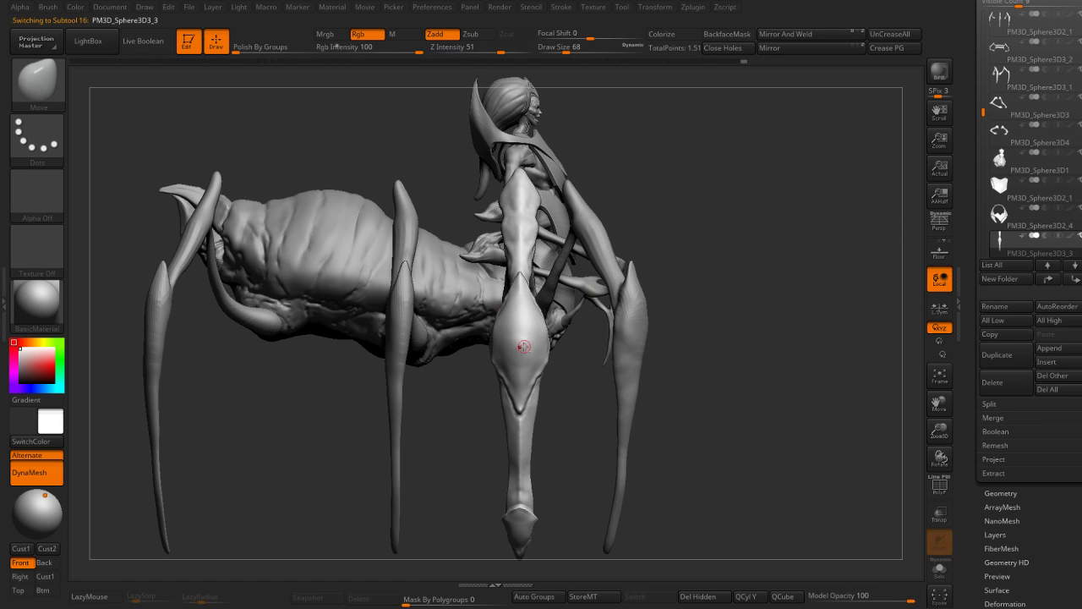
drag(748, 271, 654, 373)
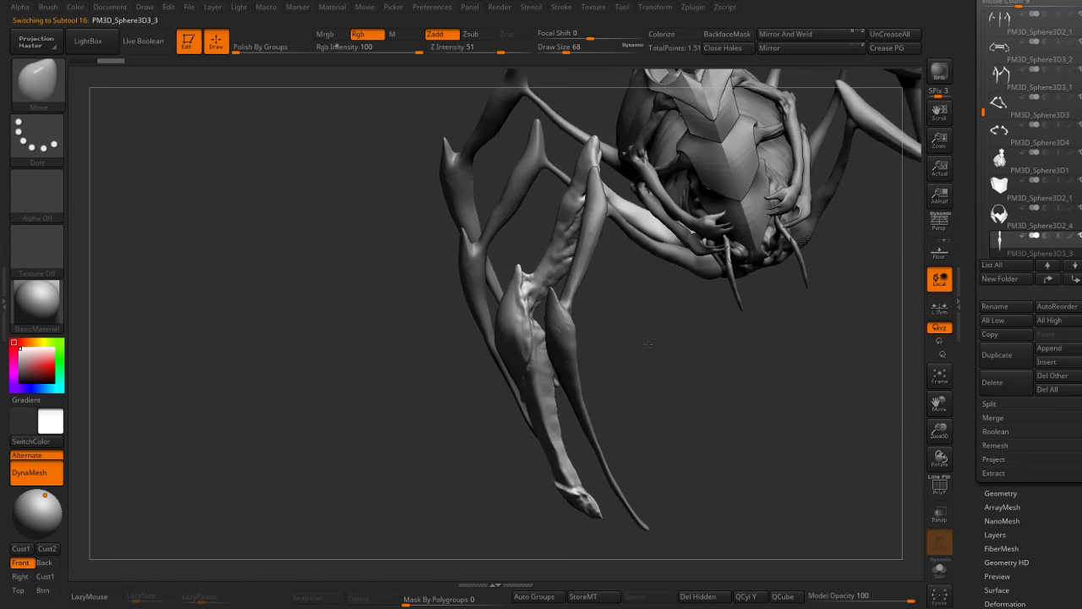
Step: Slide the new leg left along the body, out to the left side, and further up
key(w)
shift+drag(576, 338, 657, 362)
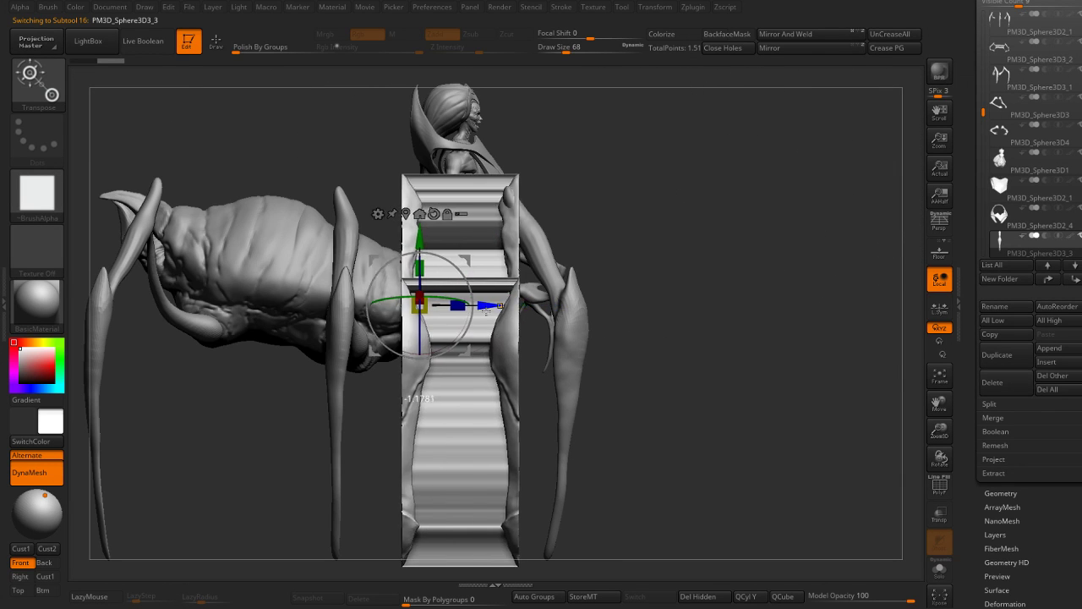
drag(548, 306, 427, 305)
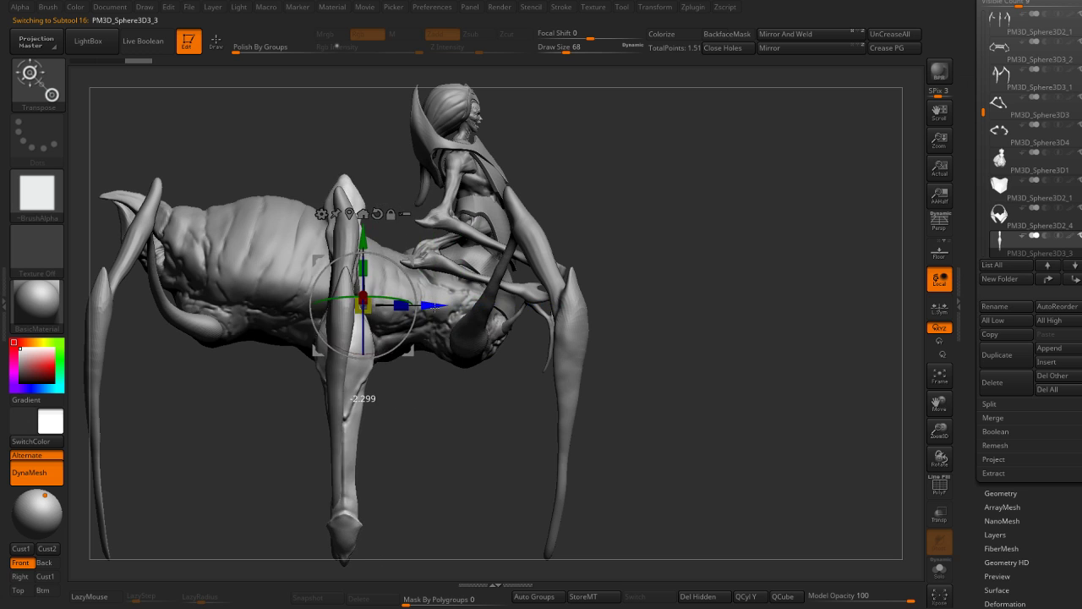
mouse_move(469, 413)
mouse_down()
mouse_move(422, 408)
mouse_move(480, 322)
mouse_up()
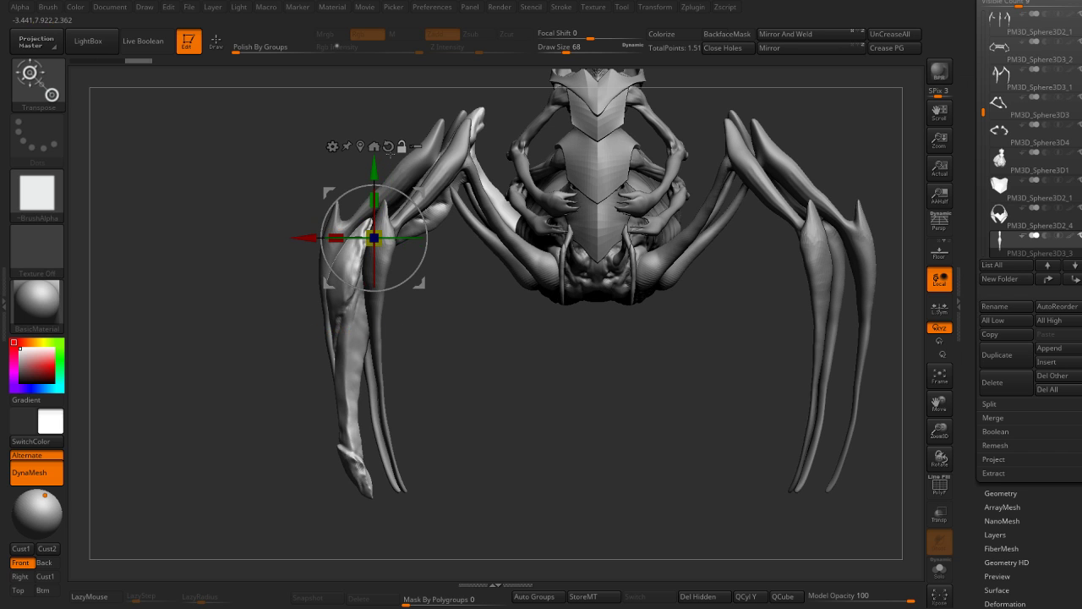
mouse_move(417, 195)
mouse_down()
mouse_move(362, 217)
mouse_move(380, 199)
mouse_up()
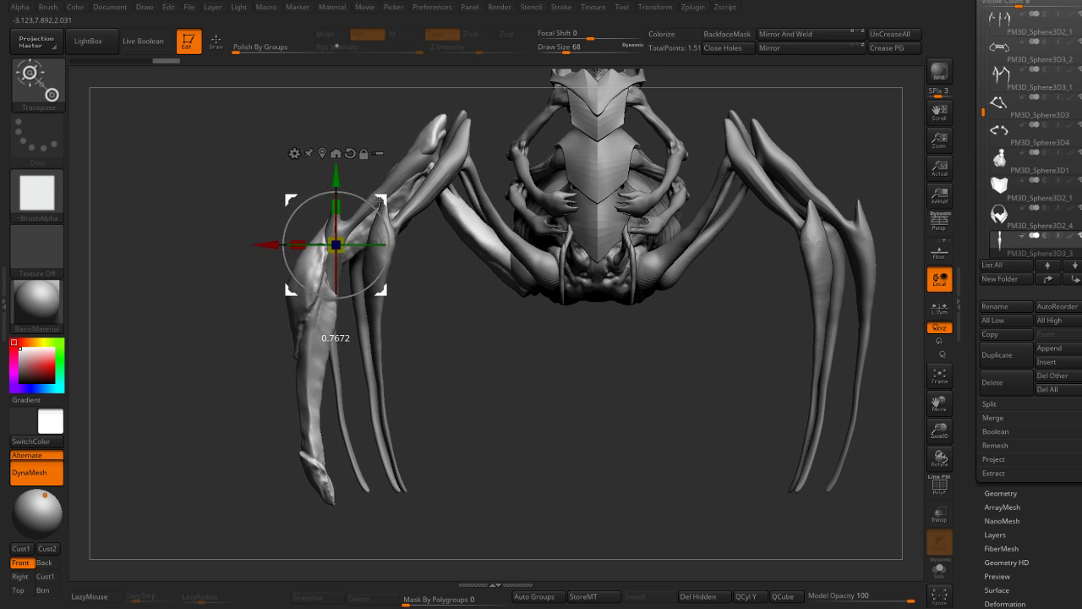
drag(477, 310, 355, 326)
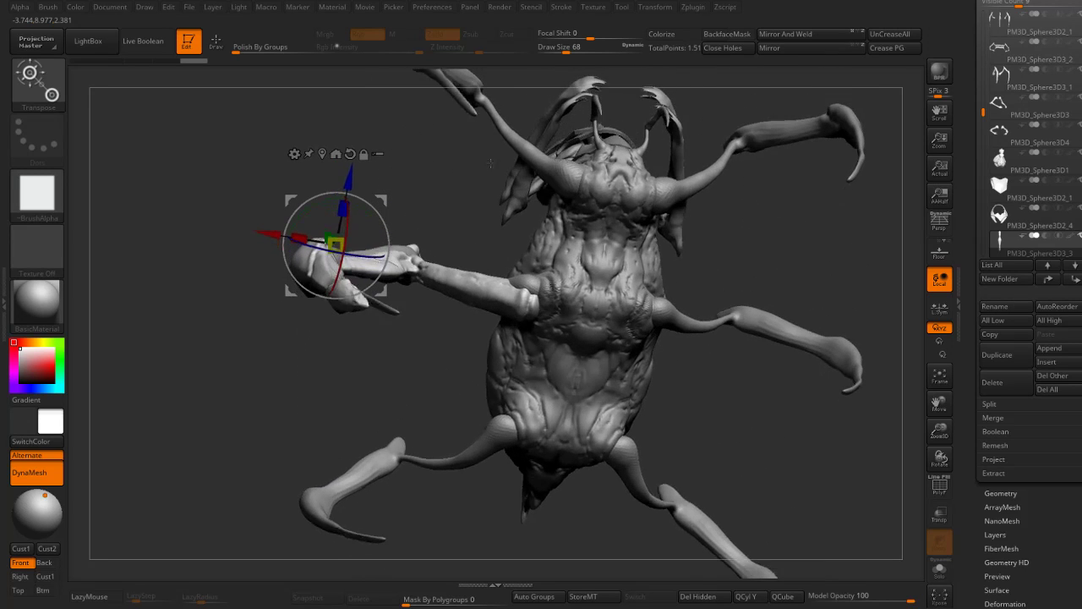
mouse_move(350, 172)
mouse_down()
mouse_move(320, 298)
mouse_move(330, 323)
mouse_move(378, 43)
mouse_up()
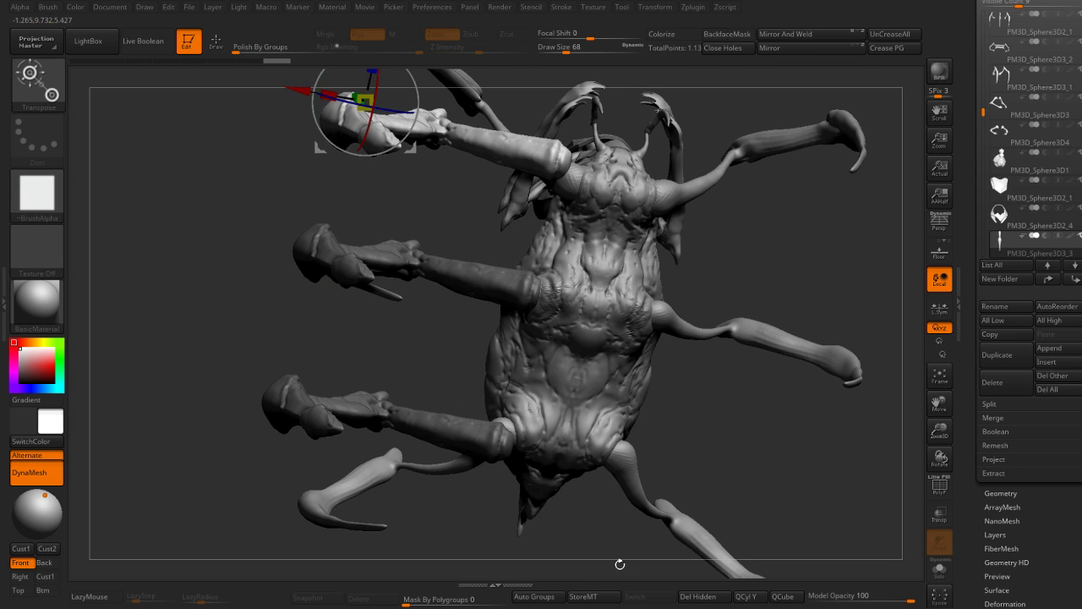
Step: From a top-down view, nudge the front armored leg slightly down against the body
click(495, 584)
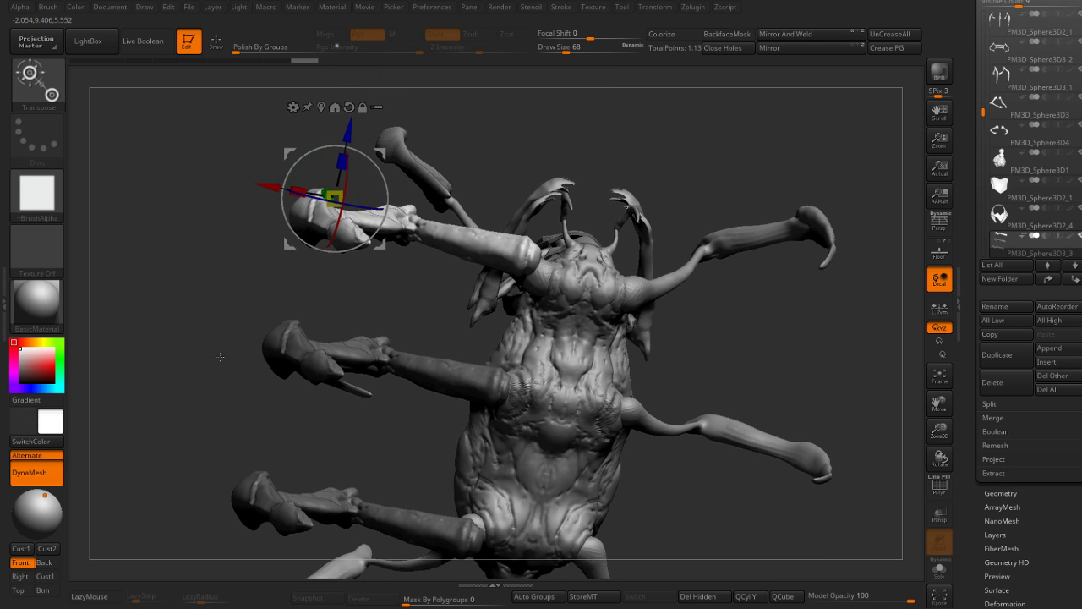
drag(362, 135, 371, 243)
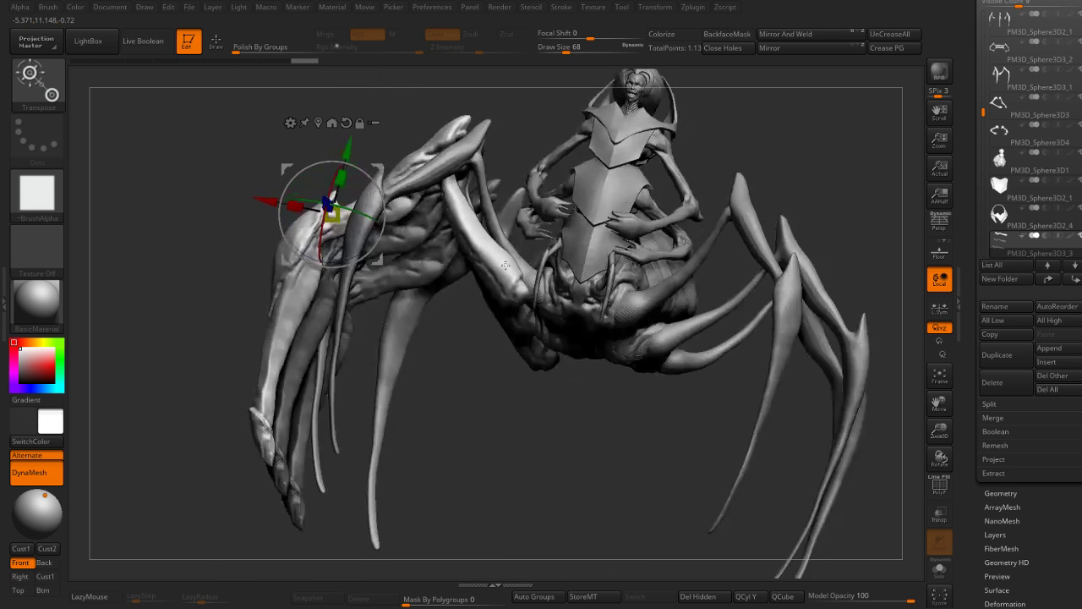
drag(376, 167, 514, 236)
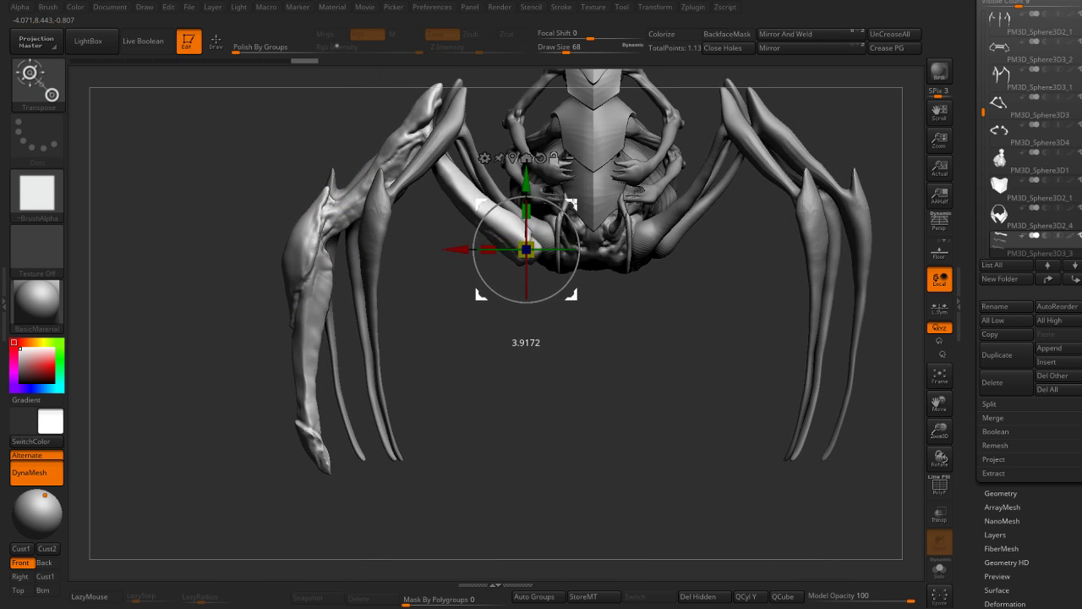
mouse_move(575, 279)
mouse_down()
mouse_move(624, 151)
mouse_move(592, 254)
mouse_up()
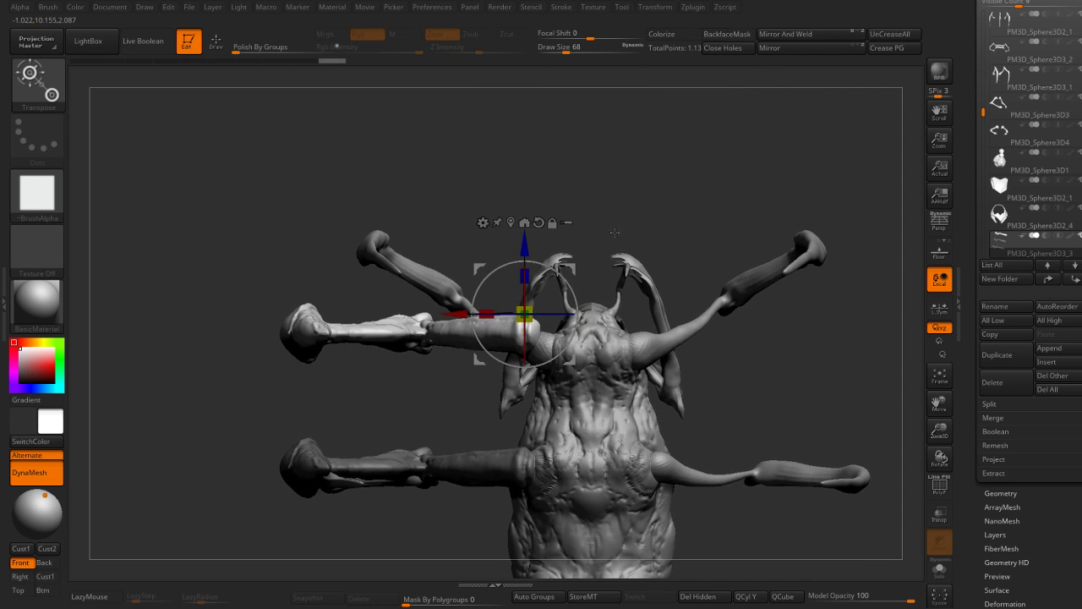
mouse_move(532, 276)
mouse_down()
mouse_move(610, 337)
mouse_move(606, 389)
mouse_up()
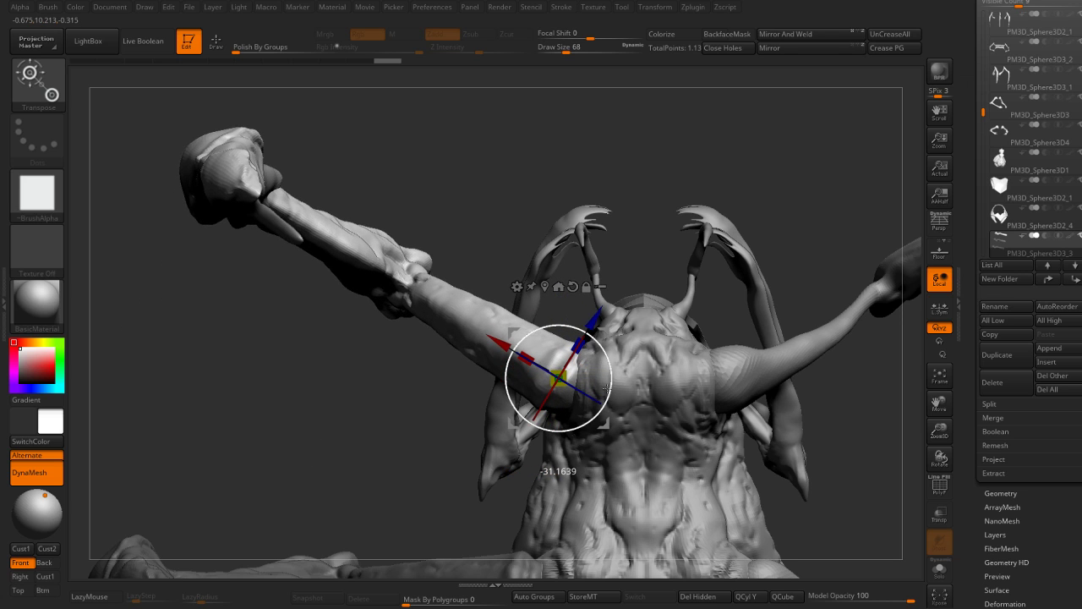
drag(612, 335, 609, 336)
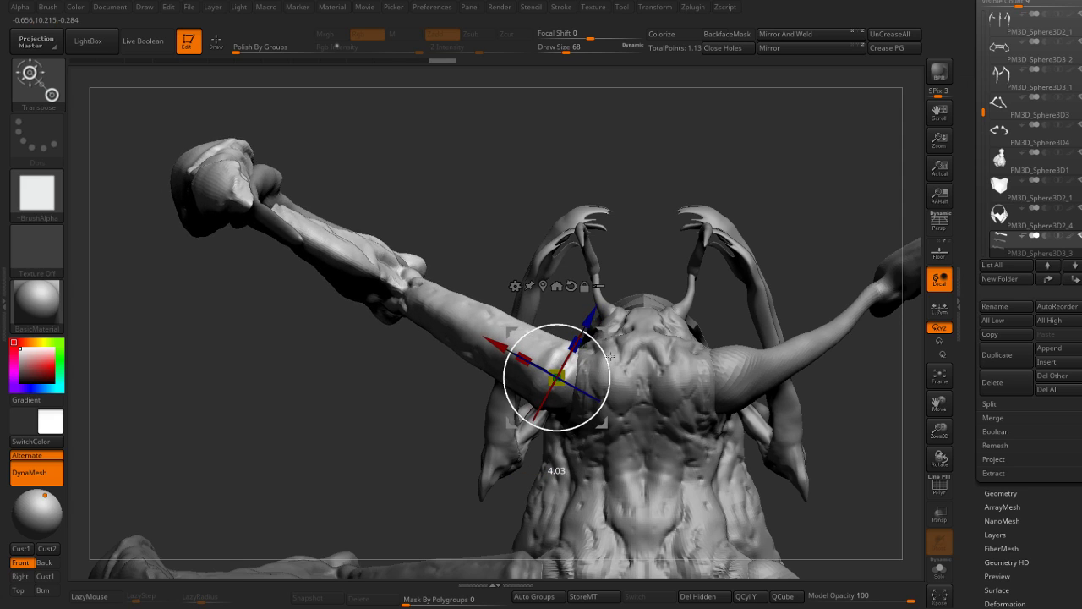
mouse_move(610, 358)
mouse_down()
mouse_move(481, 335)
mouse_move(506, 385)
mouse_move(792, 263)
mouse_move(424, 291)
mouse_up()
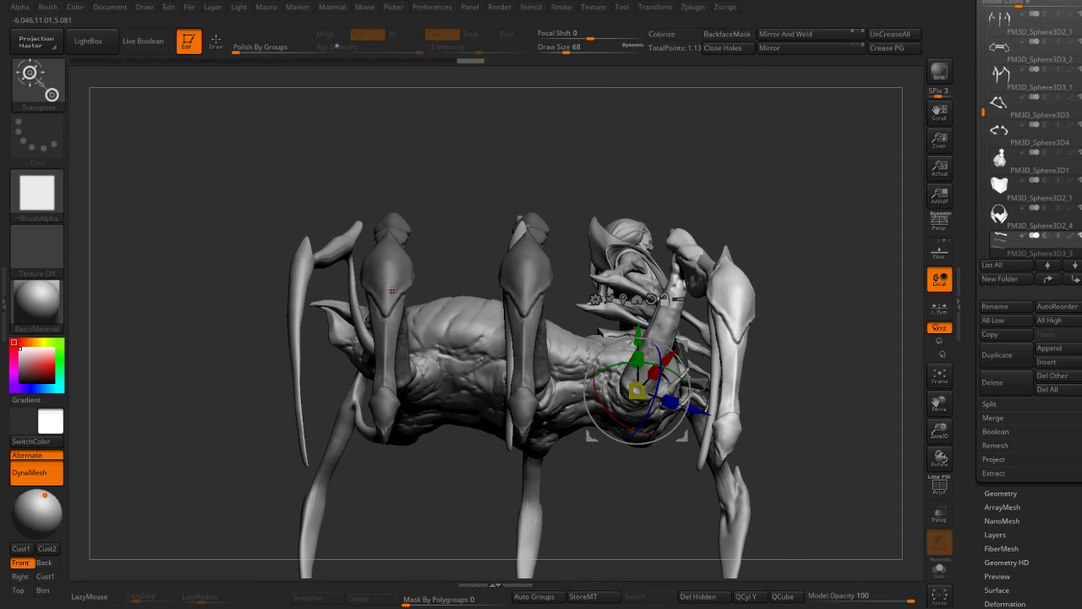
Step: Place the posing pivot at the front-left leg's joint and check it from above and front
click(407, 279)
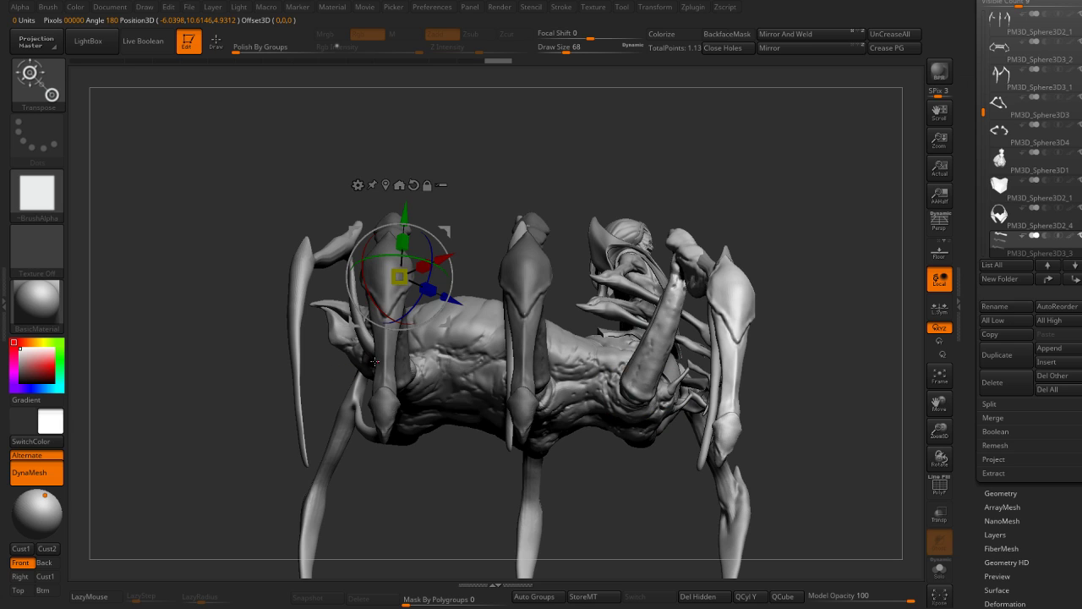
mouse_move(375, 361)
mouse_down()
mouse_move(425, 325)
mouse_move(444, 176)
mouse_move(457, 391)
mouse_up()
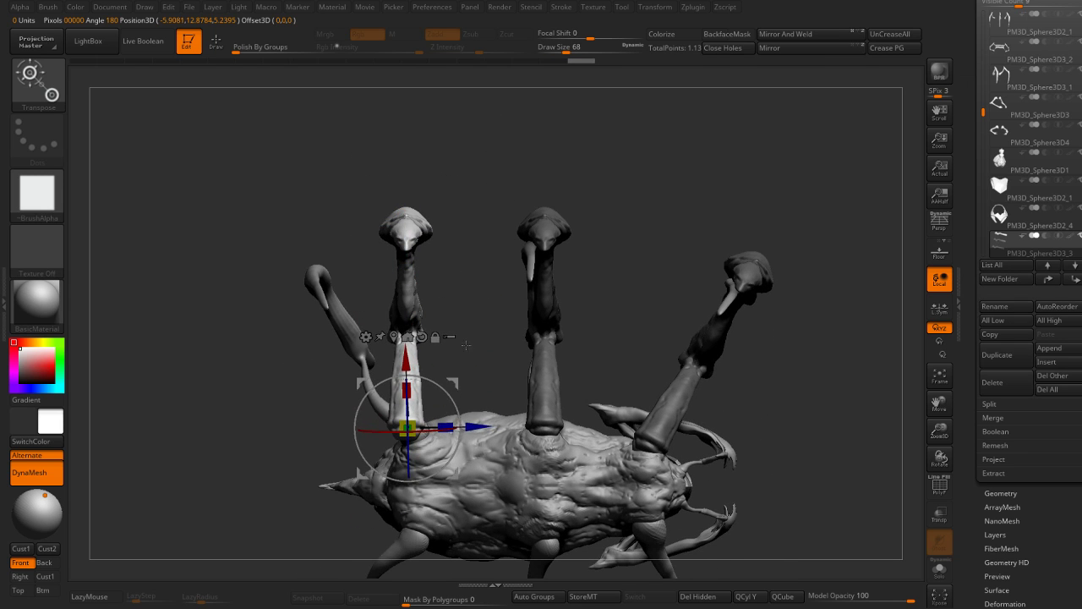
mouse_move(466, 345)
mouse_down()
mouse_move(636, 139)
mouse_move(701, 171)
mouse_move(505, 389)
mouse_move(499, 266)
mouse_move(518, 253)
mouse_move(324, 434)
mouse_move(371, 293)
mouse_move(558, 398)
mouse_up()
Step: Return to sculpting mode and orbit to a low, close view of the front legs
mouse_move(692, 222)
mouse_down()
mouse_move(737, 218)
mouse_move(780, 165)
mouse_up()
key(q)
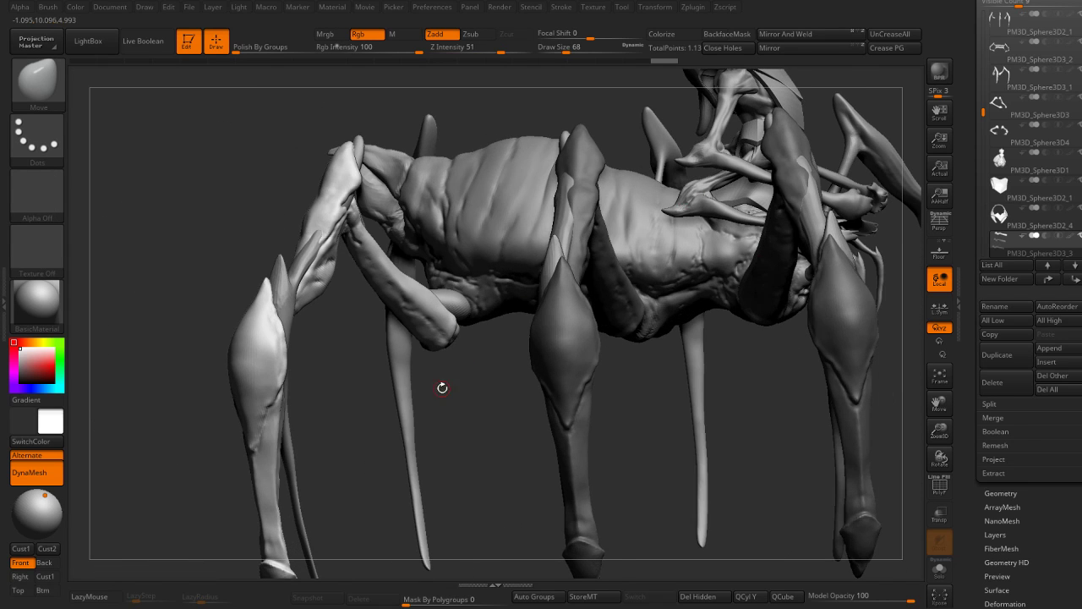
drag(441, 387, 421, 371)
alt+drag(343, 374, 356, 180)
mouse_move(462, 381)
mouse_down()
mouse_move(474, 387)
mouse_move(480, 425)
mouse_move(510, 384)
mouse_up()
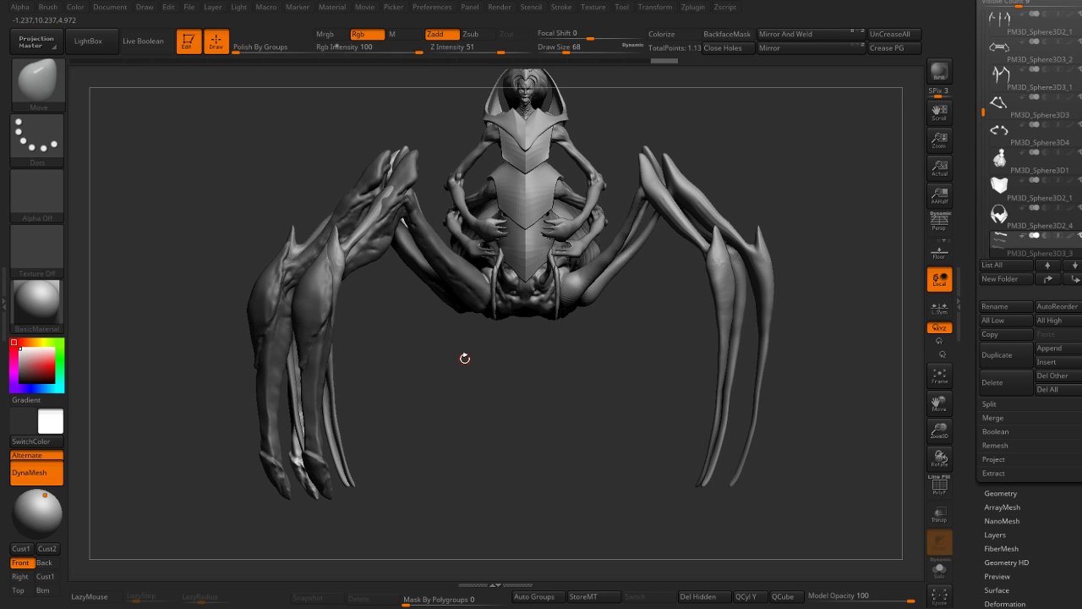
mouse_move(433, 360)
mouse_down()
mouse_move(477, 366)
mouse_move(485, 356)
mouse_up()
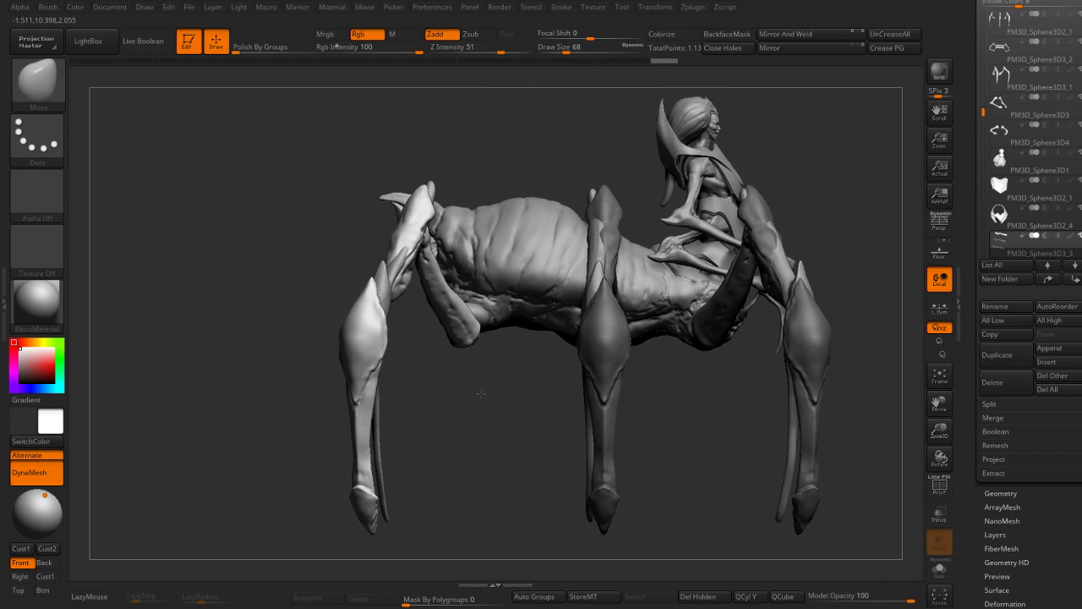
mouse_move(485, 356)
mouse_down()
mouse_move(481, 381)
mouse_move(438, 340)
mouse_up()
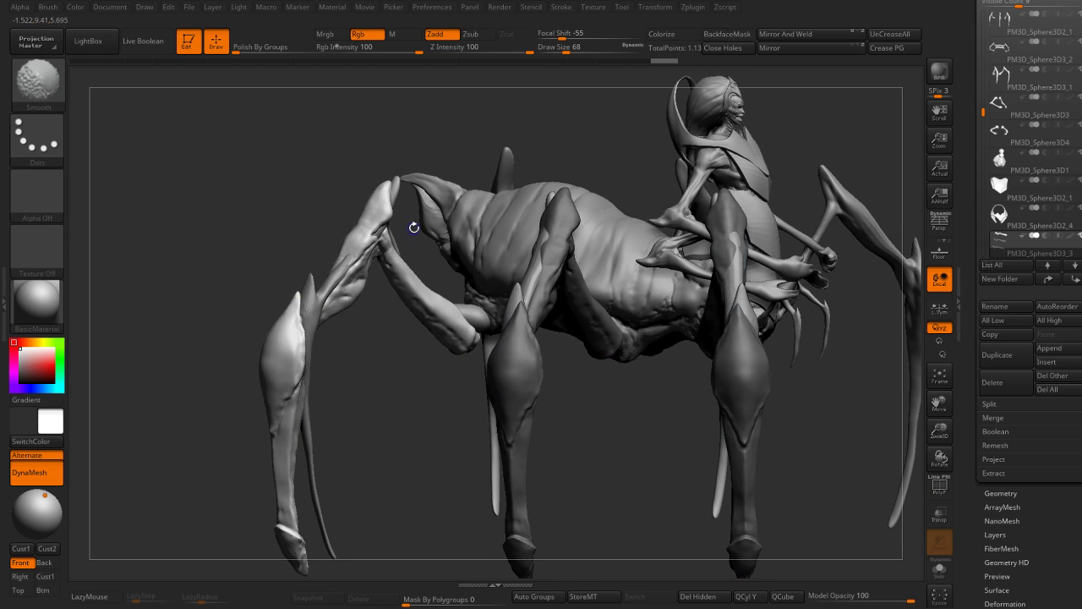
mouse_move(403, 366)
mouse_down()
mouse_move(390, 390)
mouse_move(339, 325)
mouse_up()
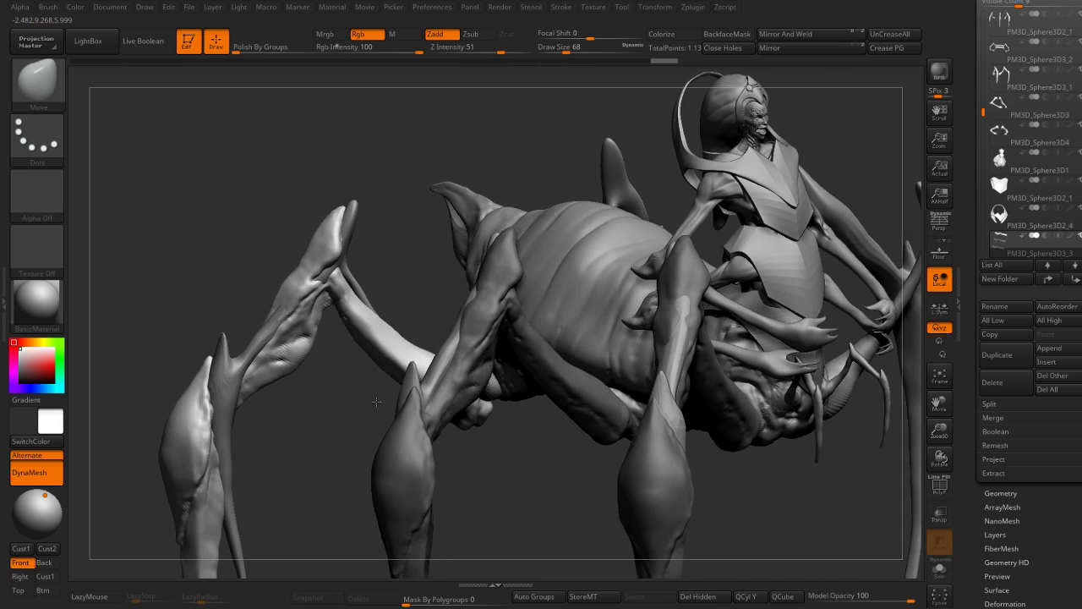
Step: Lasso-mask the area around the front leg and switch to Transpose for posing
key(ctrl)
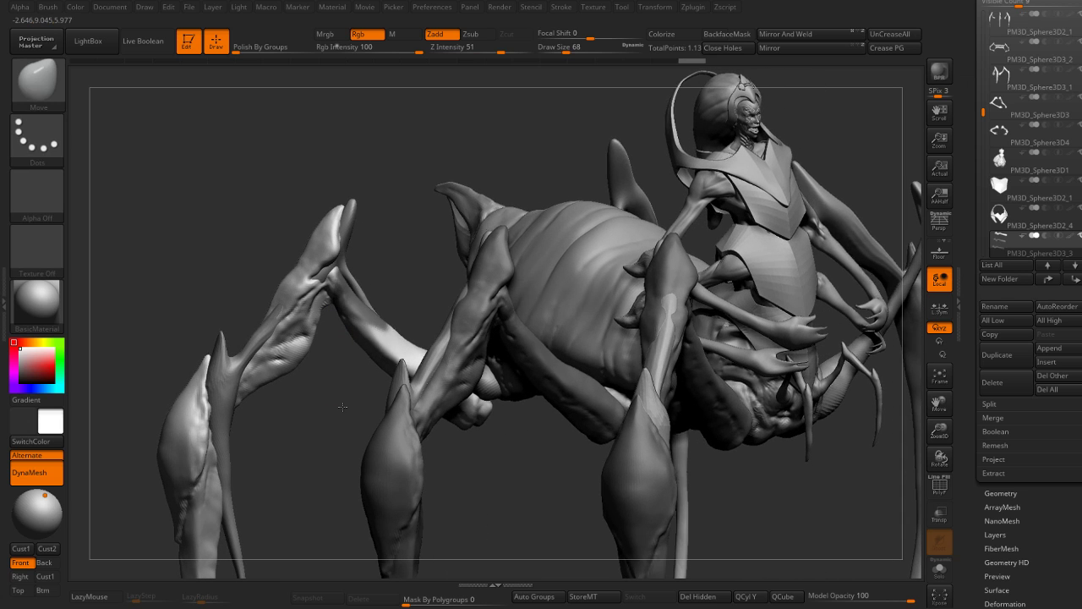
mouse_move(338, 269)
mouse_down()
mouse_move(344, 386)
mouse_move(330, 311)
mouse_up()
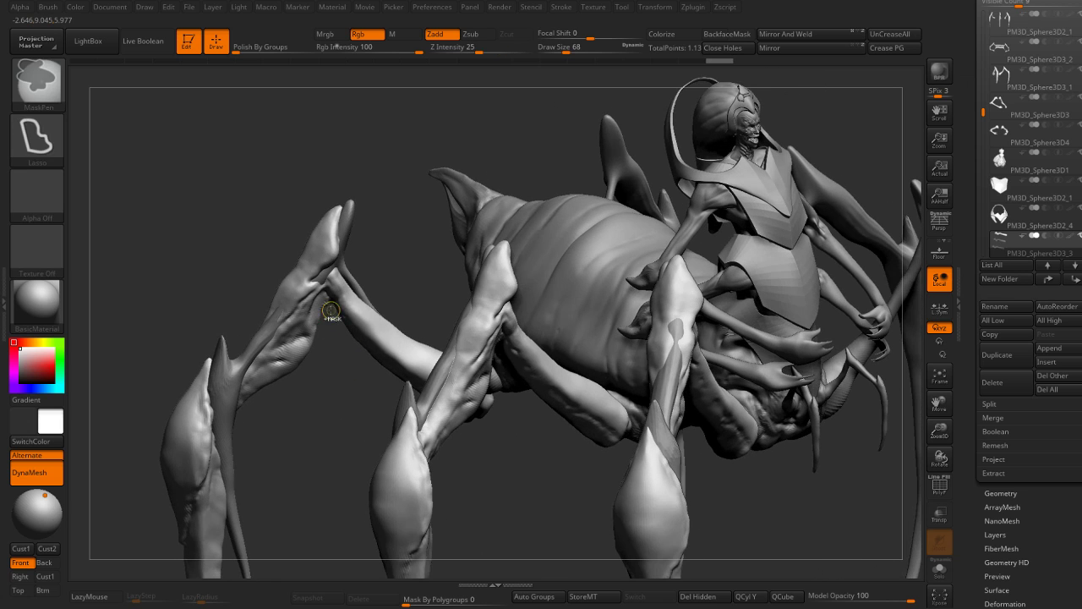
drag(338, 358, 332, 341)
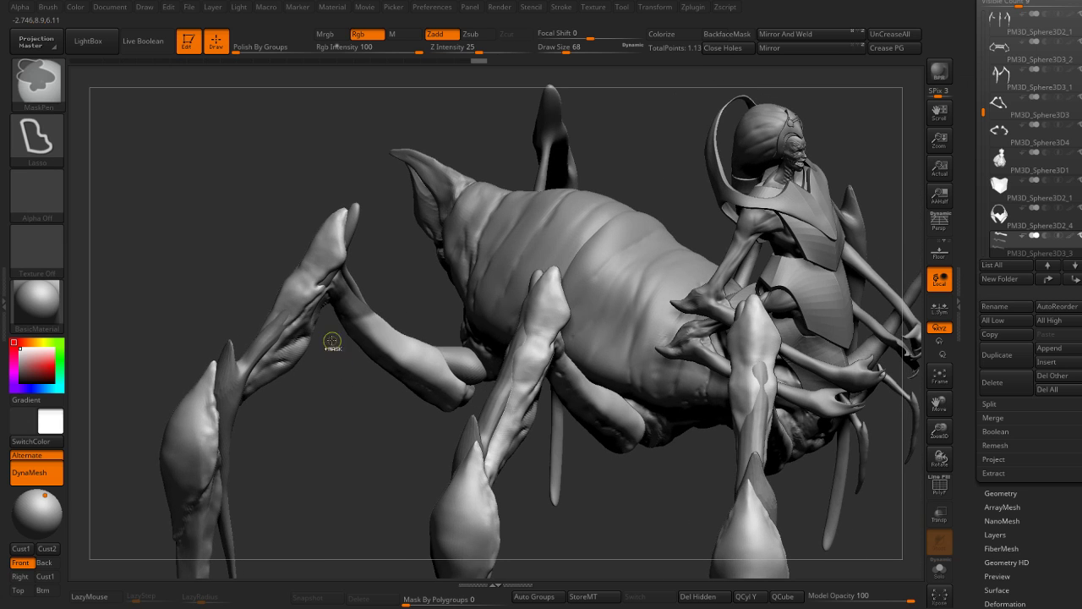
ctrl+drag(421, 315, 473, 366)
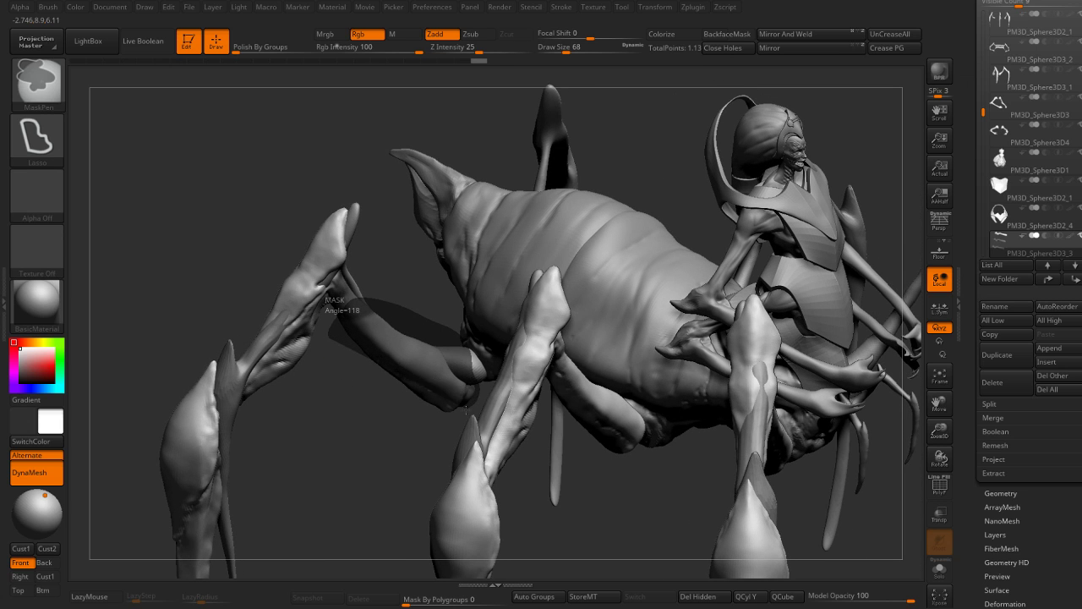
mouse_move(466, 409)
ctrl+mouse_down()
mouse_move(379, 423)
mouse_move(426, 430)
mouse_move(389, 307)
mouse_move(430, 342)
ctrl+mouse_up()
key(w)
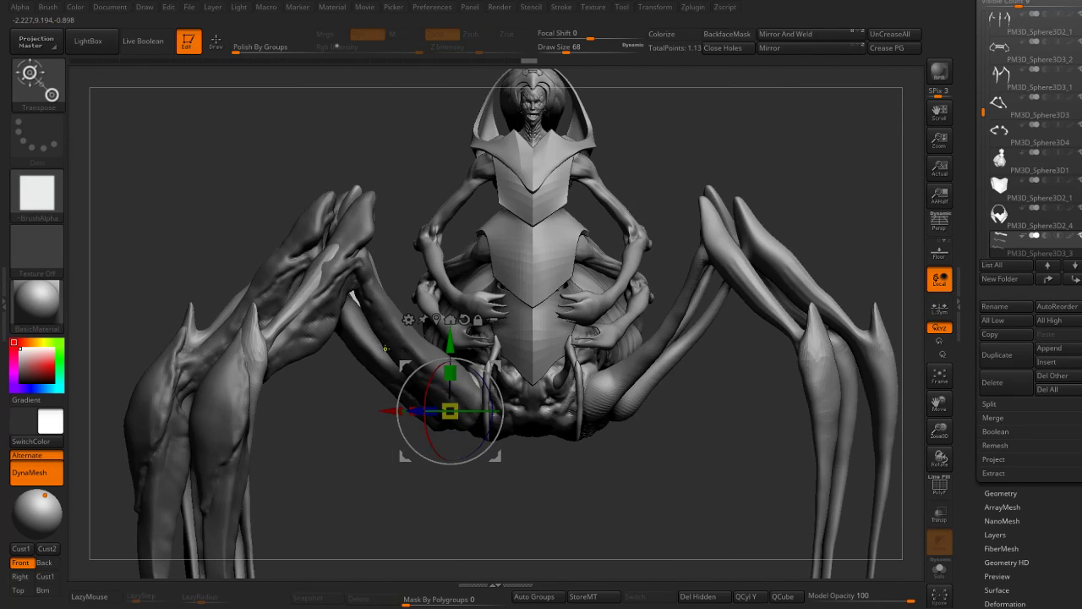
Step: Pull the masked front leg outward along its length and swing it upward
drag(397, 254, 373, 339)
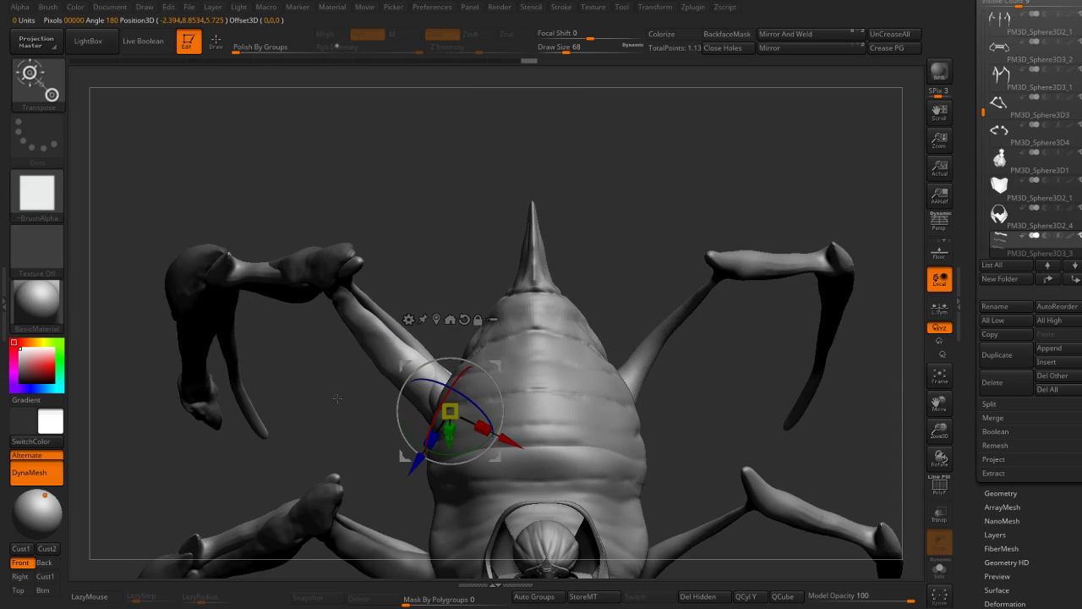
drag(338, 397, 409, 271)
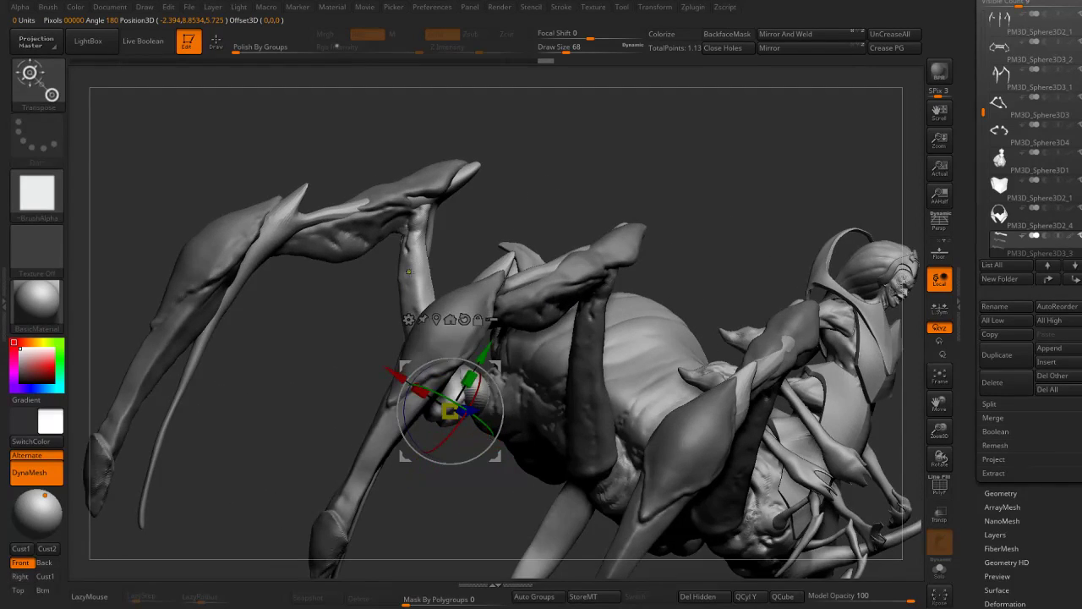
drag(419, 274, 355, 279)
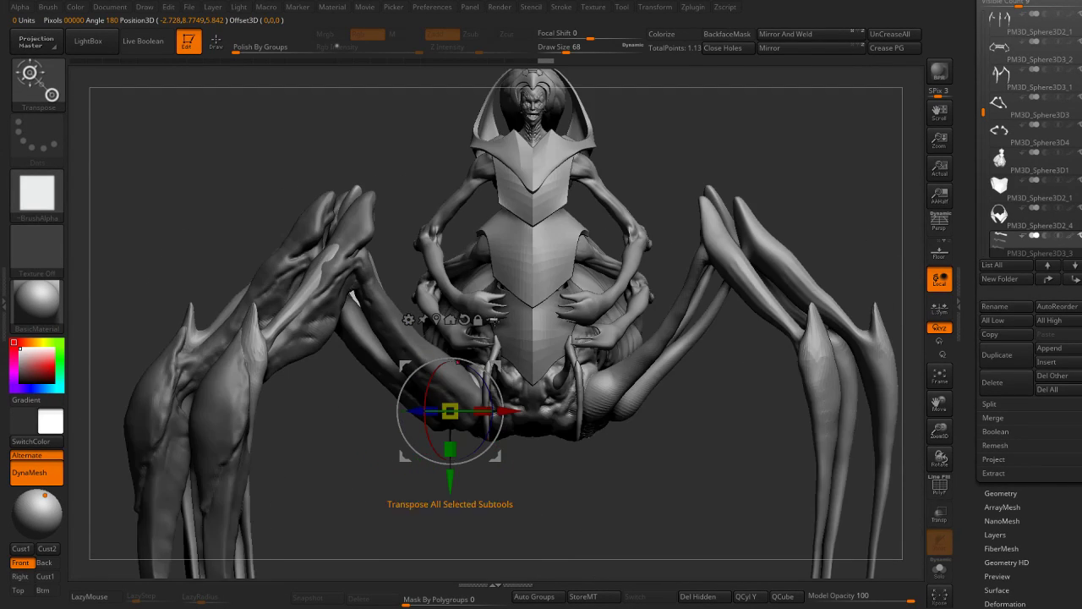
mouse_move(496, 456)
mouse_down()
mouse_move(406, 354)
mouse_move(521, 379)
mouse_move(362, 367)
mouse_up()
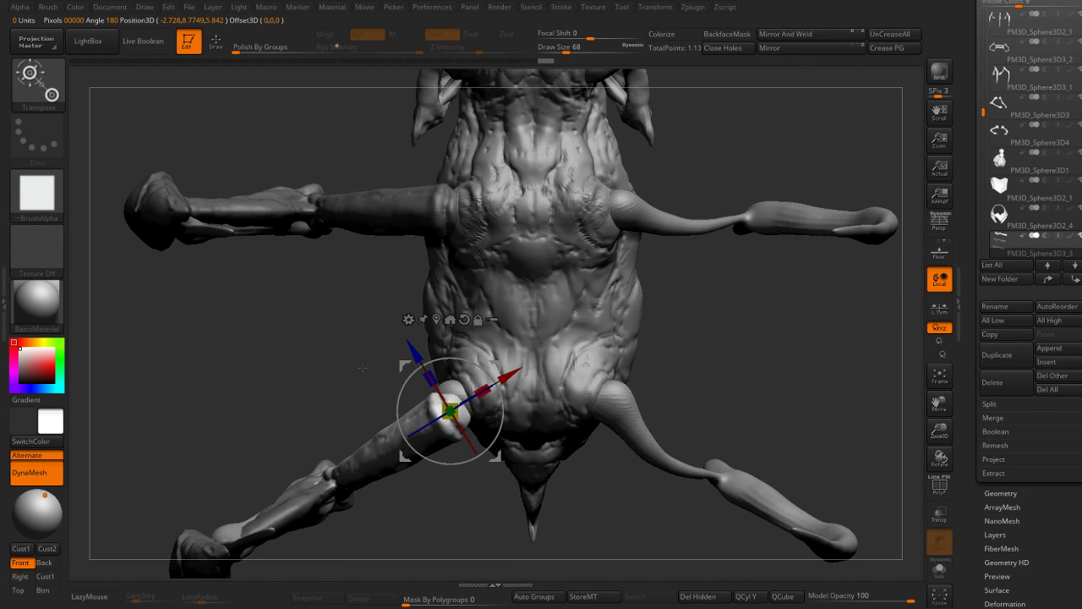
drag(520, 361, 403, 447)
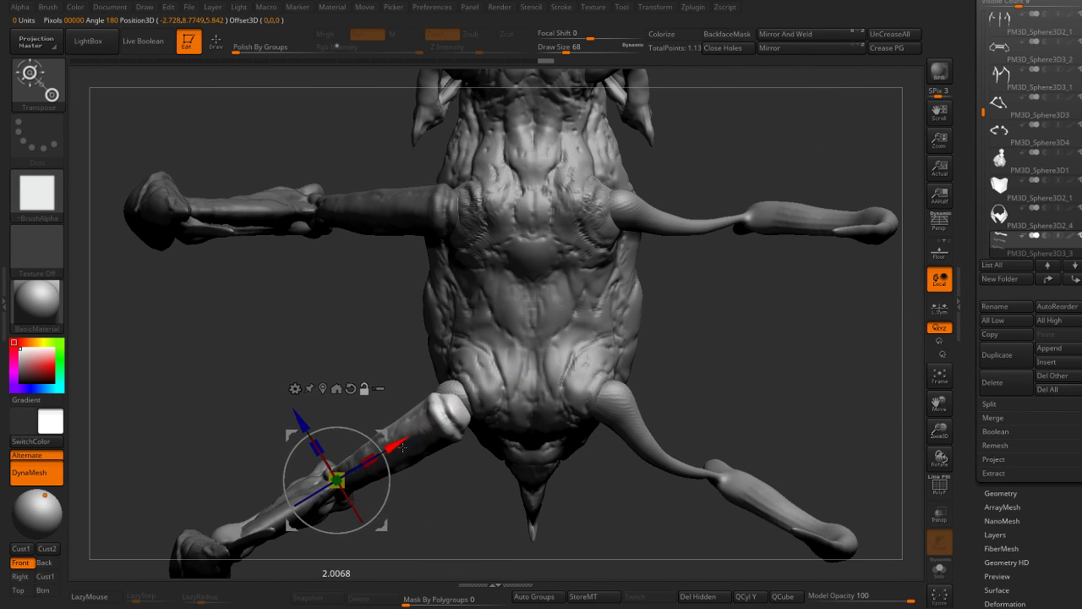
drag(363, 328, 359, 461)
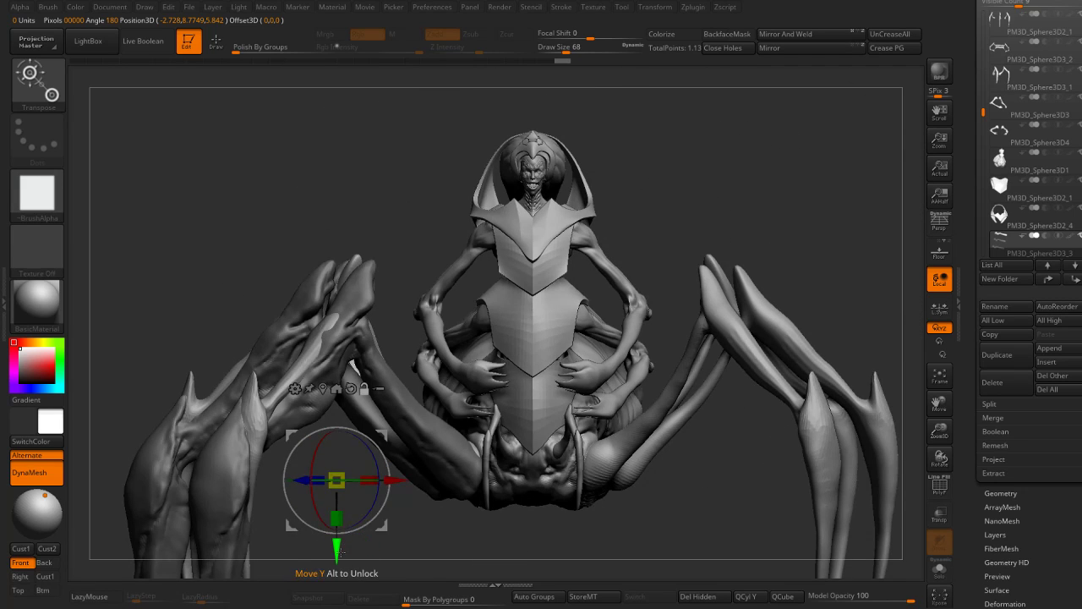
drag(339, 550, 335, 343)
mouse_move(254, 356)
mouse_down()
mouse_move(341, 272)
mouse_move(382, 255)
mouse_up()
alt+drag(494, 263, 424, 329)
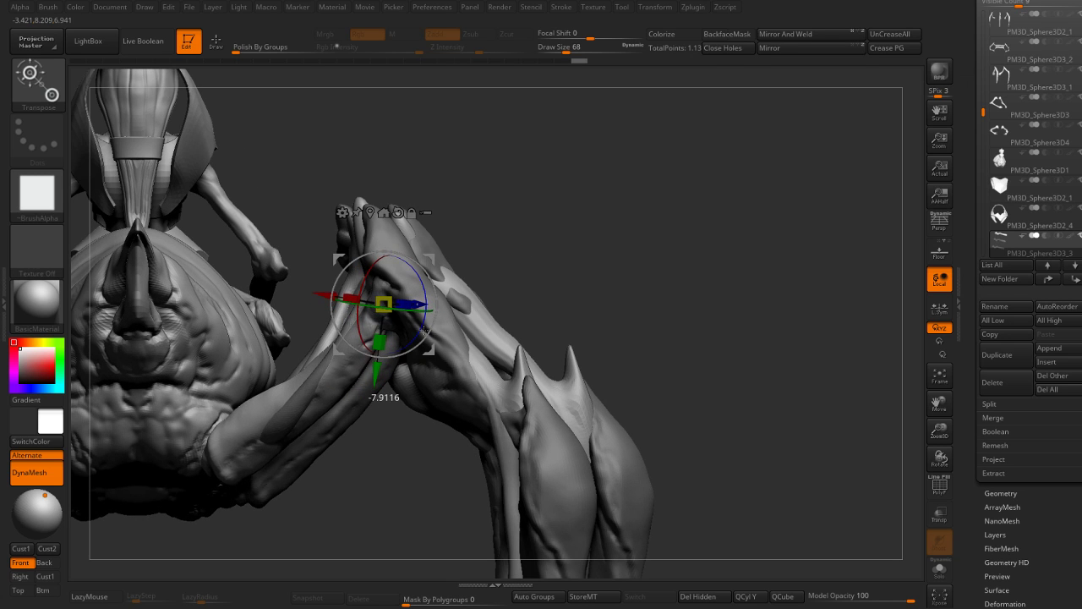
mouse_move(446, 310)
mouse_down()
mouse_move(621, 202)
mouse_move(551, 181)
mouse_move(599, 233)
mouse_move(612, 218)
mouse_move(657, 217)
mouse_move(397, 336)
mouse_up()
Step: Rotate the leg slightly around its axis, frame the spider, and return to sculpting
key(q)
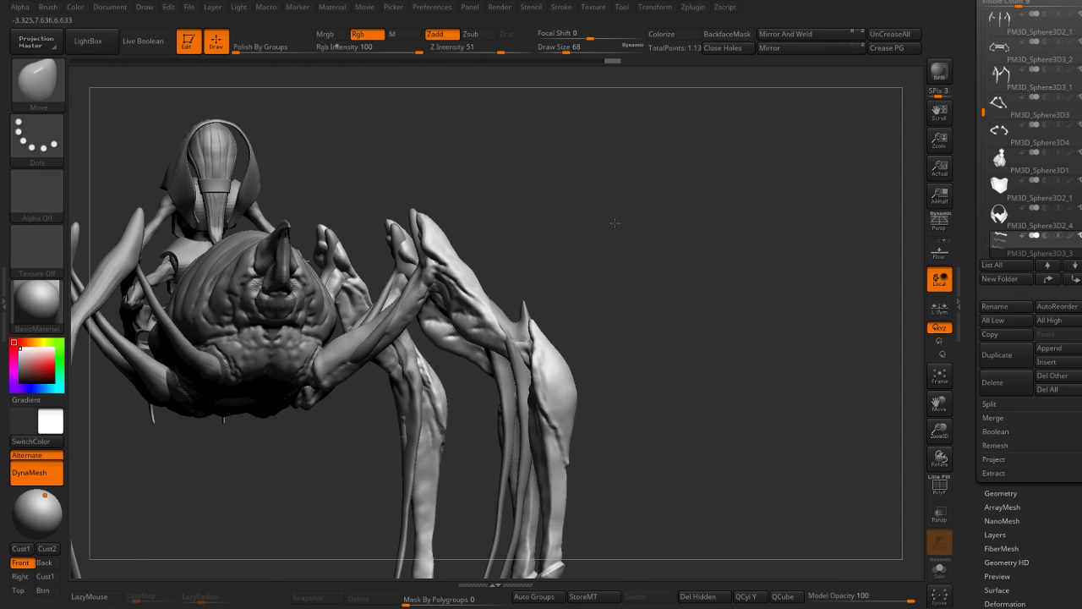
alt+drag(615, 222, 652, 240)
key(w)
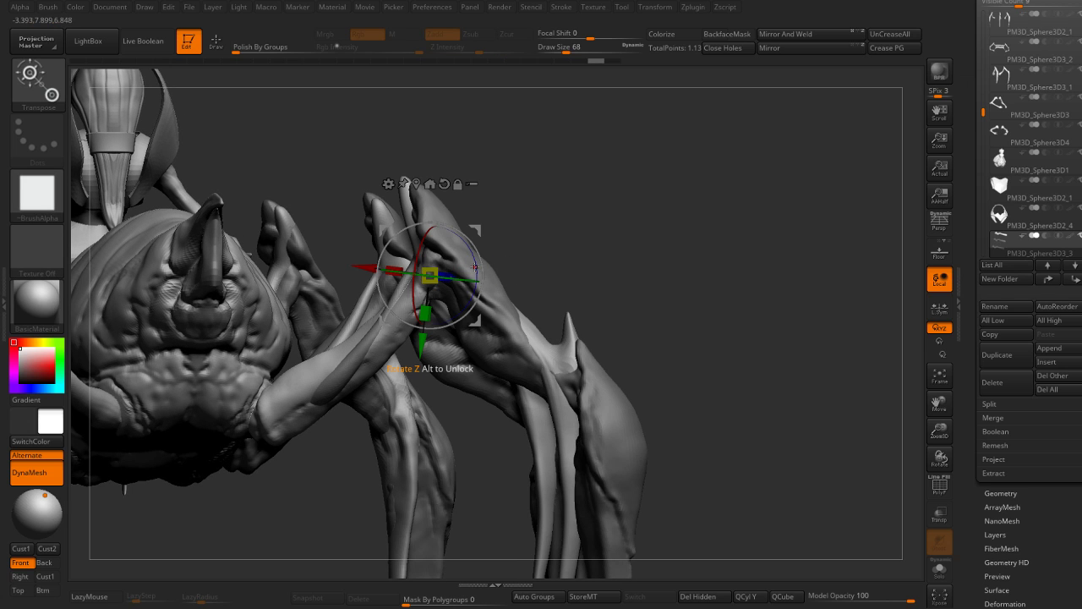
drag(475, 266, 477, 279)
key(f)
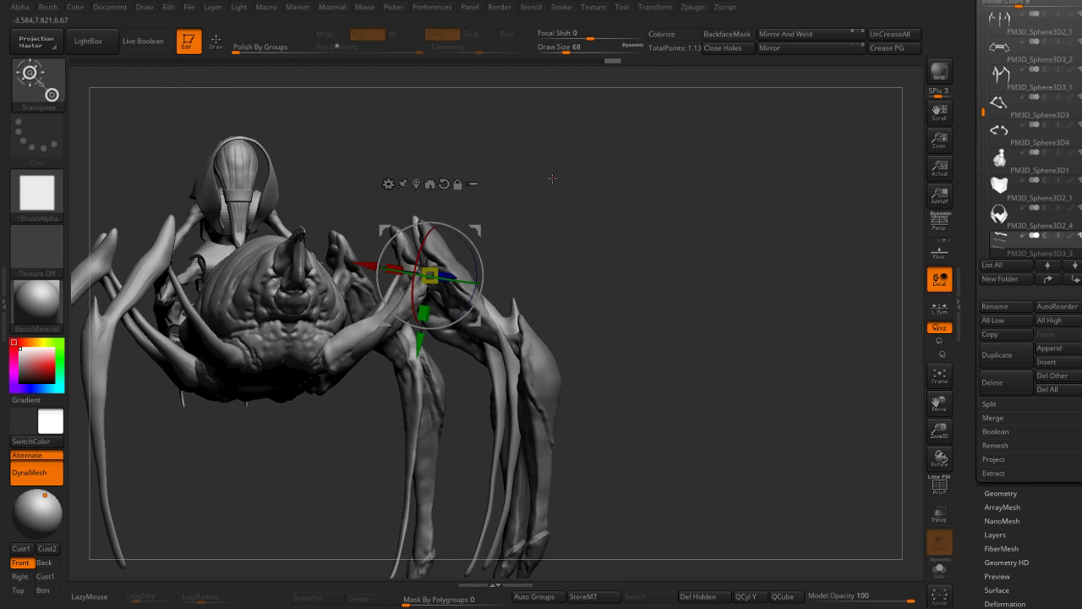
key(q)
mouse_move(553, 169)
alt+mouse_down()
mouse_move(620, 237)
mouse_move(622, 213)
mouse_move(568, 198)
alt+mouse_up()
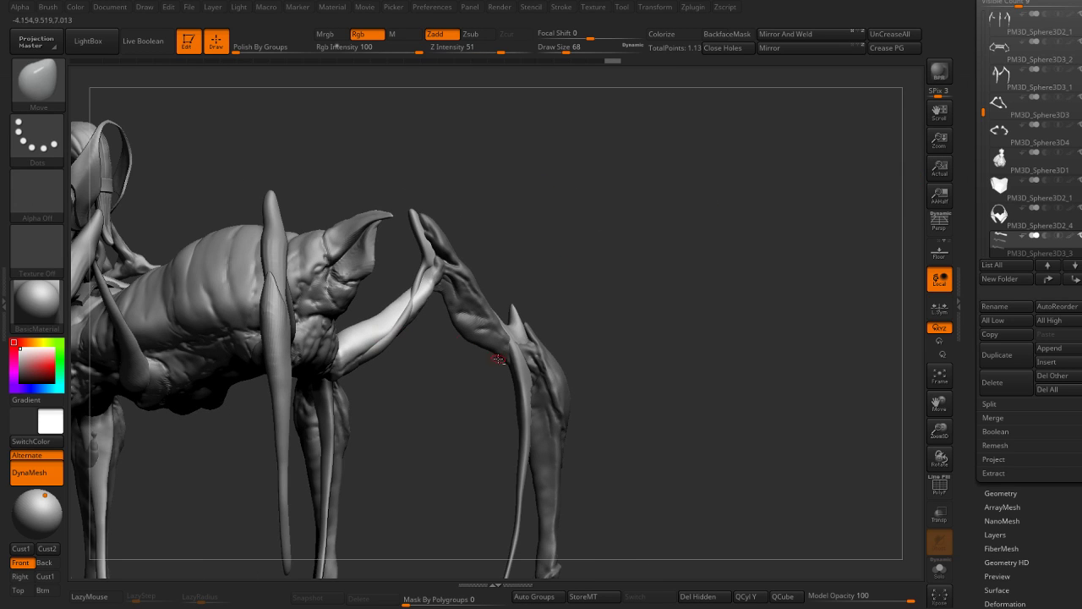
Step: Make the leg subtool PM3D_Sphere3D3_3 active and view the legs from the front
alt+click(518, 407)
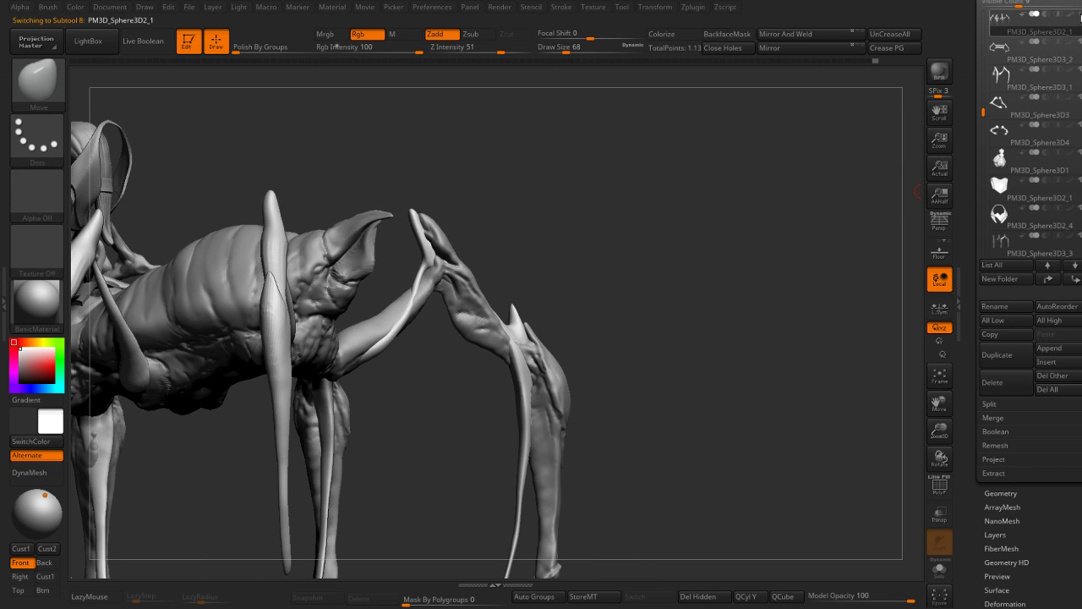
click(1001, 241)
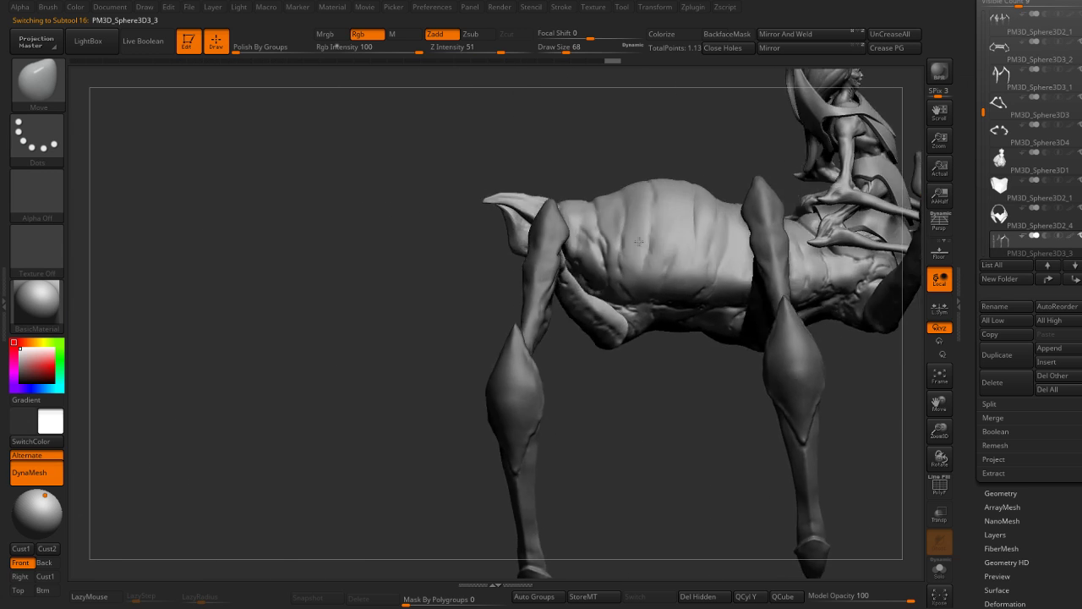
mouse_move(592, 253)
mouse_down()
mouse_move(711, 372)
mouse_move(592, 380)
mouse_move(592, 440)
mouse_up()
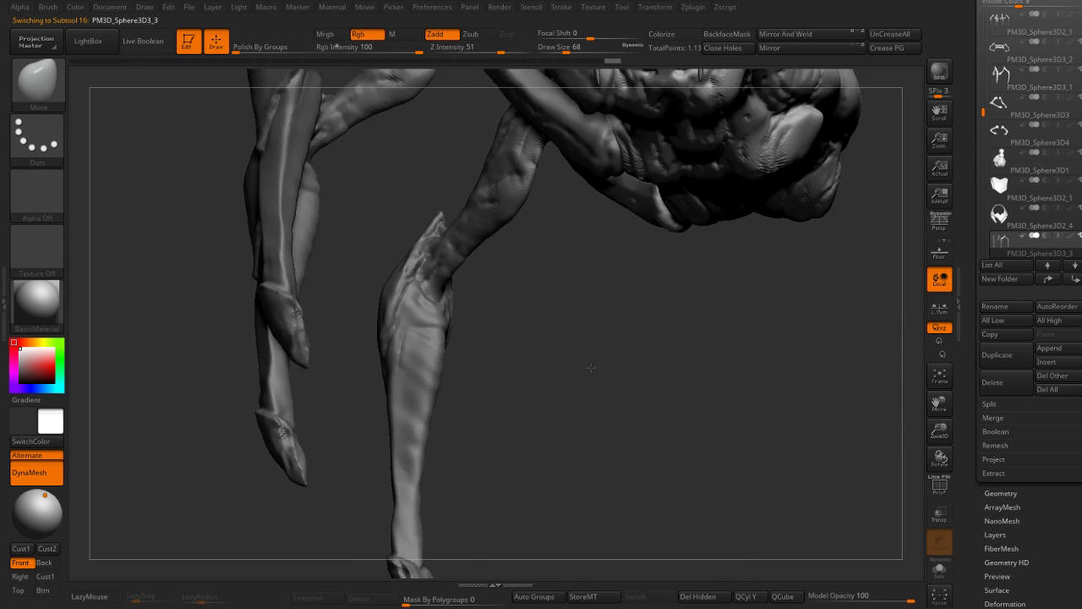
mouse_move(600, 331)
mouse_down()
mouse_move(565, 337)
mouse_move(623, 326)
mouse_move(603, 229)
mouse_move(648, 185)
mouse_move(734, 317)
mouse_move(752, 296)
mouse_move(724, 304)
mouse_move(732, 331)
mouse_move(785, 334)
mouse_move(770, 356)
mouse_move(713, 343)
mouse_move(719, 352)
mouse_up()
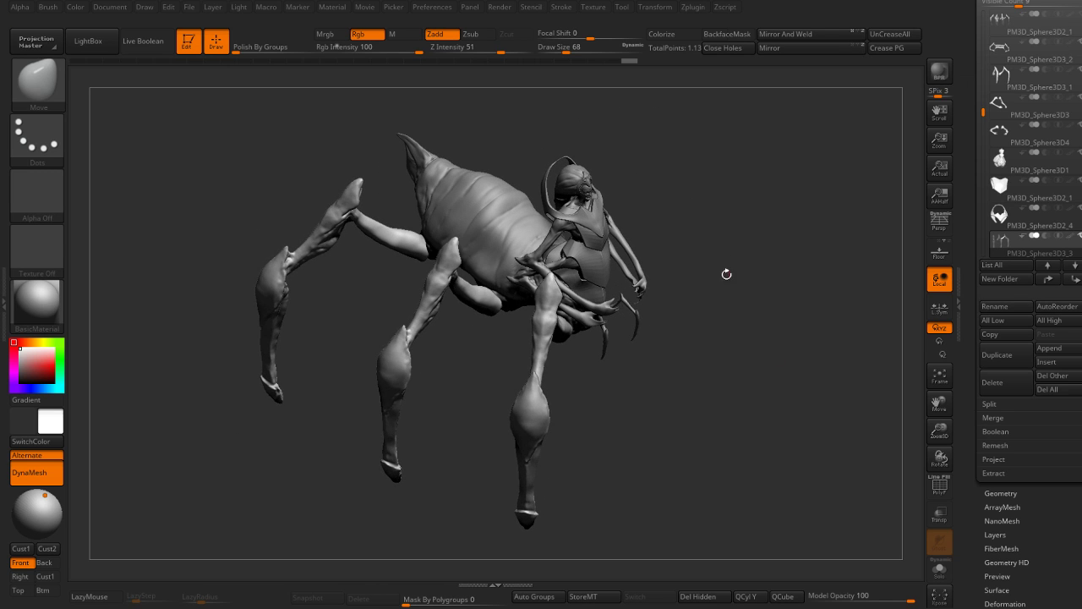
Step: Mirror and weld the new armored legs onto the spider's opposite flank, redoing the first wrong attempt
click(805, 34)
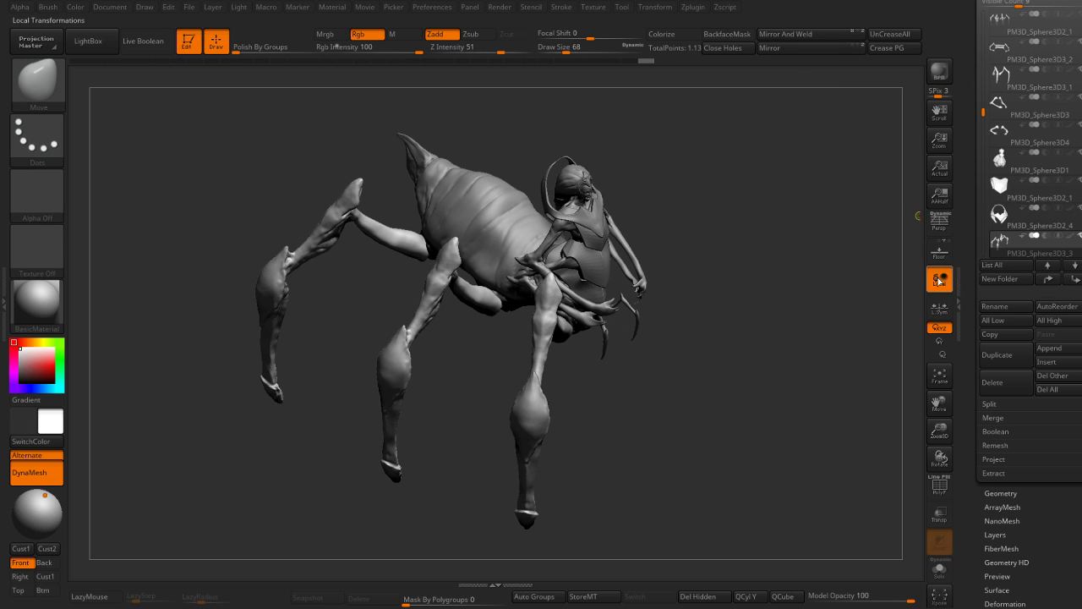
click(859, 35)
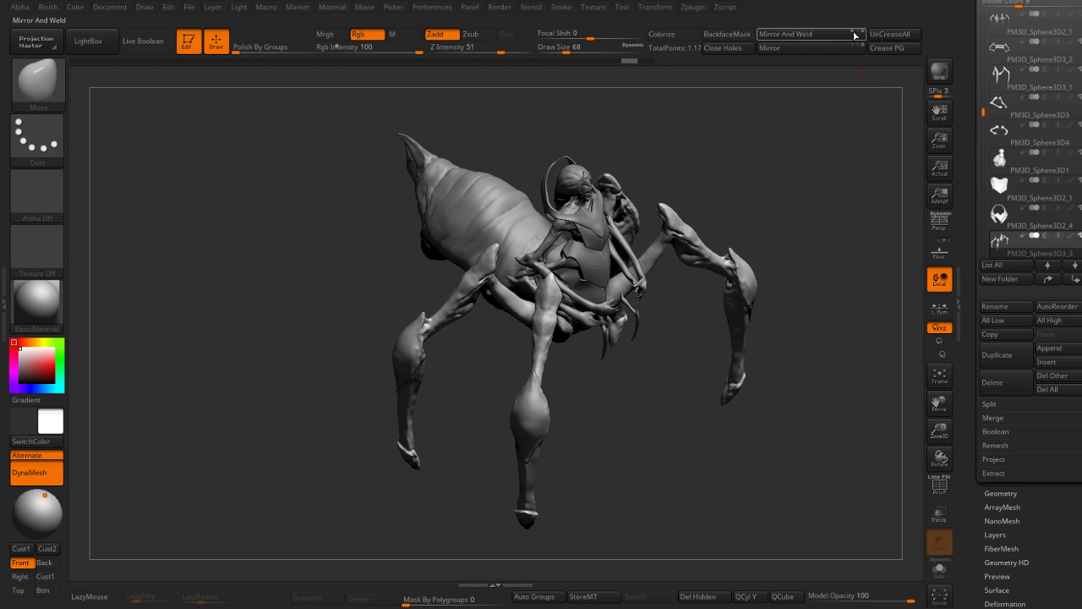
key(ctrl+z)
click(864, 35)
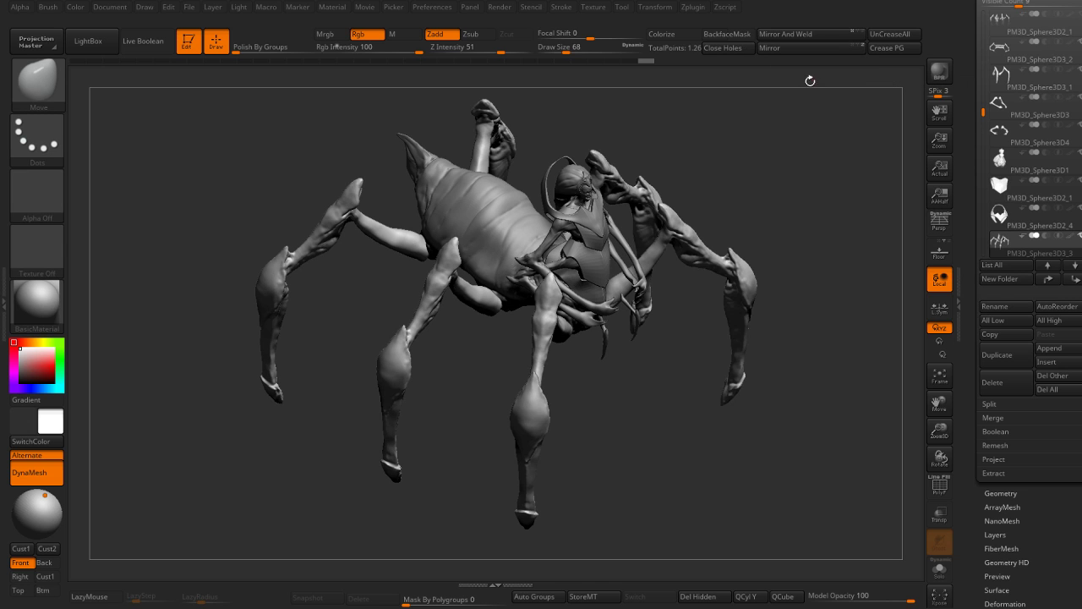
mouse_move(809, 79)
shift+mouse_down()
mouse_move(820, 195)
mouse_move(815, 125)
mouse_move(795, 213)
shift+mouse_up()
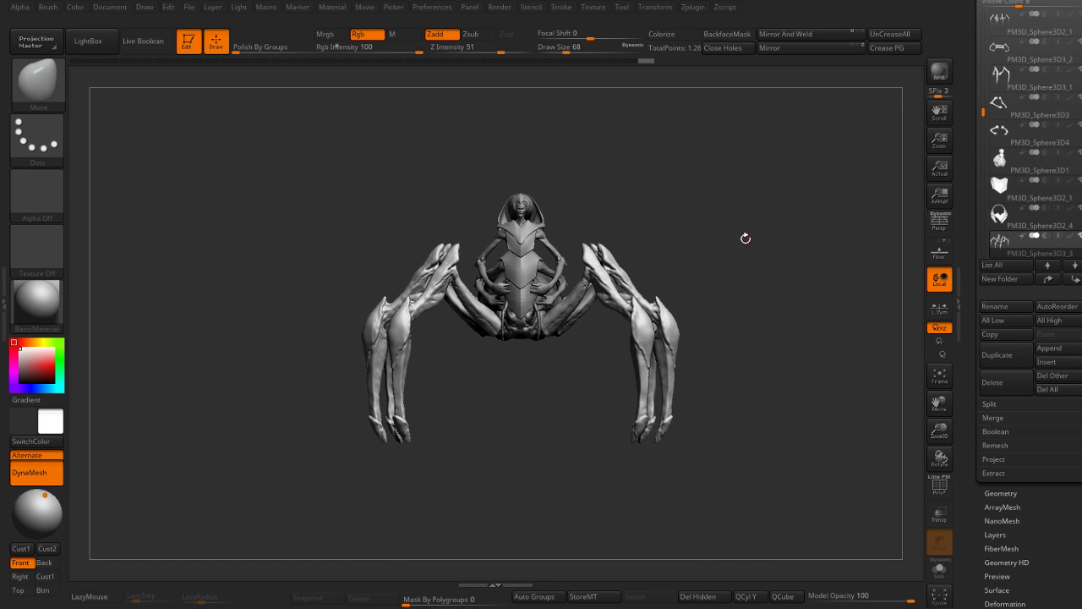
Step: Mask the upper legs and stretch the free lower leg tips slightly longer along Y
drag(745, 239, 803, 222)
mouse_move(318, 327)
ctrl+mouse_down()
mouse_move(316, 419)
mouse_move(318, 329)
mouse_move(469, 425)
ctrl+mouse_up()
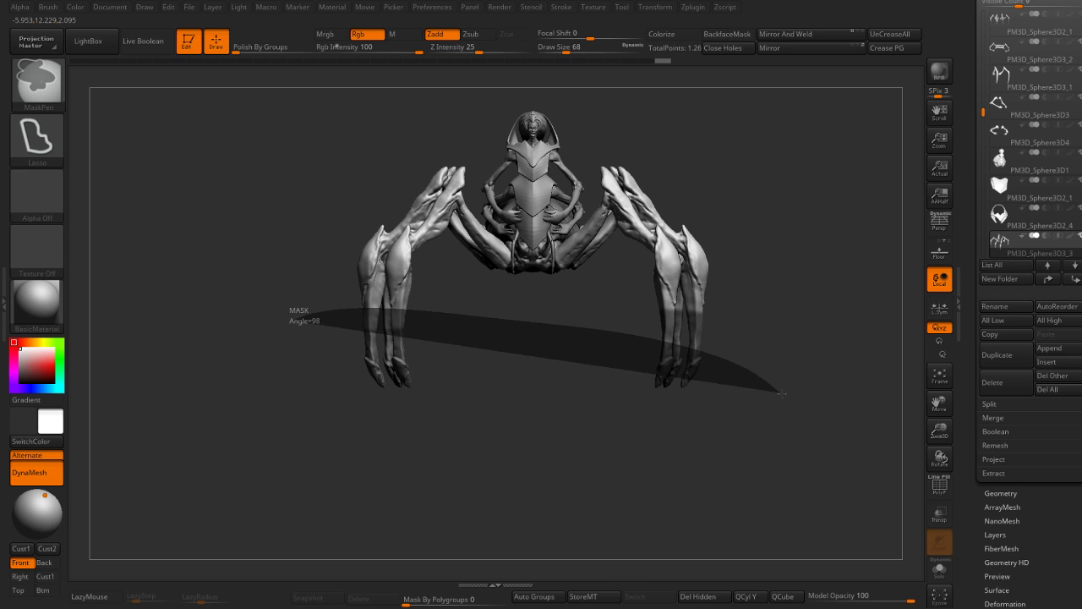
ctrl+click(480, 329)
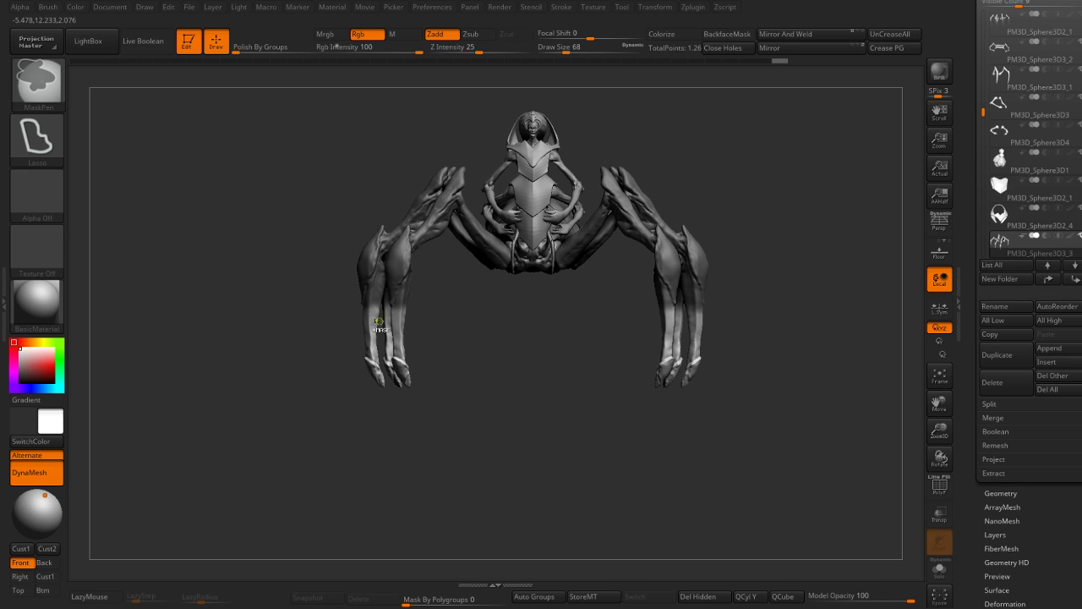
key(w)
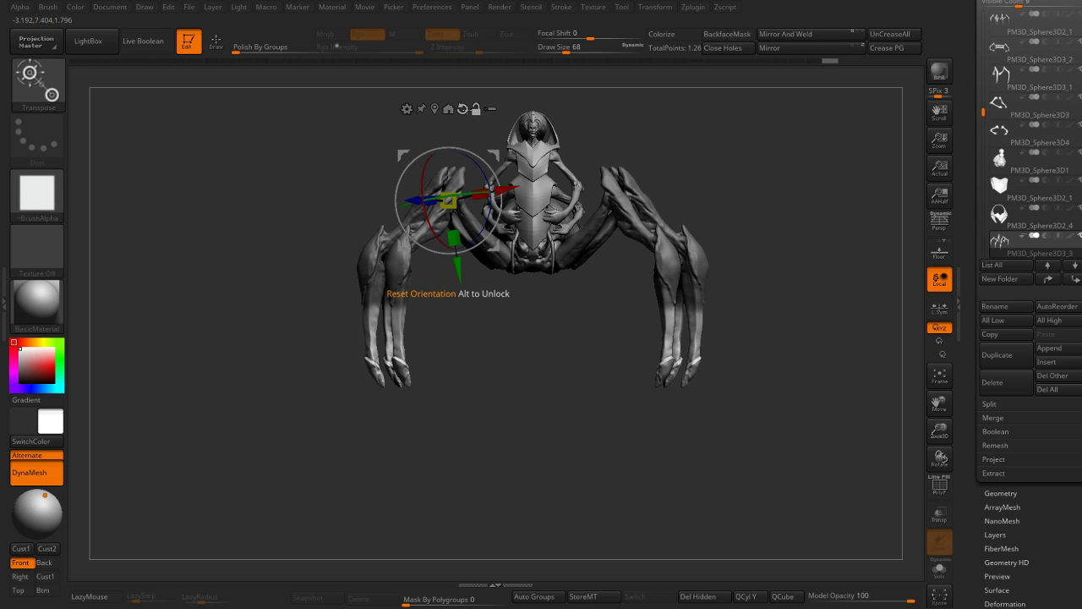
click(463, 108)
drag(448, 163, 455, 157)
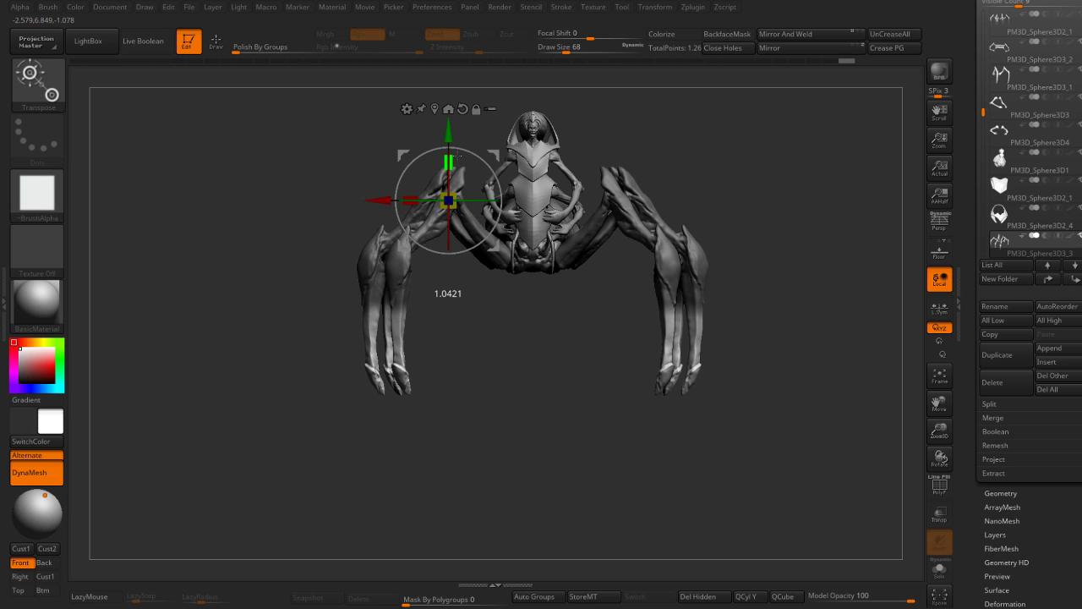
Step: Clear the mask from the whole spider
key(q)
drag(643, 203, 779, 239)
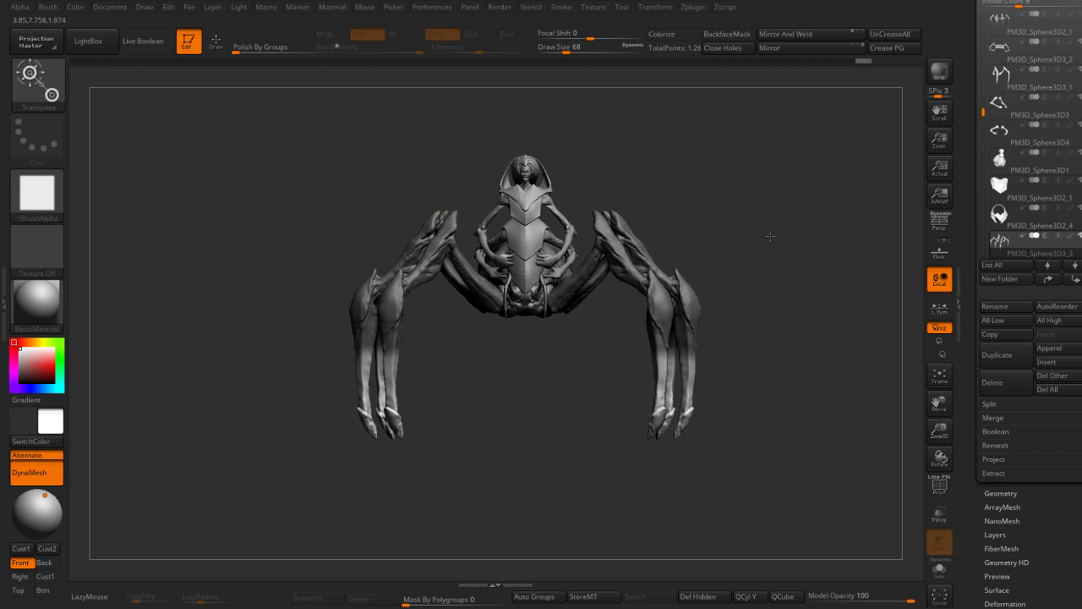
key(b)
key(m)
key(v)
key(v)
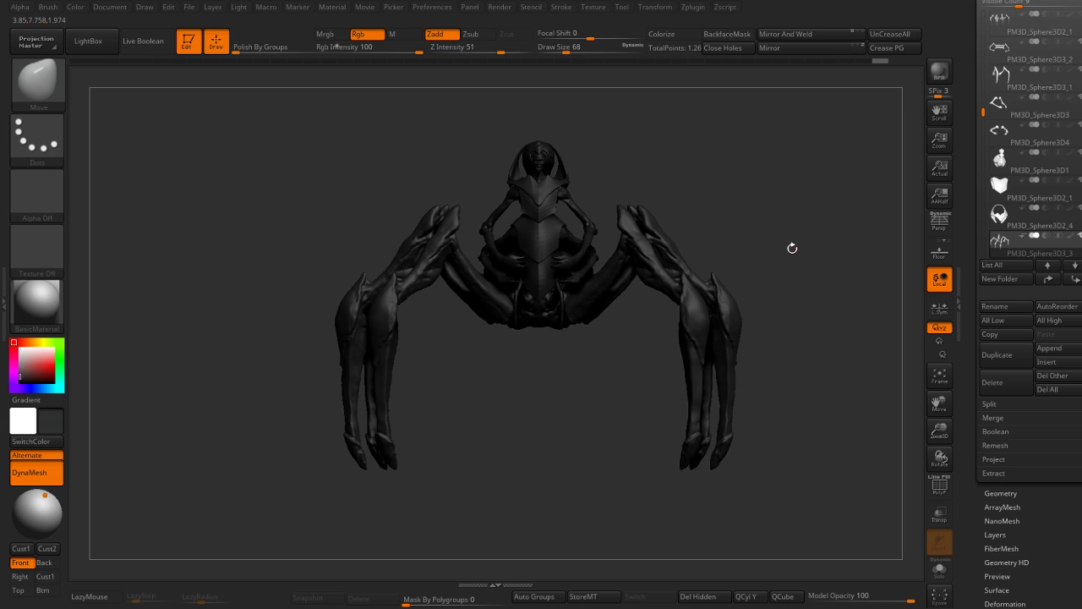
mouse_move(776, 198)
mouse_down()
mouse_move(805, 211)
mouse_move(705, 172)
mouse_move(775, 225)
mouse_move(760, 246)
mouse_move(726, 248)
mouse_move(742, 263)
mouse_move(760, 217)
mouse_up()
key(v)
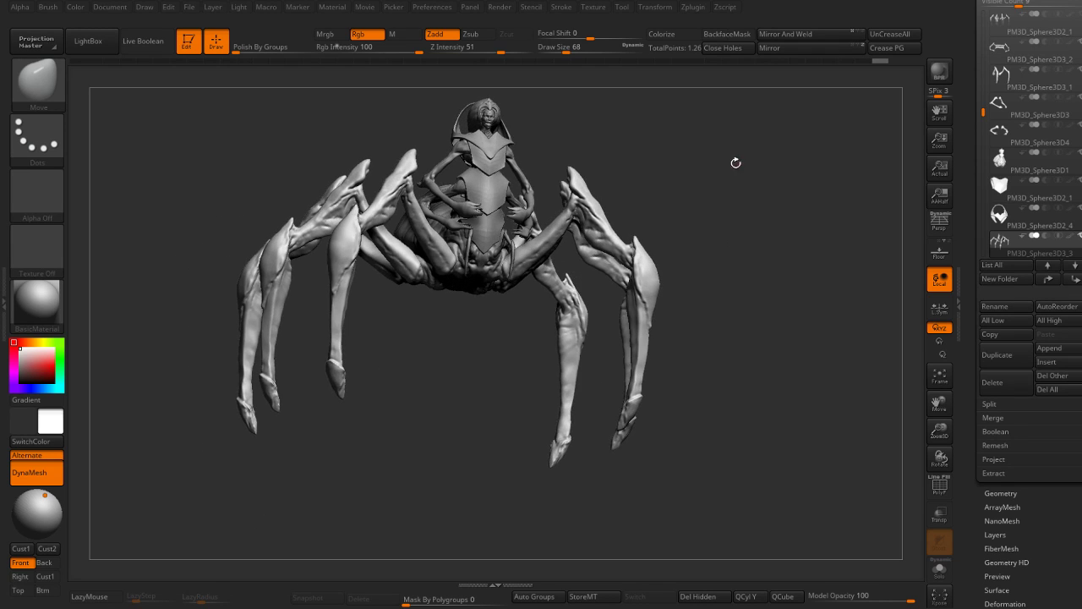
Step: Inspect the legs, claws and rider from several angles, then save the project with Ctrl+S
mouse_move(735, 162)
mouse_down()
mouse_move(754, 138)
mouse_move(756, 169)
mouse_move(801, 132)
mouse_move(741, 204)
mouse_move(758, 198)
mouse_move(744, 169)
mouse_move(646, 328)
mouse_up()
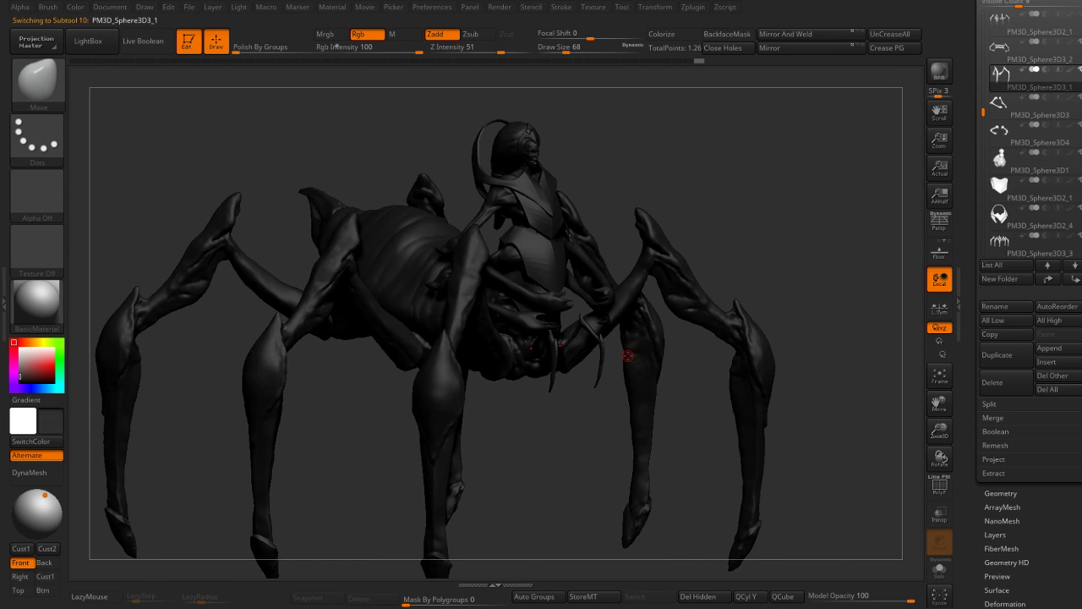
alt+drag(635, 386, 631, 420)
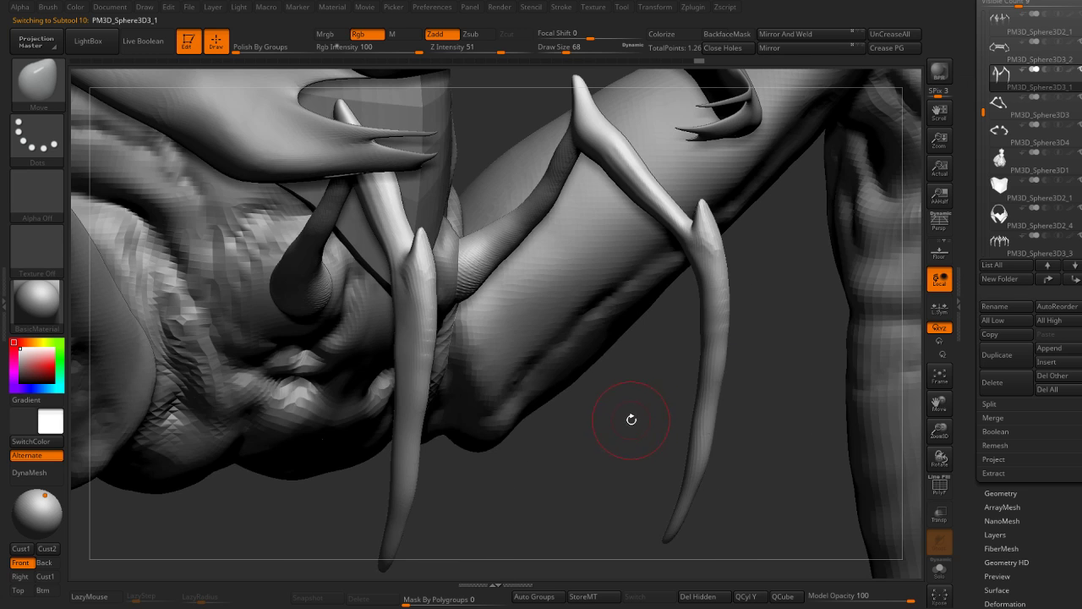
mouse_move(590, 461)
mouse_down()
mouse_move(514, 406)
mouse_move(491, 433)
mouse_move(445, 427)
mouse_move(463, 435)
mouse_move(463, 506)
mouse_up()
key(f)
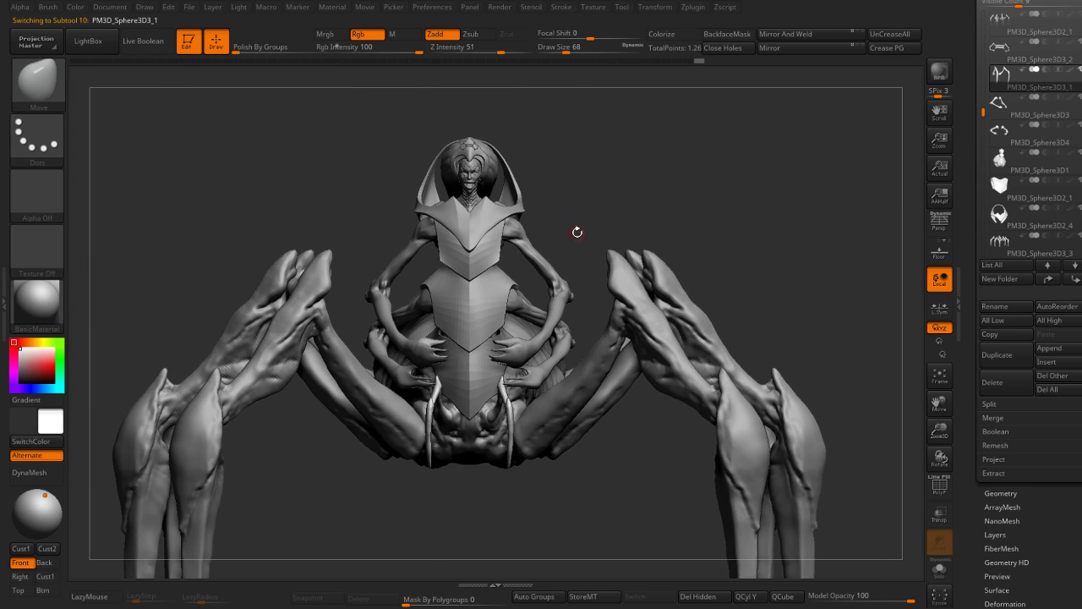
drag(577, 231, 635, 186)
mouse_move(527, 211)
mouse_down()
mouse_move(531, 235)
mouse_move(558, 211)
mouse_move(579, 220)
mouse_move(561, 225)
mouse_move(577, 184)
mouse_move(583, 194)
mouse_up()
ctrl+right_drag(583, 195, 585, 201)
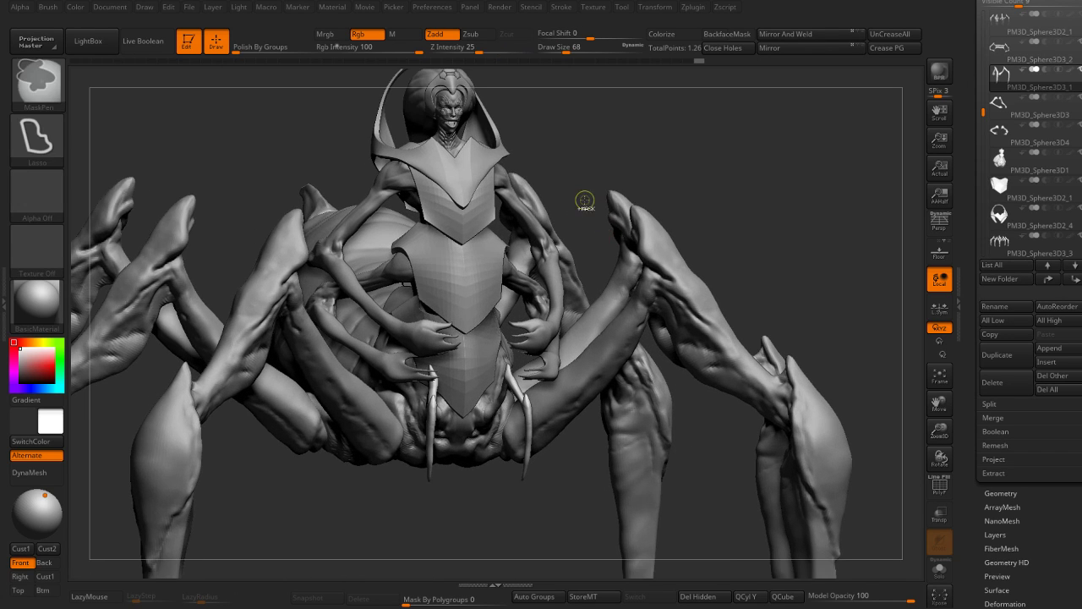
key(ctrl+s)
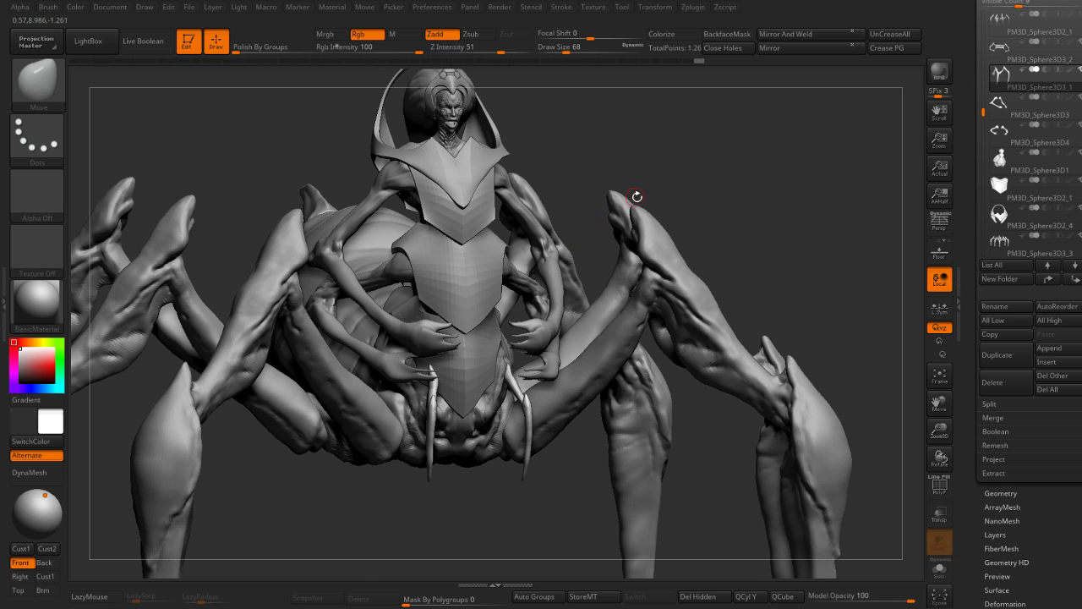
Step: Enable perspective and the floor grid, then start a BPR render of the whole spider
key(f)
drag(699, 131, 859, 213)
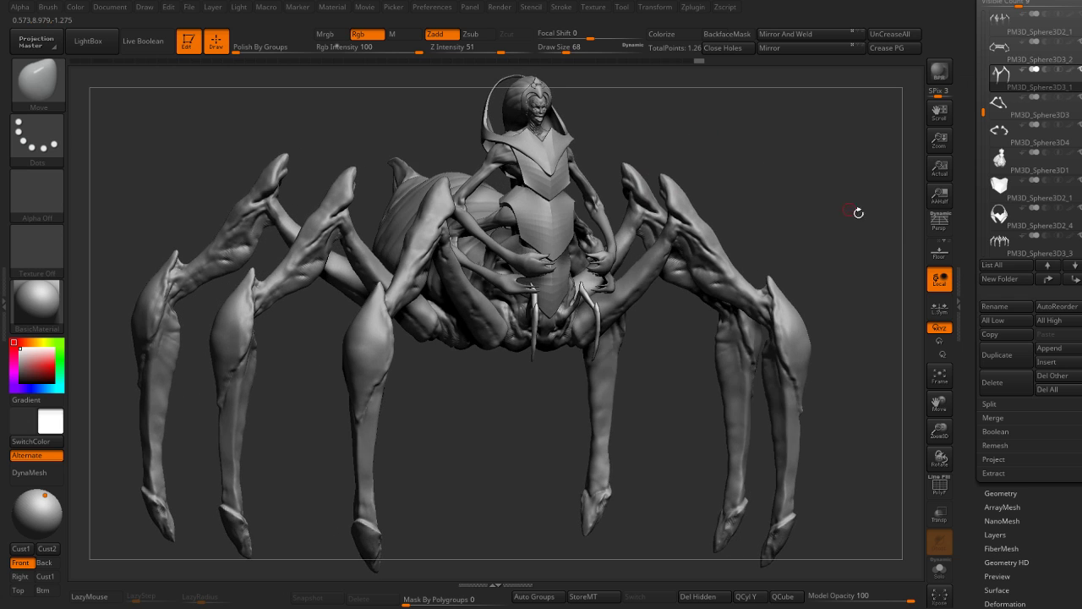
click(937, 225)
drag(802, 174, 871, 182)
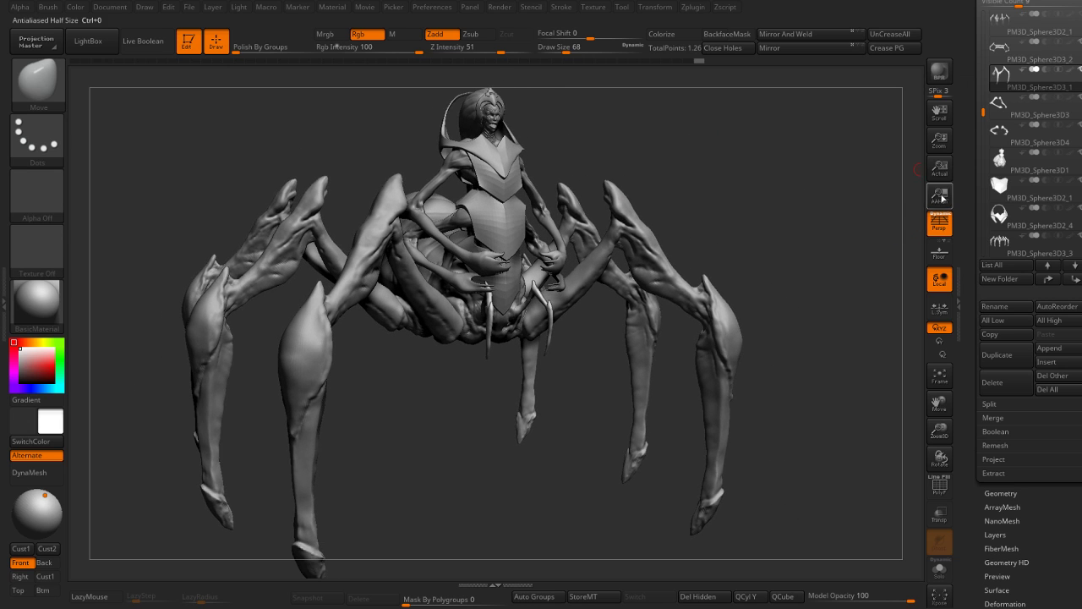
click(934, 256)
drag(783, 203, 799, 200)
click(931, 74)
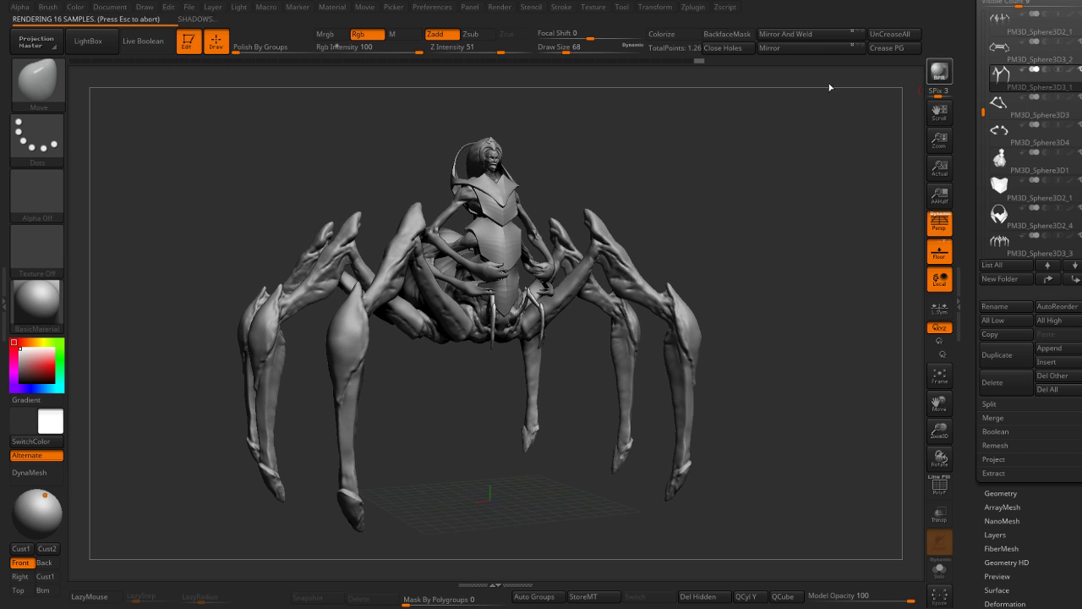
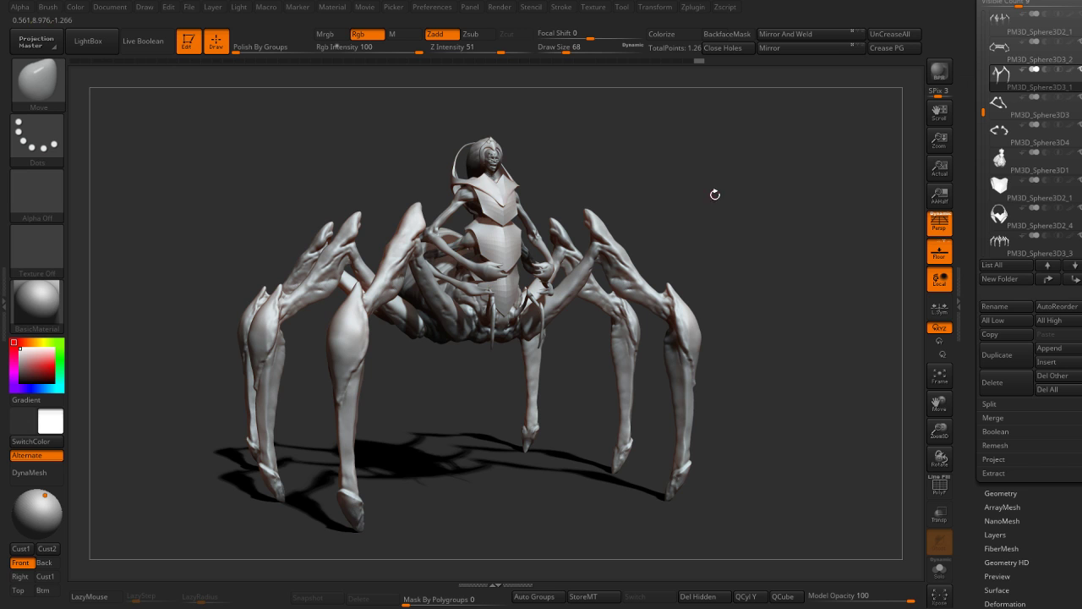
Step: Select the creature's arm subtool and switch to the ClayBuildup brush
mouse_move(663, 191)
mouse_down()
mouse_move(660, 176)
mouse_move(688, 184)
mouse_move(671, 223)
mouse_move(722, 181)
mouse_move(309, 386)
mouse_up()
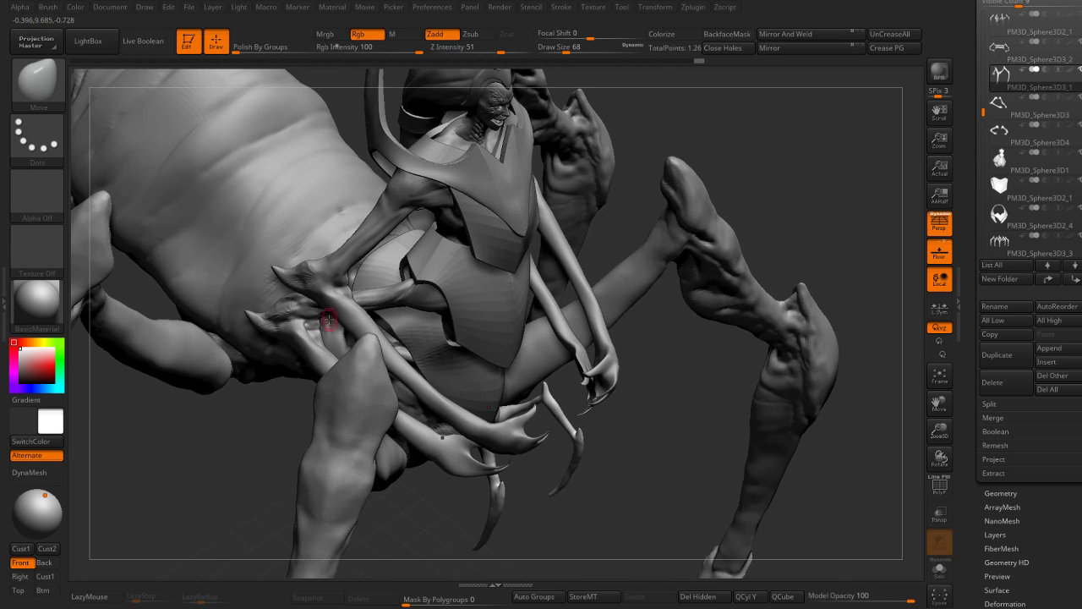
alt+click(335, 286)
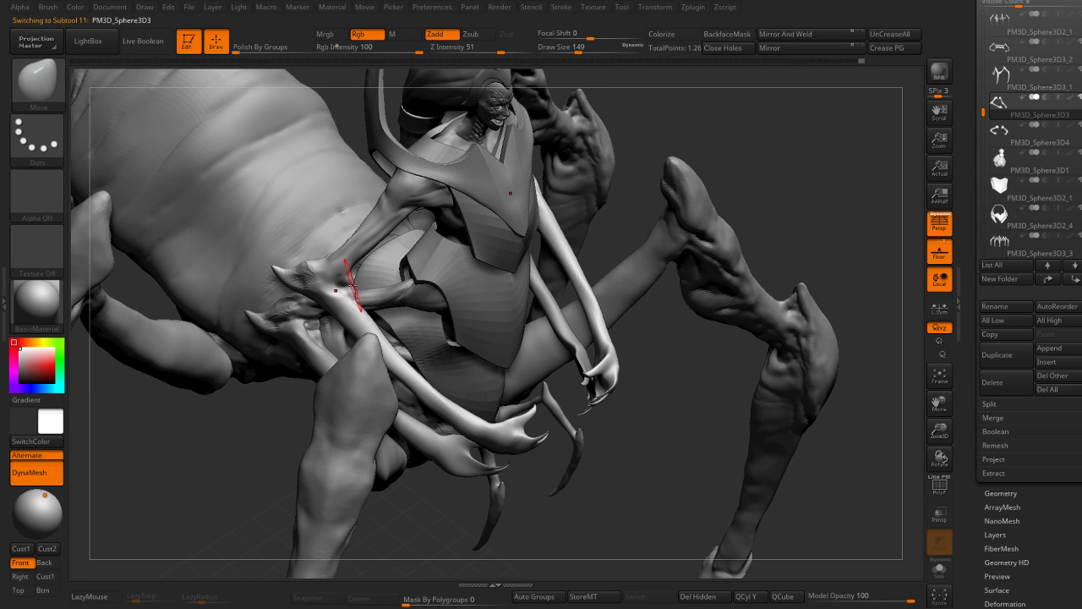
drag(696, 165, 351, 292)
key(b)
key(c)
key(b)
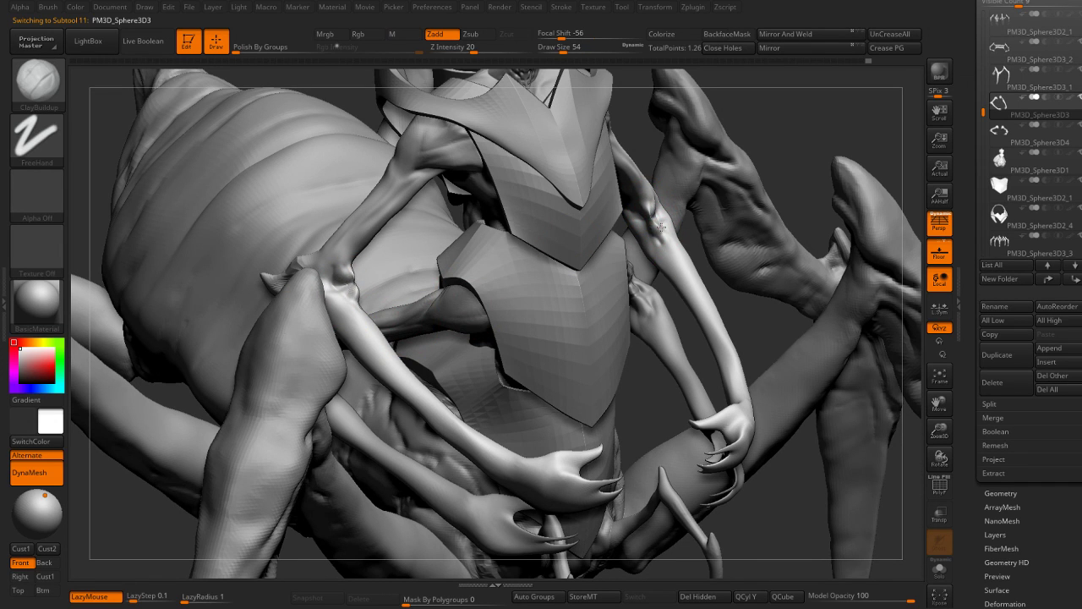
mouse_move(788, 144)
mouse_down()
mouse_move(798, 127)
mouse_move(677, 211)
mouse_up()
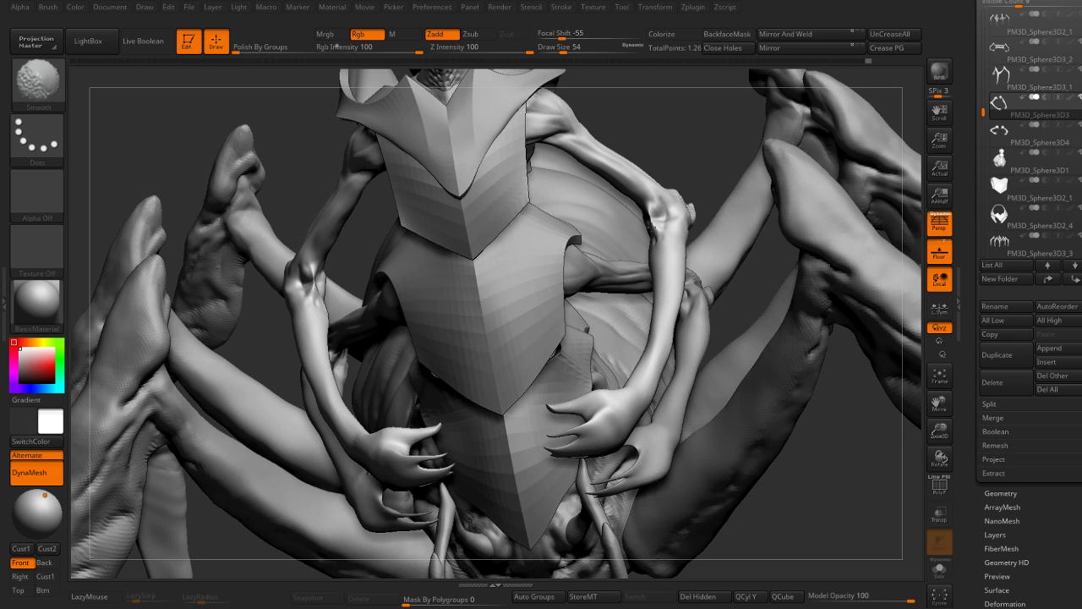
drag(679, 155, 686, 198)
Step: Smooth the upper arm and carve a sharp crease into it
key(shift)
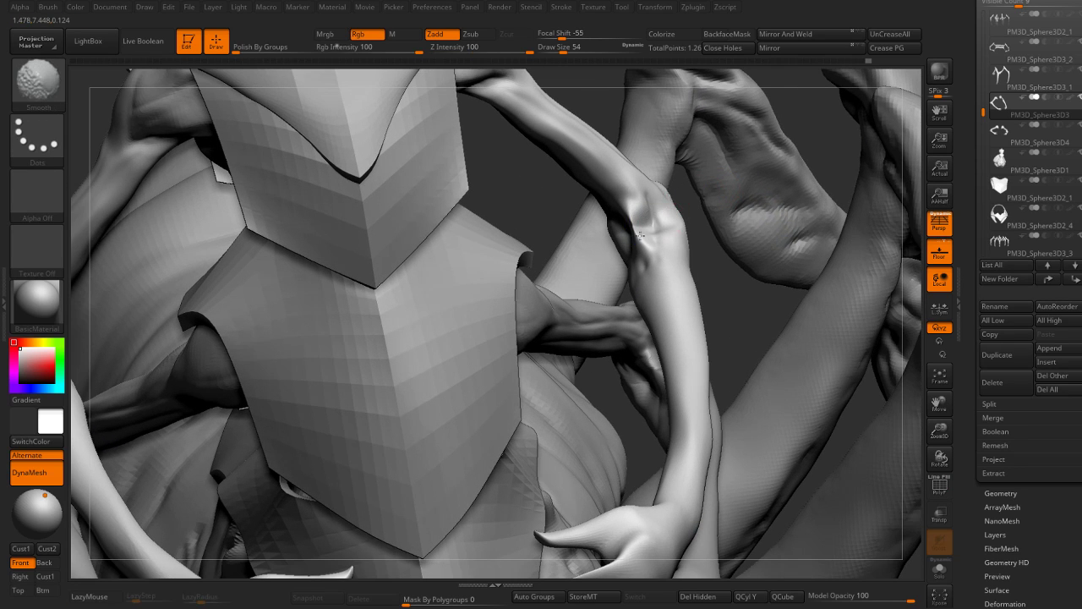
key(shift)
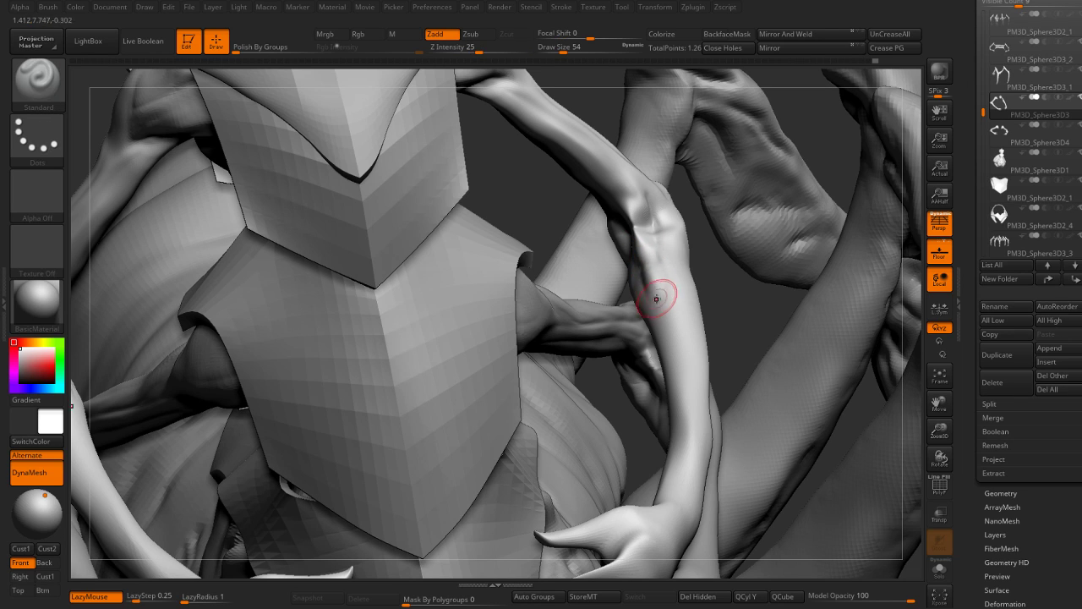
key(shift)
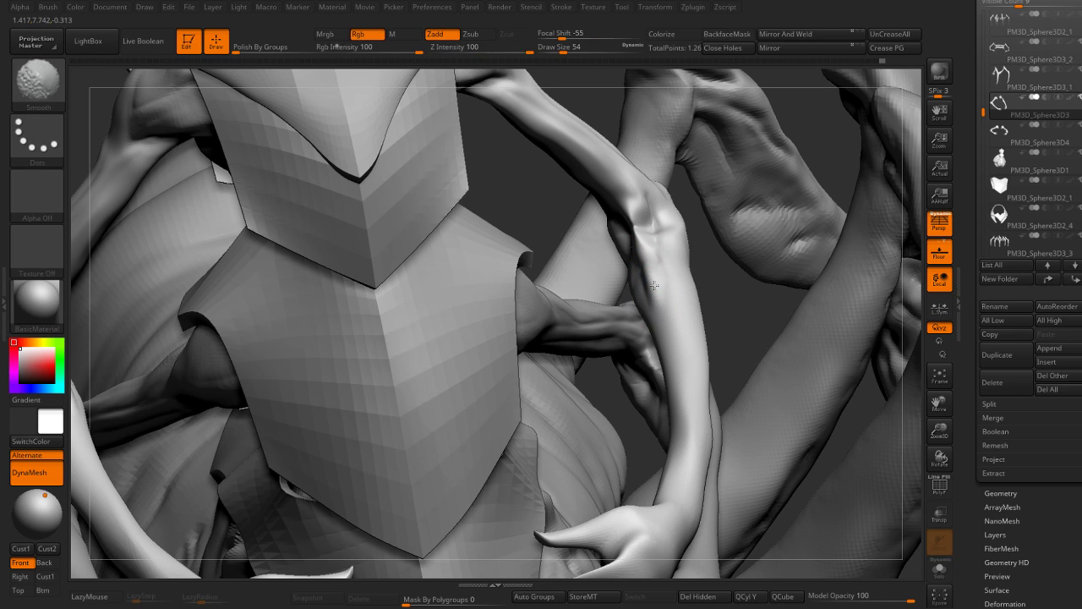
key(shift)
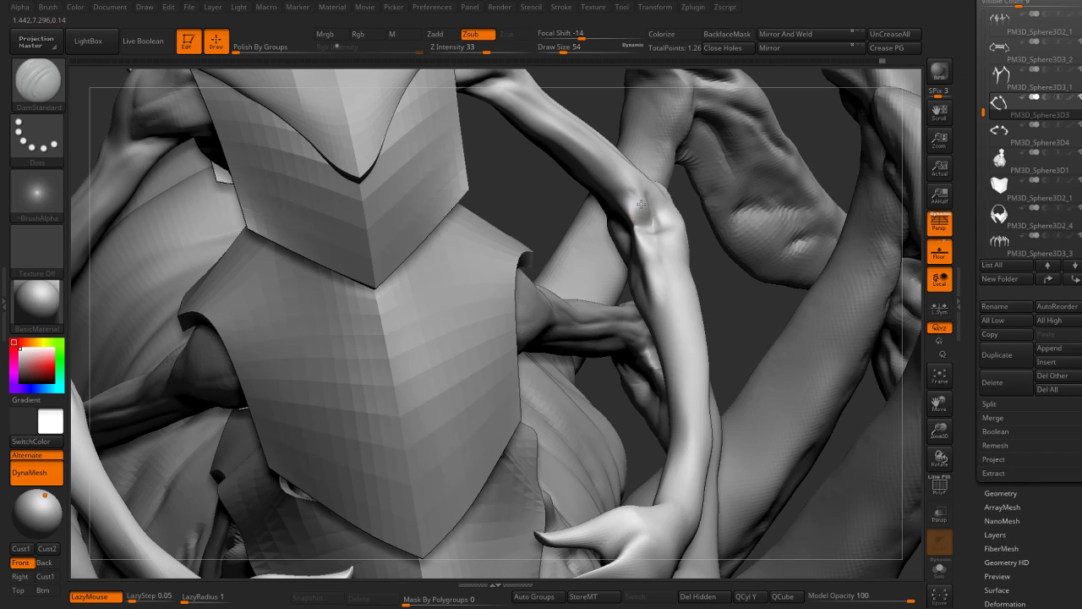
drag(630, 195, 634, 207)
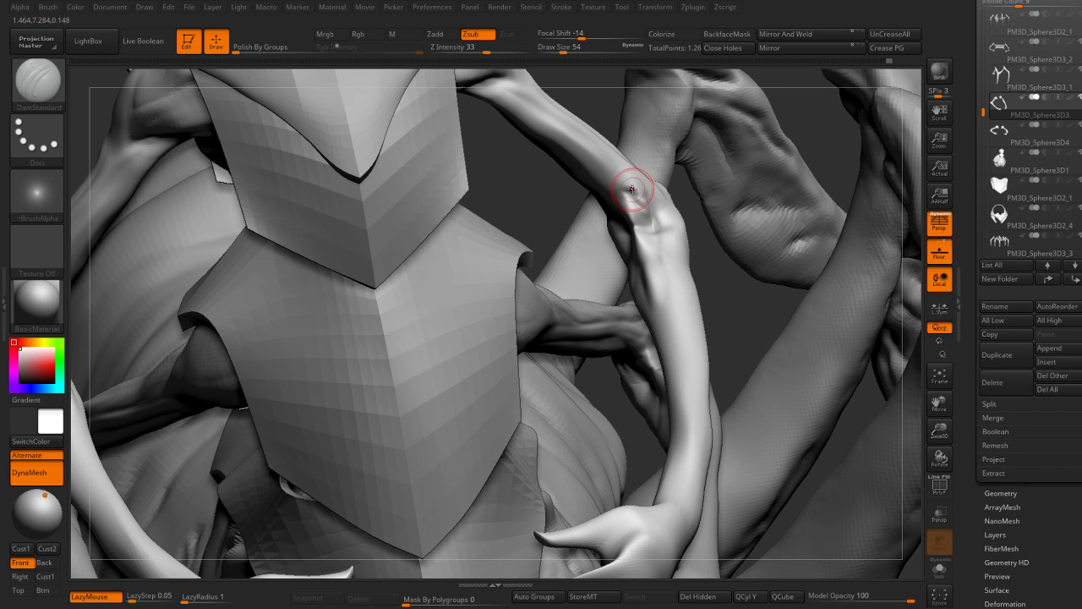
drag(713, 260, 694, 186)
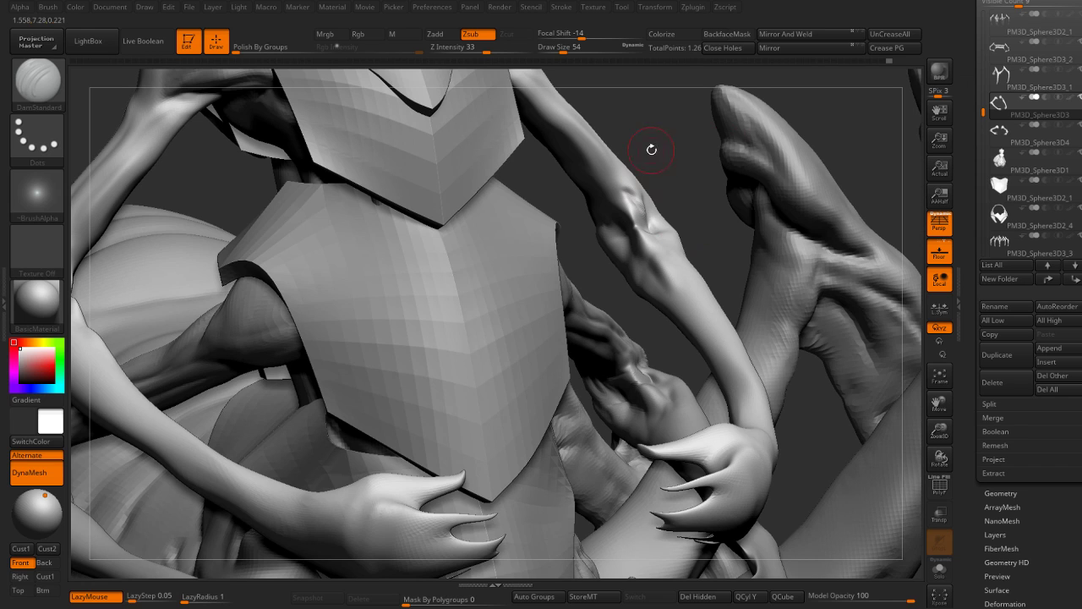
mouse_move(652, 149)
mouse_down()
mouse_move(660, 203)
mouse_move(604, 223)
mouse_up()
Step: Switch to the Move brush and turn the arm nearly vertical
key(b)
key(m)
key(v)
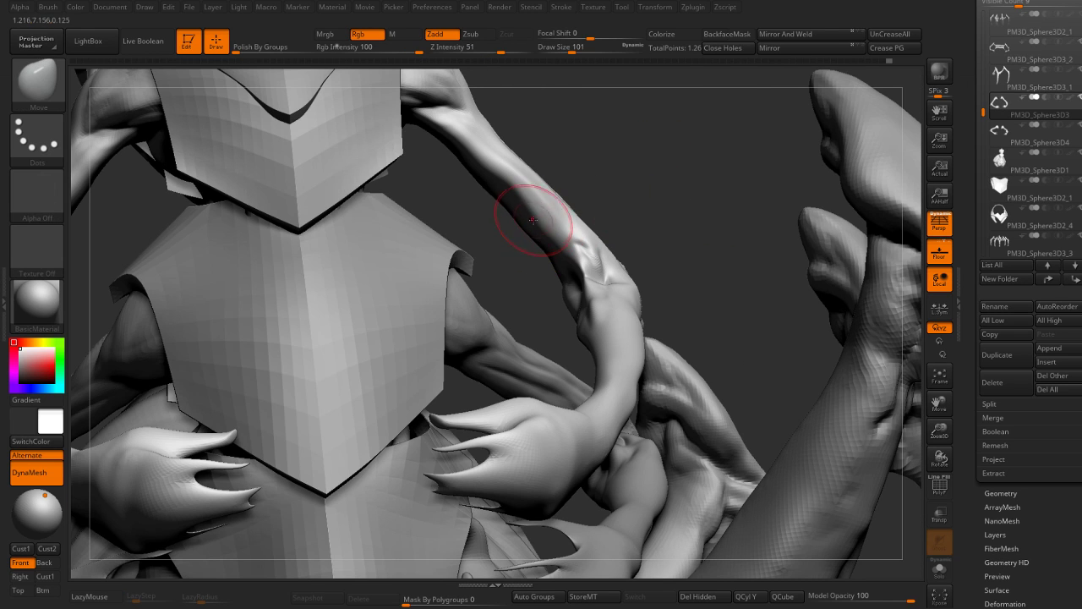
right_drag(519, 178, 542, 226)
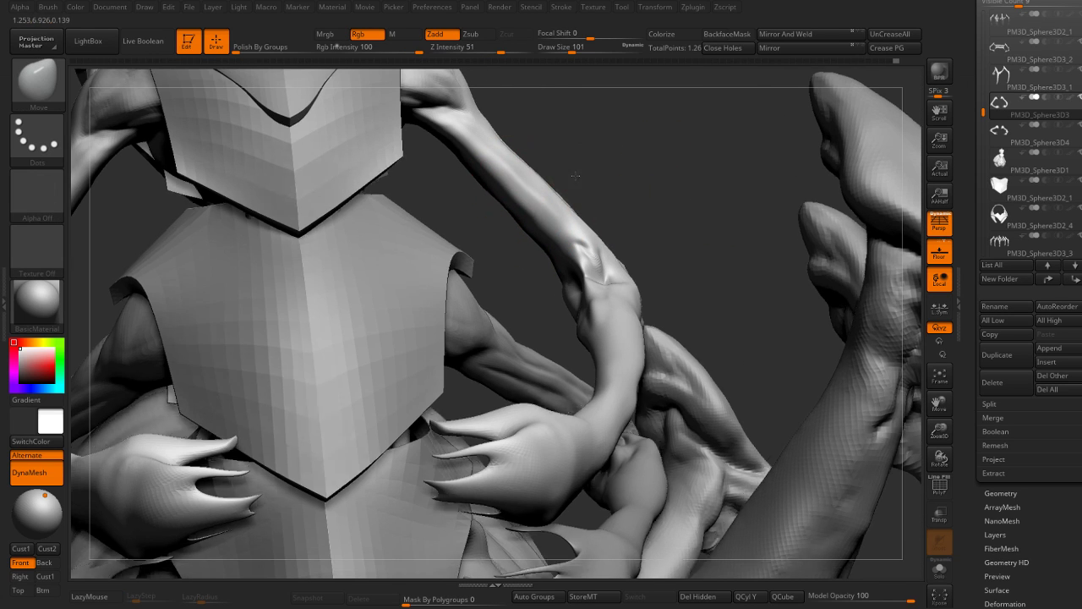
Step: Return to DamStandard and smooth the carved arm surface, viewing both hands
key(b)
key(d)
key(s)
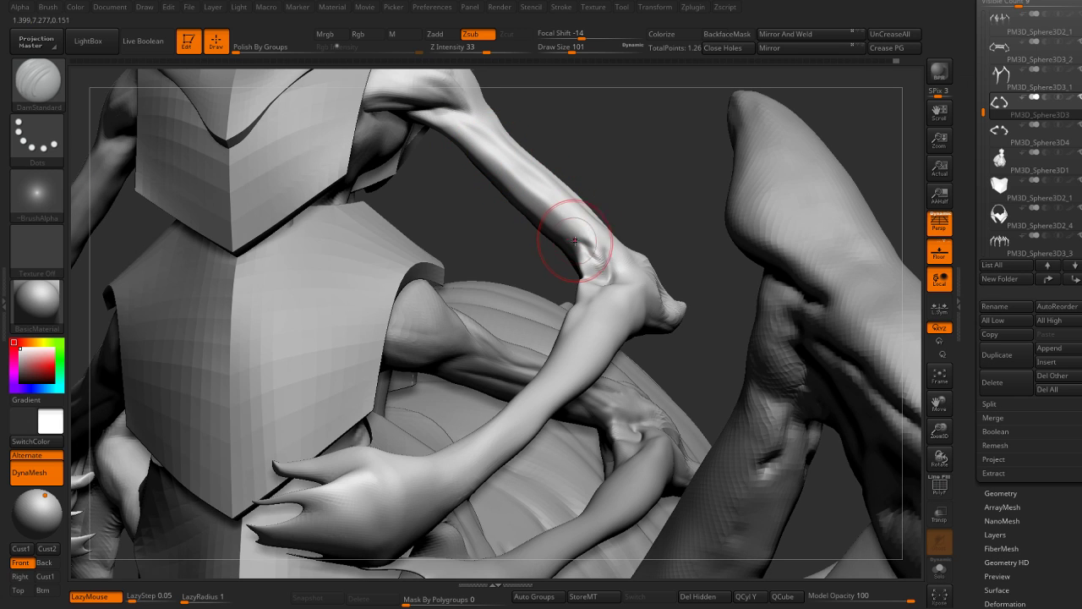
mouse_move(639, 180)
right_down()
mouse_move(584, 230)
mouse_move(563, 217)
mouse_move(568, 205)
right_up()
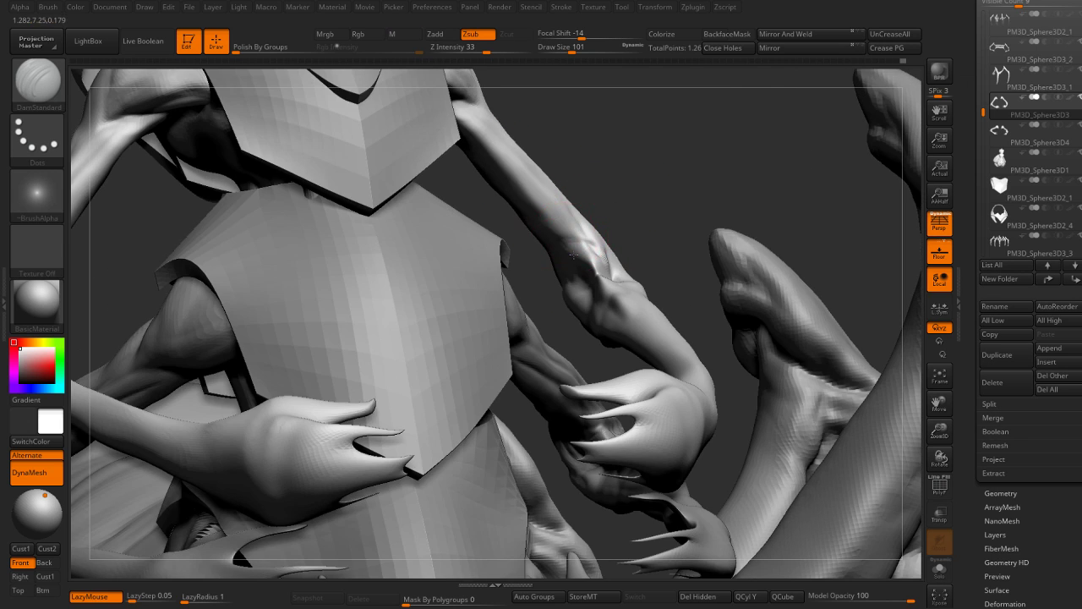
right_drag(587, 164, 514, 164)
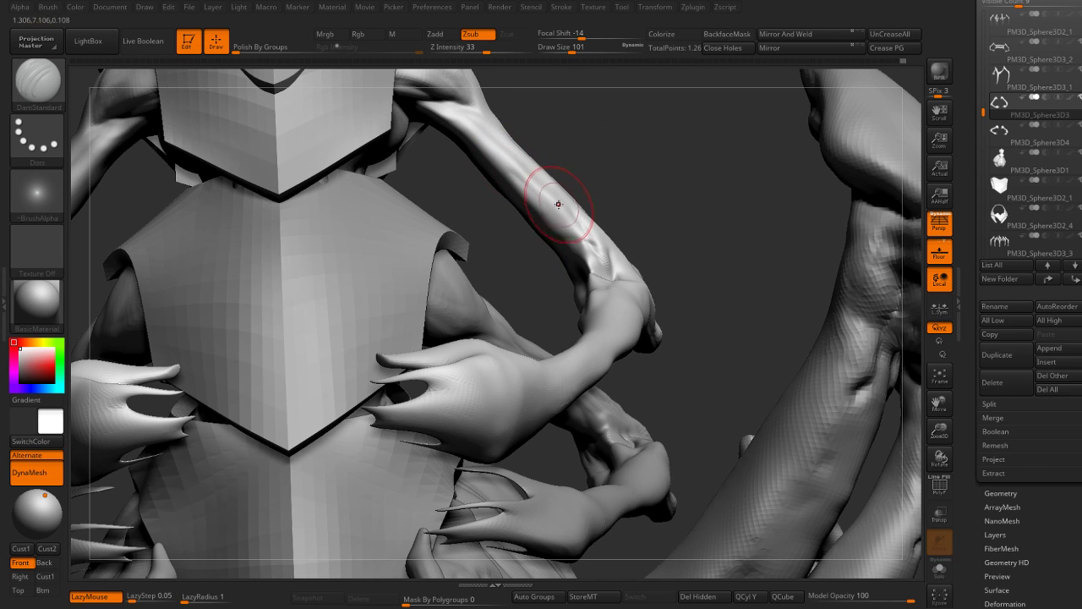
key(shift)
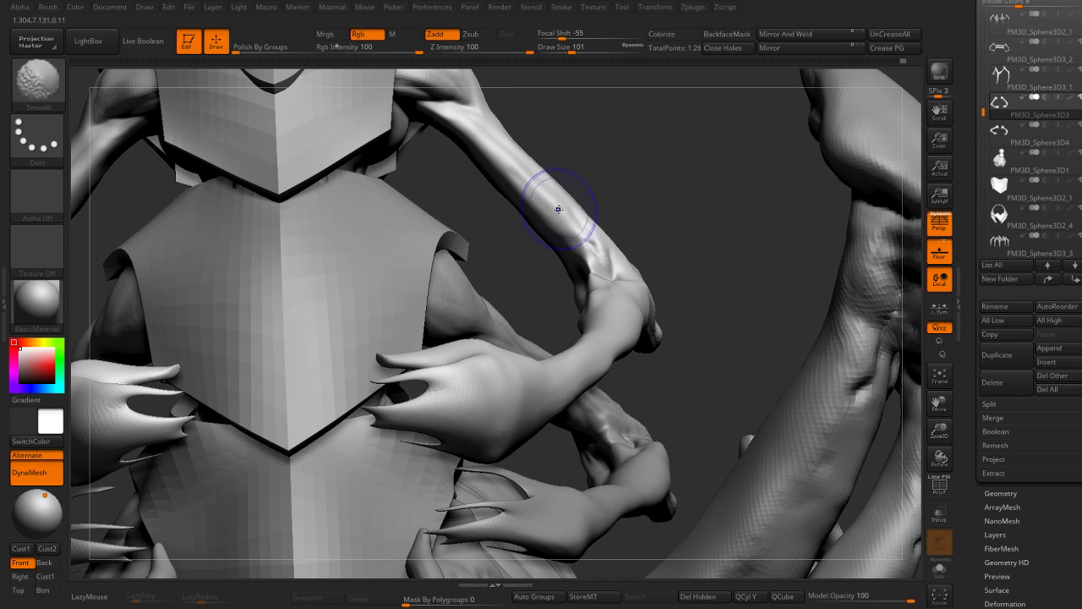
mouse_move(623, 229)
right_down()
mouse_move(595, 273)
mouse_move(696, 262)
mouse_move(621, 227)
mouse_move(708, 237)
right_up()
mouse_move(633, 181)
right_down()
mouse_move(603, 263)
mouse_move(677, 289)
right_up()
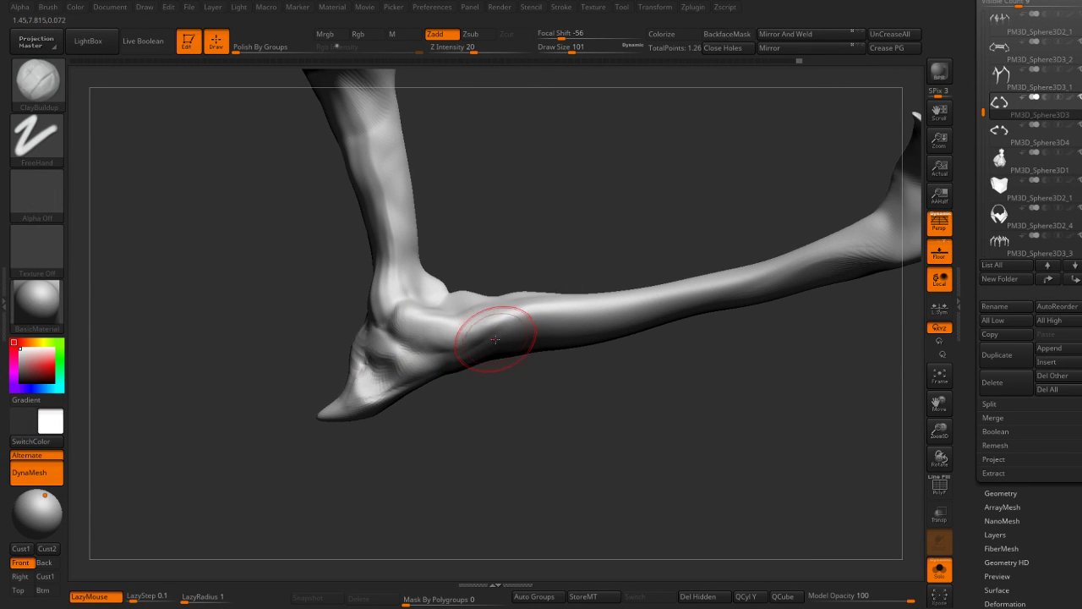
Step: Lift the forearm near the elbow with a size-149 Move brush and smooth the joint
key(s)
drag(461, 347, 499, 347)
key(b)
key(m)
key(v)
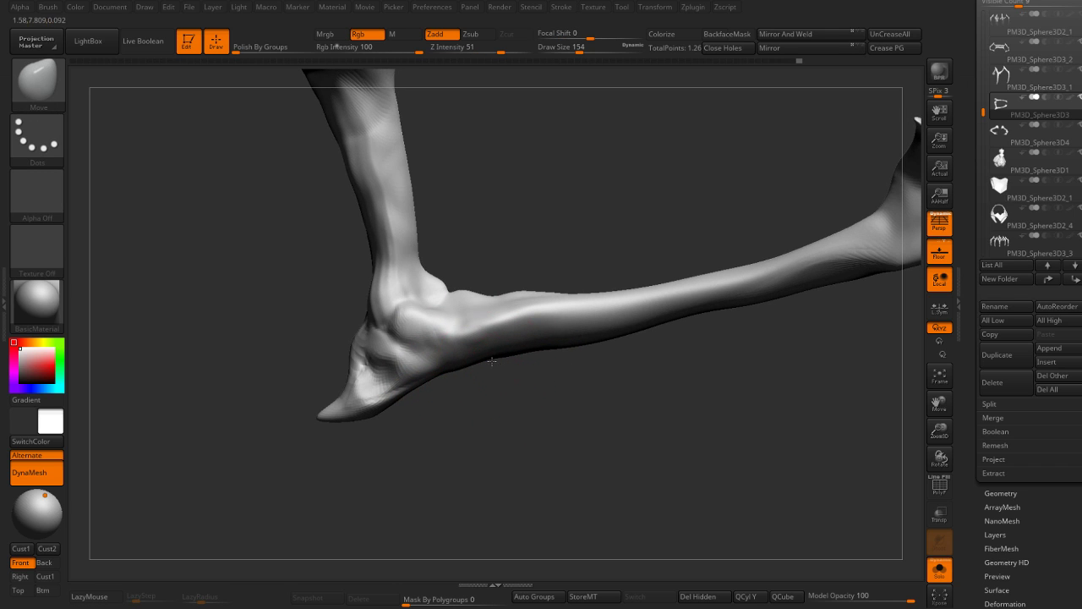
drag(563, 355, 601, 347)
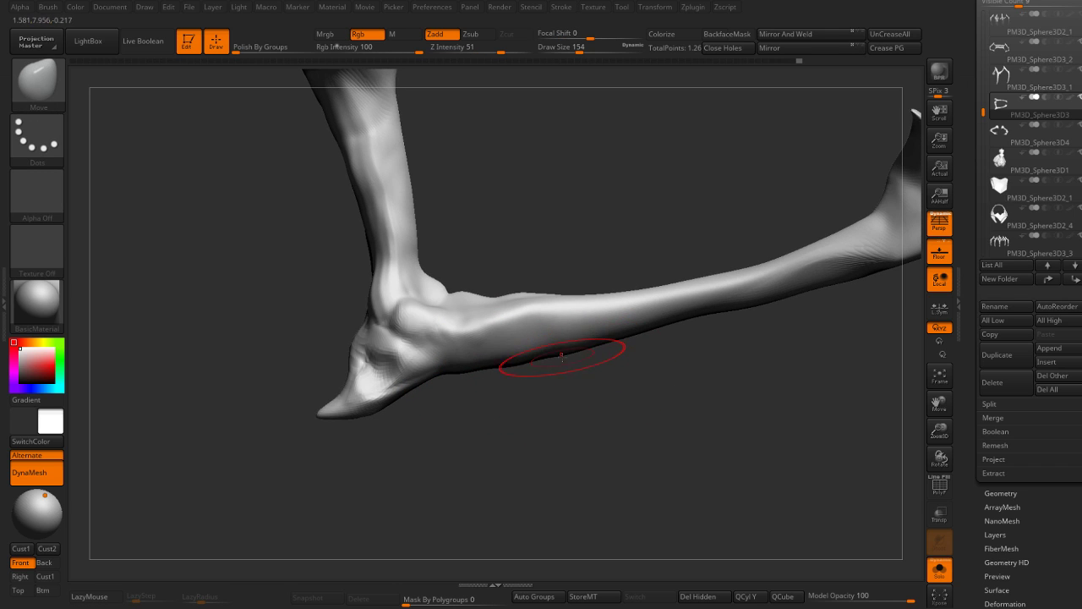
alt+drag(723, 336, 575, 318)
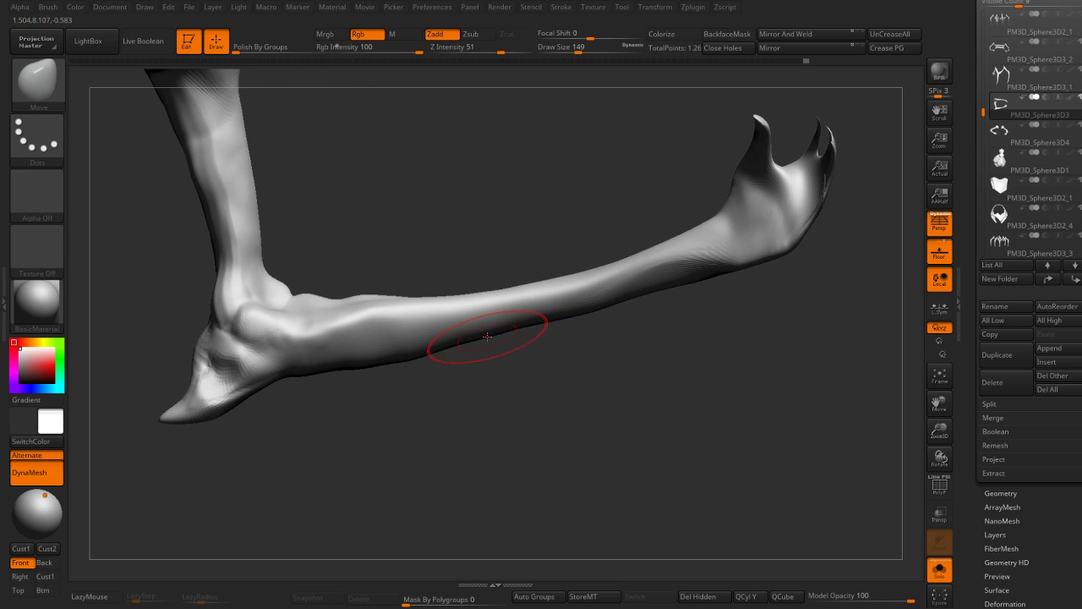
drag(348, 406, 415, 272)
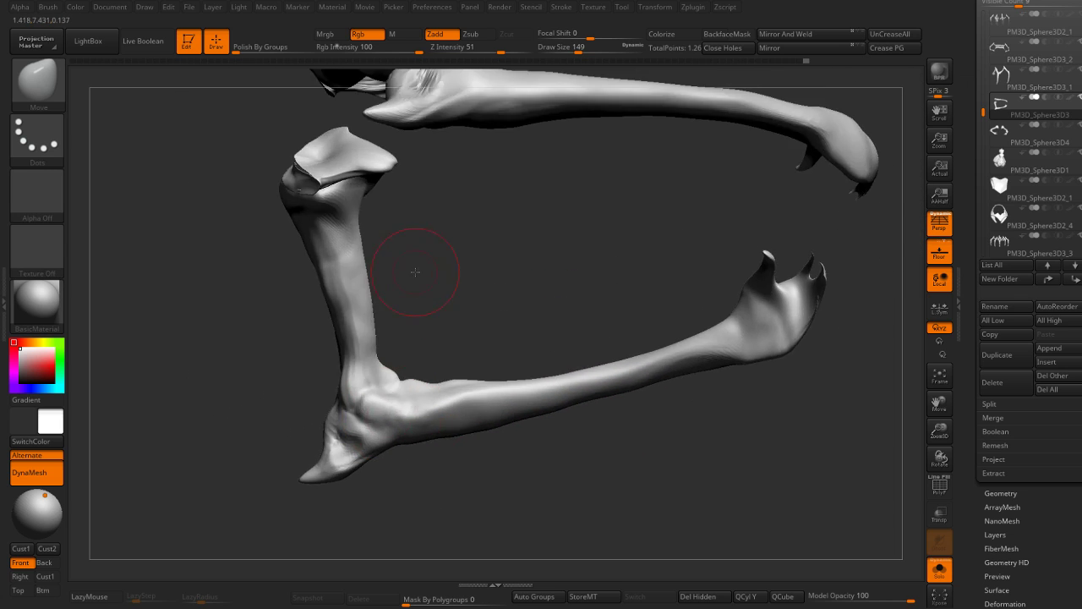
shift+drag(387, 397, 345, 354)
mouse_move(330, 234)
mouse_down()
mouse_move(415, 203)
mouse_move(460, 290)
mouse_move(591, 220)
mouse_move(527, 229)
mouse_move(594, 228)
mouse_move(555, 189)
mouse_move(592, 154)
mouse_up()
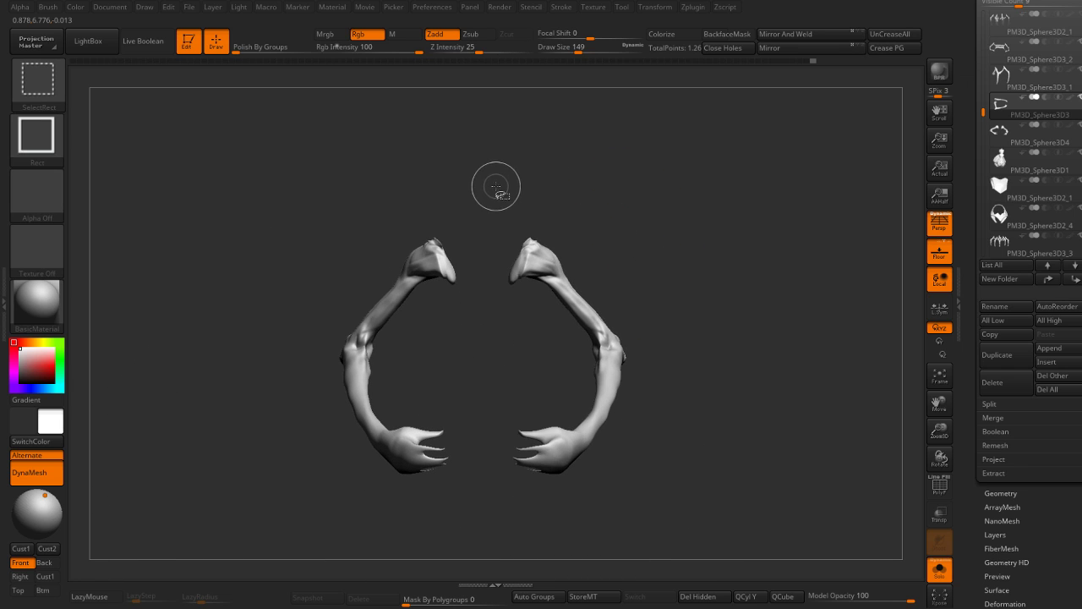
Step: Hide the right-hand arm and delete the hidden geometry
mouse_move(488, 194)
ctrl+alt+shift+mouse_down()
mouse_move(657, 460)
mouse_move(758, 542)
mouse_move(583, 420)
mouse_move(587, 303)
ctrl+alt+shift+mouse_up()
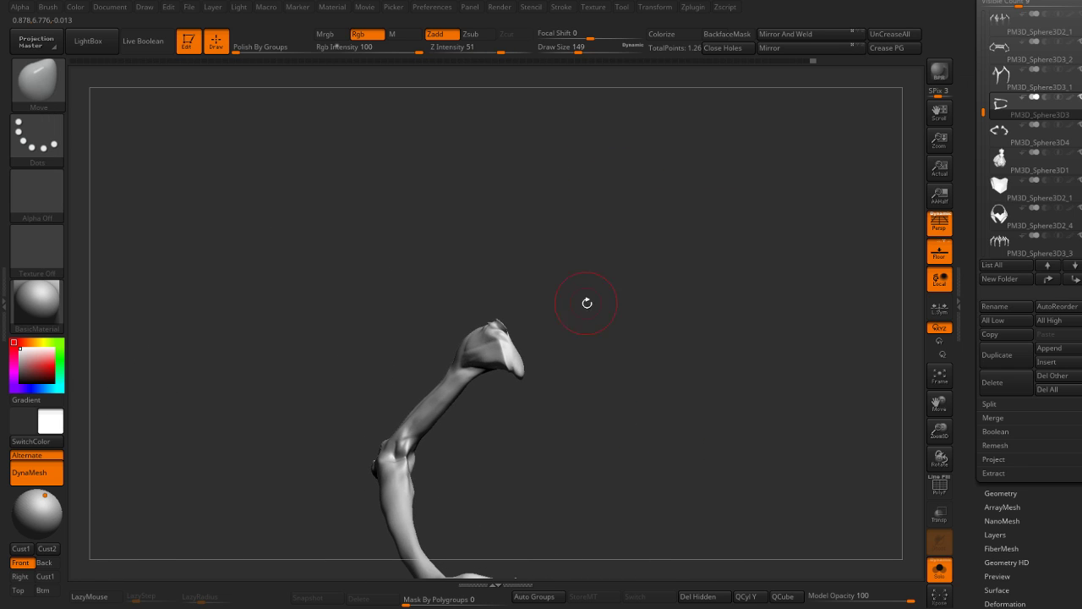
click(701, 595)
key(ctrl+shift)
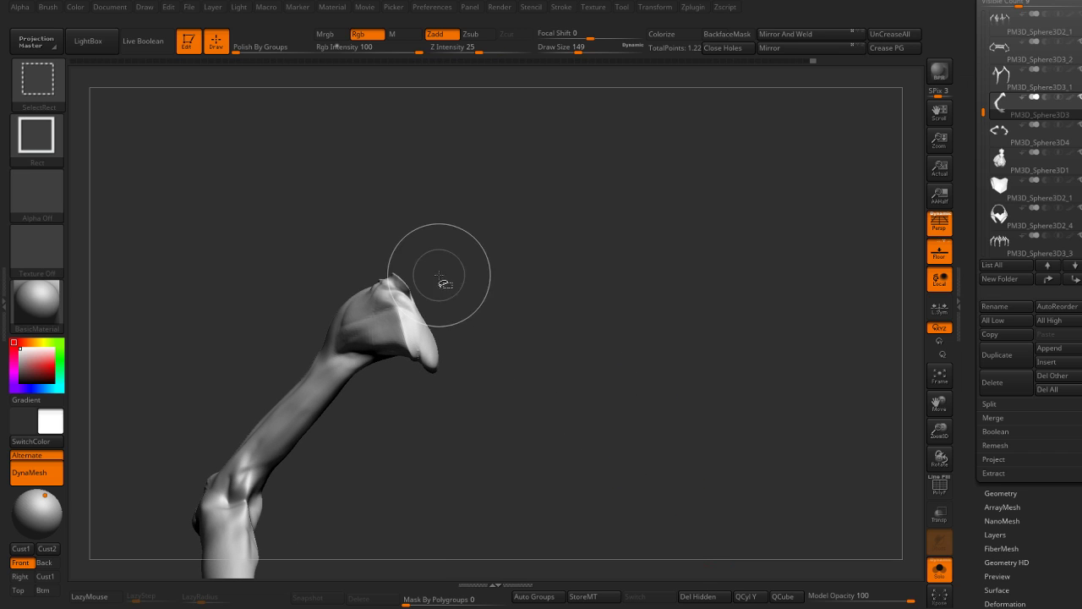
Step: Slice off the remaining arm's tip with SliceCurve and show PolyFrame
click(384, 279)
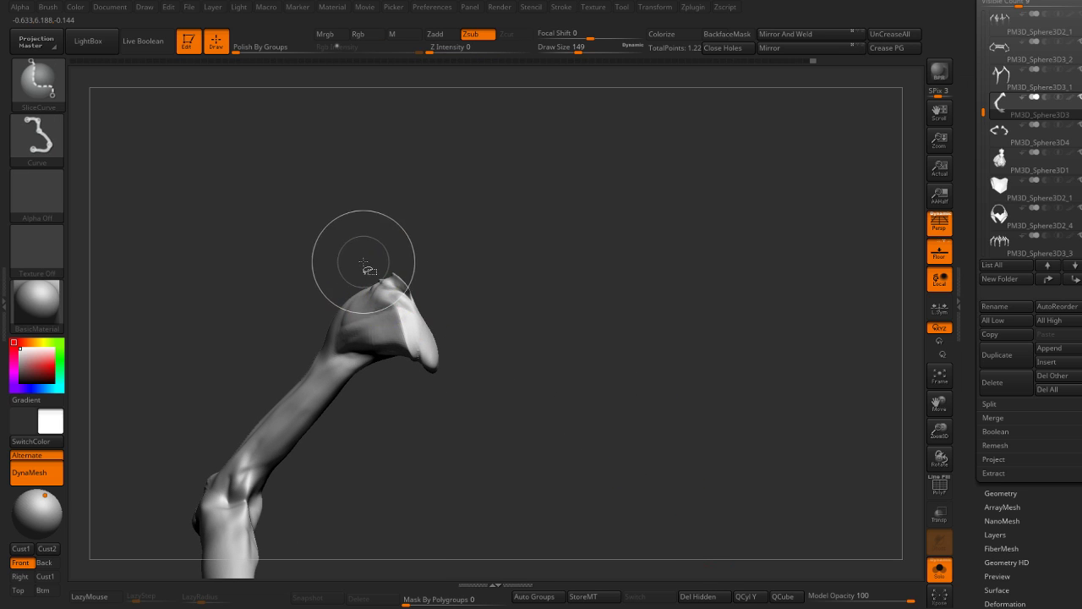
ctrl+shift+drag(365, 265, 452, 429)
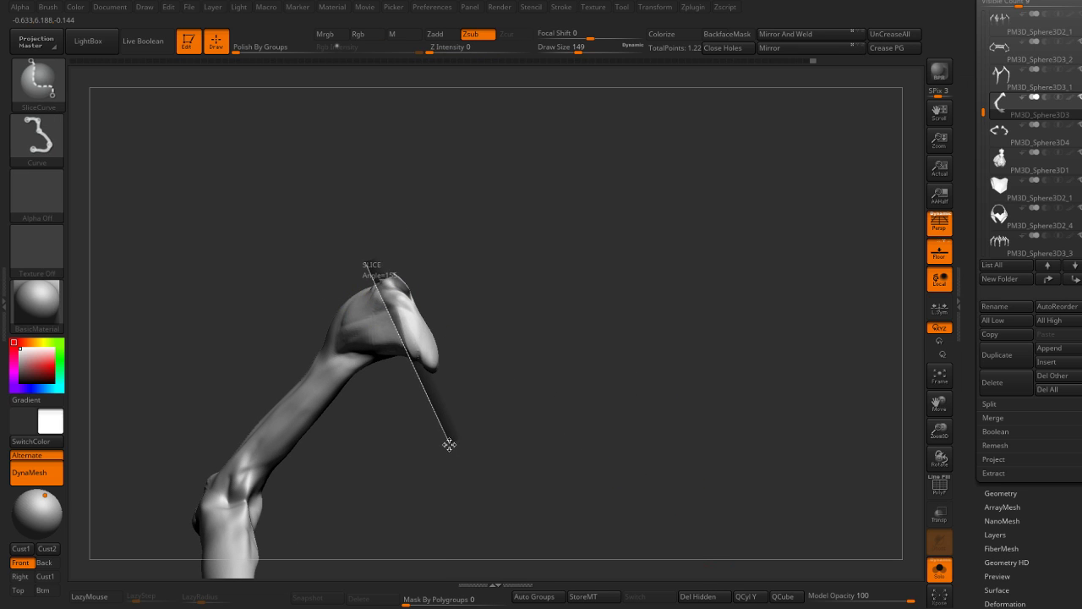
drag(582, 311, 504, 308)
key(shift+f)
mouse_move(587, 316)
mouse_down()
mouse_move(616, 314)
mouse_move(602, 287)
mouse_up()
drag(689, 301, 676, 353)
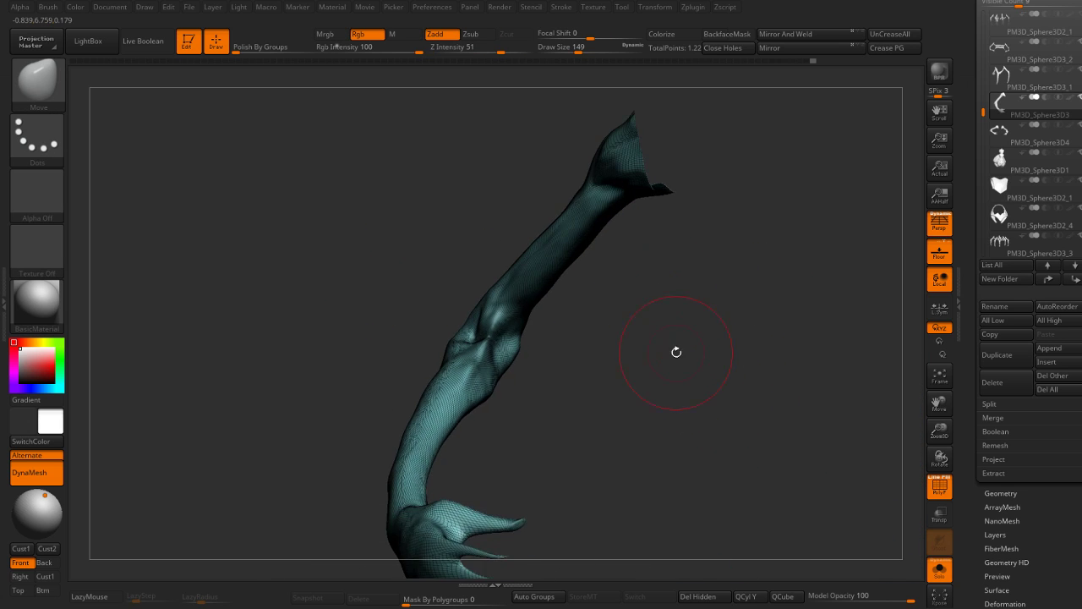
mouse_move(698, 447)
mouse_down()
mouse_move(747, 472)
mouse_move(636, 368)
mouse_move(497, 406)
mouse_move(558, 280)
mouse_move(572, 369)
mouse_move(595, 261)
mouse_move(621, 225)
mouse_move(671, 234)
mouse_move(648, 245)
mouse_move(657, 249)
mouse_move(609, 199)
mouse_move(715, 239)
mouse_move(689, 270)
mouse_up()
Step: Smooth the arm and switch to the Inflate brush
key(shift)
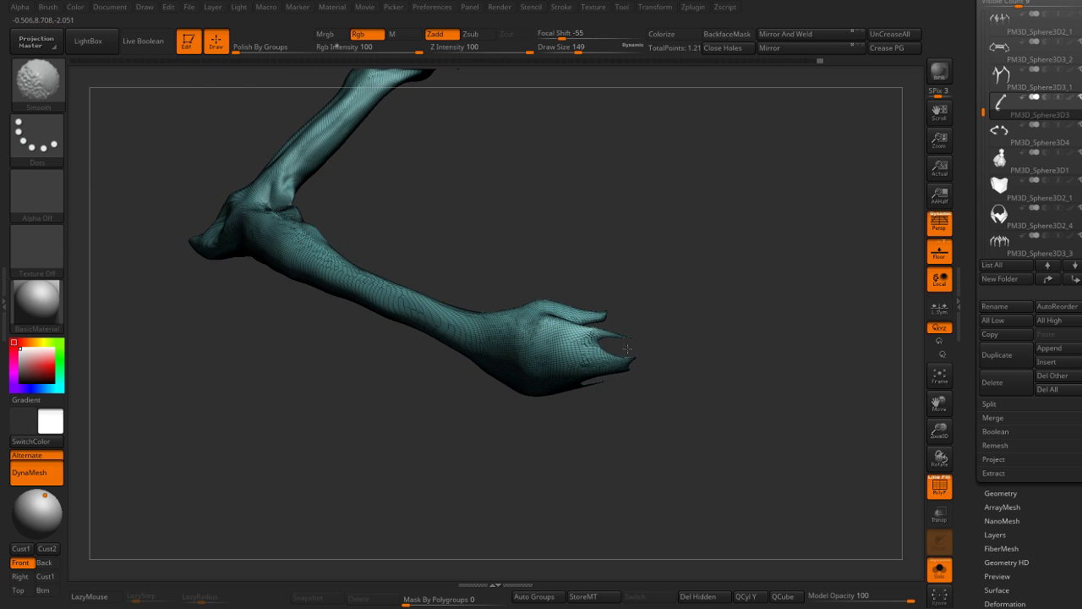
drag(616, 360, 597, 389)
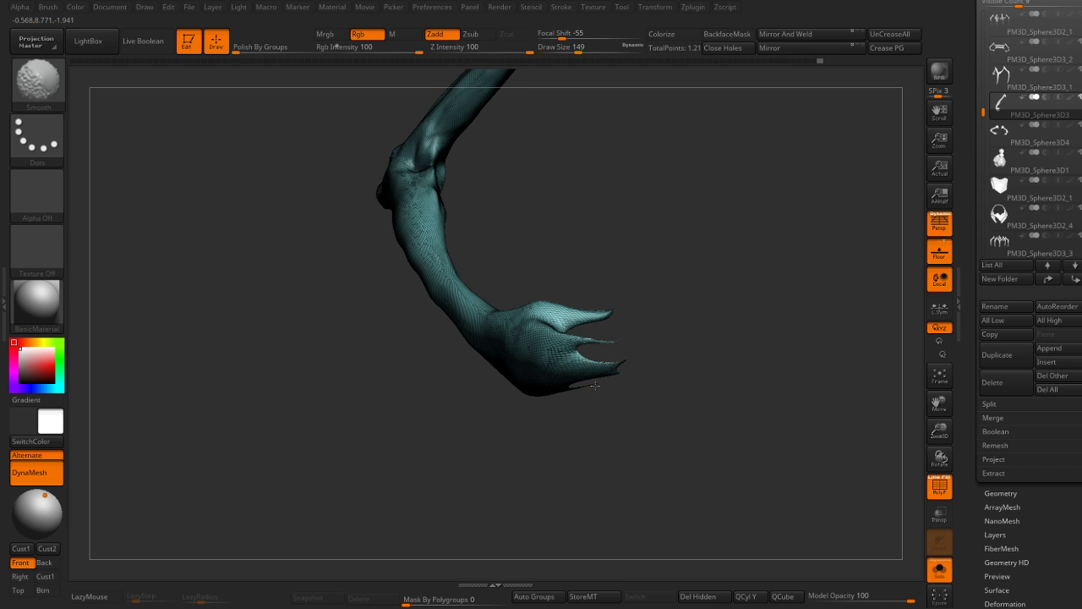
key(b)
key(i)
key(n)
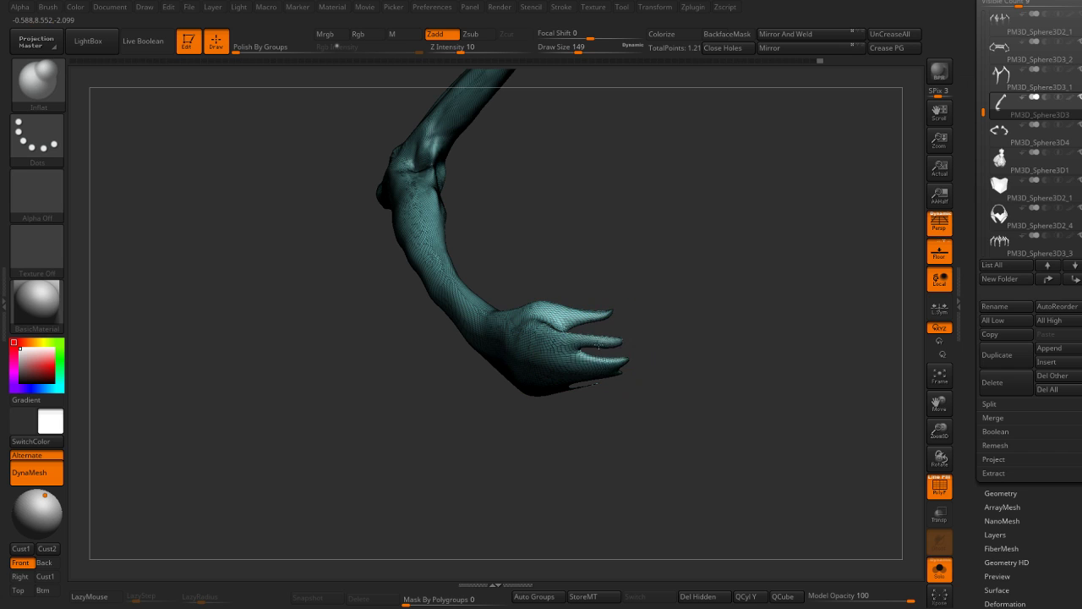
mouse_move(663, 360)
mouse_down()
mouse_move(571, 408)
mouse_move(613, 339)
mouse_move(546, 309)
mouse_move(687, 268)
mouse_move(633, 308)
mouse_up()
Step: Turn off the PolyFrame overlay and switch to a Move brush at size 71
key(shift+f)
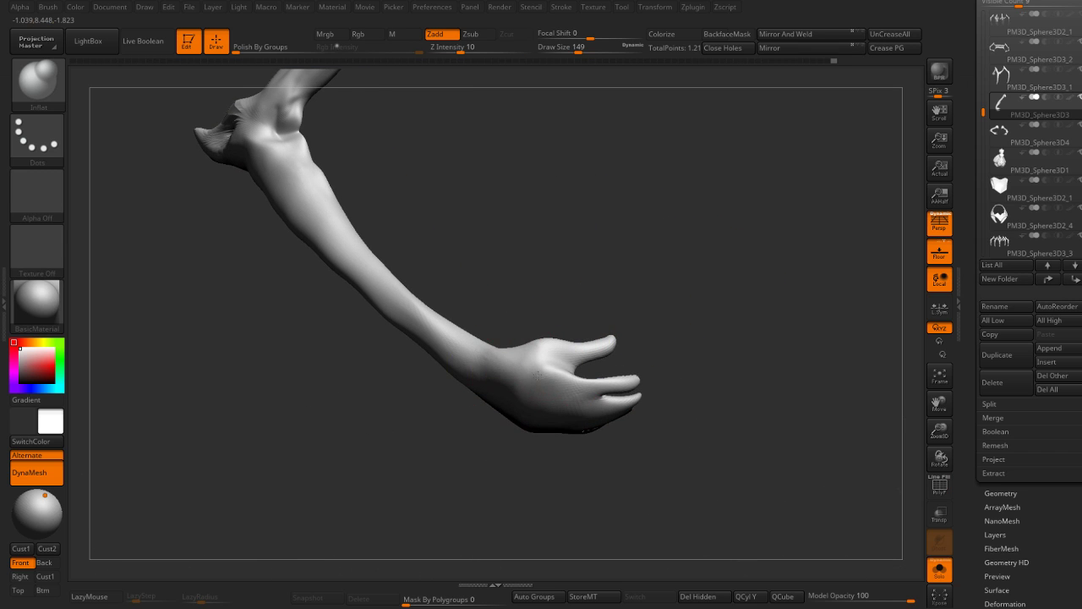
mouse_move(641, 348)
mouse_down()
mouse_move(630, 331)
mouse_move(592, 364)
mouse_up()
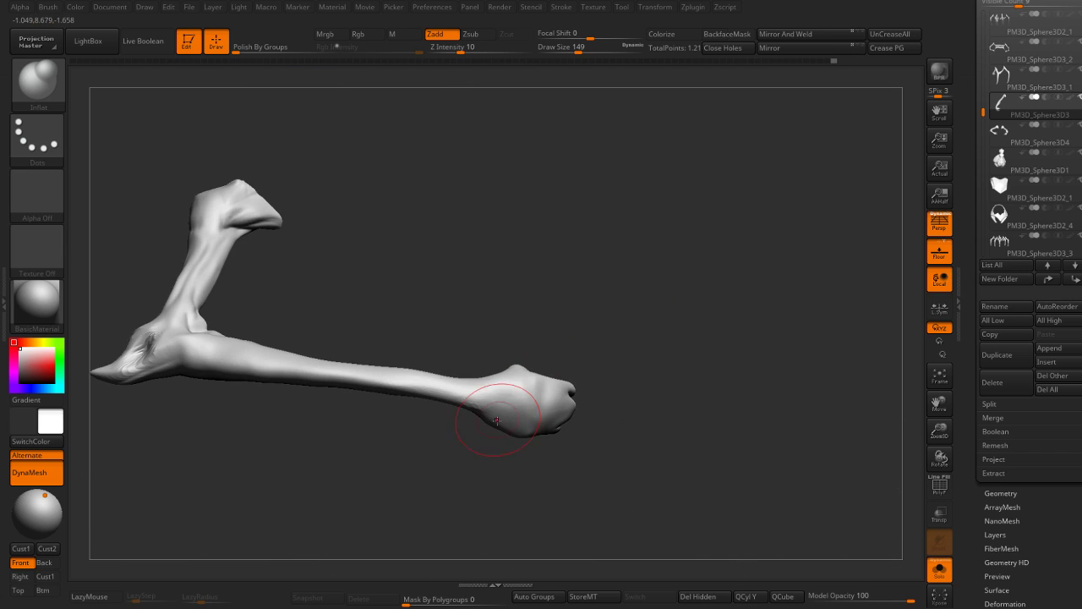
mouse_move(497, 420)
mouse_down()
mouse_move(459, 429)
mouse_move(671, 396)
mouse_move(657, 437)
mouse_move(609, 376)
mouse_move(602, 341)
mouse_move(727, 305)
mouse_move(801, 339)
mouse_move(623, 362)
mouse_up()
key(b)
key(m)
key(v)
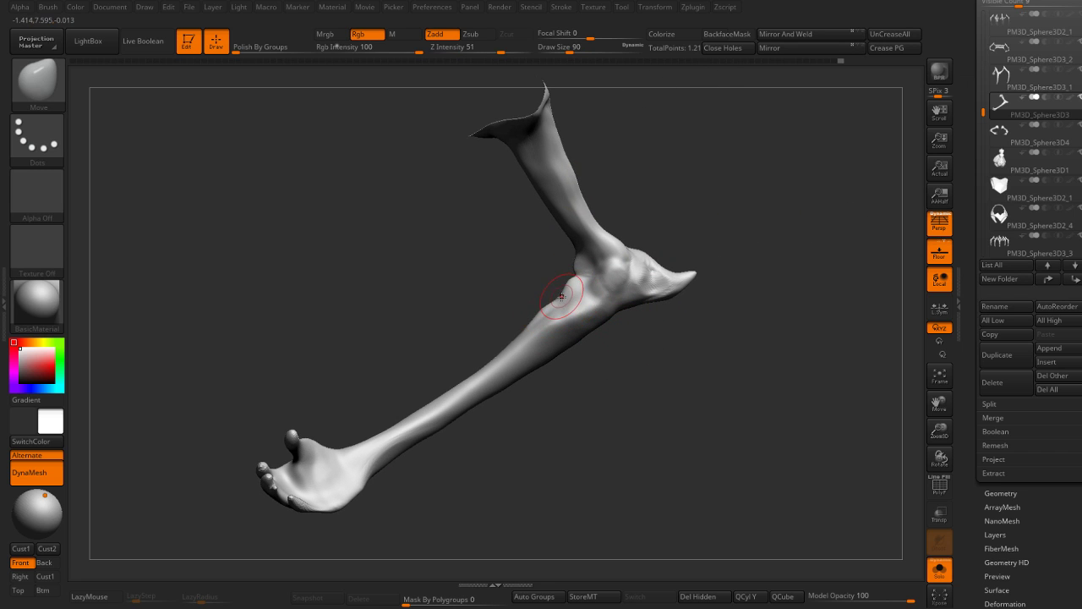
mouse_move(559, 291)
mouse_down()
mouse_move(546, 248)
mouse_move(569, 266)
mouse_up()
key(bracketleft)
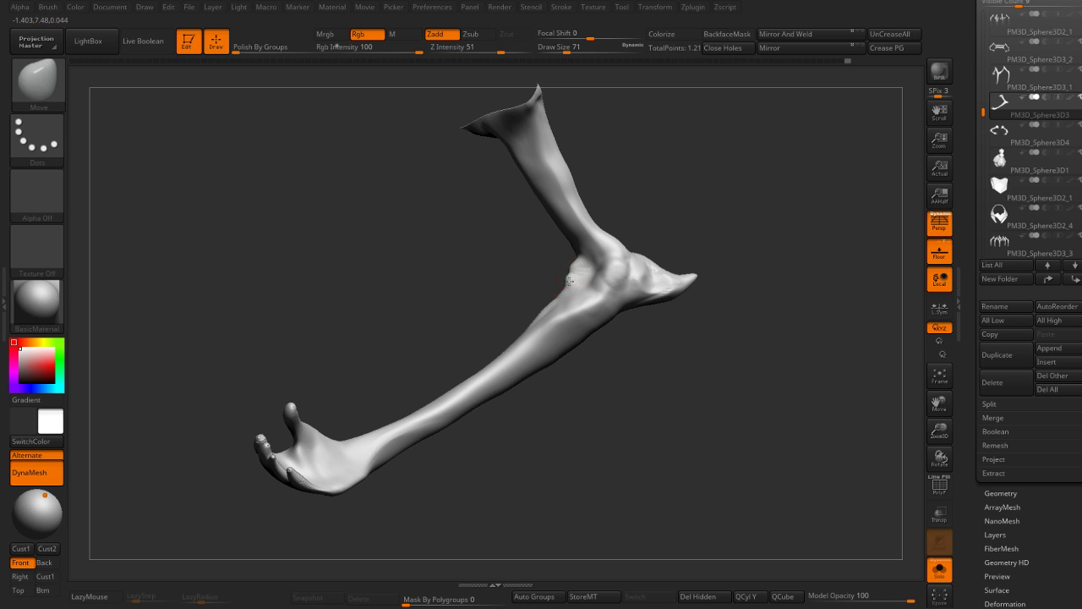
Step: Polish the elbow with hPolish, then cycle back through Move to the Standard brush
key(b)
key(h)
key(p)
mouse_move(535, 271)
mouse_down()
mouse_move(648, 225)
mouse_move(623, 350)
mouse_move(542, 336)
mouse_move(604, 321)
mouse_move(547, 330)
mouse_move(534, 303)
mouse_up()
key(b)
key(m)
key(v)
key(s)
key(b)
key(s)
key(t)
drag(562, 348, 535, 321)
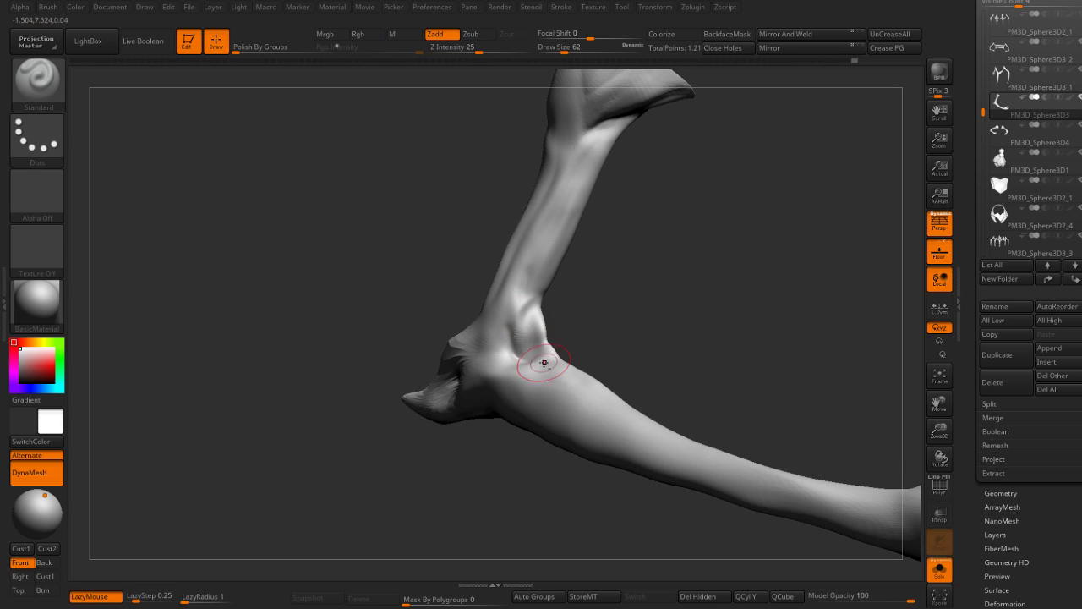
Step: Fit the whole arm in view and smooth it from several angles
mouse_move(543, 362)
mouse_down()
mouse_move(488, 325)
mouse_move(480, 294)
mouse_up()
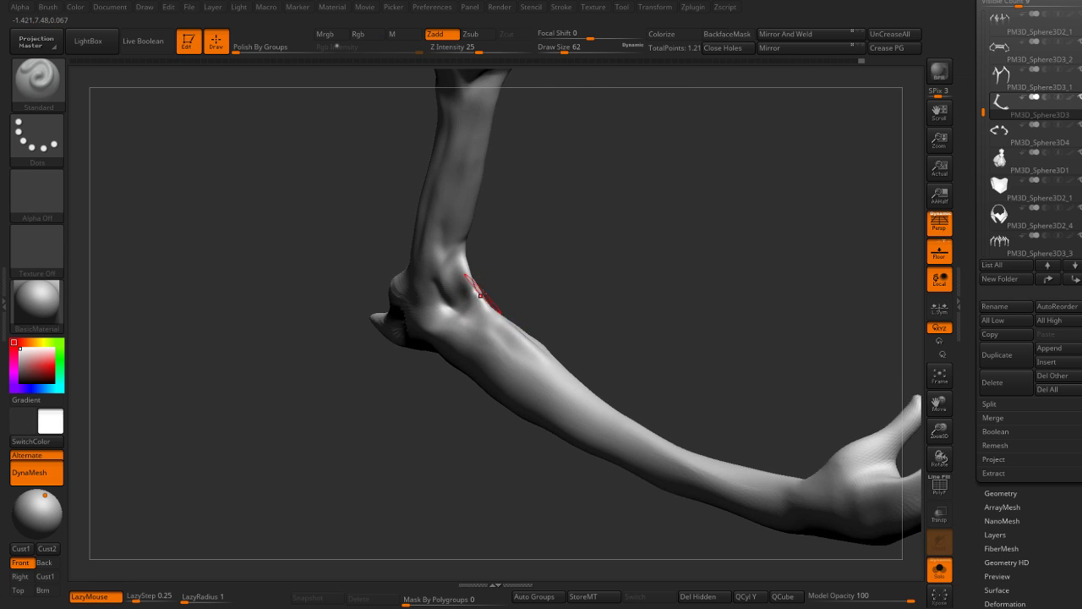
drag(501, 333, 605, 306)
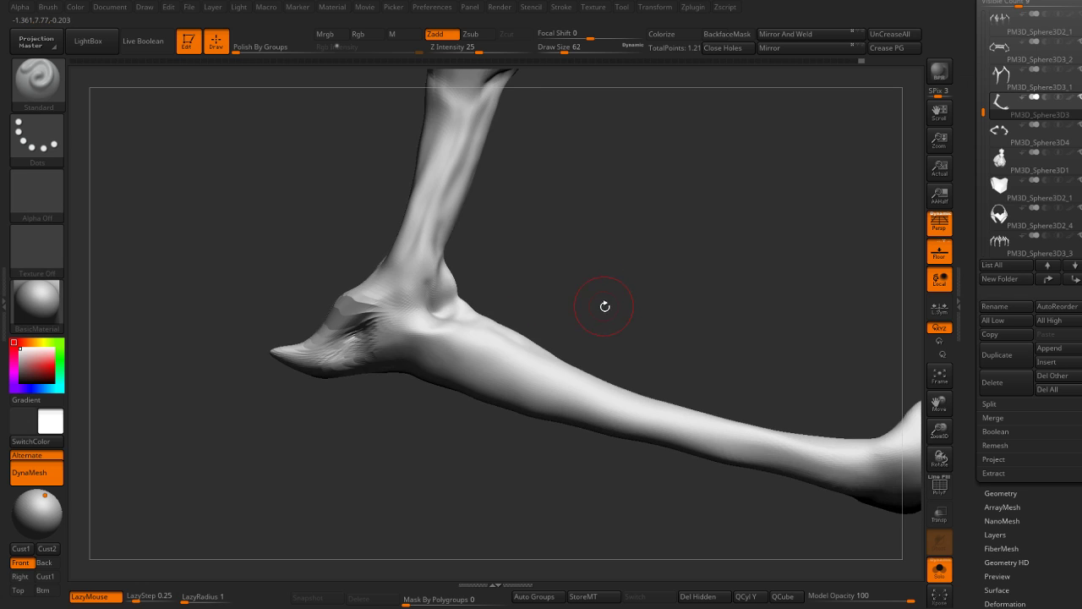
key(f)
mouse_move(564, 263)
mouse_down()
mouse_move(684, 215)
mouse_move(710, 133)
mouse_move(592, 254)
mouse_move(565, 336)
mouse_up()
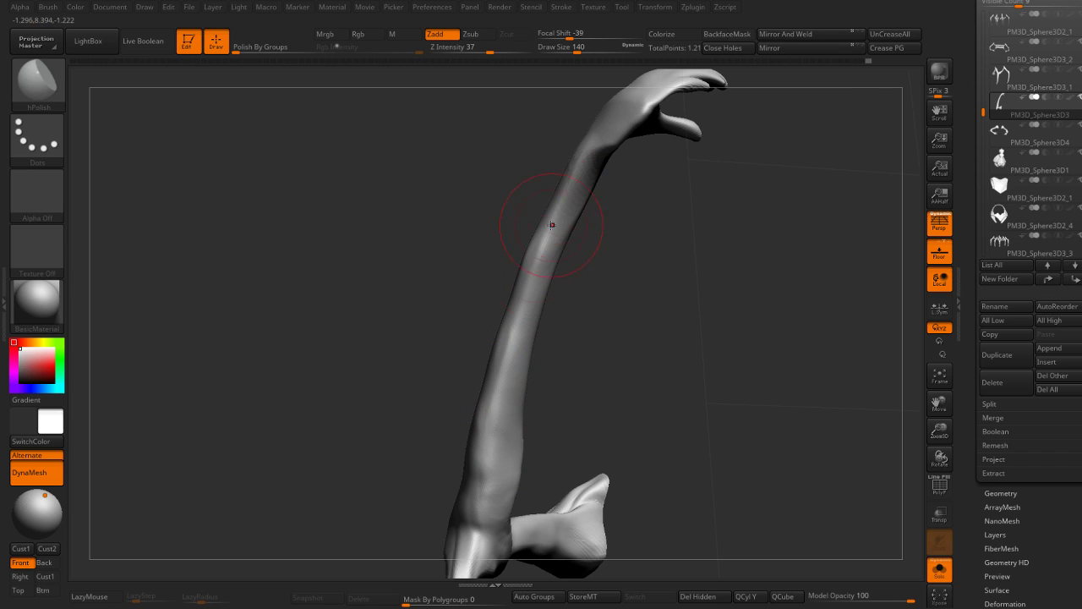
key(shift)
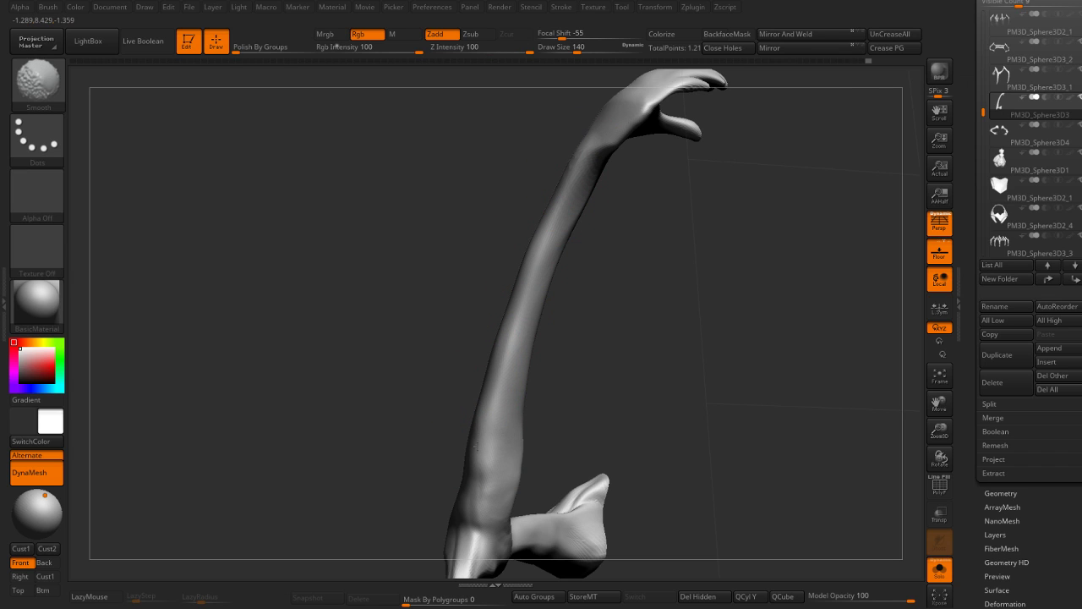
mouse_move(499, 343)
mouse_down()
mouse_move(578, 372)
mouse_move(623, 196)
mouse_move(600, 346)
mouse_move(643, 254)
mouse_move(648, 396)
mouse_move(651, 375)
mouse_move(518, 378)
mouse_move(546, 334)
mouse_up()
Step: Pull the upper arm outward with the Move brush and reduce Draw Size to 286
key(b)
key(m)
key(v)
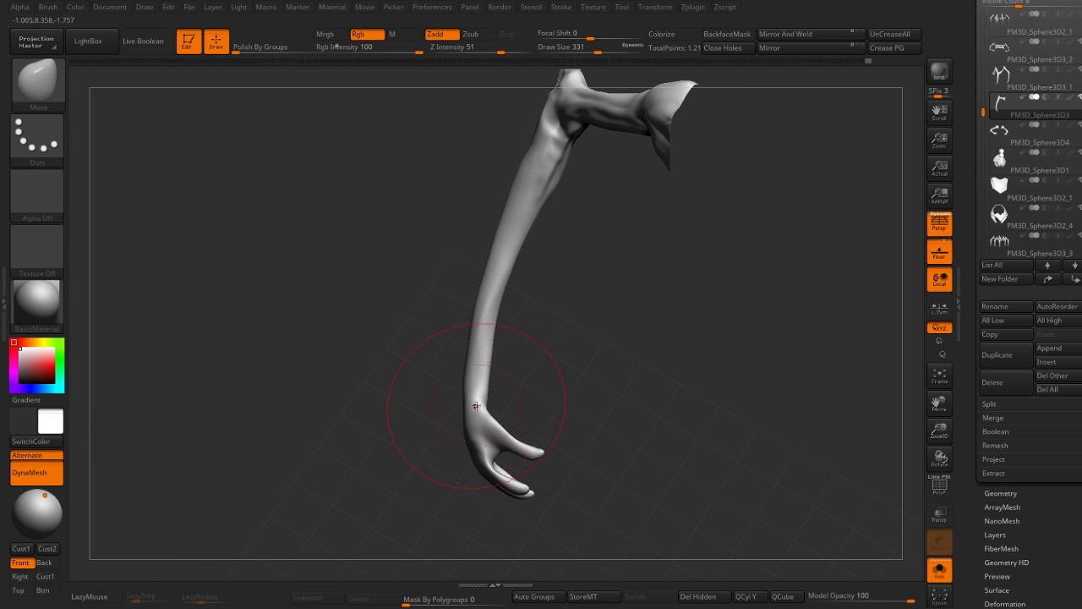
drag(489, 296, 510, 188)
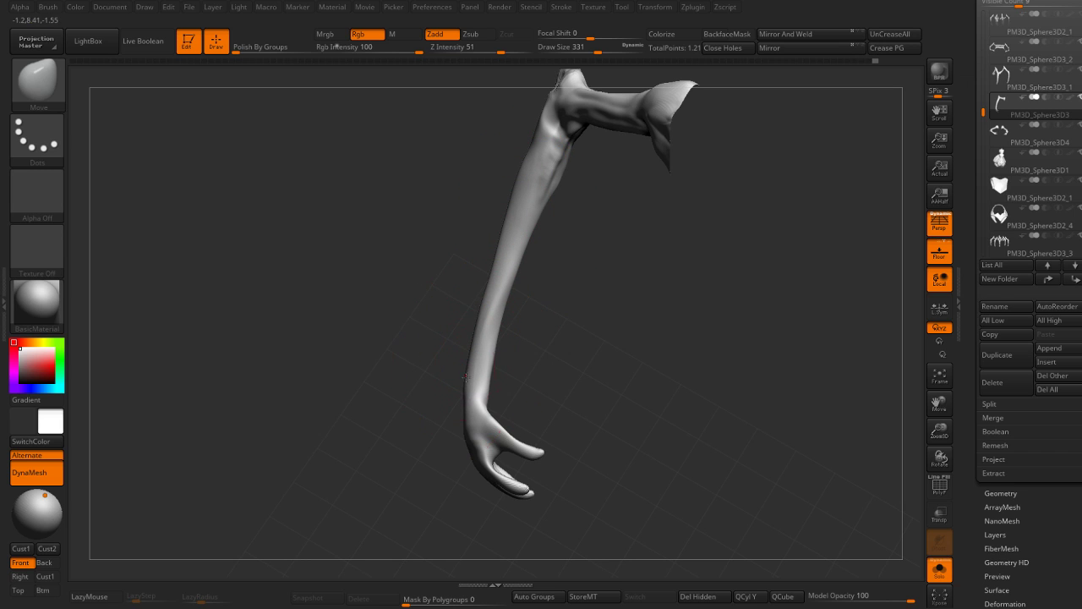
key(s)
drag(471, 377, 467, 377)
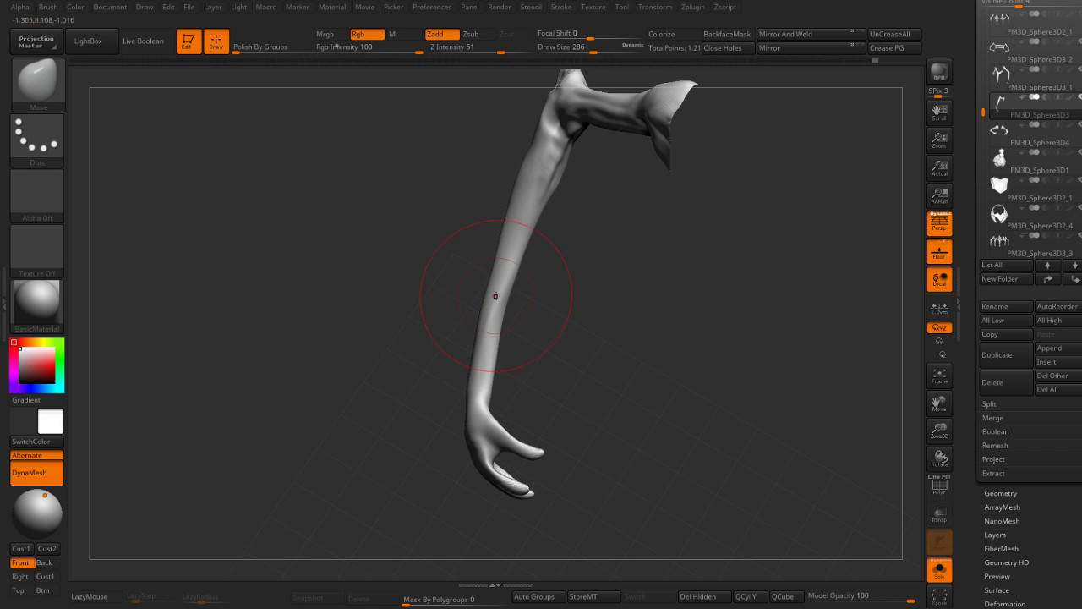
alt+right_drag(478, 345, 464, 362)
key(ctrl)
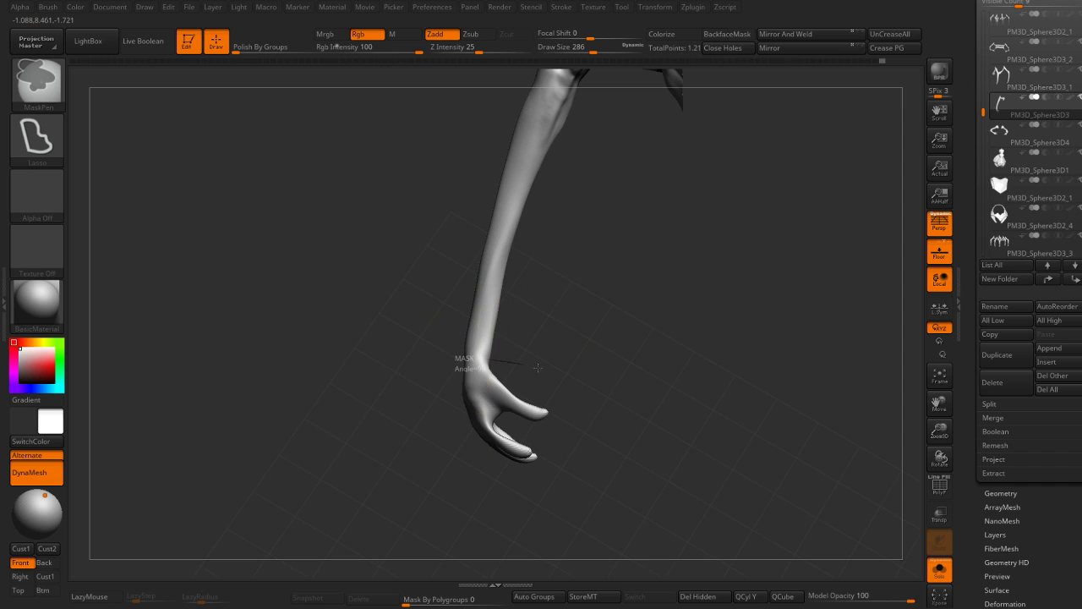
Step: Mask the arm and Transpose-rotate the claw hand downward around the wrist
ctrl+drag(538, 368, 541, 439)
key(w)
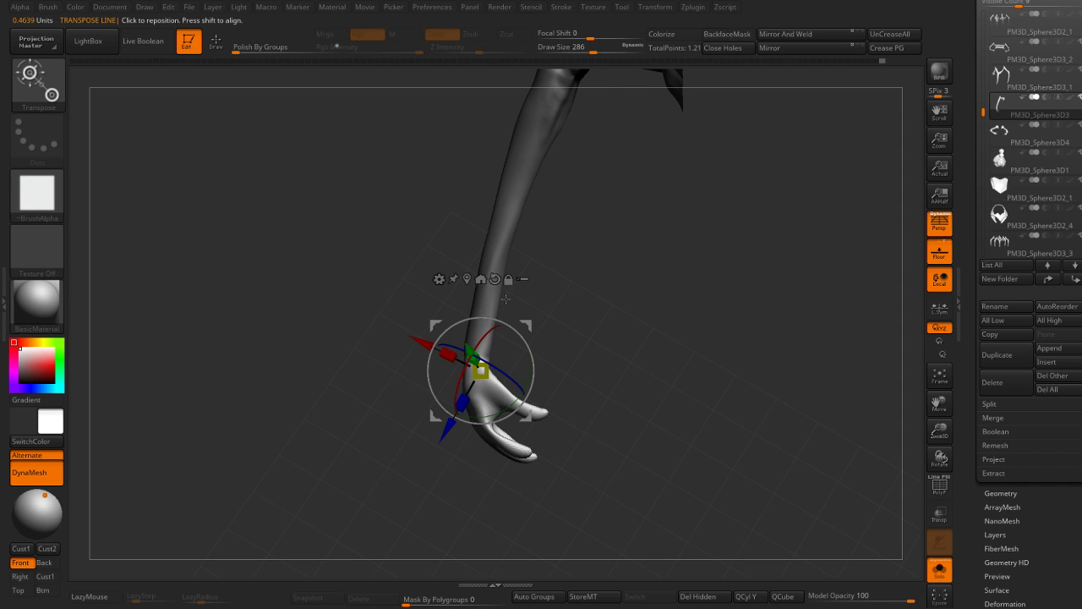
drag(575, 338, 592, 380)
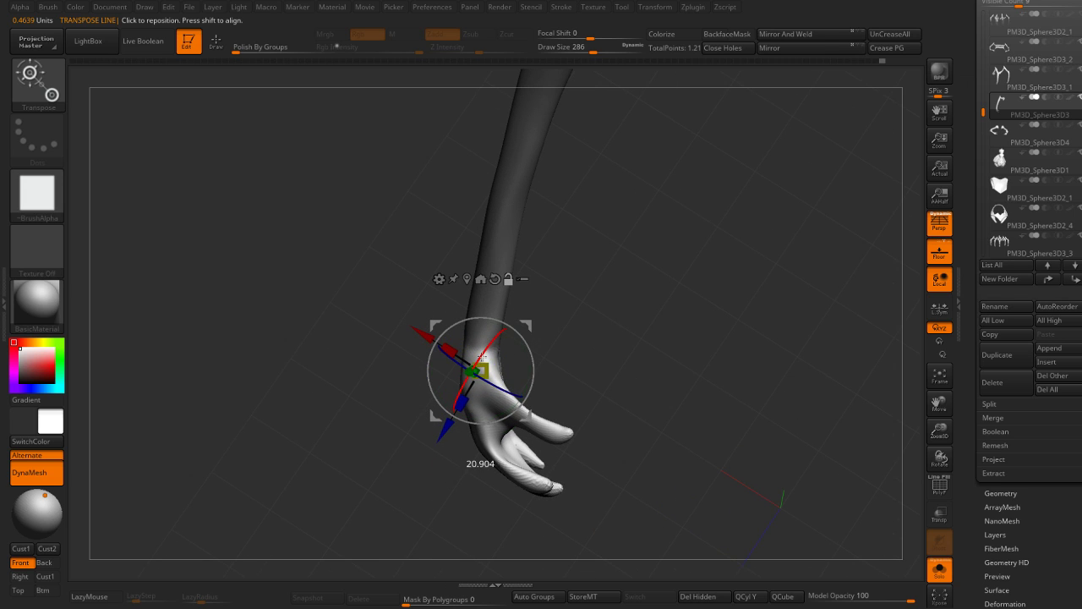
mouse_move(482, 357)
mouse_down()
mouse_move(513, 361)
mouse_move(480, 411)
mouse_move(490, 442)
mouse_up()
key(q)
mouse_move(636, 320)
mouse_down()
mouse_move(685, 315)
mouse_move(514, 292)
mouse_move(561, 307)
mouse_move(536, 302)
mouse_move(587, 350)
mouse_up()
mouse_move(390, 339)
right_down()
mouse_move(378, 299)
mouse_move(415, 297)
mouse_move(421, 315)
mouse_move(500, 265)
right_up()
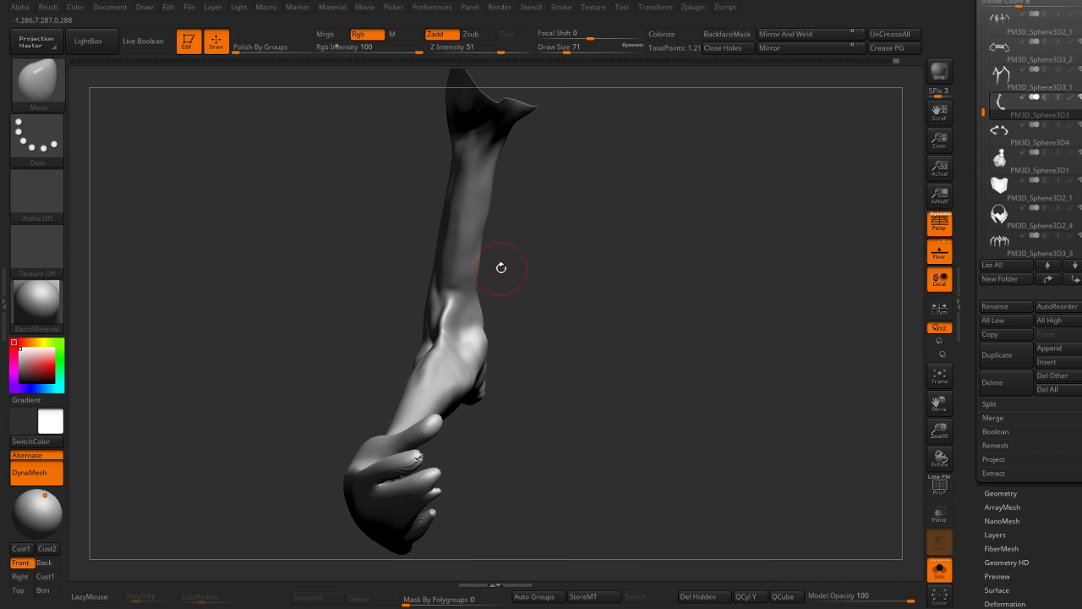
mouse_move(439, 324)
right_down()
mouse_move(506, 296)
mouse_move(477, 313)
mouse_move(511, 279)
mouse_move(514, 295)
mouse_move(483, 261)
right_up()
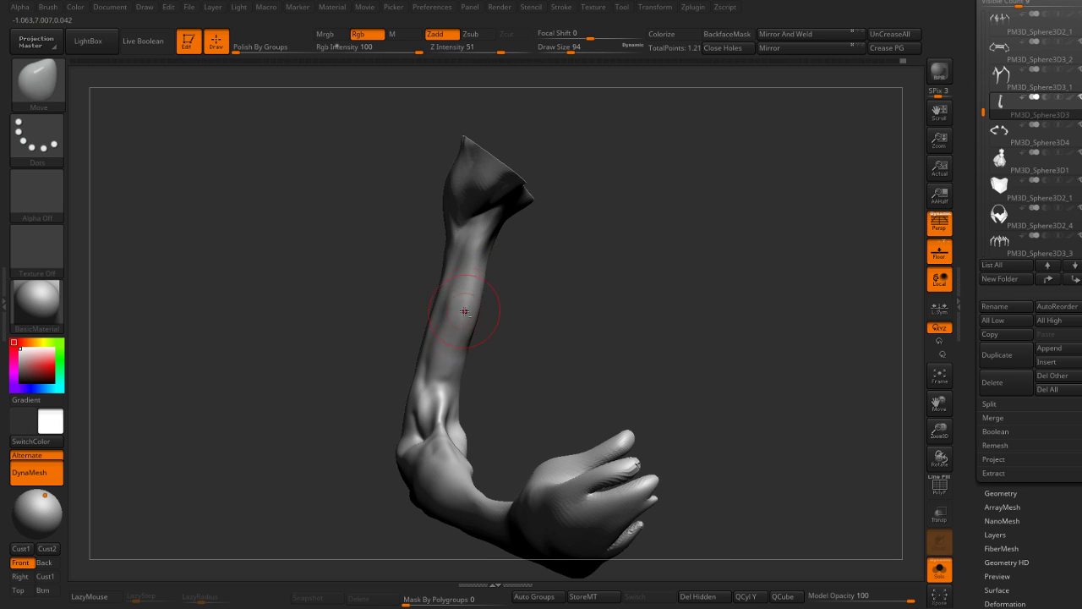
right_drag(476, 348, 536, 296)
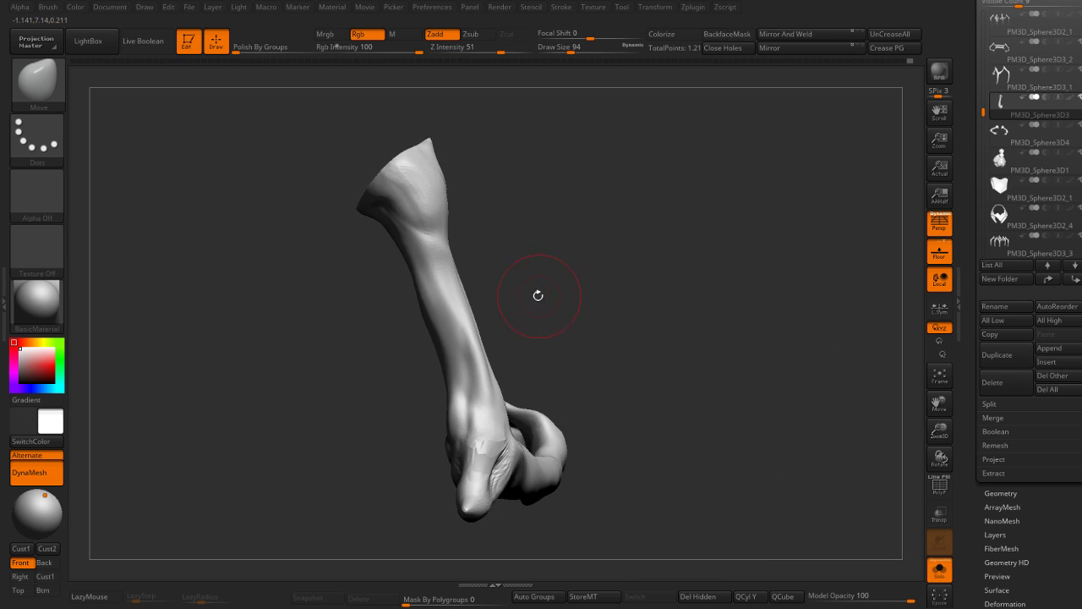
key(b)
key(s)
mouse_move(498, 376)
right_down()
mouse_move(510, 399)
mouse_move(477, 385)
mouse_move(474, 340)
right_up()
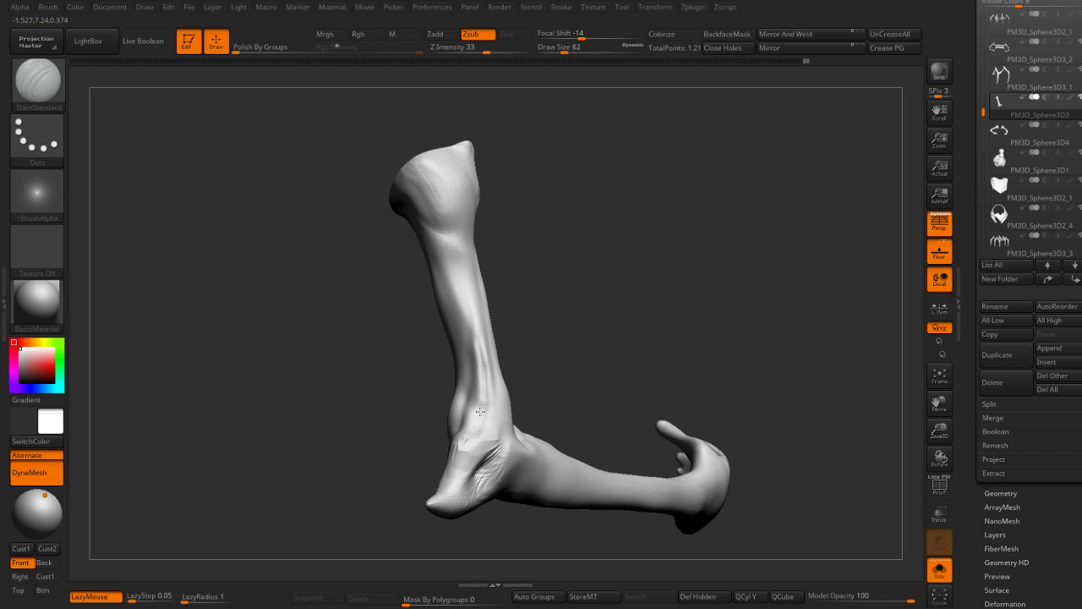
mouse_move(480, 411)
right_down()
mouse_move(474, 254)
mouse_move(475, 372)
mouse_move(472, 362)
mouse_move(500, 374)
right_up()
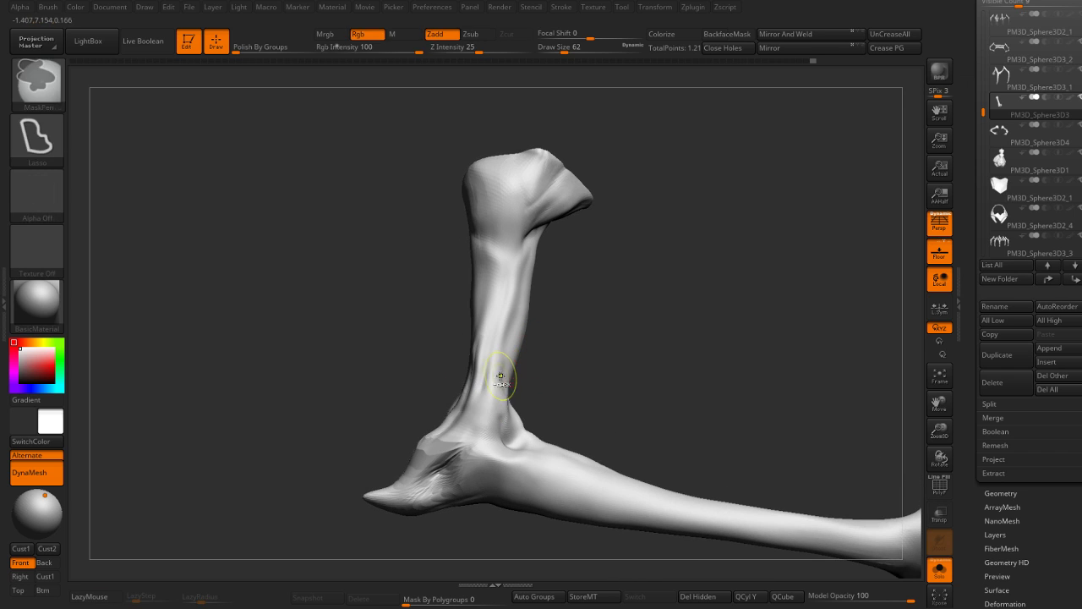
right_drag(502, 416, 492, 377)
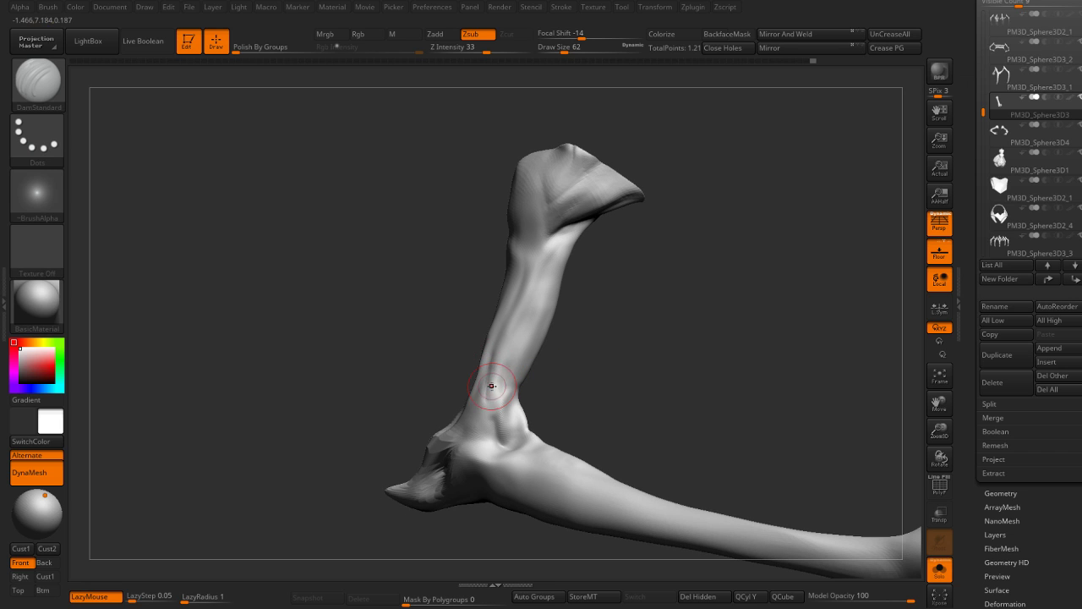
mouse_move(487, 435)
right_down()
mouse_move(519, 386)
mouse_move(490, 414)
mouse_move(500, 446)
mouse_move(483, 443)
right_up()
key(b)
key(s)
key(t)
key(b)
key(c)
key(b)
key(s)
drag(483, 443, 496, 437)
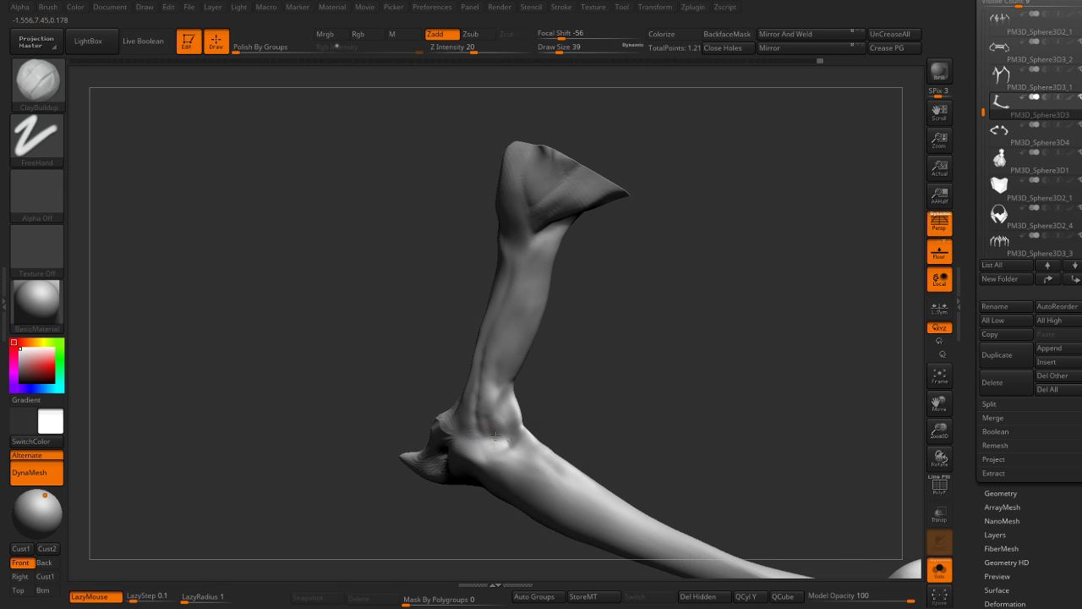
right_drag(493, 423, 499, 419)
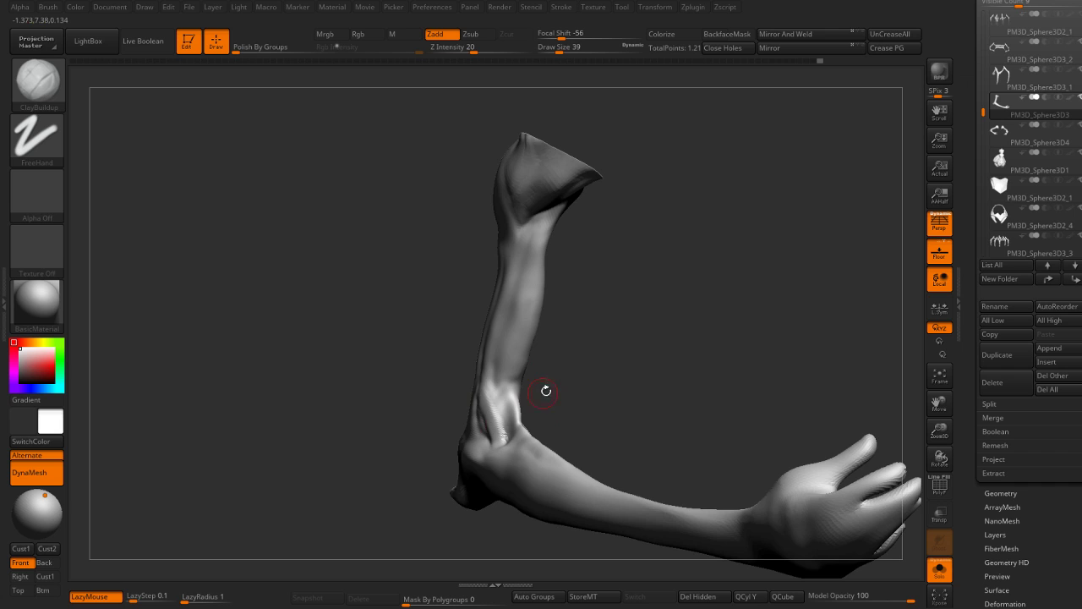
mouse_move(545, 390)
right_down()
mouse_move(487, 413)
mouse_move(530, 435)
mouse_move(514, 433)
right_up()
key(b)
key(s)
key(t)
key(b)
key(c)
key(b)
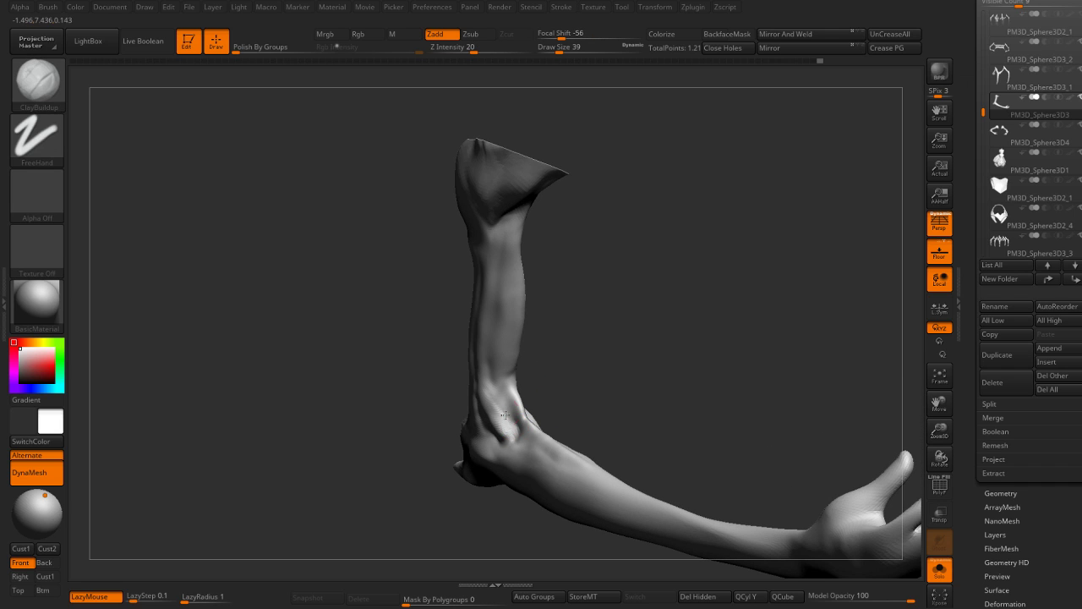
key(shift)
mouse_move(479, 395)
right_down()
mouse_move(541, 385)
mouse_move(502, 438)
mouse_move(515, 449)
mouse_move(506, 355)
mouse_move(441, 398)
mouse_move(493, 302)
mouse_move(463, 383)
right_up()
key(b)
key(d)
key(s)
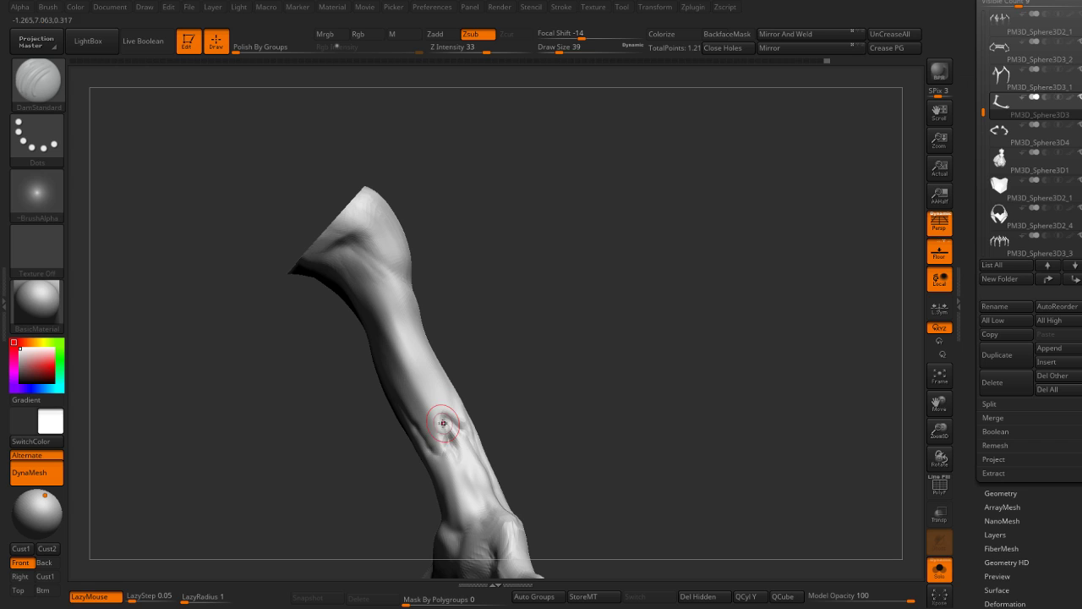
Step: Raise two ridges along the forearm with the Standard brush, enlarge it to 59, and smooth
key(b)
key(s)
key(t)
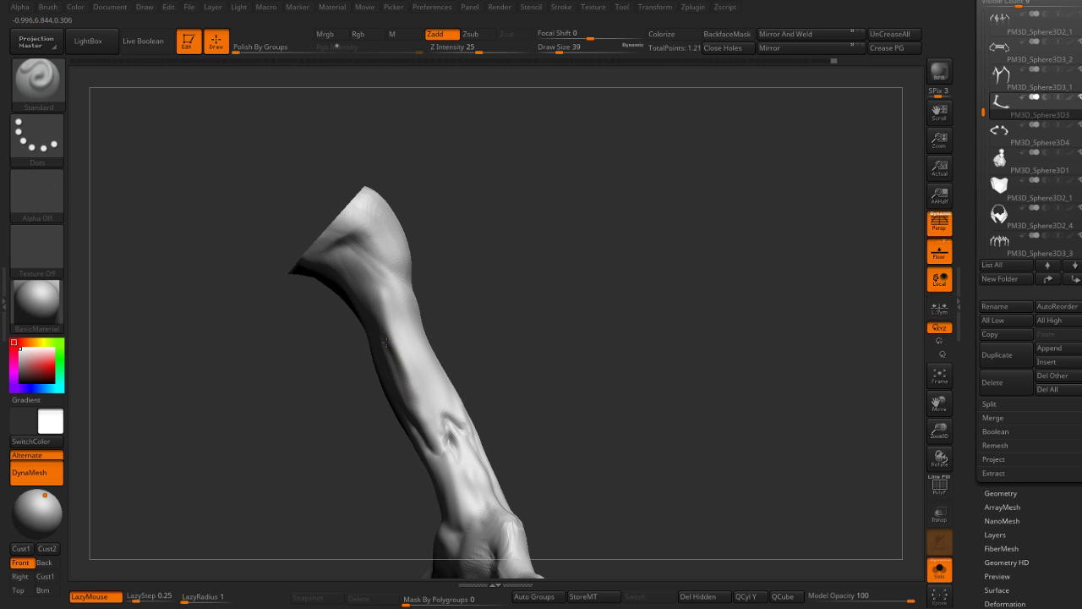
drag(385, 342, 380, 308)
drag(360, 254, 386, 324)
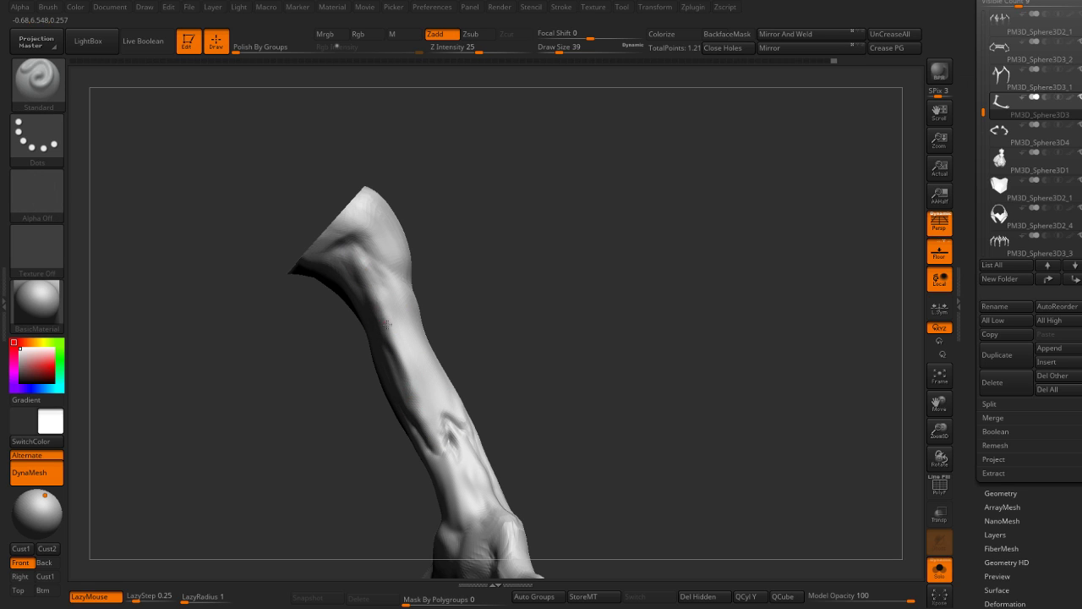
right_drag(415, 419, 418, 338)
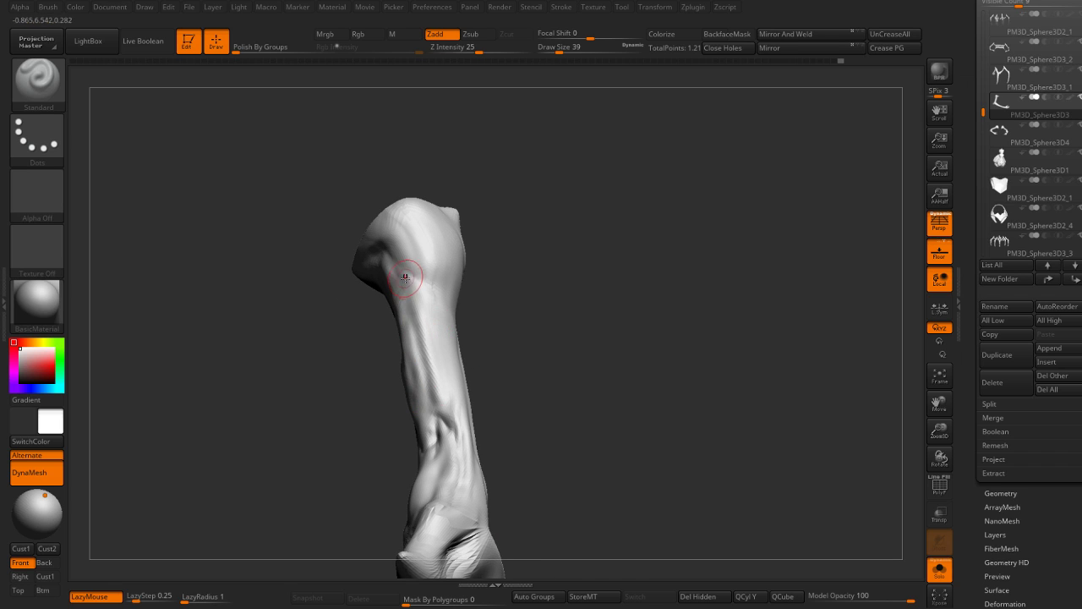
right_drag(435, 363, 451, 373)
key(s)
drag(450, 373, 457, 373)
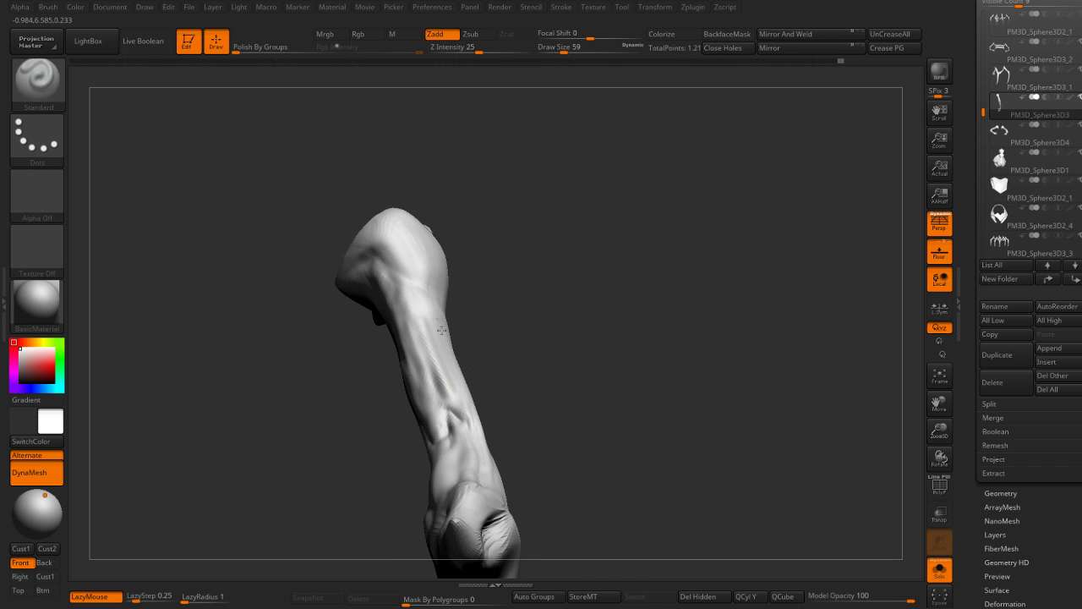
mouse_move(436, 337)
right_down()
mouse_move(444, 332)
mouse_move(421, 376)
right_up()
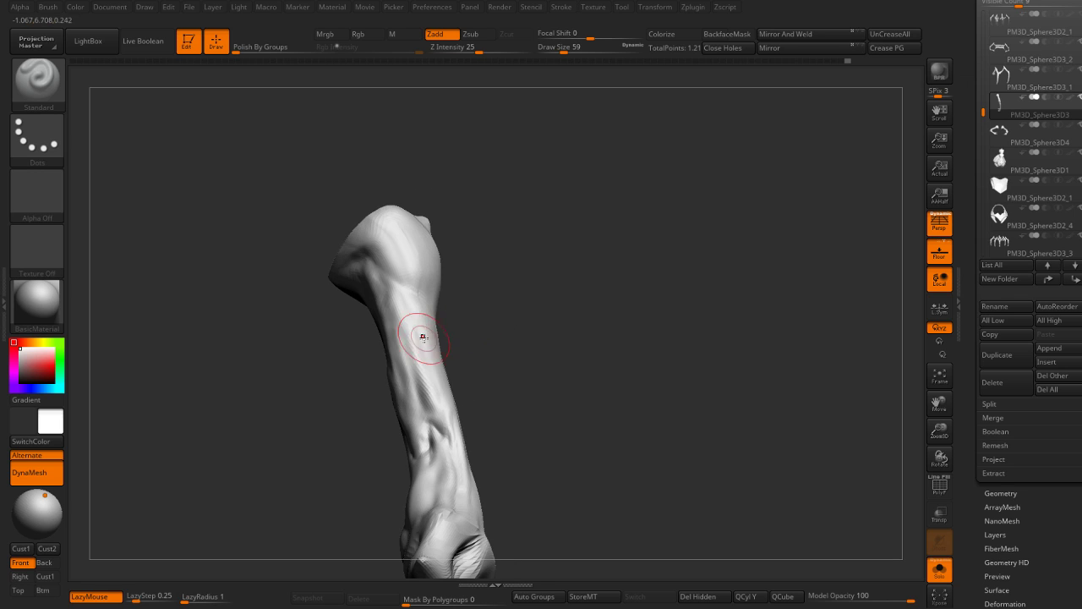
key(shift)
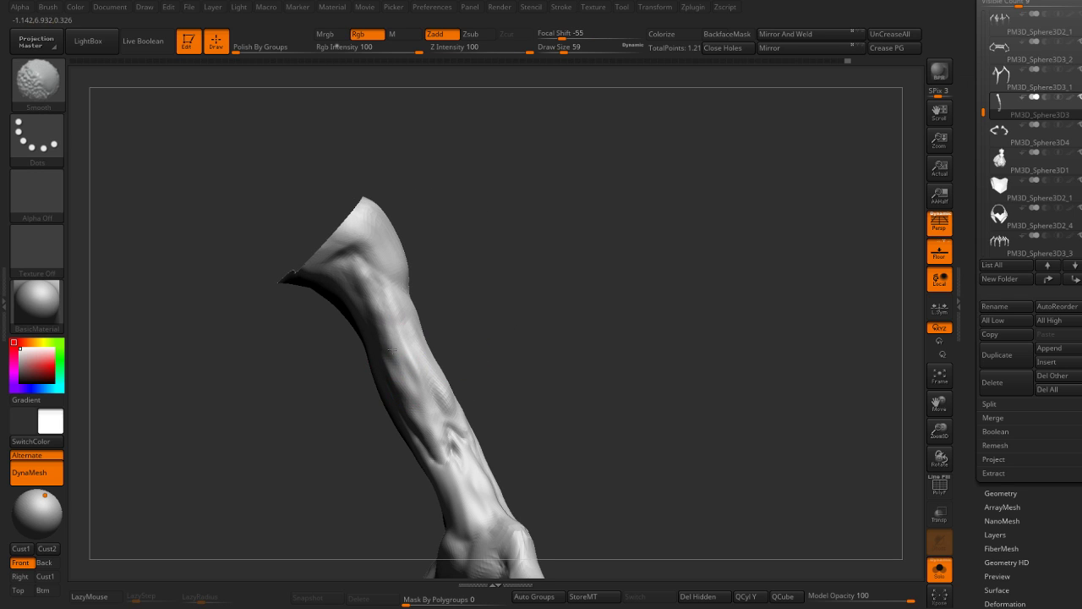
shift+right_drag(474, 378, 398, 297)
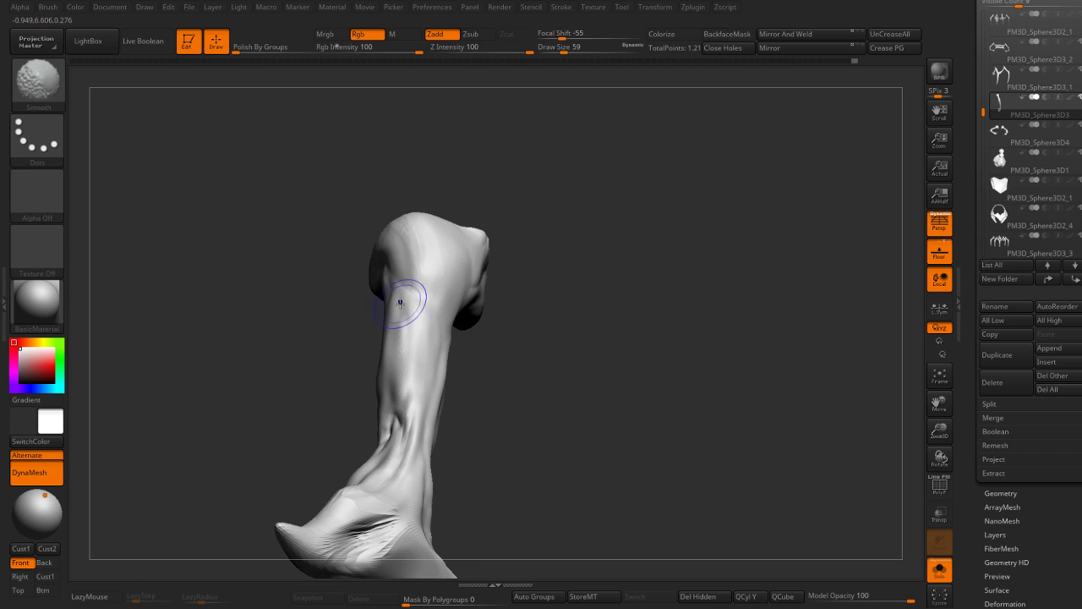
Step: Switch to DamStandard at size 35 and turn the arm to new angles
key(b)
key(s)
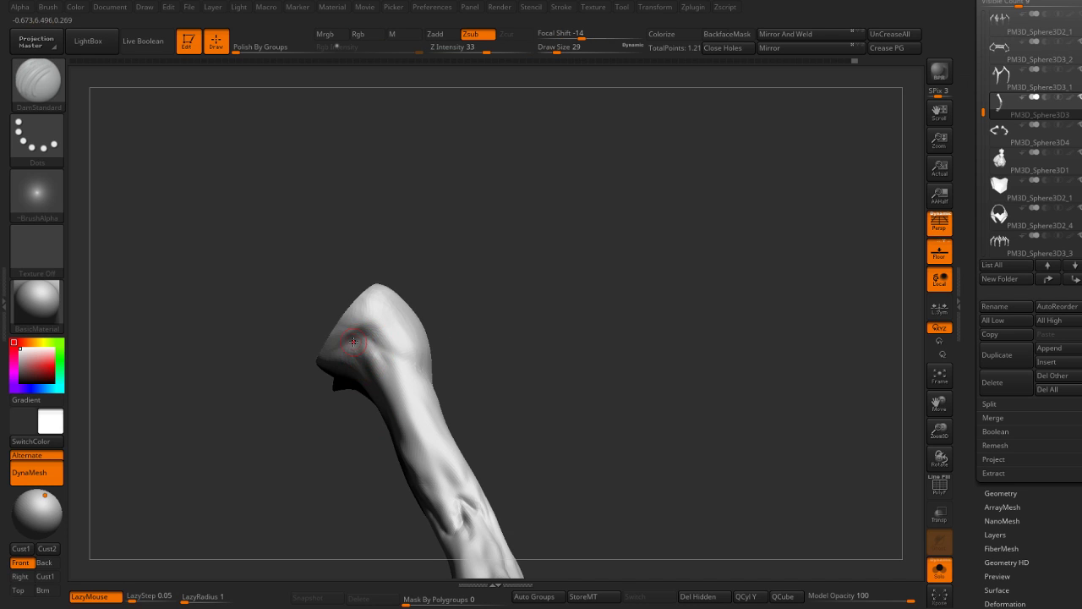
key(bracketright)
shift+right_drag(398, 347, 406, 364)
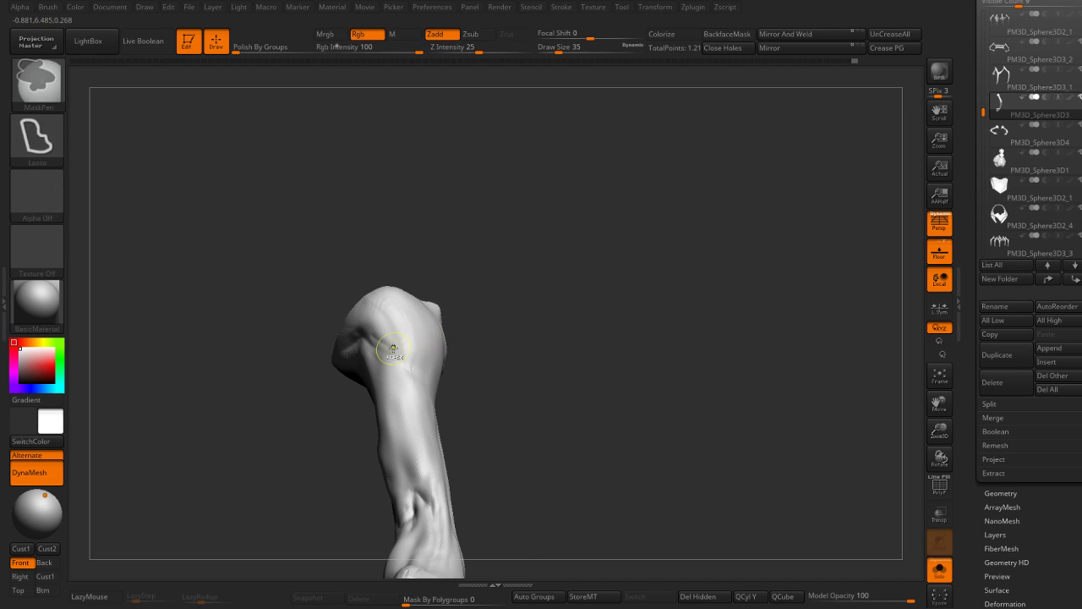
drag(466, 369, 386, 363)
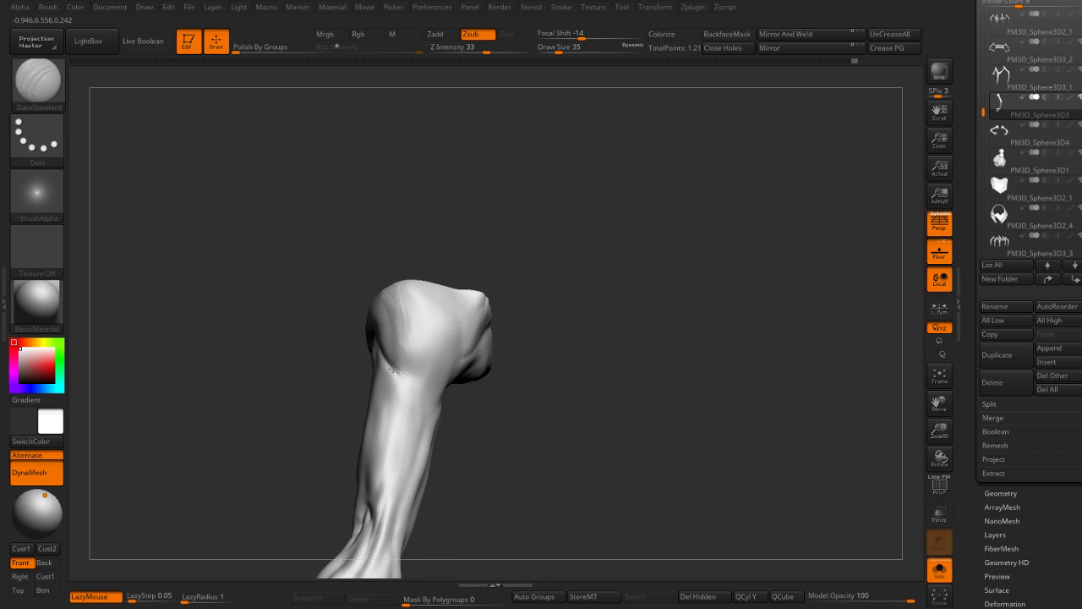
right_drag(392, 368, 386, 375)
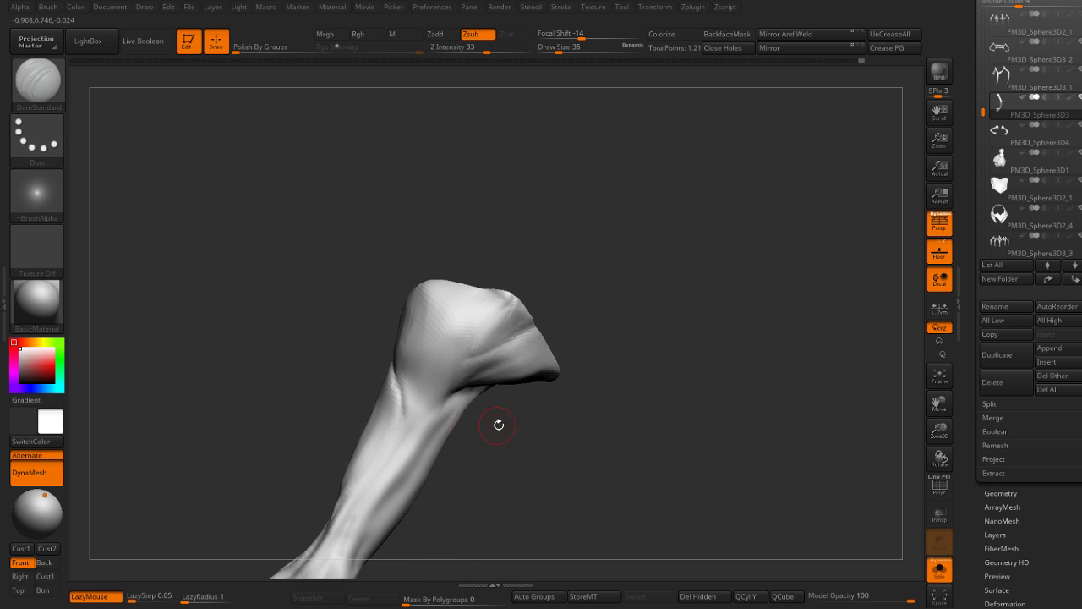
drag(499, 425, 423, 334)
mouse_move(461, 324)
right_down()
mouse_move(496, 350)
mouse_move(516, 347)
mouse_move(442, 324)
right_up()
Step: Switch through Standard to the Move brush and bring the elbow end into view
key(b)
key(s)
key(t)
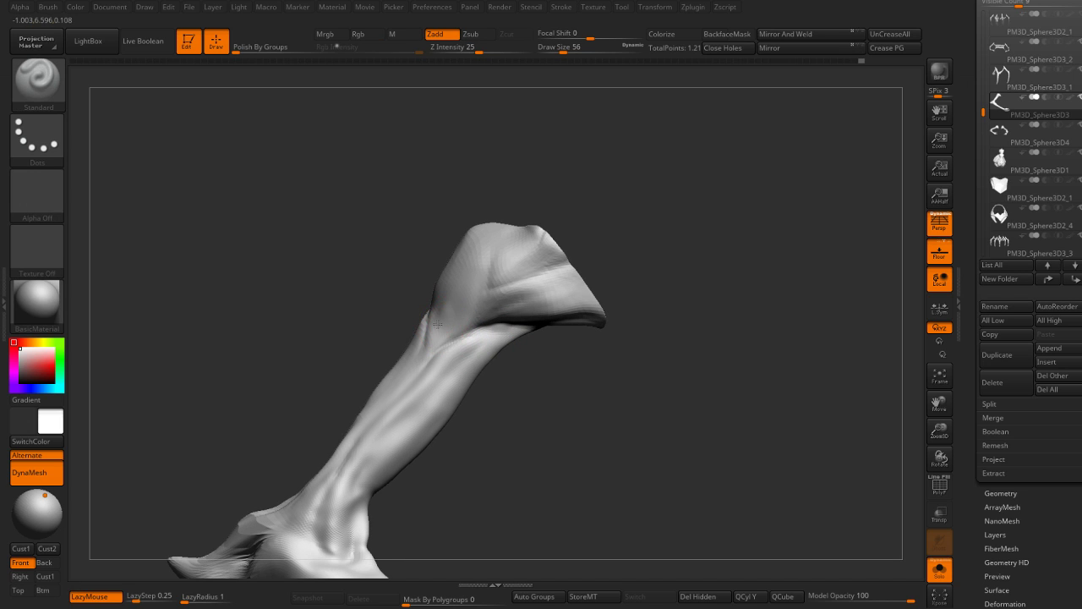
key(b)
key(m)
key(v)
mouse_move(391, 262)
right_down()
mouse_move(423, 358)
mouse_move(454, 352)
right_up()
mouse_move(459, 311)
right_down()
mouse_move(455, 288)
mouse_move(488, 234)
mouse_move(459, 314)
mouse_move(587, 261)
mouse_move(584, 312)
right_up()
Step: Carve DamStandard grooves around the arm's elbow end from several angles
key(b)
key(d)
key(s)
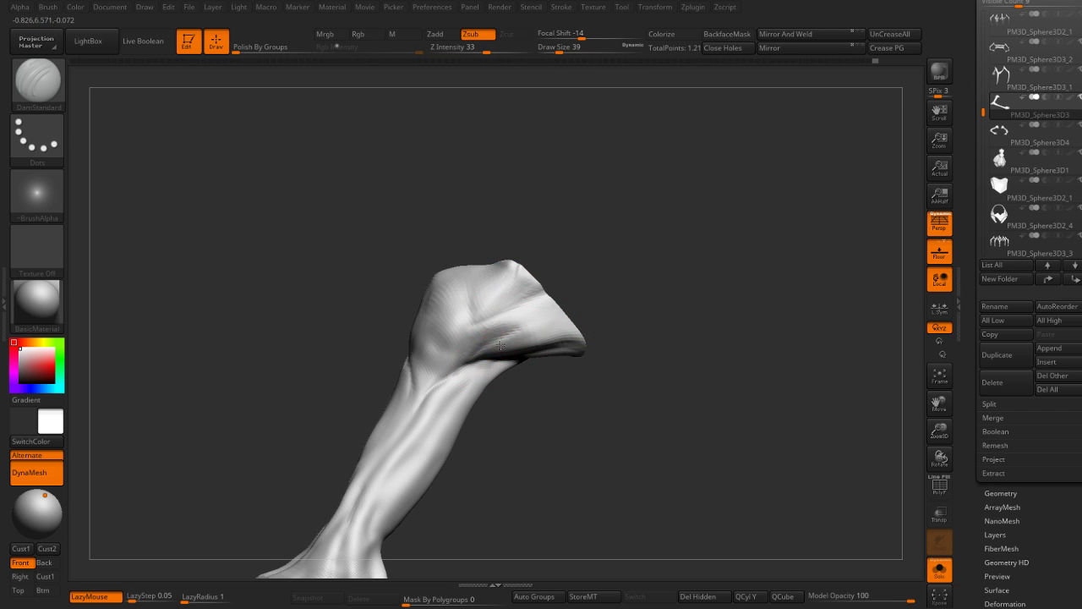
right_drag(558, 321, 620, 303)
right_drag(511, 340, 478, 335)
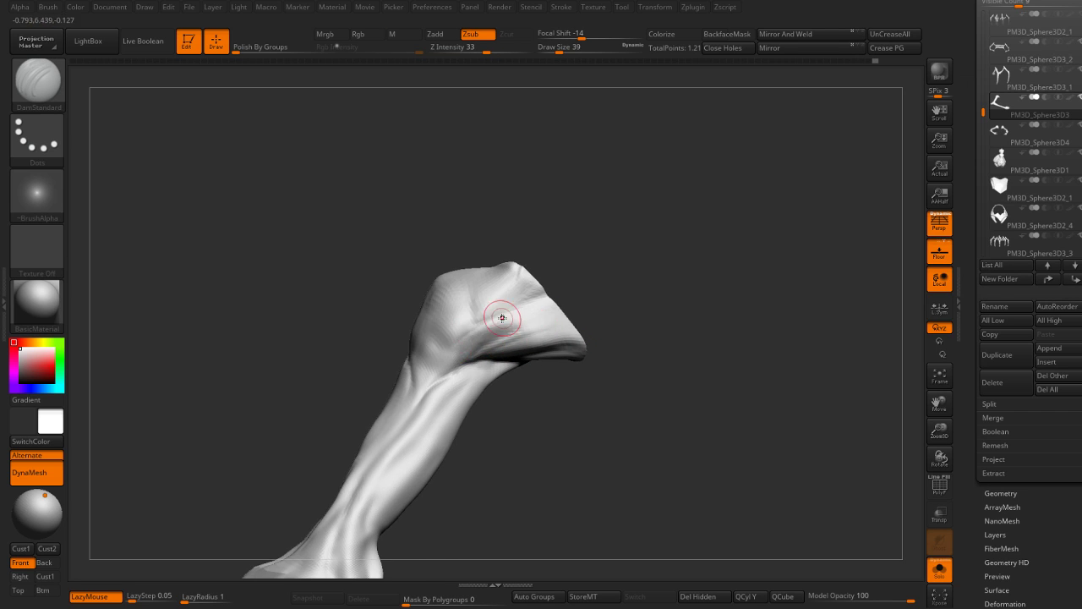
right_drag(572, 292, 484, 338)
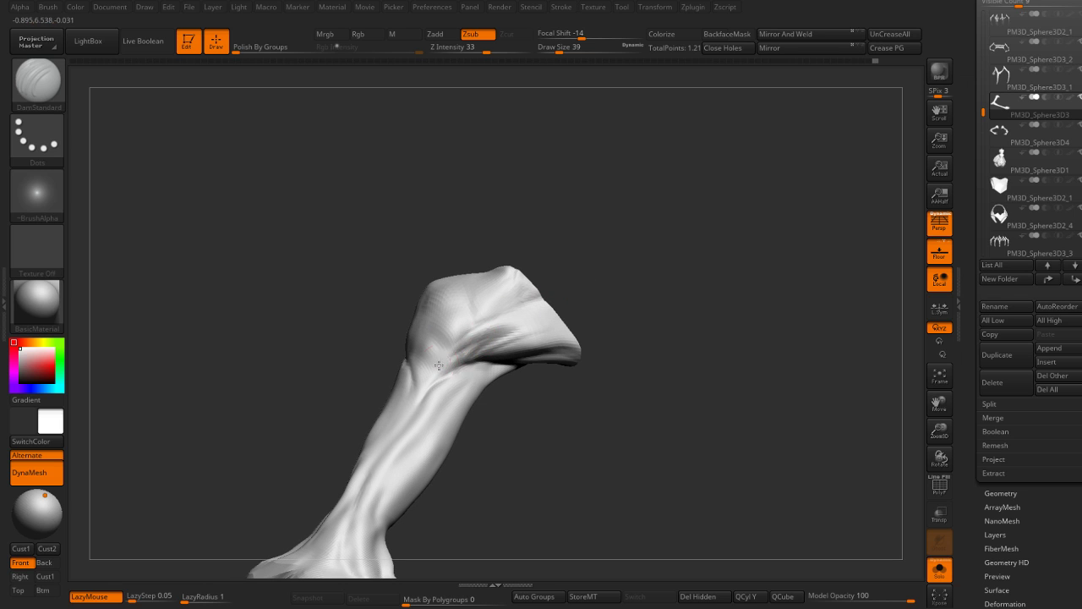
mouse_move(439, 366)
right_down()
mouse_move(624, 295)
mouse_move(515, 314)
mouse_move(559, 253)
mouse_move(483, 298)
mouse_move(527, 249)
mouse_move(427, 292)
mouse_move(379, 235)
right_up()
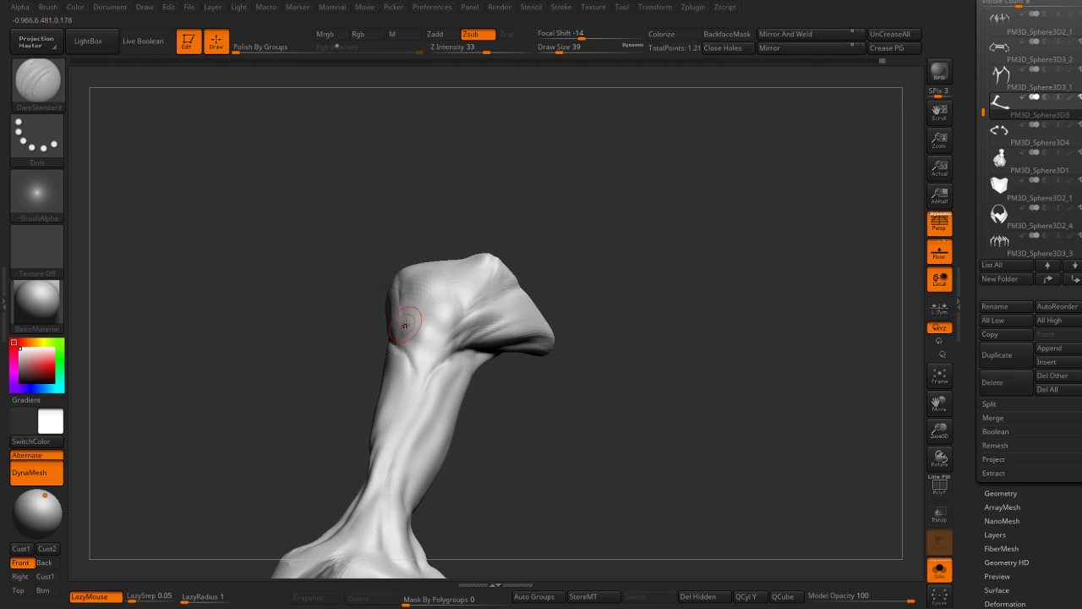
mouse_move(411, 332)
right_down()
mouse_move(575, 278)
mouse_move(532, 316)
mouse_move(353, 324)
right_up()
right_drag(450, 325, 323, 301)
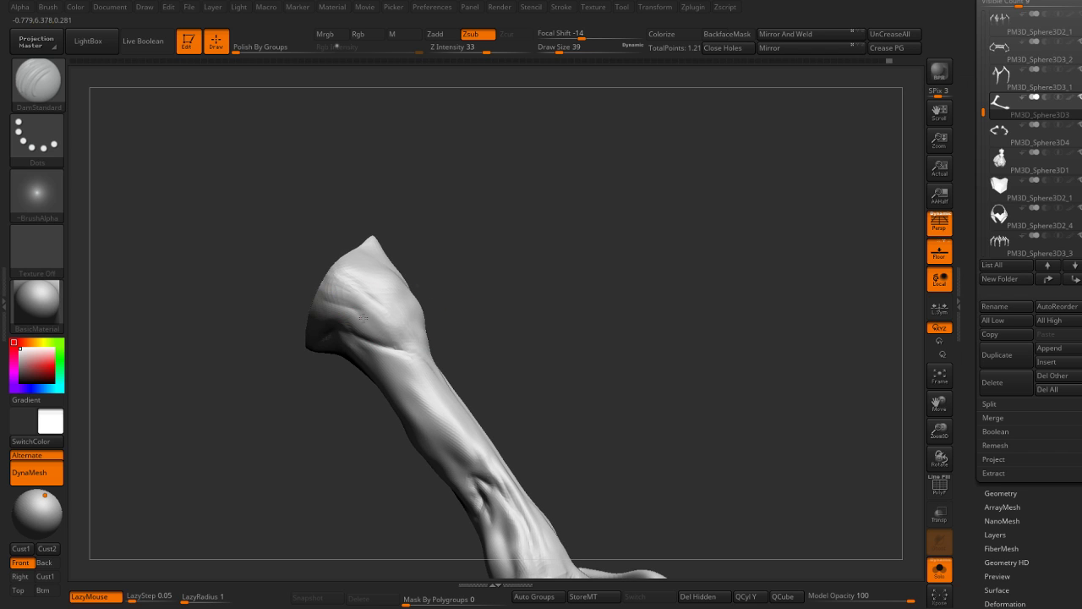
mouse_move(416, 339)
right_down()
mouse_move(448, 302)
mouse_move(544, 307)
mouse_move(573, 280)
mouse_move(471, 275)
right_up()
mouse_move(391, 325)
right_down()
mouse_move(548, 244)
mouse_move(366, 314)
right_up()
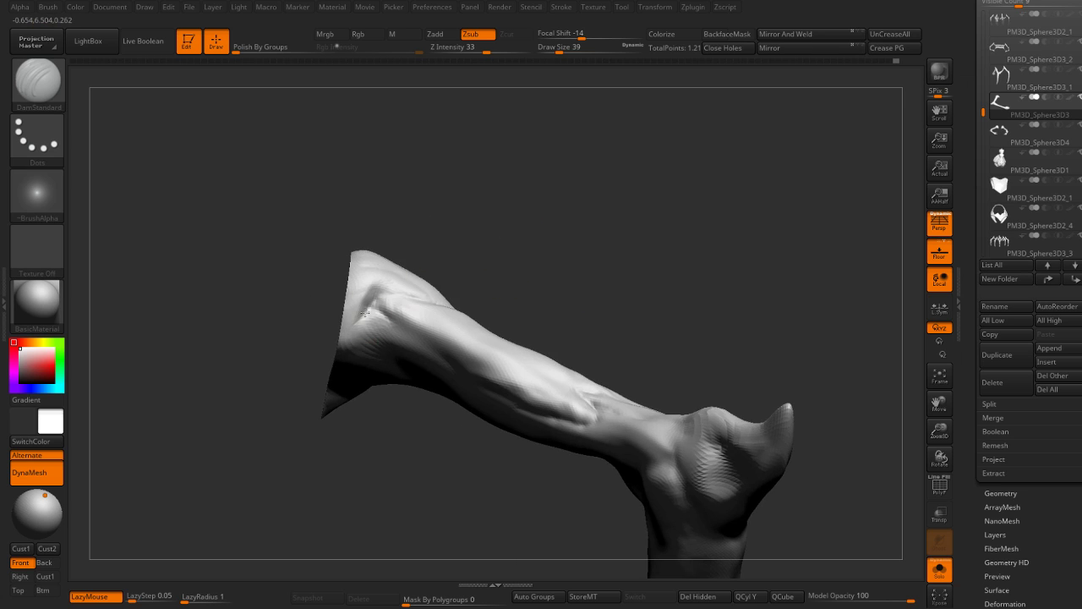
Step: Carve creases into the upper part of the arm with DamStandard, orbiting around it
mouse_move(487, 289)
right_down()
mouse_move(517, 219)
mouse_move(440, 269)
right_up()
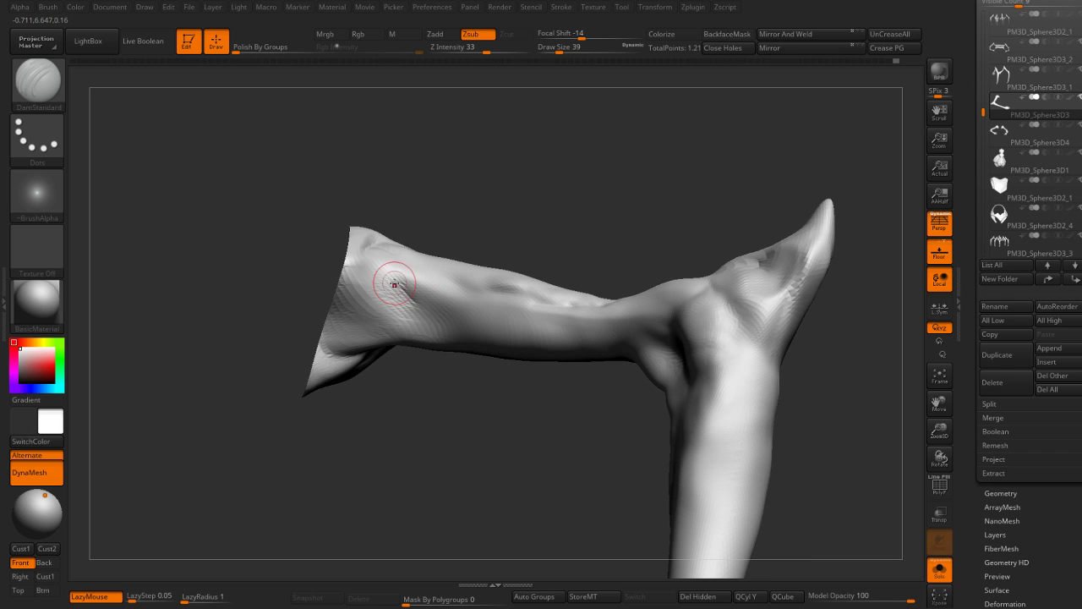
mouse_move(382, 284)
mouse_down()
mouse_move(391, 325)
mouse_move(364, 334)
mouse_move(382, 273)
mouse_move(455, 330)
mouse_up()
mouse_move(455, 331)
right_down()
mouse_move(495, 254)
mouse_move(550, 262)
mouse_move(600, 242)
mouse_move(569, 338)
right_up()
mouse_move(649, 275)
right_down()
mouse_move(565, 359)
mouse_move(564, 406)
mouse_move(559, 303)
right_up()
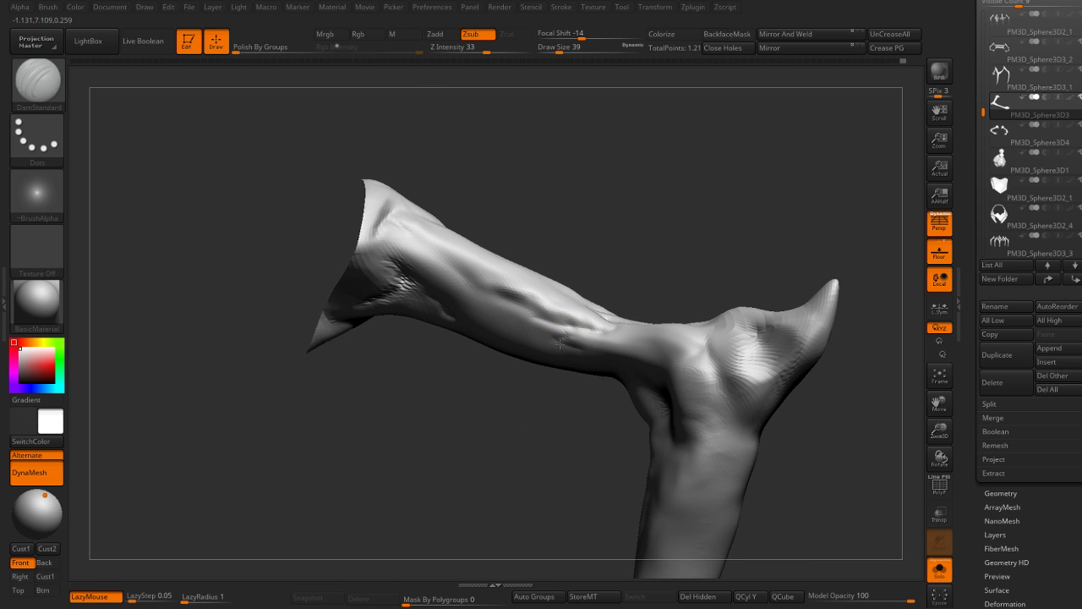
right_drag(548, 358, 592, 346)
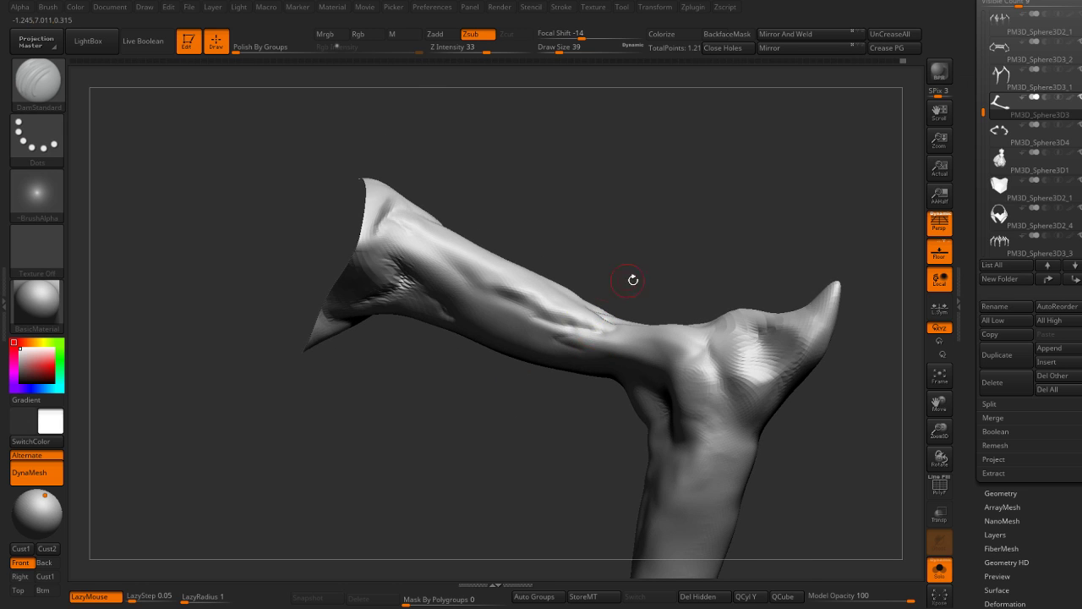
mouse_move(628, 280)
right_down()
mouse_move(640, 303)
mouse_move(601, 333)
mouse_move(608, 340)
right_up()
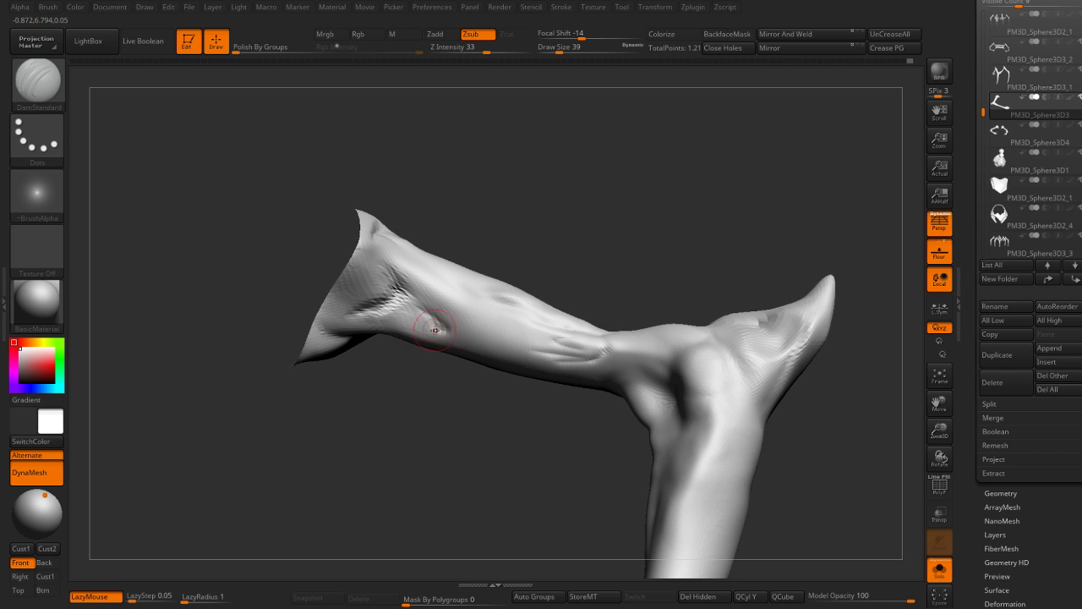
Step: Sculpt muscle ridges along the forearm toward the elbow and smooth them near the elbow
mouse_move(416, 333)
mouse_down()
mouse_move(527, 329)
mouse_move(628, 352)
mouse_up()
right_drag(511, 349, 614, 270)
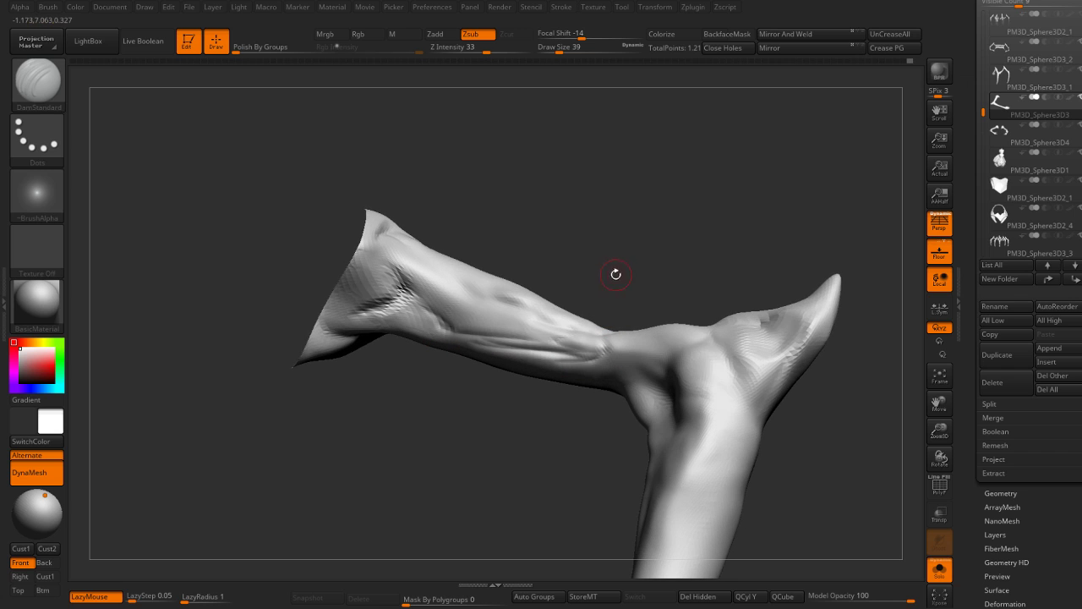
shift+drag(474, 332, 519, 339)
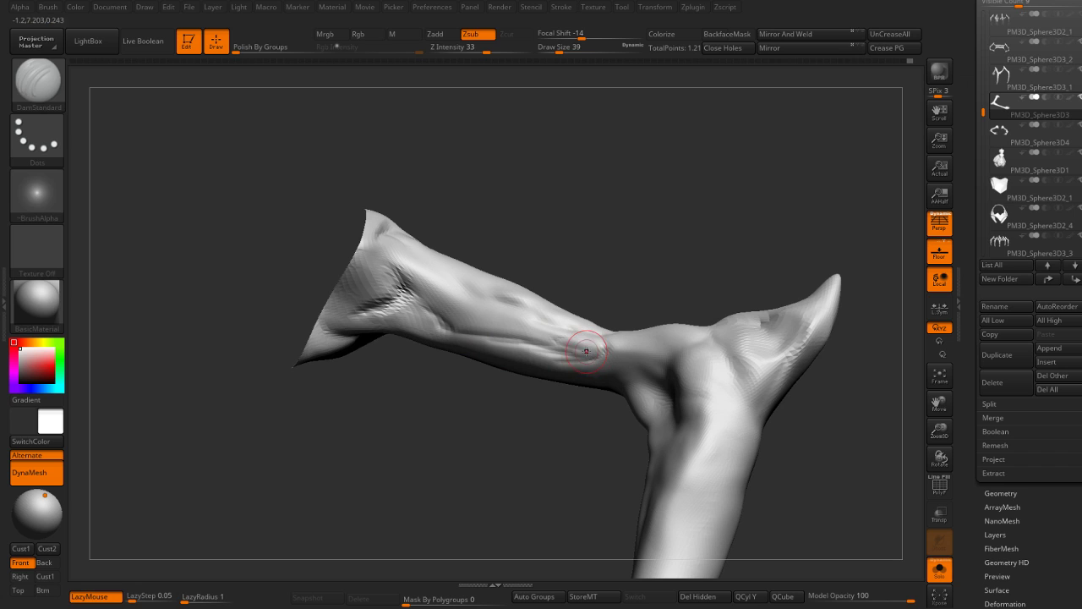
Step: Switch to ClayBuildup and turn the forearm diagonally, showing the wrist, for smoothing
key(b)
key(c)
key(b)
right_drag(471, 352, 598, 297)
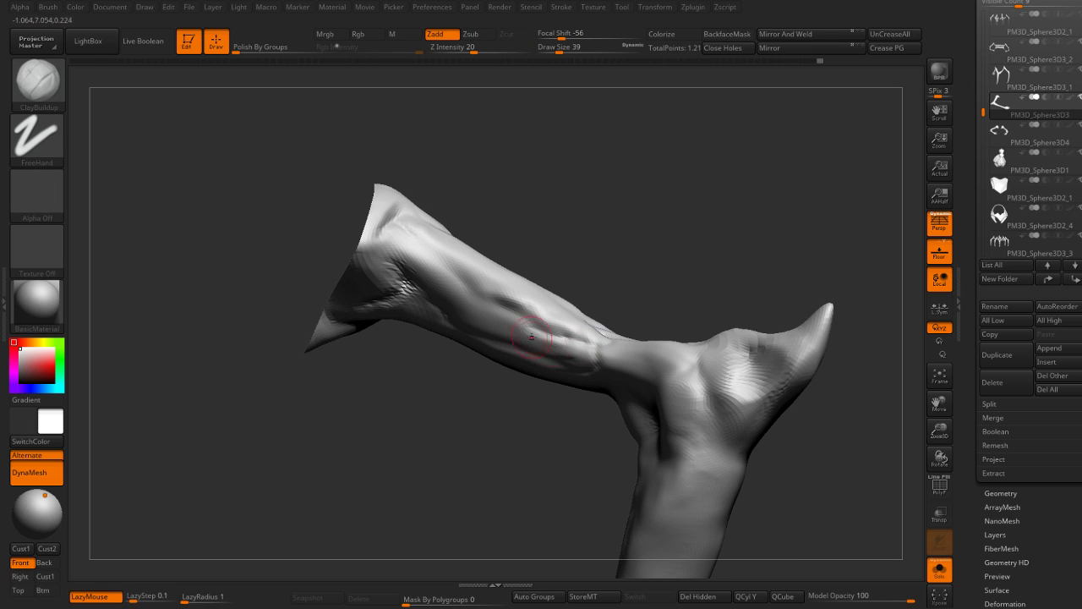
right_drag(491, 235, 463, 305)
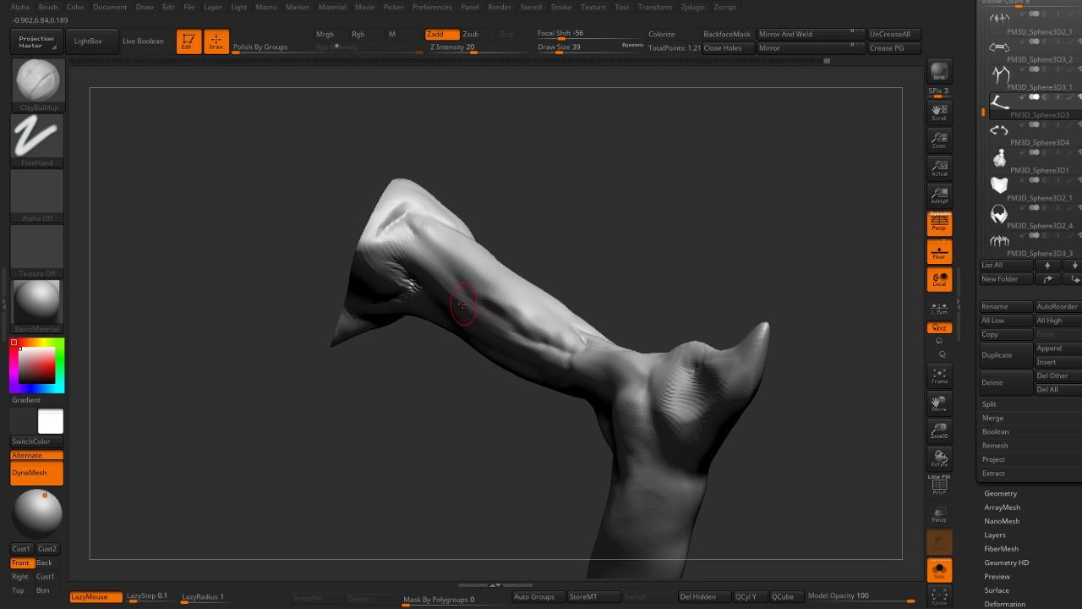
right_drag(407, 252, 456, 289)
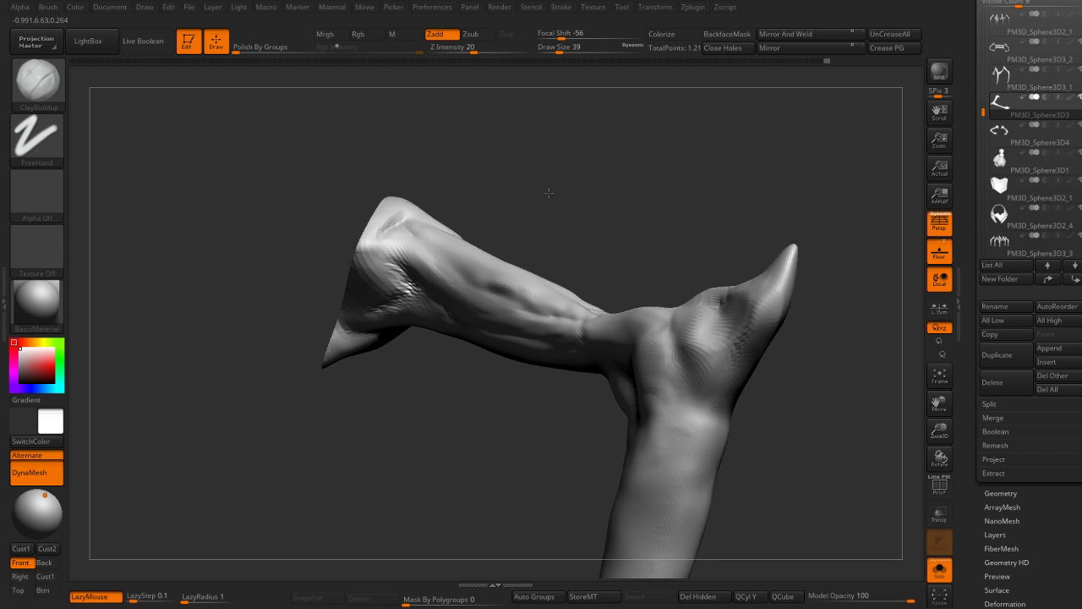
right_drag(406, 252, 533, 285)
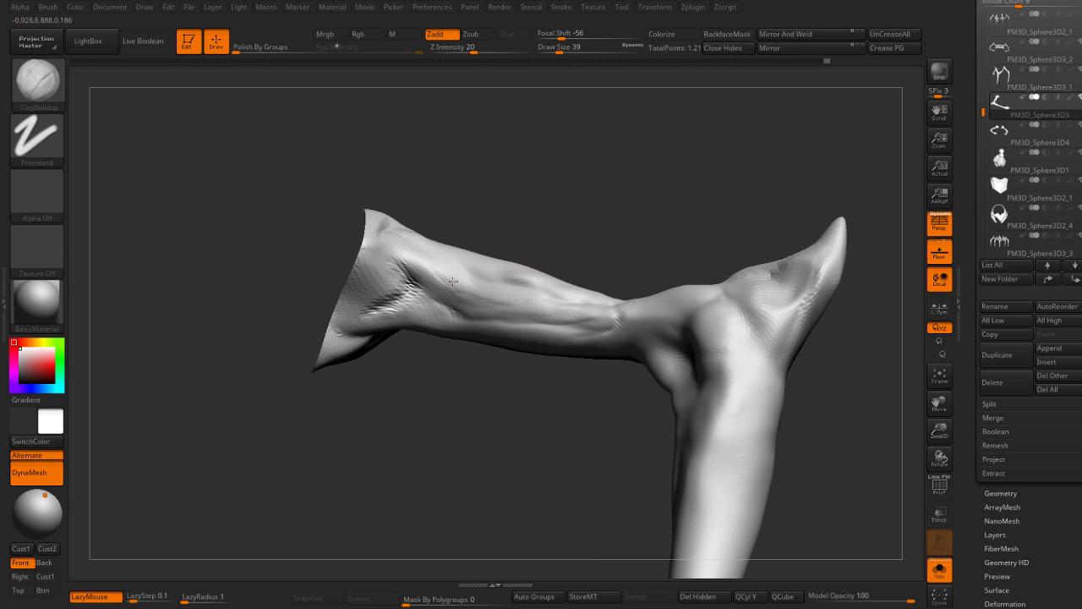
key(shift)
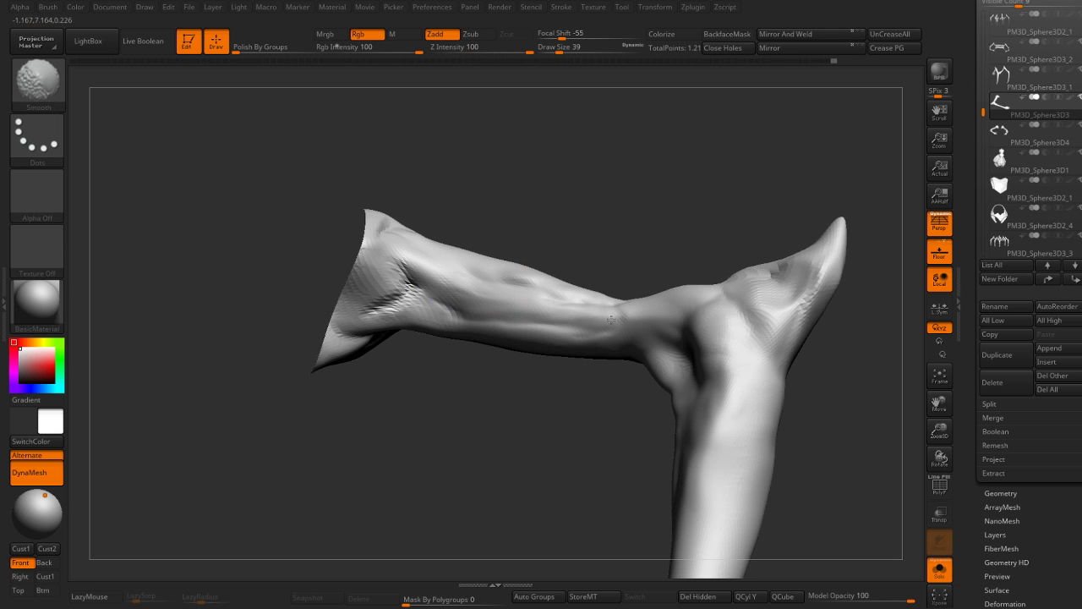
mouse_move(610, 320)
right_down()
mouse_move(360, 400)
mouse_move(462, 280)
mouse_move(519, 310)
mouse_move(420, 337)
right_up()
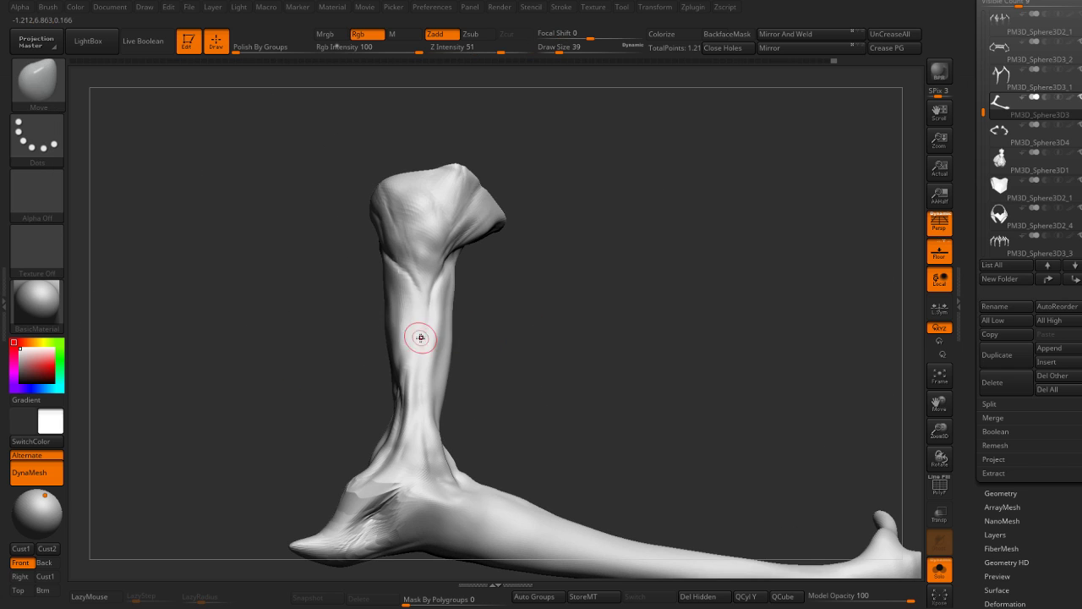
Step: Enlarge the brush to size 80 and switch to the Standard brush
key(bracketright)
key(bracketright)
key(bracketright)
mouse_move(346, 238)
right_down()
mouse_move(399, 282)
mouse_move(541, 251)
mouse_move(630, 251)
mouse_move(604, 211)
mouse_move(533, 234)
mouse_move(506, 313)
right_up()
mouse_move(394, 407)
right_down()
mouse_move(396, 341)
mouse_move(395, 395)
right_up()
key(b)
key(s)
key(t)
key(l)
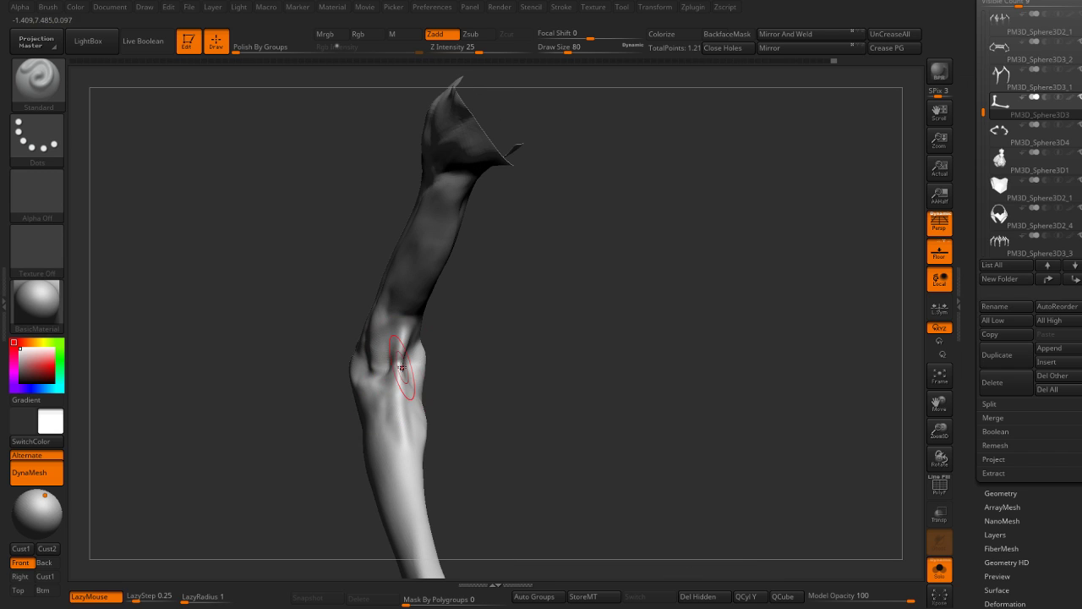
Step: Orbit to show the elbow and hand, switching to ClayBuildup at brush size 65
mouse_move(404, 476)
right_down()
mouse_move(505, 314)
mouse_move(432, 307)
right_up()
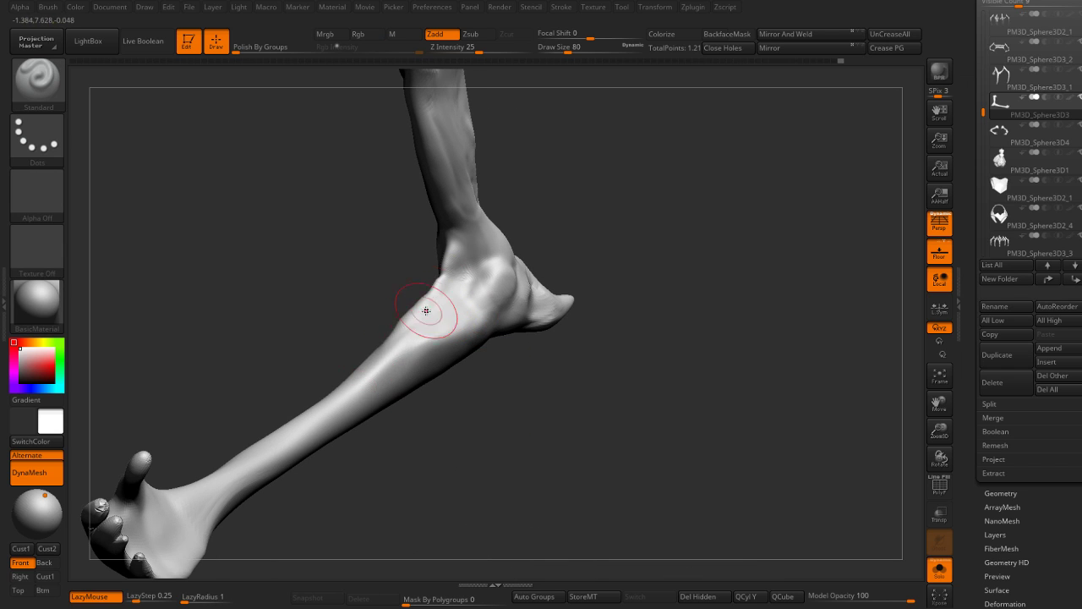
right_drag(459, 290, 440, 314)
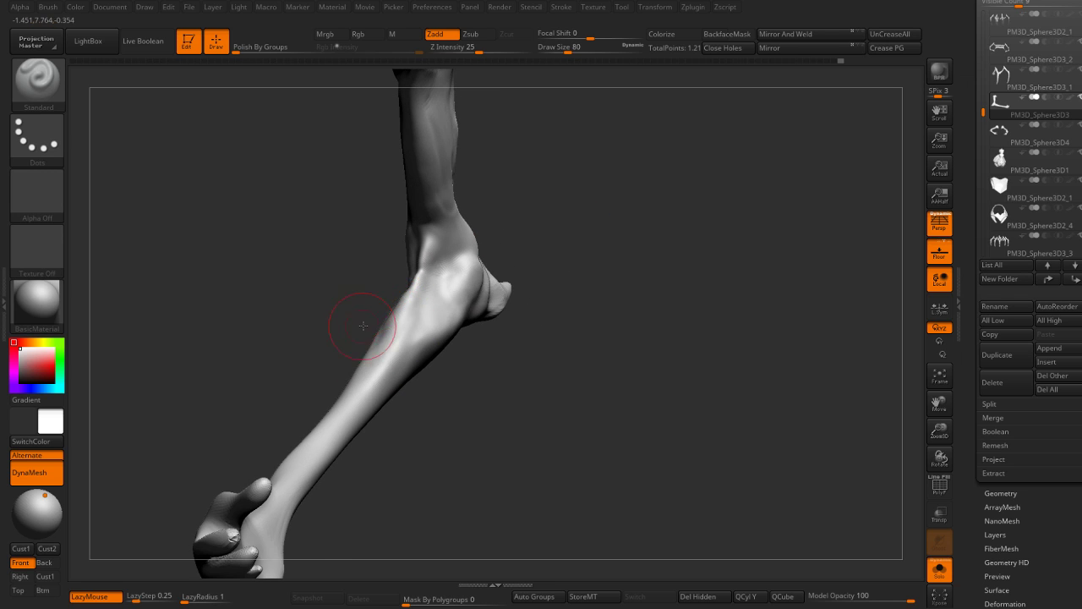
right_drag(363, 325, 404, 292)
key(b)
key(c)
key(b)
right_drag(406, 344, 411, 287)
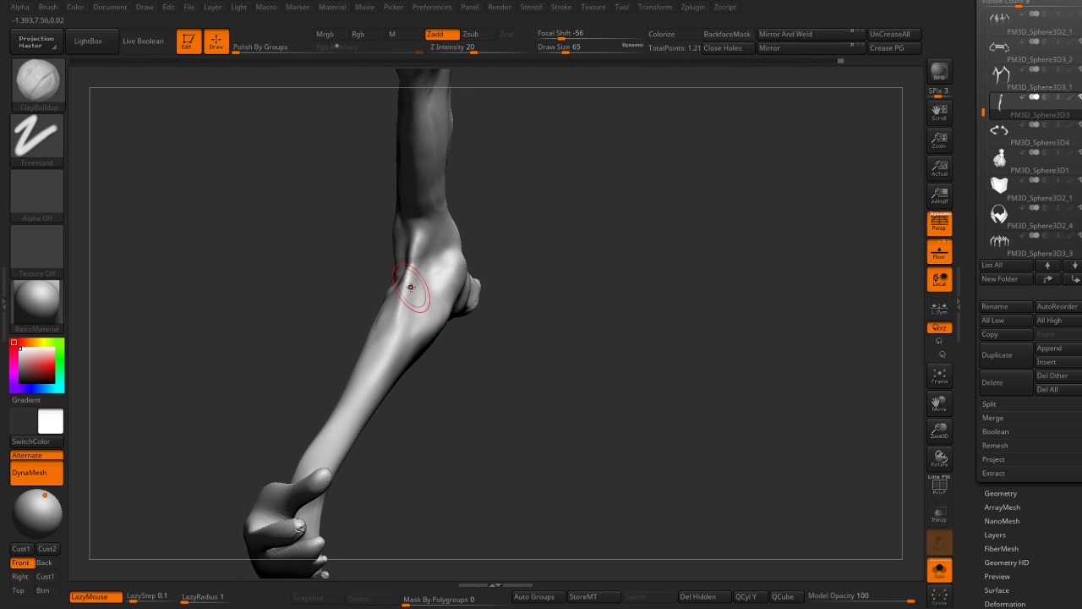
right_drag(402, 361, 406, 310)
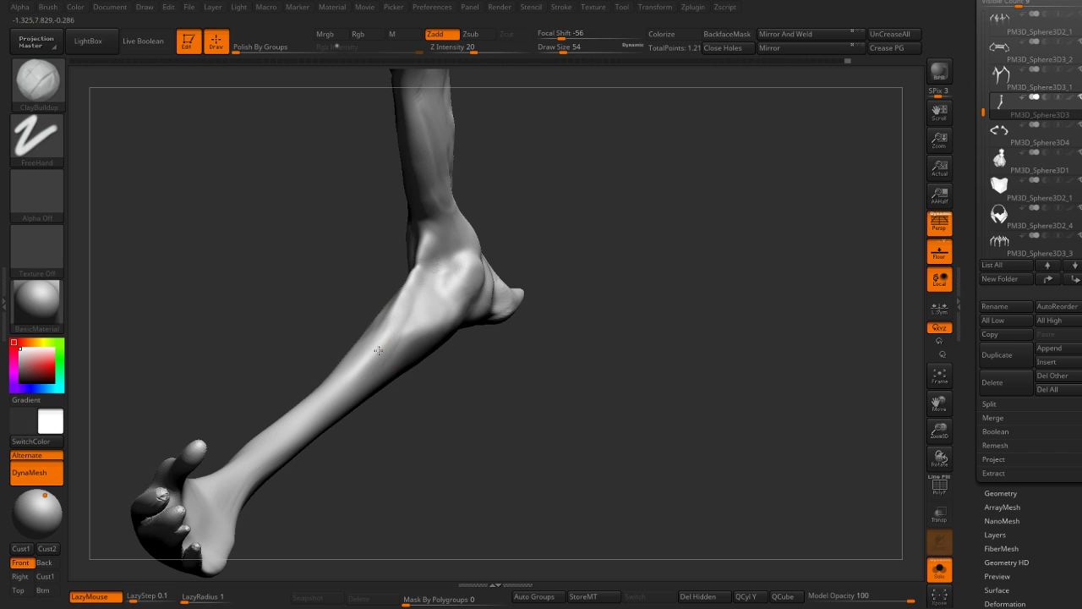
key(bracketleft)
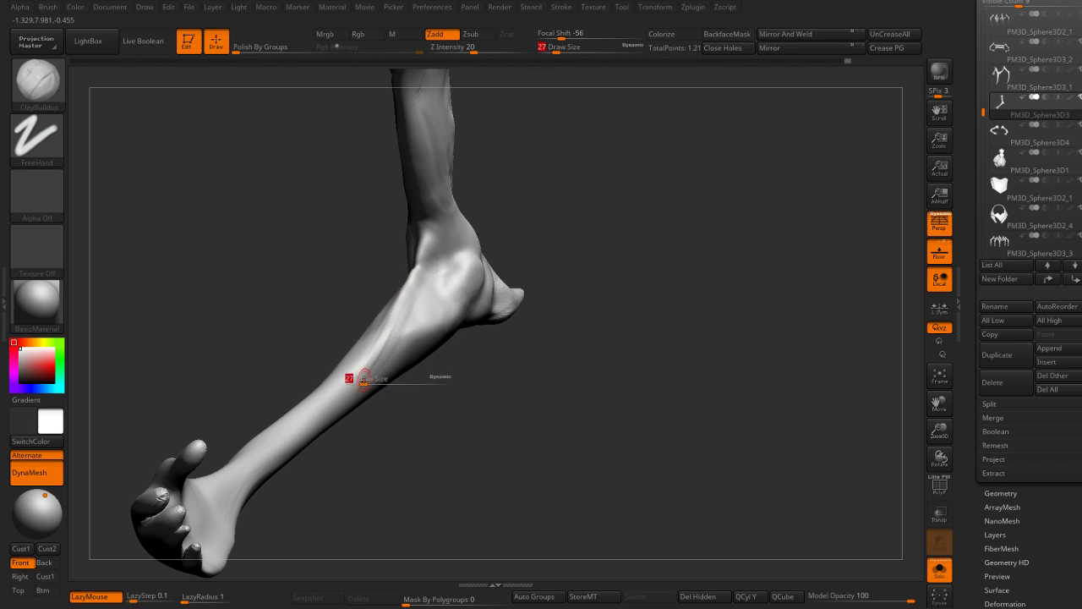
key(bracketright)
key(bracketright)
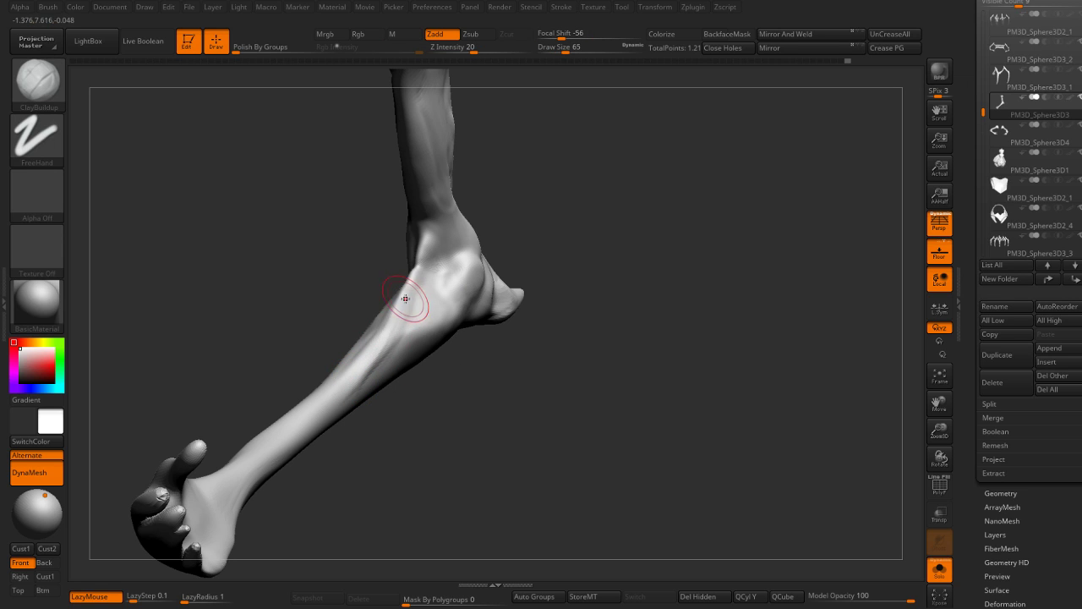
Step: Carve a small scratch into the forearm with DamStandard, then Shift-smooth near the elbow
key(b)
key(d)
key(s)
drag(397, 342, 367, 367)
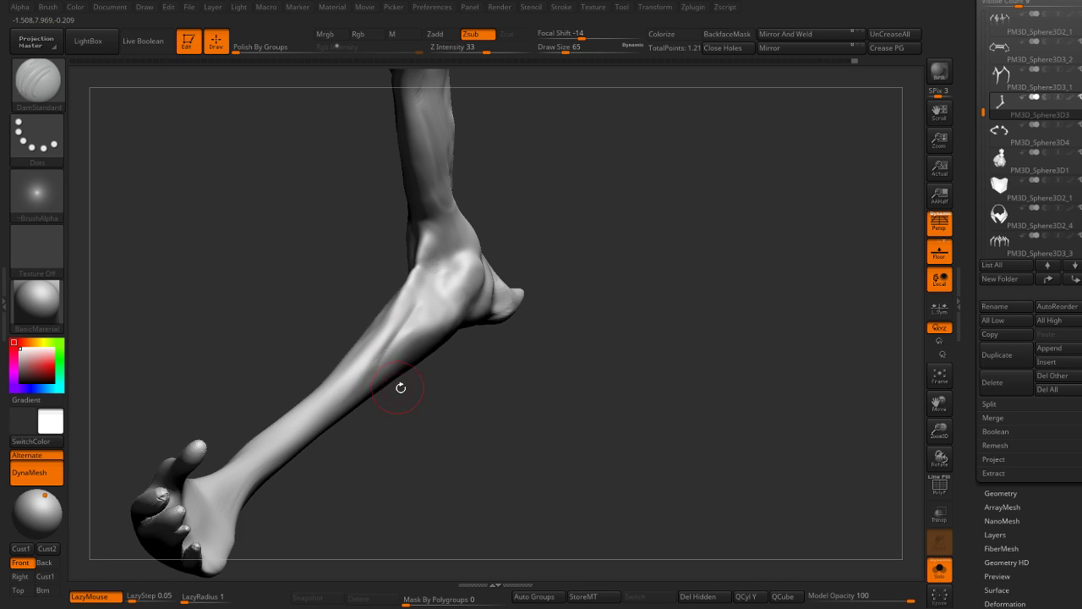
right_drag(398, 386, 383, 382)
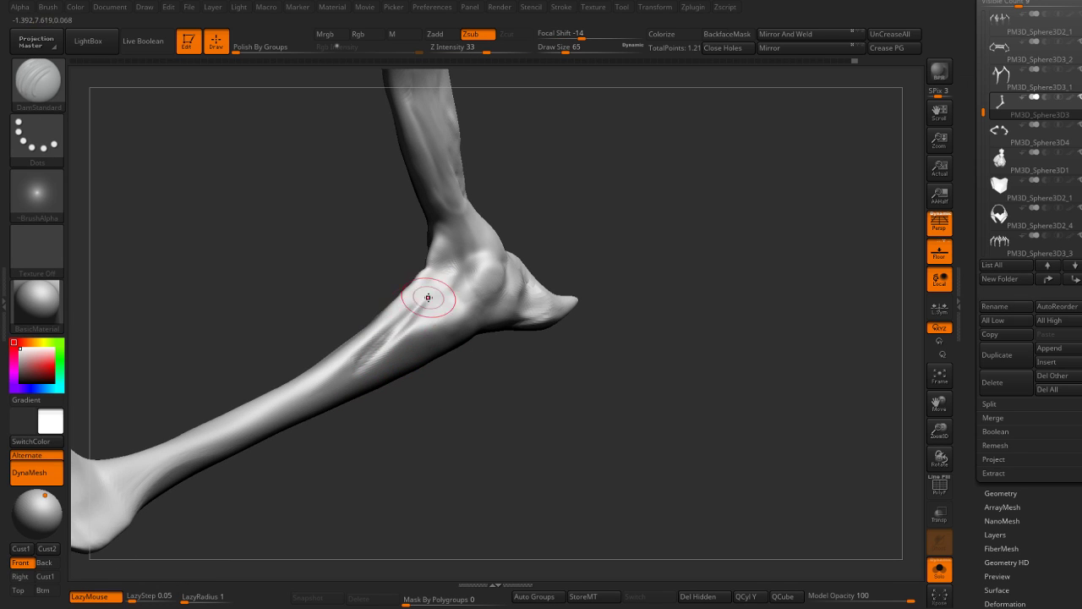
key(shift)
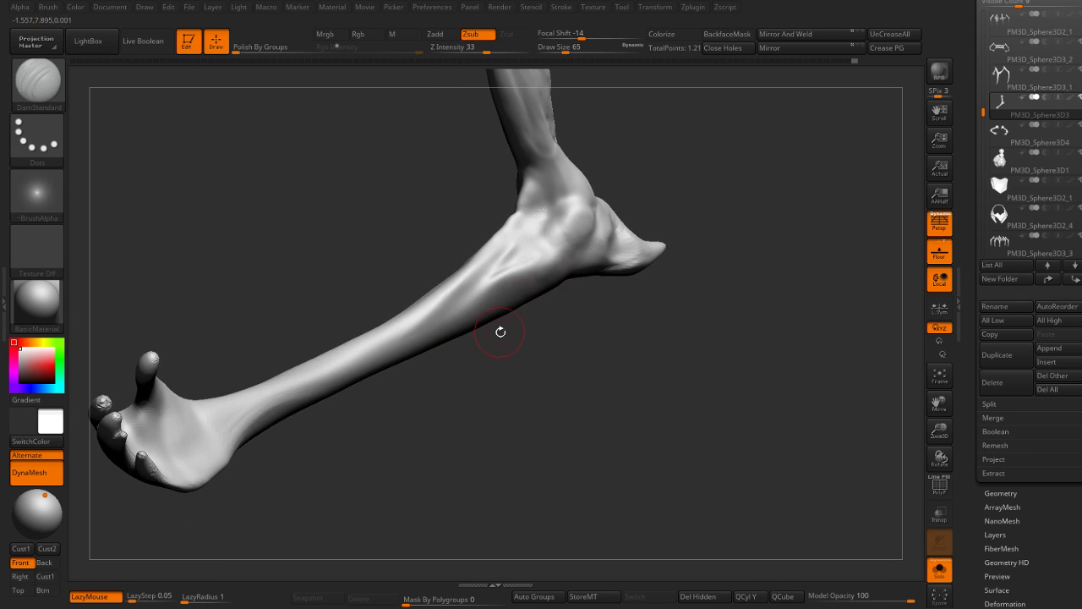
right_drag(460, 303, 497, 331)
alt+right_drag(580, 228, 640, 211)
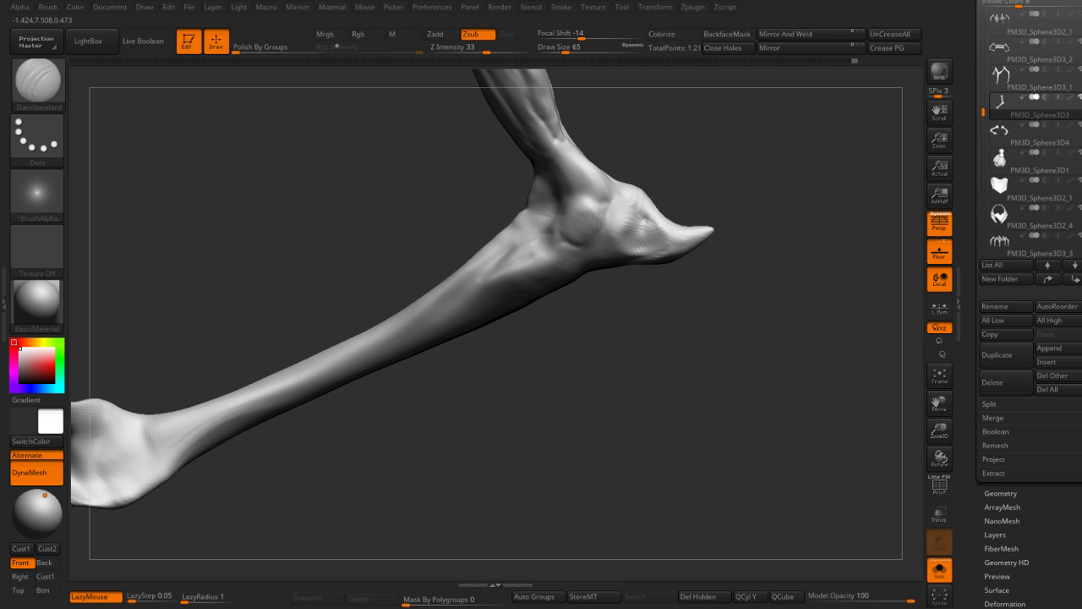
Step: Switch to Standard, then back to DamStandard while orbiting around the elbow
key(b)
key(s)
key(t)
mouse_move(580, 220)
right_down()
mouse_move(621, 289)
mouse_move(643, 186)
mouse_move(638, 251)
mouse_move(508, 220)
right_up()
key(b)
key(d)
key(s)
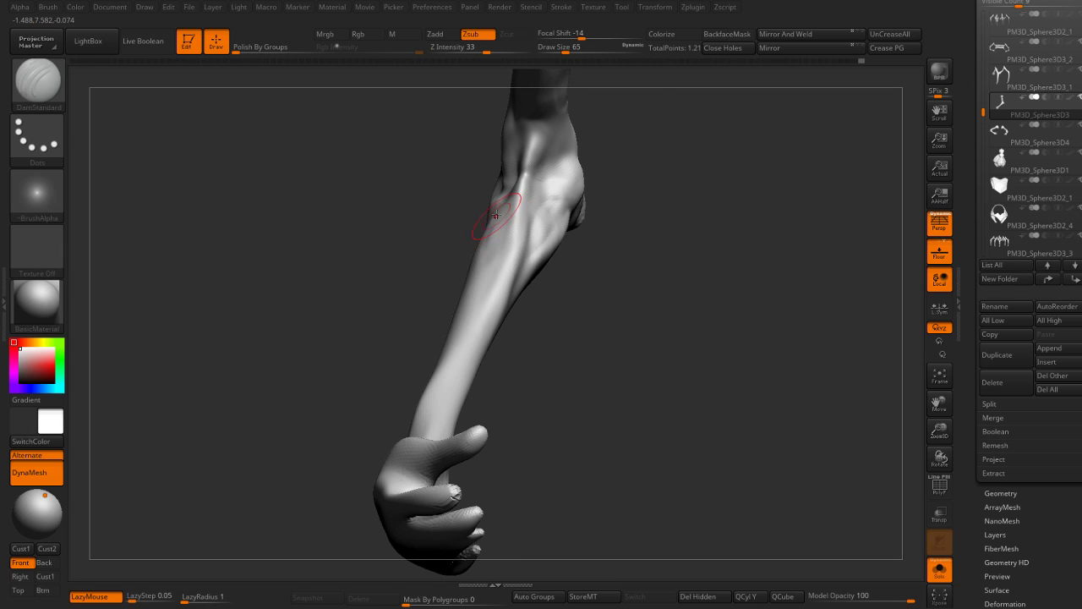
mouse_move(500, 260)
right_down()
mouse_move(580, 218)
mouse_move(585, 181)
mouse_move(494, 259)
mouse_move(554, 239)
mouse_move(581, 273)
mouse_move(449, 264)
mouse_move(529, 292)
mouse_move(522, 279)
mouse_move(549, 260)
mouse_move(536, 247)
right_up()
Step: Switch to the Move brush and reduce its size to 44
key(b)
key(m)
key(v)
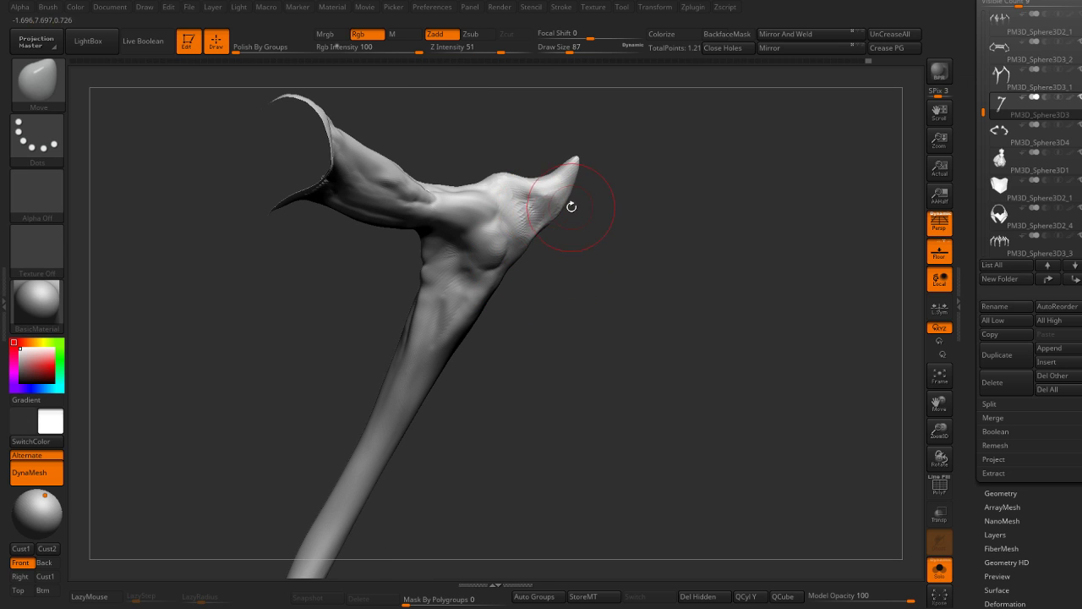
mouse_move(558, 202)
right_down()
mouse_move(609, 212)
mouse_move(573, 253)
right_up()
key(s)
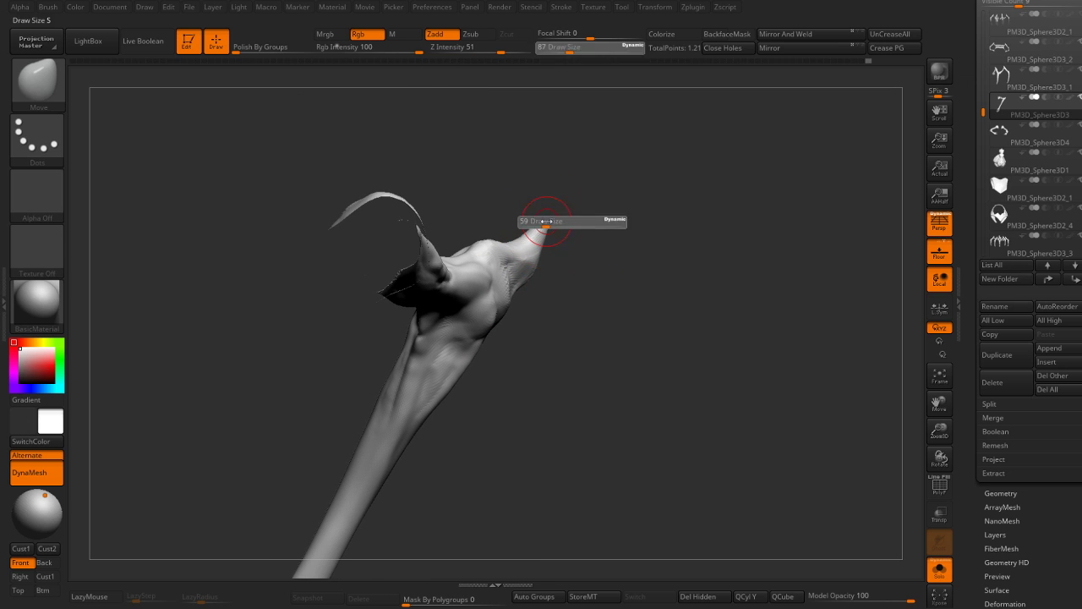
drag(544, 219, 559, 211)
mouse_move(562, 209)
right_down()
mouse_move(590, 225)
mouse_move(577, 231)
right_up()
Step: Switch to DamStandard at size 56 and smooth out the dented surface near the elbow
key(b)
key(d)
key(s)
key(s)
right_drag(508, 295, 565, 325)
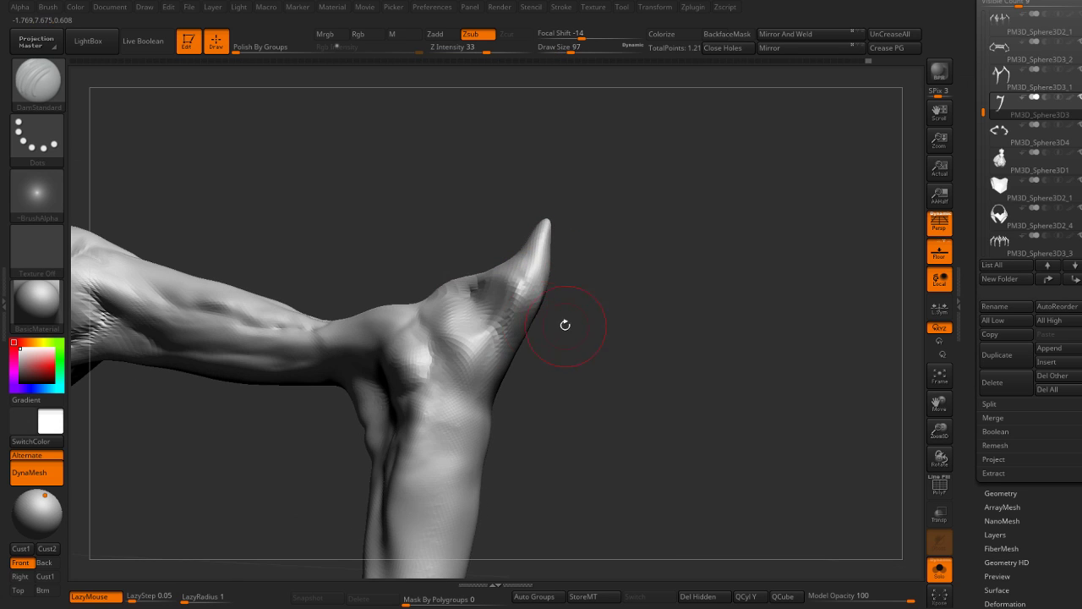
key(s)
drag(565, 325, 504, 304)
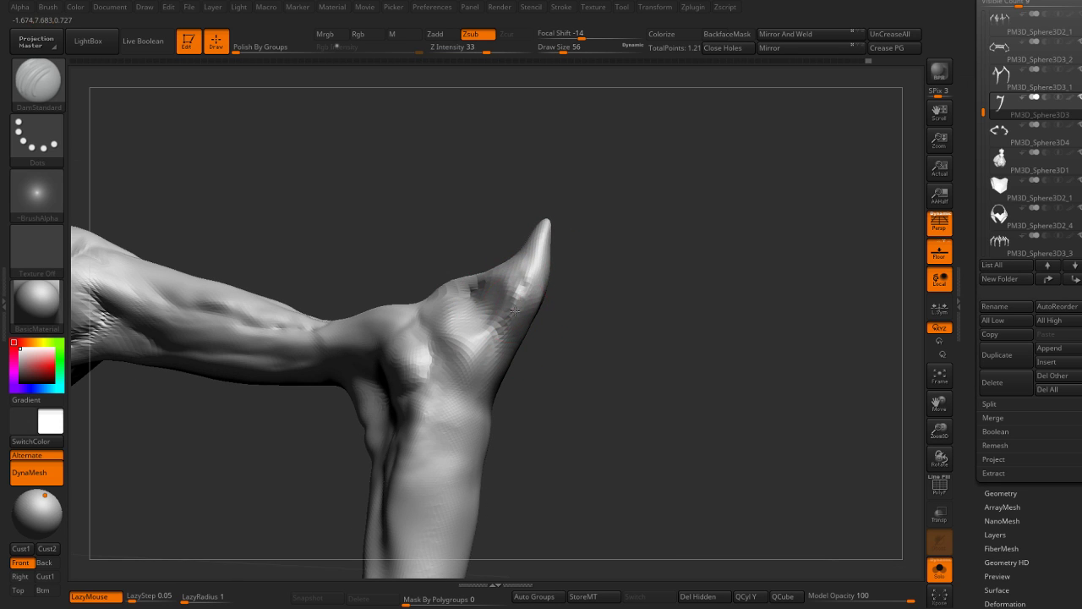
right_drag(520, 337, 519, 285)
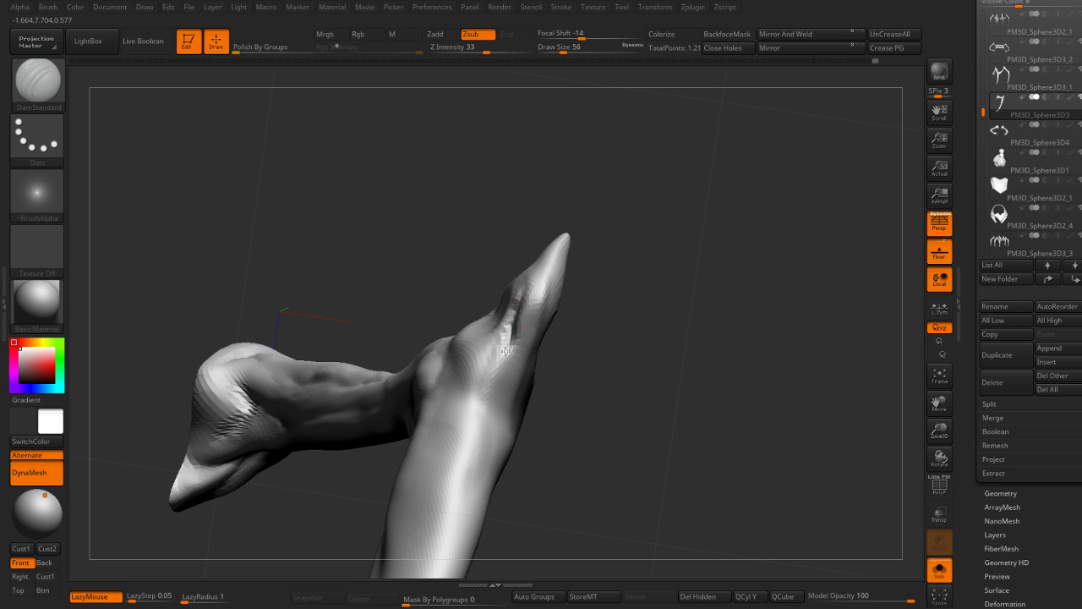
right_drag(506, 351, 575, 309)
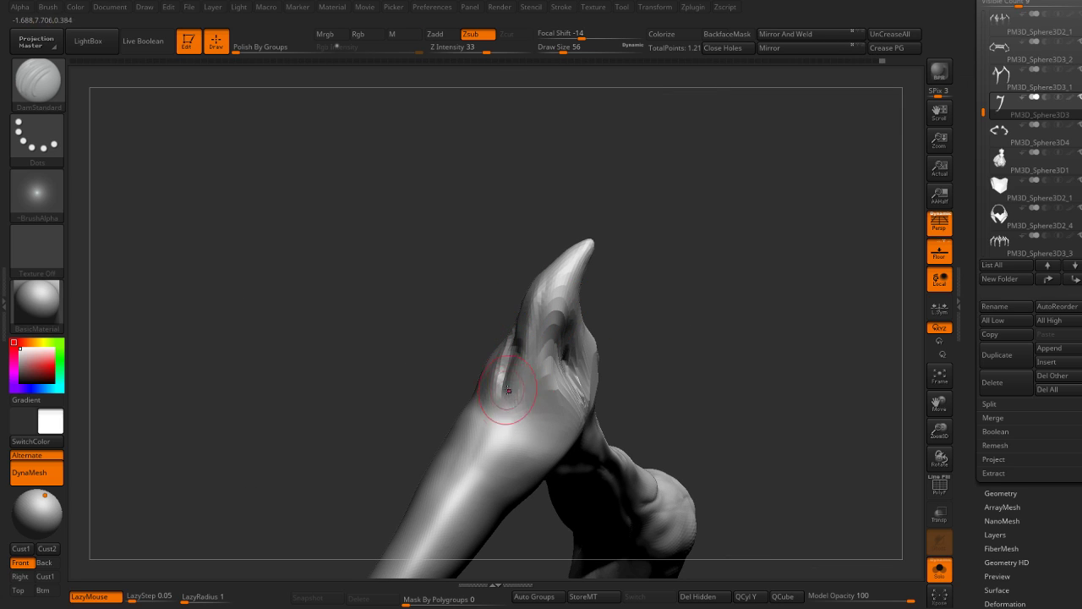
shift+drag(509, 391, 504, 370)
shift+drag(493, 410, 527, 392)
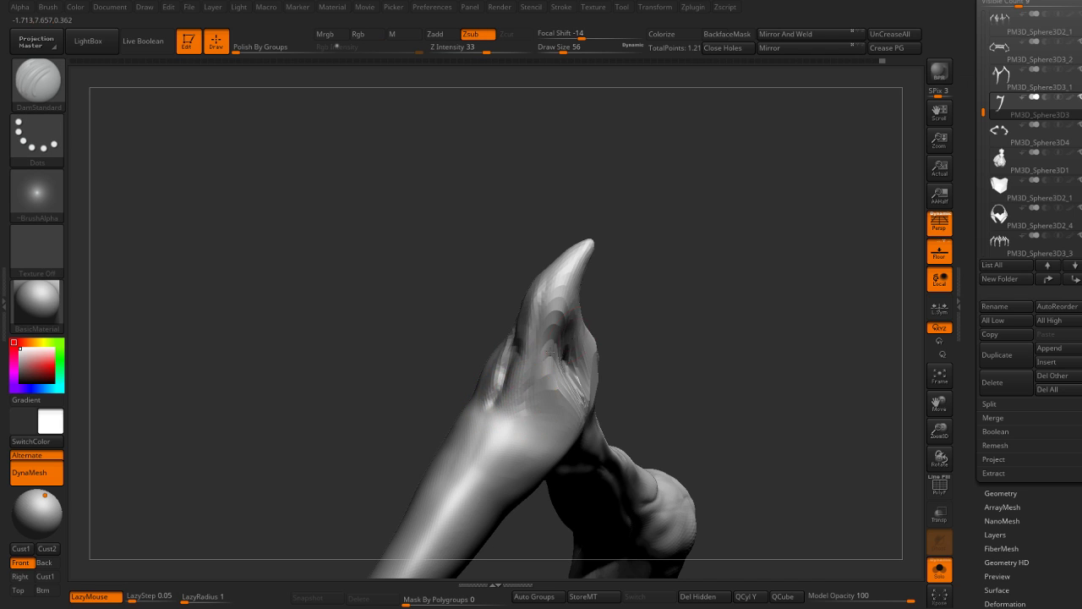
Step: Orbit so the hand points straight up and switch to the Standard brush
mouse_move(524, 372)
right_down()
mouse_move(494, 387)
mouse_move(608, 311)
mouse_move(599, 266)
right_up()
mouse_move(621, 305)
right_down()
mouse_move(647, 245)
mouse_move(570, 203)
right_up()
key(b)
key(s)
key(t)
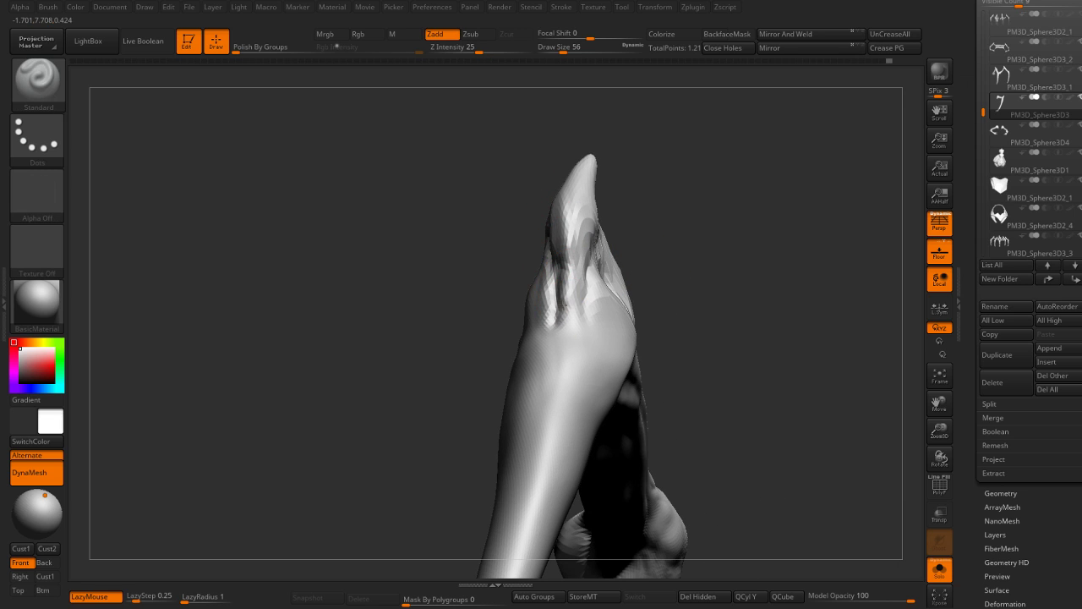
mouse_move(676, 257)
right_down()
mouse_move(677, 290)
mouse_move(677, 251)
mouse_move(629, 225)
mouse_move(628, 242)
mouse_move(596, 210)
mouse_move(645, 239)
mouse_move(587, 196)
right_up()
Step: Switch to the Move brush at size 217 and bring the forearm and hand into view
key(b)
key(m)
key(v)
mouse_move(523, 288)
right_down()
mouse_move(561, 278)
mouse_move(495, 265)
right_up()
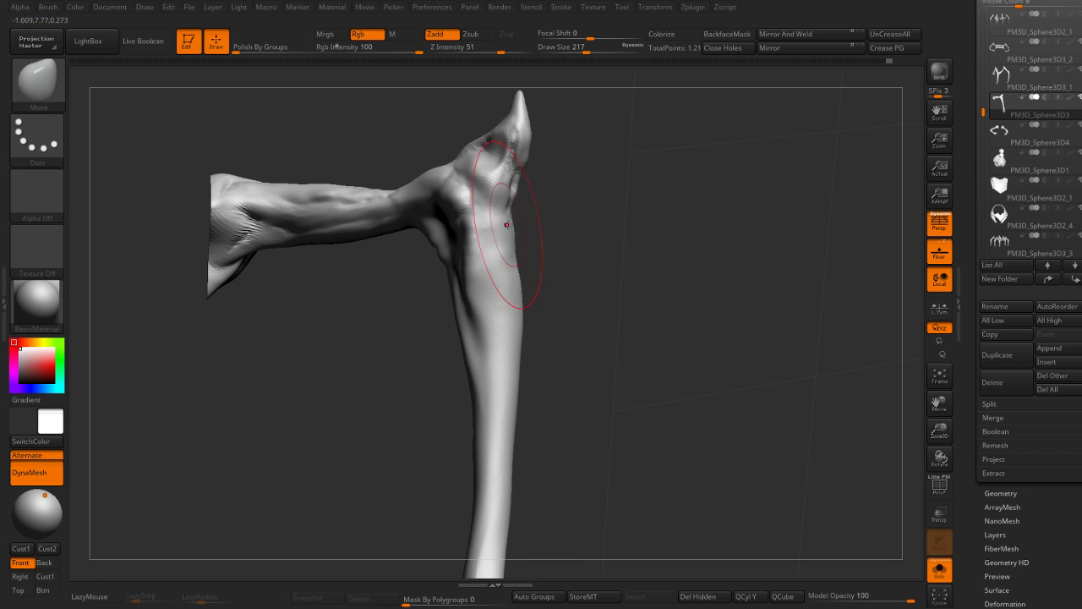
key(bracketright)
key(bracketright)
key(bracketright)
mouse_move(515, 219)
right_down()
mouse_move(550, 242)
mouse_move(519, 249)
right_up()
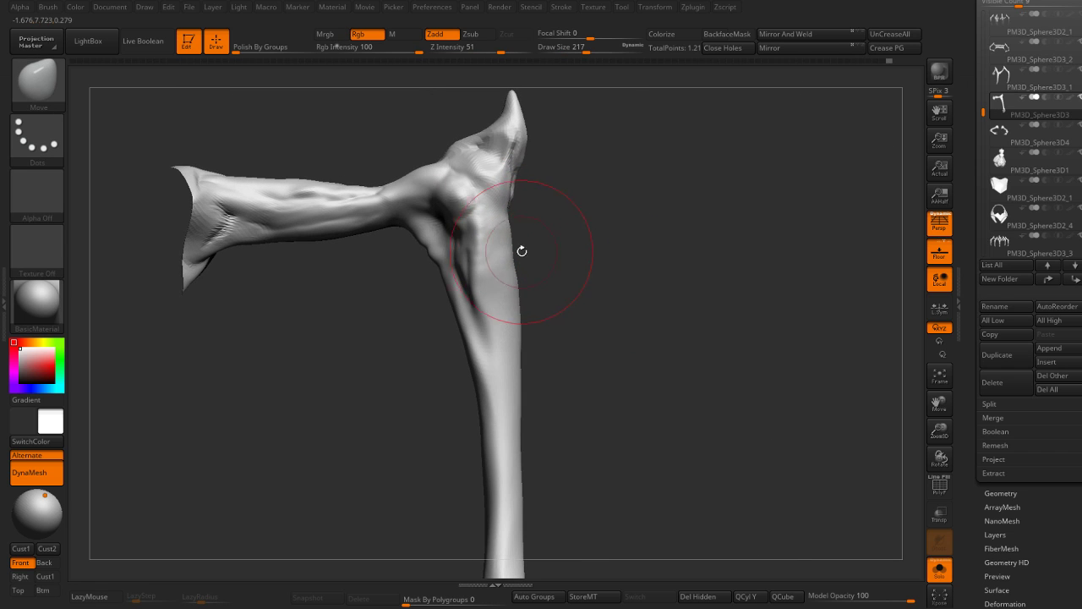
mouse_move(508, 460)
alt+right_down()
mouse_move(551, 263)
mouse_move(638, 249)
mouse_move(699, 264)
mouse_move(670, 234)
alt+right_up()
mouse_move(538, 241)
right_down()
mouse_move(541, 222)
mouse_move(575, 263)
right_up()
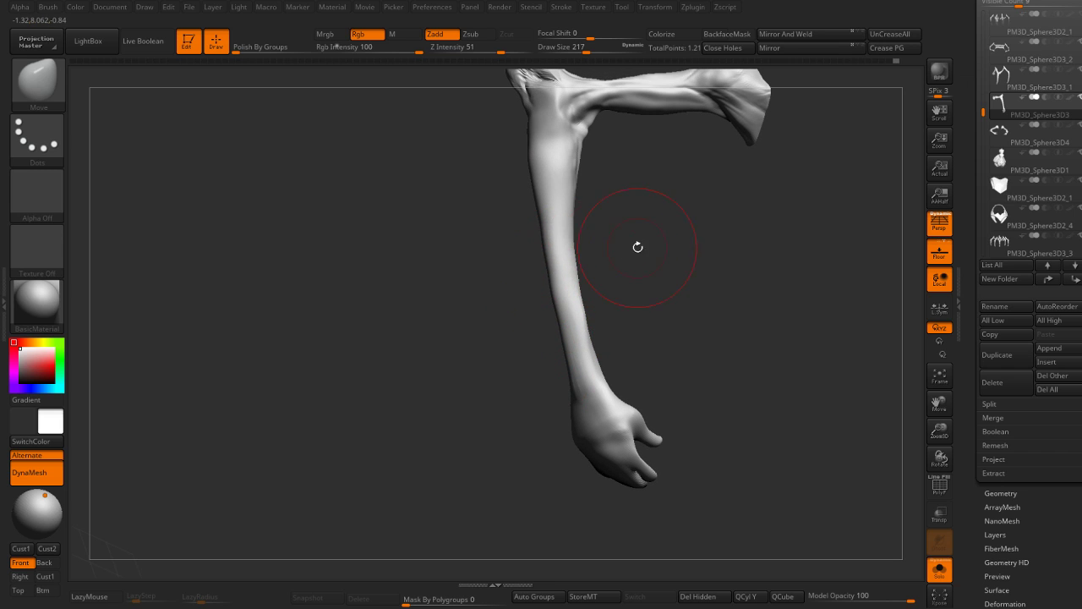
mouse_move(638, 246)
right_down()
mouse_move(563, 266)
mouse_move(542, 242)
right_up()
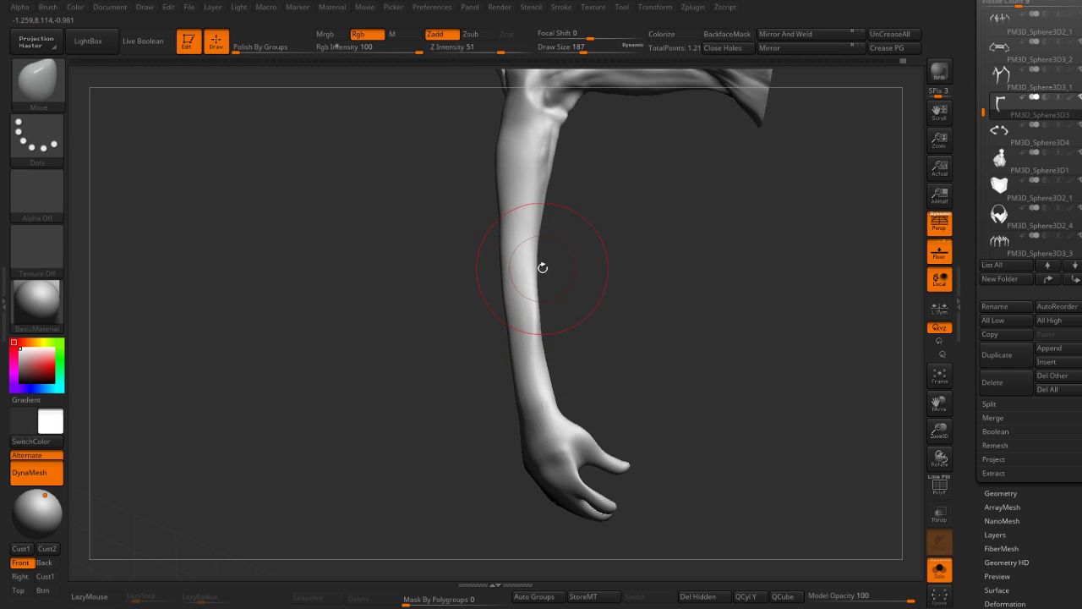
mouse_move(542, 267)
right_down()
mouse_move(524, 261)
mouse_move(570, 251)
mouse_move(558, 299)
mouse_move(580, 222)
right_up()
Step: Briefly pick DamStandard, return to Move, and orbit around the shoulder and hand
key(b)
key(d)
key(s)
key(s)
key(b)
key(m)
key(v)
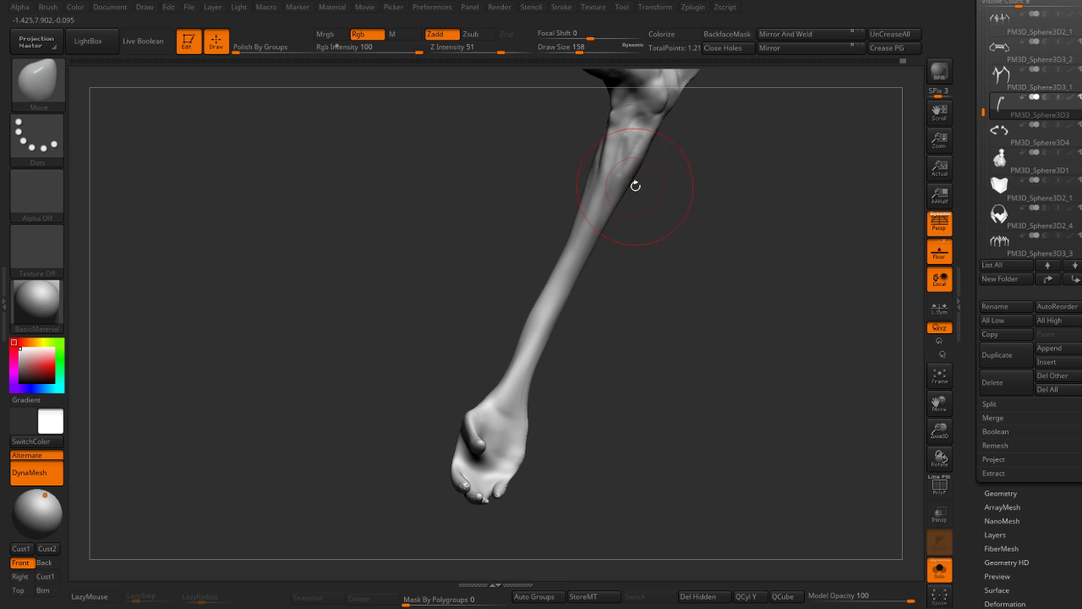
mouse_move(633, 184)
right_down()
mouse_move(646, 174)
mouse_move(669, 188)
mouse_move(571, 244)
right_up()
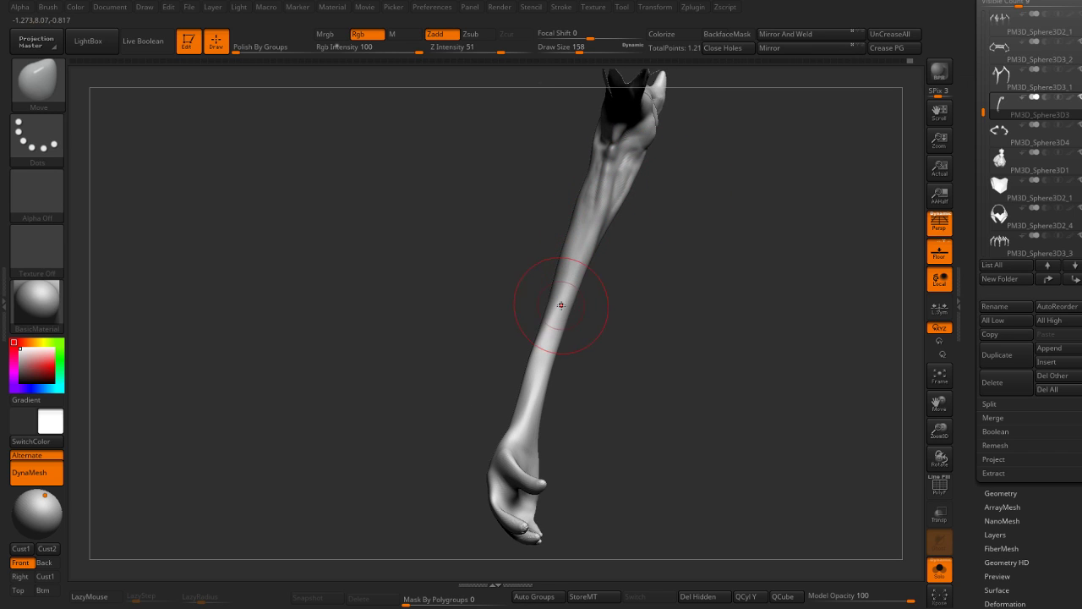
right_drag(560, 304, 584, 296)
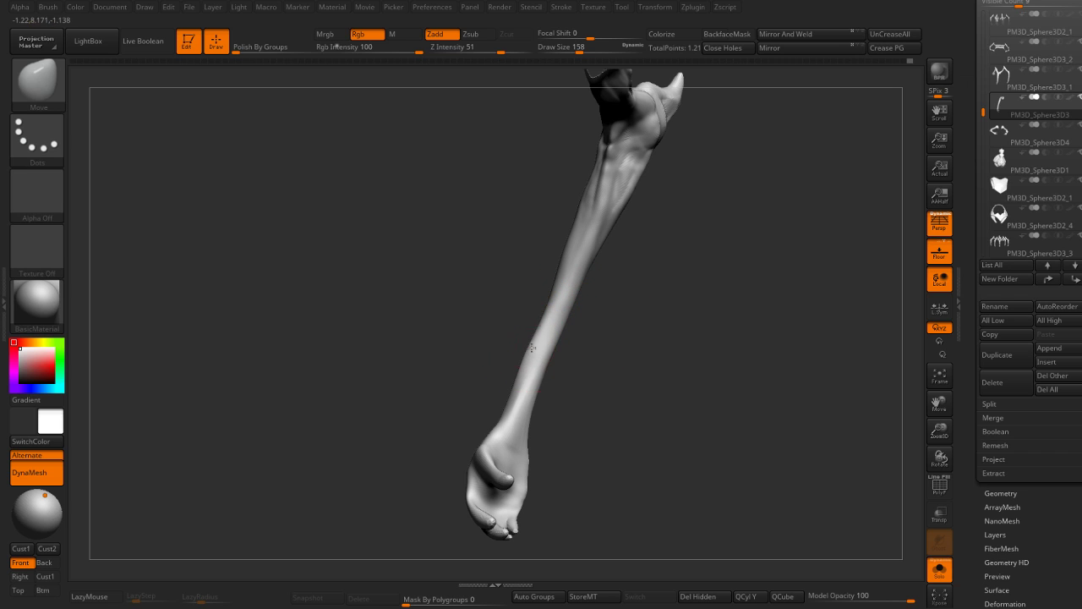
right_drag(515, 375, 494, 393)
drag(500, 408, 519, 347)
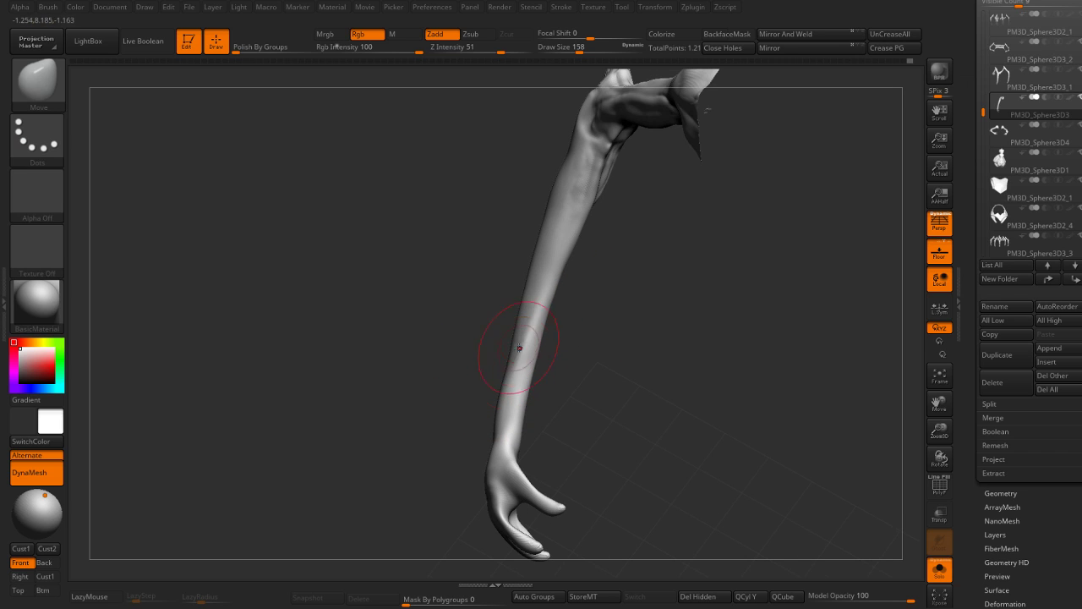
drag(528, 293, 550, 288)
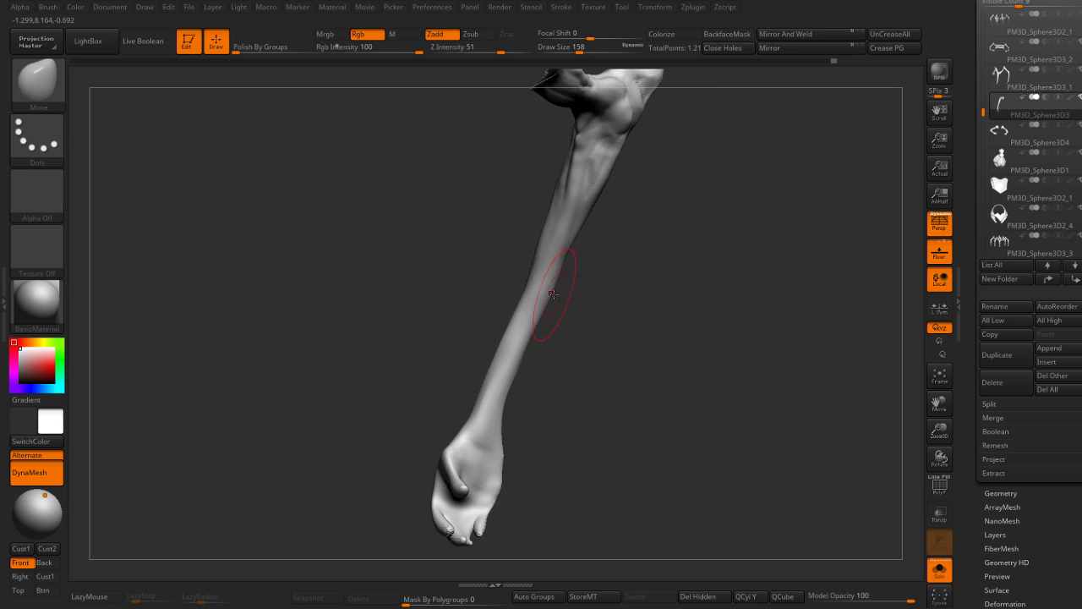
drag(571, 243, 596, 230)
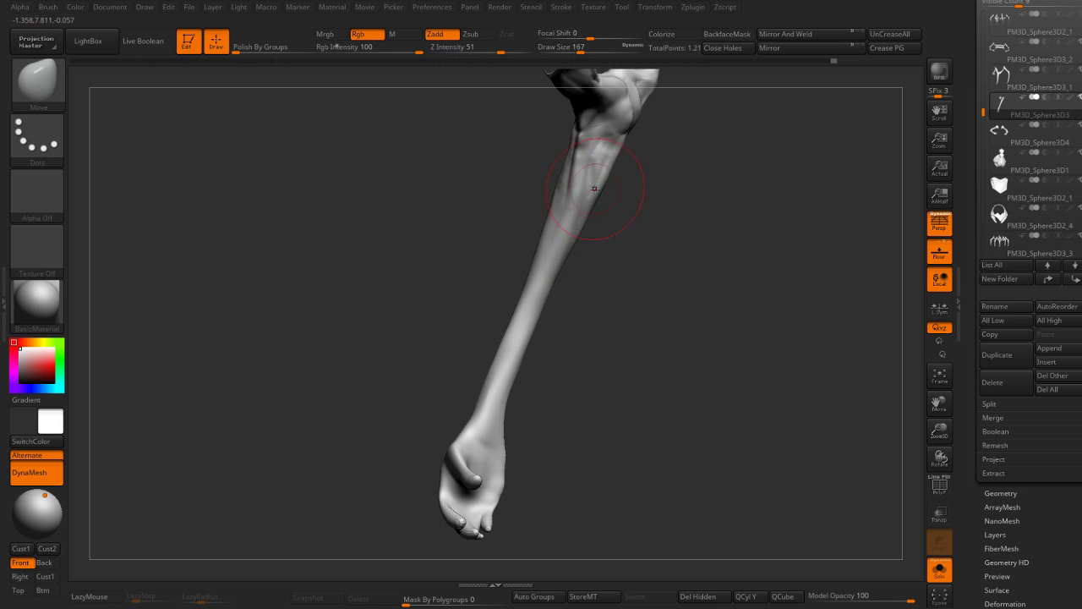
drag(606, 277, 584, 262)
Step: Switch to the Inflat brush, reduce its size to 177, and rotate to view the wrist
key(F1)
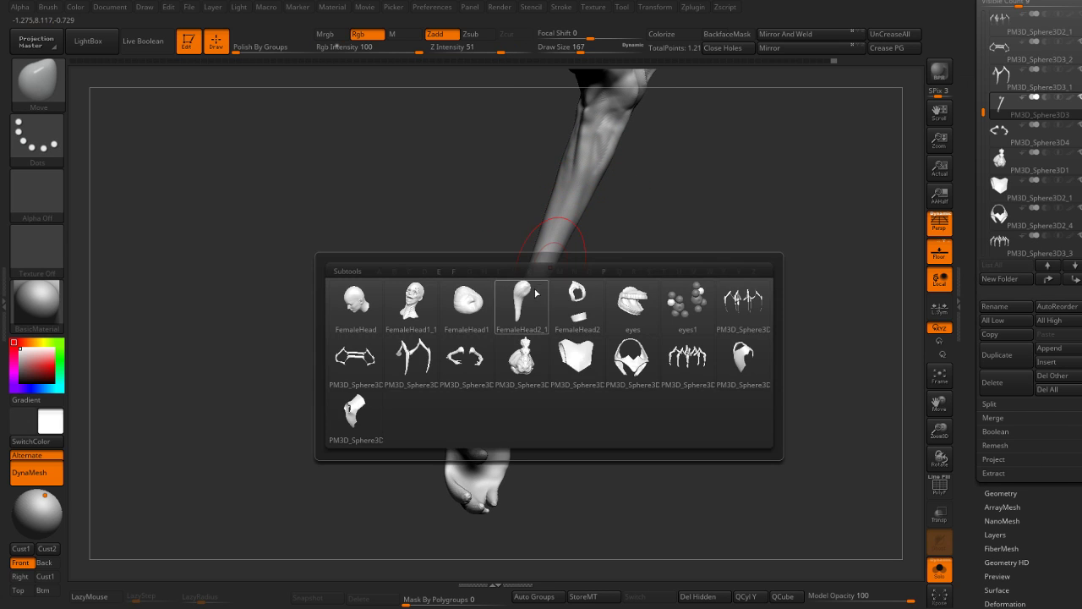
key(b)
key(n)
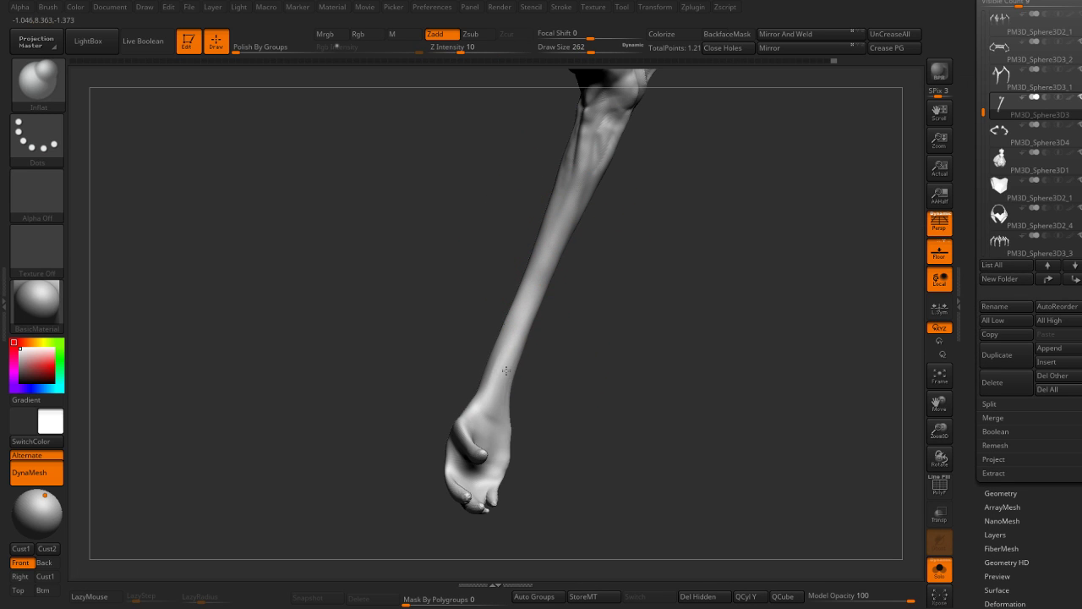
mouse_move(542, 364)
mouse_down()
mouse_move(575, 358)
mouse_move(563, 317)
mouse_up()
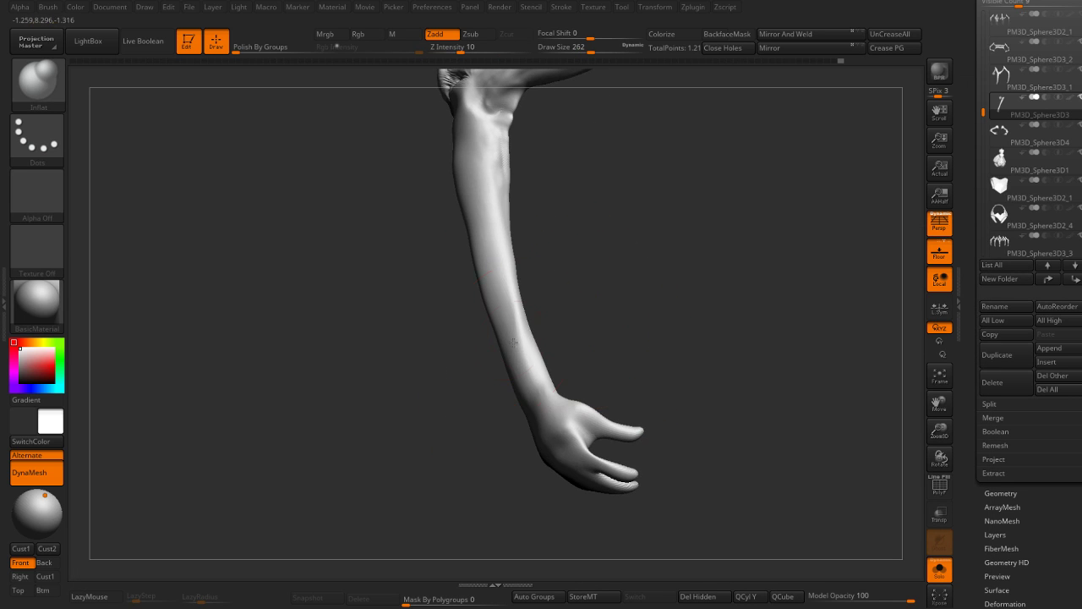
mouse_move(565, 401)
mouse_down()
mouse_move(507, 373)
mouse_move(516, 367)
mouse_move(488, 370)
mouse_move(484, 396)
mouse_up()
key(s)
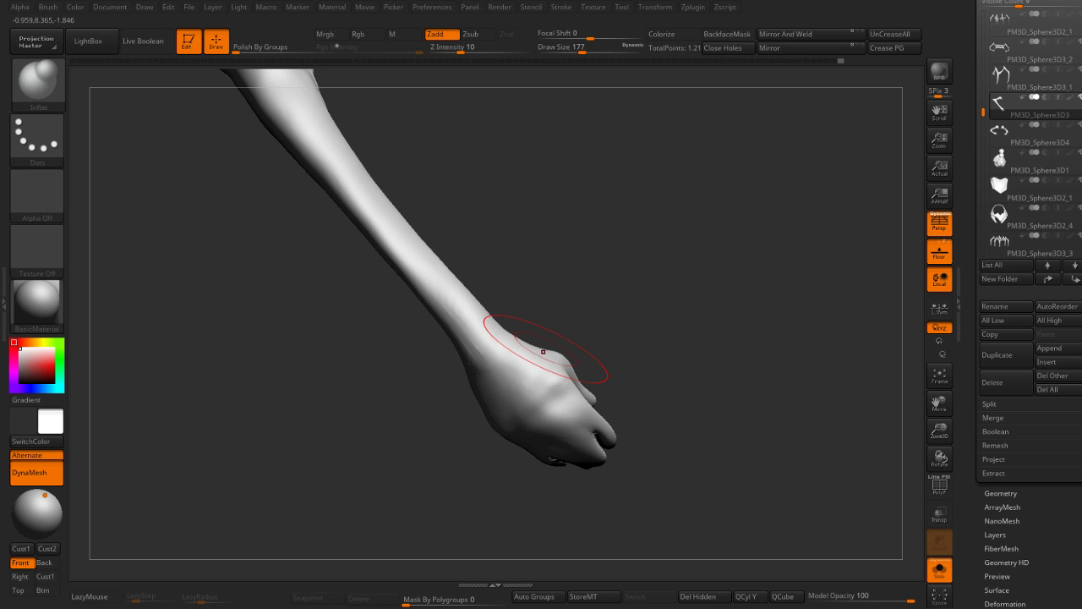
mouse_move(659, 316)
mouse_down()
mouse_move(629, 237)
mouse_move(609, 223)
mouse_up()
Step: Switch to DamStandard, turn off Solo, and view the whole creature from a lower front angle
key(b)
key(d)
key(s)
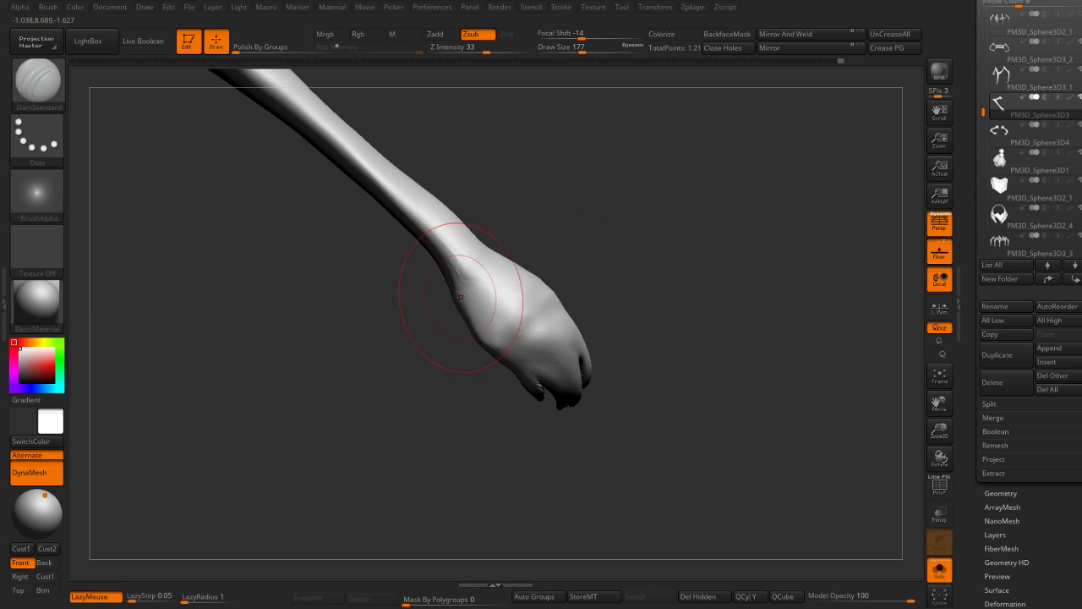
drag(483, 285, 735, 278)
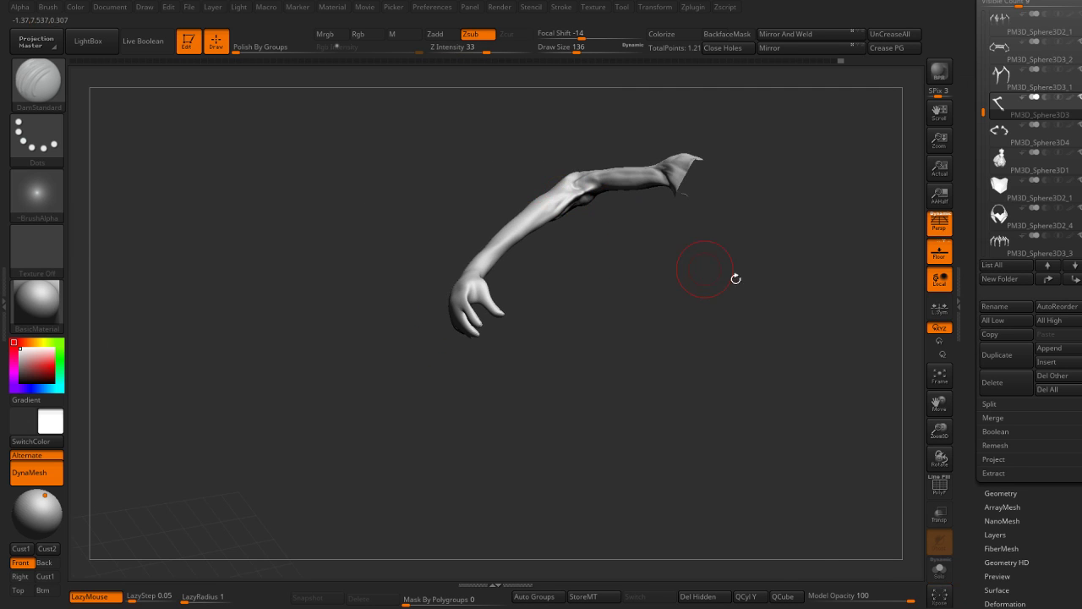
click(939, 571)
drag(810, 279, 803, 321)
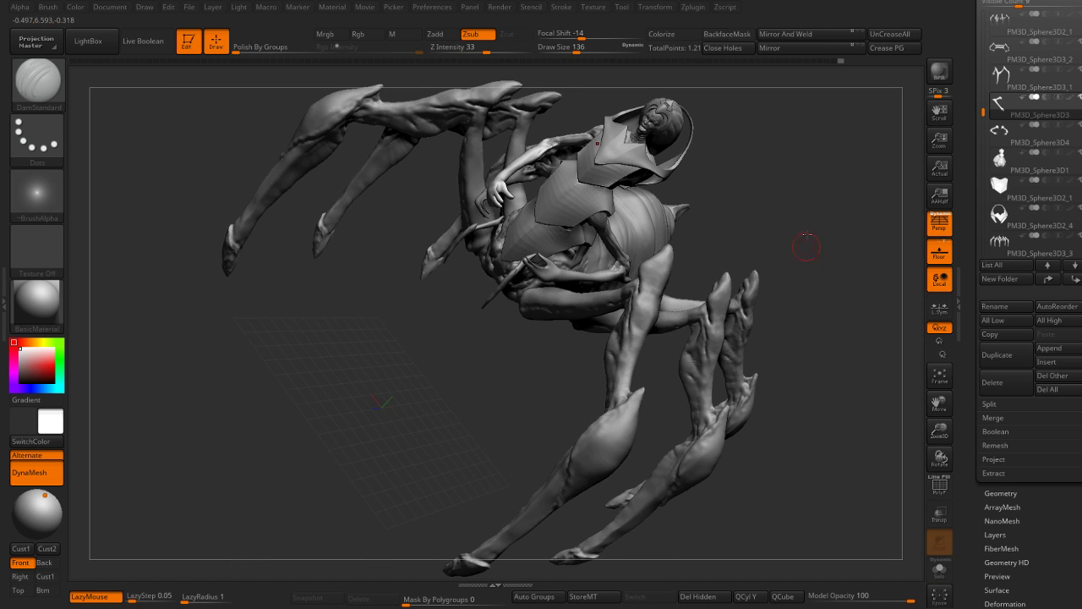
mouse_move(807, 247)
mouse_down()
mouse_move(793, 181)
mouse_move(732, 174)
mouse_move(717, 232)
mouse_move(730, 212)
mouse_move(717, 182)
mouse_move(693, 187)
mouse_move(691, 177)
mouse_up()
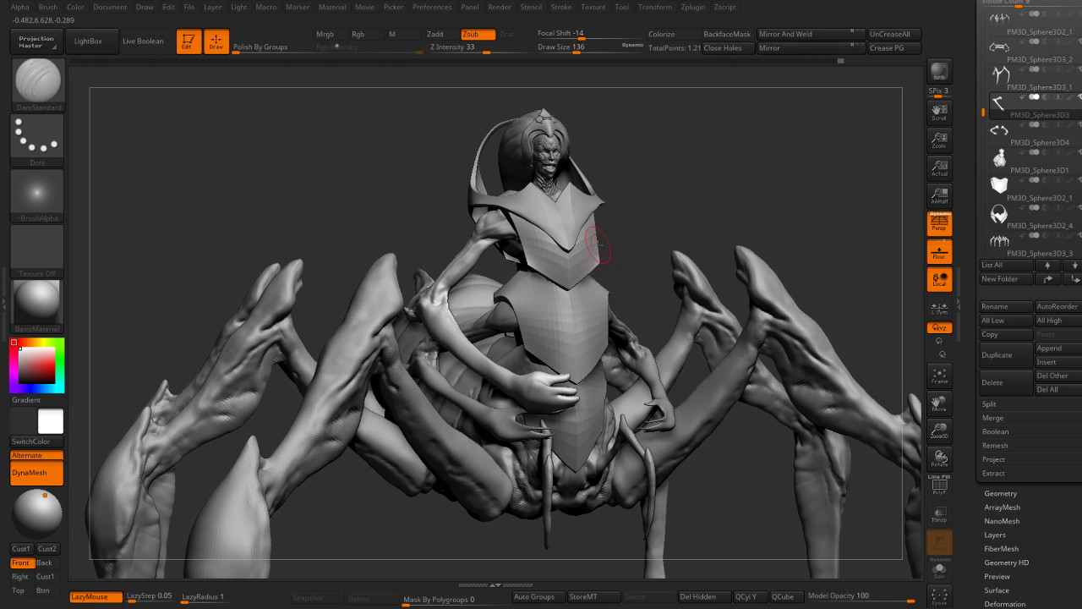
mouse_move(726, 137)
mouse_down()
mouse_move(691, 198)
mouse_move(691, 234)
mouse_move(706, 176)
mouse_move(662, 178)
mouse_move(570, 227)
mouse_up()
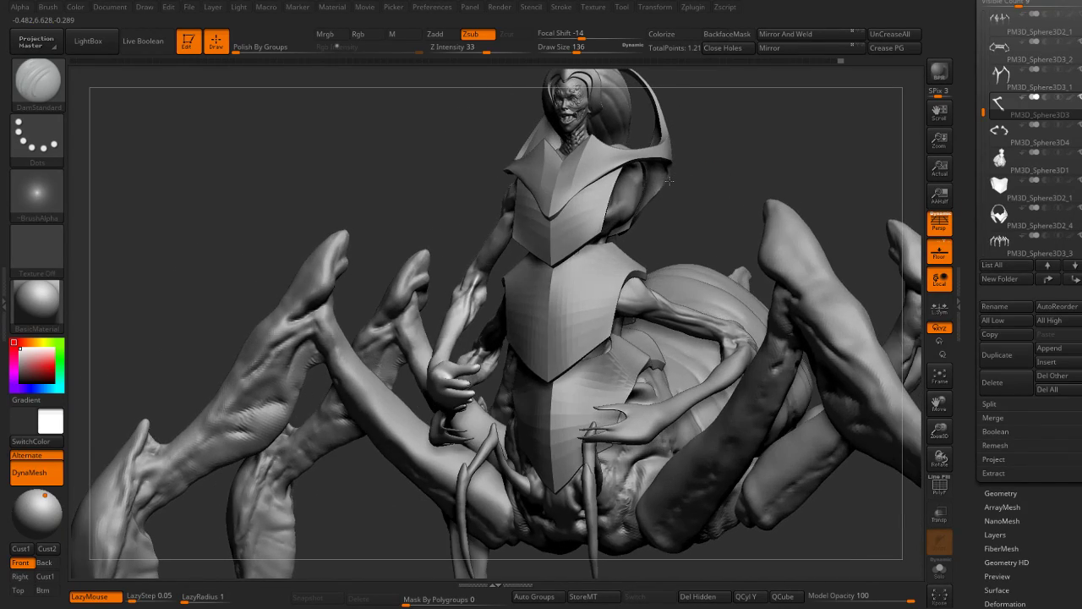
alt+drag(446, 223, 457, 285)
Step: Switch to Move at size 158, orbit around the forearm, then solo and frame the arm
key(b)
key(m)
key(v)
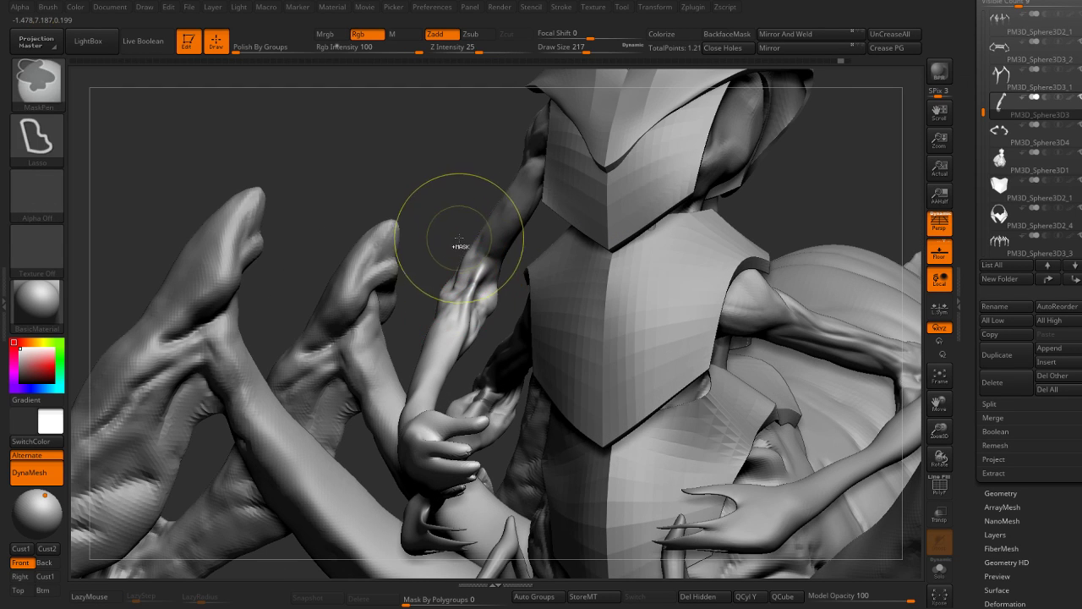
mouse_move(446, 242)
mouse_down()
mouse_move(442, 234)
mouse_move(455, 268)
mouse_move(465, 255)
mouse_up()
key(s)
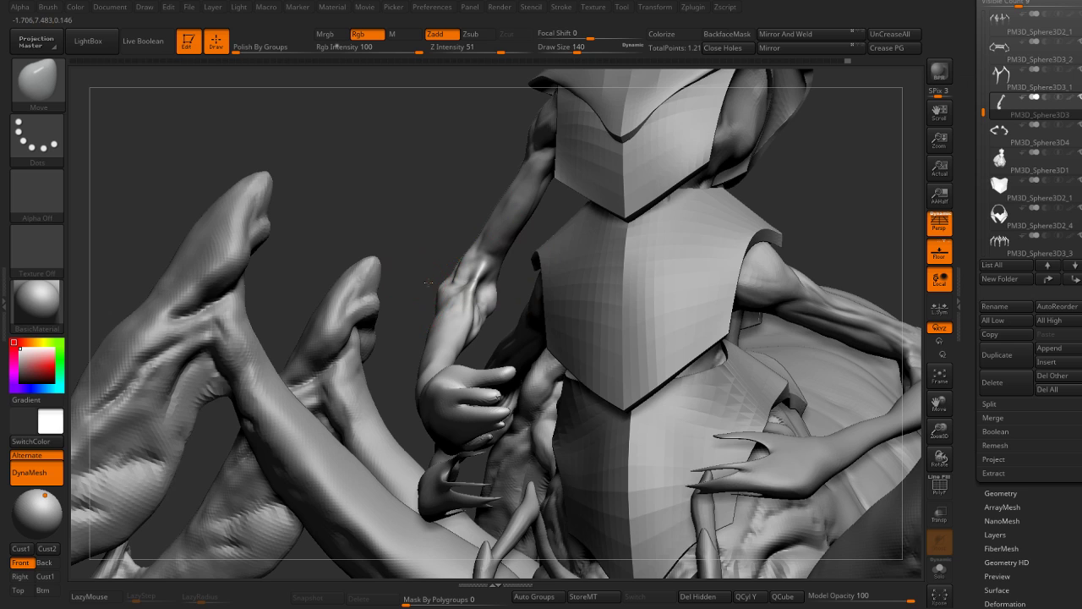
mouse_move(429, 283)
mouse_down()
mouse_move(466, 272)
mouse_move(479, 236)
mouse_up()
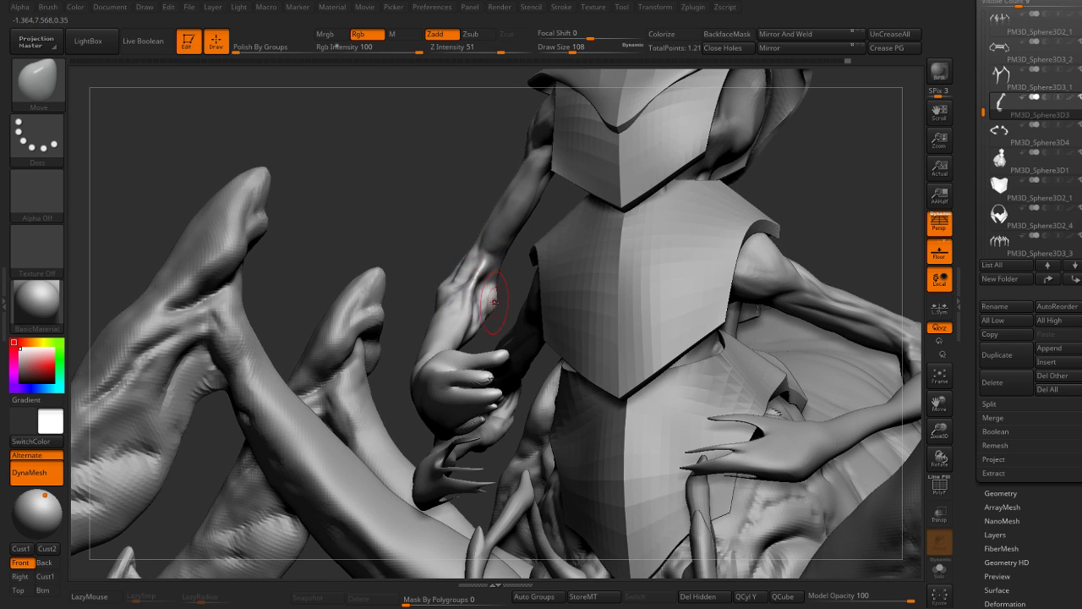
mouse_move(422, 283)
mouse_down()
mouse_move(438, 301)
mouse_move(479, 311)
mouse_up()
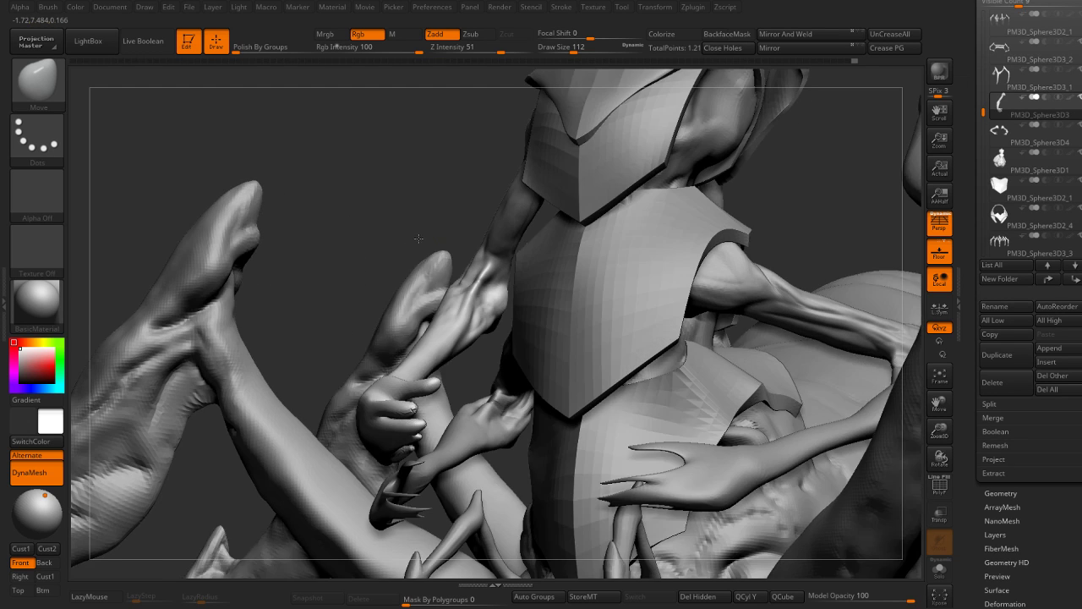
drag(451, 242, 444, 343)
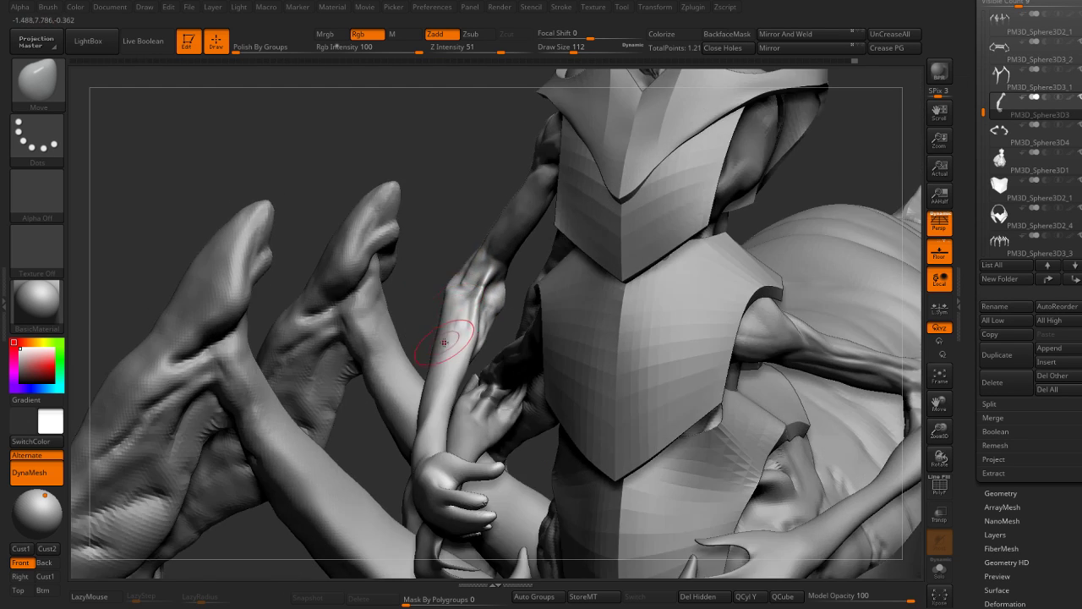
key(shift+alt+s)
mouse_move(540, 344)
mouse_down()
mouse_move(596, 338)
mouse_move(567, 242)
mouse_move(493, 309)
mouse_move(412, 290)
mouse_move(491, 365)
mouse_up()
key(f)
Step: Pick Inflat, rotate the arm, then switch to DamStandard and turn the arm into a side view
key(b)
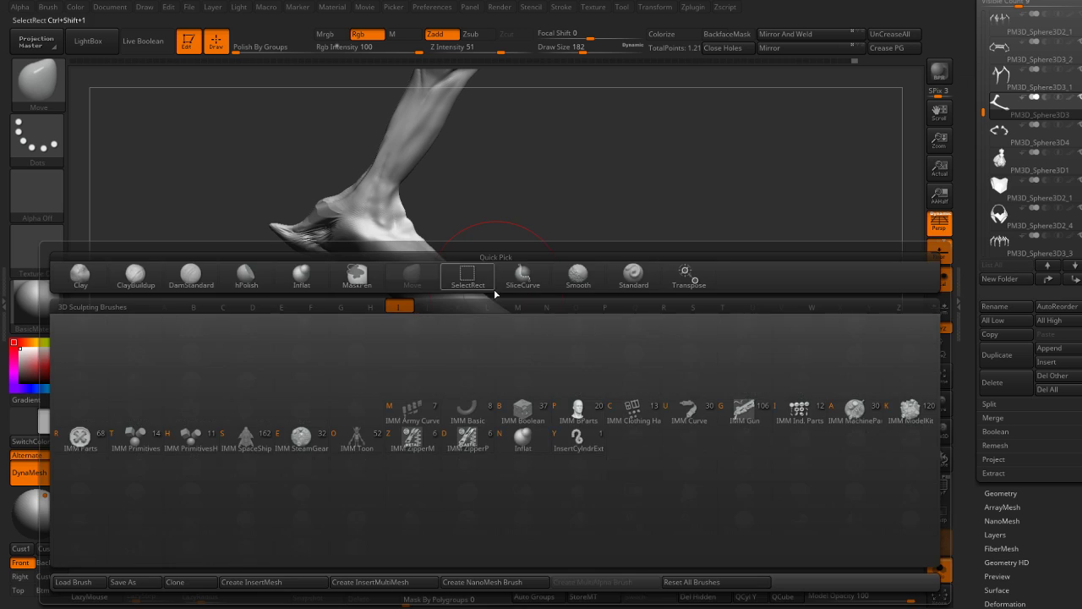
key(i)
key(n)
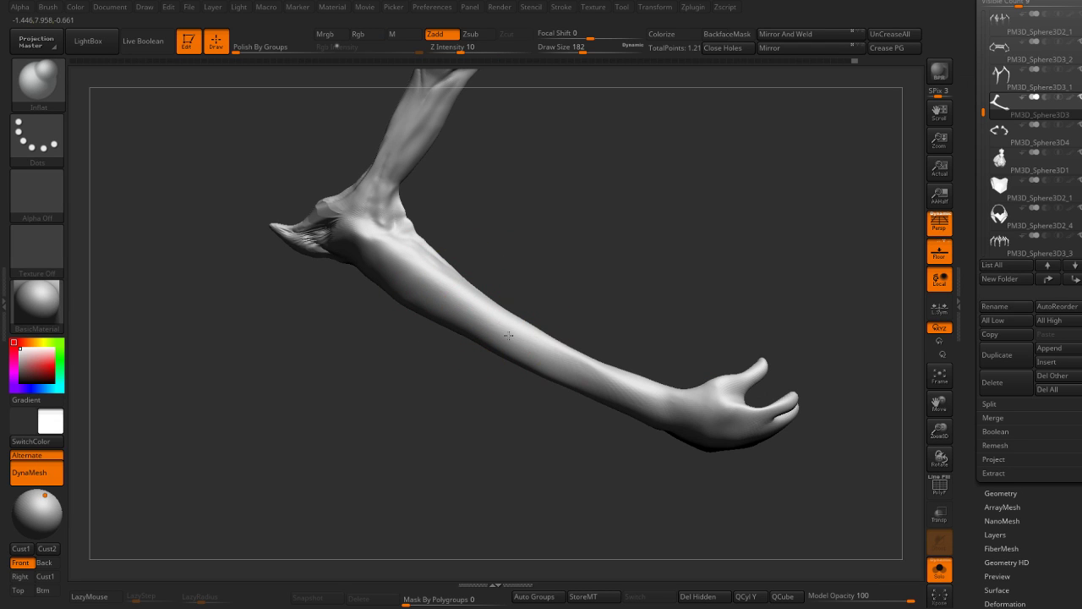
mouse_move(674, 327)
mouse_down()
mouse_move(537, 245)
mouse_move(314, 229)
mouse_move(423, 230)
mouse_move(328, 228)
mouse_up()
key(b)
key(d)
key(s)
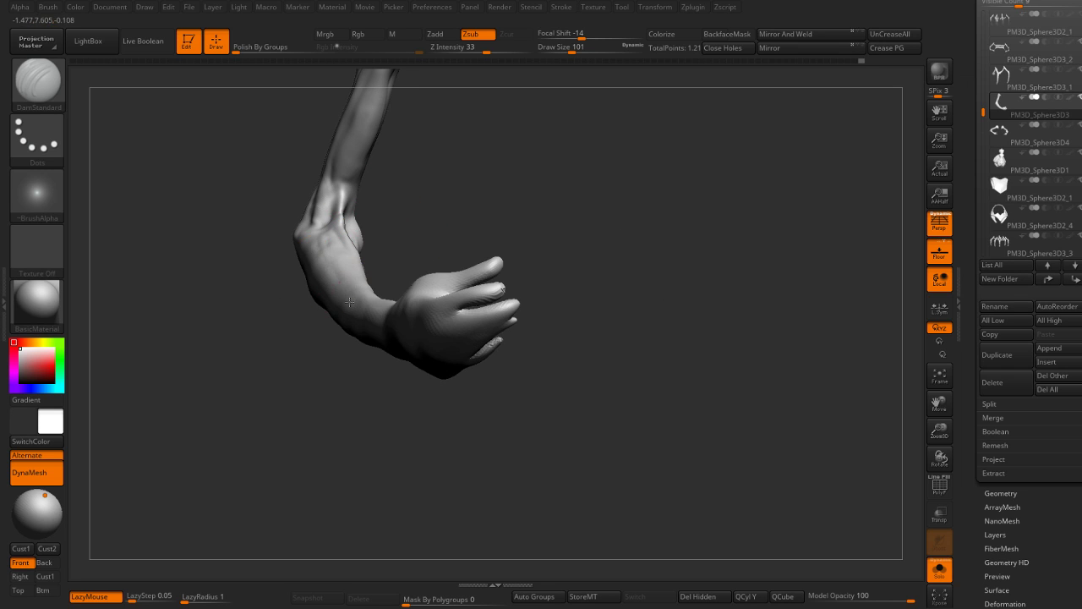
mouse_move(365, 313)
mouse_down()
mouse_move(287, 290)
mouse_move(254, 315)
mouse_move(202, 321)
mouse_move(262, 279)
mouse_move(296, 234)
mouse_move(363, 246)
mouse_move(268, 370)
mouse_move(307, 251)
mouse_move(290, 276)
mouse_move(328, 282)
mouse_move(263, 279)
mouse_up()
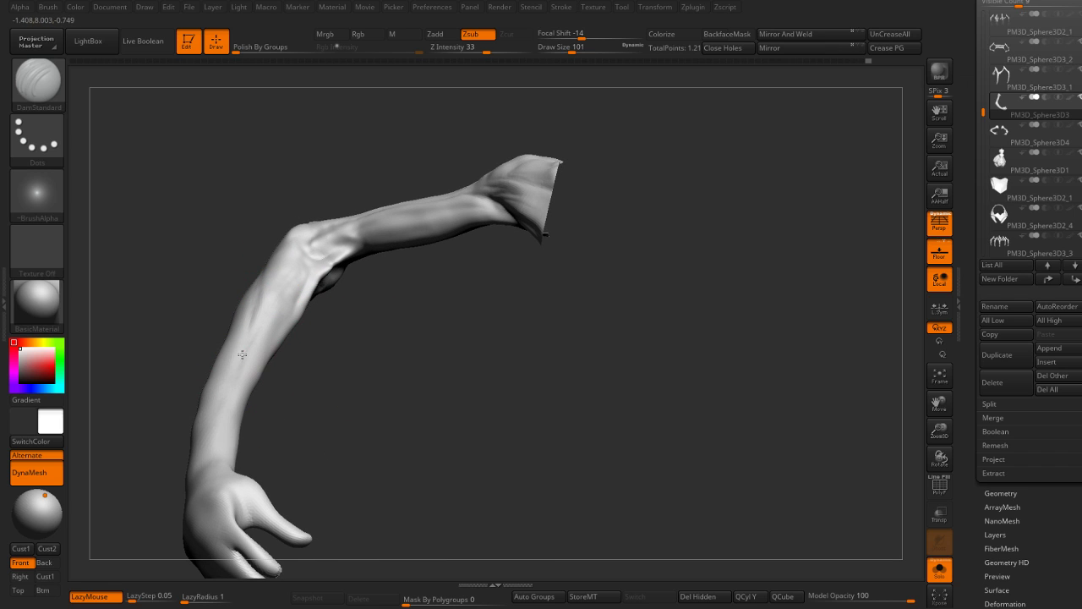
mouse_move(313, 392)
mouse_down()
mouse_move(301, 248)
mouse_move(345, 318)
mouse_up()
key(b)
key(c)
key(b)
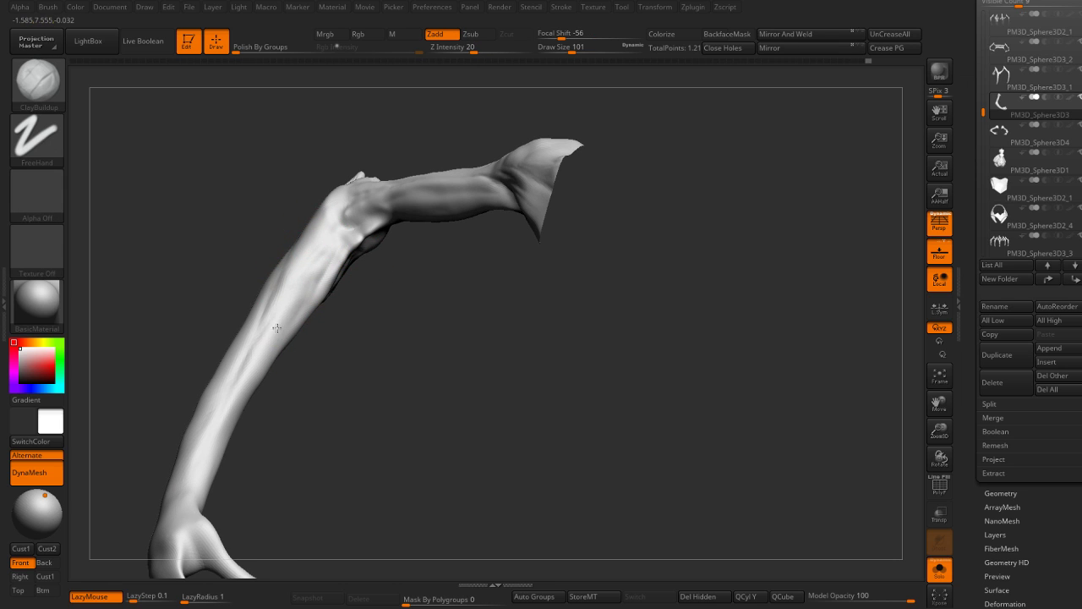
Step: Orbit the isolated arm into a horizontal view and switch to the DamStandard brush
drag(276, 327, 291, 310)
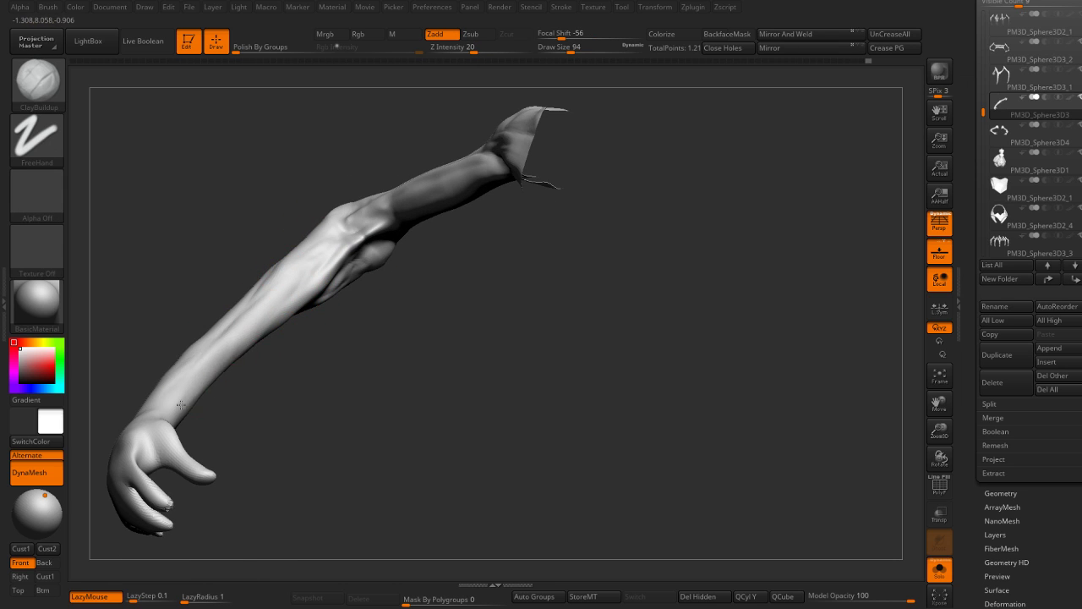
mouse_move(181, 406)
mouse_down()
mouse_move(363, 331)
mouse_move(259, 283)
mouse_move(338, 355)
mouse_move(367, 330)
mouse_move(252, 294)
mouse_up()
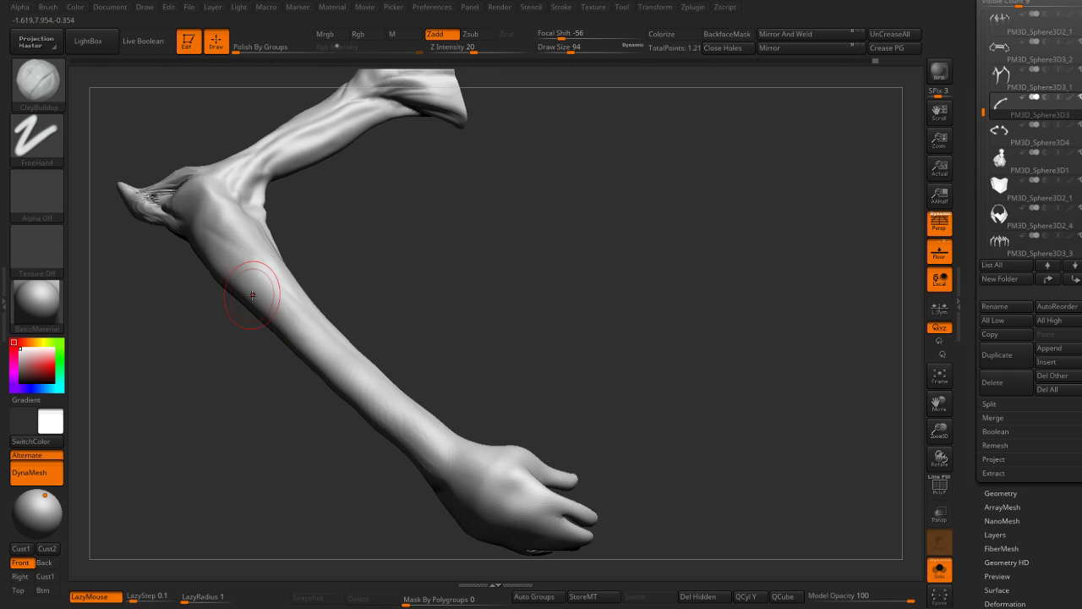
drag(208, 338, 242, 314)
key(b)
key(d)
key(s)
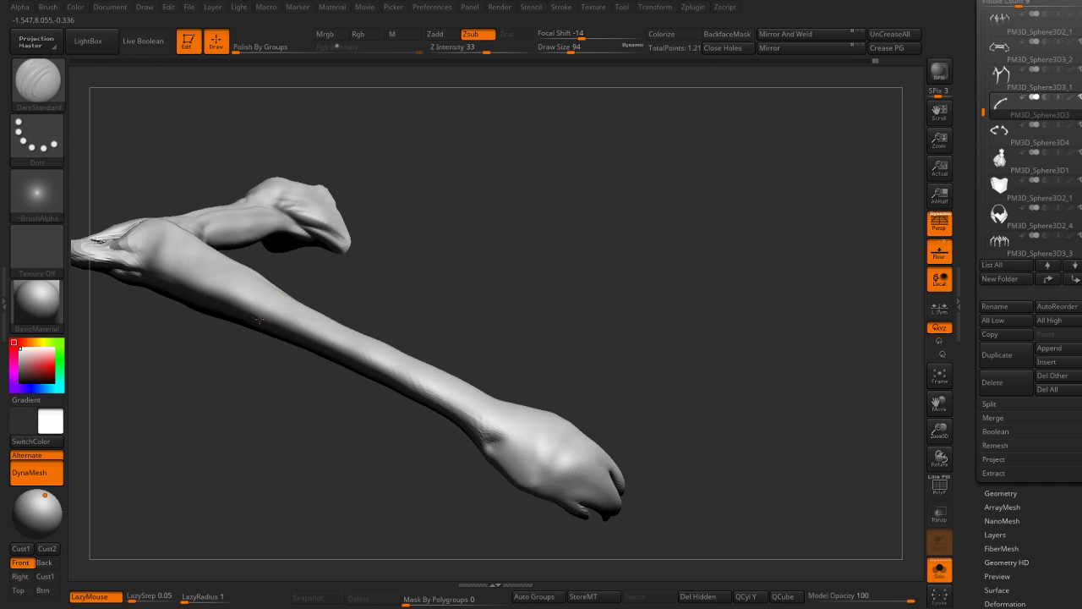
Step: Zoom toward the elbow and Shift-smooth the forearm surface from two angles
mouse_move(353, 341)
mouse_down()
mouse_move(372, 311)
mouse_move(307, 386)
mouse_move(380, 346)
mouse_move(394, 259)
mouse_move(495, 241)
mouse_move(499, 192)
mouse_up()
mouse_move(401, 272)
mouse_down()
mouse_move(510, 259)
mouse_move(445, 199)
mouse_up()
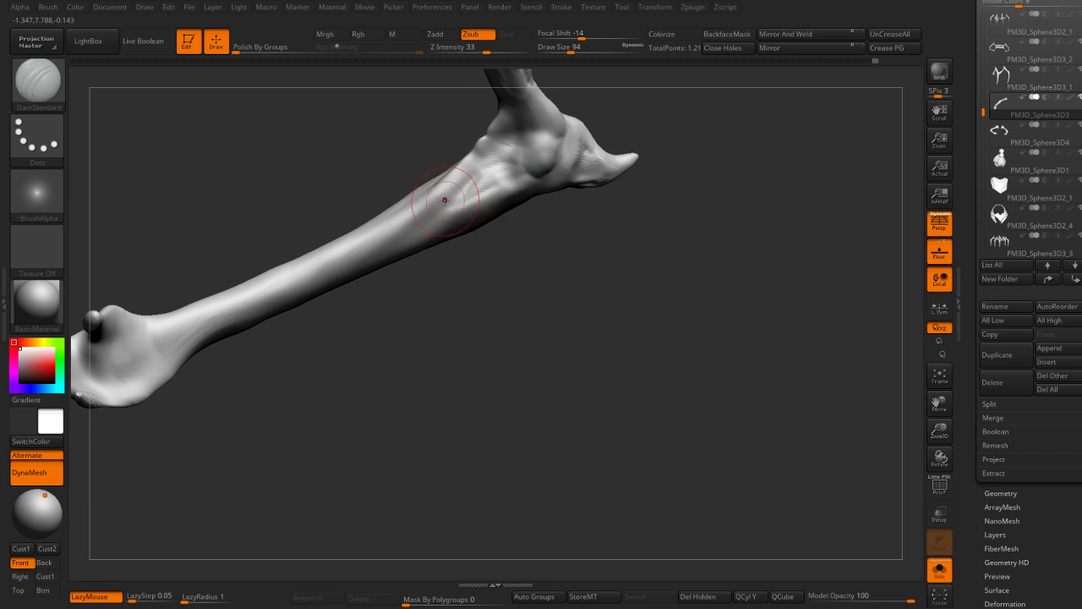
mouse_move(348, 252)
mouse_down()
mouse_move(513, 247)
mouse_move(541, 195)
mouse_move(595, 176)
mouse_up()
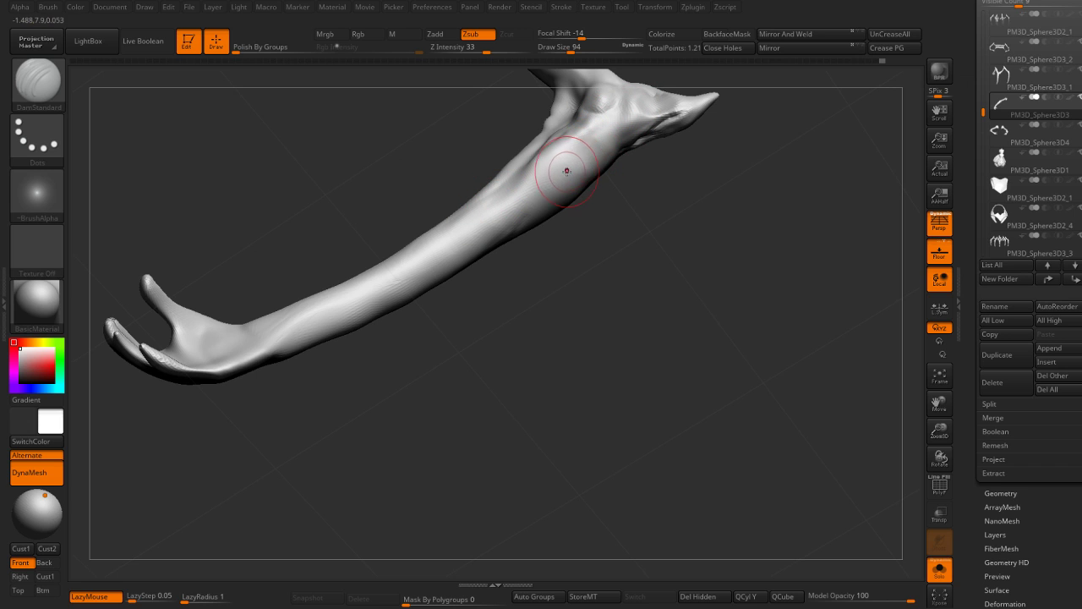
shift+drag(527, 175, 497, 226)
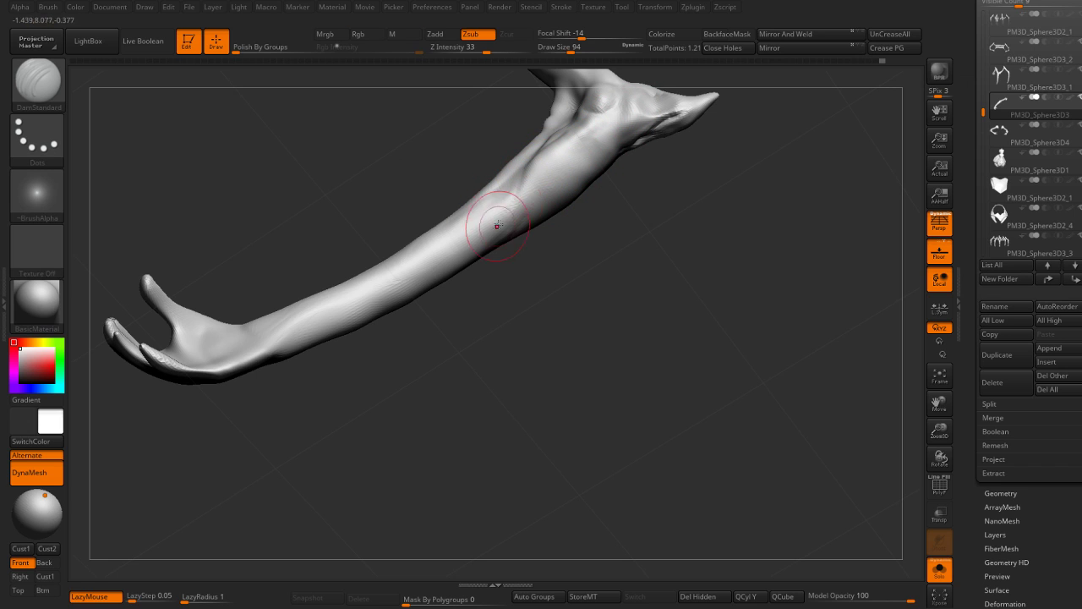
mouse_move(511, 208)
right_down()
mouse_move(508, 229)
mouse_move(570, 241)
right_up()
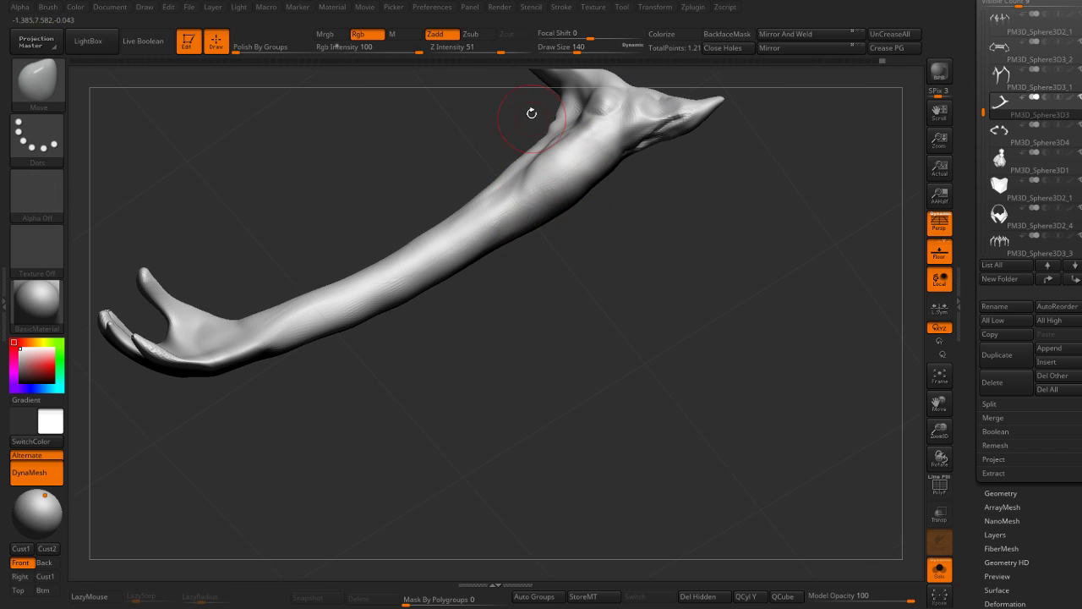
Step: Set Z Intensity to 39 and use DamStandard at a smaller Draw Size of 97
drag(506, 49, 493, 51)
mouse_move(460, 306)
right_down()
mouse_move(519, 327)
mouse_move(587, 212)
mouse_move(599, 148)
right_up()
key(b)
key(d)
key(s)
key(s)
mouse_move(562, 228)
right_down()
mouse_move(594, 234)
mouse_move(561, 223)
right_up()
click(565, 234)
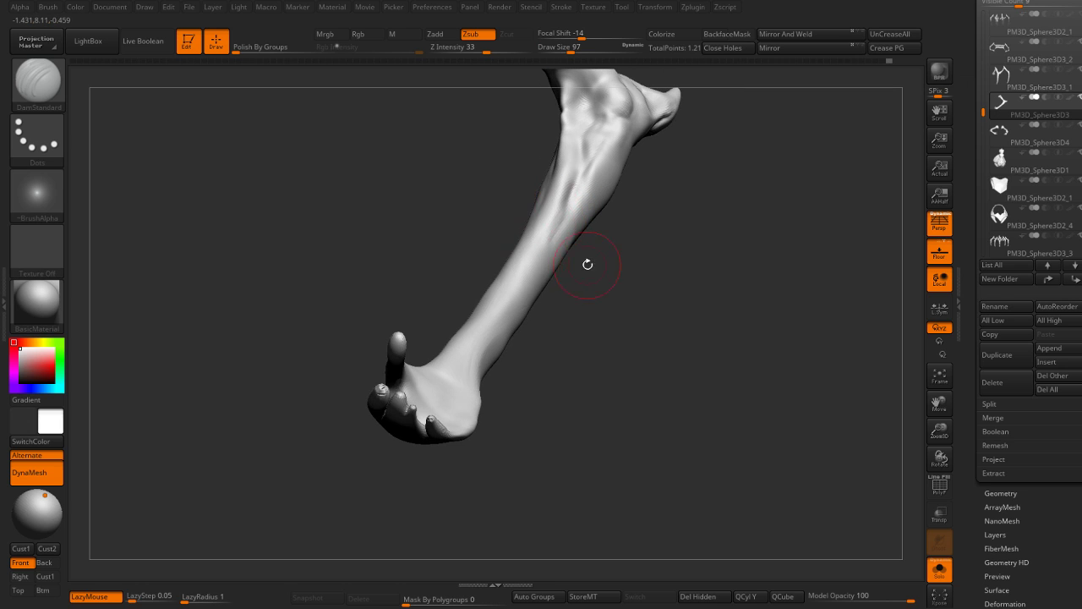
mouse_move(588, 265)
right_down()
mouse_move(686, 259)
mouse_move(713, 215)
mouse_move(595, 220)
mouse_move(540, 243)
mouse_move(511, 281)
mouse_move(655, 268)
mouse_move(543, 314)
mouse_move(464, 316)
mouse_move(391, 287)
mouse_move(503, 331)
right_up()
Step: Switch to the Move brush with Draw Size reduced to 158
key(b)
key(m)
key(v)
key(bracketleft)
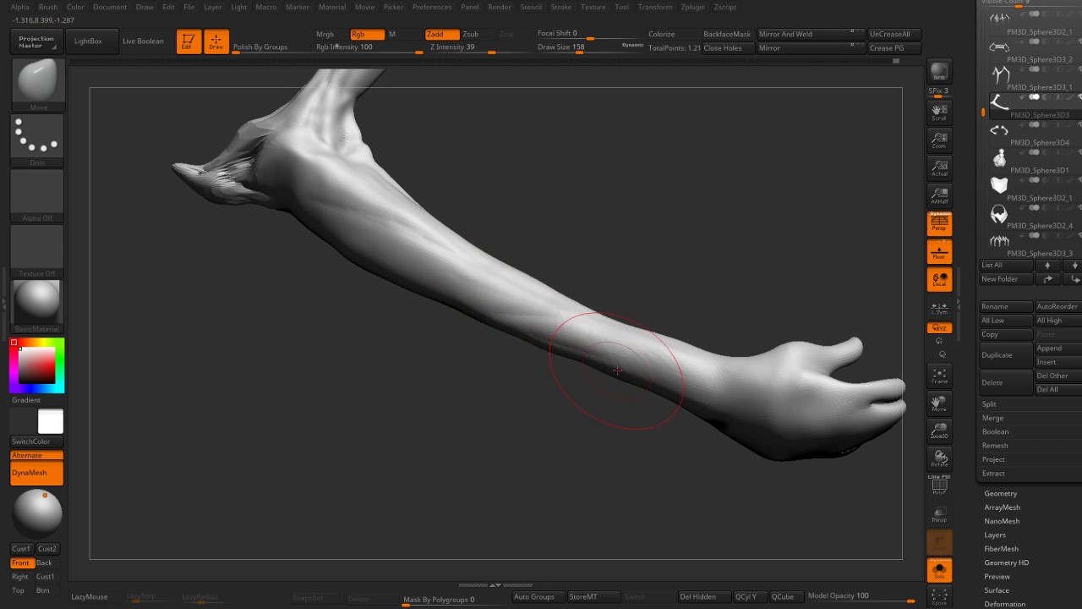
right_drag(719, 319, 557, 263)
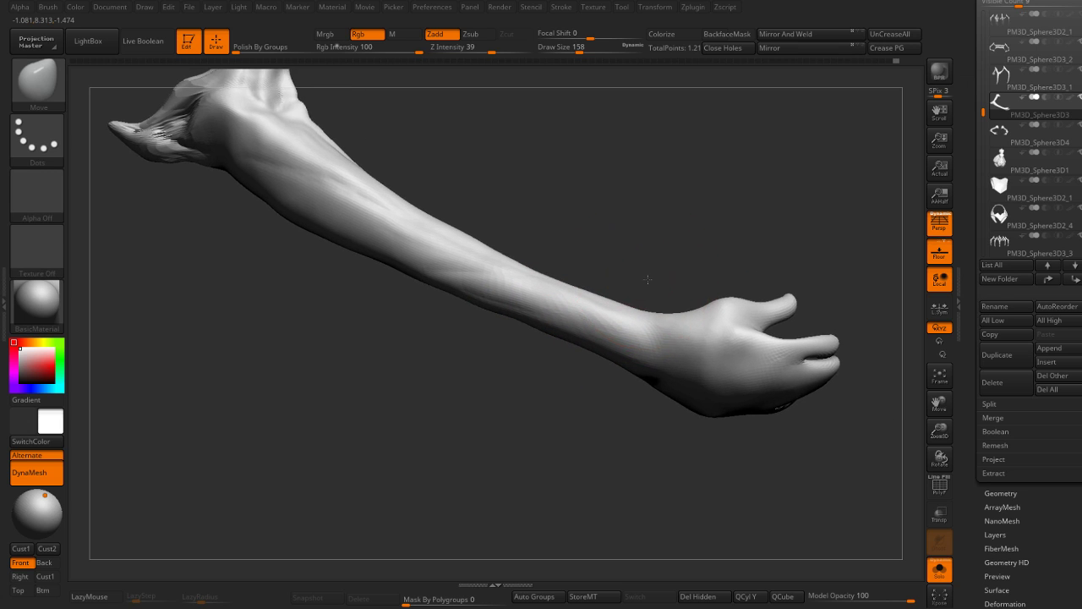
Step: Return to DamStandard and smooth the forearm surface near the wrist
key(b)
key(d)
key(s)
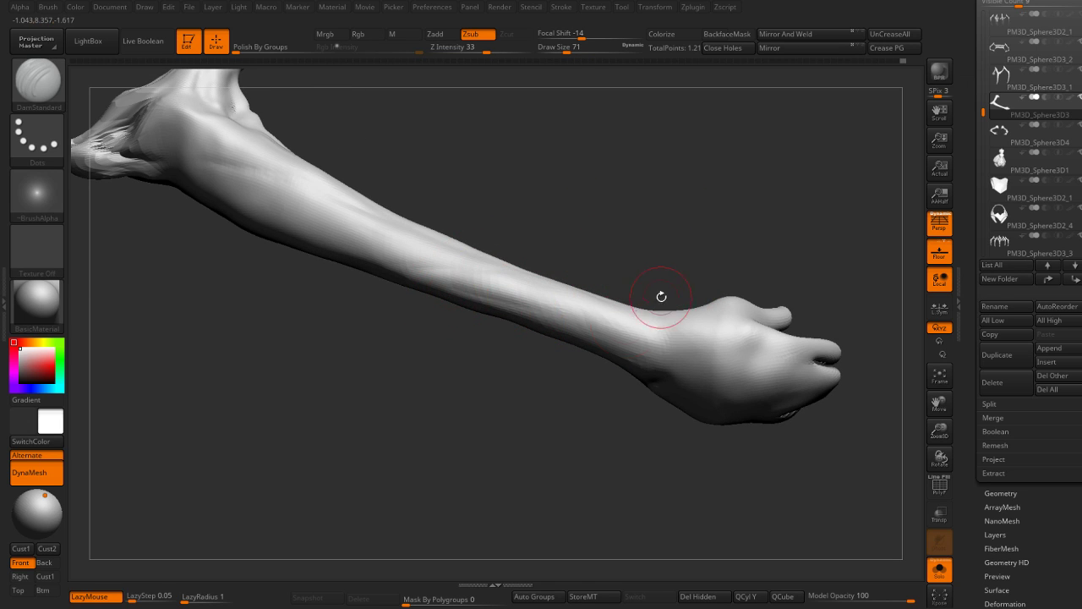
right_drag(661, 297, 459, 235)
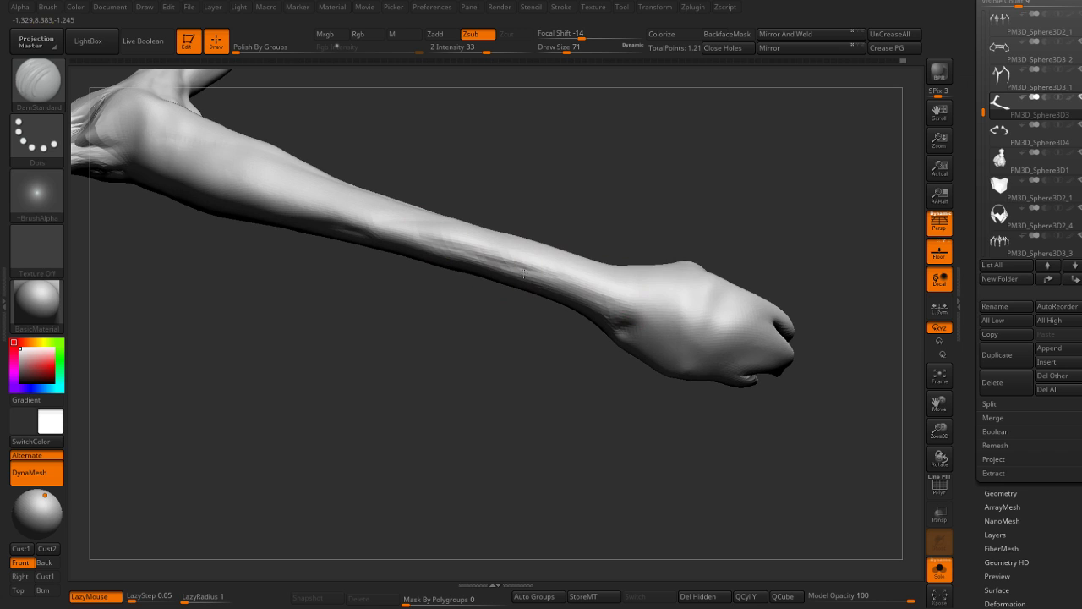
right_drag(628, 230, 459, 230)
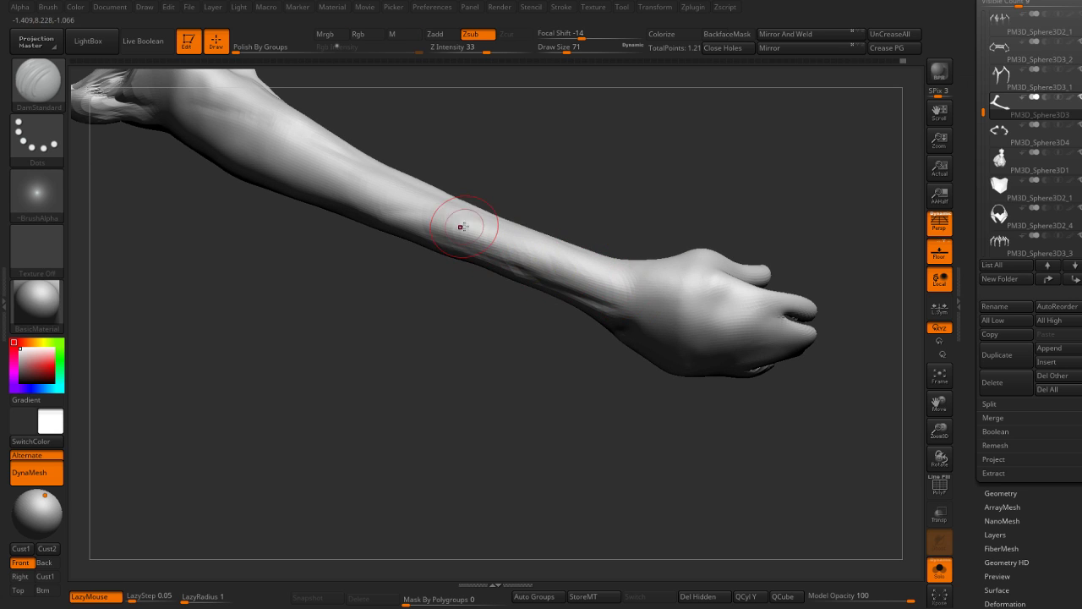
right_drag(676, 271, 503, 225)
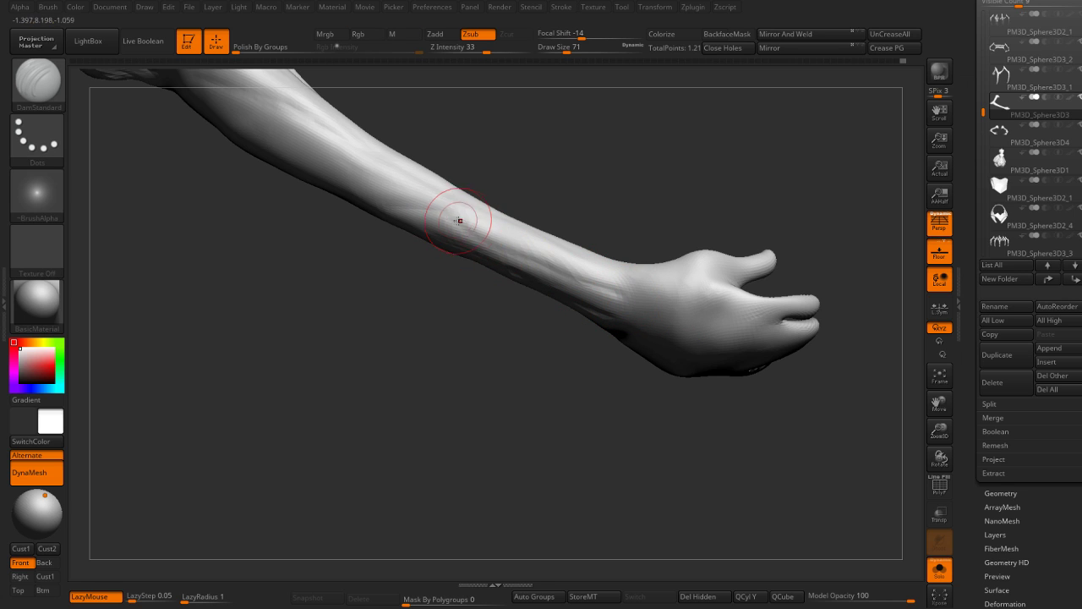
right_drag(631, 286, 570, 198)
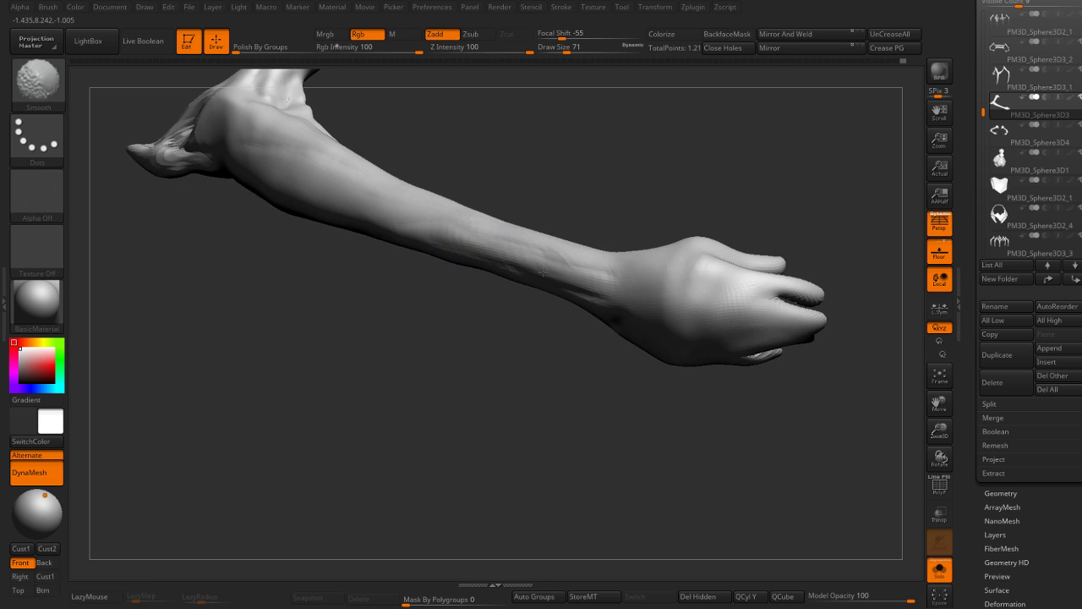
mouse_move(532, 280)
right_down()
mouse_move(420, 261)
mouse_move(599, 168)
right_up()
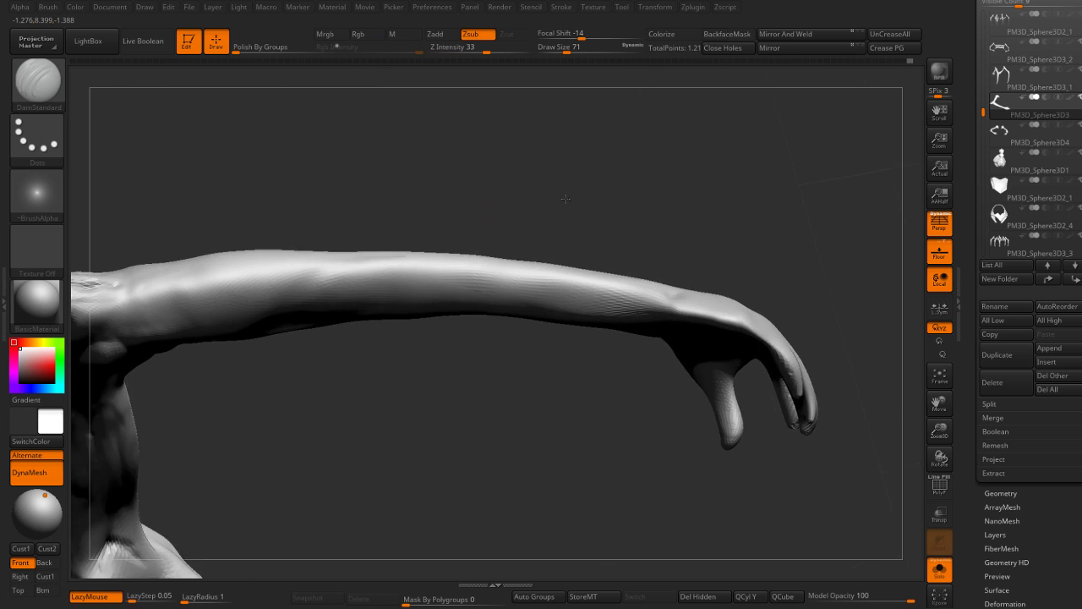
Step: Load the Move brush, then briefly try the hPolish brush while orbiting the arm
key(b)
key(m)
key(v)
right_drag(648, 254, 616, 295)
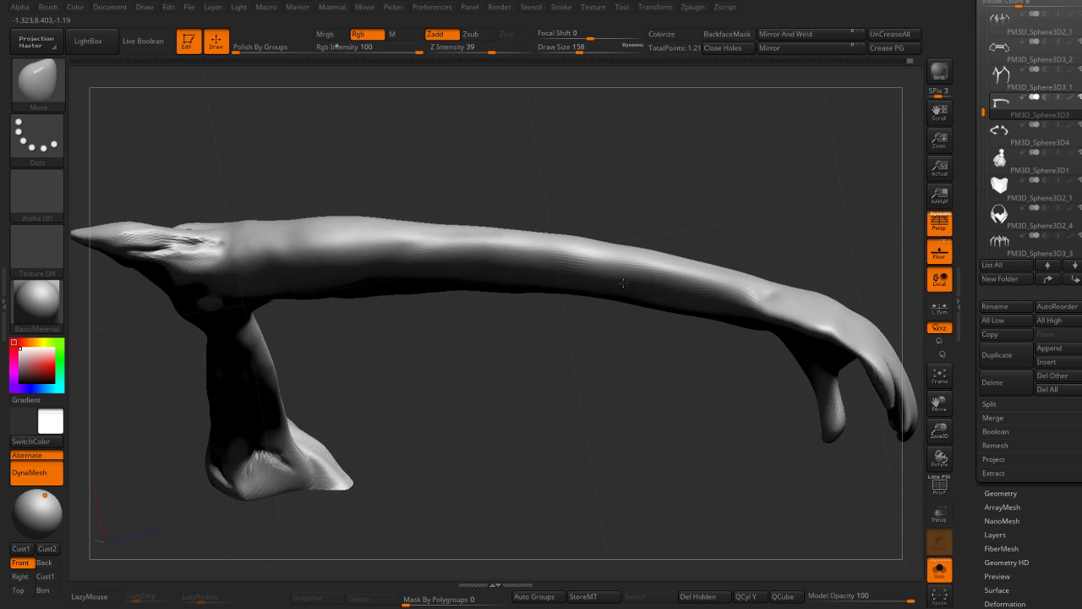
key(b)
key(h)
key(p)
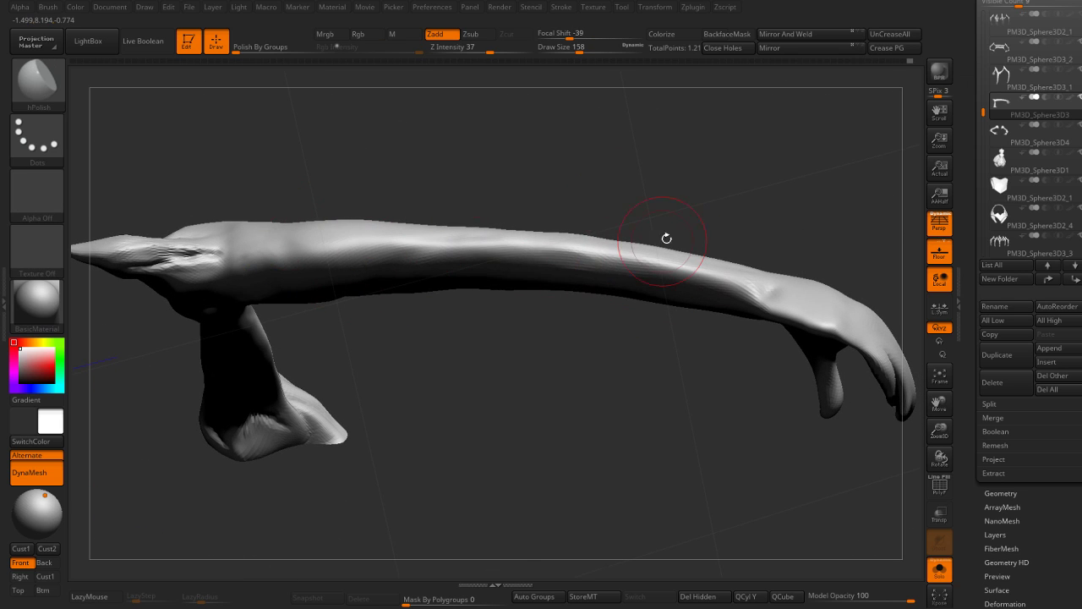
mouse_move(667, 238)
right_down()
mouse_move(596, 254)
mouse_move(589, 205)
right_up()
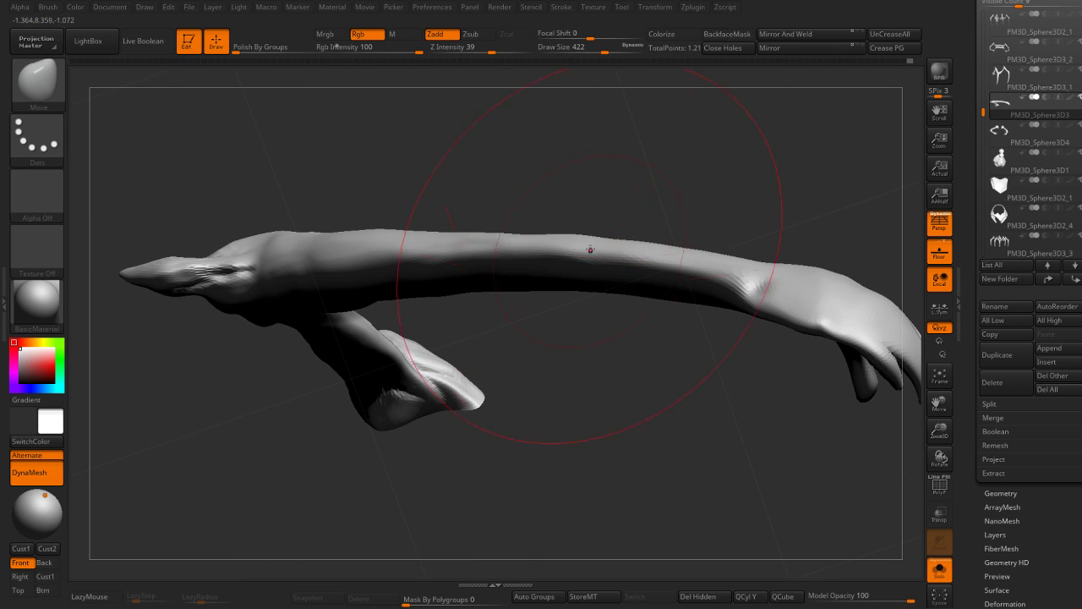
Step: Go back to the Move brush, reduce its Draw Size, and zoom onto the forearm
key(b)
key(m)
key(v)
mouse_move(505, 248)
right_down()
mouse_move(627, 215)
mouse_move(628, 237)
right_up()
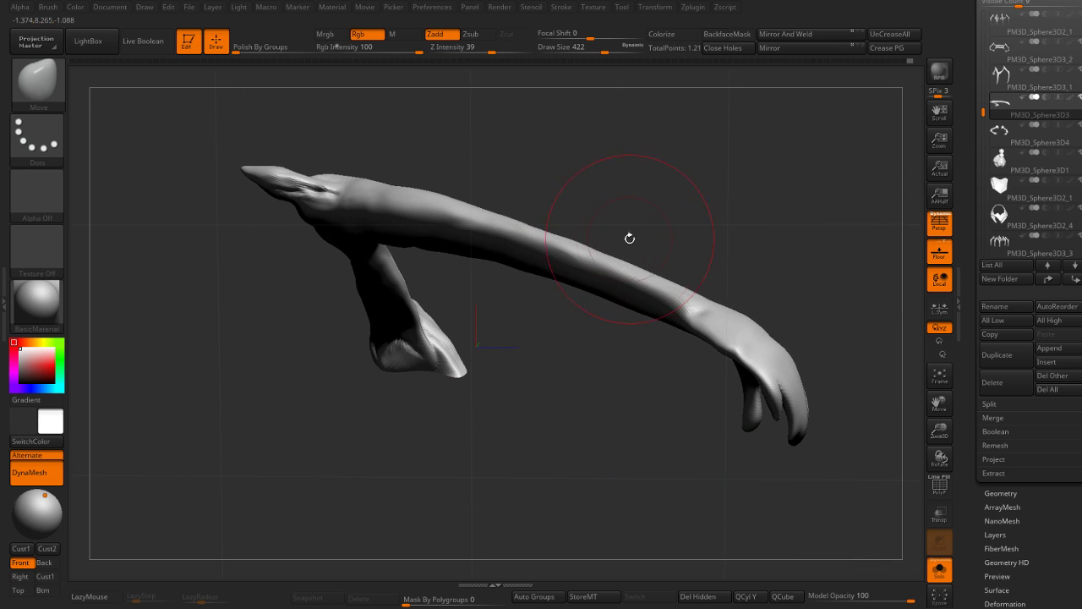
key(s)
drag(715, 309, 719, 296)
mouse_move(719, 295)
right_down()
mouse_move(522, 246)
mouse_move(496, 310)
mouse_move(394, 266)
mouse_move(539, 229)
mouse_move(570, 244)
mouse_move(536, 251)
mouse_move(542, 353)
mouse_move(591, 366)
right_up()
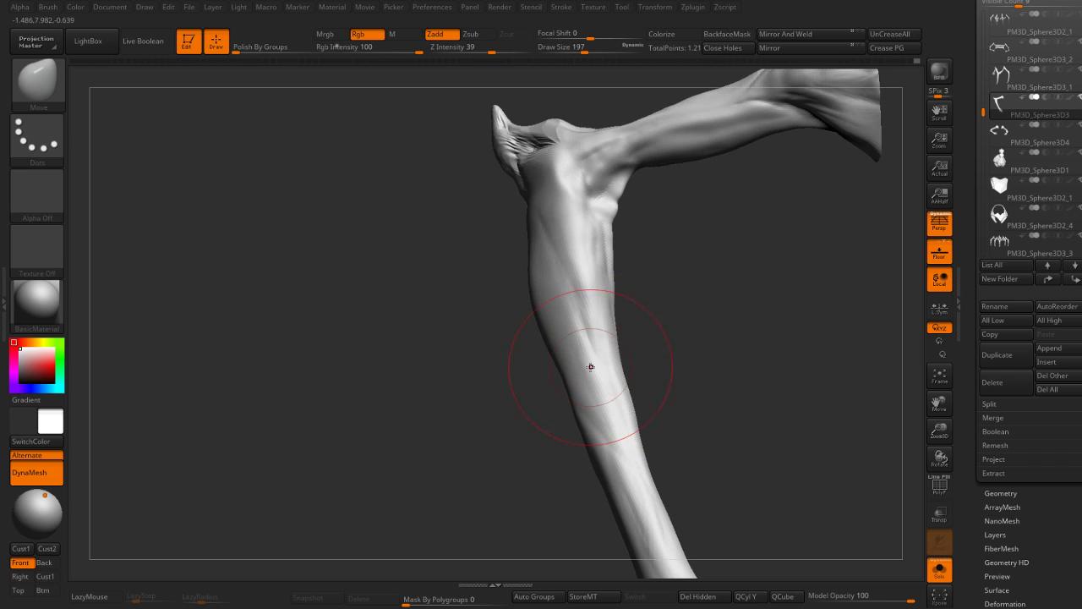
right_drag(671, 350, 547, 347)
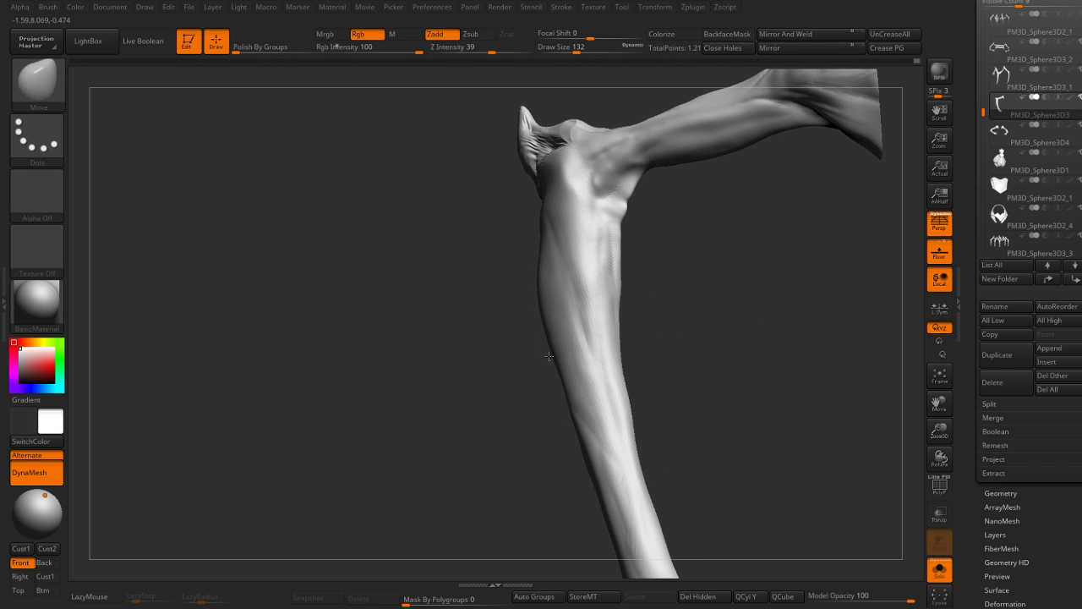
right_drag(659, 335, 576, 297)
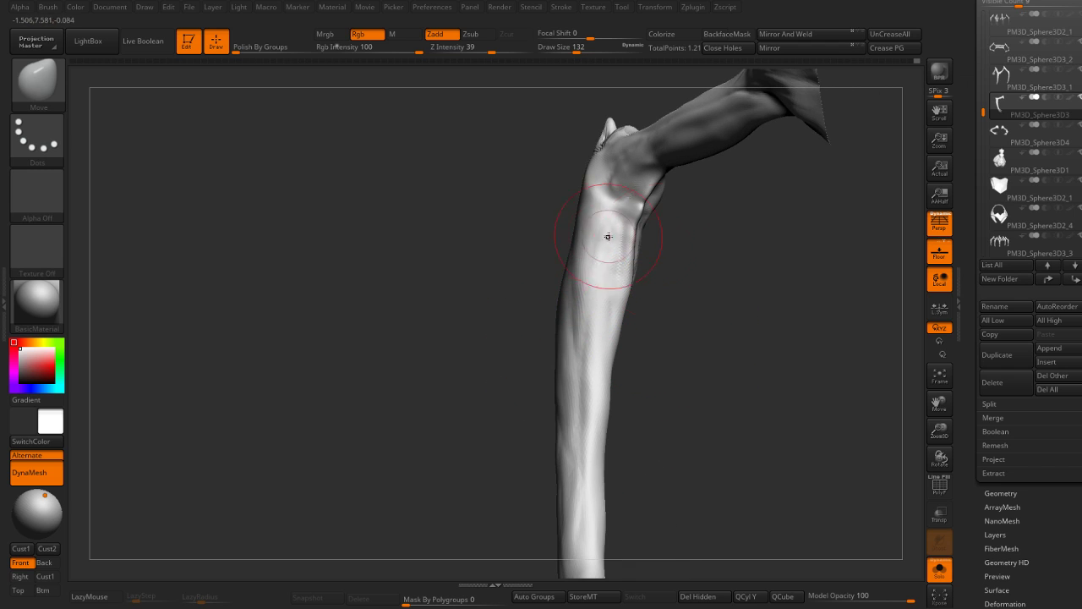
right_drag(608, 236, 592, 222)
right_drag(682, 246, 649, 238)
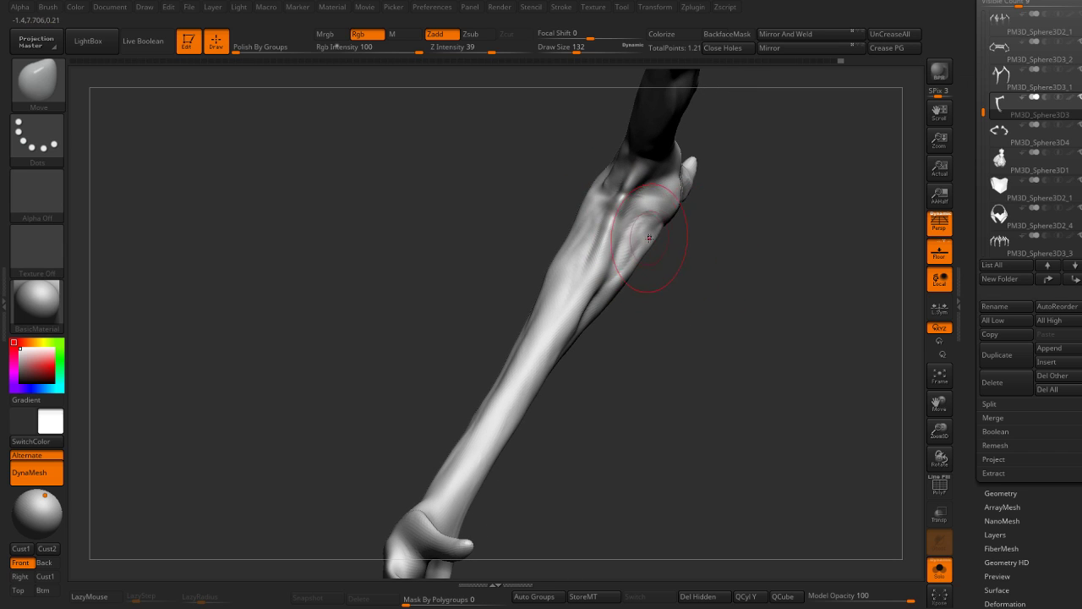
key(s)
drag(677, 230, 660, 229)
mouse_move(669, 241)
right_down()
mouse_move(630, 230)
mouse_move(650, 222)
right_up()
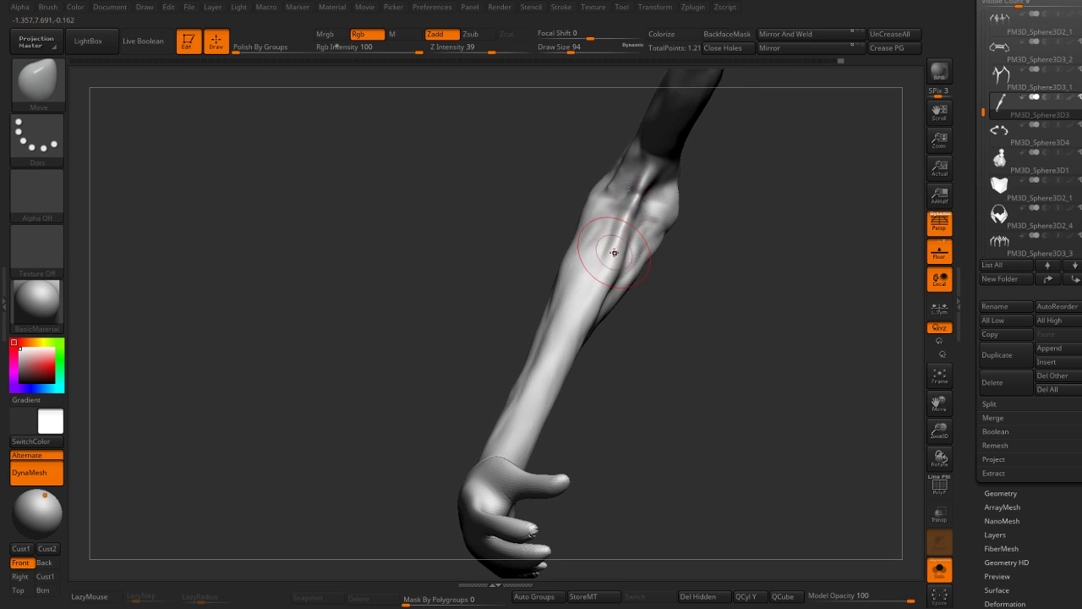
mouse_move(676, 301)
right_down()
mouse_move(701, 295)
mouse_move(588, 257)
right_up()
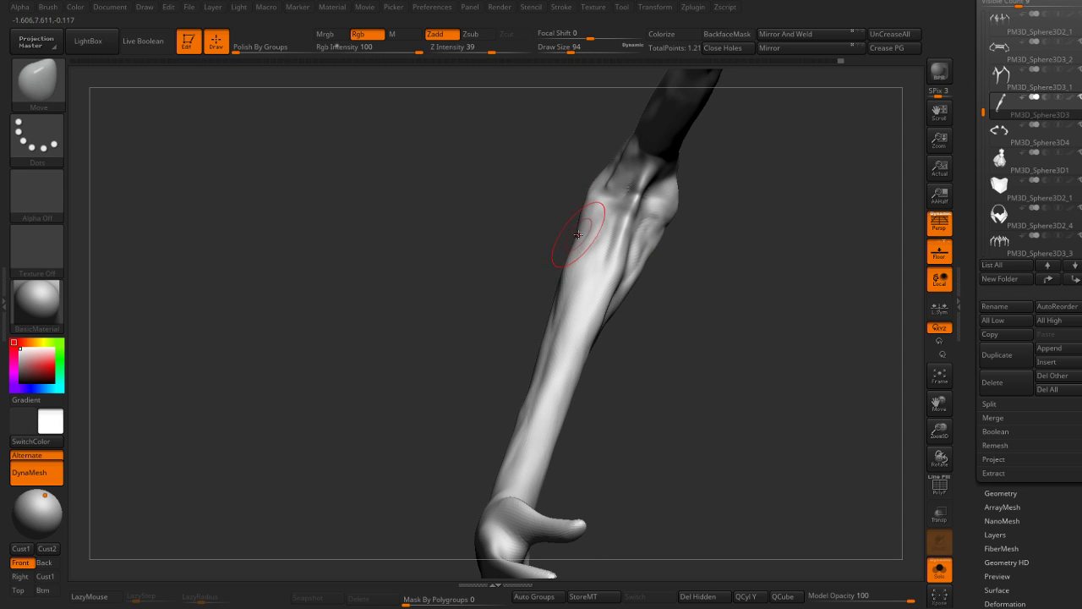
mouse_move(691, 251)
right_down()
mouse_move(582, 225)
mouse_move(592, 203)
mouse_move(577, 183)
right_up()
key(b)
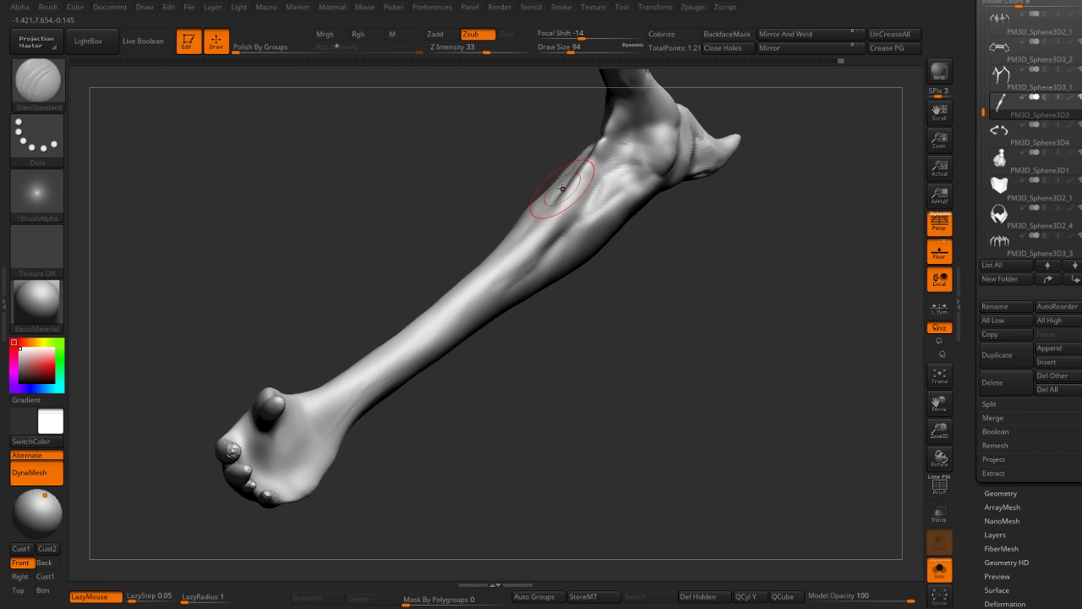
right_drag(517, 259, 590, 242)
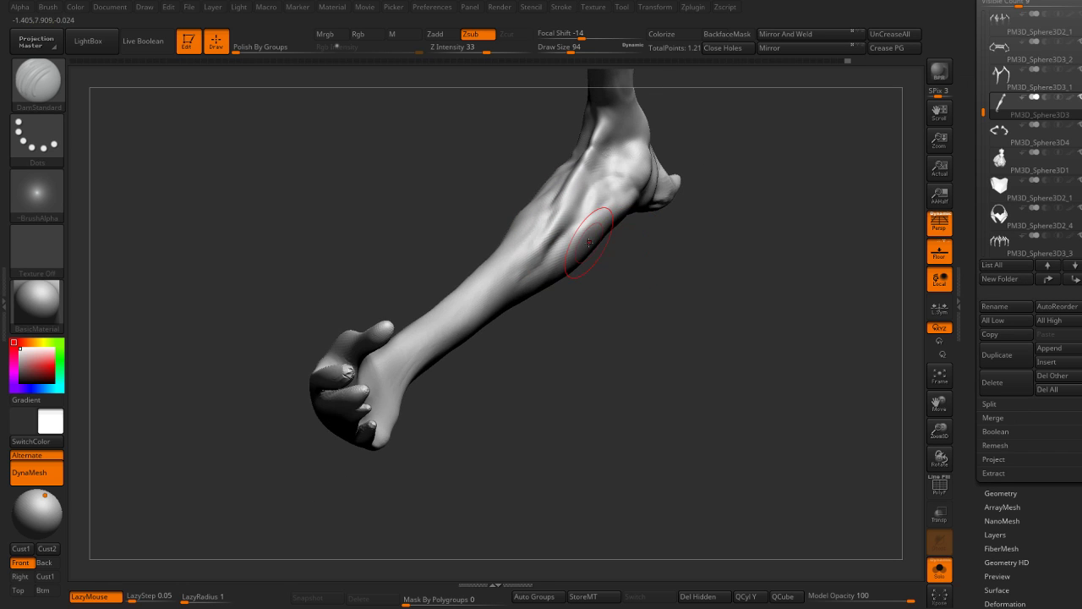
right_drag(516, 263, 542, 263)
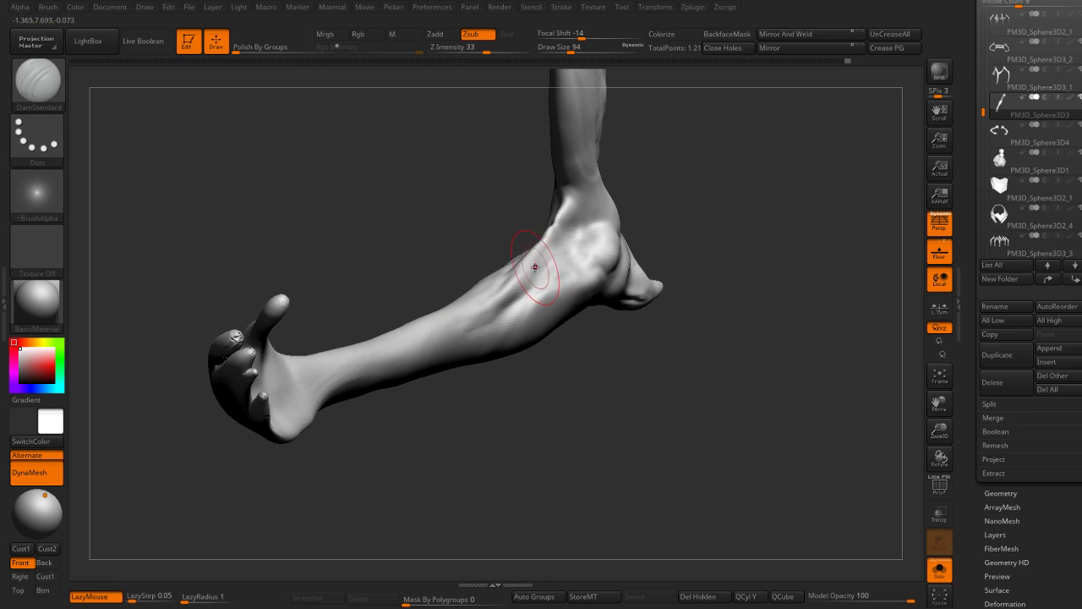
key(bracketleft)
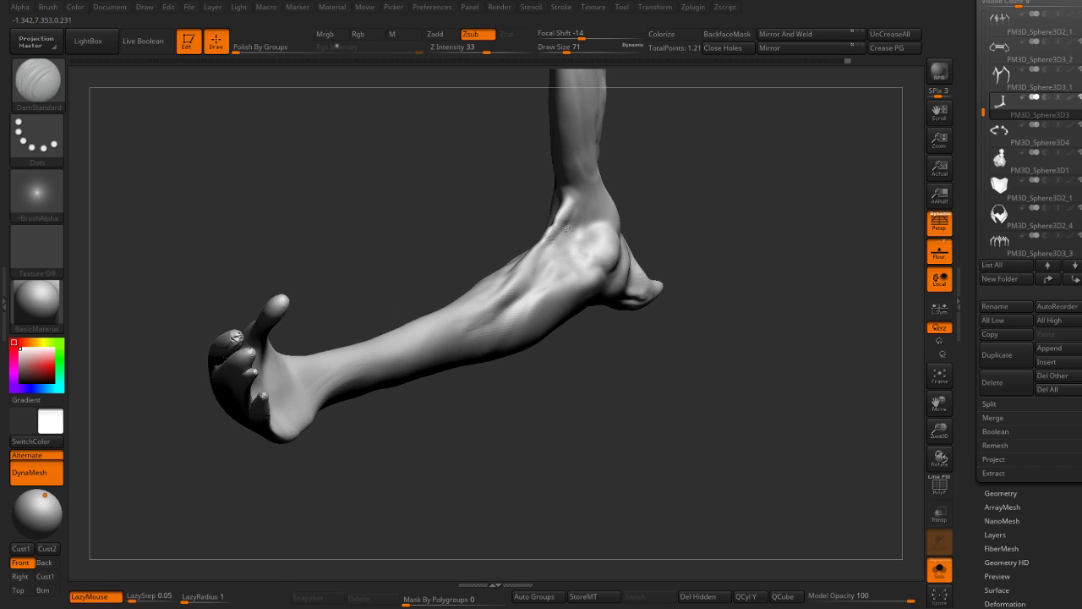
mouse_move(566, 226)
right_down()
mouse_move(694, 186)
mouse_move(588, 225)
mouse_move(597, 253)
mouse_move(584, 233)
mouse_move(594, 242)
right_up()
key(b)
key(m)
key(v)
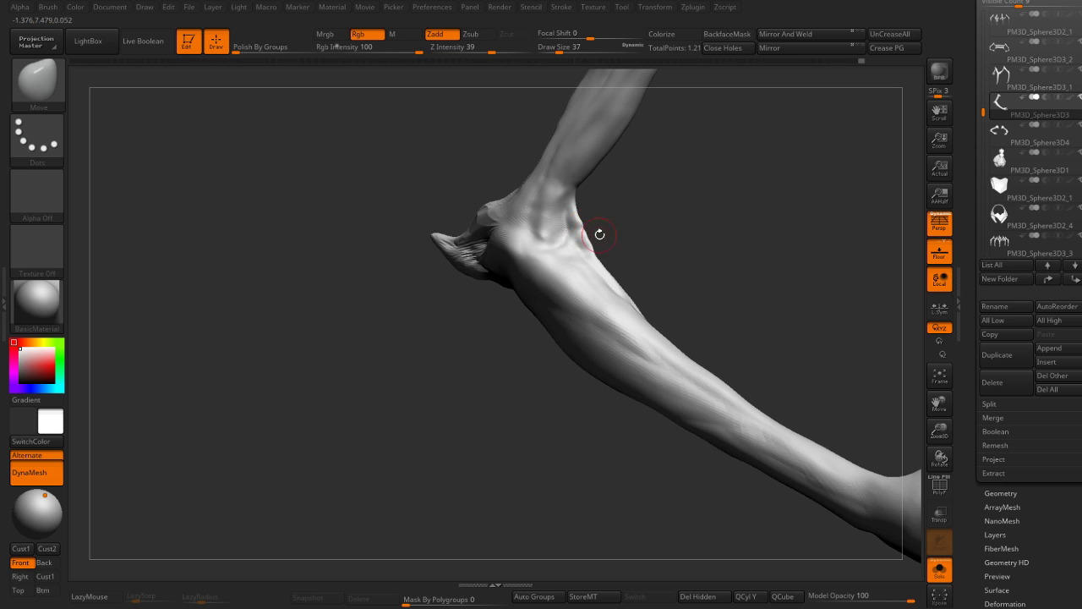
mouse_move(599, 234)
right_down()
mouse_move(621, 235)
mouse_move(583, 254)
mouse_move(550, 303)
mouse_move(581, 297)
right_up()
key(b)
key(d)
key(s)
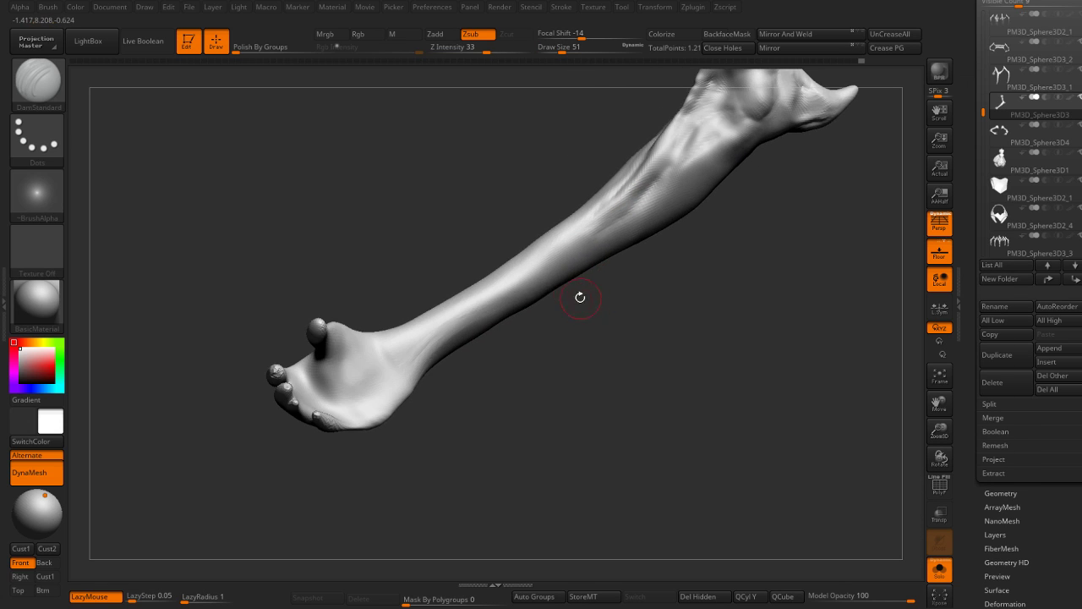
mouse_move(577, 251)
right_down()
mouse_move(606, 227)
mouse_move(555, 187)
mouse_move(557, 250)
right_up()
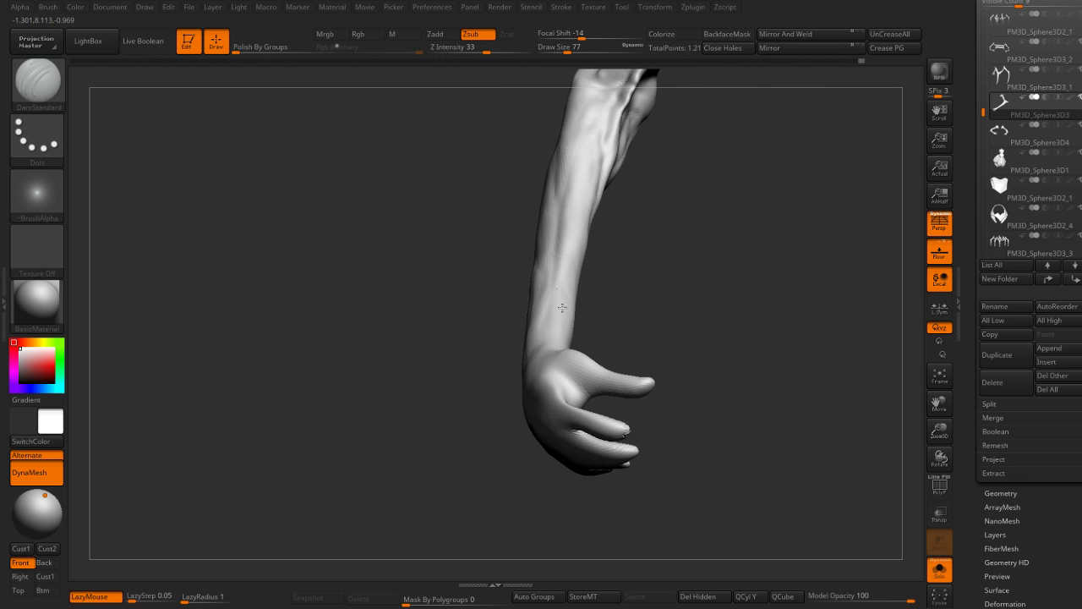
mouse_move(561, 308)
right_down()
mouse_move(595, 338)
mouse_move(574, 219)
right_up()
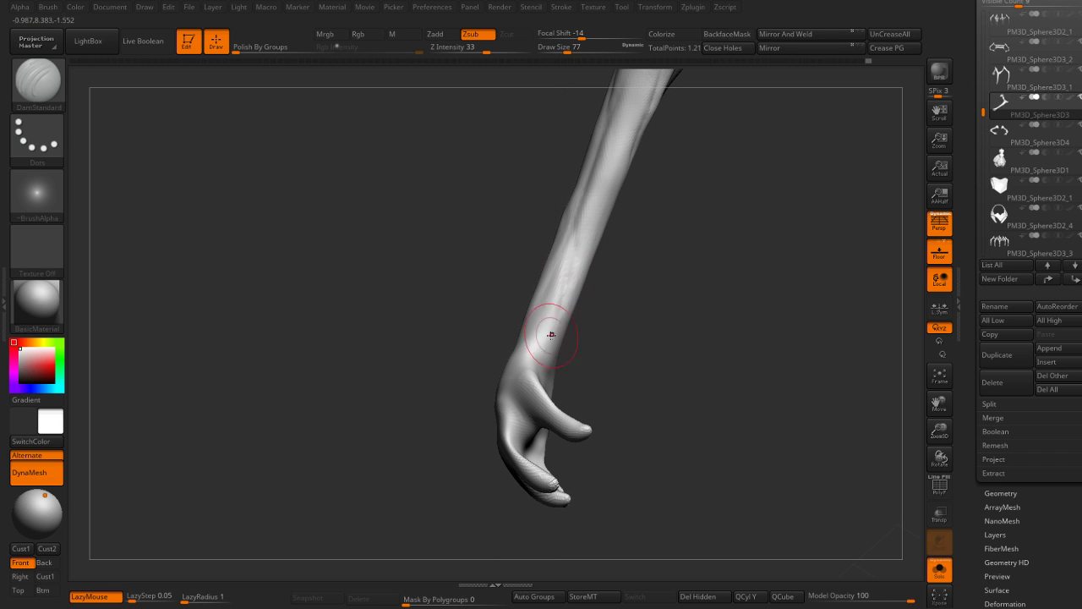
mouse_move(544, 349)
right_down()
mouse_move(623, 281)
mouse_move(556, 256)
mouse_move(600, 305)
mouse_move(552, 286)
right_up()
key(b)
key(c)
key(b)
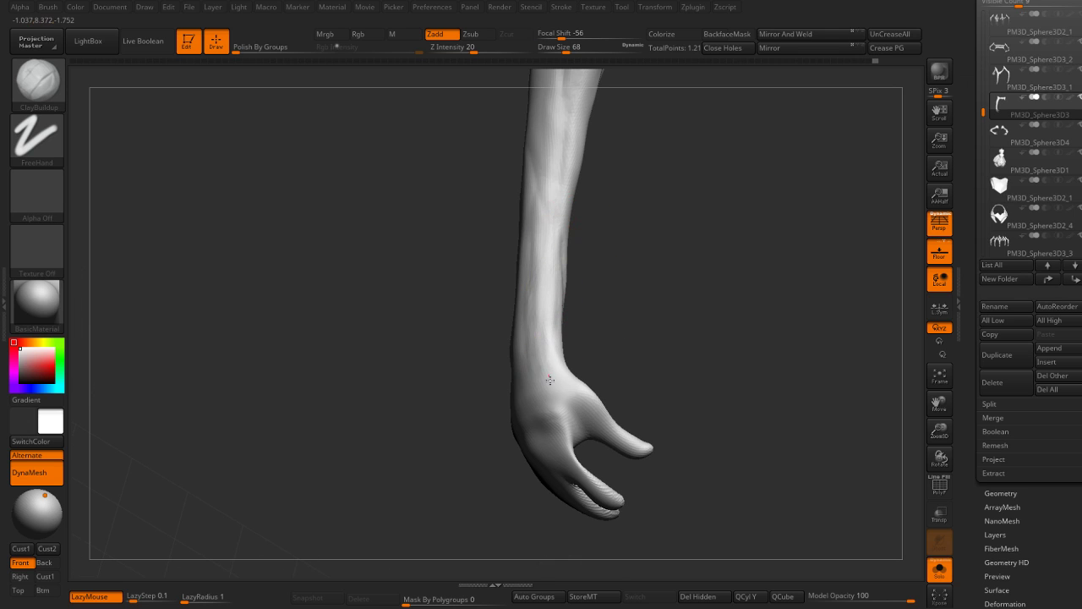
right_drag(550, 380, 627, 238)
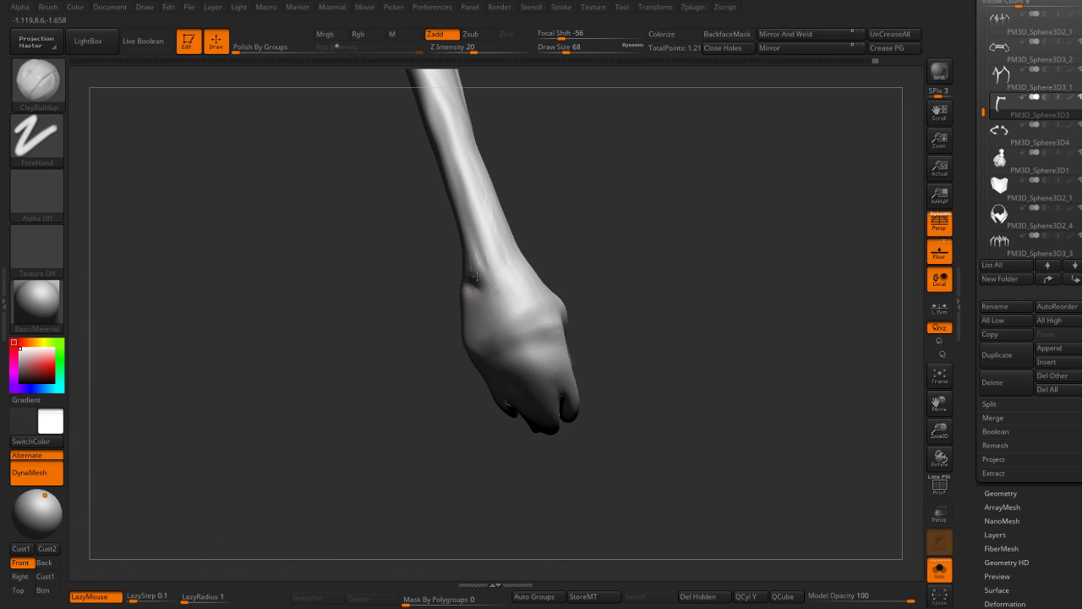
right_drag(476, 274, 590, 234)
mouse_move(480, 279)
right_down()
mouse_move(558, 254)
mouse_move(522, 314)
right_up()
key(b)
key(m)
key(v)
alt+right_drag(575, 253, 485, 202)
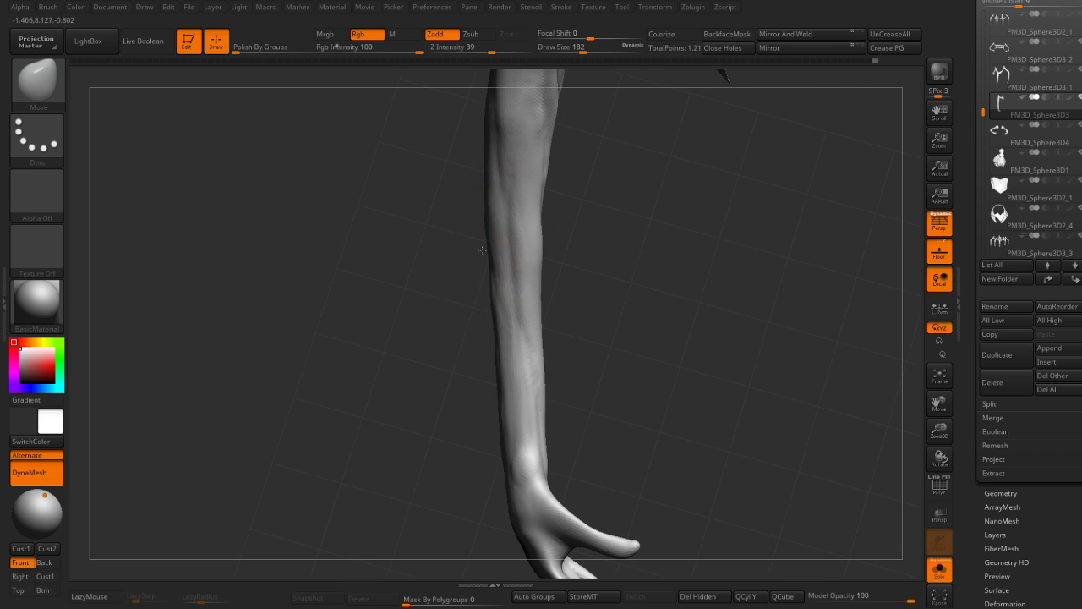
Step: Push a bulge into the wrist with Move brush strokes
right_drag(495, 364, 546, 213)
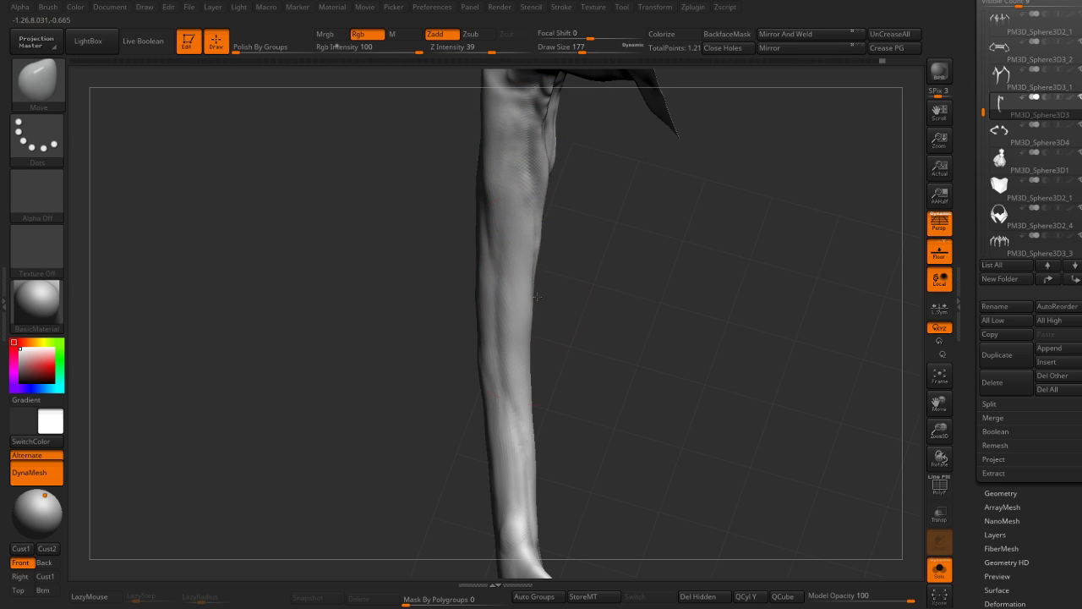
right_drag(536, 296, 587, 268)
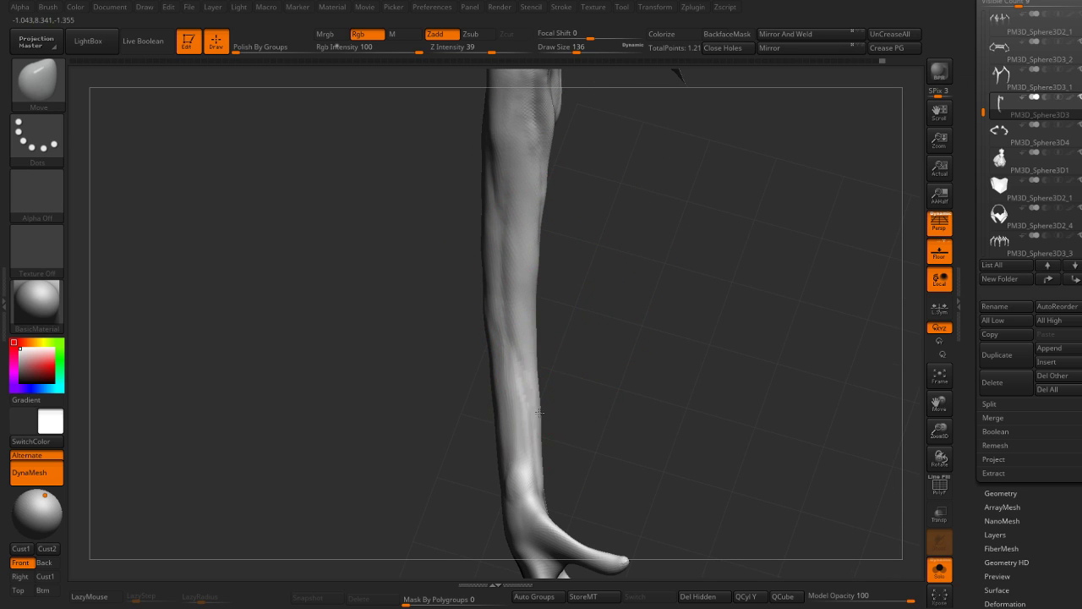
mouse_move(584, 430)
right_down()
mouse_move(623, 317)
mouse_move(575, 278)
right_up()
mouse_move(576, 279)
mouse_down()
mouse_move(567, 362)
mouse_move(558, 321)
mouse_up()
mouse_move(595, 318)
right_down()
mouse_move(480, 359)
mouse_move(476, 375)
right_up()
drag(476, 375, 516, 353)
right_drag(516, 353, 476, 380)
Step: Enlarge the brush, then sculpt and smooth a dimple in the wrist
key(bracketright)
key(bracketright)
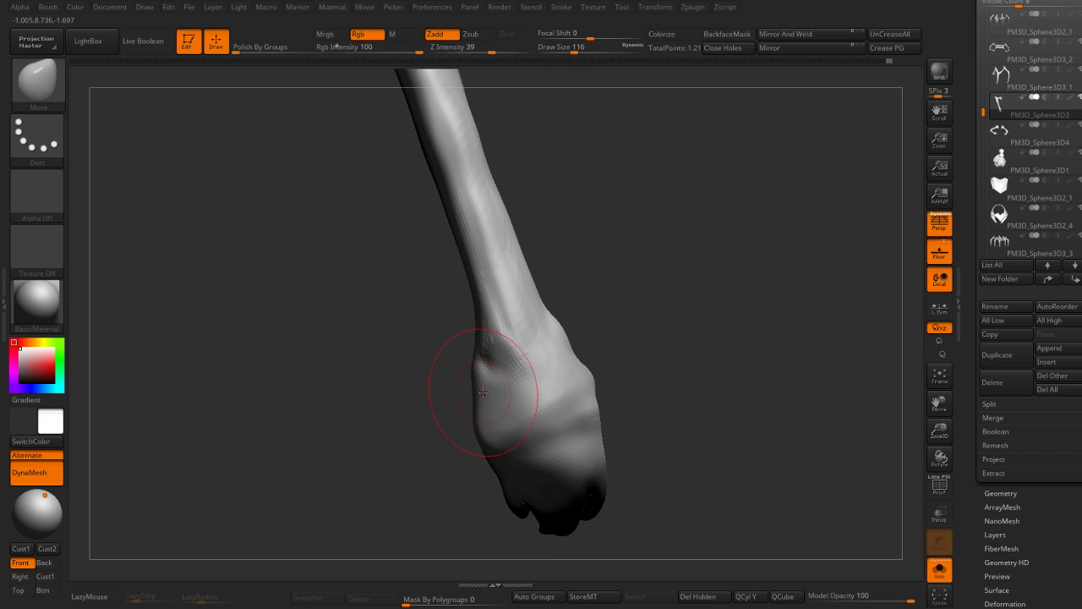
mouse_move(483, 392)
mouse_down()
mouse_move(471, 314)
mouse_move(490, 338)
mouse_up()
mouse_move(575, 330)
mouse_down()
mouse_move(609, 291)
mouse_move(526, 302)
mouse_move(507, 254)
mouse_move(541, 252)
mouse_move(517, 282)
mouse_move(531, 306)
mouse_up()
Step: Switch to DamStandard, then the Inflate brush, while viewing the open claw fingers
mouse_move(648, 234)
mouse_down()
mouse_move(700, 250)
mouse_move(551, 266)
mouse_up()
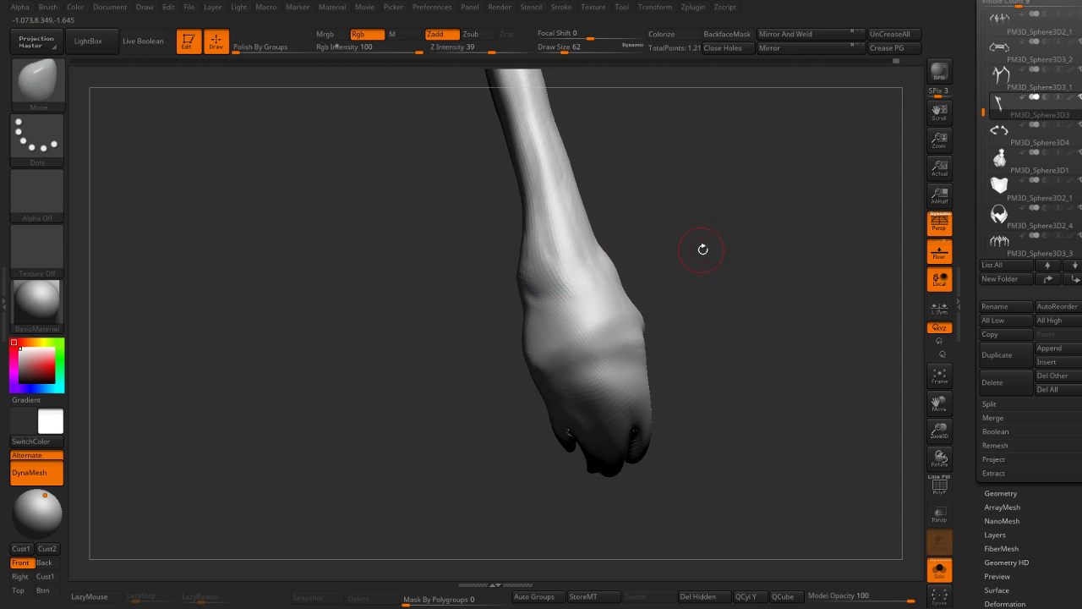
mouse_move(703, 248)
mouse_down()
mouse_move(645, 285)
mouse_move(580, 293)
mouse_move(587, 305)
mouse_move(606, 297)
mouse_up()
key(b)
key(d)
key(s)
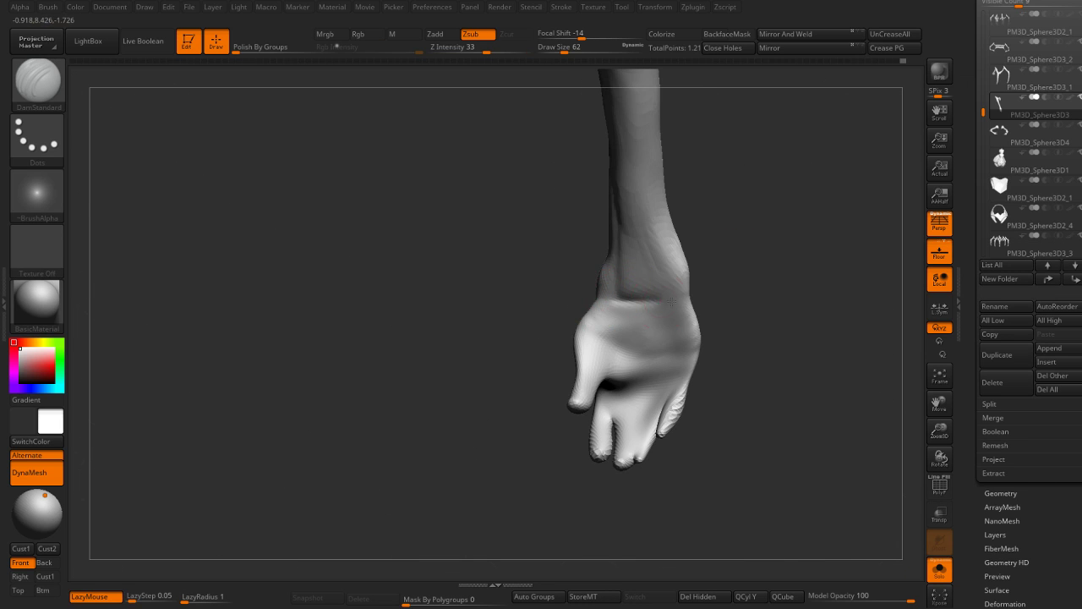
mouse_move(672, 301)
mouse_down()
mouse_move(756, 291)
mouse_move(647, 295)
mouse_move(631, 291)
mouse_move(654, 277)
mouse_move(630, 283)
mouse_move(696, 249)
mouse_move(665, 294)
mouse_move(610, 334)
mouse_move(614, 406)
mouse_move(626, 305)
mouse_move(583, 313)
mouse_move(557, 345)
mouse_up()
key(b)
key(i)
key(n)
mouse_move(651, 329)
mouse_down()
mouse_move(698, 305)
mouse_move(580, 314)
mouse_move(664, 253)
mouse_move(583, 247)
mouse_up()
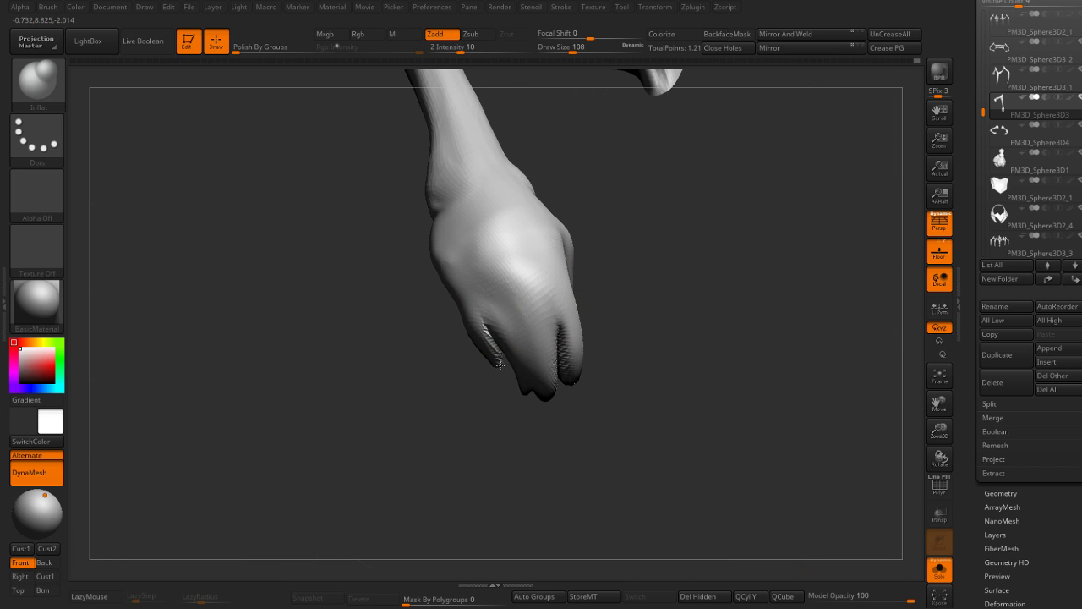
mouse_move(499, 364)
mouse_down()
mouse_move(632, 334)
mouse_move(496, 362)
mouse_up()
key(b)
key(d)
key(s)
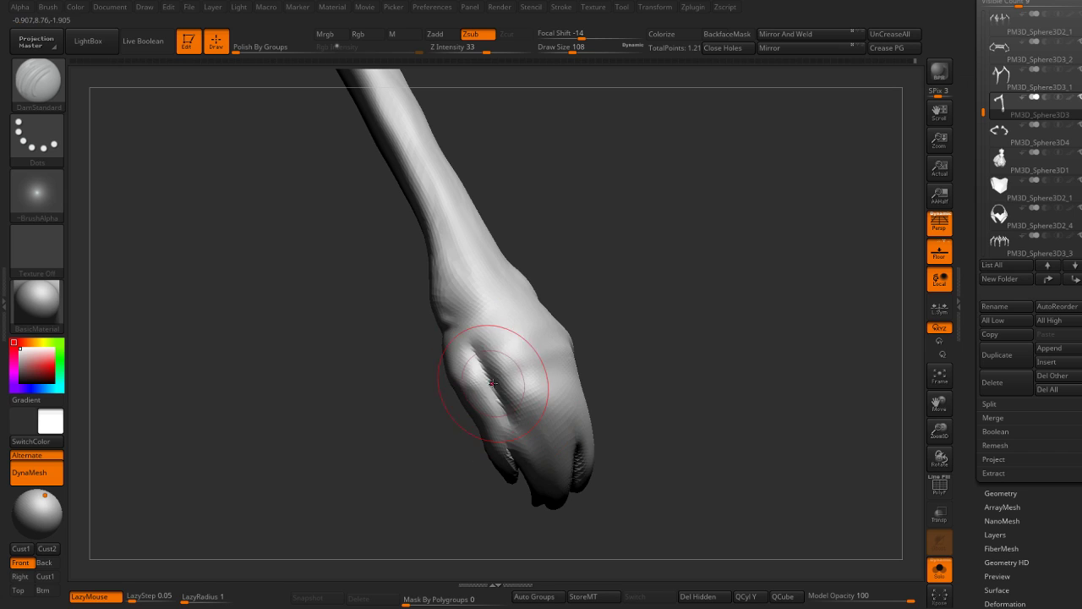
mouse_move(642, 357)
mouse_down()
mouse_move(500, 336)
mouse_move(518, 420)
mouse_move(479, 281)
mouse_move(531, 372)
mouse_up()
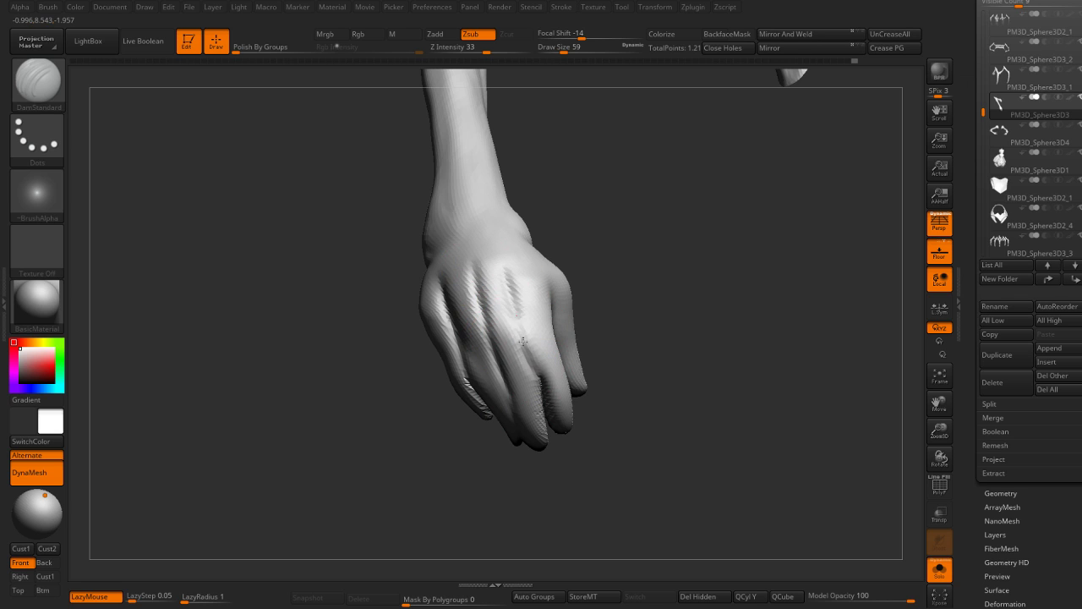
mouse_move(523, 341)
right_down()
mouse_move(629, 316)
mouse_move(659, 270)
mouse_move(641, 235)
mouse_move(669, 220)
mouse_move(674, 319)
right_up()
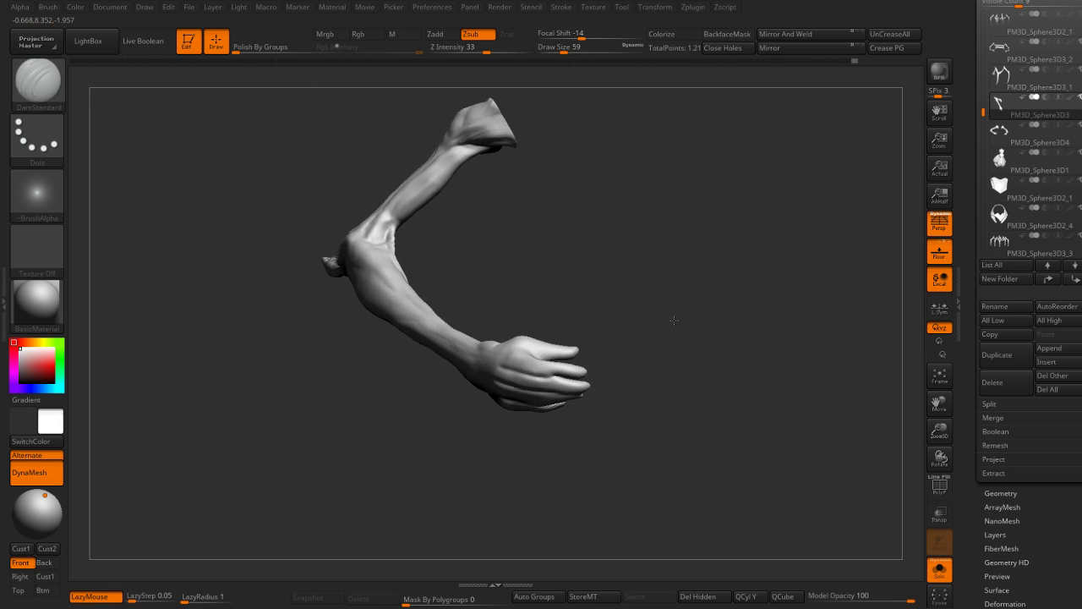
right_drag(667, 277, 710, 265)
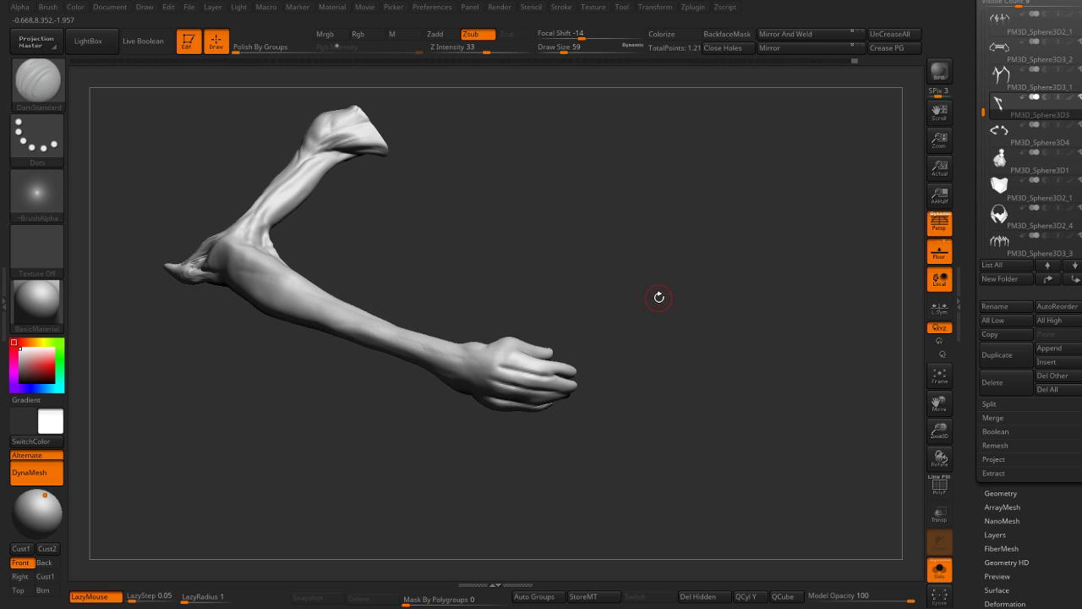
mouse_move(658, 296)
right_down()
mouse_move(642, 303)
mouse_move(616, 374)
mouse_move(635, 310)
mouse_move(666, 330)
mouse_move(655, 343)
mouse_move(655, 307)
mouse_move(634, 336)
right_up()
Step: SliceCurve the hand off at the wrist, delete hidden geometry, and DynaMesh to cap the stump
ctrl+right_drag(491, 254, 629, 258)
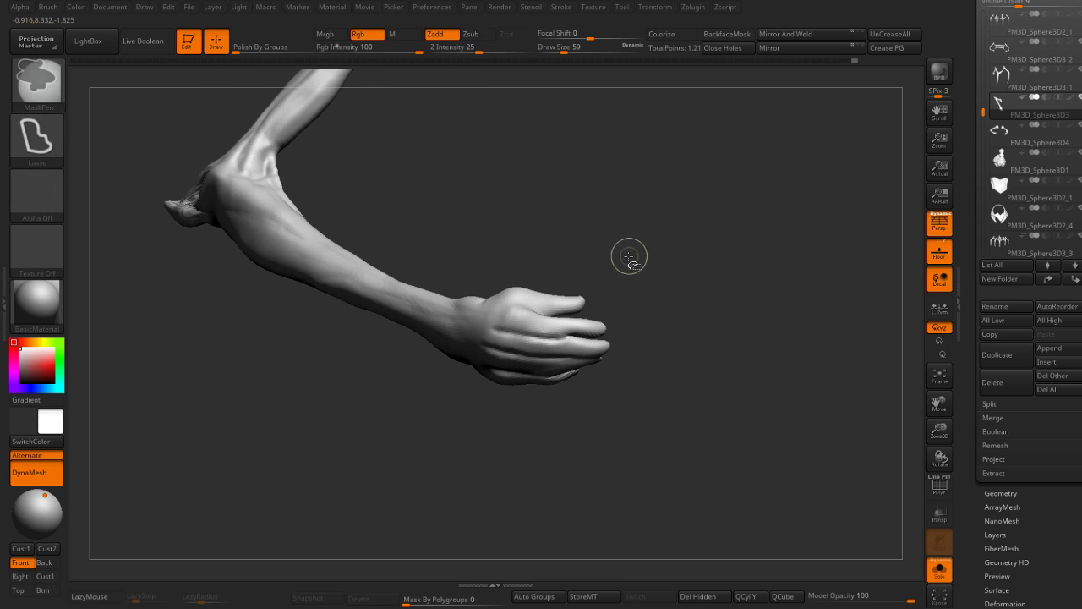
alt+right_drag(551, 230, 565, 237)
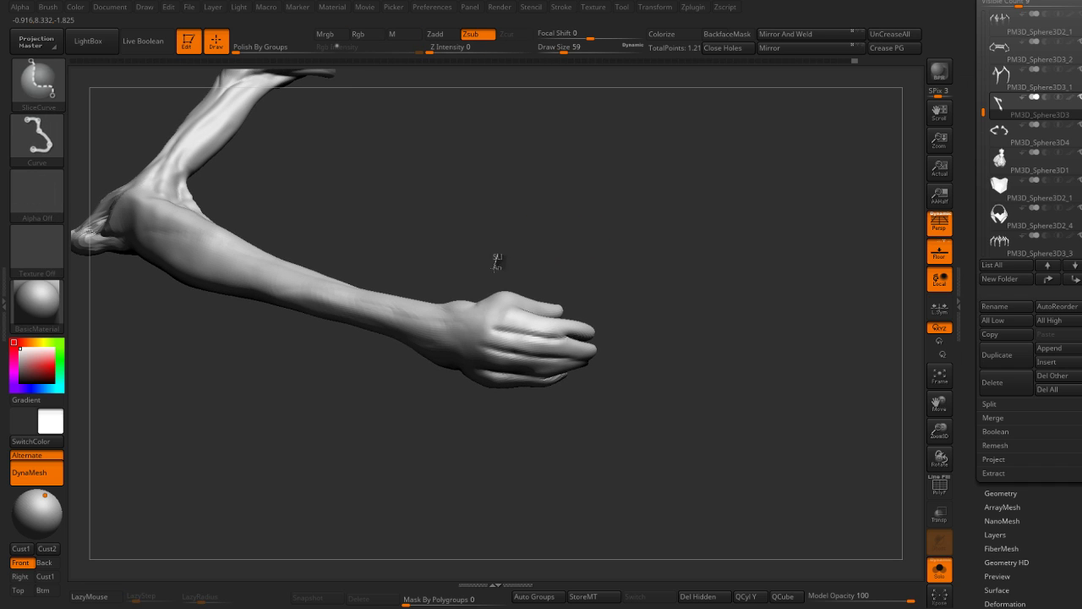
mouse_move(497, 261)
ctrl+shift+mouse_down()
mouse_move(435, 434)
mouse_move(446, 449)
ctrl+shift+mouse_up()
ctrl+shift+click(405, 334)
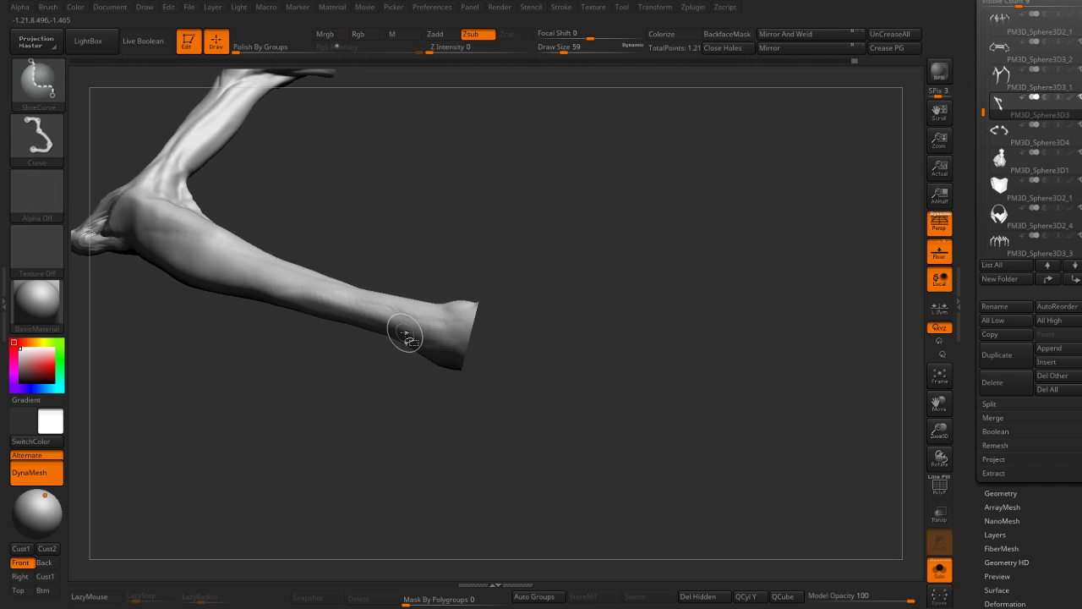
click(700, 597)
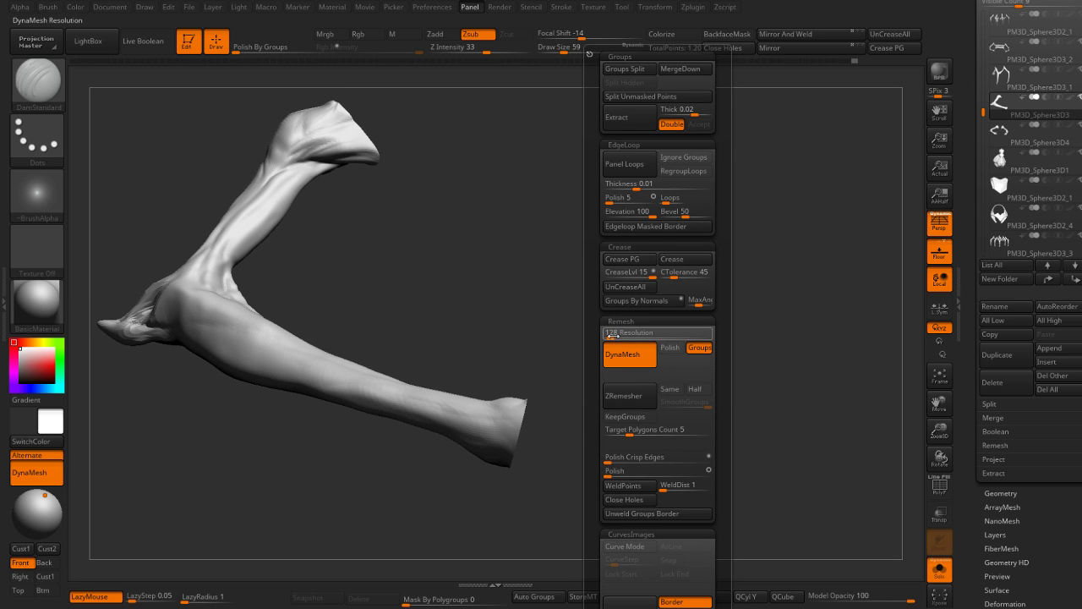
ctrl+drag(561, 335, 568, 337)
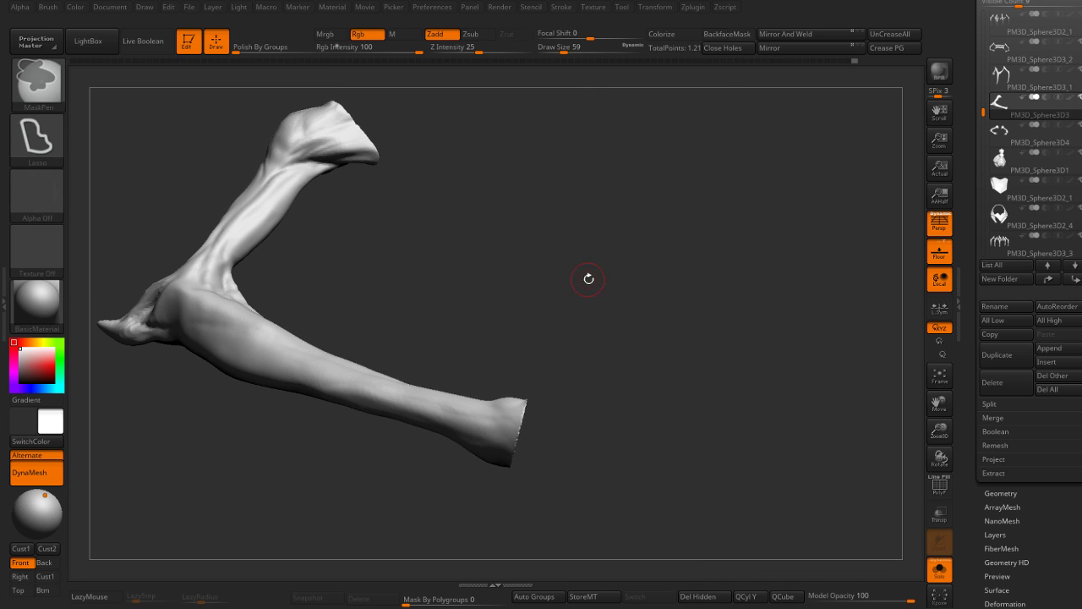
key(shift+f)
key(shift+f)
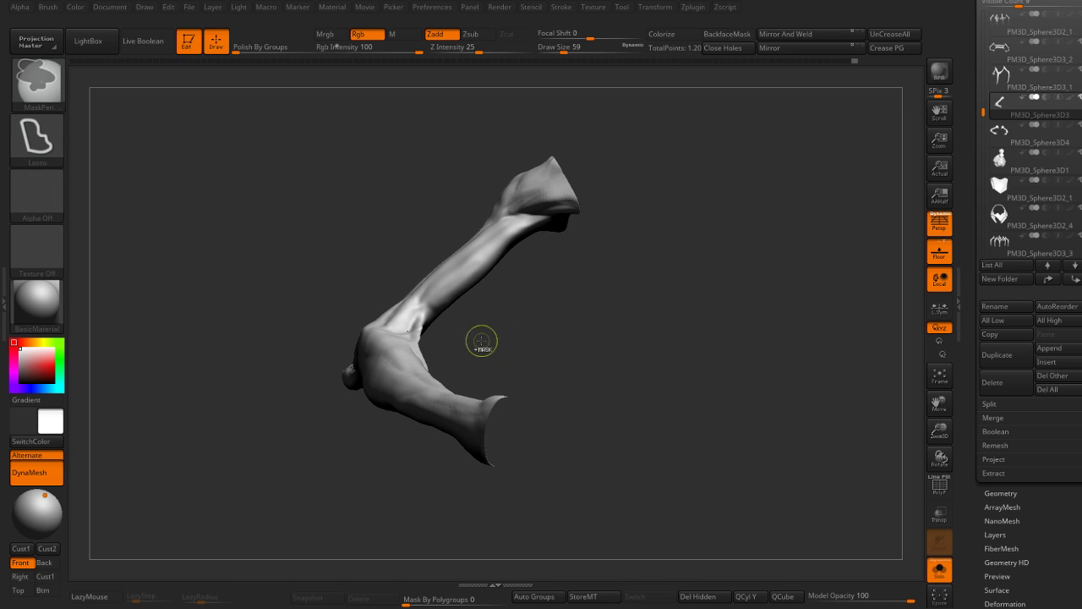
Step: Set Draw Size to 108 and Shift-smooth the arm around the elbow
mouse_move(564, 382)
mouse_down()
mouse_move(580, 346)
mouse_move(575, 355)
mouse_up()
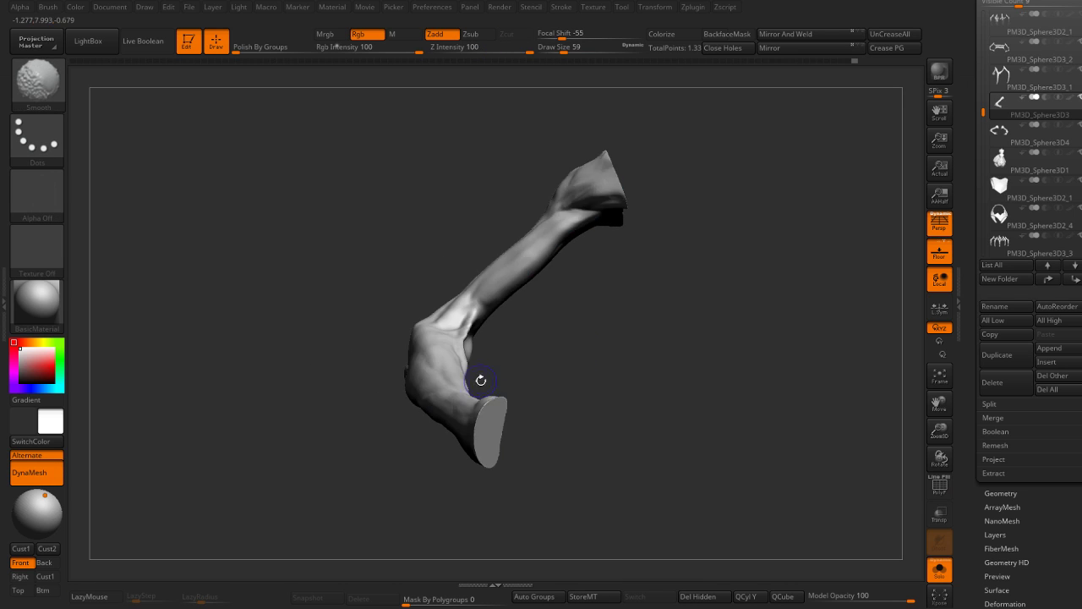
key(s)
mouse_move(479, 380)
alt+mouse_down()
mouse_move(480, 449)
mouse_move(576, 415)
mouse_move(489, 449)
alt+mouse_up()
key(shift)
mouse_move(272, 304)
mouse_down()
mouse_move(230, 391)
mouse_move(261, 314)
mouse_up()
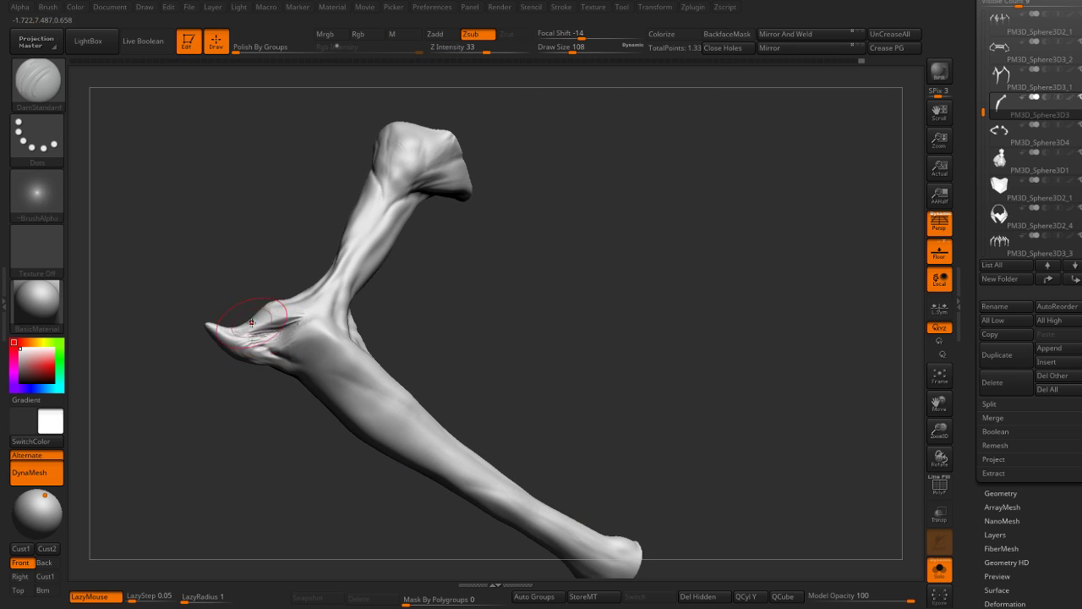
mouse_move(243, 351)
mouse_down()
mouse_move(319, 271)
mouse_move(436, 321)
mouse_up()
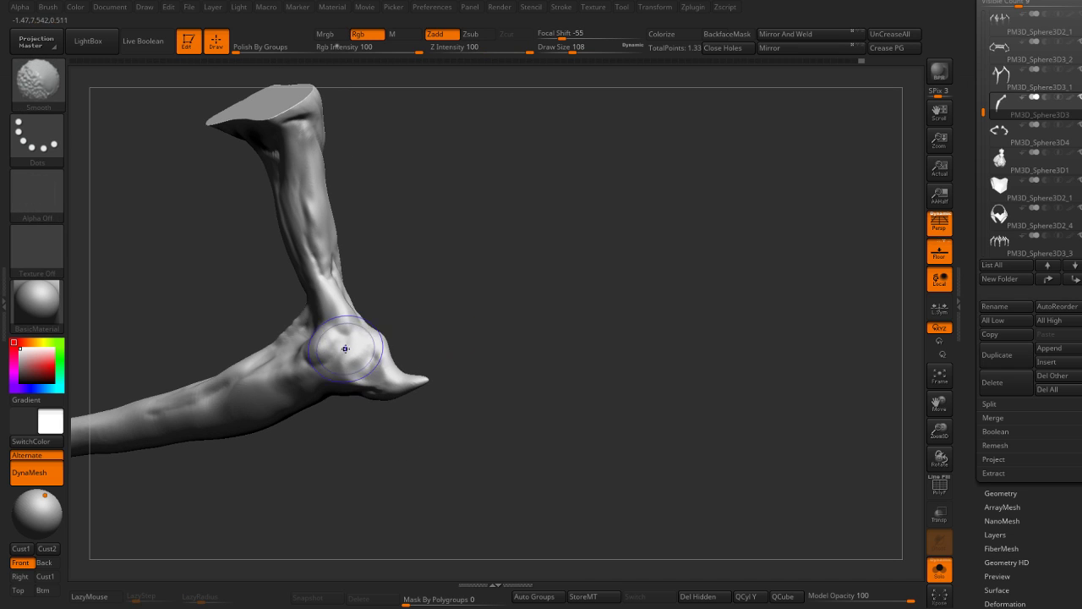
shift+drag(314, 350, 279, 359)
drag(381, 422, 307, 338)
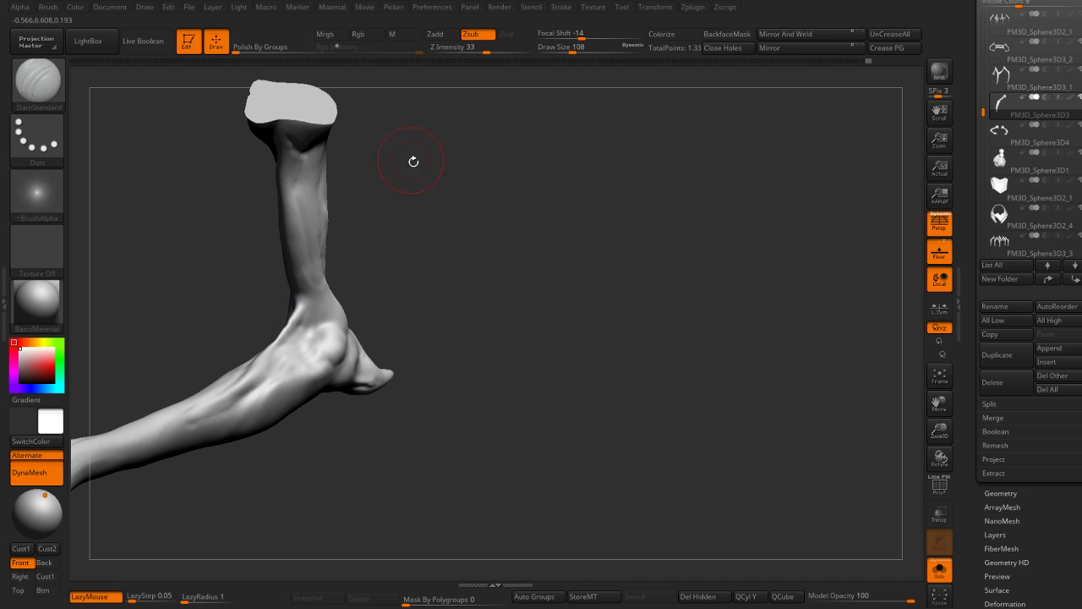
mouse_move(414, 161)
mouse_down()
mouse_move(364, 211)
mouse_move(383, 277)
mouse_up()
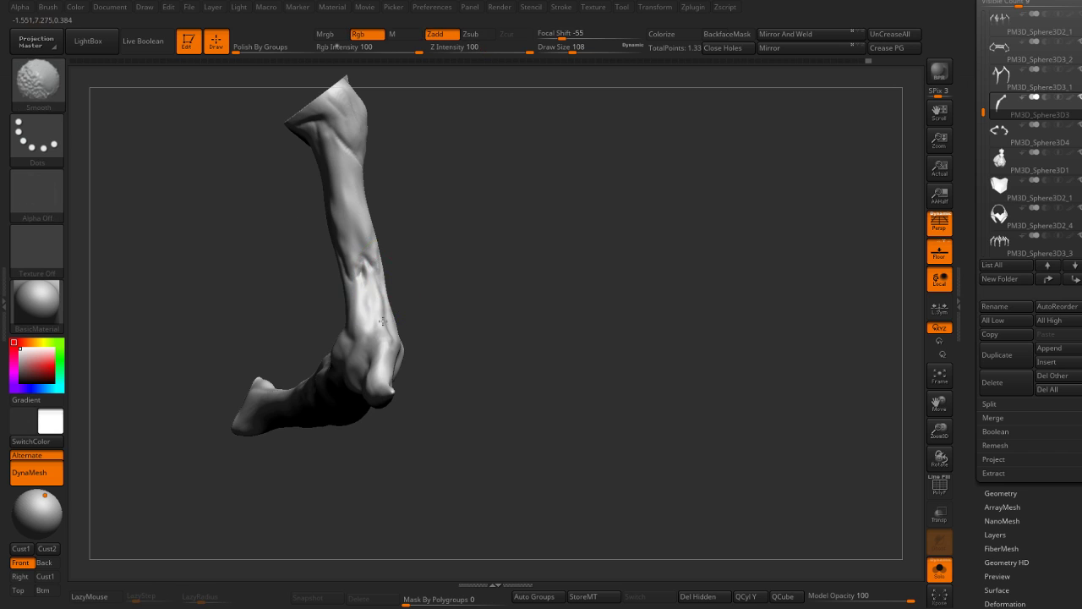
drag(384, 325, 394, 218)
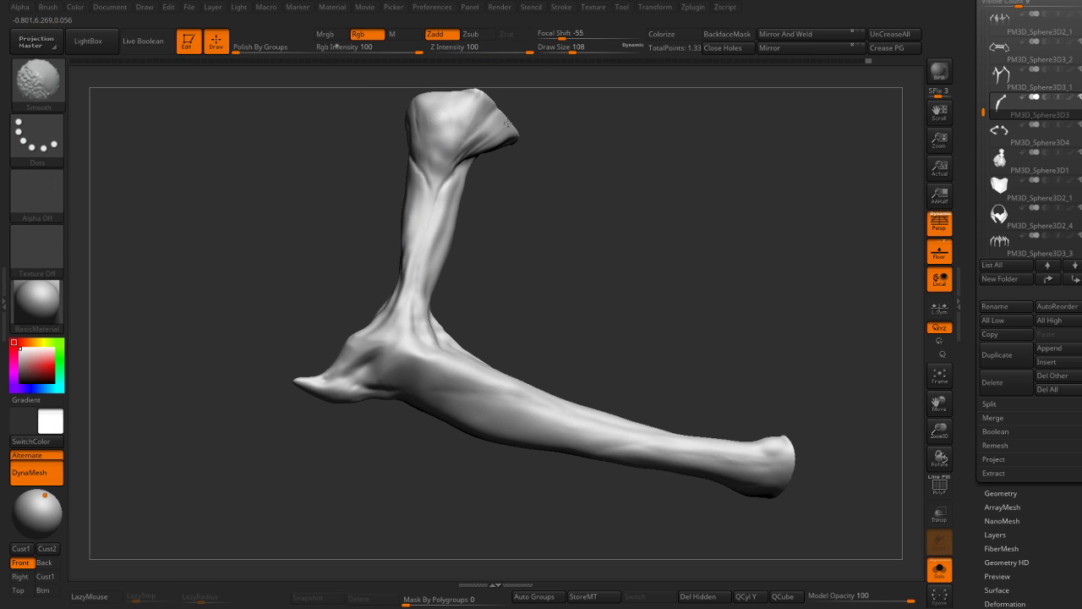
mouse_move(507, 123)
mouse_down()
mouse_move(496, 110)
mouse_move(595, 229)
mouse_move(492, 245)
mouse_move(778, 290)
mouse_move(676, 251)
mouse_move(641, 280)
mouse_move(676, 299)
mouse_move(574, 298)
mouse_up()
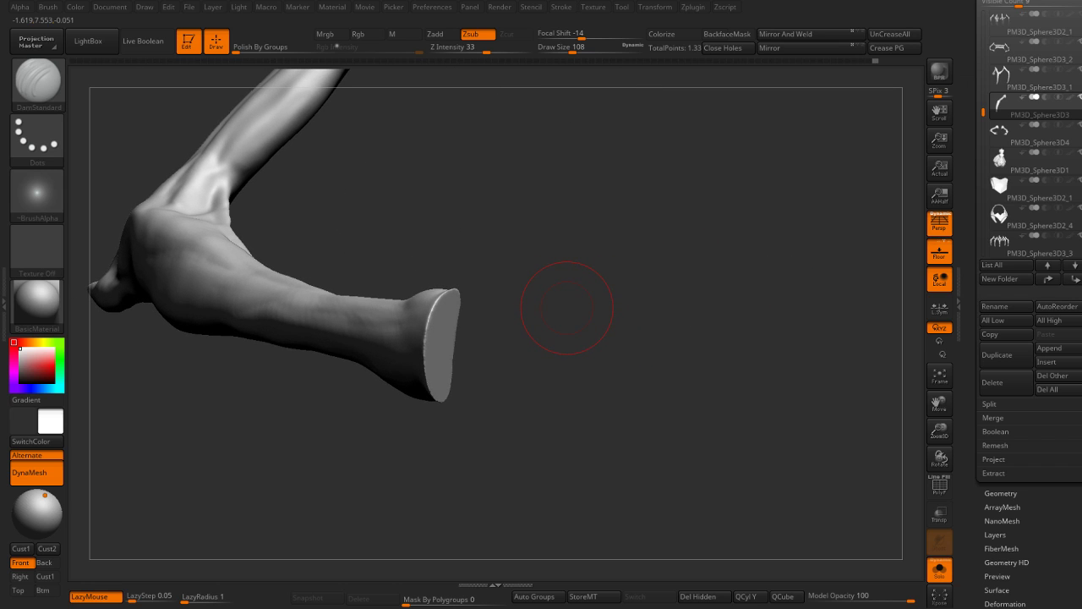
Step: Load the IMM Toon brush and test-insert an ear mesh at the stump, then undo it
key(b)
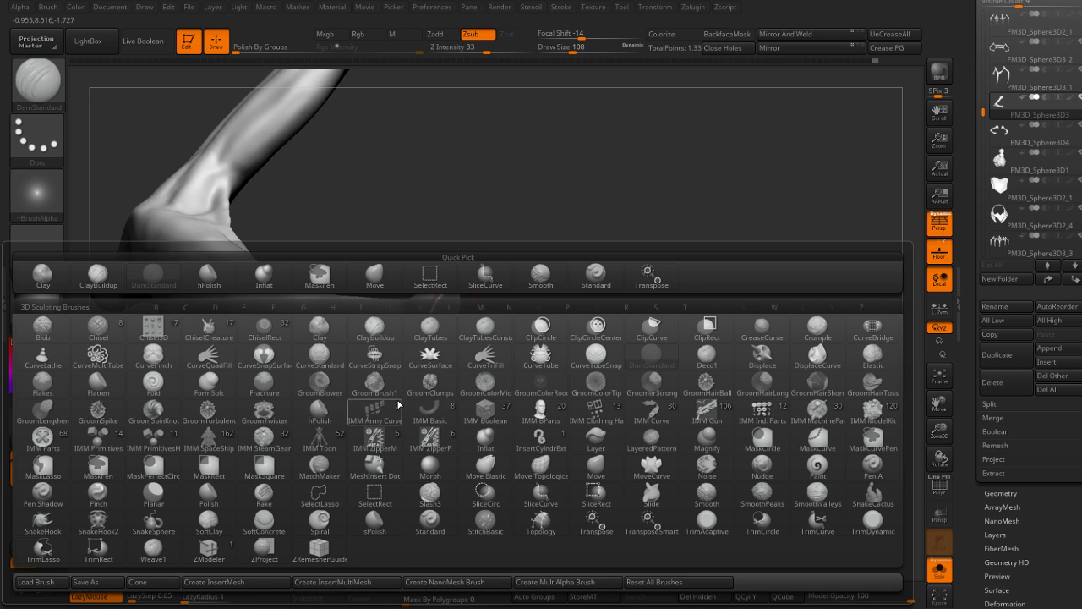
click(321, 449)
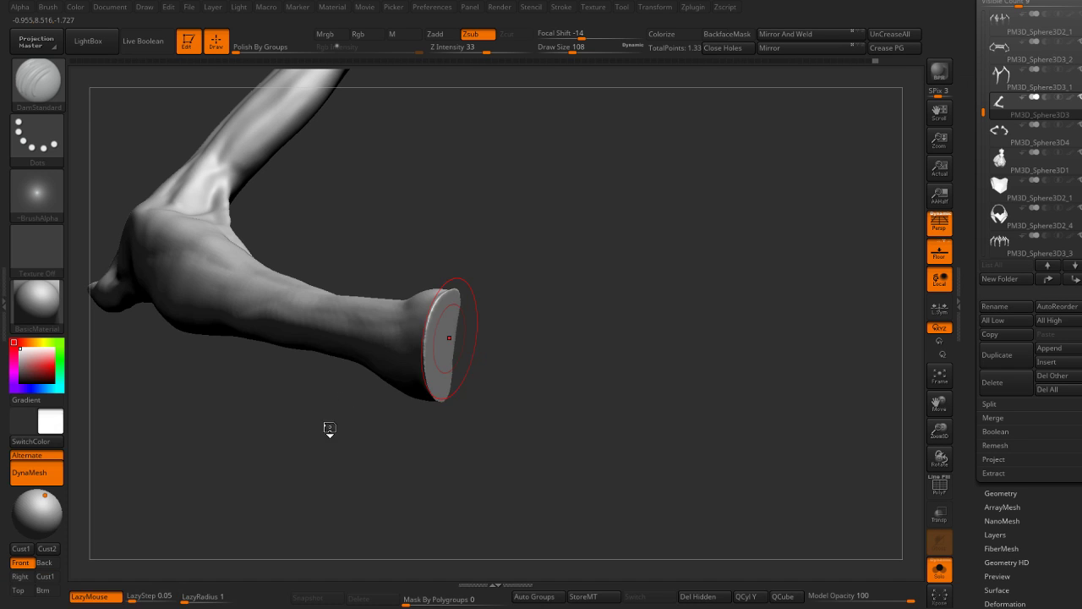
scroll(732, 73, down, 2)
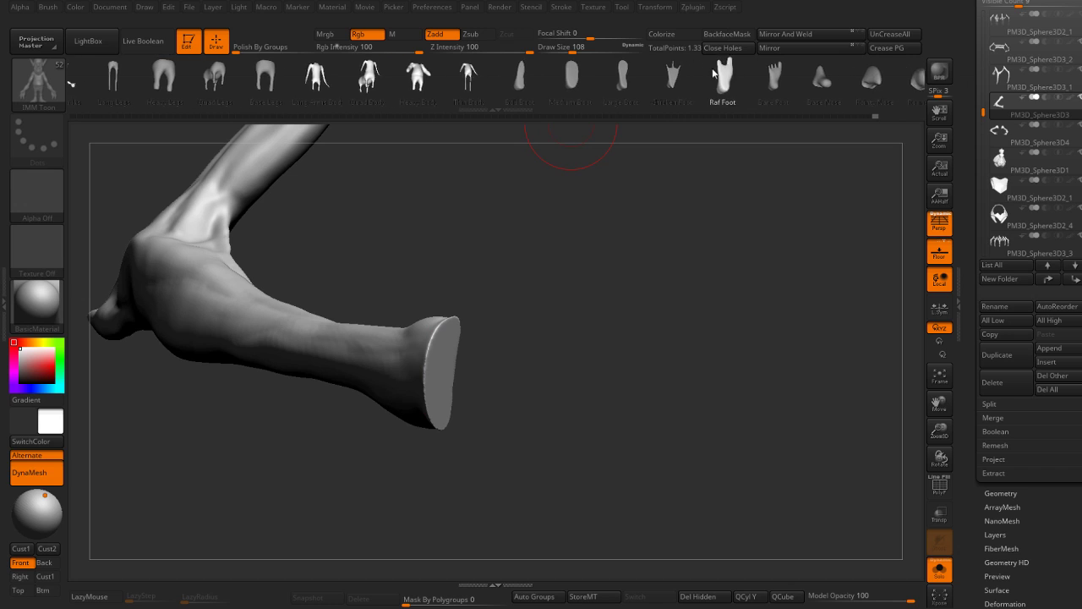
scroll(736, 74, down, 2)
scroll(745, 76, down, 1)
scroll(727, 78, down, 1)
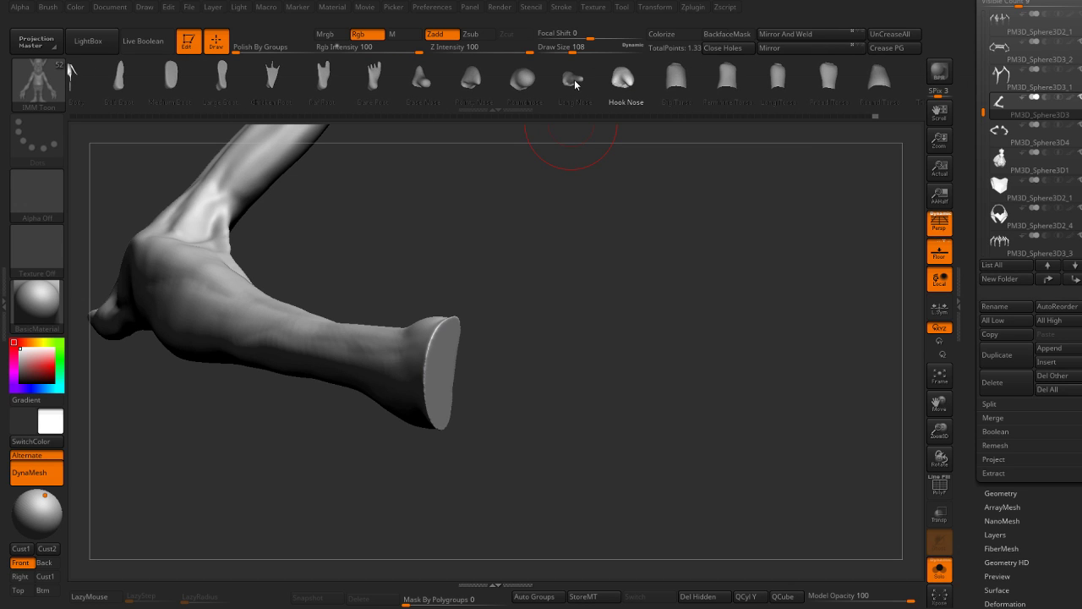
scroll(575, 85, down, 3)
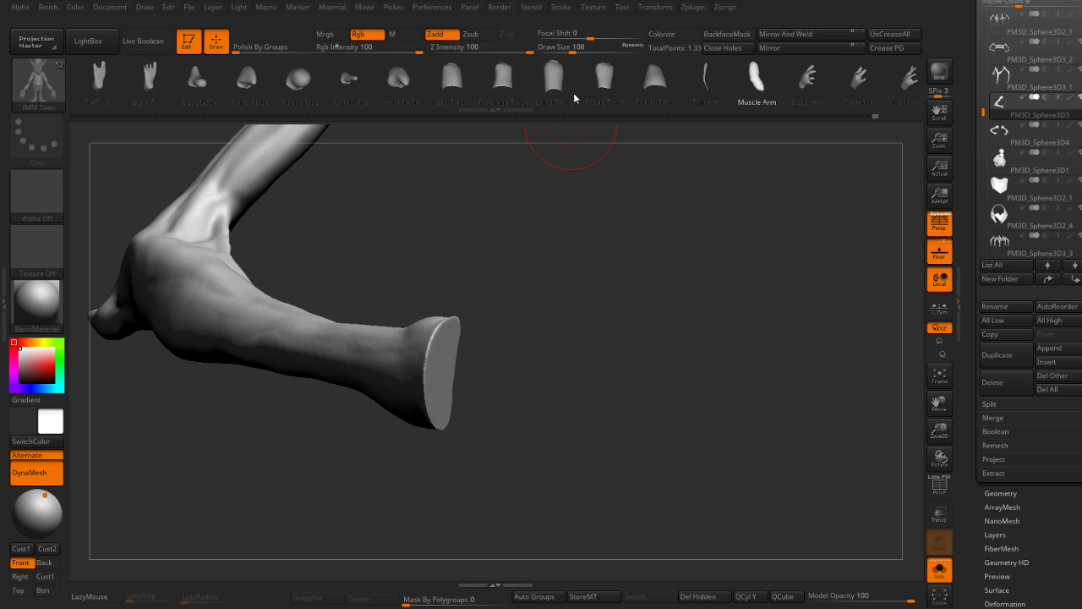
scroll(524, 93, down, 1)
scroll(474, 108, down, 2)
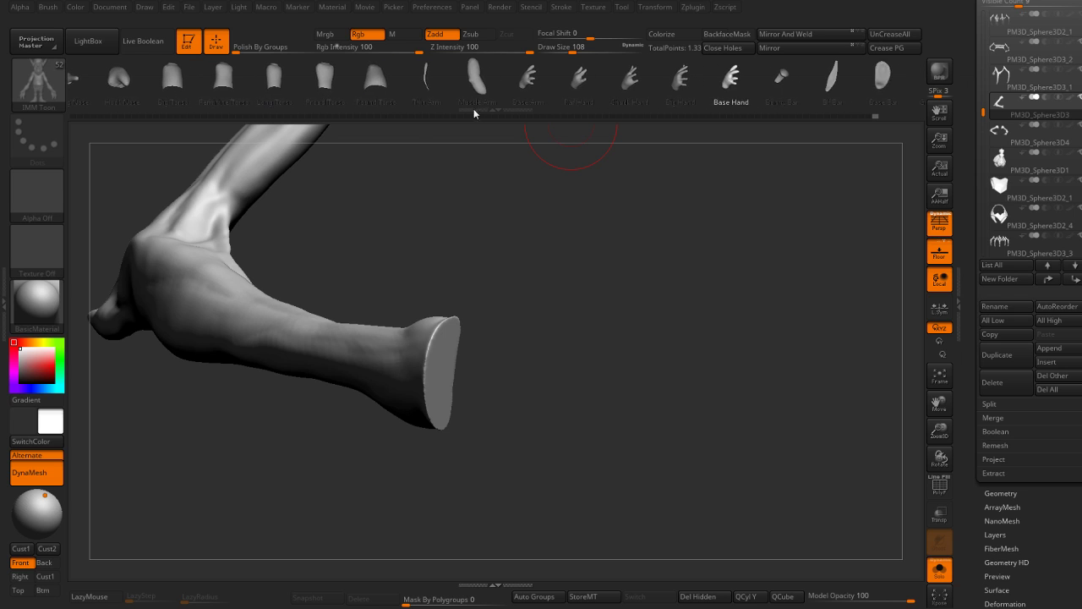
scroll(473, 108, down, 1)
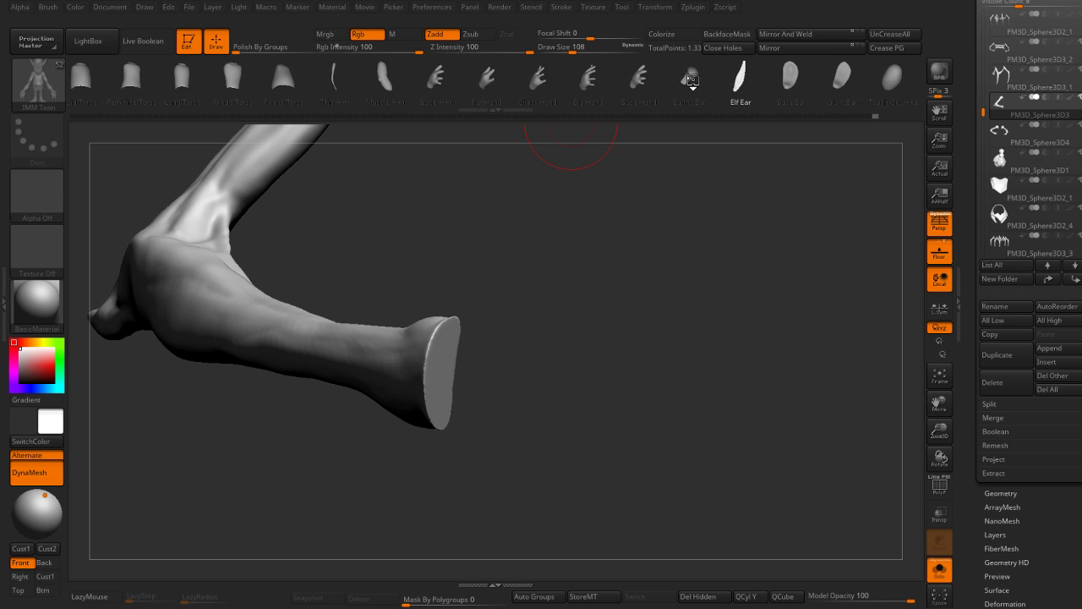
scroll(691, 82, down, 1)
scroll(626, 86, down, 2)
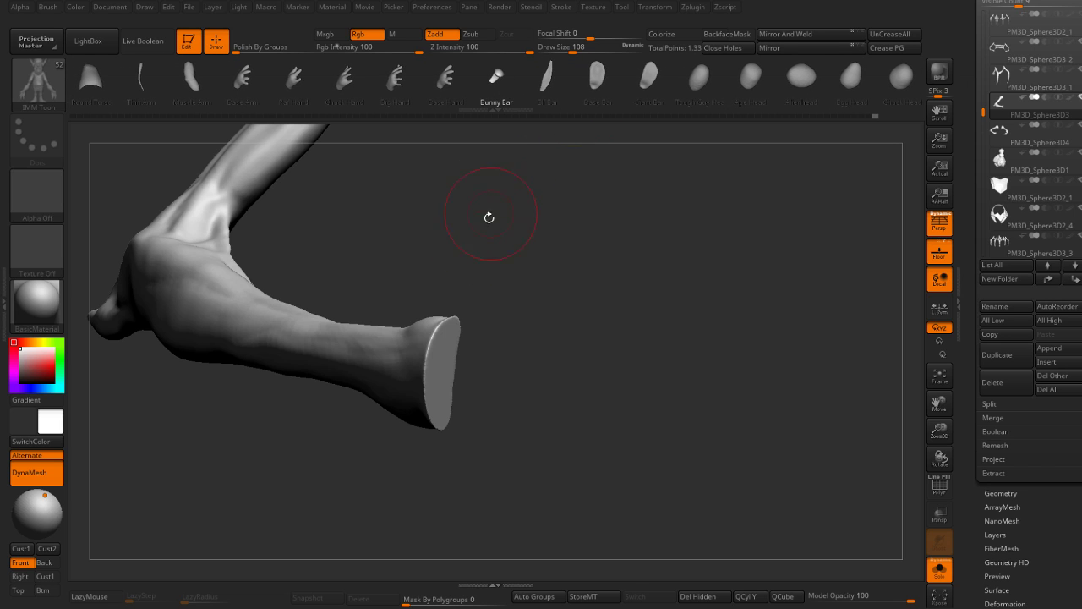
drag(444, 364, 496, 359)
drag(634, 260, 623, 284)
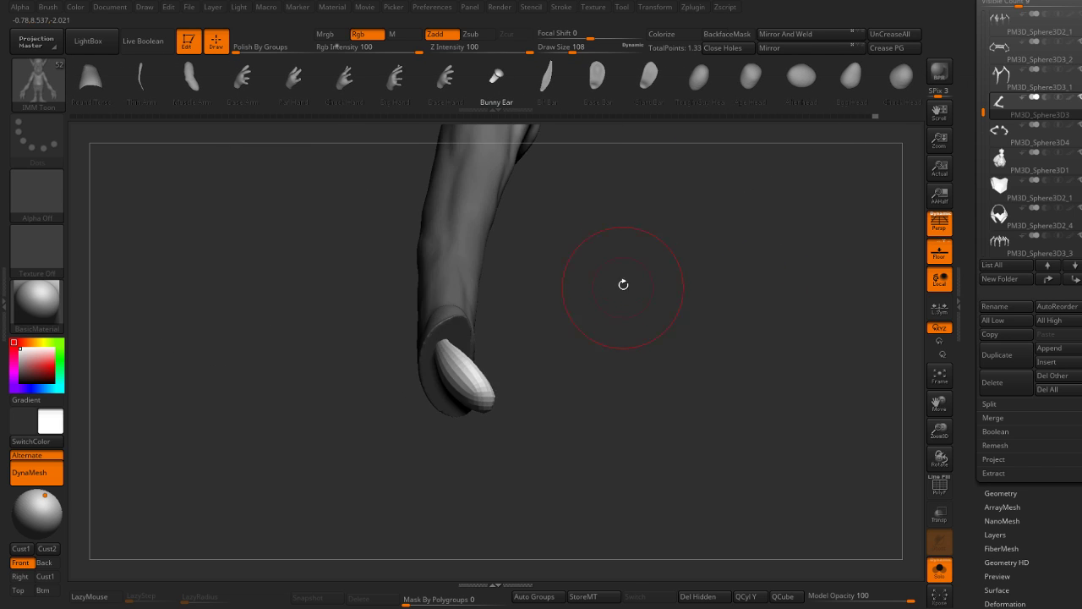
key(ctrl+z)
Step: Insert the Thin Arm piece on the wrist stump and split it into its own subtool
click(150, 74)
mouse_move(449, 343)
mouse_down()
mouse_move(629, 331)
mouse_move(699, 283)
mouse_move(667, 295)
mouse_up()
key(g)
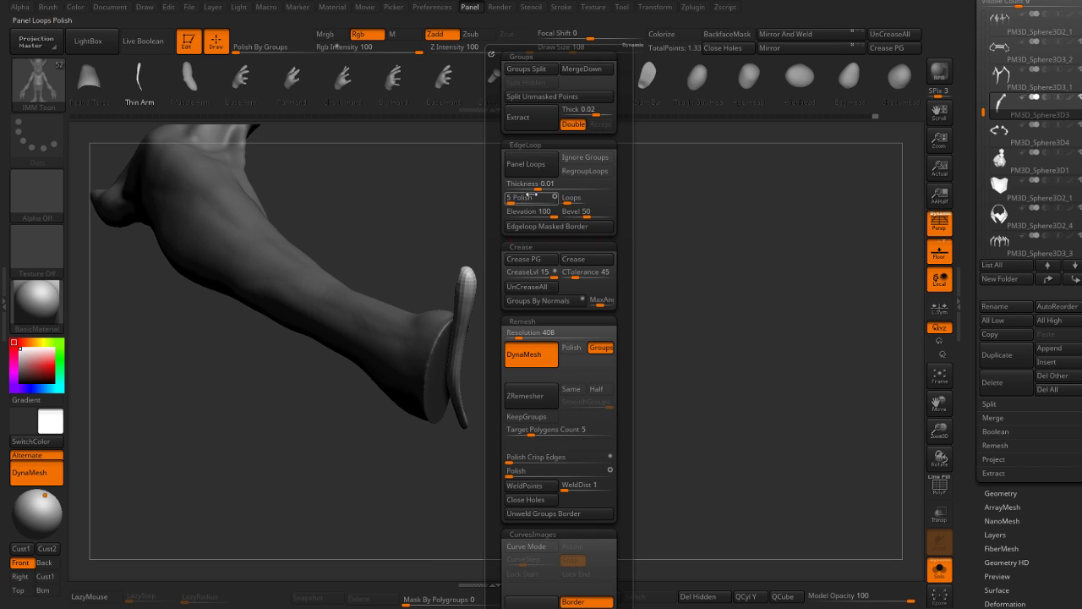
click(540, 98)
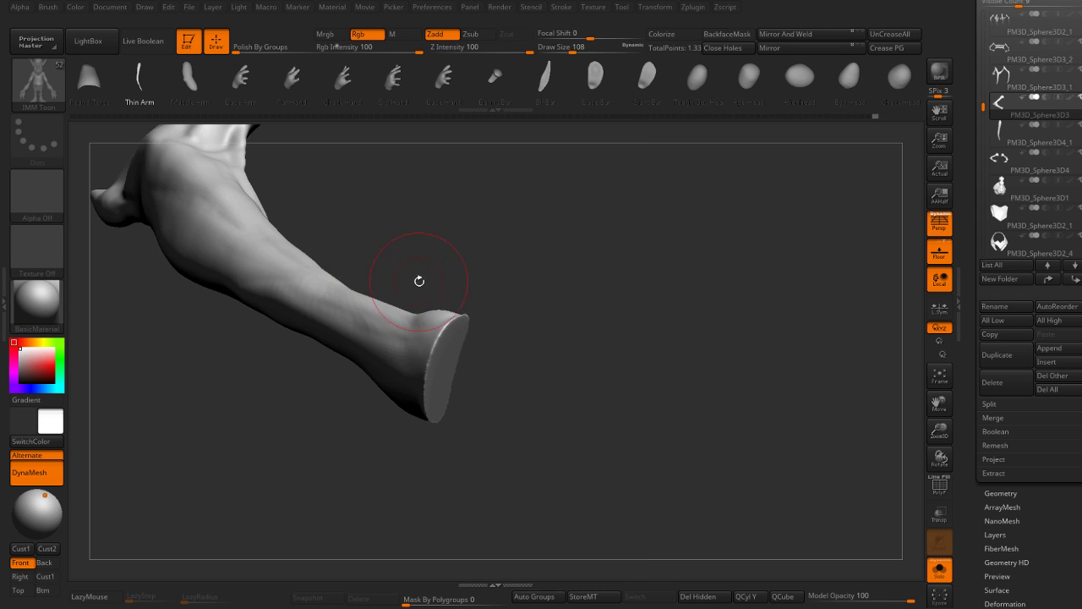
key(ctrl+shift+f)
Step: Select the thin piece and rotate, move and stretch it into a long claw
alt+click(466, 322)
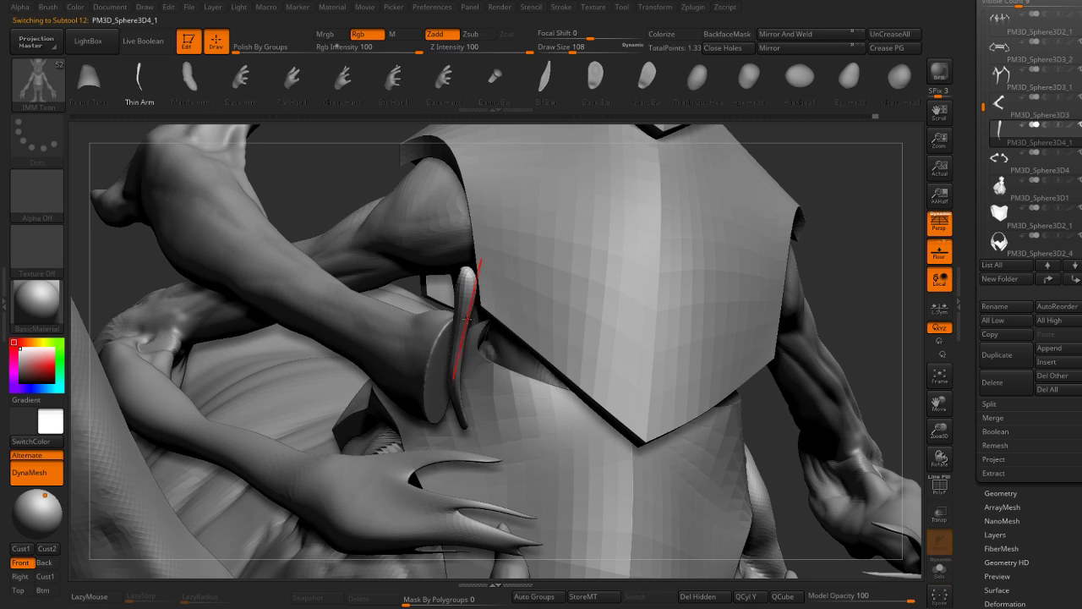
key(w)
drag(476, 323, 411, 144)
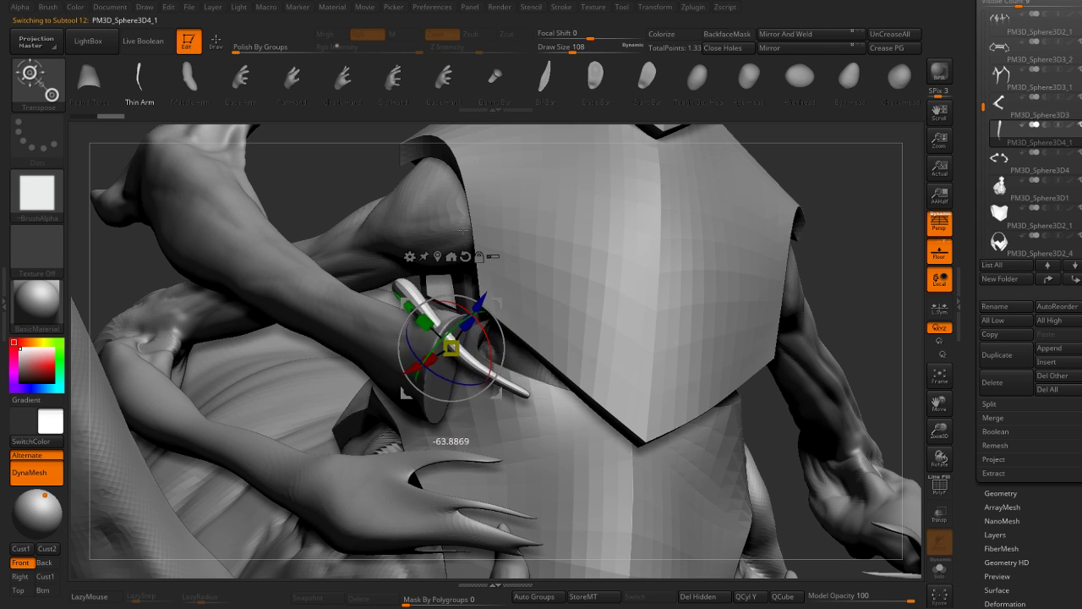
drag(410, 338, 458, 363)
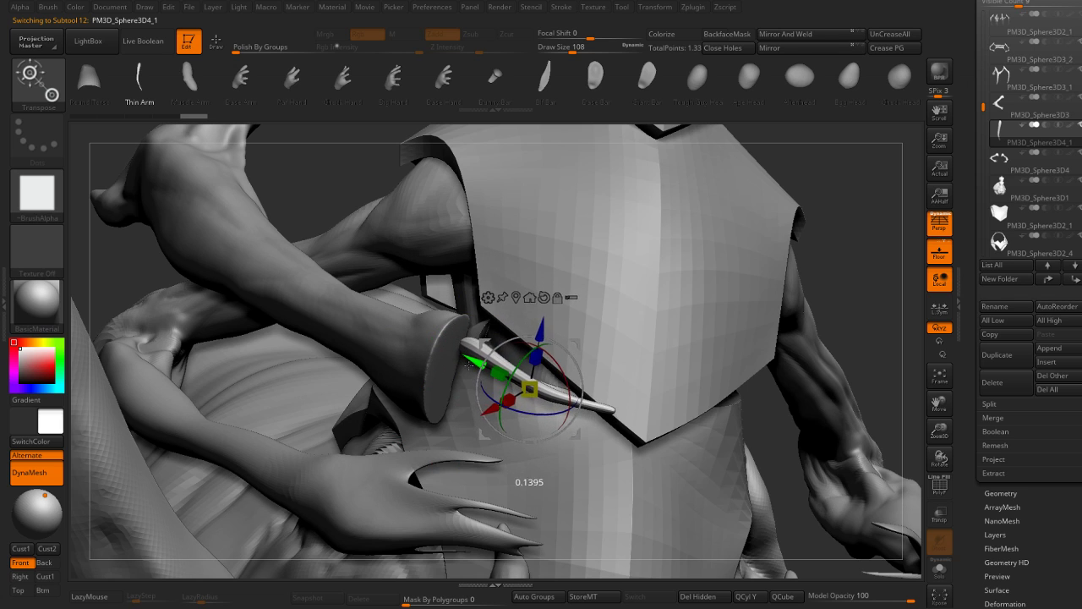
drag(542, 380, 526, 394)
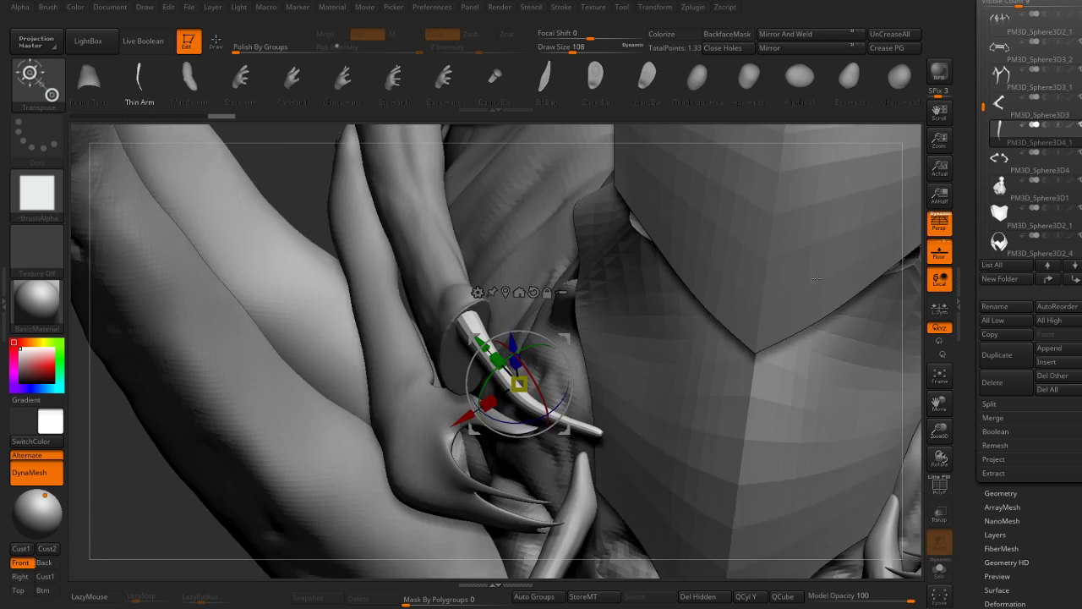
drag(829, 222, 462, 312)
key(q)
Step: Rotate and reposition the peg piece so it sinks into the wrist stump
drag(452, 413, 505, 384)
key(w)
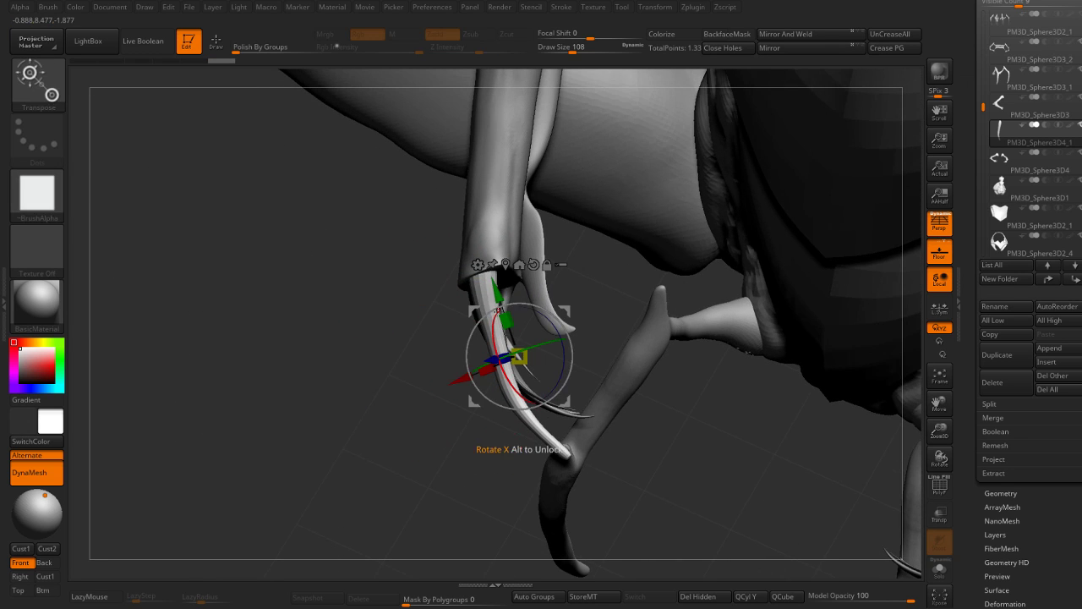
alt+drag(554, 306, 541, 355)
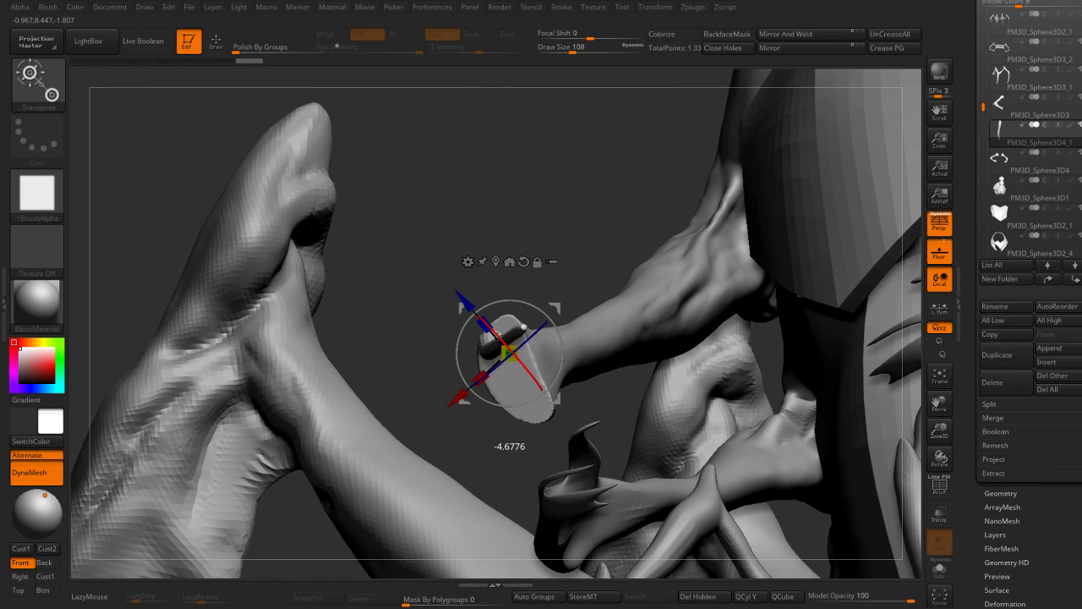
drag(497, 330, 527, 304)
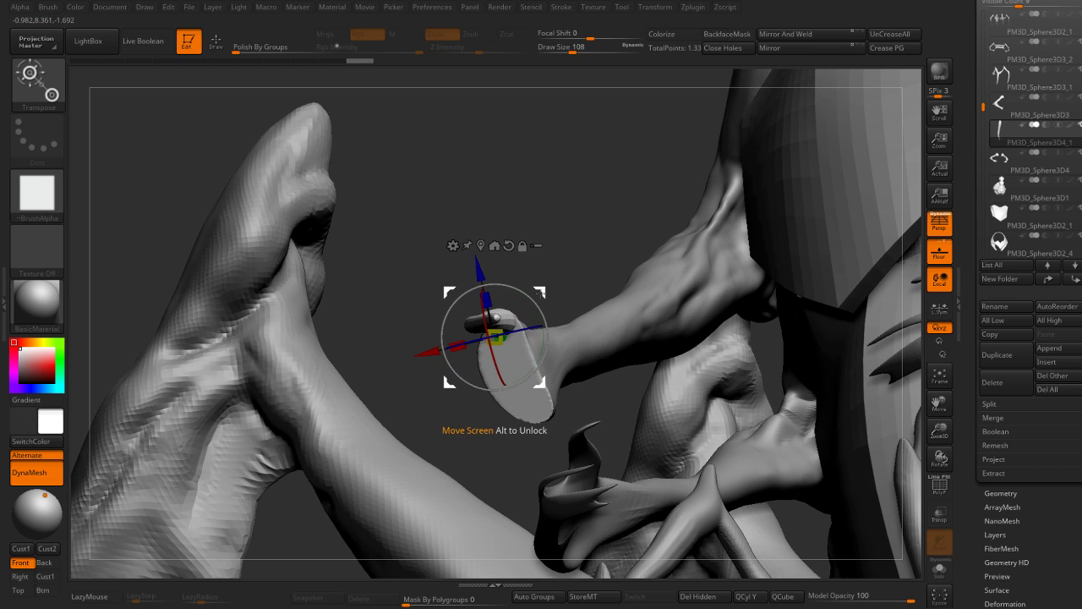
drag(540, 332, 524, 314)
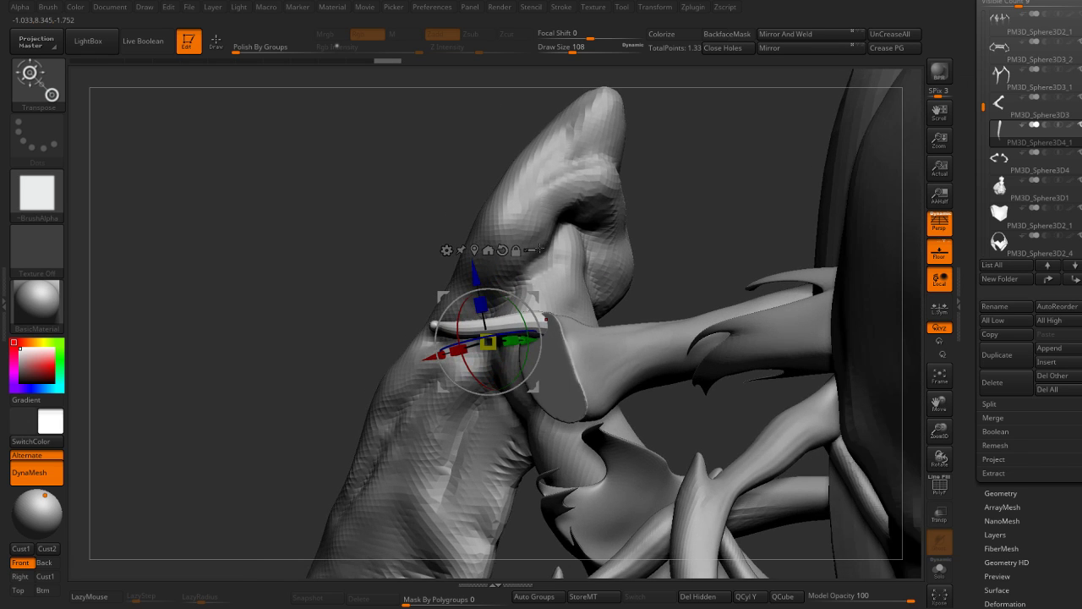
mouse_move(598, 237)
mouse_down()
mouse_move(478, 279)
mouse_move(511, 348)
mouse_up()
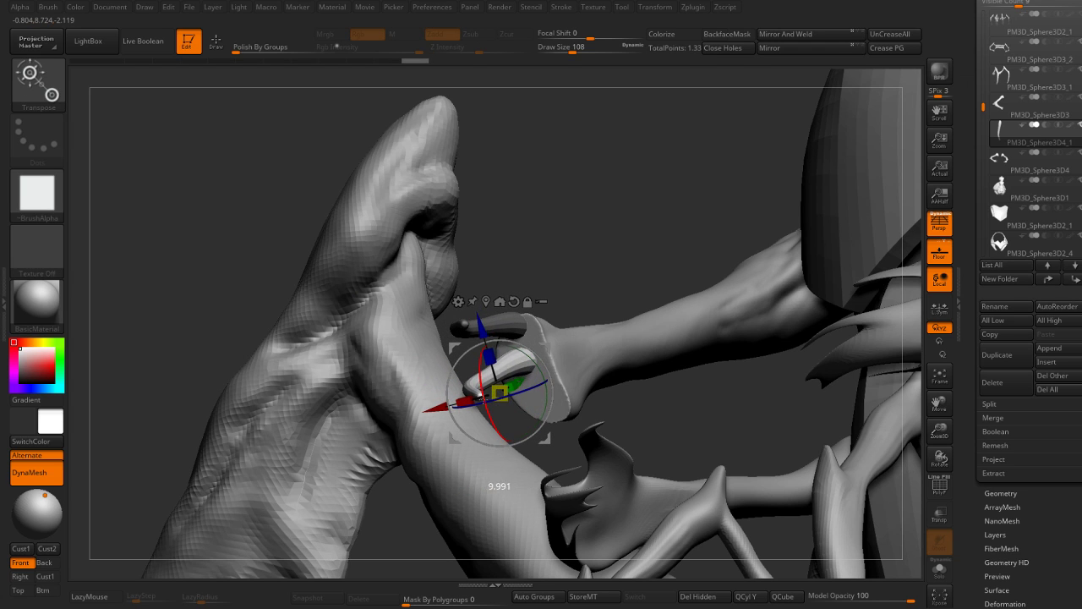
mouse_move(500, 392)
mouse_down()
mouse_move(483, 423)
mouse_move(520, 446)
mouse_up()
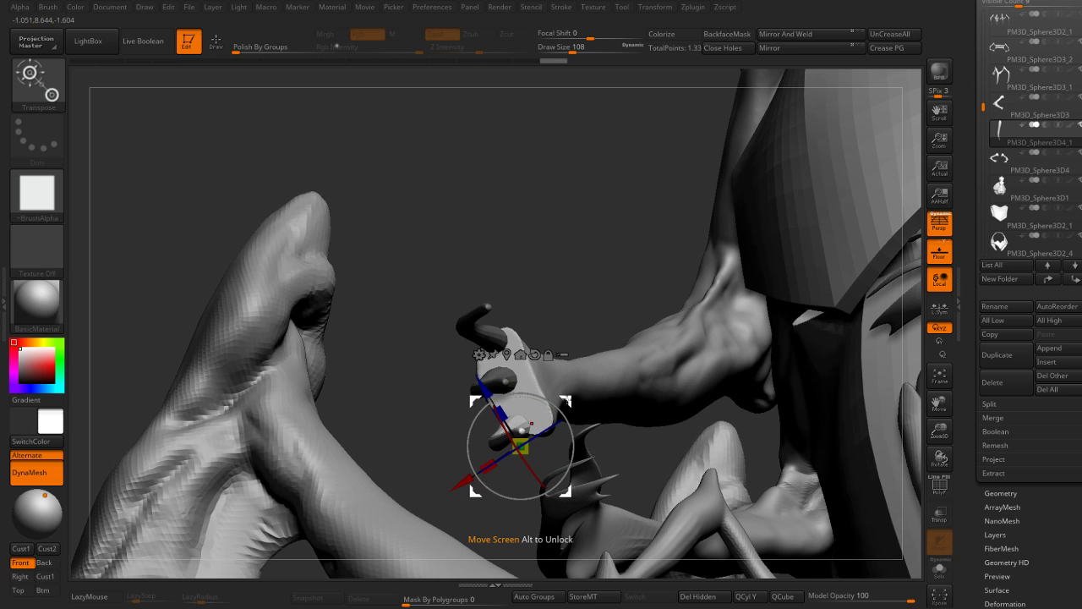
drag(573, 402, 584, 440)
Step: Rotate the claw pieces and move them down into the wrist stump, checking from several angles
mouse_move(592, 355)
mouse_down()
mouse_move(577, 306)
mouse_move(550, 389)
mouse_up()
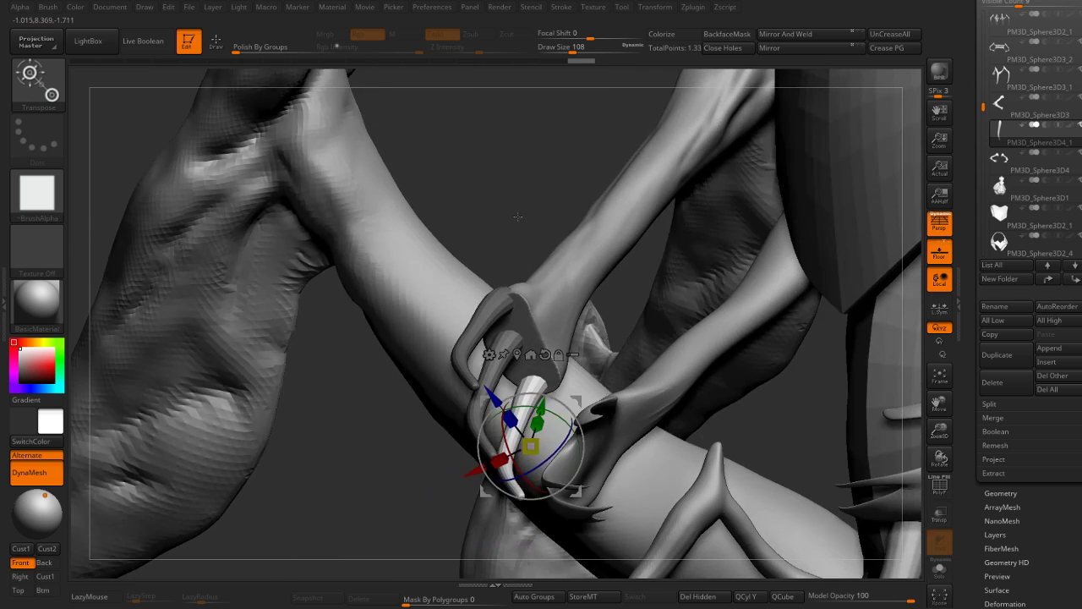
drag(518, 217, 494, 276)
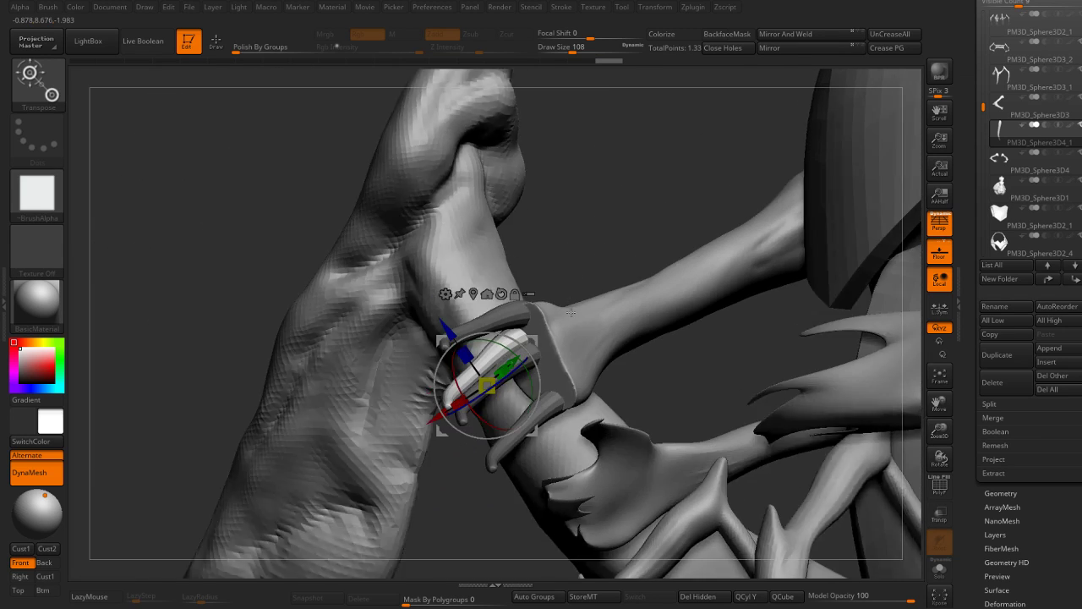
drag(211, 539, 197, 524)
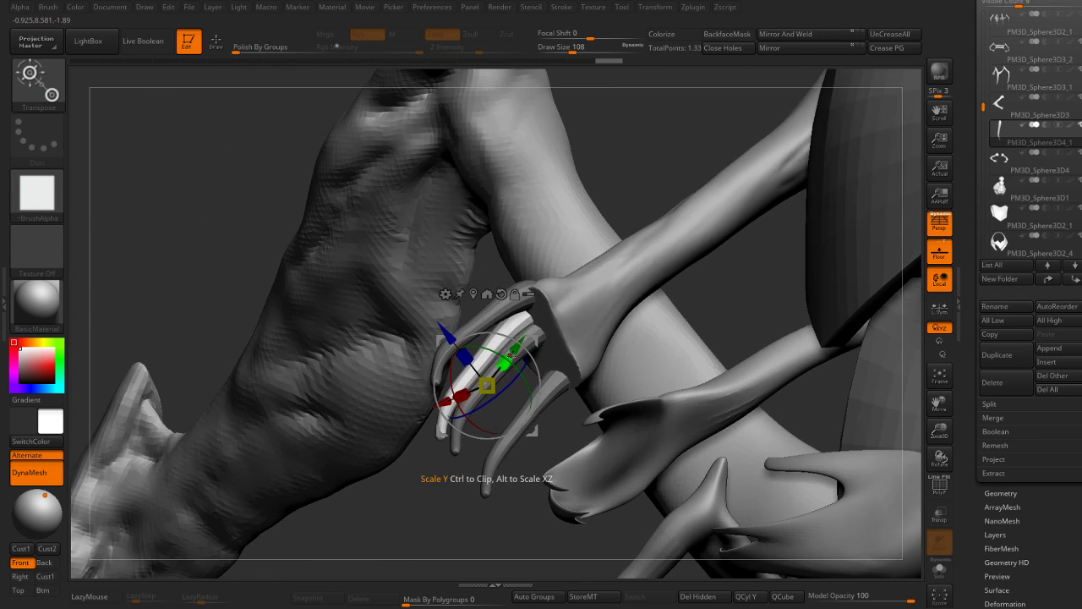
drag(497, 356, 607, 500)
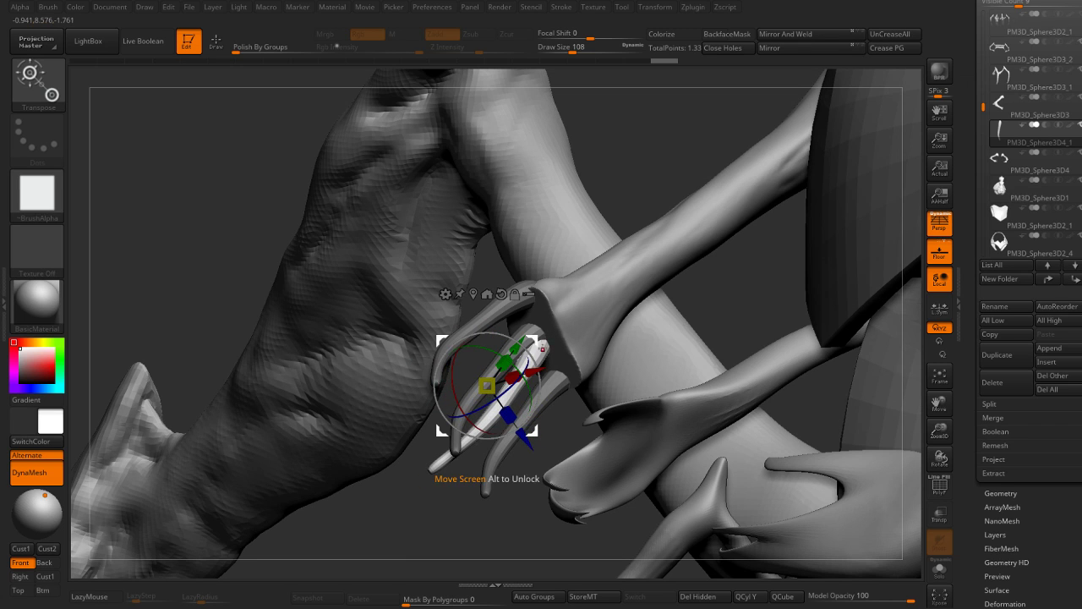
mouse_move(487, 386)
mouse_down()
mouse_move(518, 340)
mouse_move(523, 349)
mouse_up()
drag(620, 175, 421, 401)
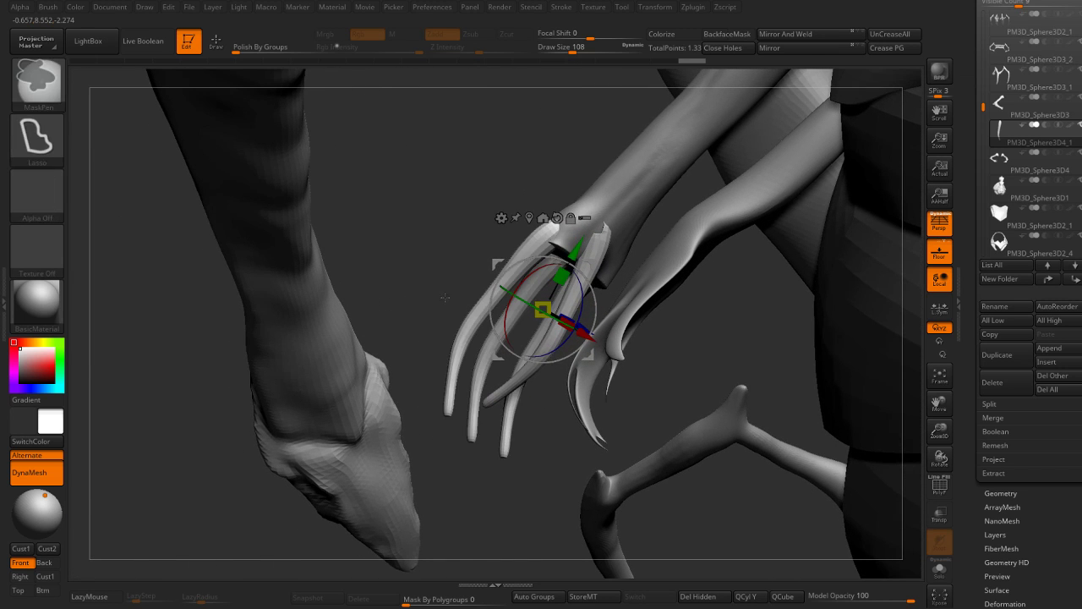
mouse_move(573, 252)
mouse_down()
mouse_move(557, 275)
mouse_move(579, 297)
mouse_move(535, 281)
mouse_move(548, 169)
mouse_up()
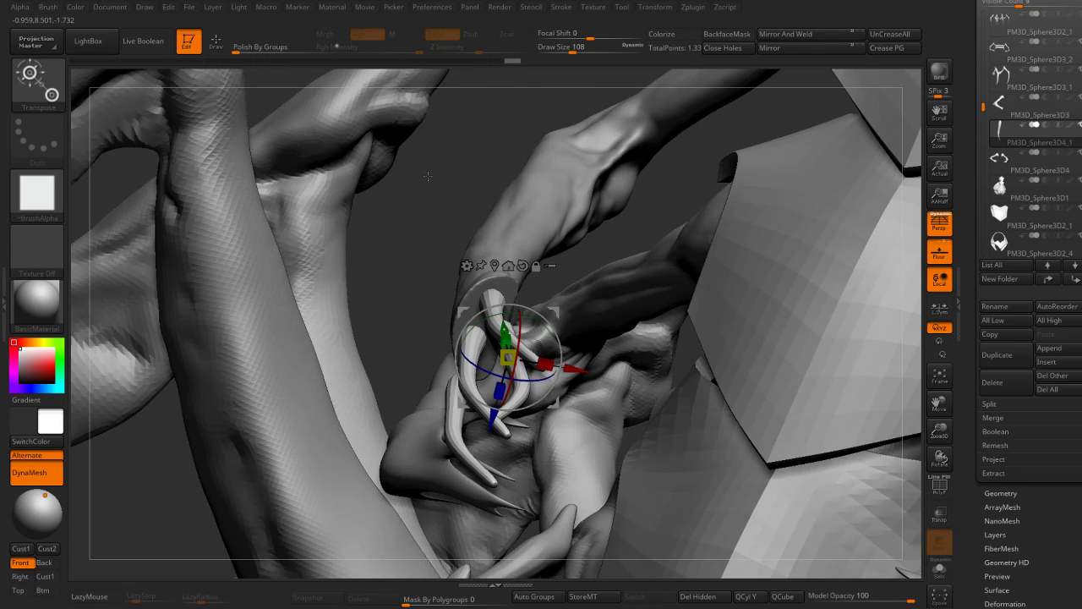
mouse_move(427, 176)
mouse_down()
mouse_move(696, 159)
mouse_move(621, 512)
mouse_move(528, 278)
mouse_up()
Step: Isolate the arm subtool PM3D_Sphere3D3 to inspect its wrist stump, then show all subtools again
key(q)
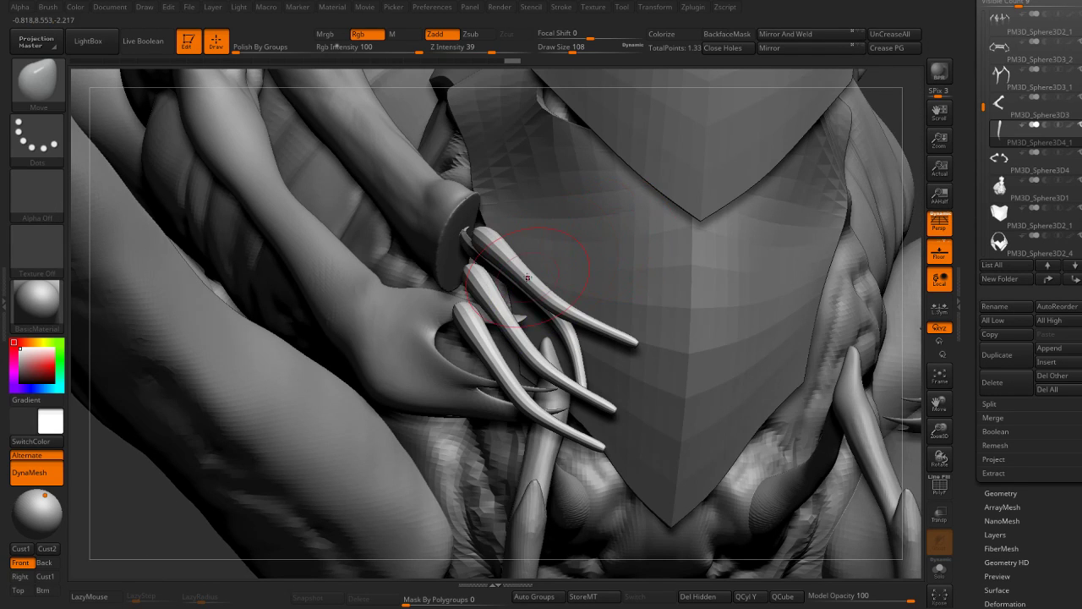
key(g)
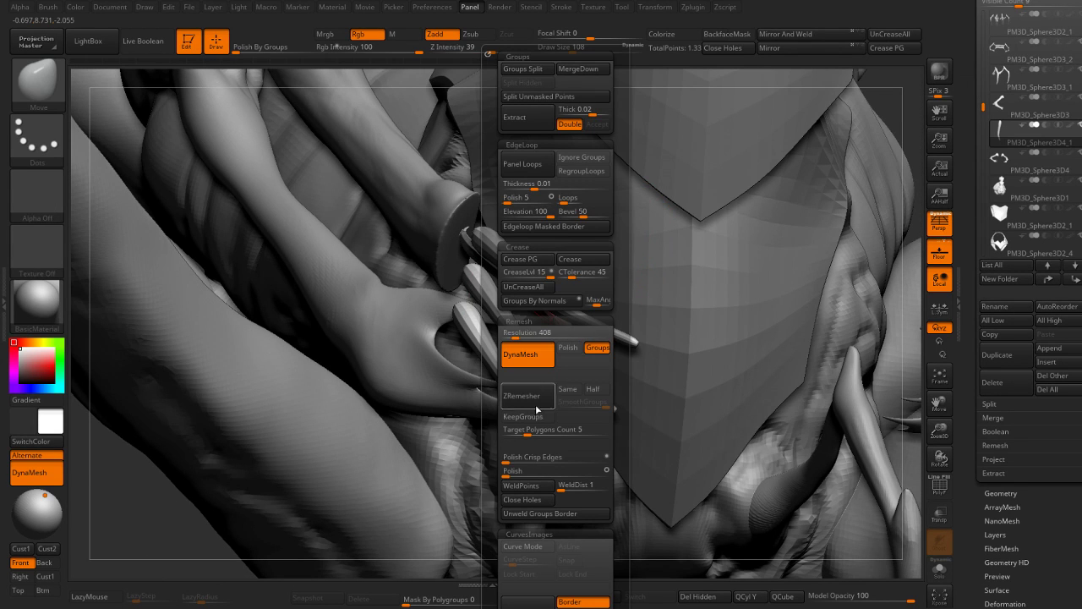
alt+click(443, 236)
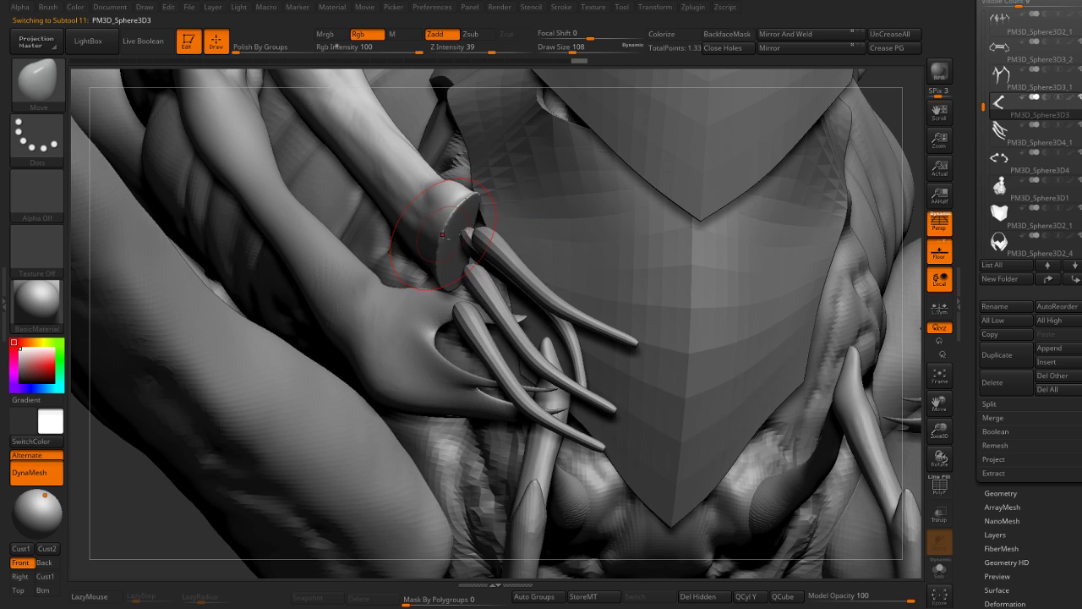
key(ctrl+shift+s)
drag(614, 249, 558, 317)
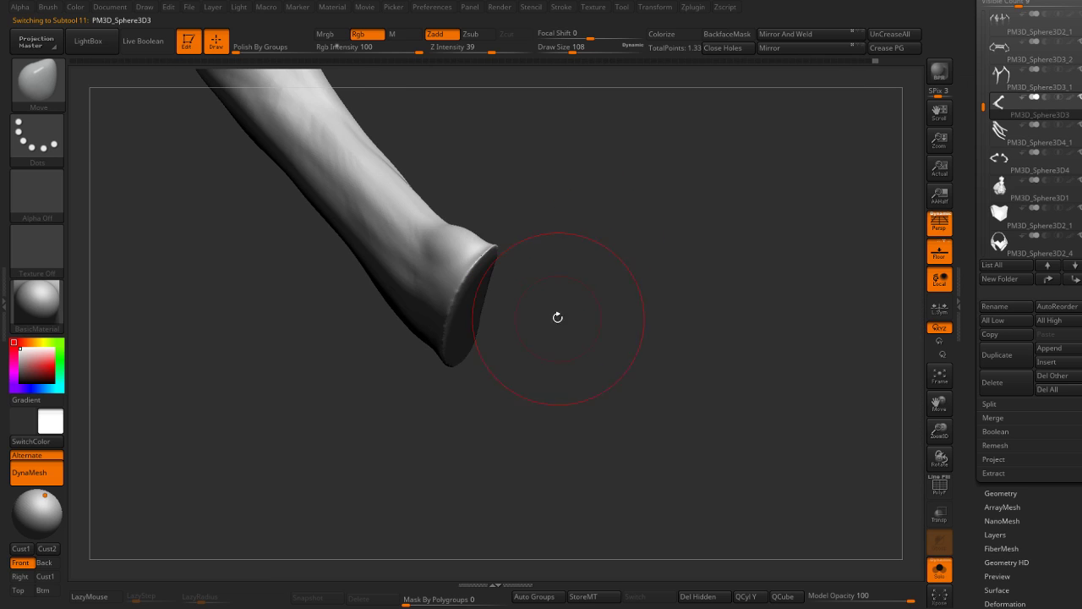
drag(498, 252, 587, 245)
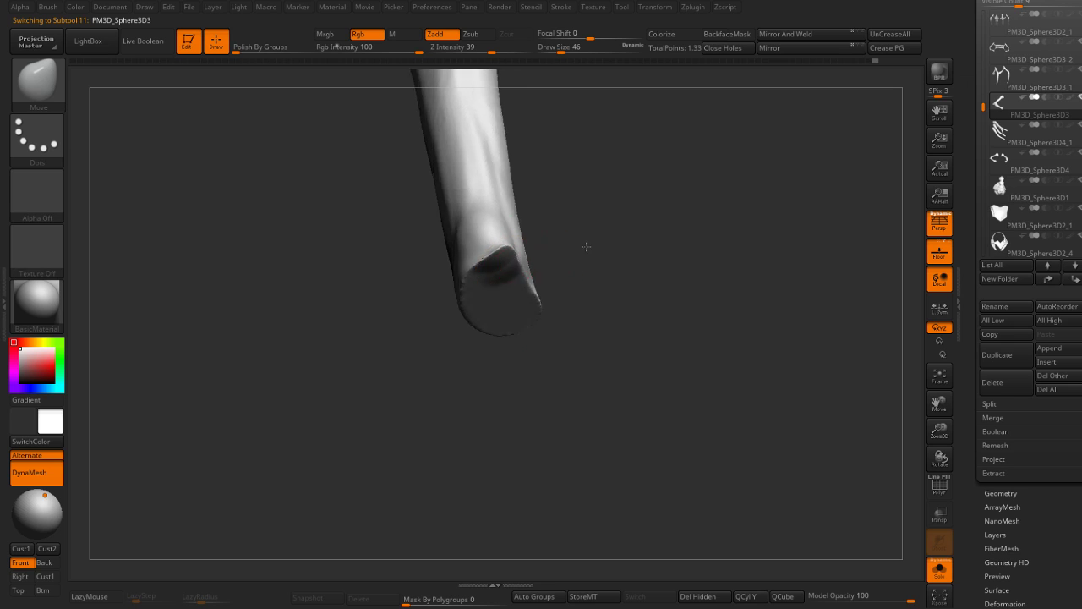
key(ctrl+shift+s)
mouse_move(463, 263)
mouse_down()
mouse_move(499, 295)
mouse_move(530, 279)
mouse_move(436, 353)
mouse_up()
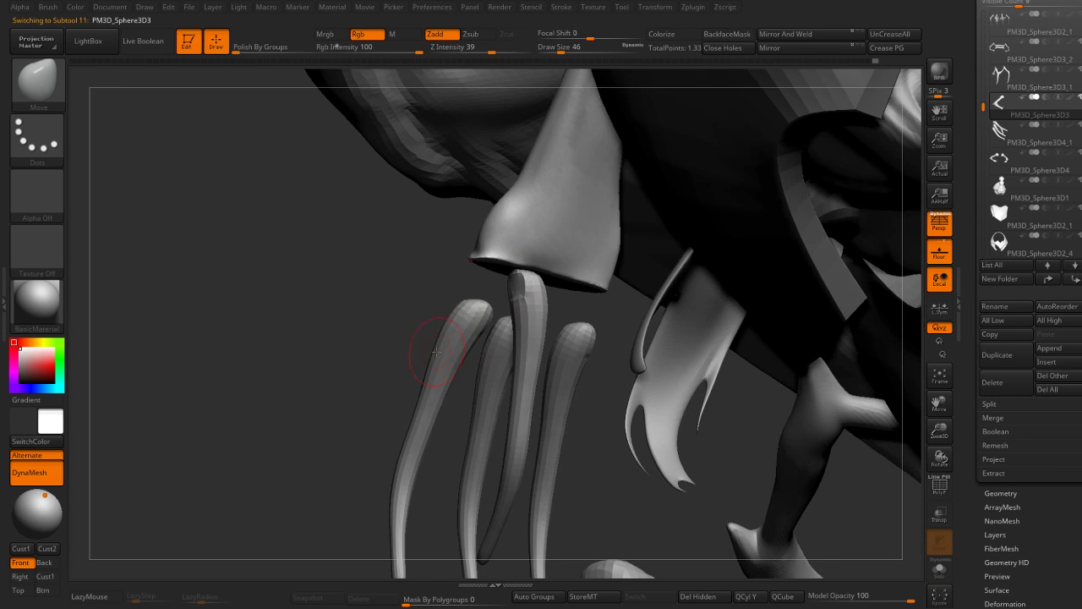
Step: On the claws subtool, apply Auto Groups and mask every claw except one
alt+click(530, 332)
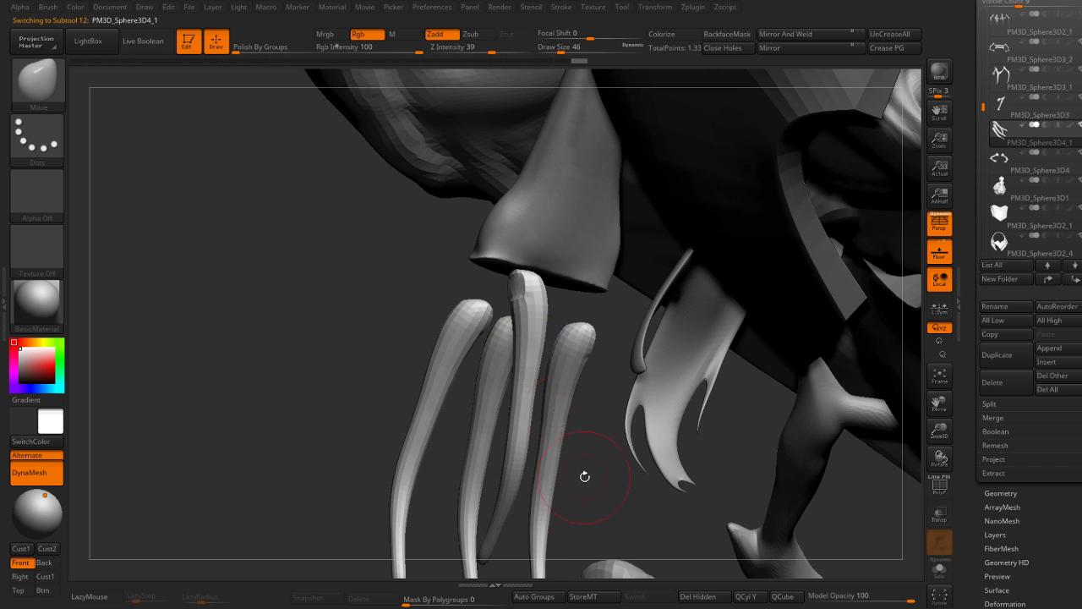
click(534, 598)
key(w)
ctrl+shift+click(531, 307)
Step: Rotate and reposition the free claw with Transpose so it seats inside the wrist stump
drag(525, 293, 508, 304)
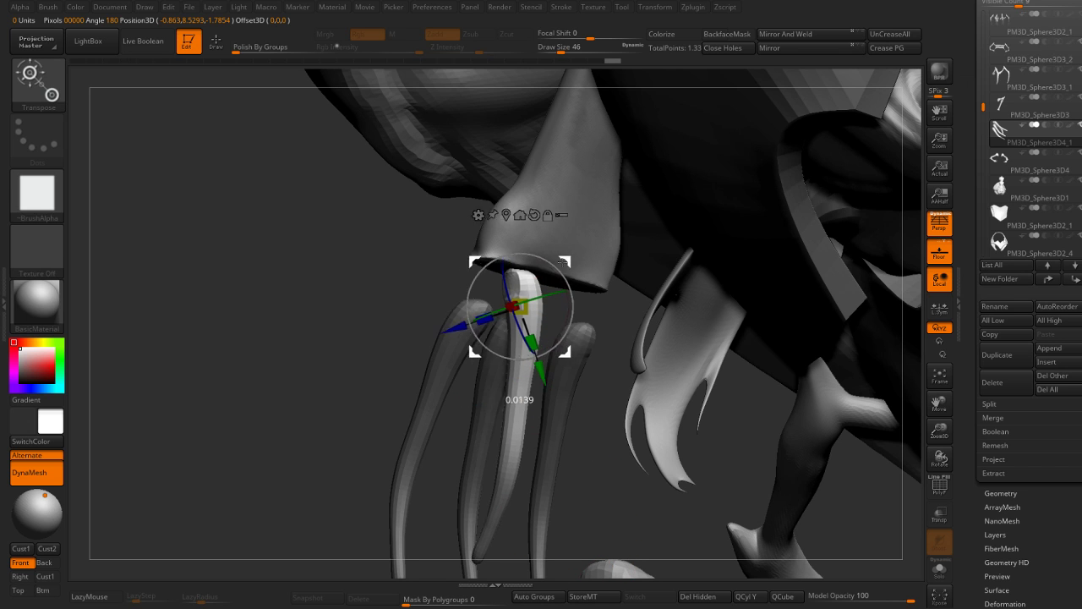
mouse_move(397, 338)
mouse_down()
mouse_move(371, 328)
mouse_move(440, 279)
mouse_up()
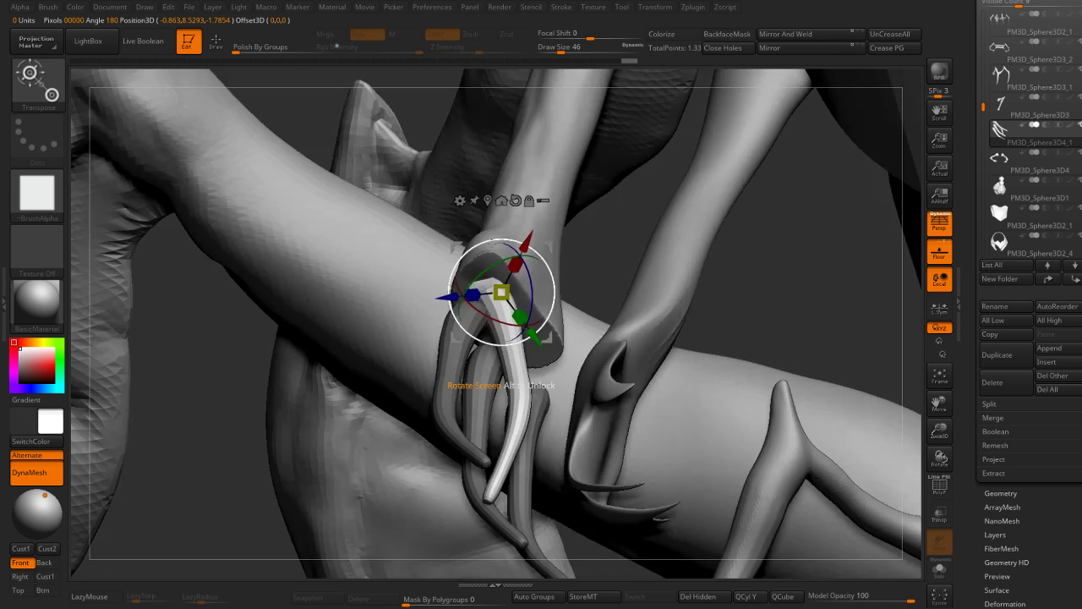
drag(507, 292, 565, 235)
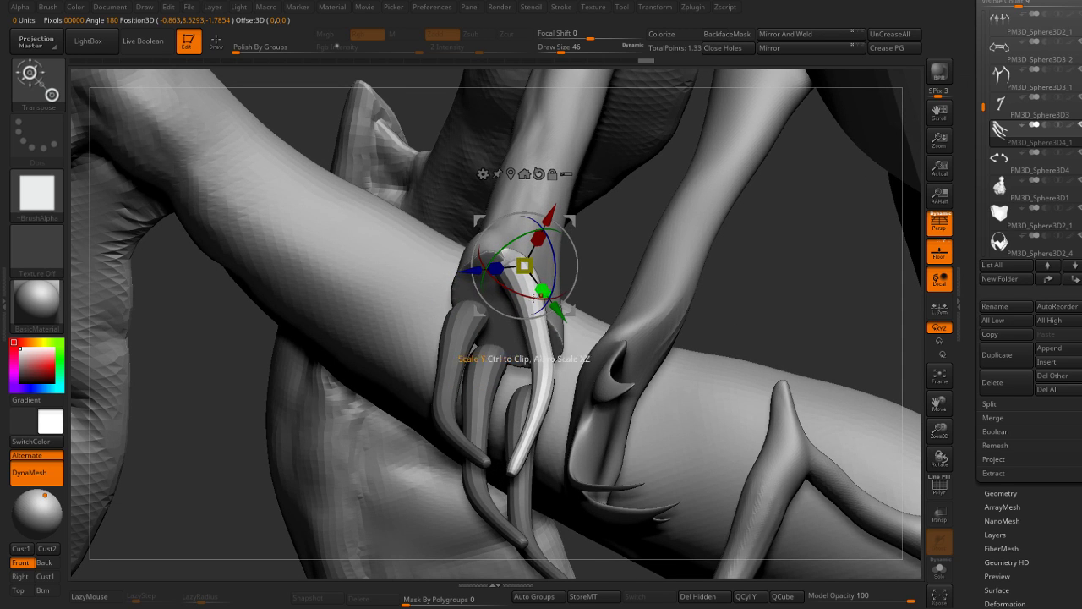
drag(379, 169, 347, 115)
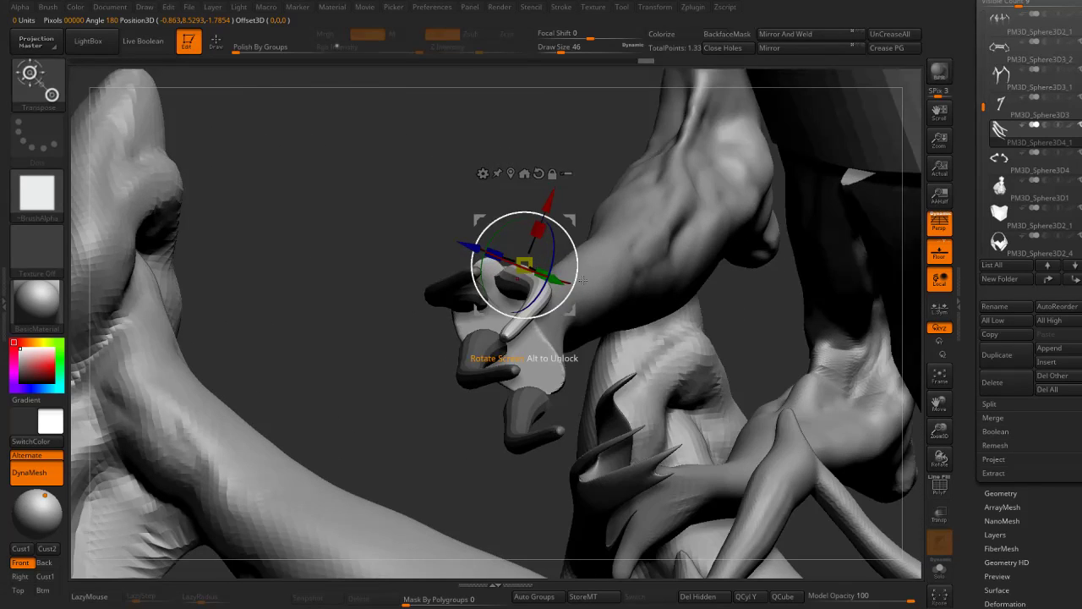
drag(551, 246, 554, 279)
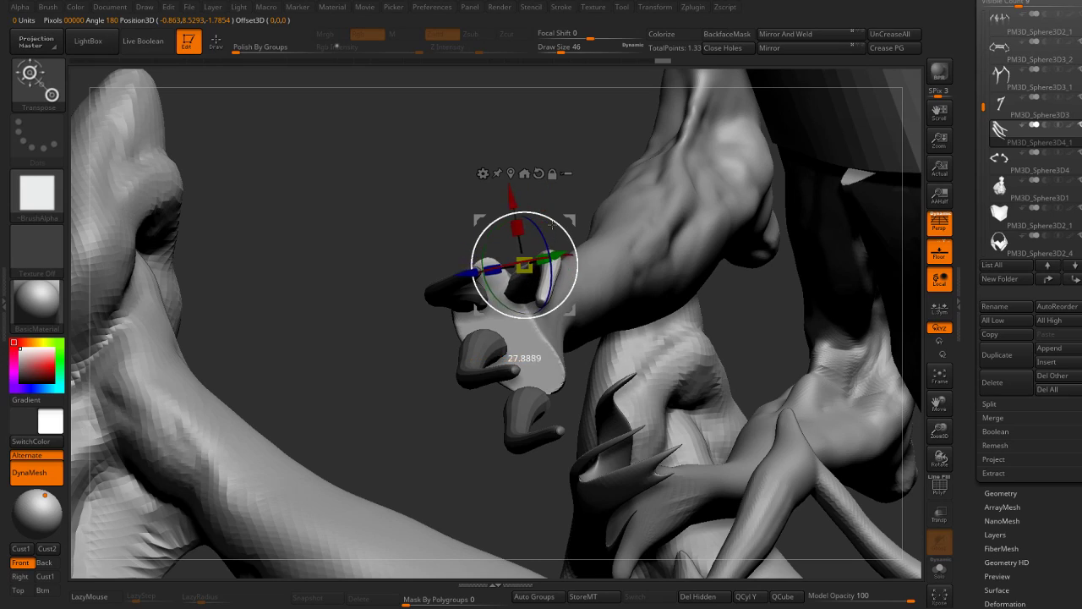
mouse_move(551, 224)
mouse_down()
mouse_move(546, 254)
mouse_move(551, 224)
mouse_move(556, 269)
mouse_up()
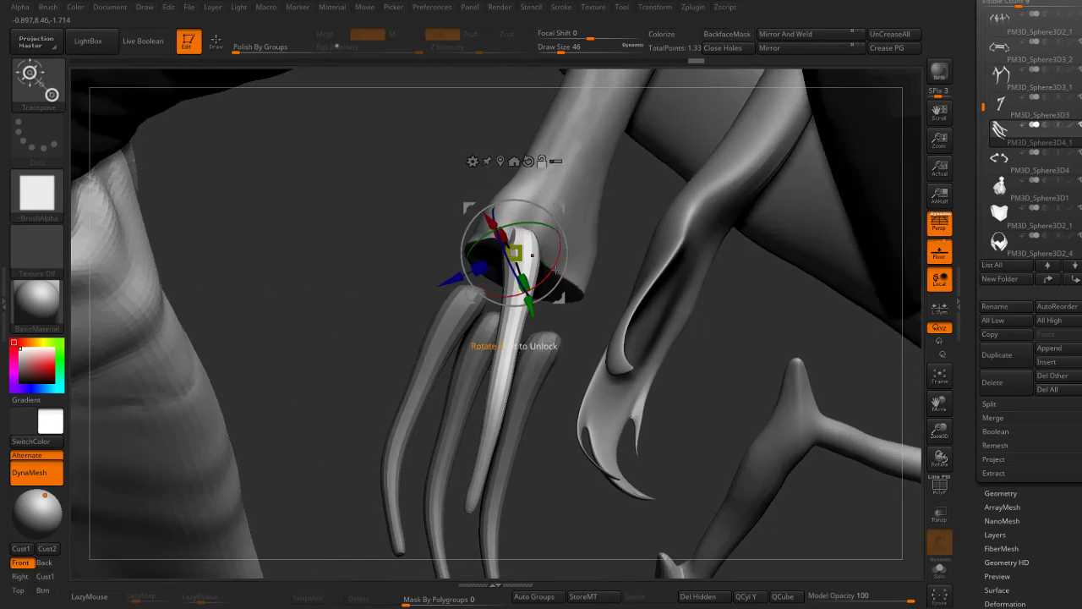
Step: Select the arm again and isolate it, using the ClayBuildup brush with a freehand stroke
alt+click(465, 292)
key(q)
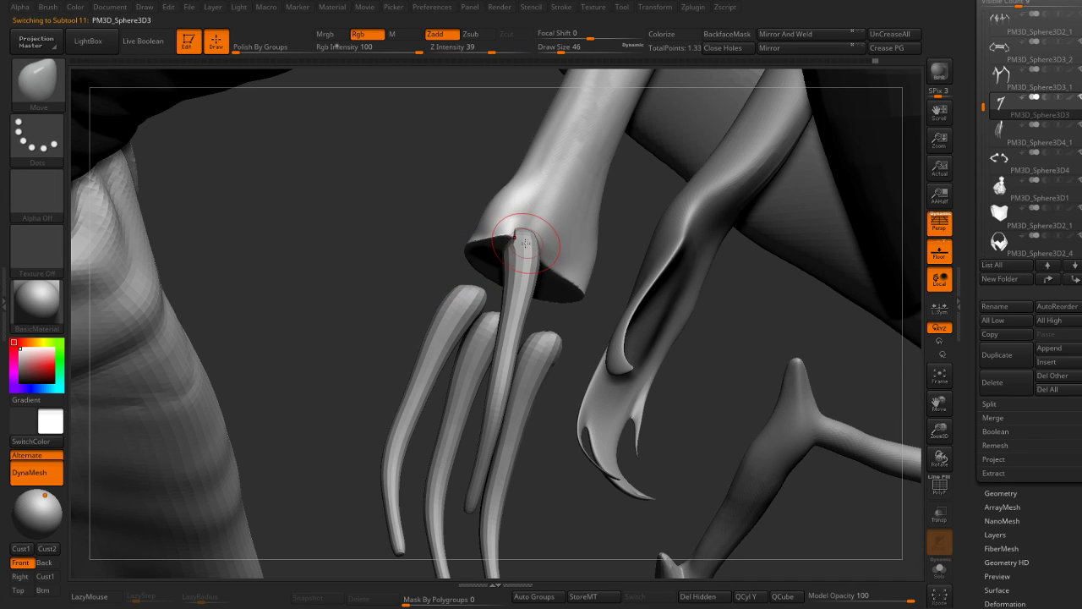
key(b)
key(c)
key(b)
key(ctrl+shift+s)
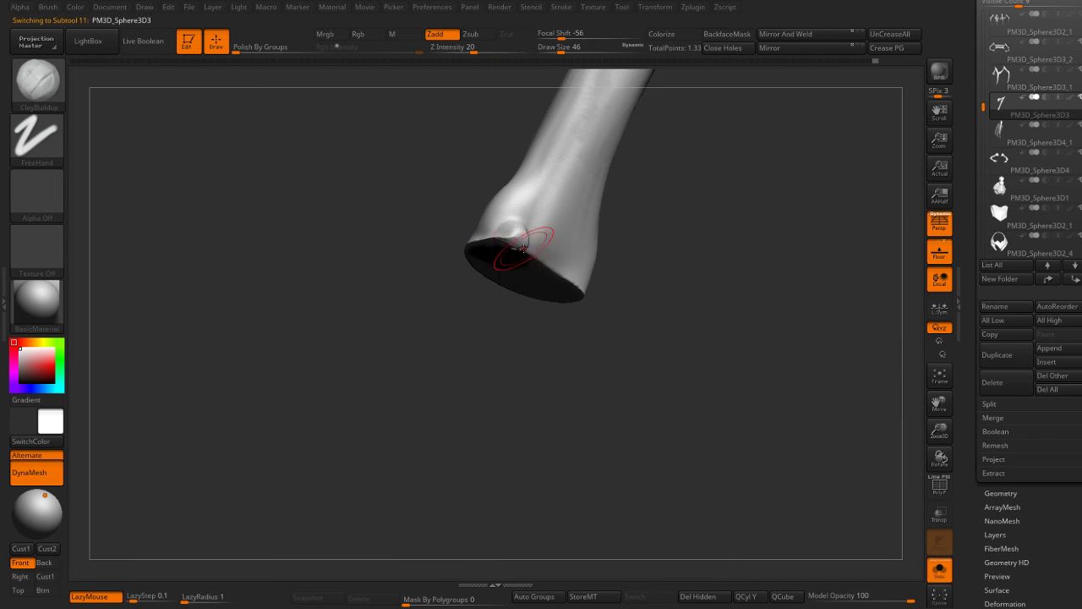
right_drag(527, 259, 534, 251)
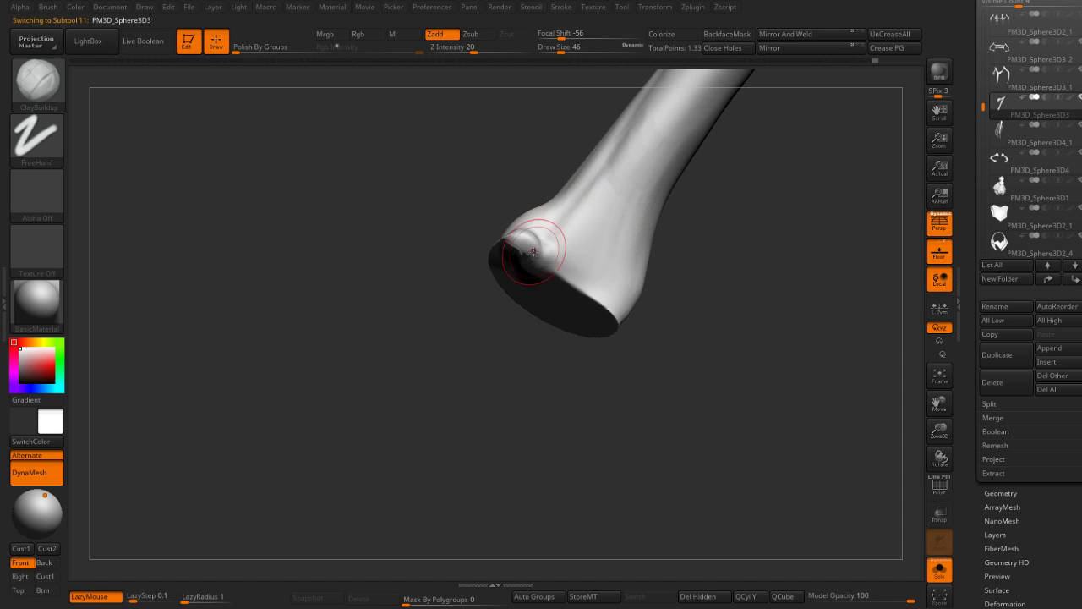
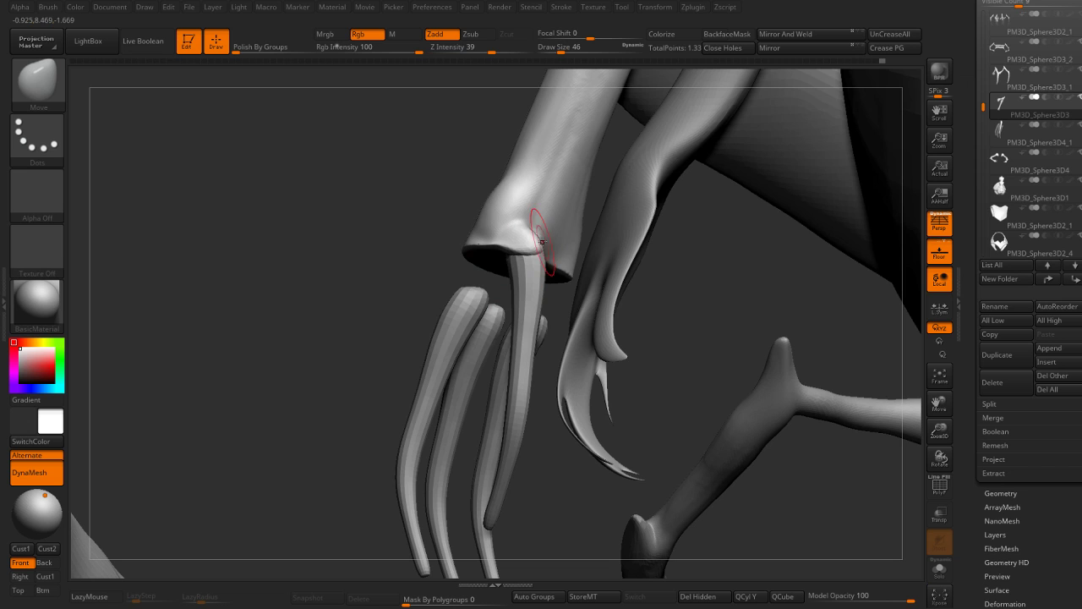
Step: Zoom in on the arm's end, select the four-claw subtool and isolate it with Solo
right_drag(542, 241, 555, 256)
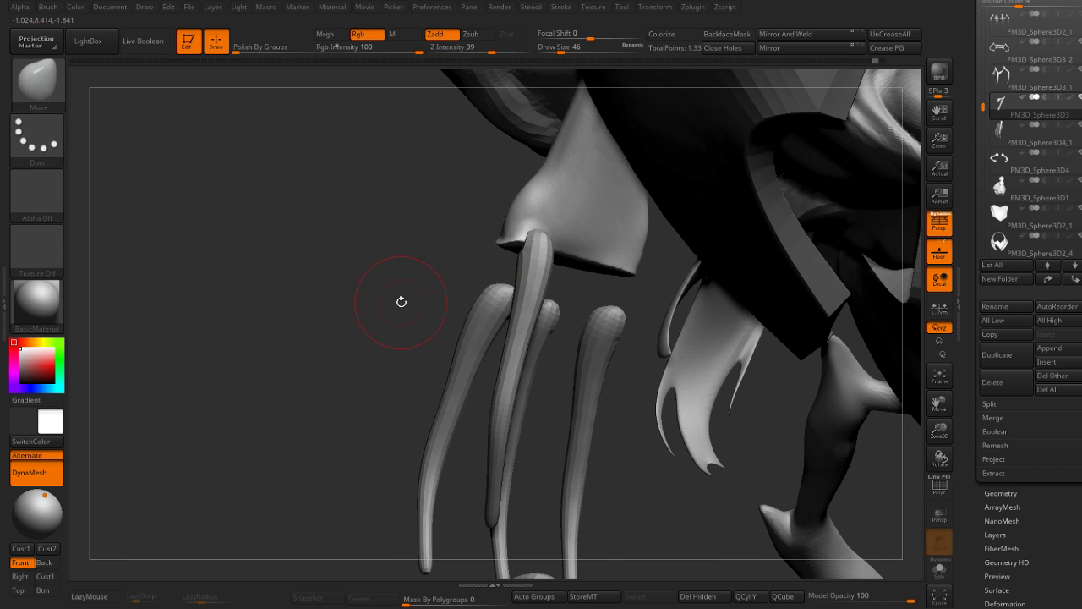
mouse_move(402, 302)
right_down()
mouse_move(580, 222)
mouse_move(595, 162)
mouse_move(551, 244)
right_up()
alt+click(539, 274)
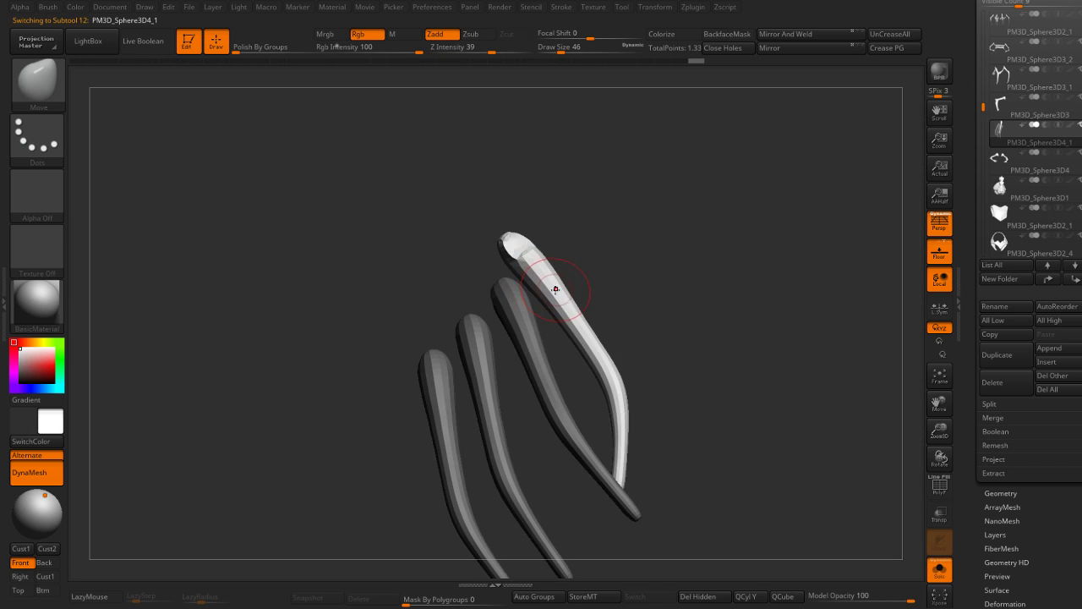
right_drag(553, 284, 646, 234)
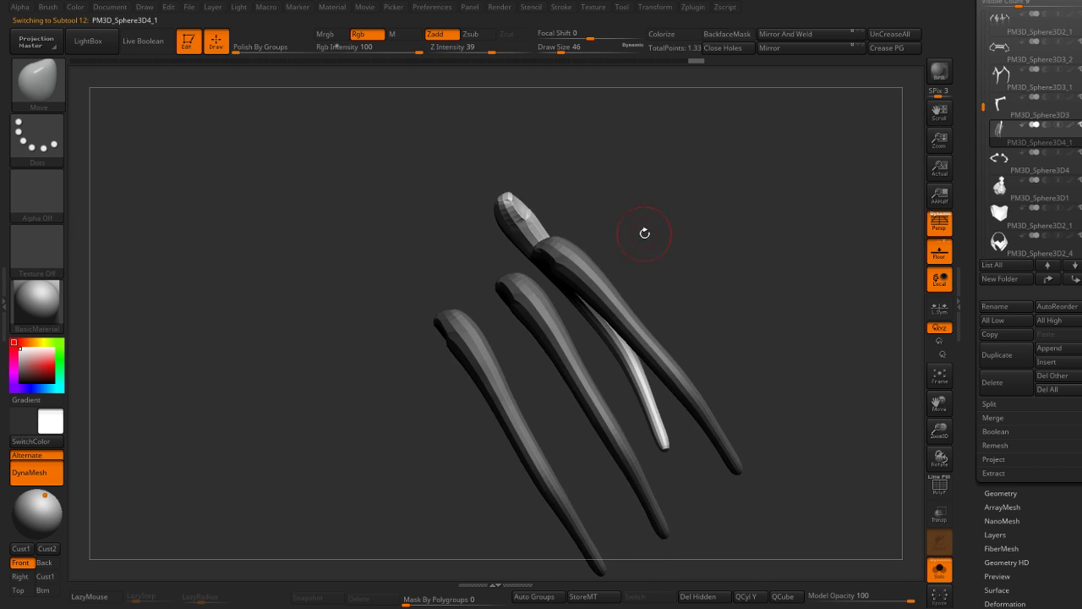
Step: Insert a Sphere 32 primitive onto the claws with the IMM Primitives brush
key(b)
click(185, 433)
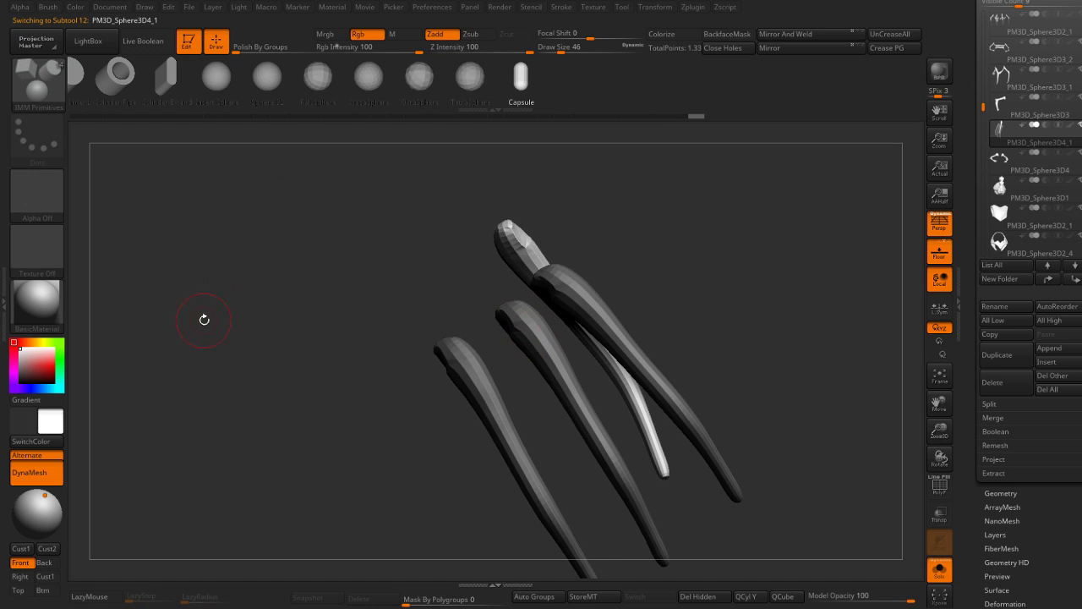
click(297, 84)
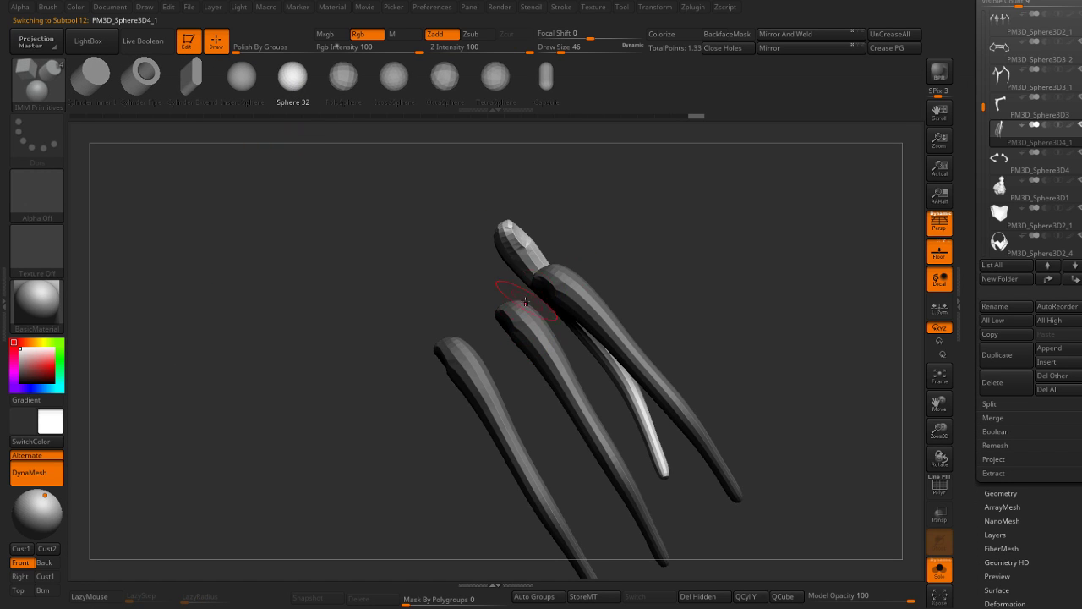
drag(507, 302, 575, 270)
right_drag(575, 270, 629, 252)
Step: Scale the sphere down with Transpose and seat it as a knuckle at the claw base
key(w)
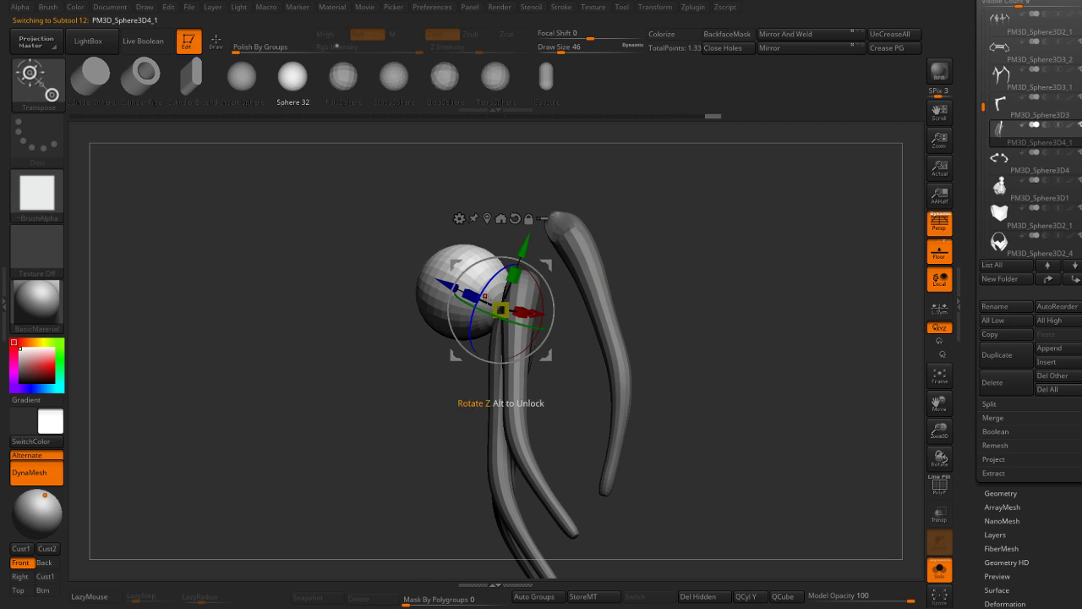
drag(501, 311, 543, 261)
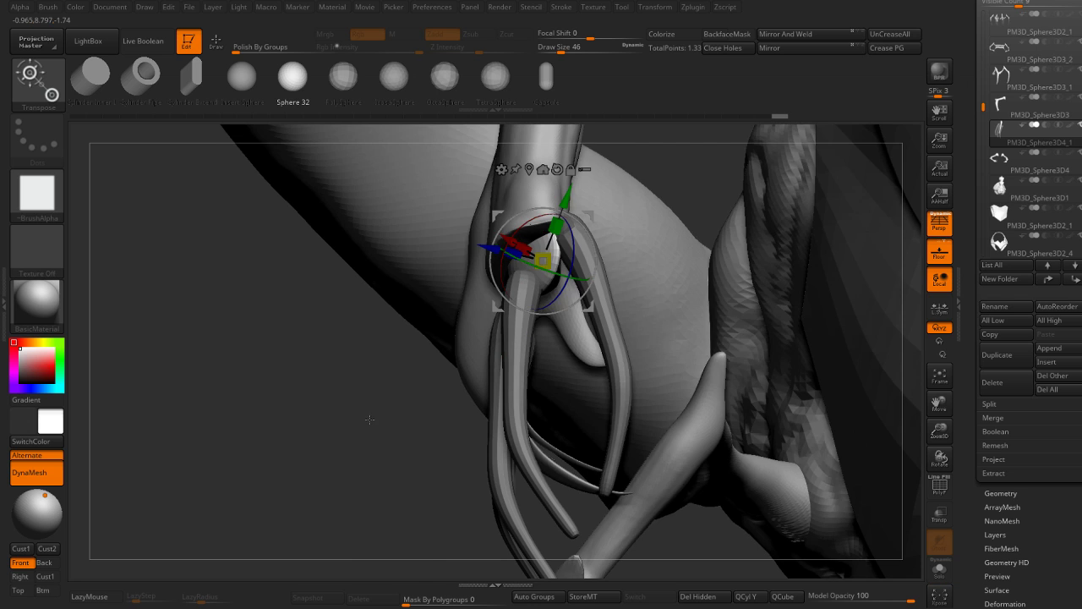
mouse_move(369, 419)
mouse_down()
mouse_move(558, 239)
mouse_move(524, 256)
mouse_up()
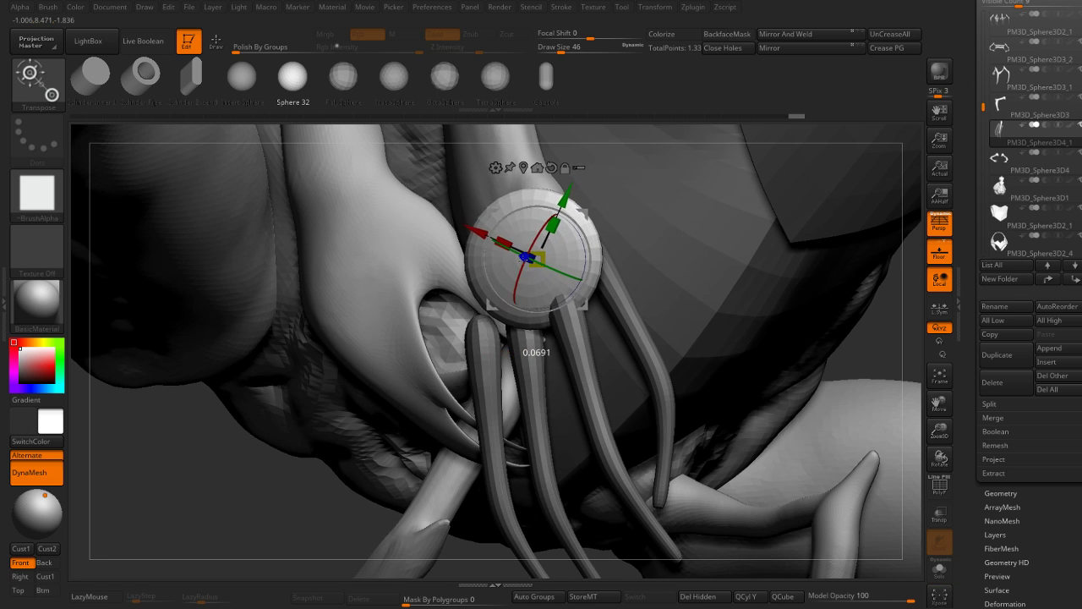
mouse_move(286, 506)
mouse_down()
mouse_move(614, 235)
mouse_move(608, 254)
mouse_move(593, 252)
mouse_move(614, 369)
mouse_move(598, 222)
mouse_move(589, 280)
mouse_move(585, 237)
mouse_up()
key(q)
key([)
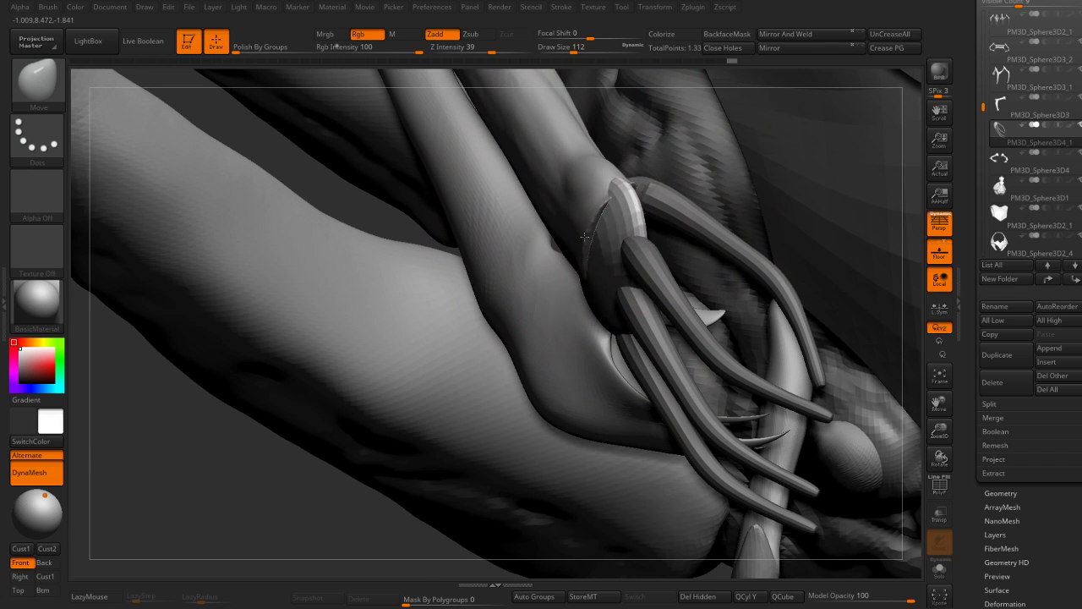
Step: Push the claw base into a rounded dome and undo a faceted first DynaMesh attempt
drag(562, 574, 581, 520)
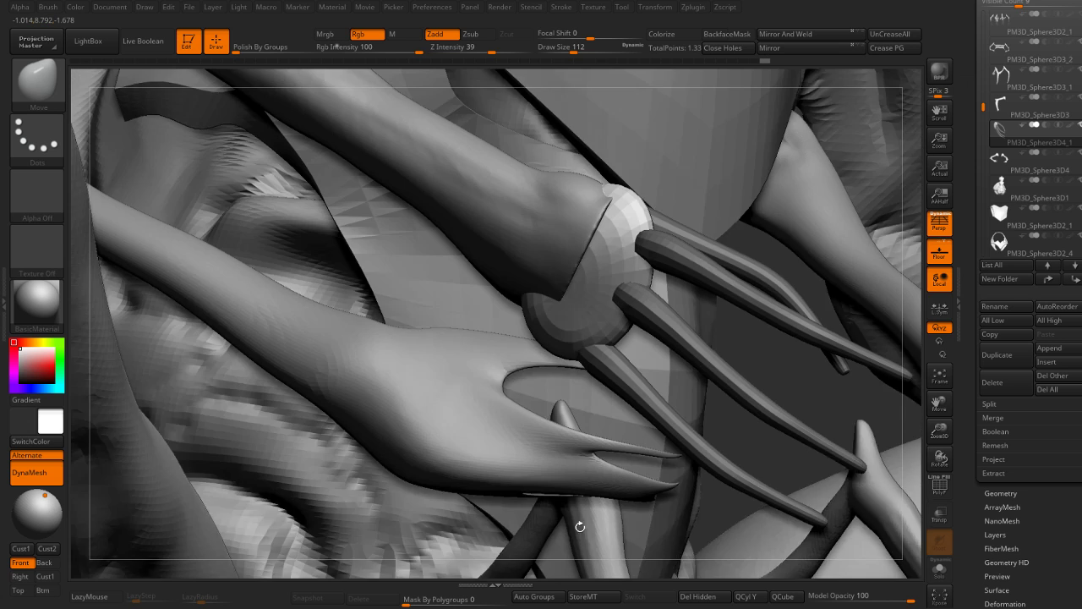
drag(575, 245, 606, 224)
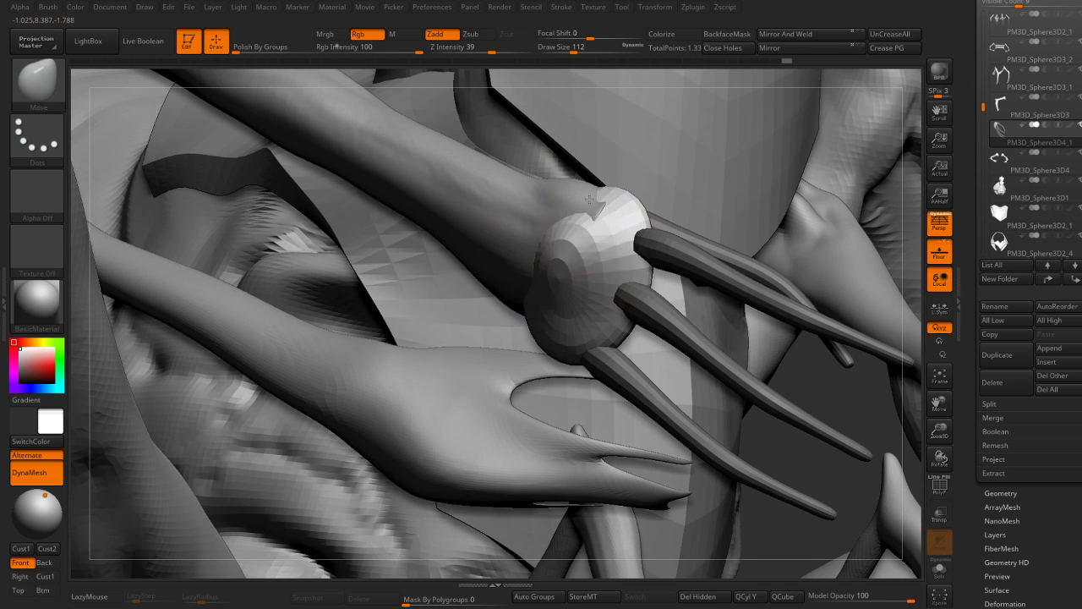
key(g)
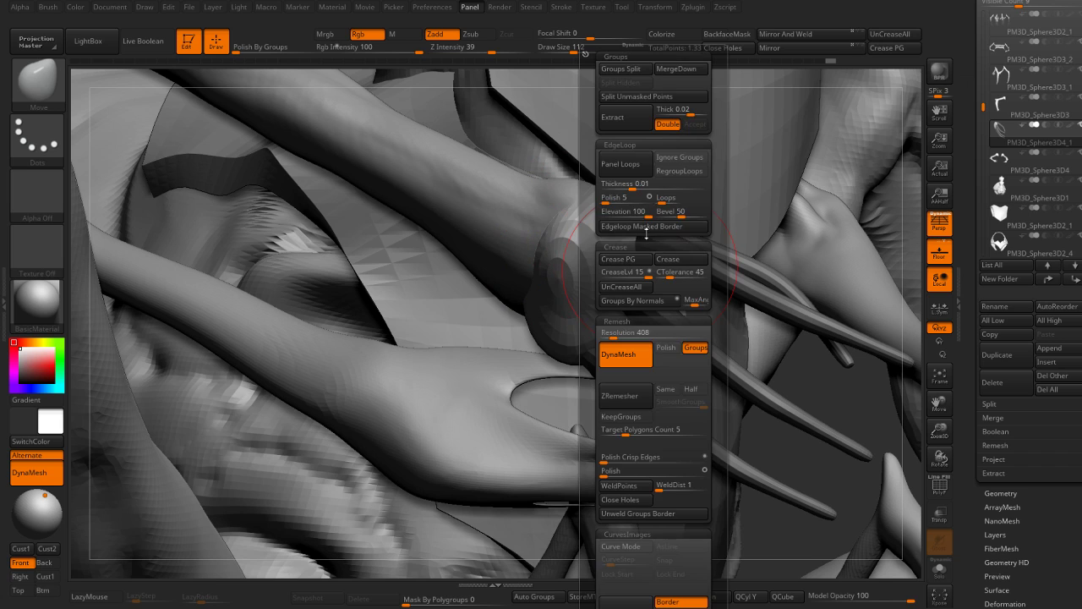
click(626, 354)
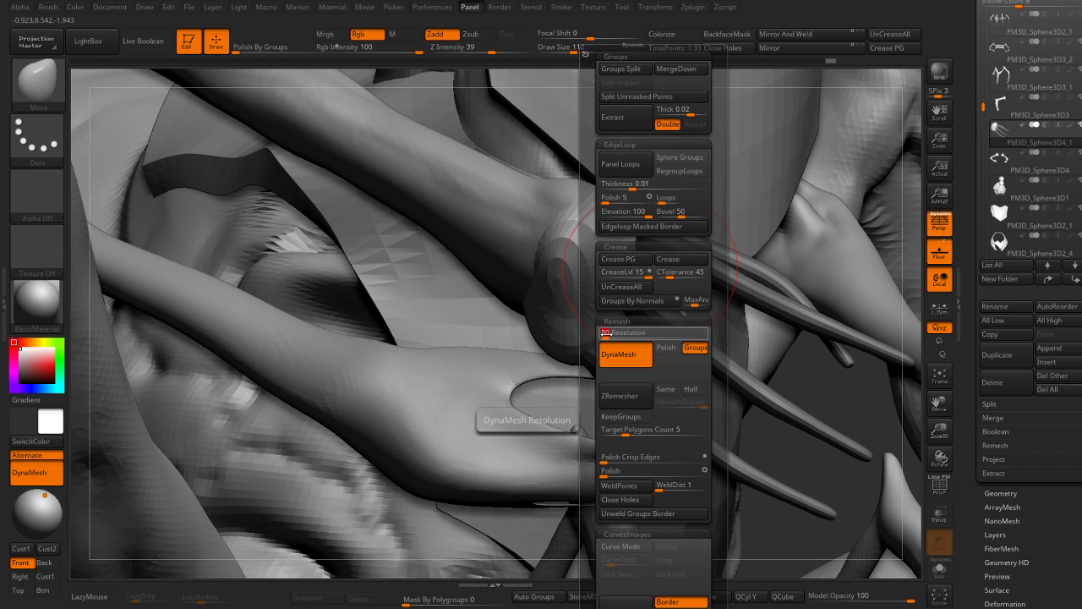
key(ctrl+z)
Step: DynaMesh the claws and knuckle together at resolution 80, checking the mesh with Polyframe
key(shift+f)
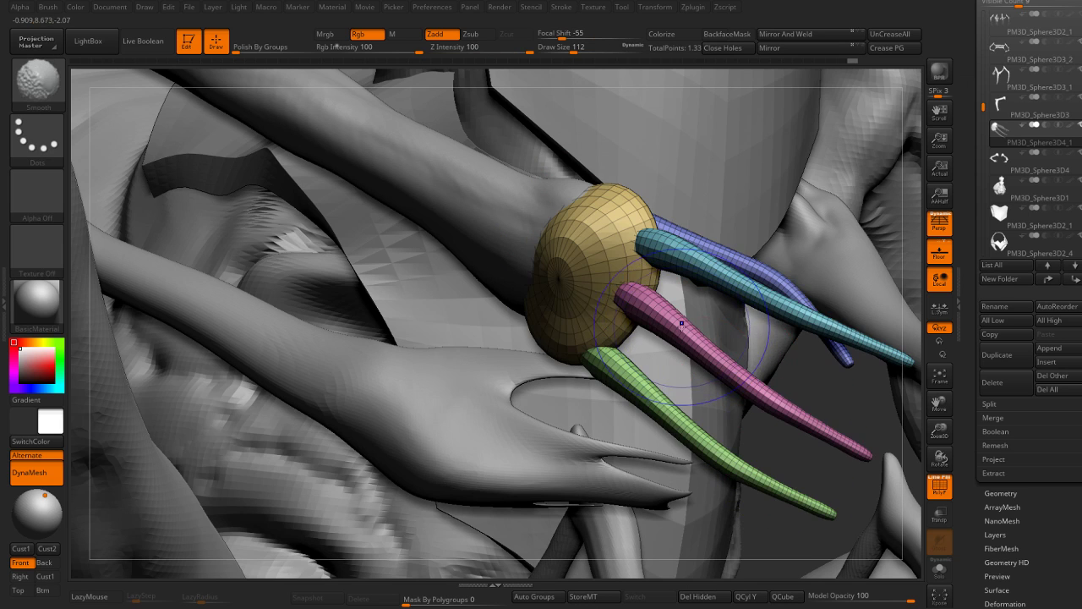
key(shift+f)
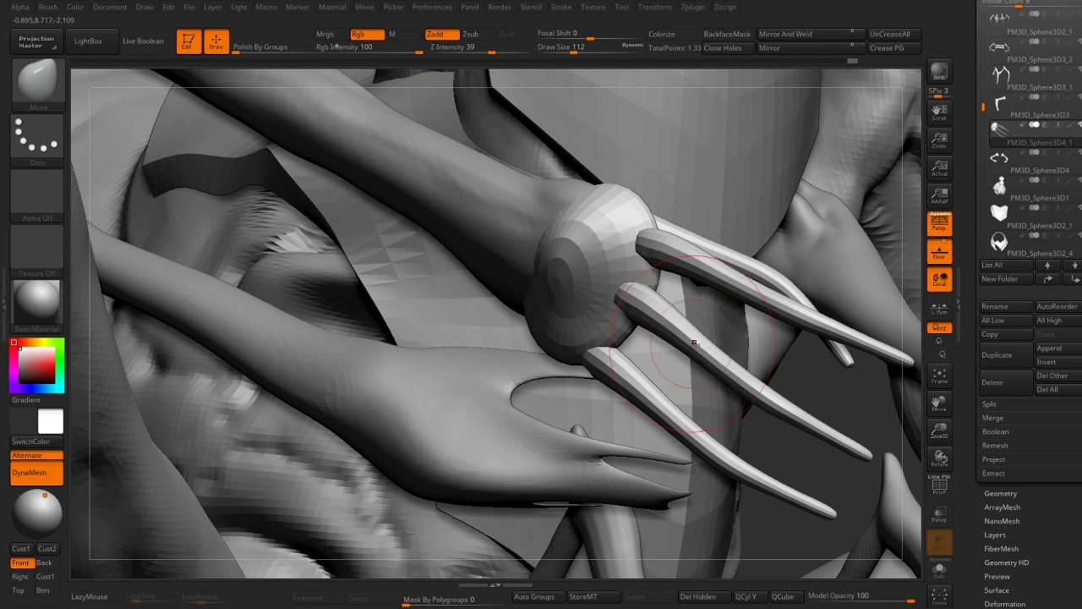
key(p)
key(p)
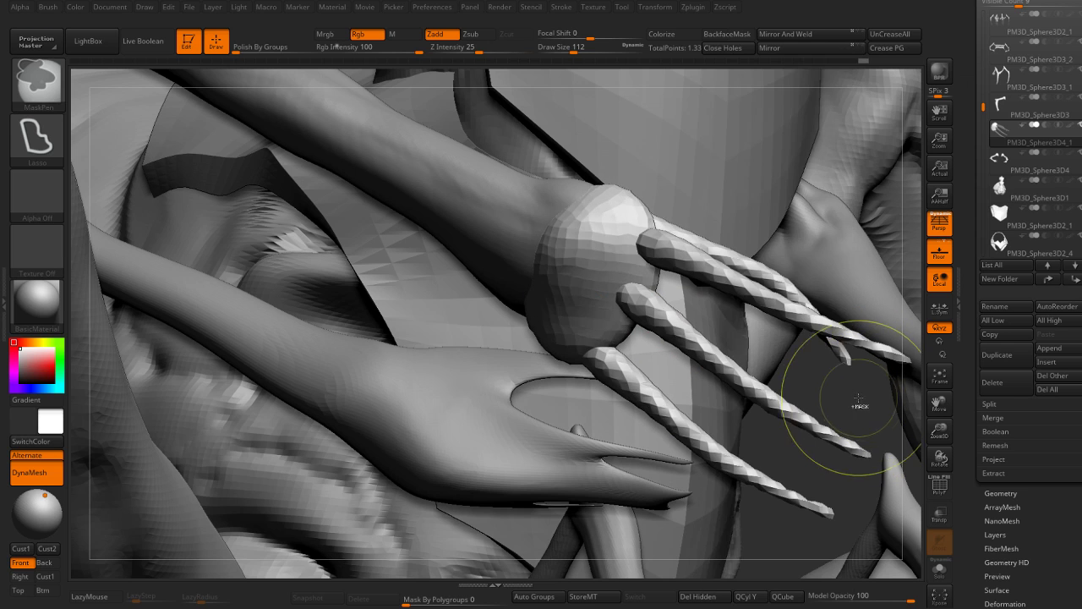
key(shift+f)
key(p)
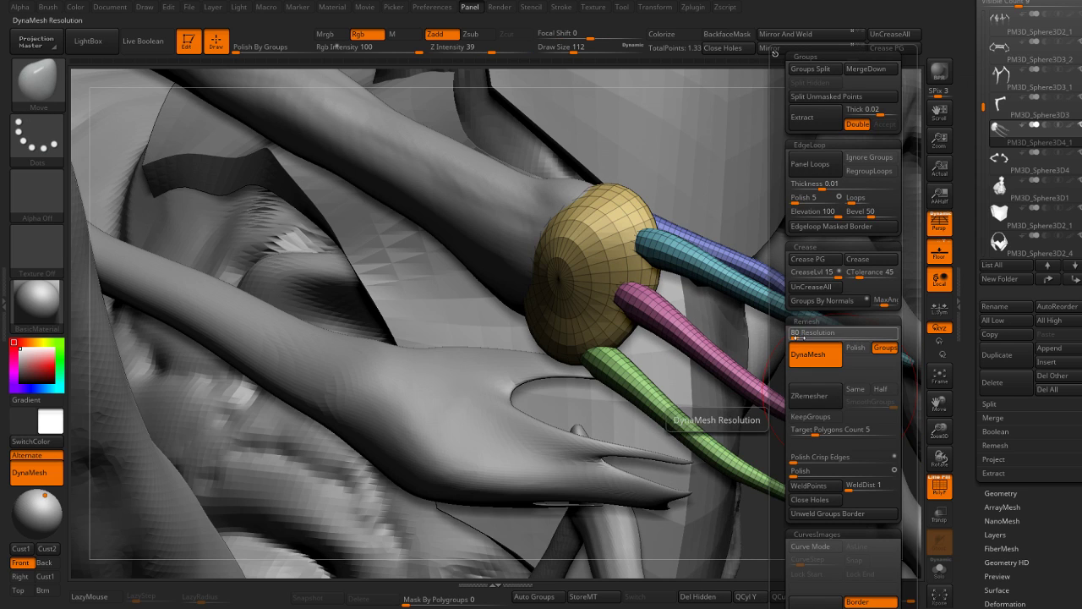
key(p)
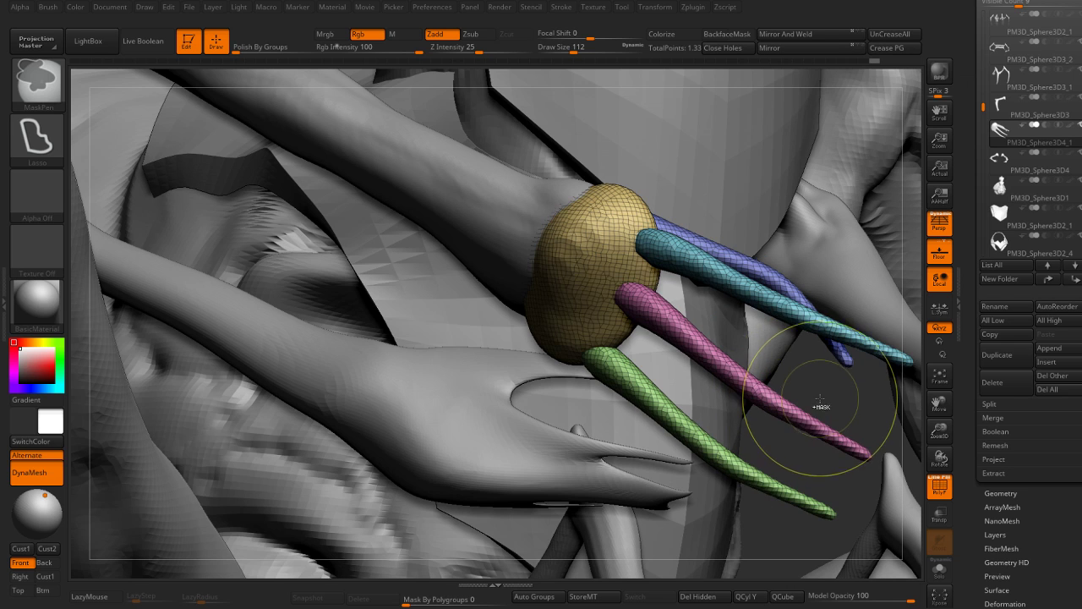
drag(815, 387, 687, 362)
key(shift+f)
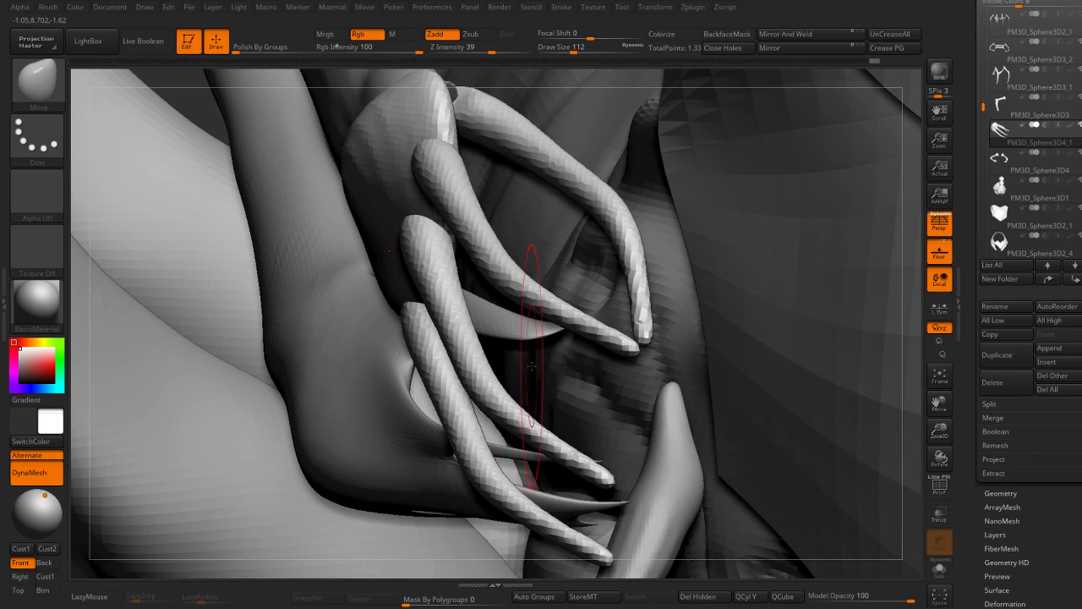
Step: Lower the DynaMesh resolution to 56 and reframe the model on the front claws
ctrl+shift+drag(427, 365, 594, 320)
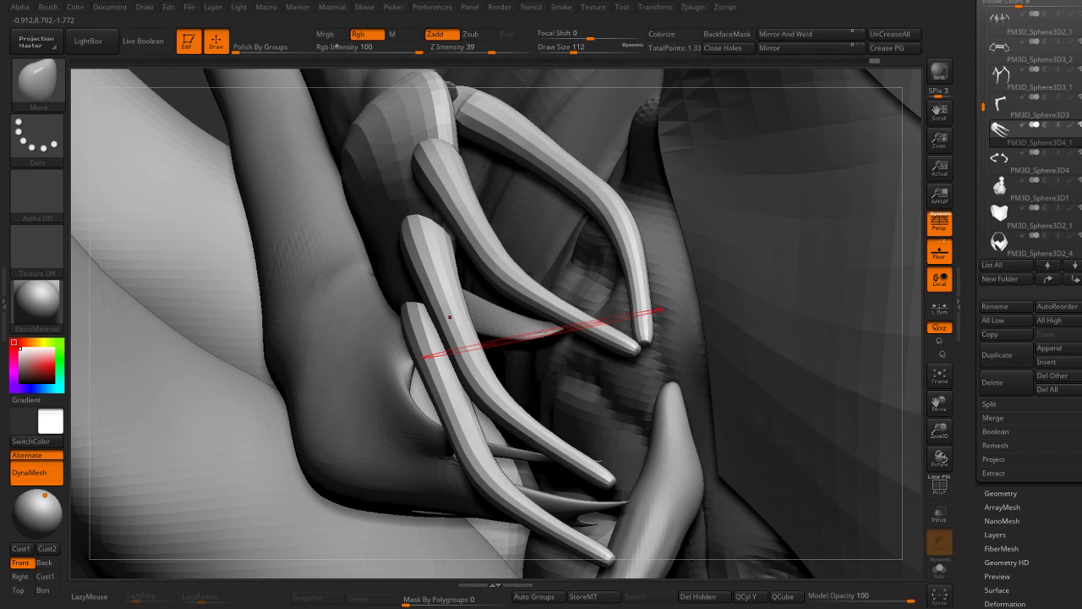
key(p)
drag(516, 333, 499, 335)
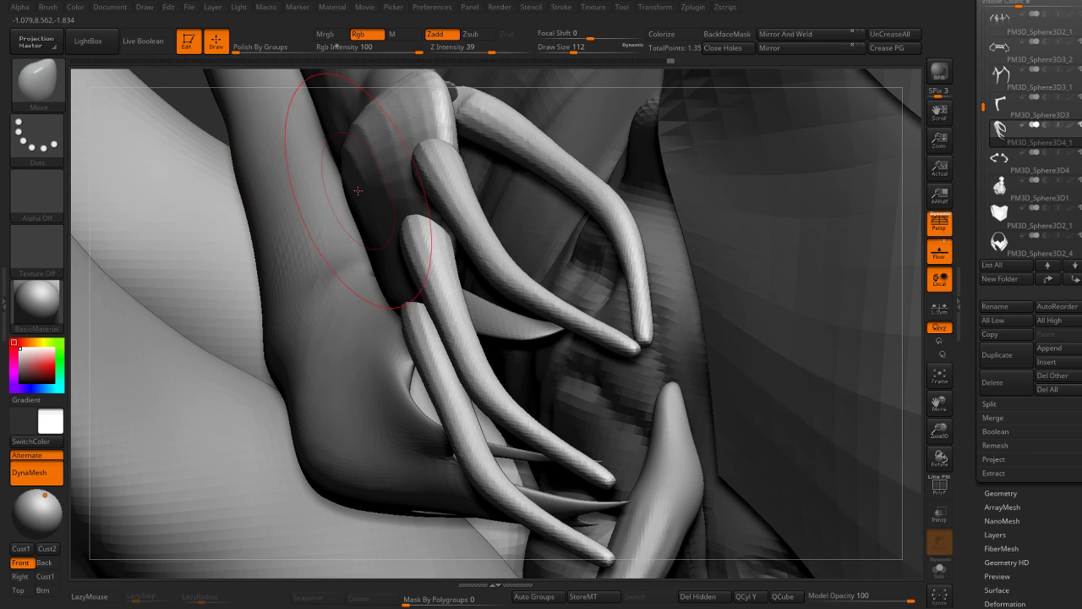
key(shift+f)
key(shift+f)
key(f)
mouse_move(554, 353)
mouse_down()
mouse_move(478, 406)
mouse_move(423, 480)
mouse_move(428, 283)
mouse_up()
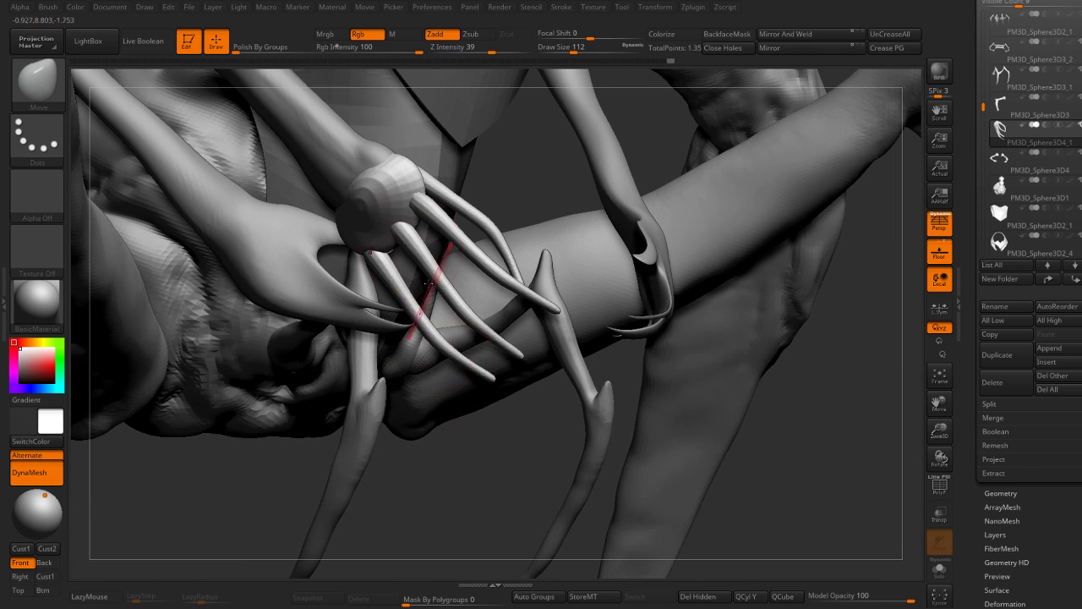
Step: Rotate the claws around the wrist joint and set the Move brush size to 136
key(w)
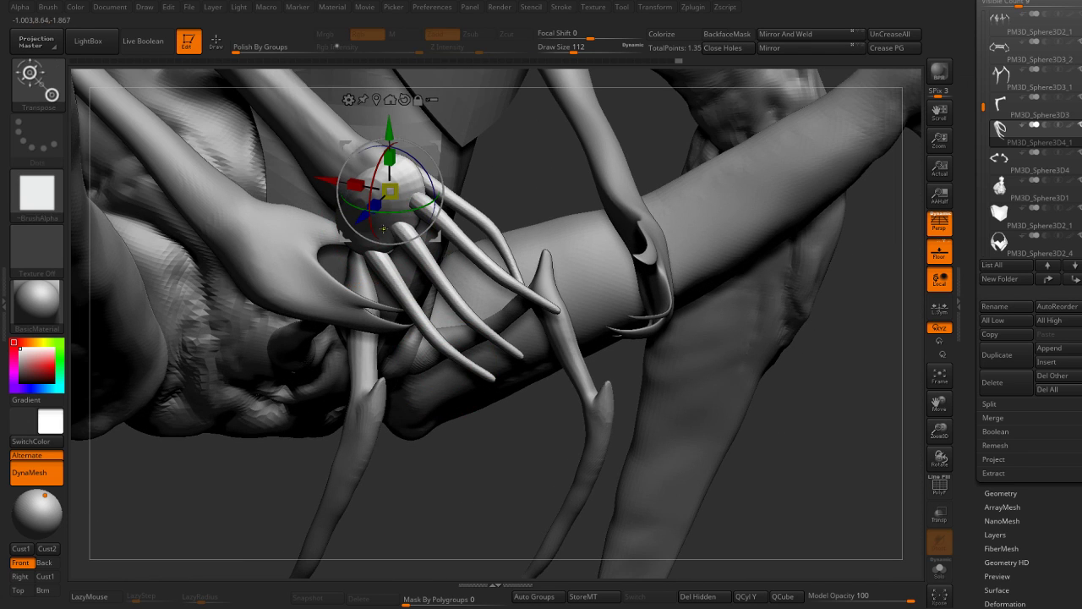
drag(383, 228, 391, 243)
key(q)
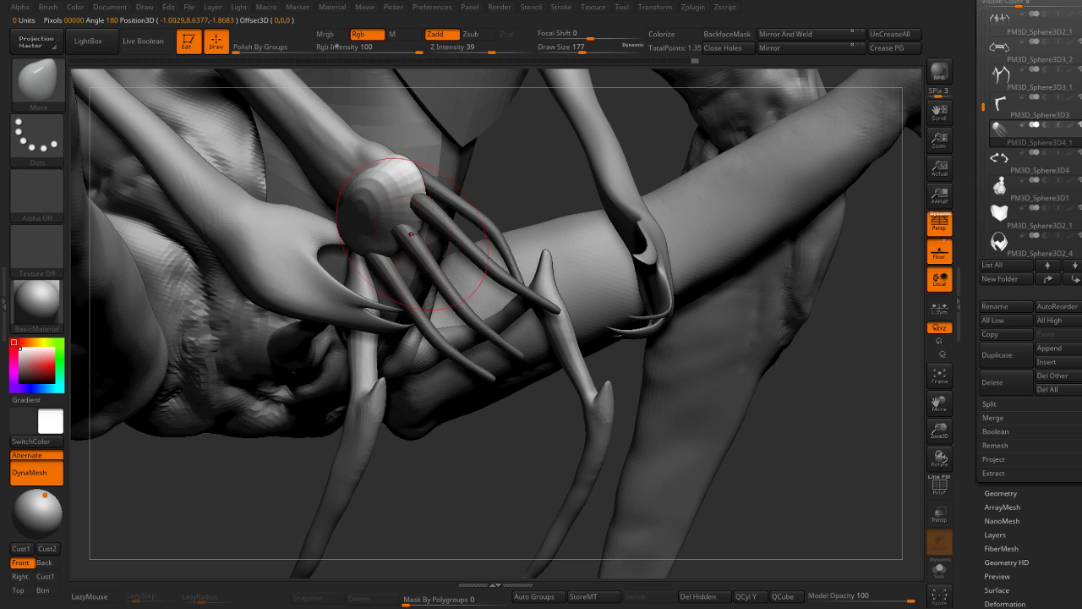
key(s)
click(425, 247)
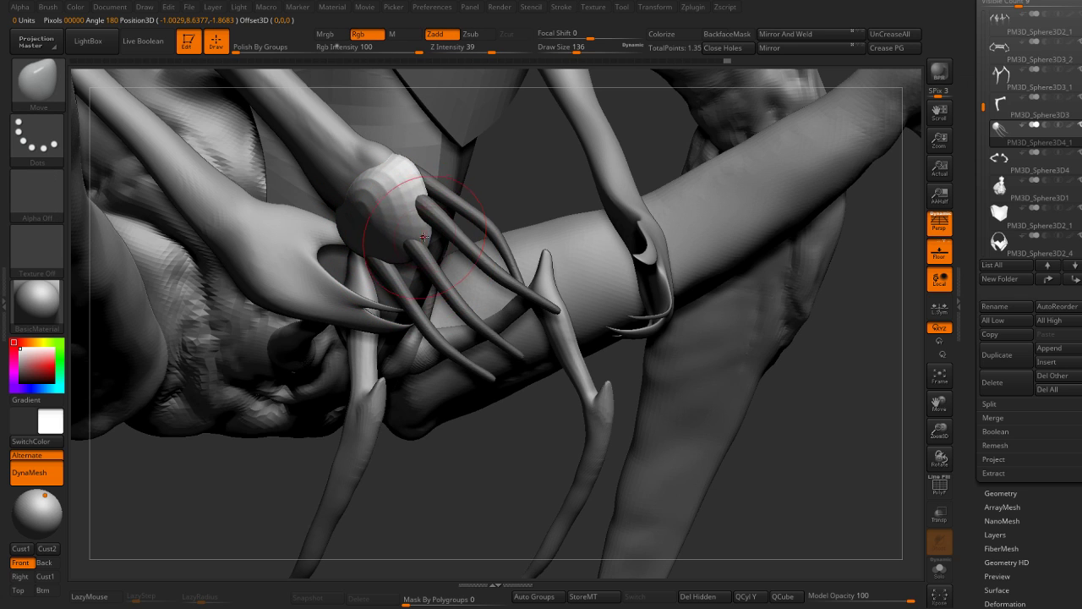
Step: Select the Inflate brush at intensity 10 and orbit around the arm and claws
key(b)
key(i)
key(n)
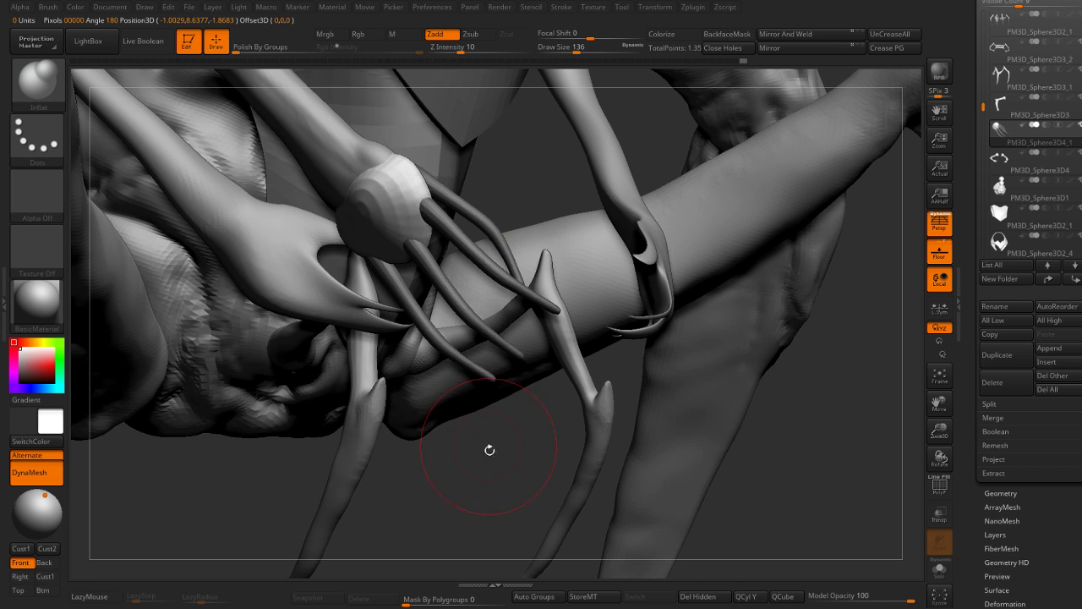
mouse_move(489, 450)
mouse_down()
mouse_move(317, 453)
mouse_move(333, 414)
mouse_up()
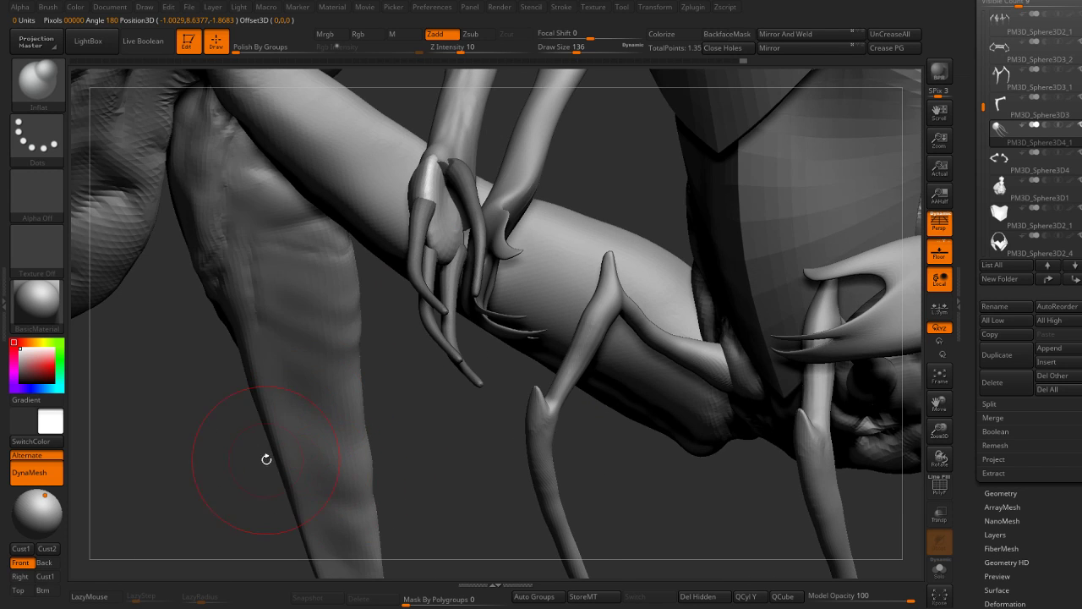
drag(267, 459, 454, 177)
Step: Shape the hand block with the Move brush, inspecting the claws from below, above and front
key(b)
key(m)
key(v)
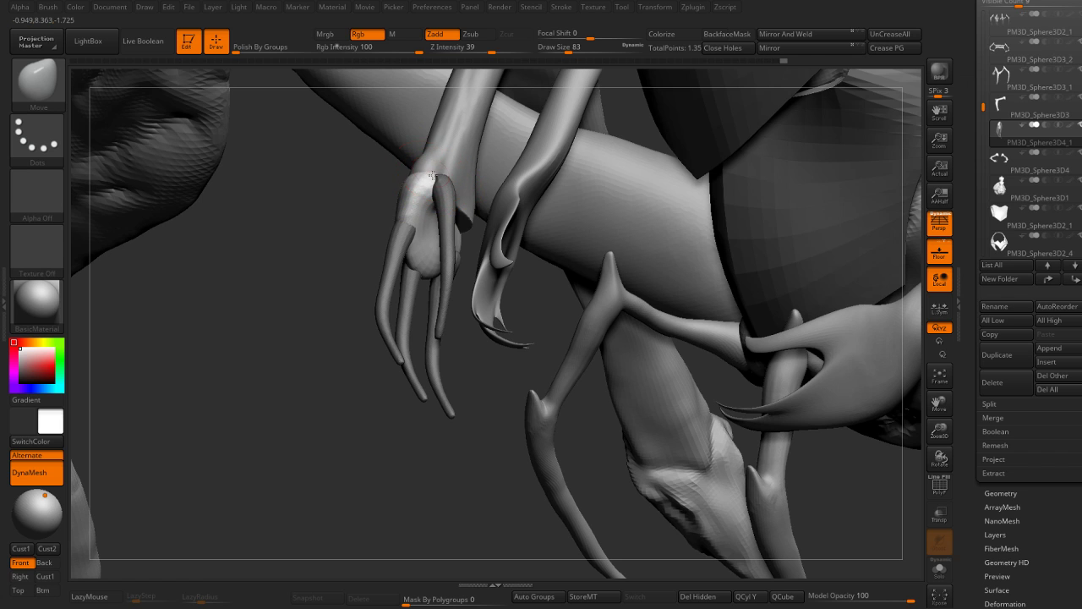
drag(322, 288, 440, 162)
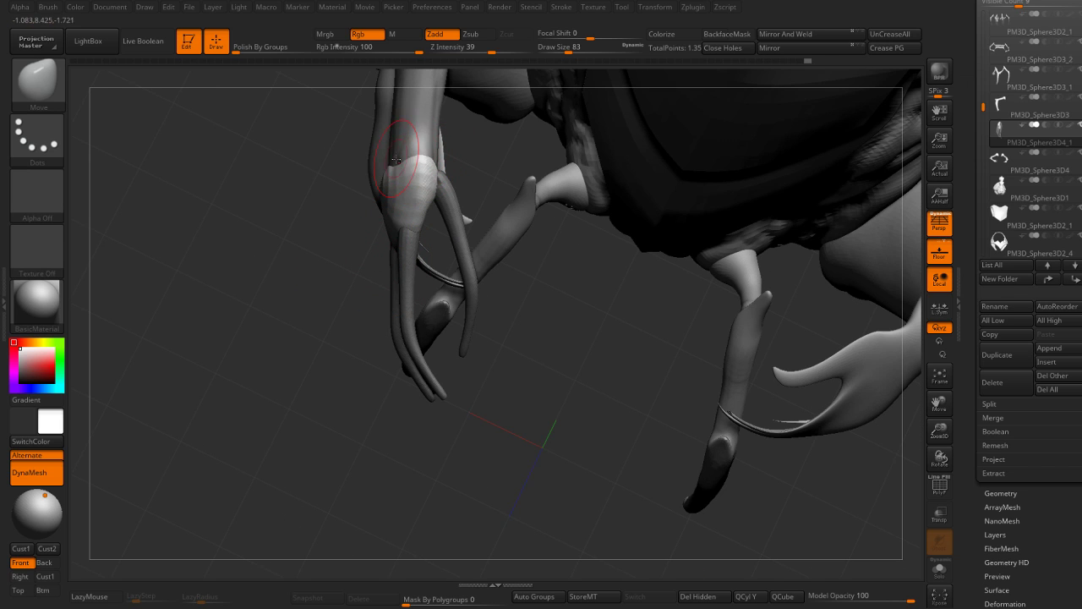
mouse_move(450, 186)
mouse_down()
mouse_move(383, 154)
mouse_move(394, 178)
mouse_move(337, 143)
mouse_up()
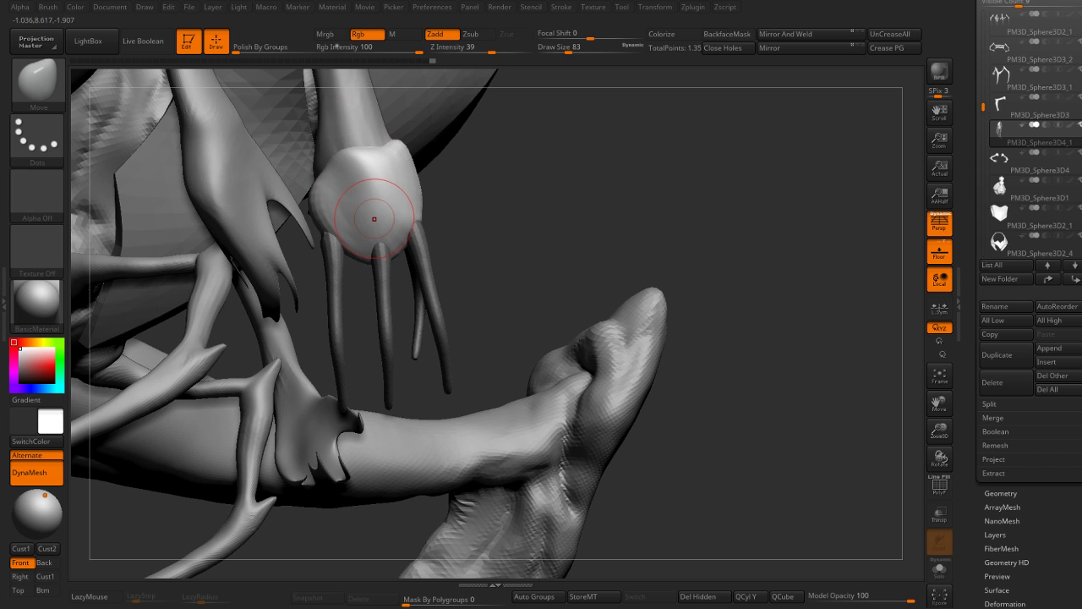
mouse_move(507, 166)
mouse_down()
mouse_move(551, 248)
mouse_move(375, 295)
mouse_move(426, 287)
mouse_up()
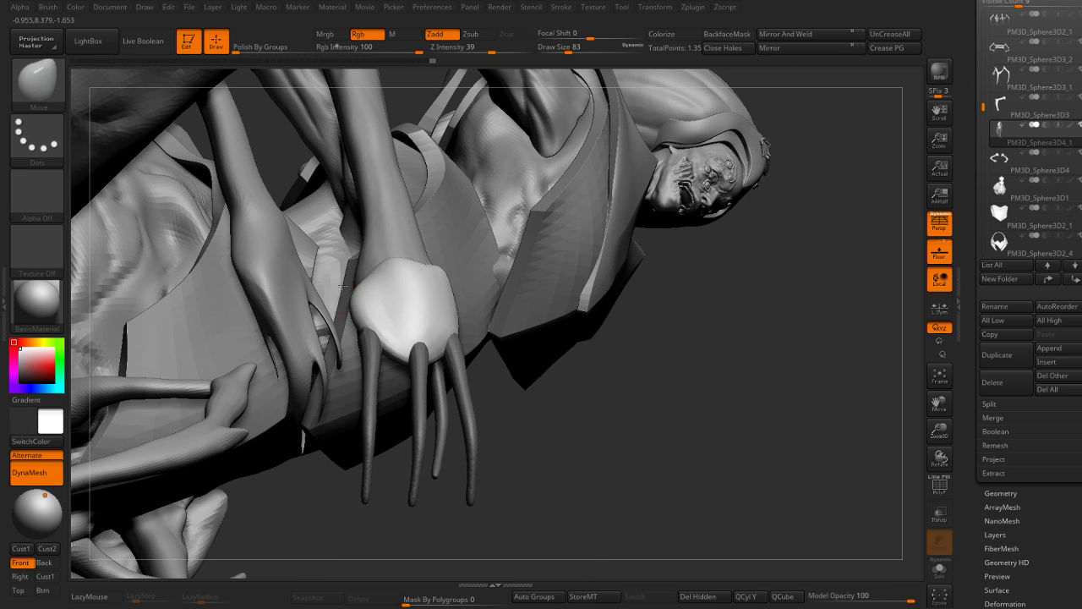
mouse_move(516, 351)
mouse_down()
mouse_move(521, 305)
mouse_move(387, 272)
mouse_move(362, 301)
mouse_move(420, 345)
mouse_up()
drag(545, 337, 457, 391)
drag(568, 208, 442, 278)
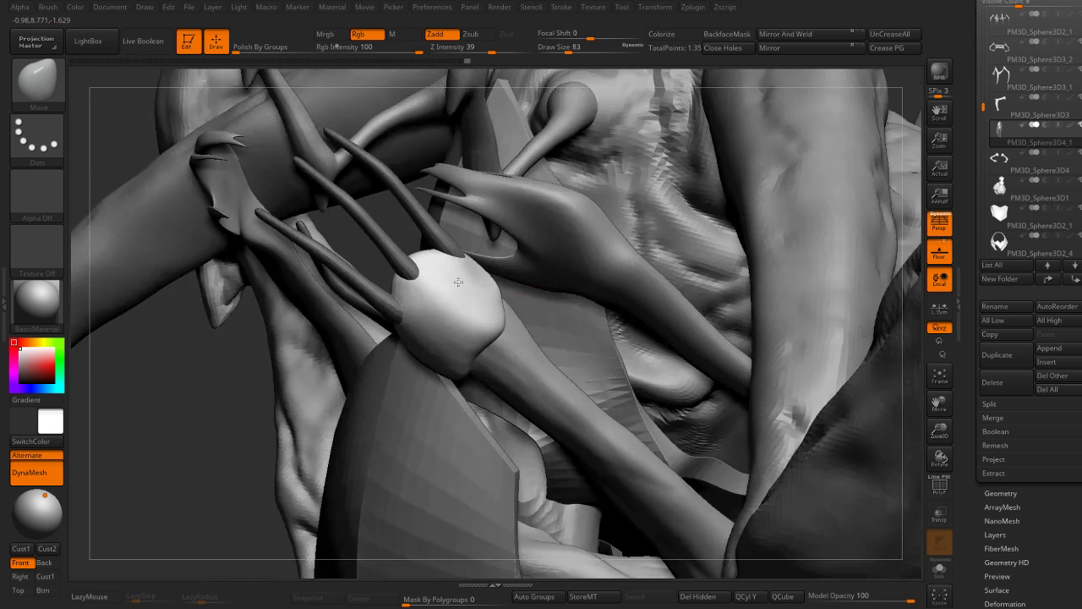
key(b)
key(s)
key(t)
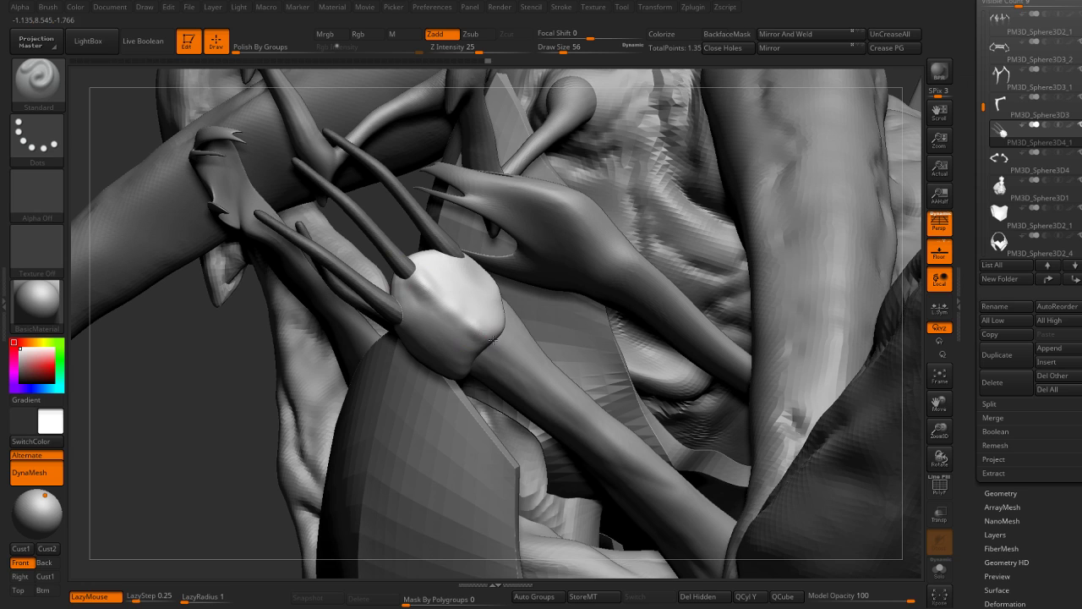
Step: Reshape the hand surface and pull up a knuckle bump near the claw base
mouse_move(286, 457)
right_down()
mouse_move(271, 416)
mouse_move(501, 271)
right_up()
key(bracketleft)
mouse_move(501, 270)
mouse_down()
mouse_move(495, 258)
mouse_move(533, 291)
mouse_up()
key(b)
key(m)
key(v)
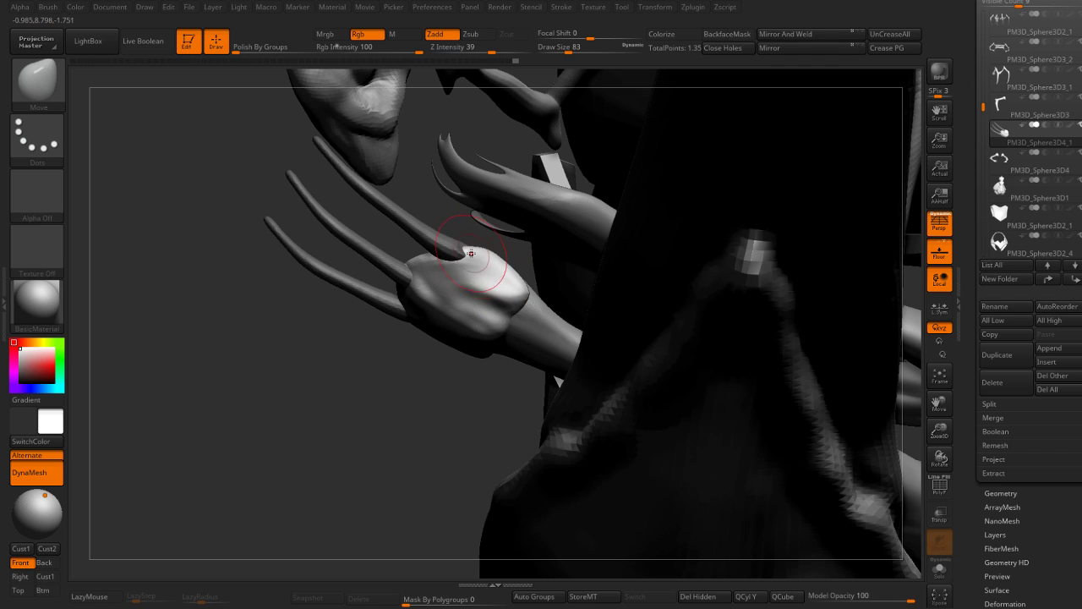
mouse_move(461, 254)
mouse_down()
mouse_move(447, 242)
mouse_move(453, 252)
mouse_up()
Step: Smooth the back of the hand with the Standard brush and review it from several angles
key(b)
key(s)
key(t)
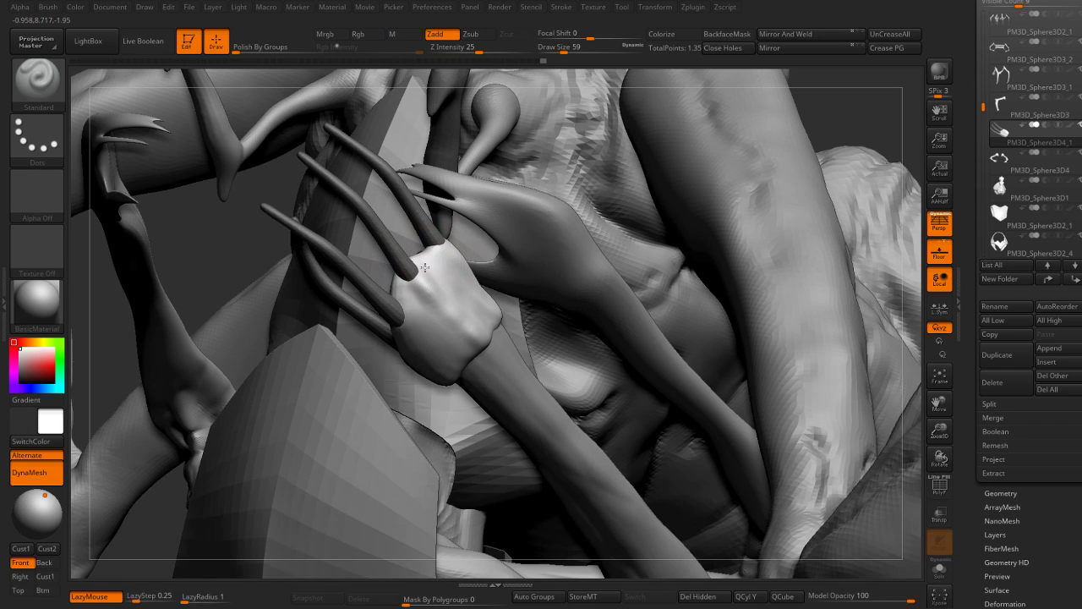
shift+drag(425, 267, 461, 317)
key(b)
key(m)
key(v)
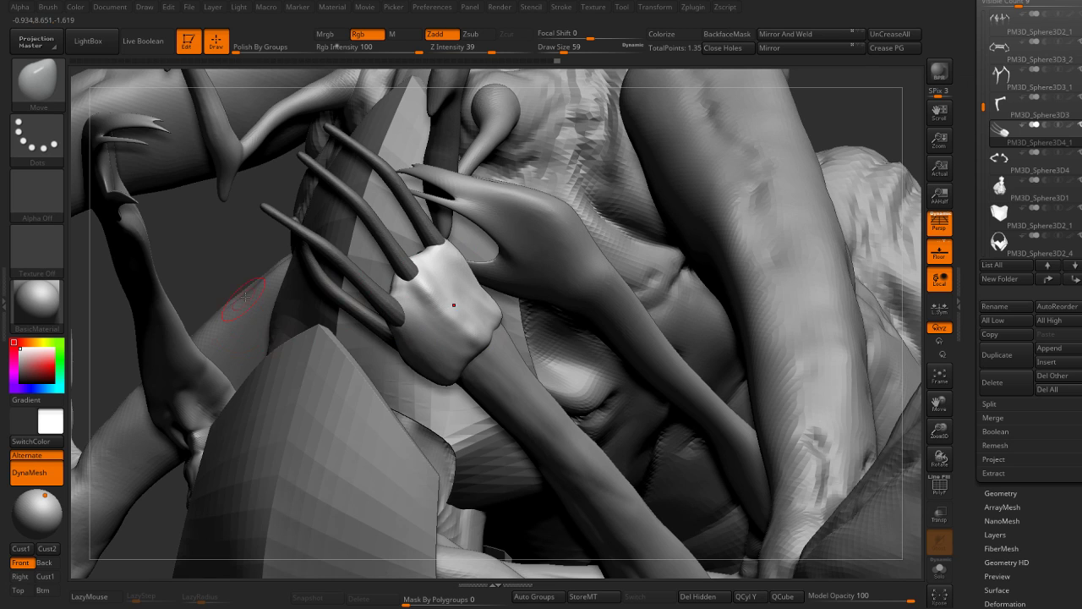
right_drag(245, 296, 398, 310)
key(s)
drag(397, 309, 423, 309)
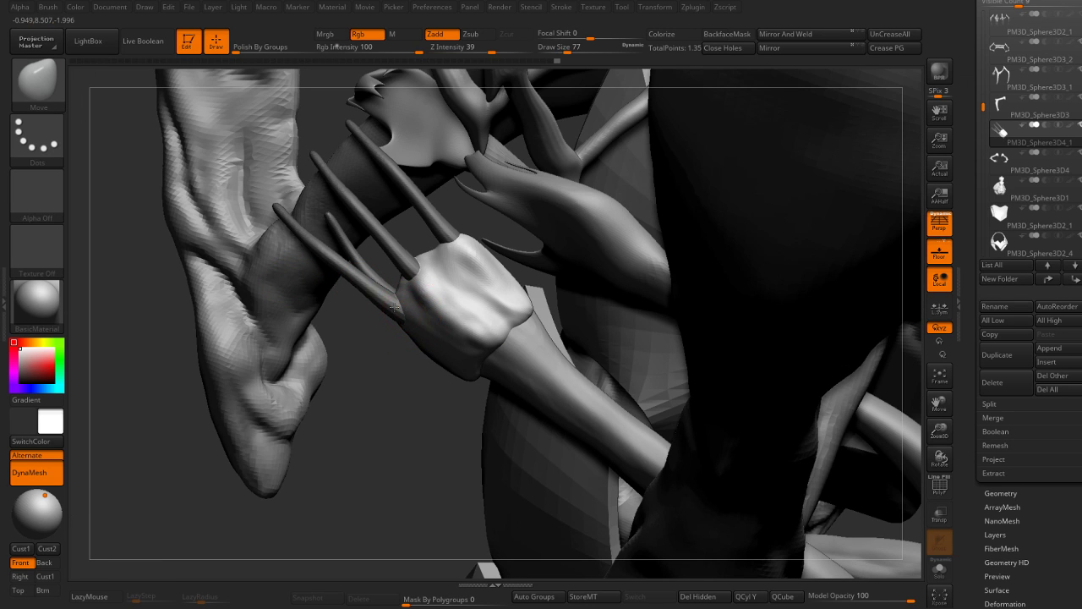
right_drag(390, 340, 364, 313)
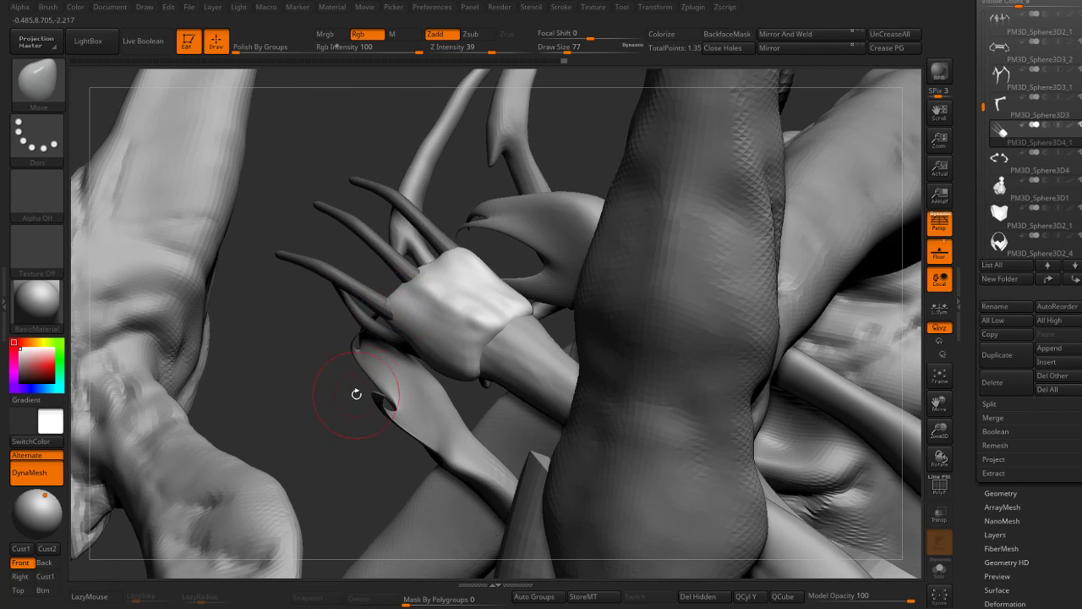
mouse_move(358, 386)
right_down()
mouse_move(398, 311)
mouse_move(417, 208)
mouse_move(533, 350)
right_up()
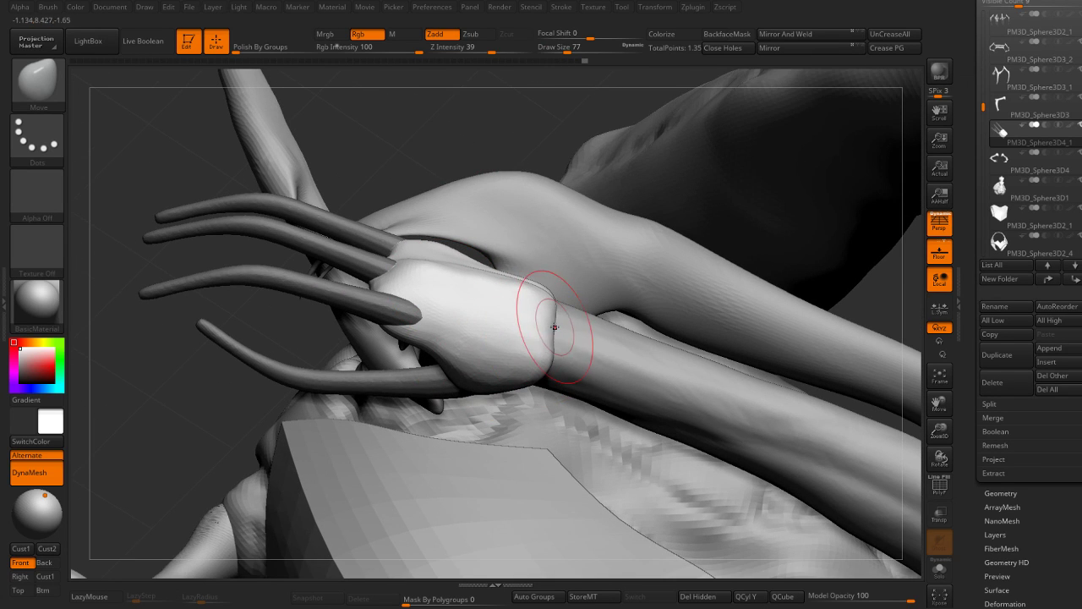
Step: Isolate the hand with Solo and pick a smaller DamStandard brush
key(alt+s)
mouse_move(620, 295)
right_down()
mouse_move(599, 239)
mouse_move(628, 195)
mouse_move(657, 179)
mouse_move(657, 197)
mouse_move(607, 192)
mouse_move(587, 229)
mouse_move(648, 208)
mouse_move(617, 248)
right_up()
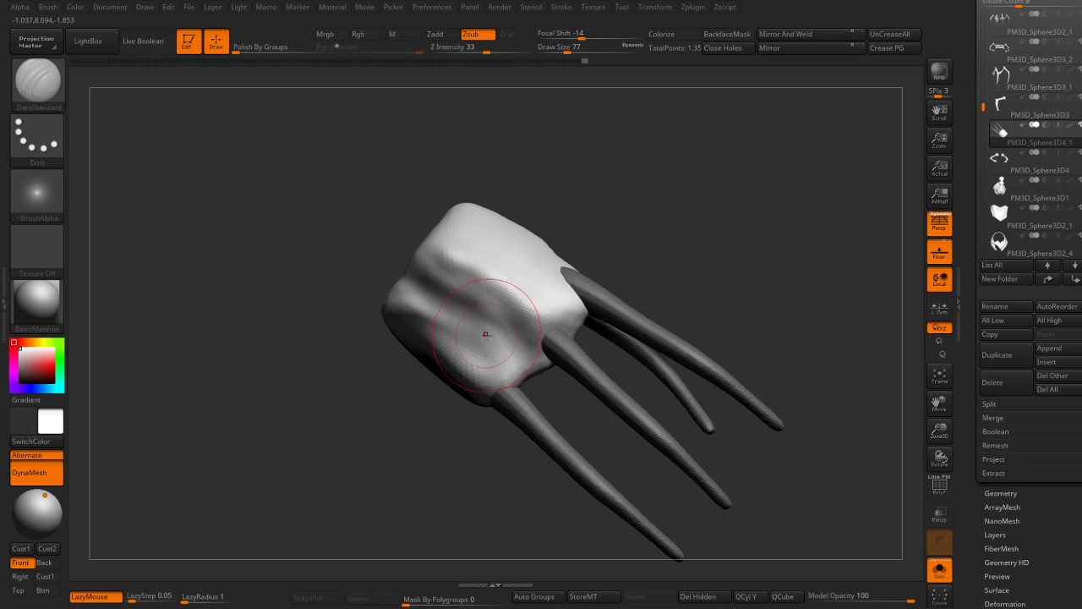
key(bracketleft)
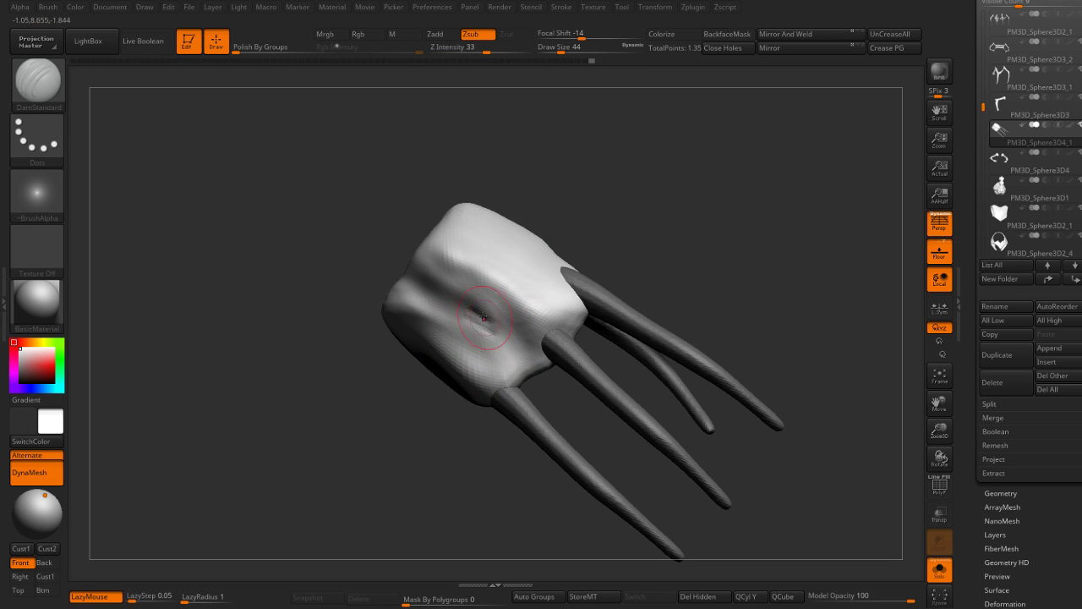
Step: Carve a crease into the back of the hand and build up a small area beside it
drag(463, 313, 516, 338)
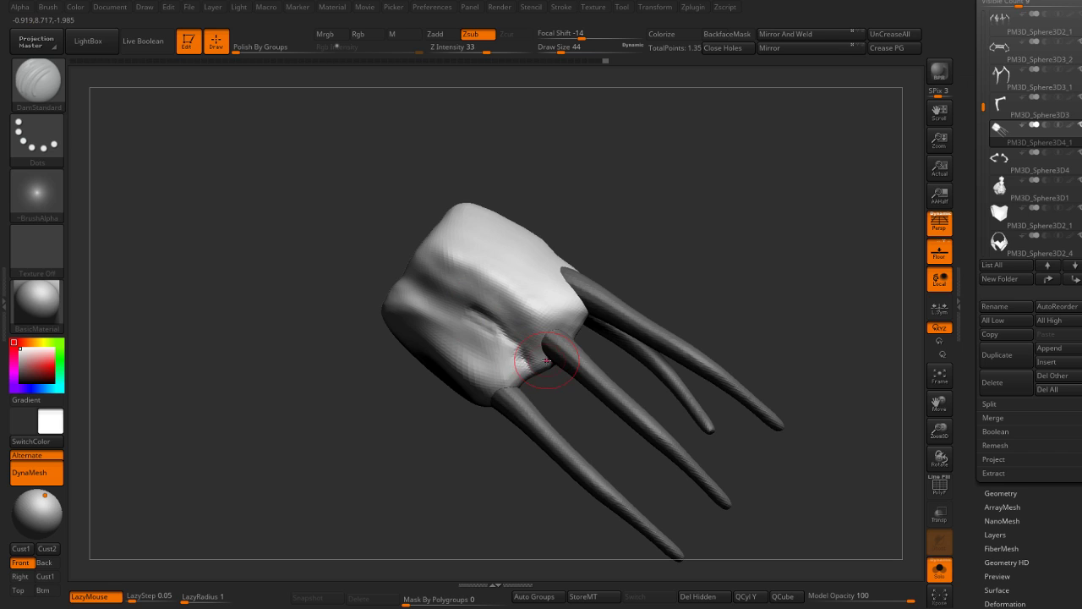
key(b)
key(s)
key(t)
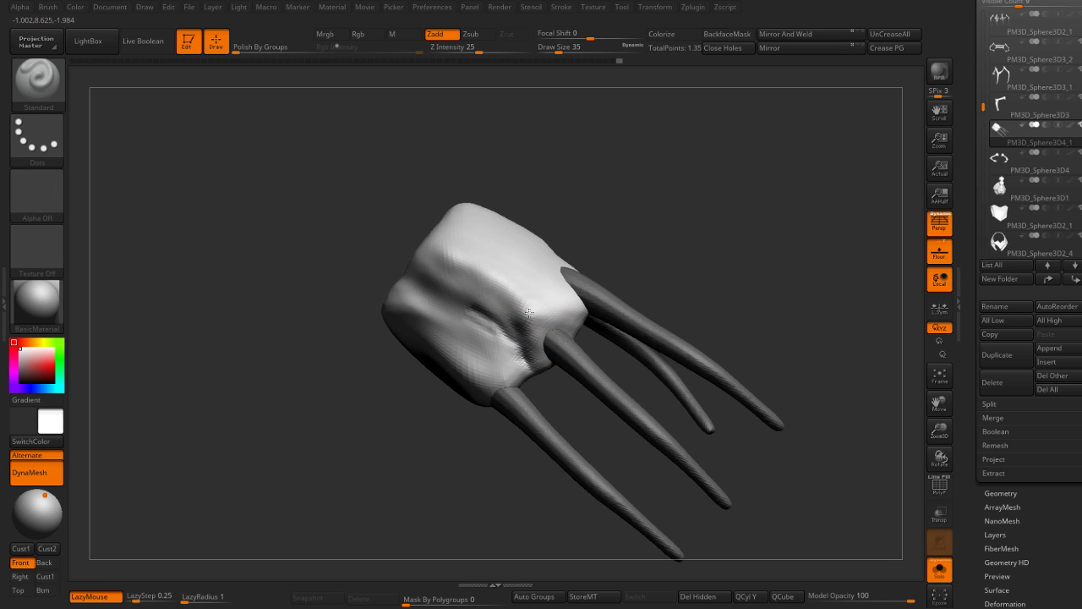
drag(529, 313, 530, 318)
right_drag(579, 297, 572, 319)
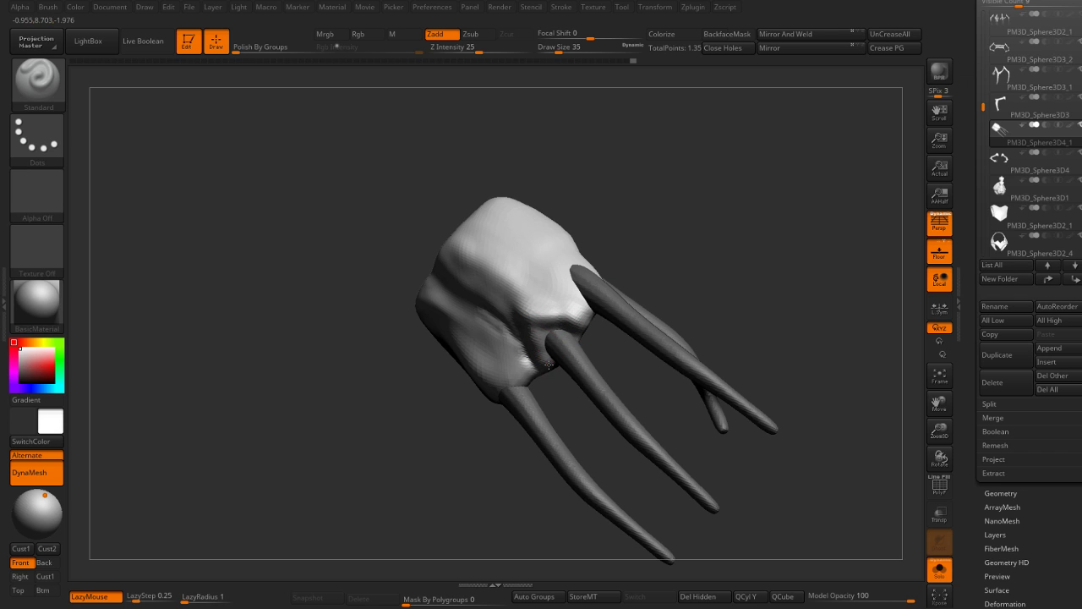
right_drag(628, 258, 626, 226)
Step: Rework the upright hand with DamStandard, Standard and Move brushes from several angles
key(b)
key(d)
key(s)
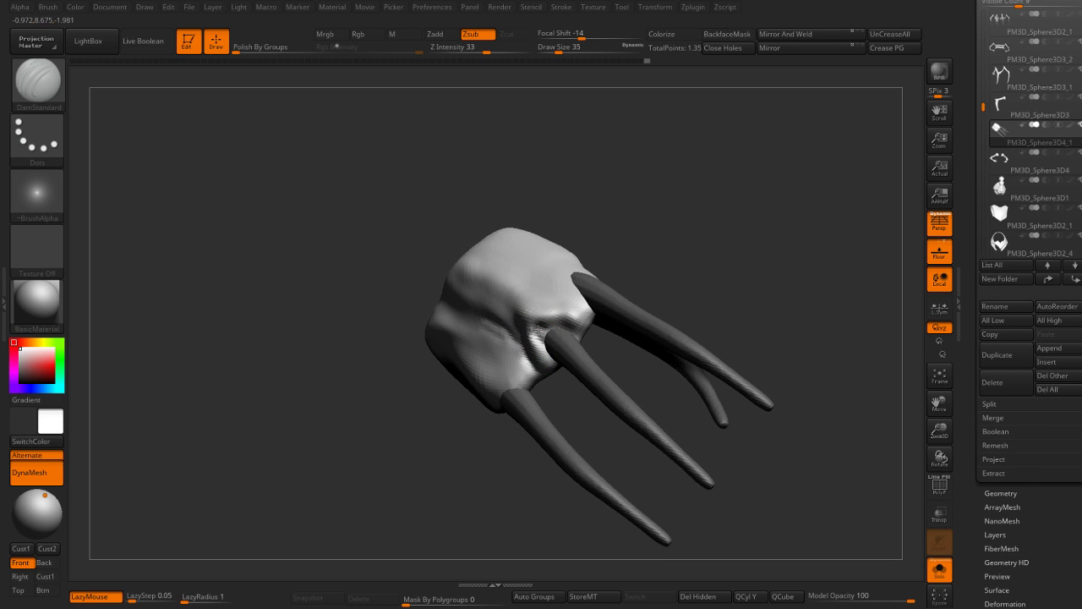
right_drag(539, 340, 574, 302)
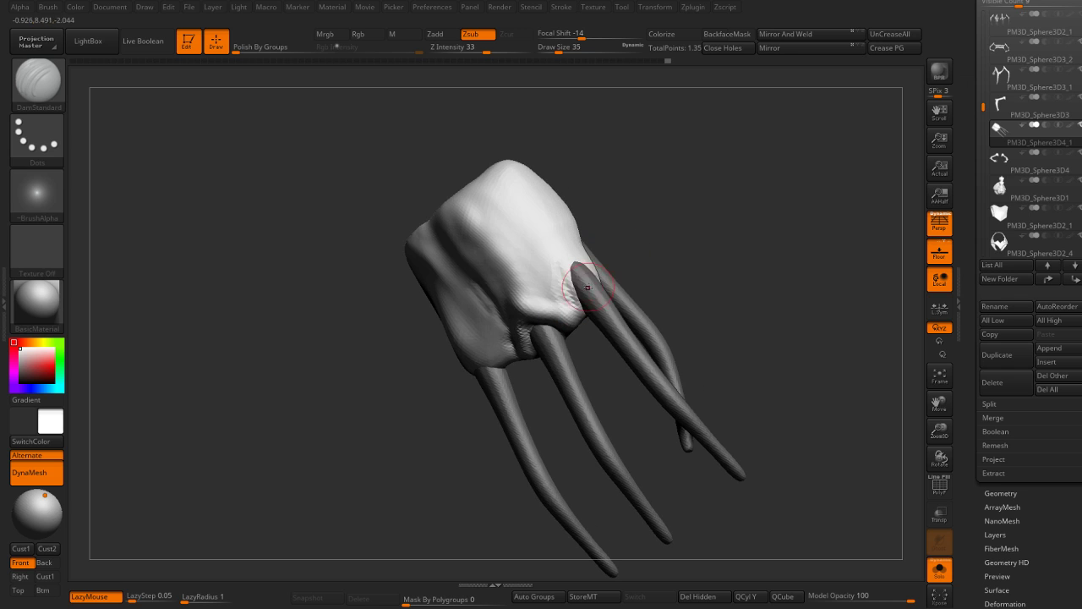
key(b)
key(s)
key(t)
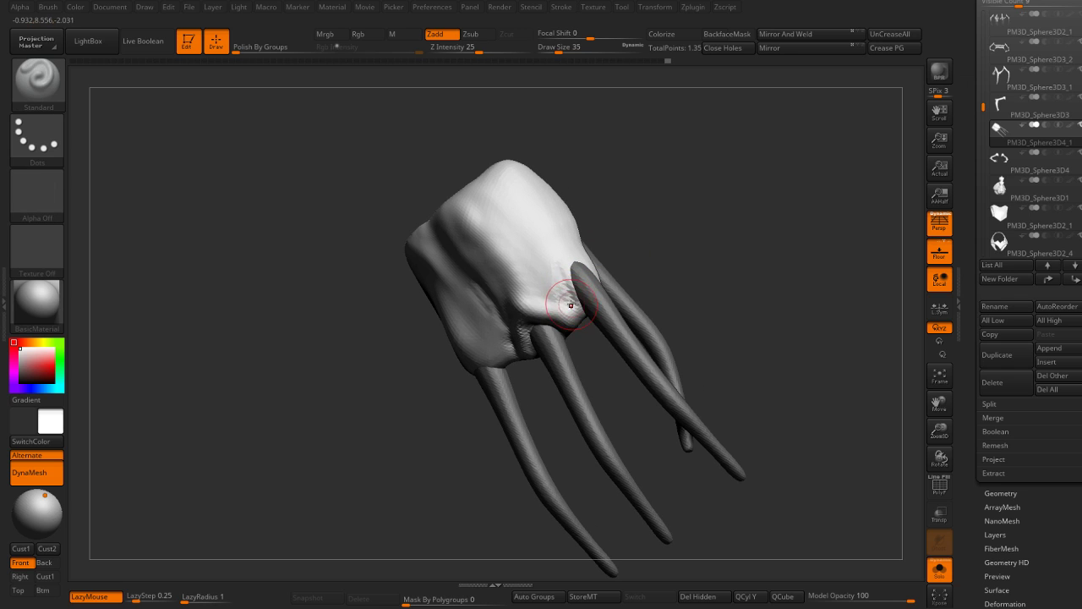
mouse_move(560, 269)
right_down()
mouse_move(689, 213)
mouse_move(674, 245)
mouse_move(581, 302)
right_up()
key(b)
key(m)
key(v)
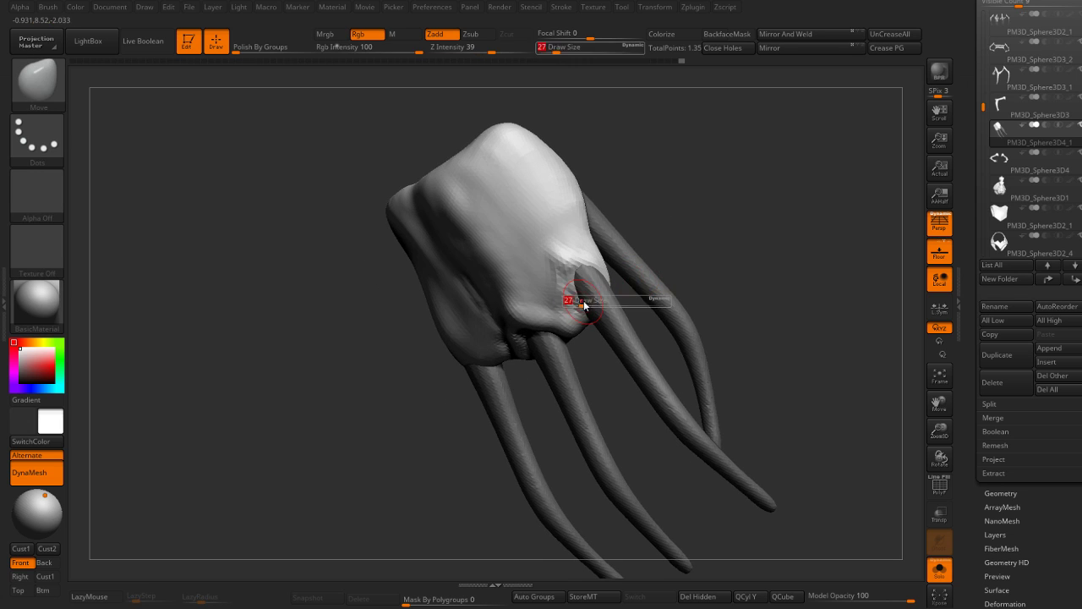
mouse_move(592, 266)
right_down()
mouse_move(561, 258)
mouse_move(647, 245)
right_up()
Step: Add ClayBuildup mass and carve further creases, then adjust the hand seen side-on
key(b)
key(c)
key(b)
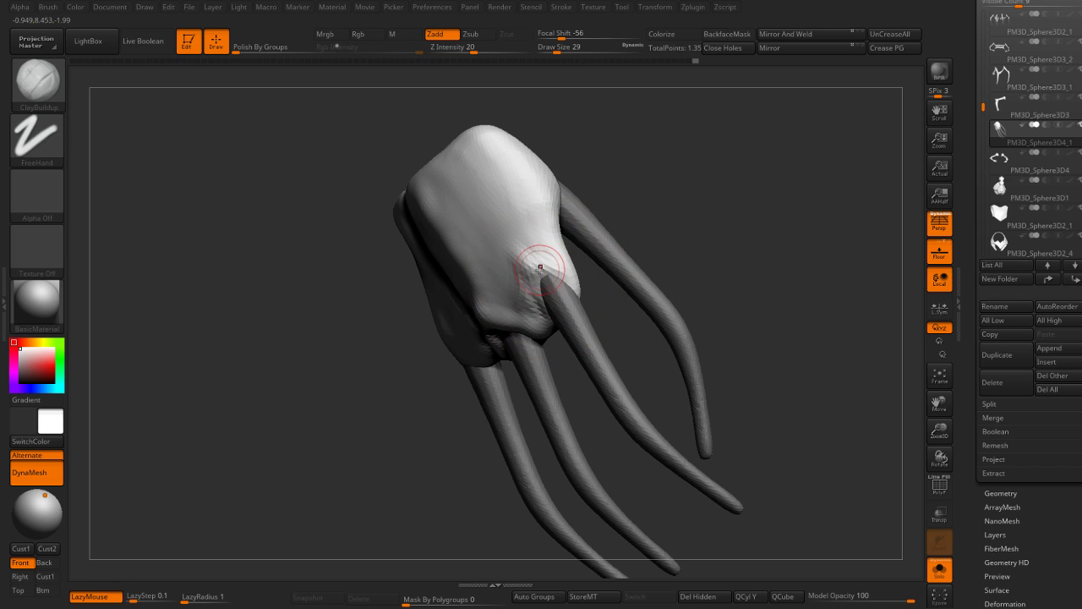
right_drag(557, 284, 631, 214)
key(b)
key(d)
key(s)
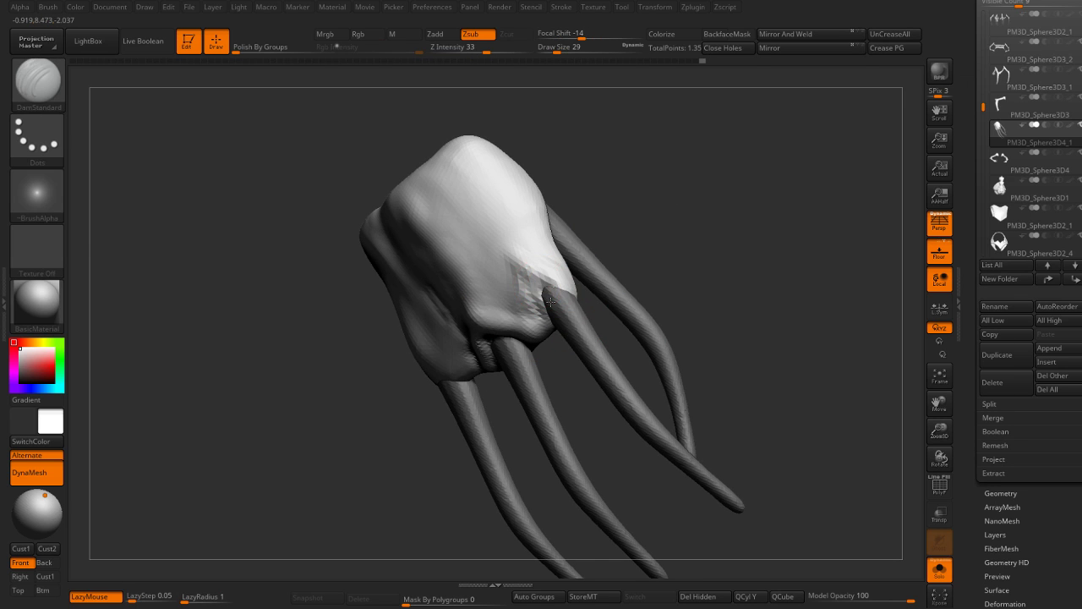
key(b)
key(s)
key(t)
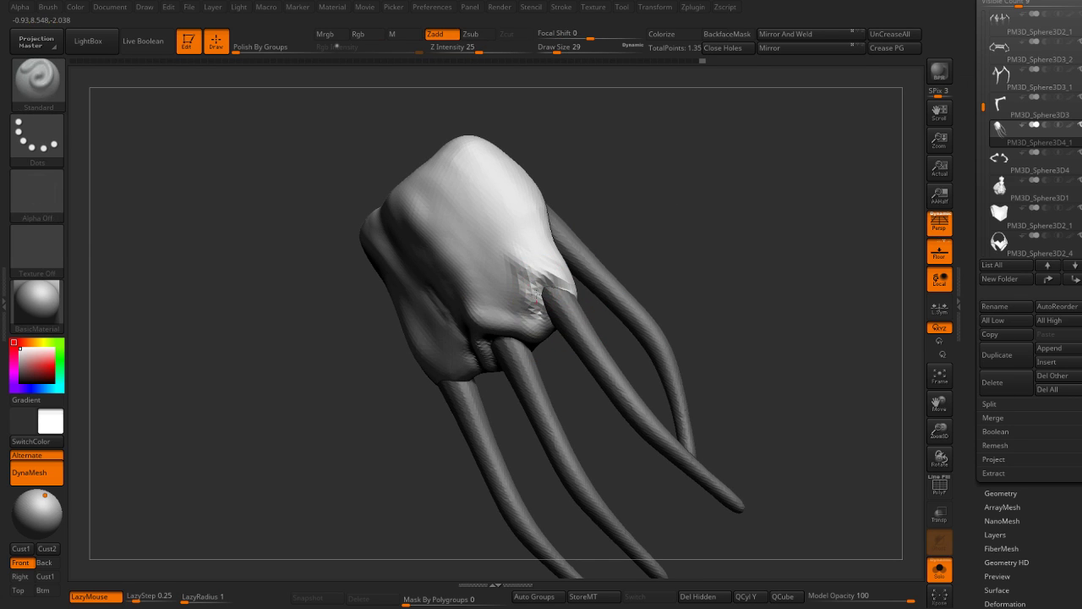
right_drag(536, 291, 583, 279)
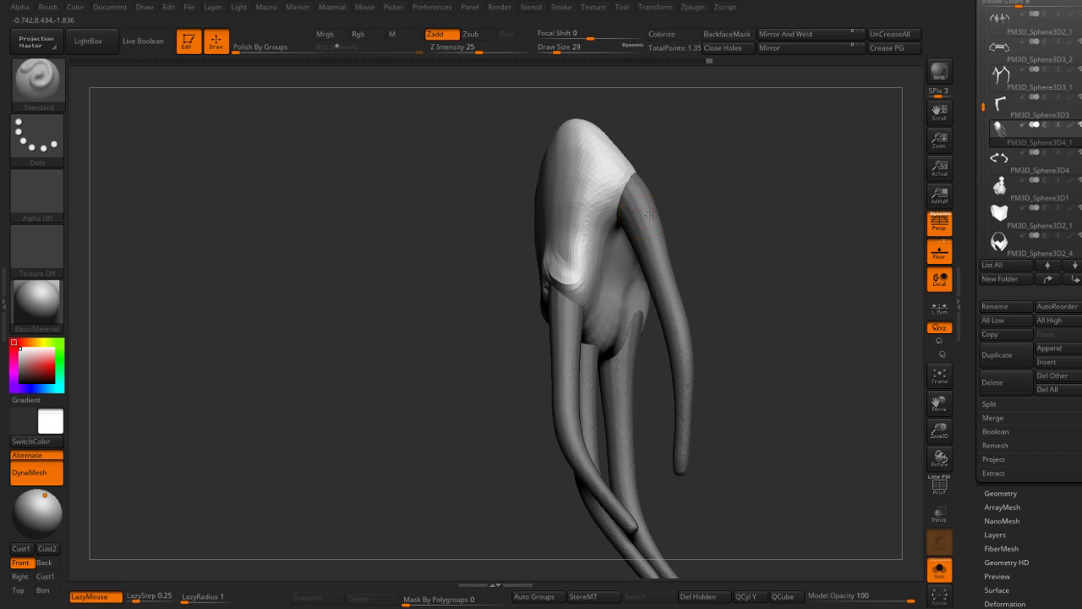
key(b)
key(m)
key(v)
mouse_move(605, 212)
right_down()
mouse_move(650, 224)
mouse_move(585, 228)
mouse_move(626, 245)
right_up()
Step: Carve creases from frontal and side views, then raise the surface with the Standard brush
key(b)
key(d)
key(s)
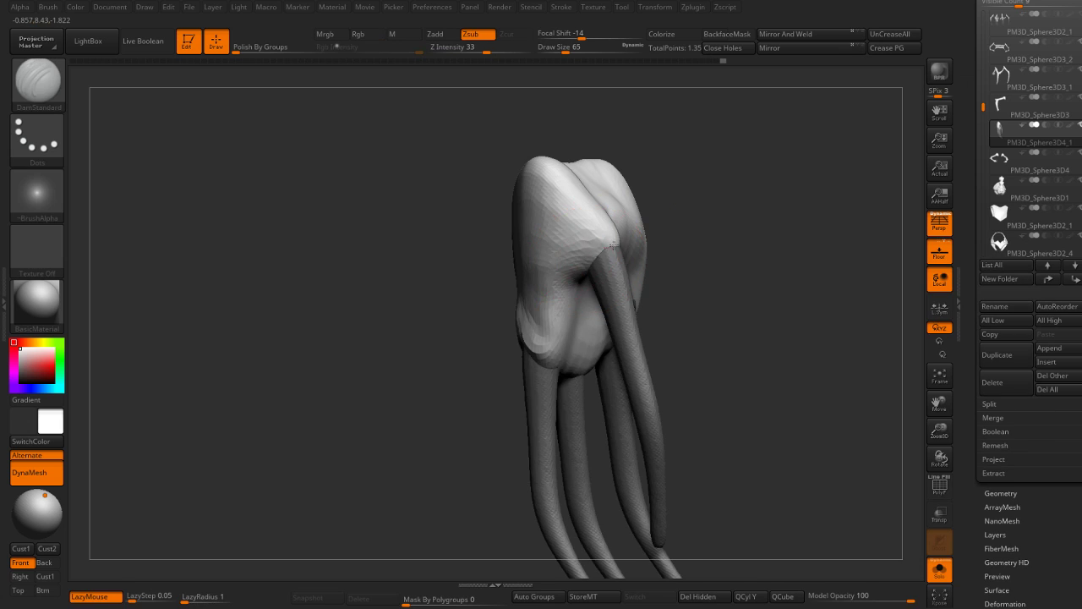
right_drag(609, 180, 643, 176)
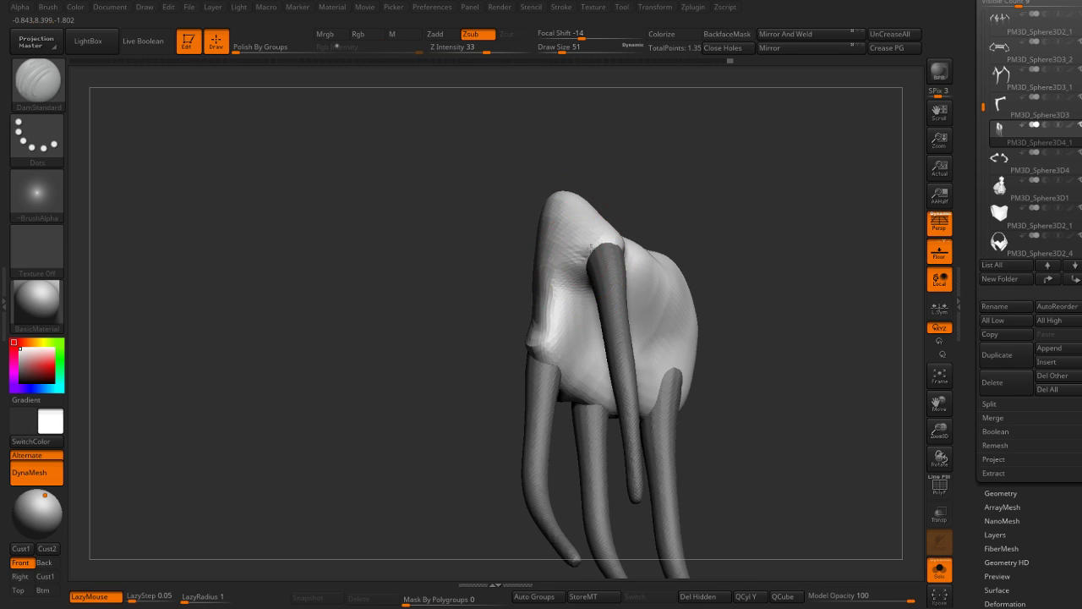
mouse_move(643, 223)
right_down()
mouse_move(606, 240)
mouse_move(658, 170)
right_up()
mouse_move(630, 270)
right_down()
mouse_move(707, 399)
mouse_move(627, 235)
mouse_move(632, 259)
right_up()
right_drag(615, 223, 598, 254)
key(b)
key(s)
key(t)
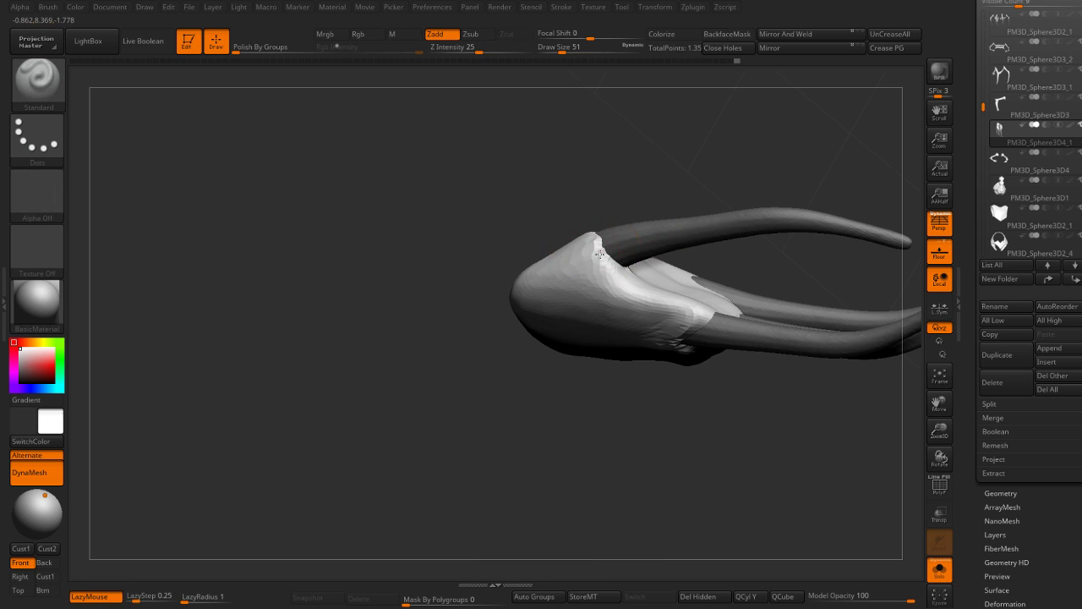
right_drag(584, 206, 604, 259)
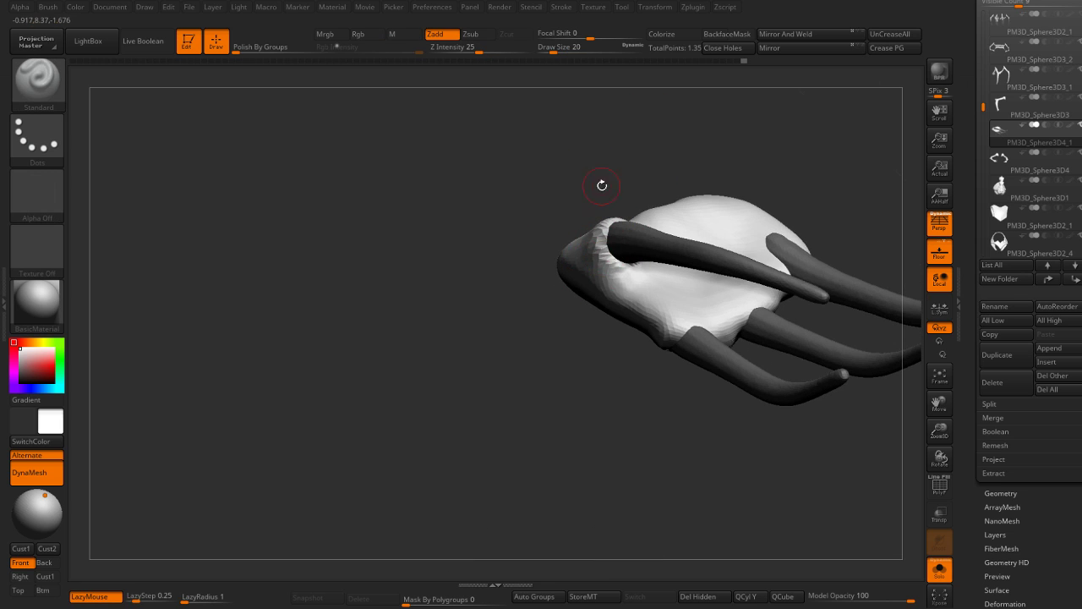
right_drag(602, 185, 639, 233)
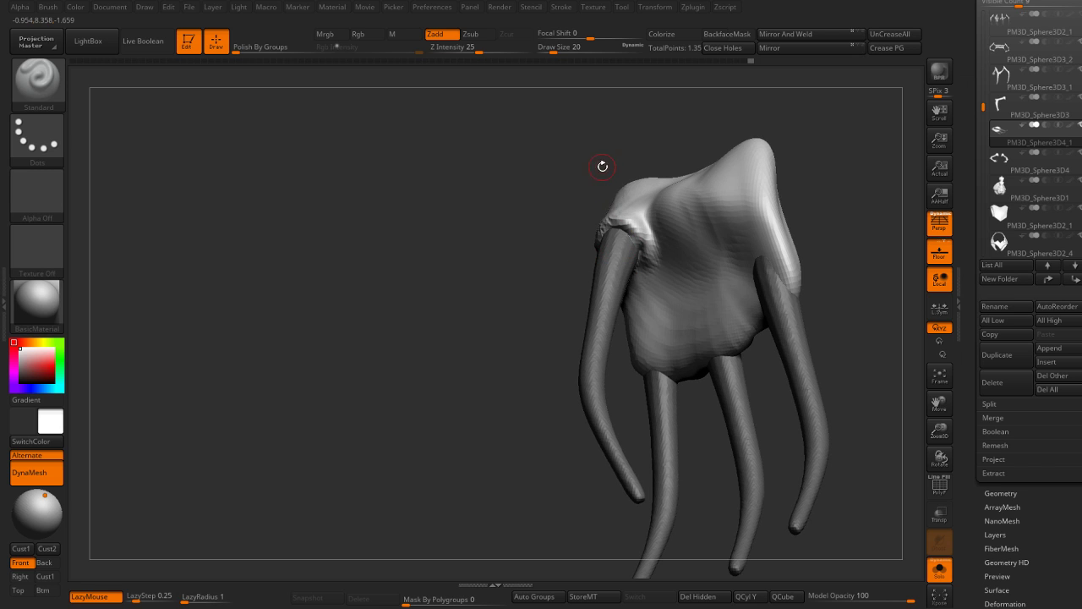
mouse_move(602, 166)
right_down()
mouse_move(604, 307)
mouse_move(516, 287)
right_up()
Step: Push the mesh with Move, carve thin creases underneath, and add clay to the hand's front
key(b)
key(m)
key(v)
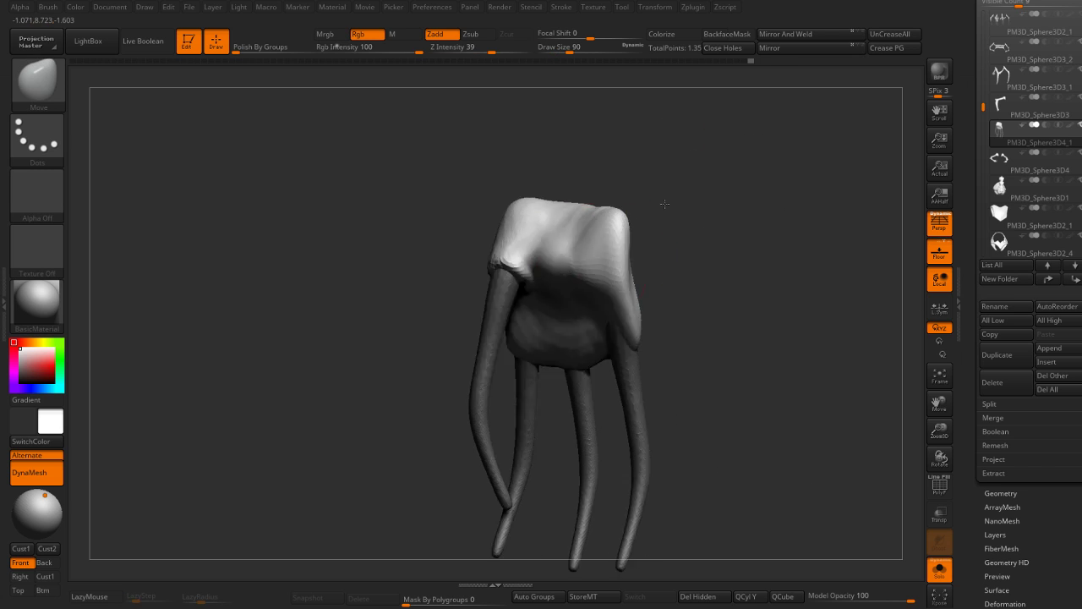
mouse_move(558, 250)
right_down()
mouse_move(561, 290)
mouse_move(668, 244)
mouse_move(703, 259)
mouse_move(658, 160)
mouse_move(524, 228)
right_up()
key(b)
key(d)
key(s)
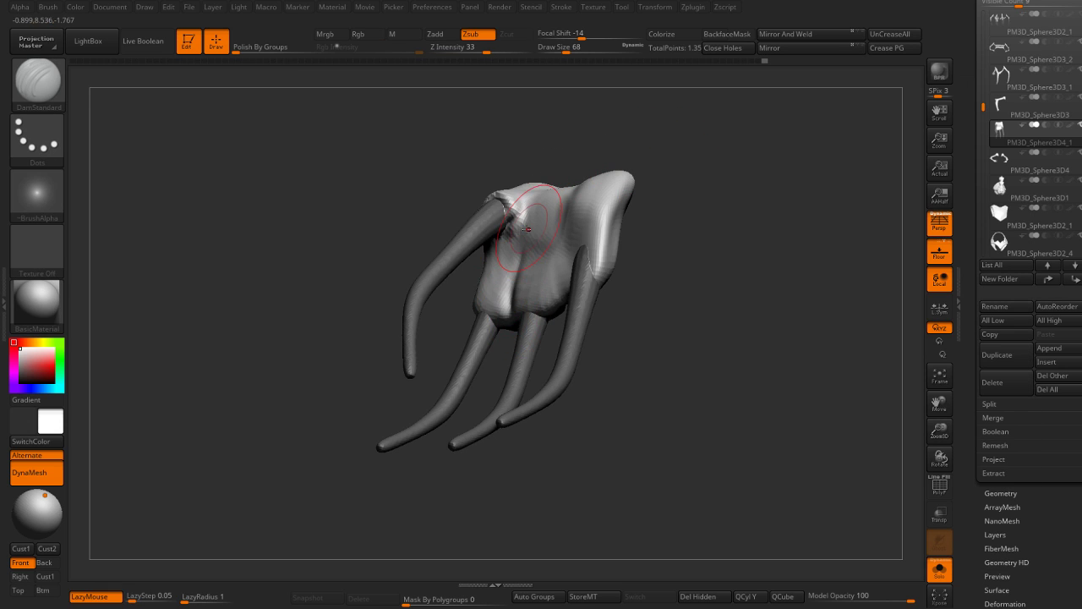
right_drag(528, 240, 519, 253)
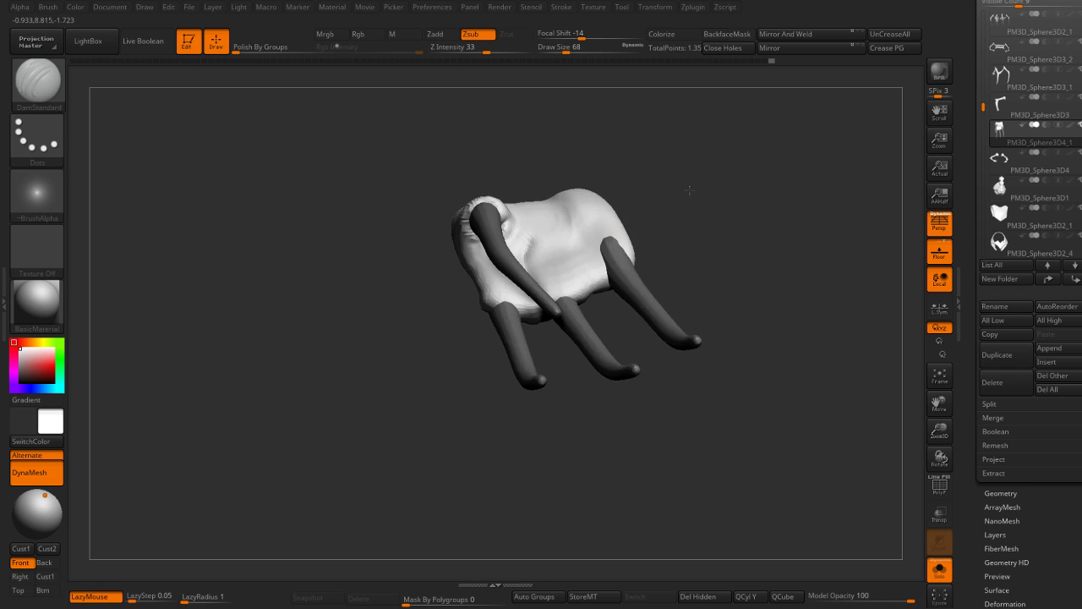
right_drag(529, 216, 536, 194)
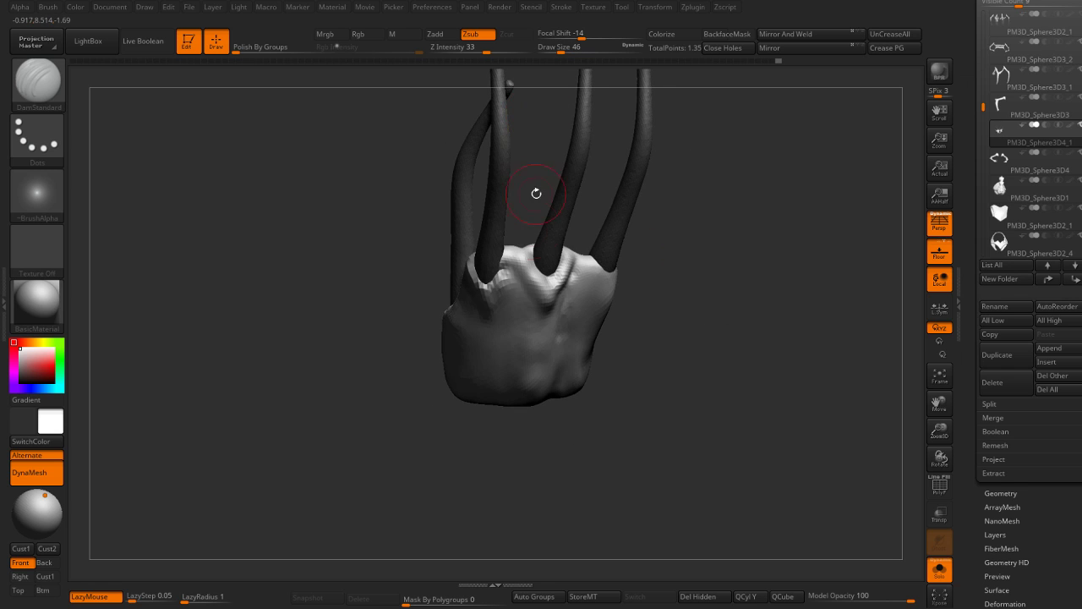
right_drag(521, 234, 698, 213)
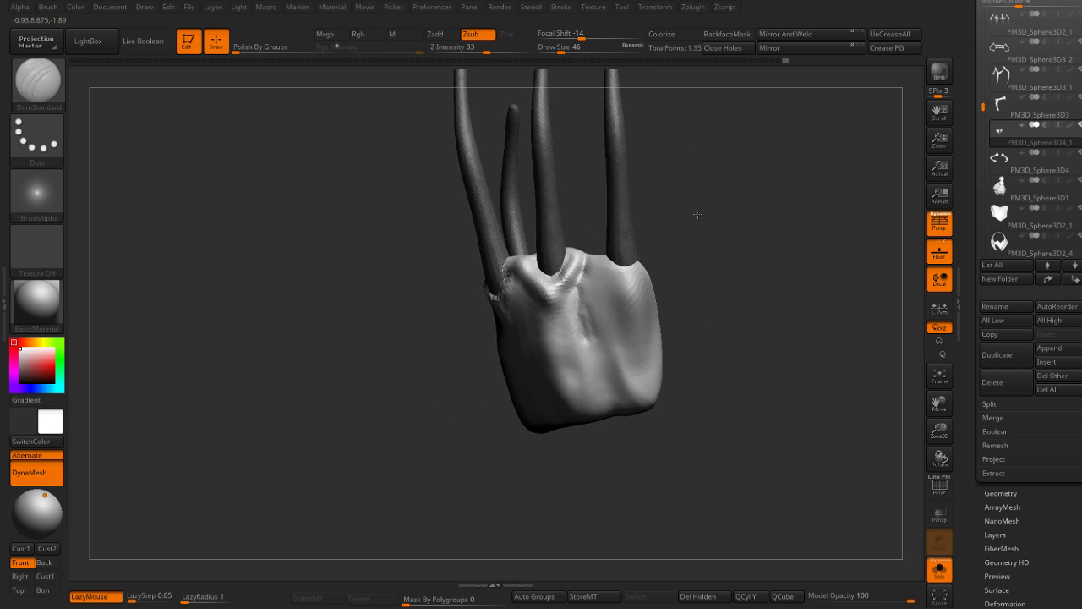
mouse_move(597, 259)
right_down()
mouse_move(652, 274)
mouse_move(652, 251)
right_up()
key(b)
key(c)
key(b)
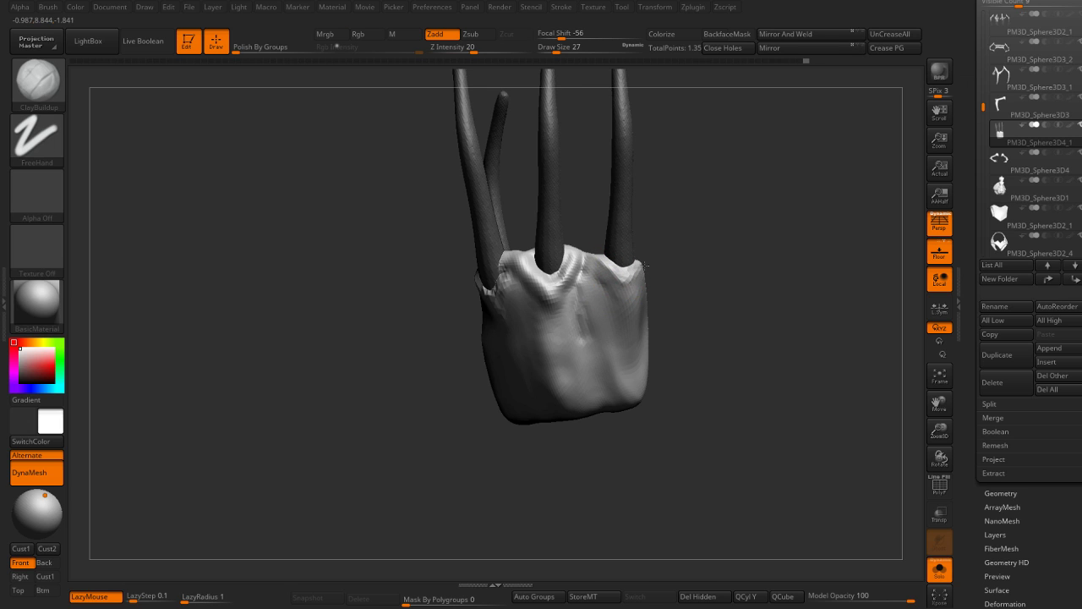
right_drag(645, 266, 606, 319)
Step: Isolate the claws, turn on PolyFrame, then unhide the hand block again
key(b)
key(m)
key(v)
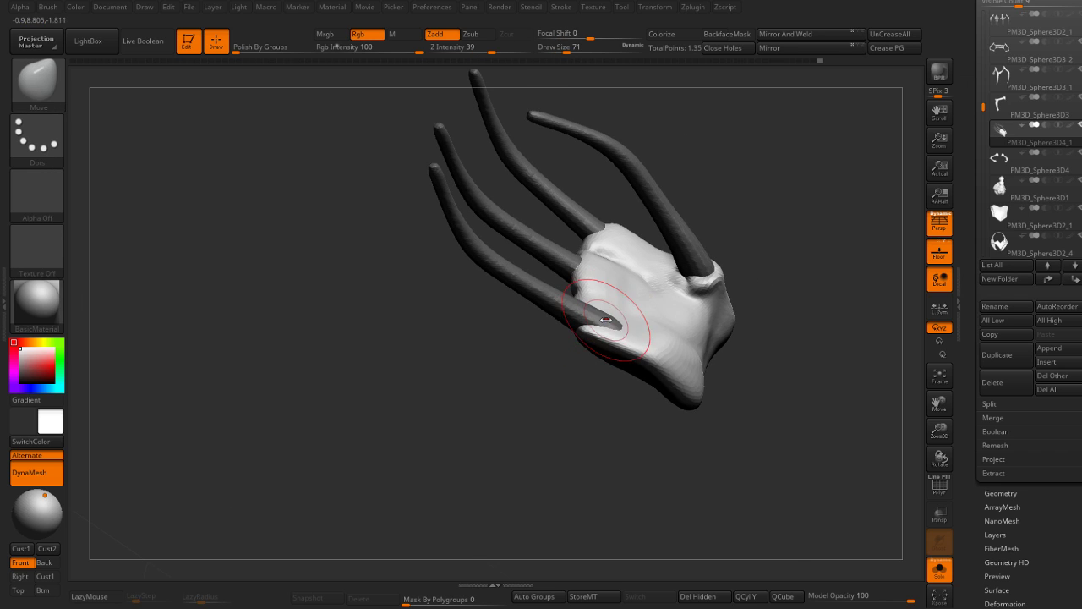
ctrl+shift+click(612, 315)
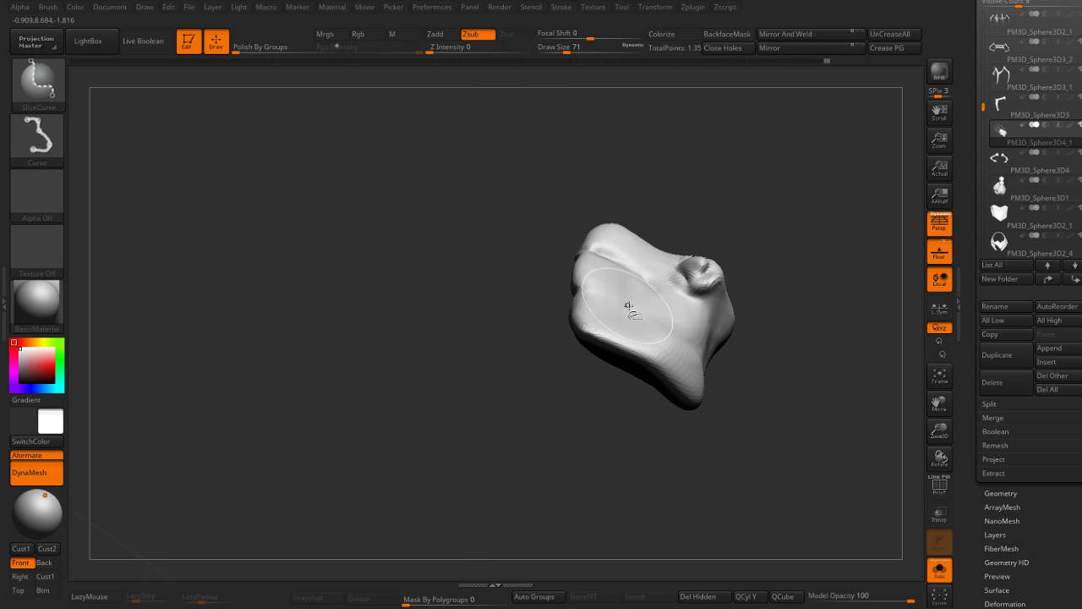
ctrl+shift+click(628, 305)
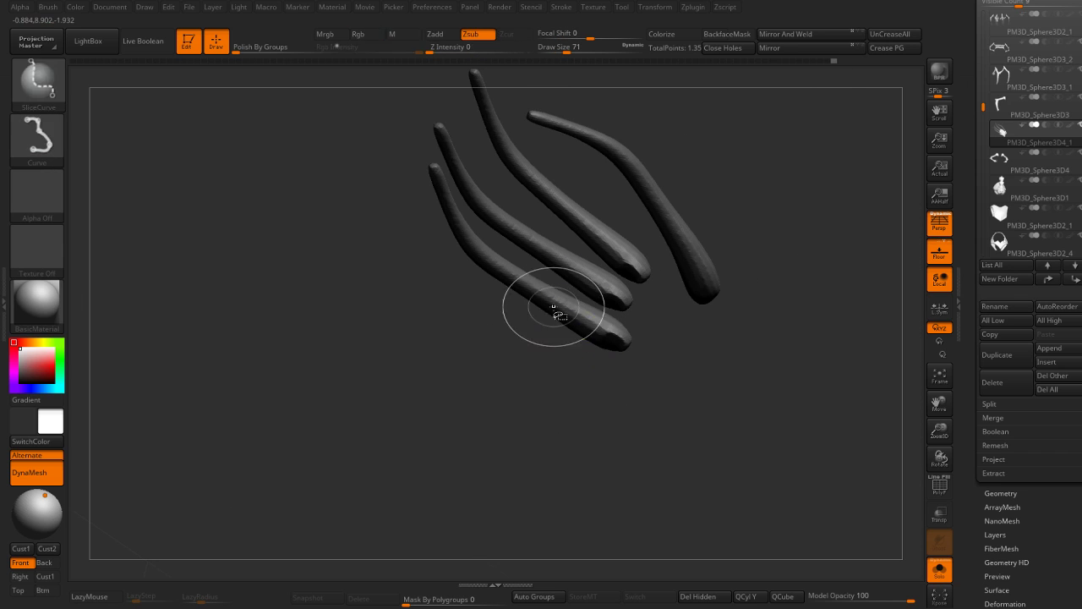
key(shift+f)
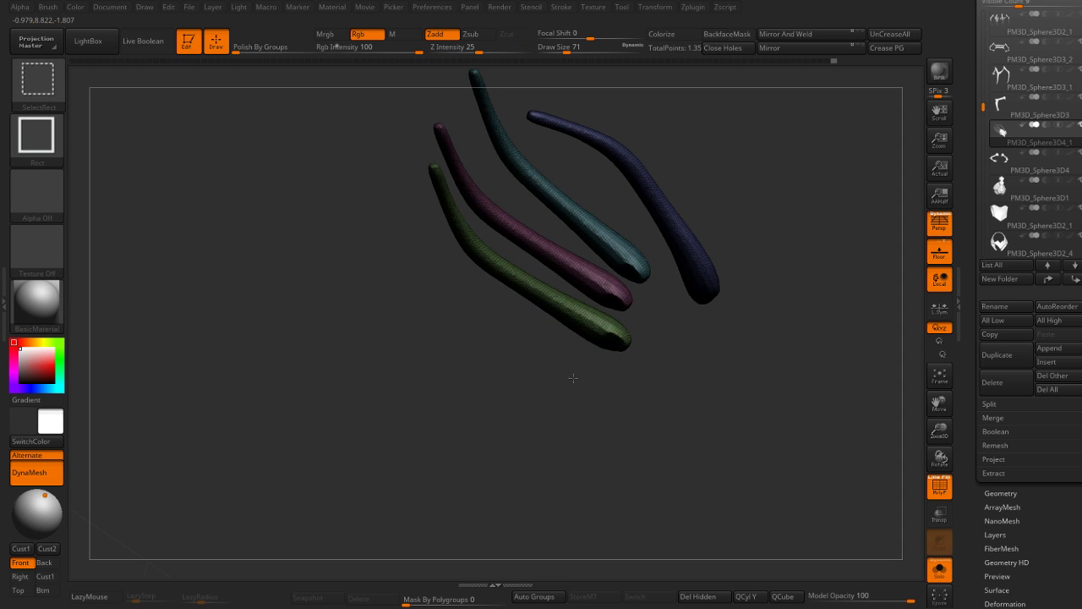
ctrl+shift+click(574, 378)
mouse_move(580, 343)
mouse_down()
mouse_move(623, 296)
mouse_move(622, 311)
mouse_up()
Step: With a larger Move brush, pull the block up toward the claw bases, then smooth its right side
key(b)
key(c)
key(b)
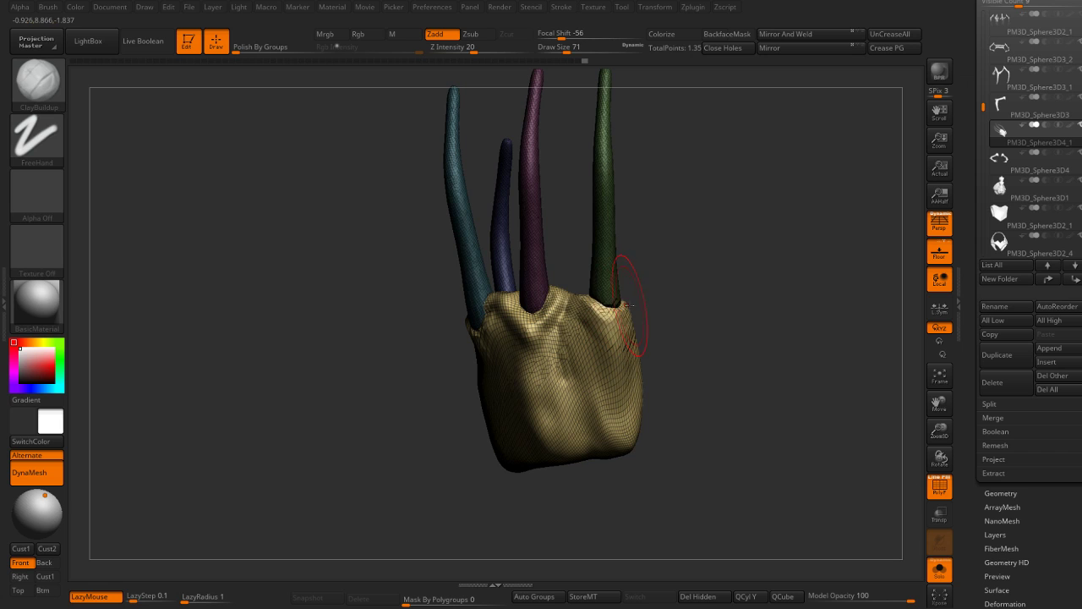
key(b)
key(m)
key(v)
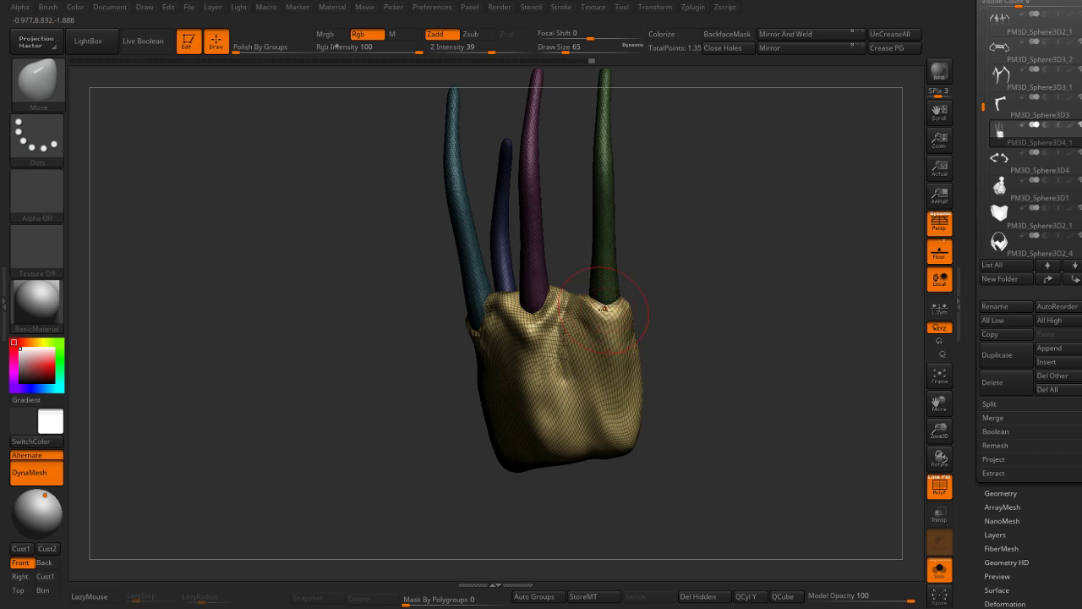
drag(657, 294, 678, 284)
drag(466, 330, 485, 317)
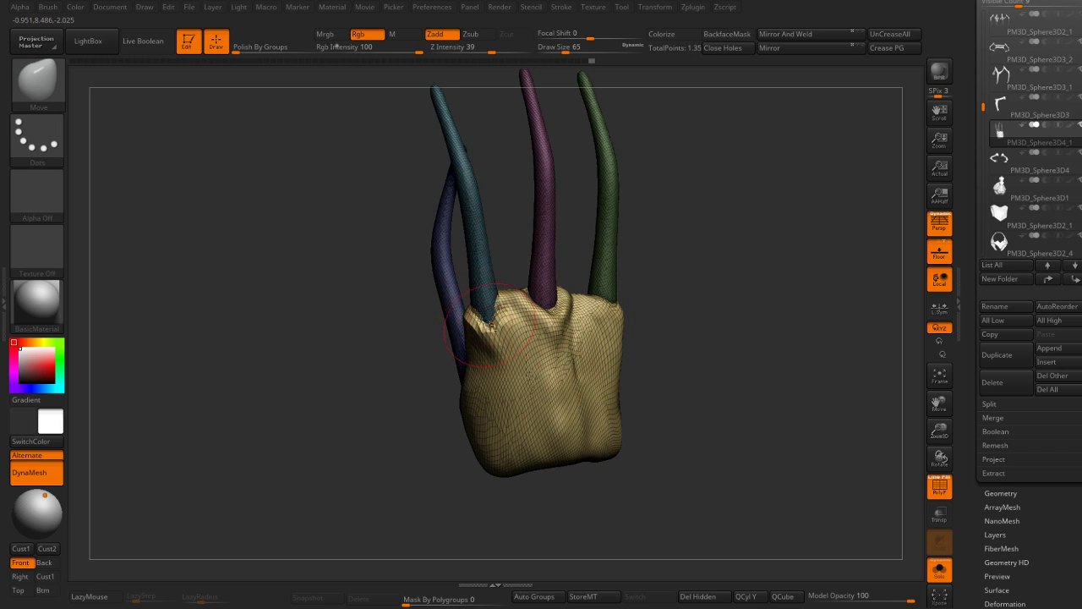
mouse_move(660, 295)
mouse_down()
mouse_move(680, 289)
mouse_move(668, 298)
mouse_up()
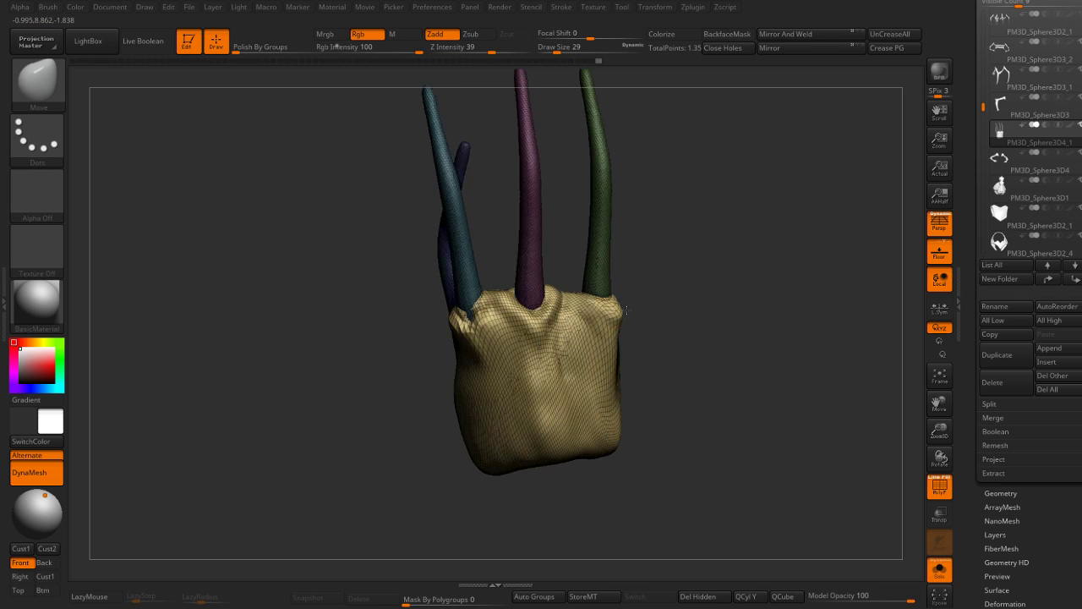
key(shift+f)
mouse_move(607, 356)
shift+mouse_down()
mouse_move(621, 341)
mouse_move(589, 318)
mouse_move(623, 315)
shift+mouse_up()
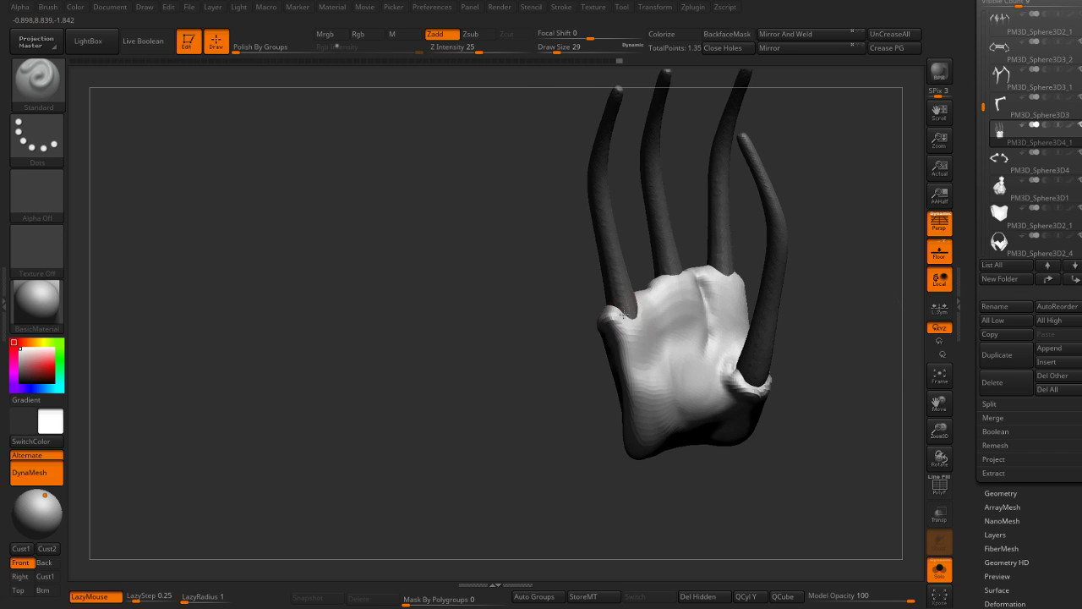
Step: Sculpt a small dab near a claw base and view the hand from the side
mouse_move(641, 267)
mouse_down()
mouse_move(647, 294)
mouse_move(702, 264)
mouse_move(648, 276)
mouse_up()
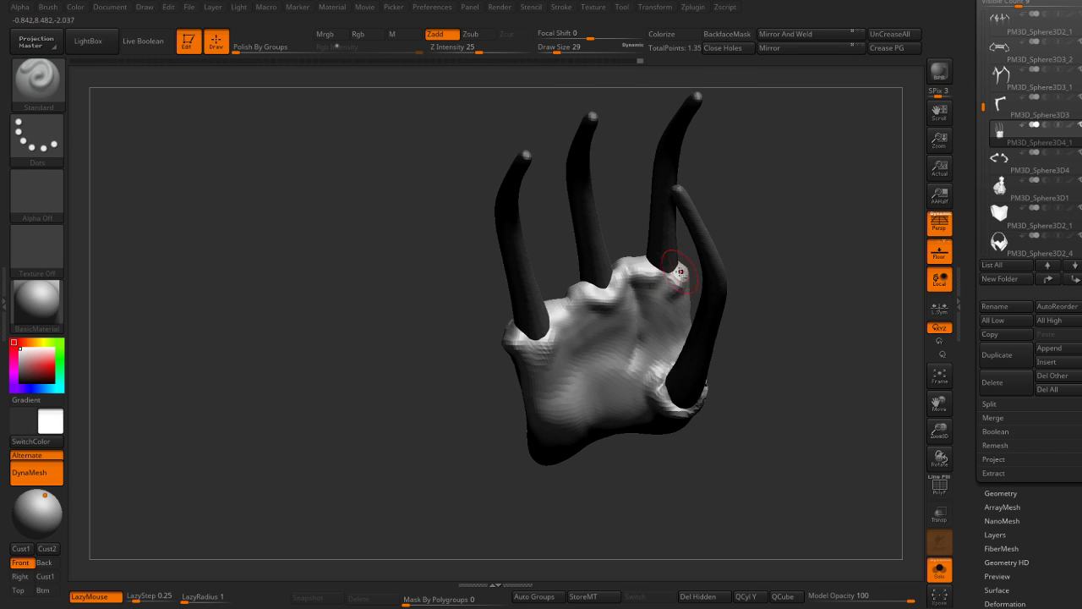
drag(679, 273, 678, 272)
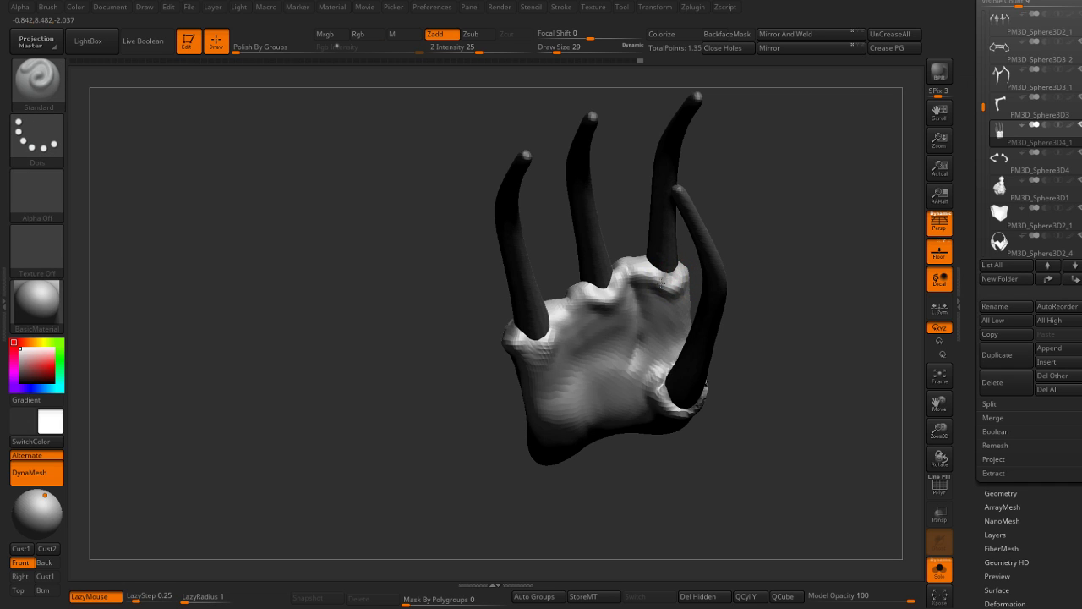
drag(750, 230, 652, 281)
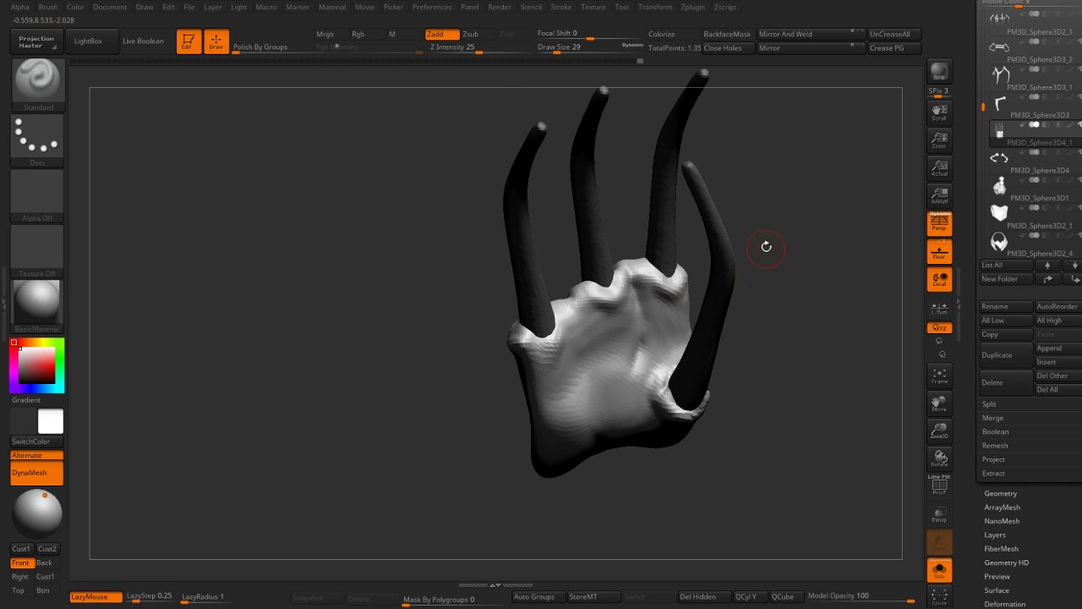
mouse_move(767, 247)
mouse_down()
mouse_move(696, 273)
mouse_move(701, 281)
mouse_up()
key(b)
key(m)
key(v)
key(s)
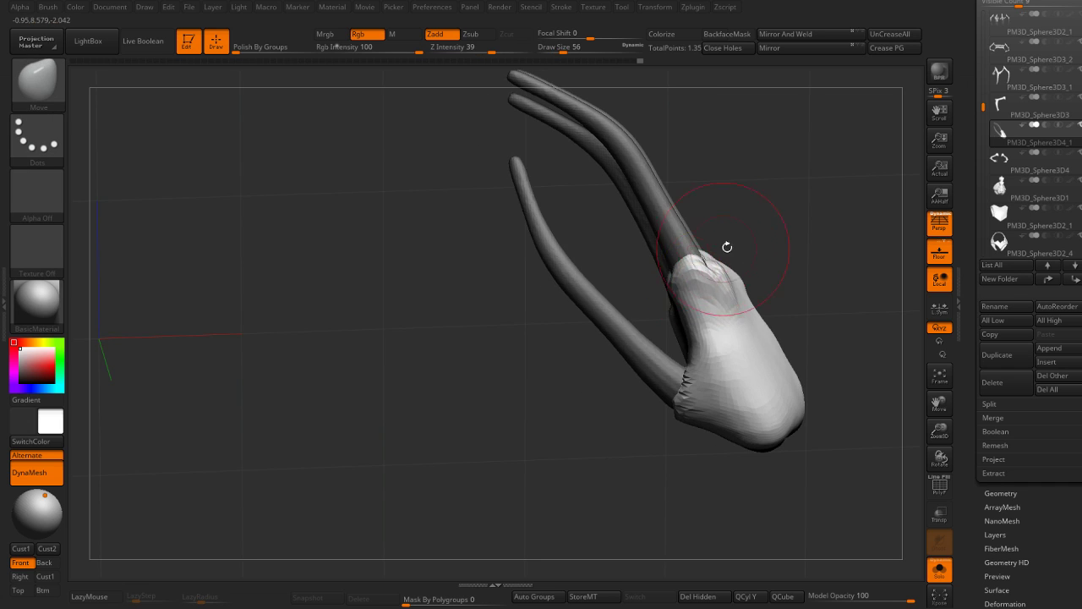
mouse_move(727, 247)
mouse_down()
mouse_move(701, 326)
mouse_move(716, 244)
mouse_up()
Step: Build knuckle bumps with the Standard brush at Draw Size 12, then 35, and pick DamStandard
key(b)
key(s)
key(t)
key(s)
text(12)
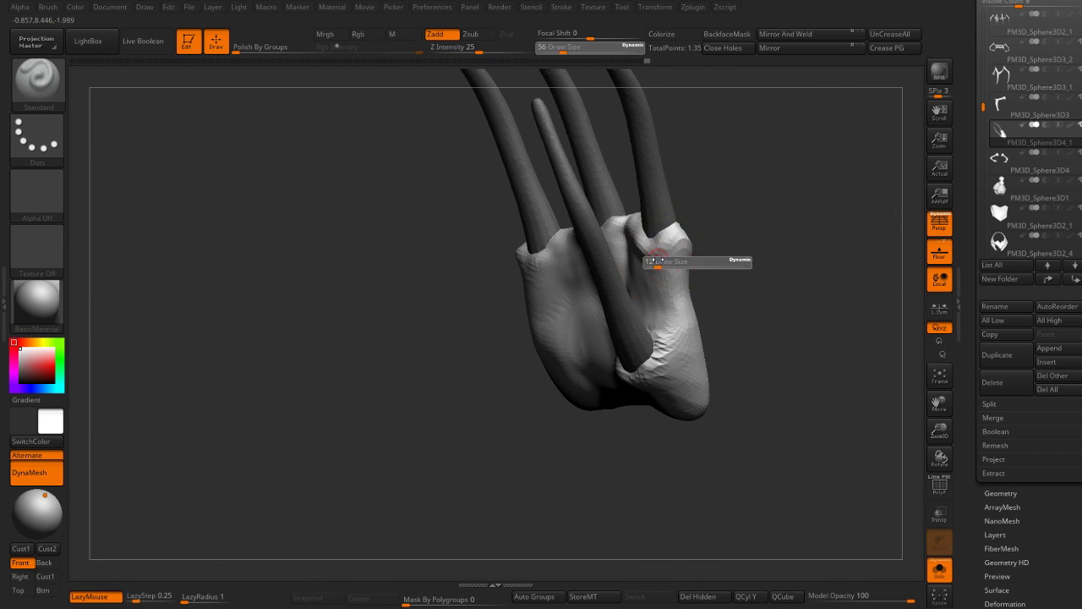
key(Return)
mouse_move(740, 285)
mouse_down()
mouse_move(715, 236)
mouse_move(749, 225)
mouse_move(649, 310)
mouse_move(689, 322)
mouse_up()
text(s35)
key(Return)
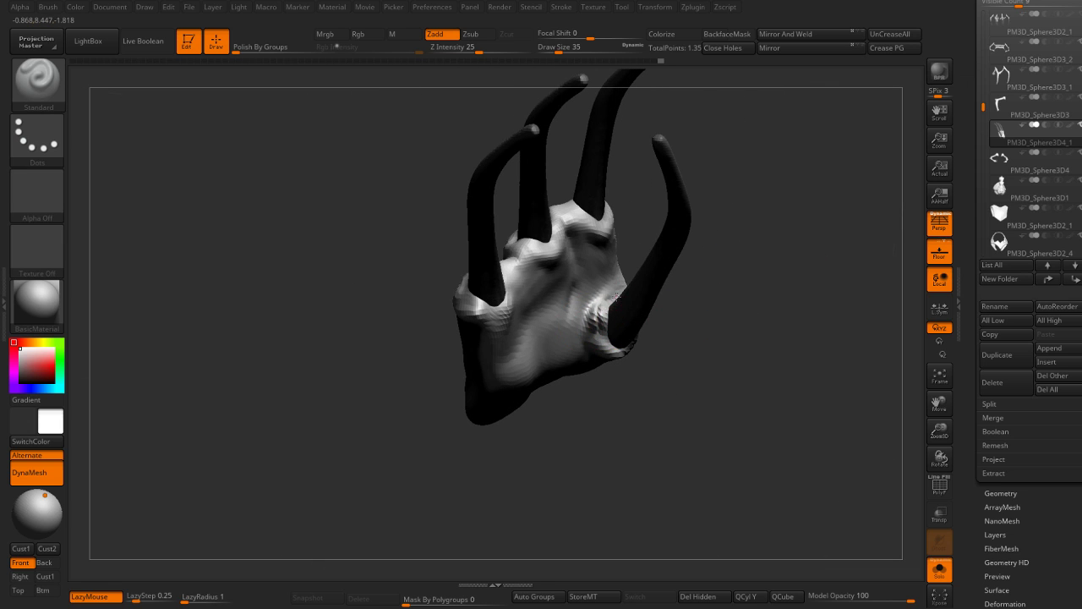
mouse_move(617, 321)
mouse_down()
mouse_move(656, 328)
mouse_move(624, 299)
mouse_move(707, 254)
mouse_move(634, 314)
mouse_move(704, 279)
mouse_move(649, 323)
mouse_move(609, 326)
mouse_move(554, 355)
mouse_move(592, 339)
mouse_move(584, 334)
mouse_move(748, 304)
mouse_move(516, 283)
mouse_up()
key(b)
key(d)
key(s)
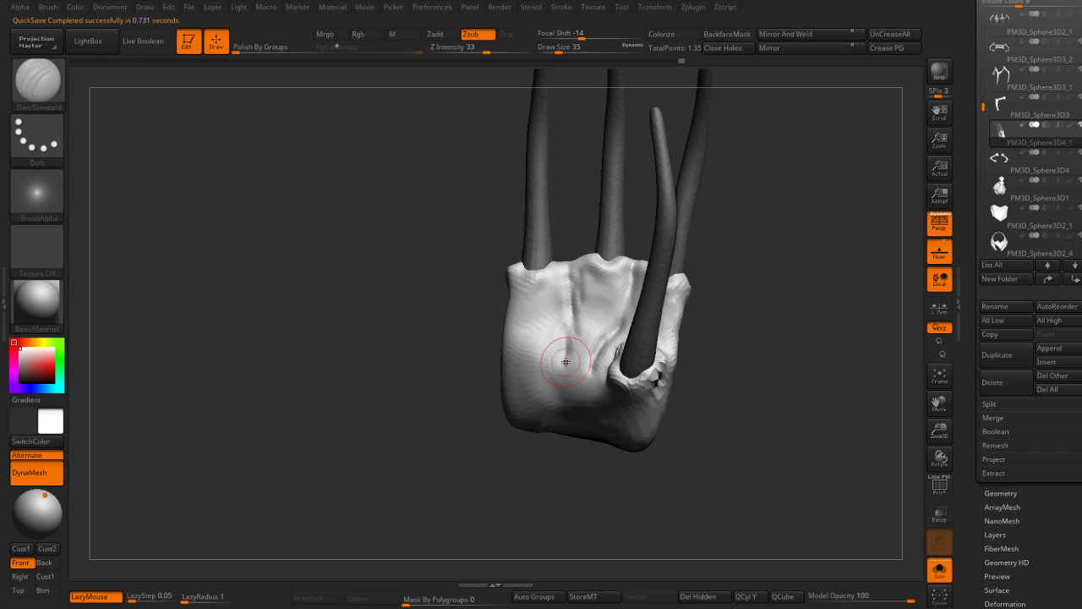
Step: Smooth the block's front and carve a first crease into its top-left
shift+drag(566, 353, 590, 353)
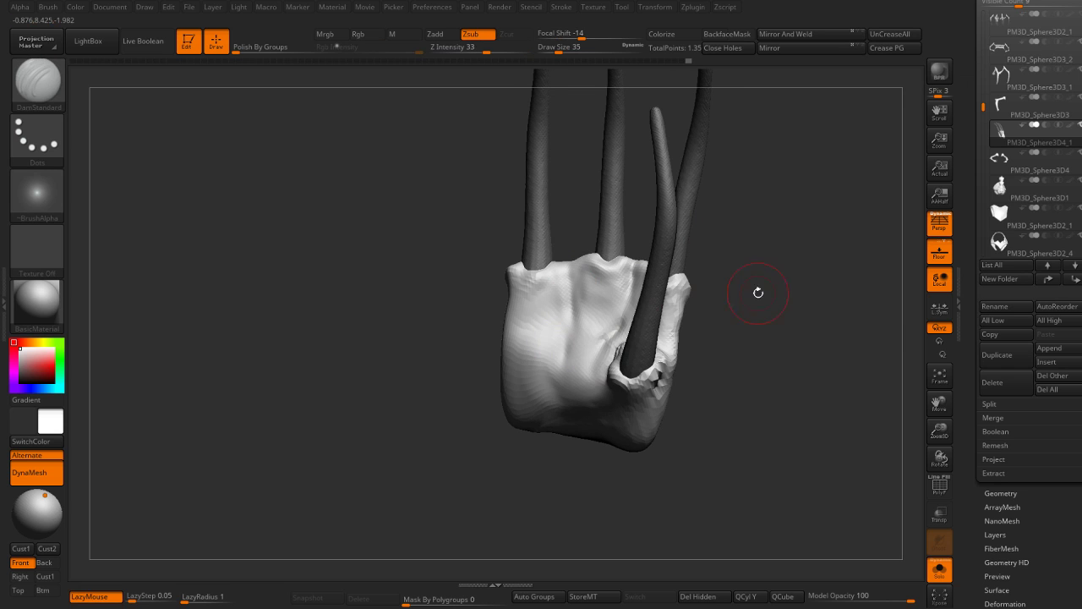
drag(759, 290, 532, 301)
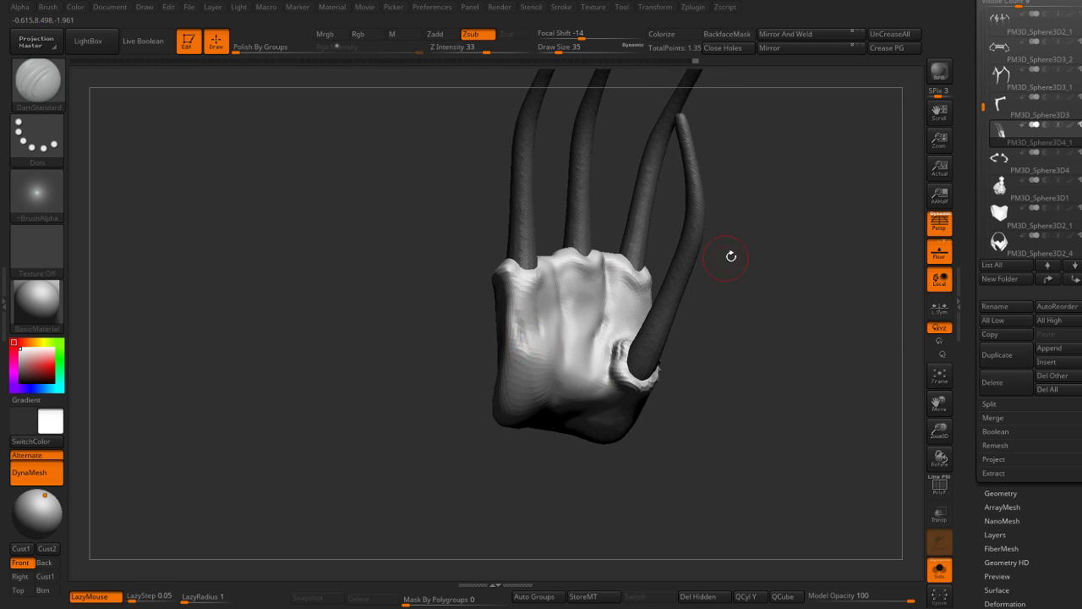
mouse_move(731, 256)
mouse_down()
mouse_move(778, 340)
mouse_move(720, 285)
mouse_move(528, 363)
mouse_up()
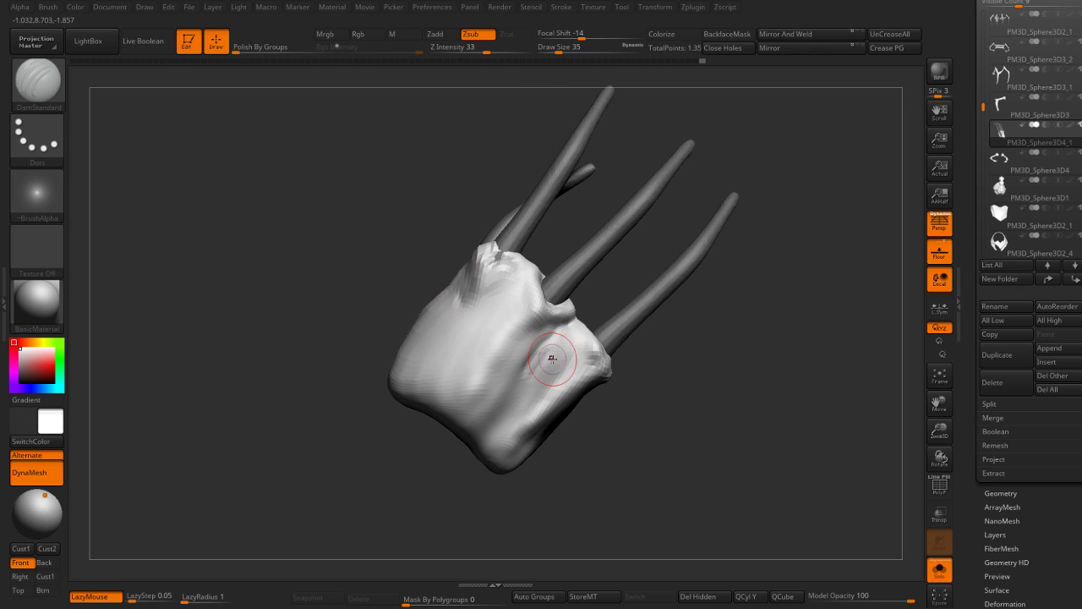
right_drag(550, 357, 510, 380)
right_drag(457, 289, 436, 322)
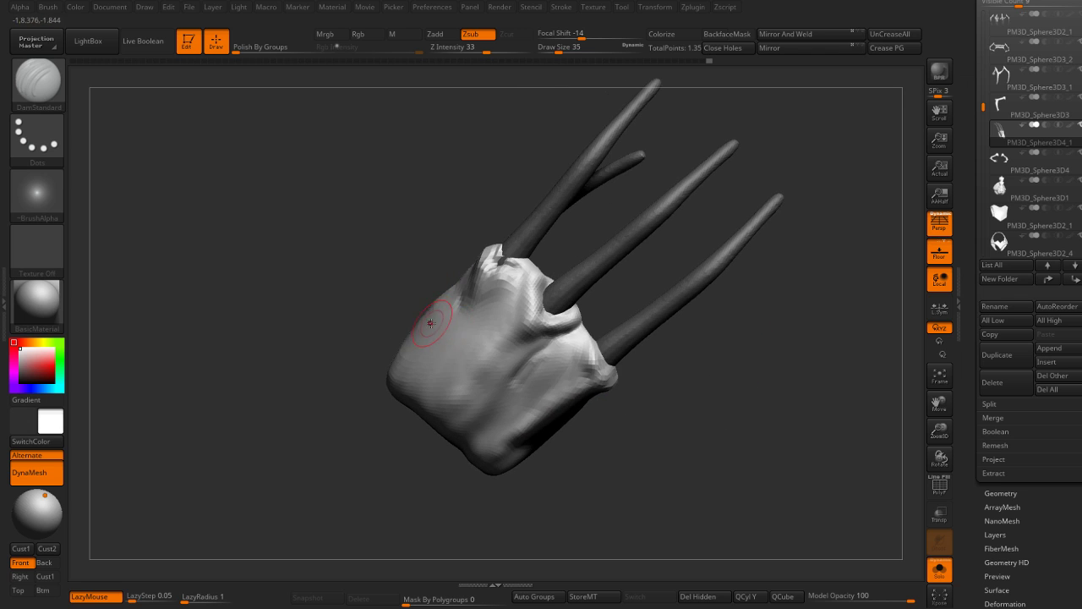
mouse_move(458, 314)
mouse_down()
mouse_move(470, 318)
mouse_move(449, 333)
mouse_move(490, 339)
mouse_up()
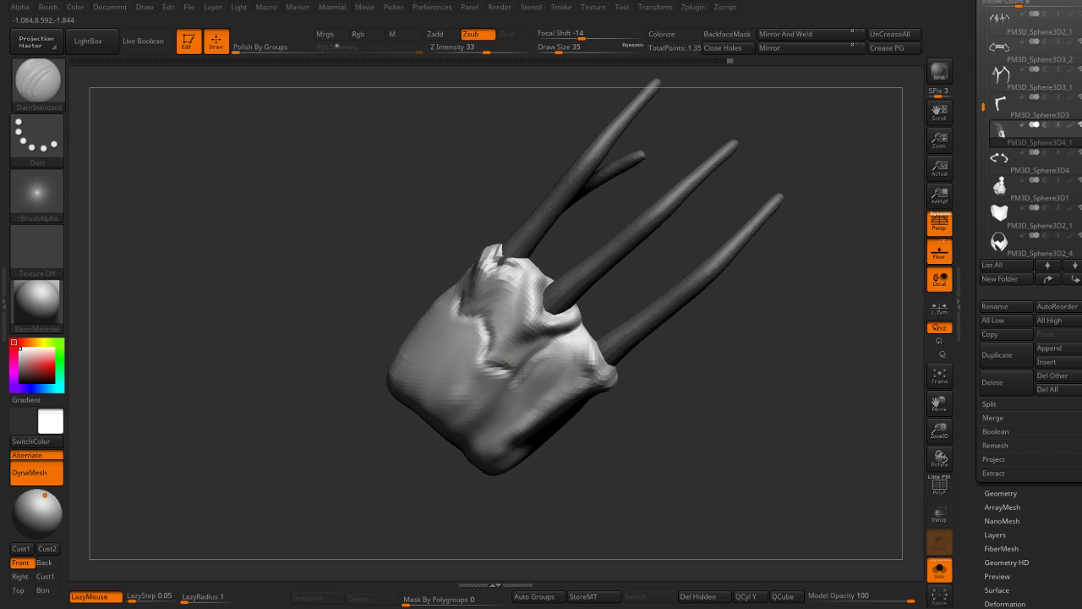
Step: Carve wavy knuckle creases and lumps across the fist, inspecting it from many angles
right_drag(507, 369, 542, 378)
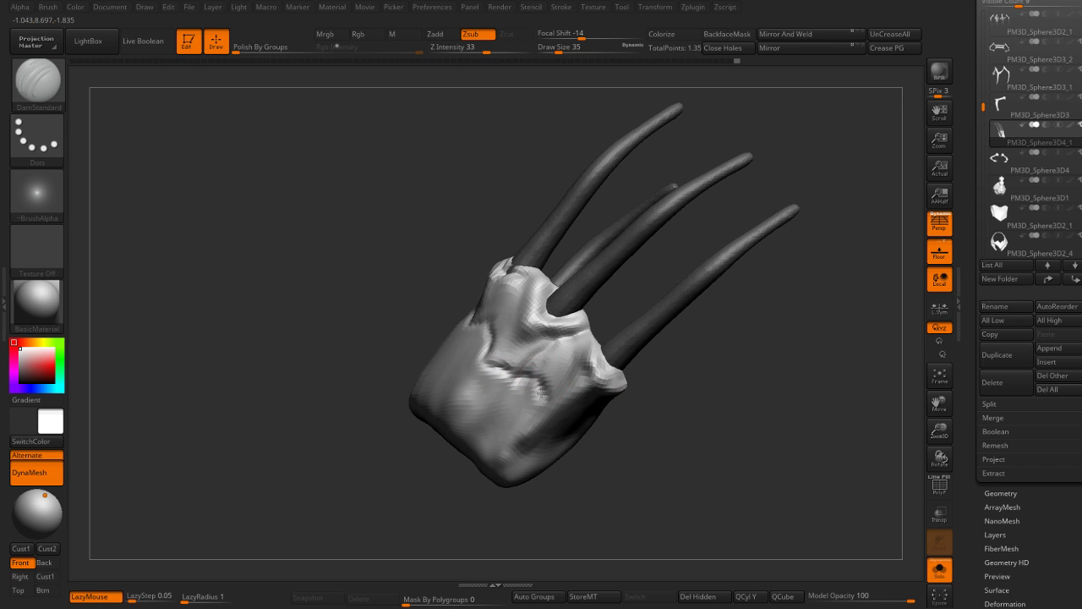
mouse_move(562, 414)
right_down()
mouse_move(578, 327)
mouse_move(637, 377)
mouse_move(593, 291)
mouse_move(660, 336)
mouse_move(718, 401)
right_up()
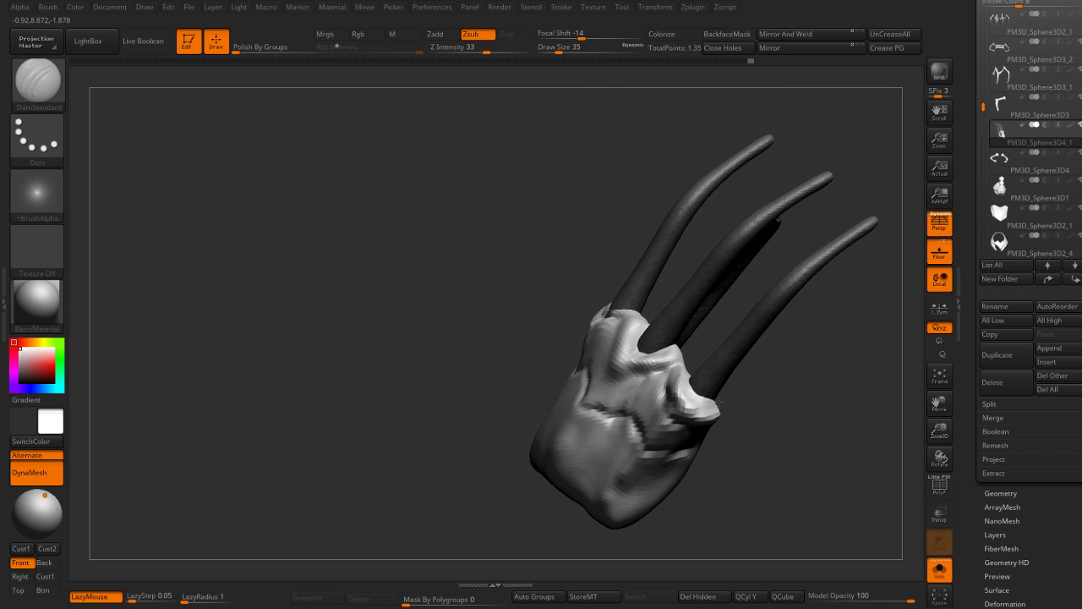
right_drag(561, 358, 634, 363)
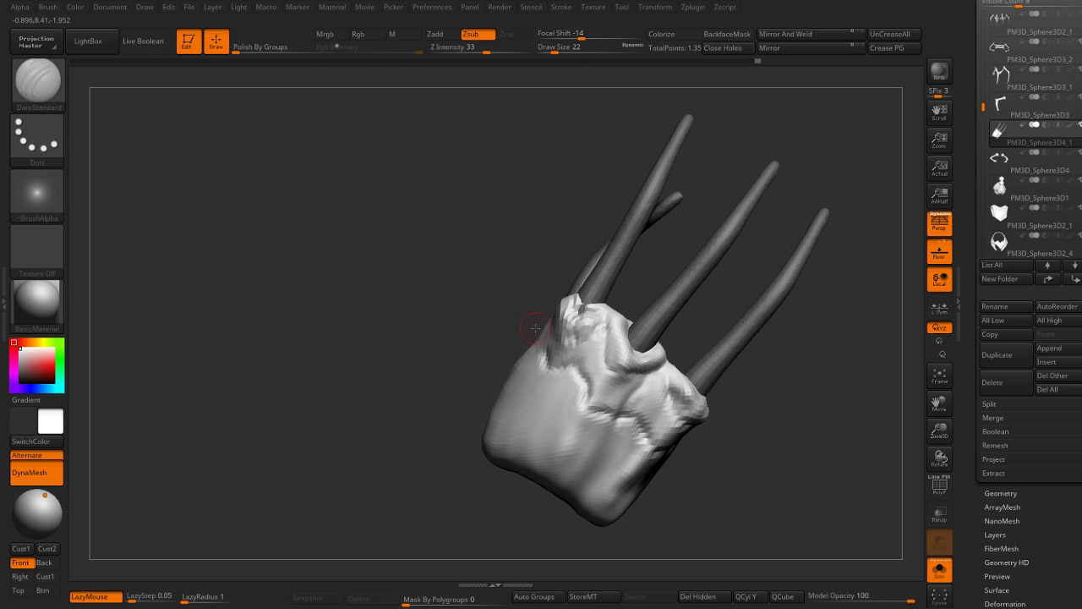
right_drag(536, 327, 569, 331)
right_drag(757, 432, 503, 316)
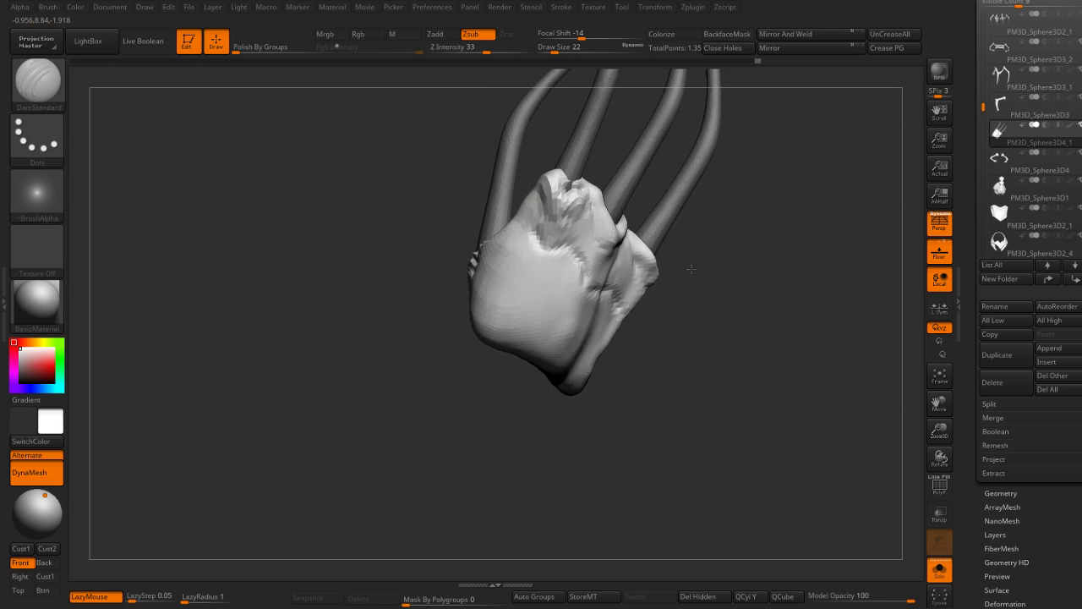
right_drag(556, 405, 502, 369)
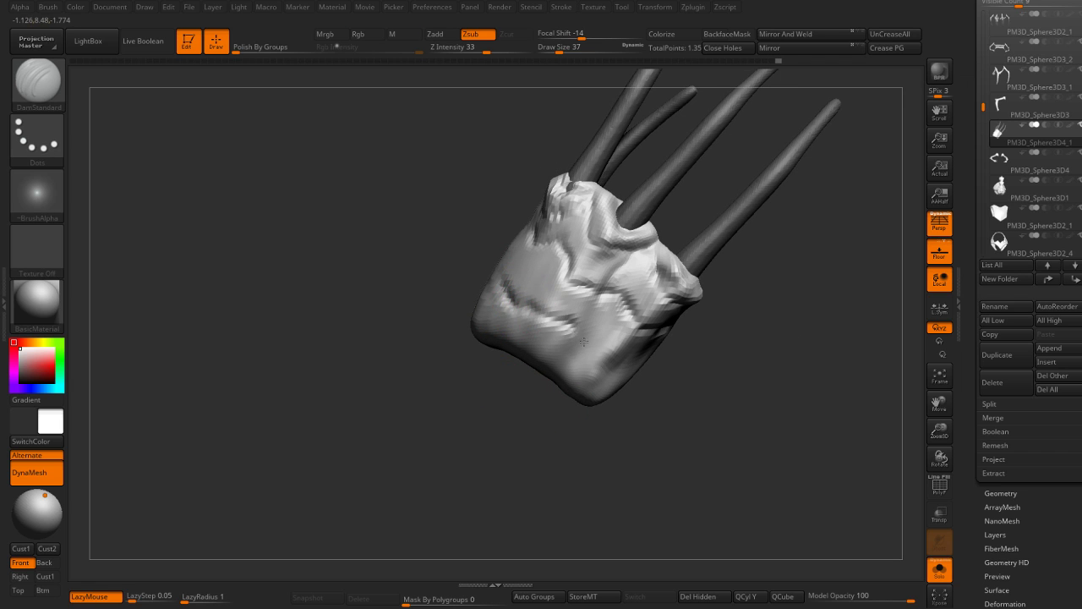
right_drag(590, 348, 562, 326)
mouse_move(596, 368)
right_down()
mouse_move(688, 354)
mouse_move(595, 358)
right_up()
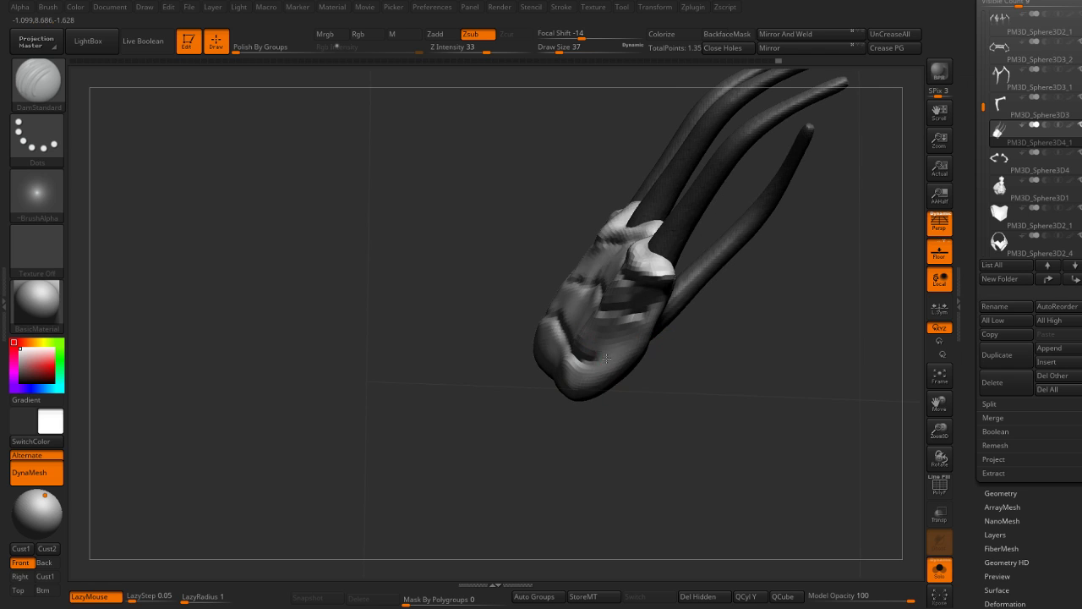
right_drag(696, 358, 608, 350)
drag(713, 314, 702, 283)
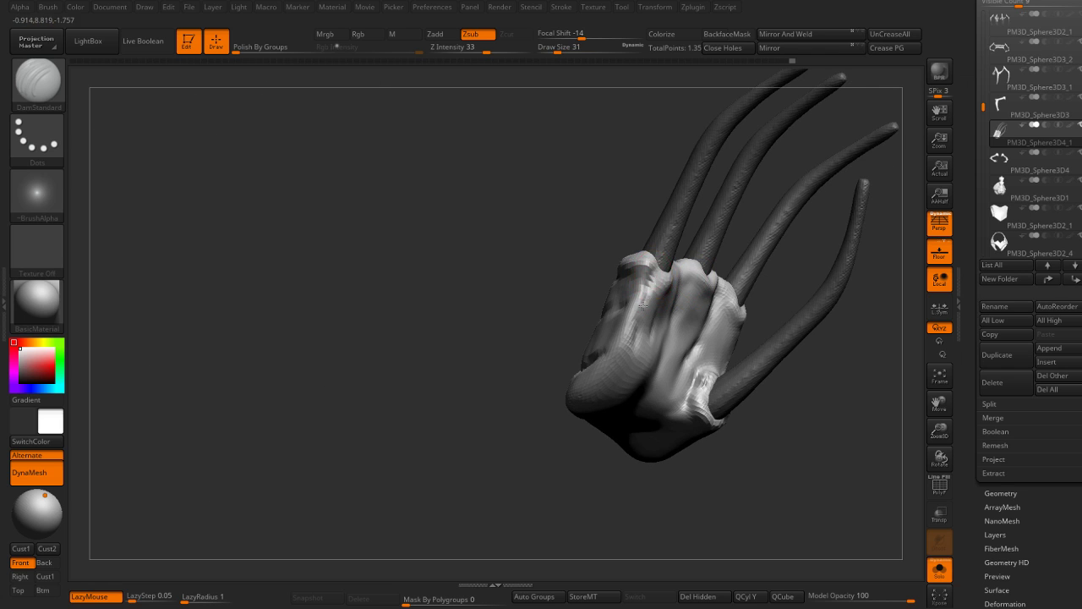
drag(562, 382, 609, 345)
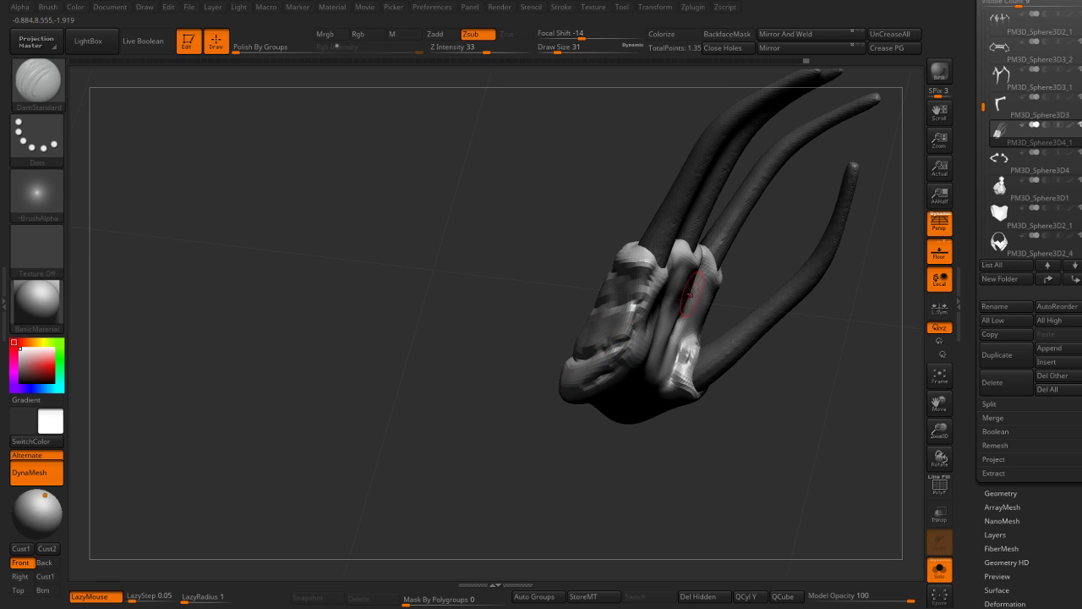
drag(871, 287, 756, 278)
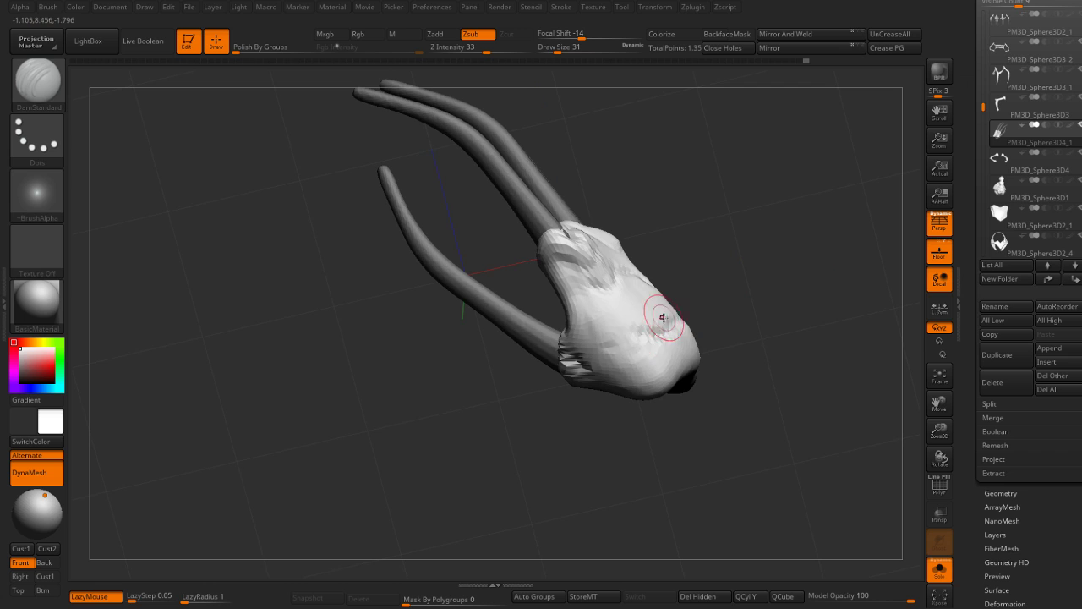
mouse_move(663, 317)
right_down()
mouse_move(620, 290)
mouse_move(544, 273)
mouse_move(575, 289)
mouse_move(656, 273)
mouse_move(627, 303)
right_up()
drag(618, 311, 568, 301)
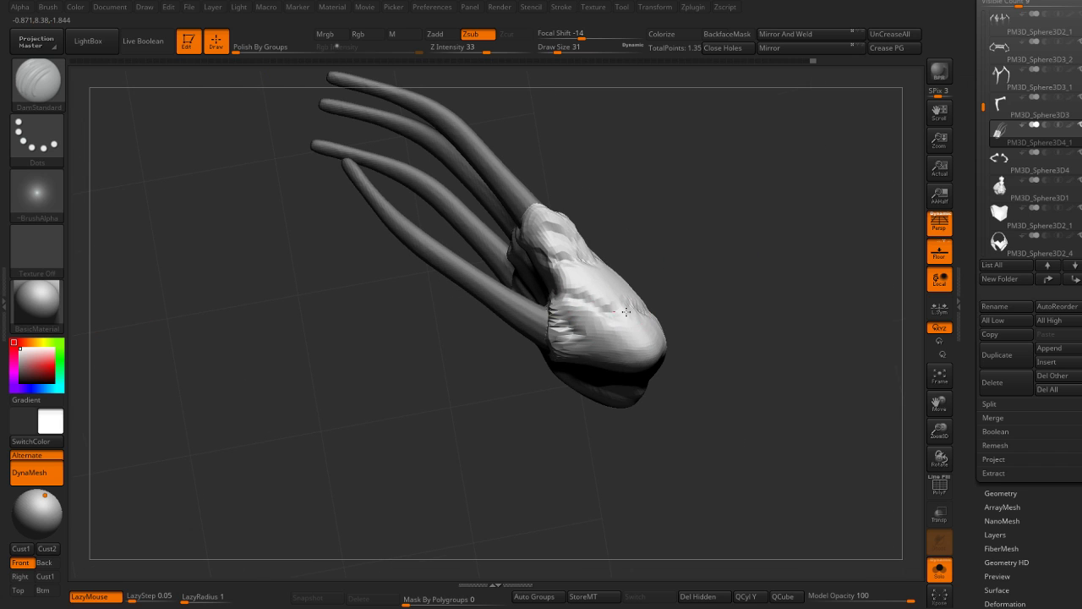
mouse_move(625, 312)
right_down()
mouse_move(605, 327)
mouse_move(622, 327)
right_up()
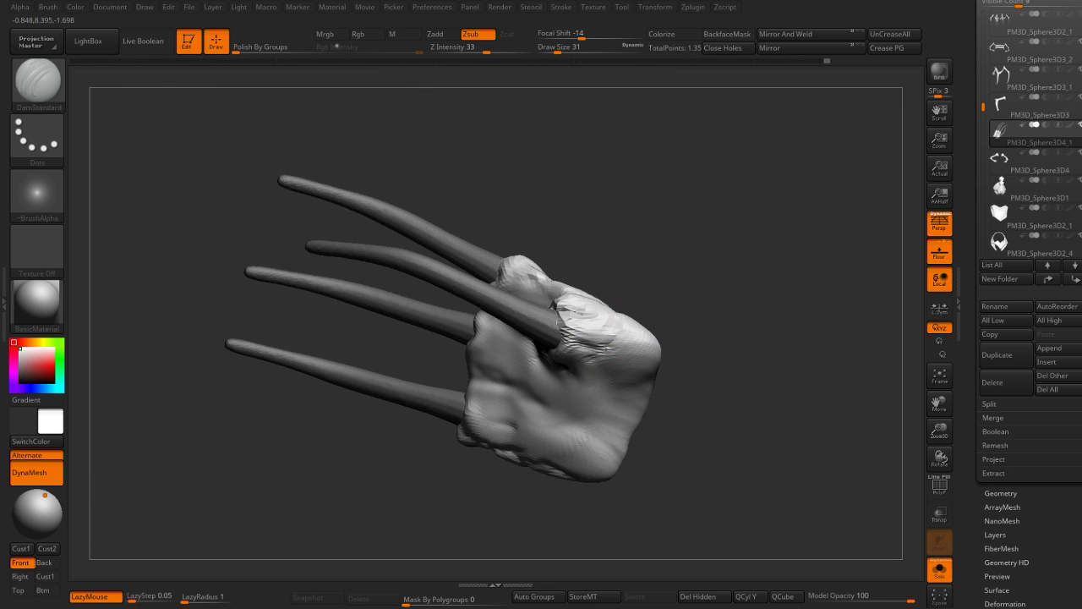
mouse_move(630, 359)
right_down()
mouse_move(628, 337)
mouse_move(643, 351)
right_up()
drag(597, 326, 564, 340)
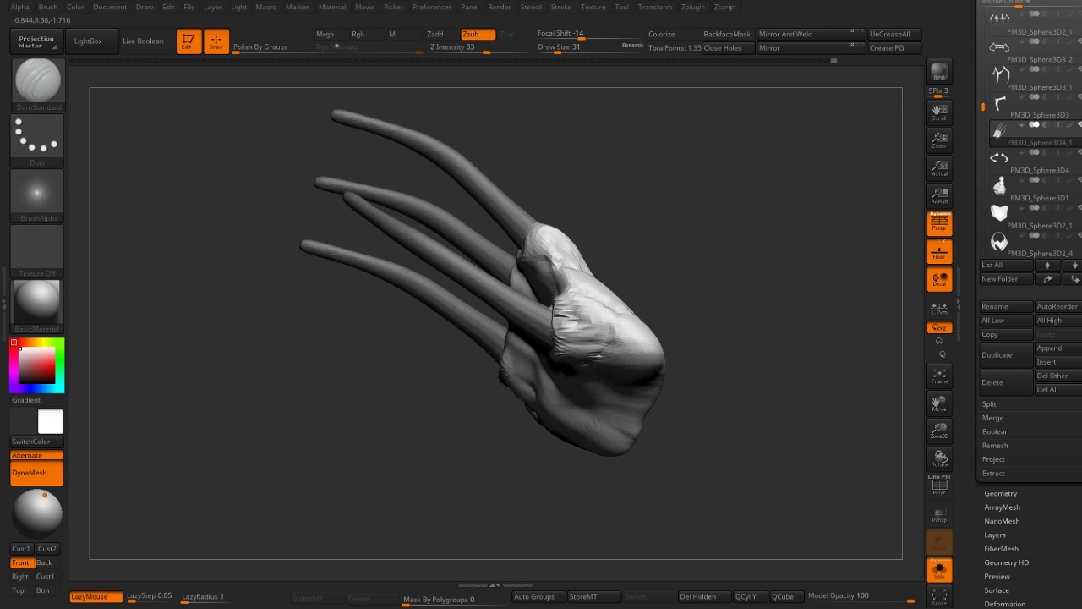
mouse_move(629, 345)
right_down()
mouse_move(614, 334)
mouse_move(835, 257)
mouse_move(736, 222)
mouse_move(689, 295)
mouse_move(495, 315)
right_up()
Step: With an enlarged Move brush, push the surface around the claw bases into a raised ridge
key(b)
key(m)
key(v)
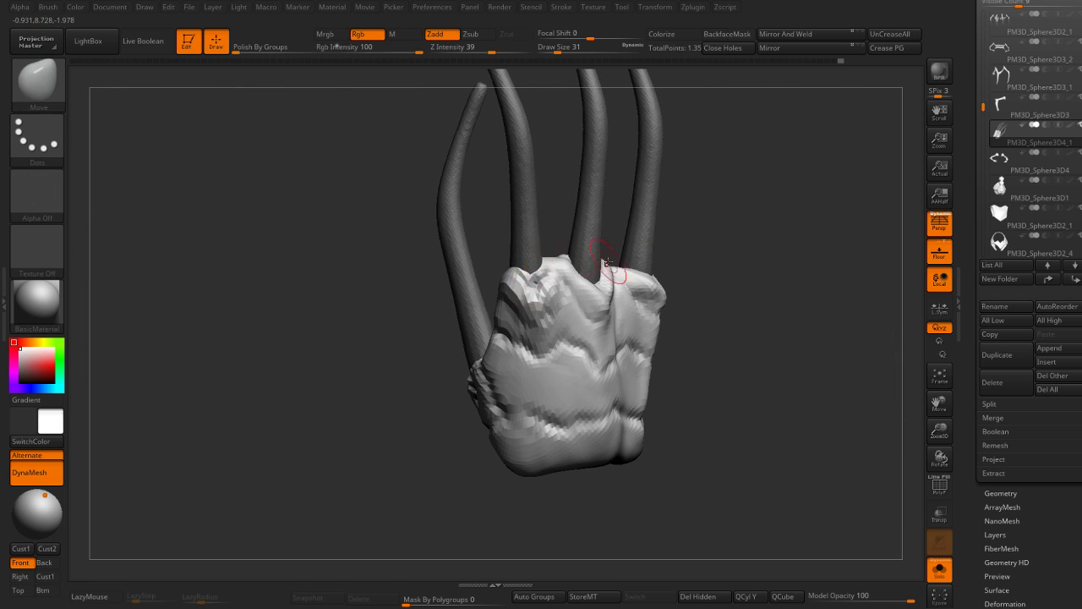
mouse_move(606, 263)
right_down()
mouse_move(597, 292)
mouse_move(535, 279)
right_up()
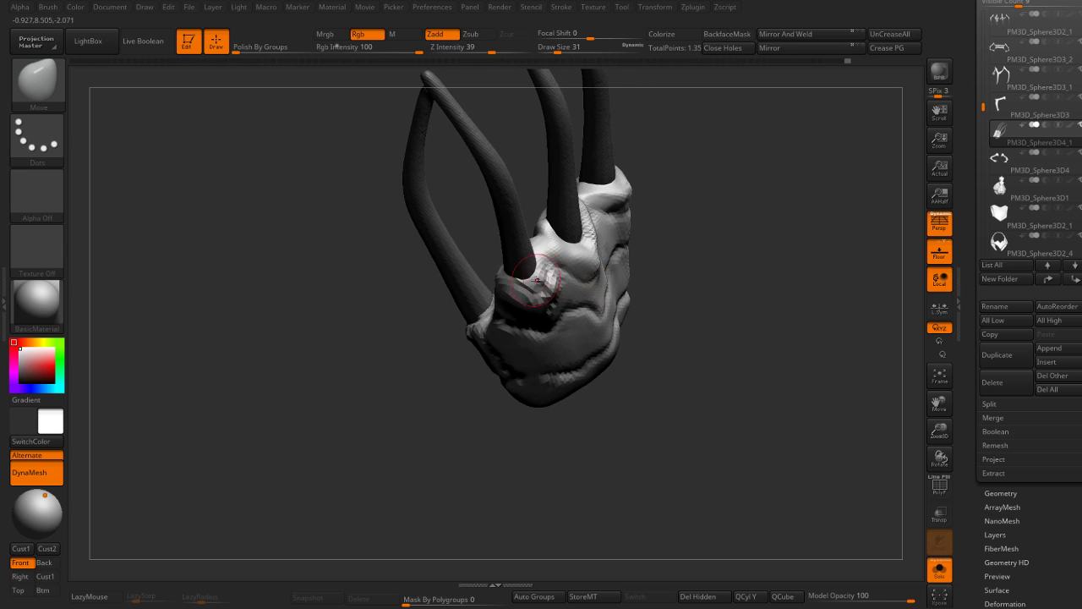
drag(504, 277, 518, 290)
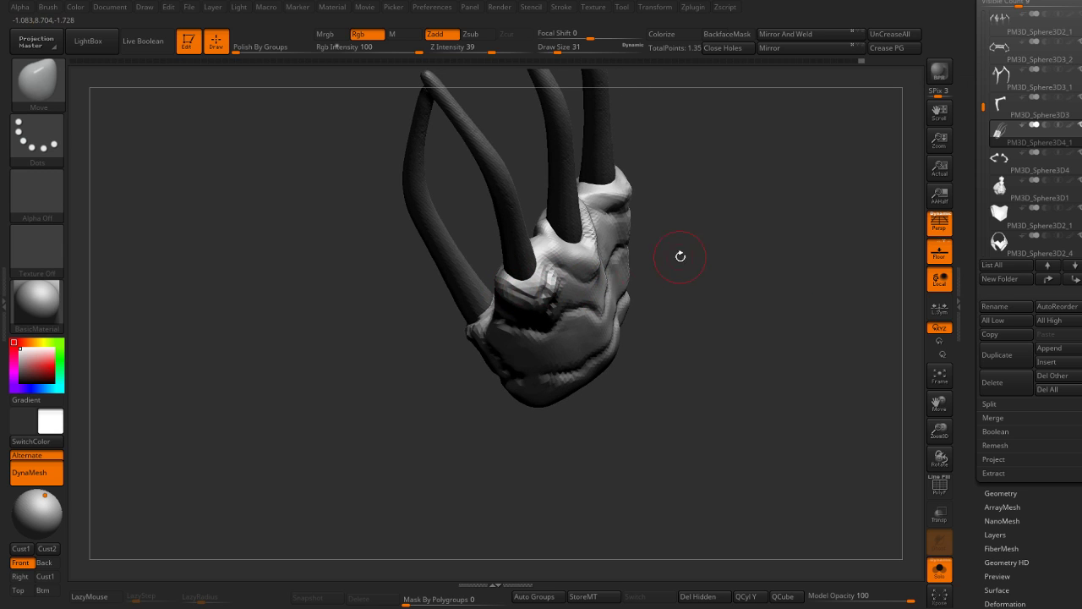
right_drag(681, 255, 643, 254)
mouse_move(790, 222)
right_down()
mouse_move(584, 302)
mouse_move(648, 262)
right_up()
key(bracketright)
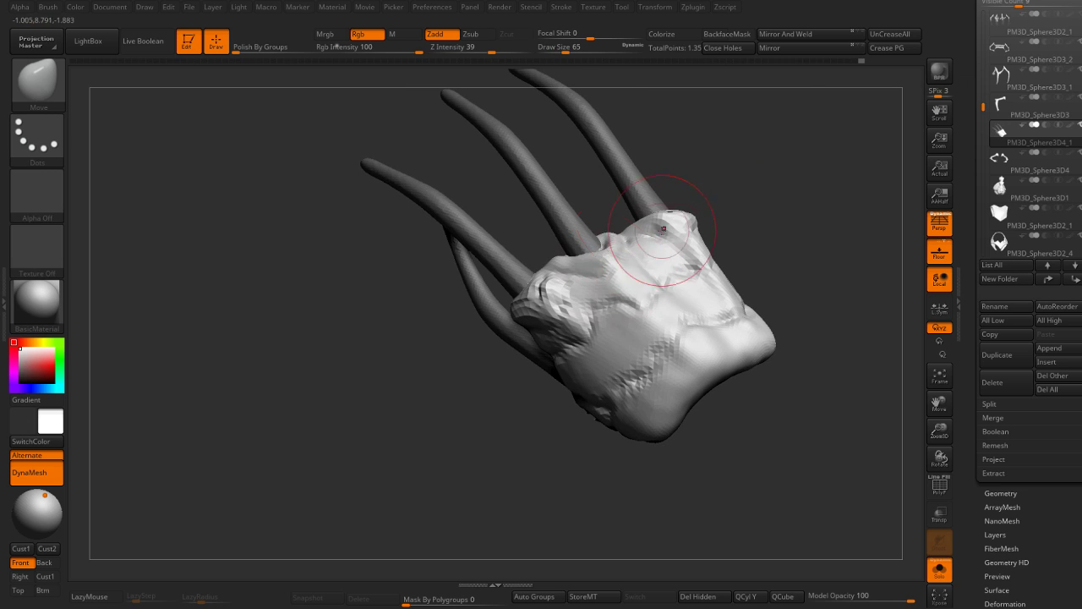
right_drag(713, 169, 643, 317)
mouse_move(679, 257)
right_down()
mouse_move(652, 245)
mouse_move(682, 322)
right_up()
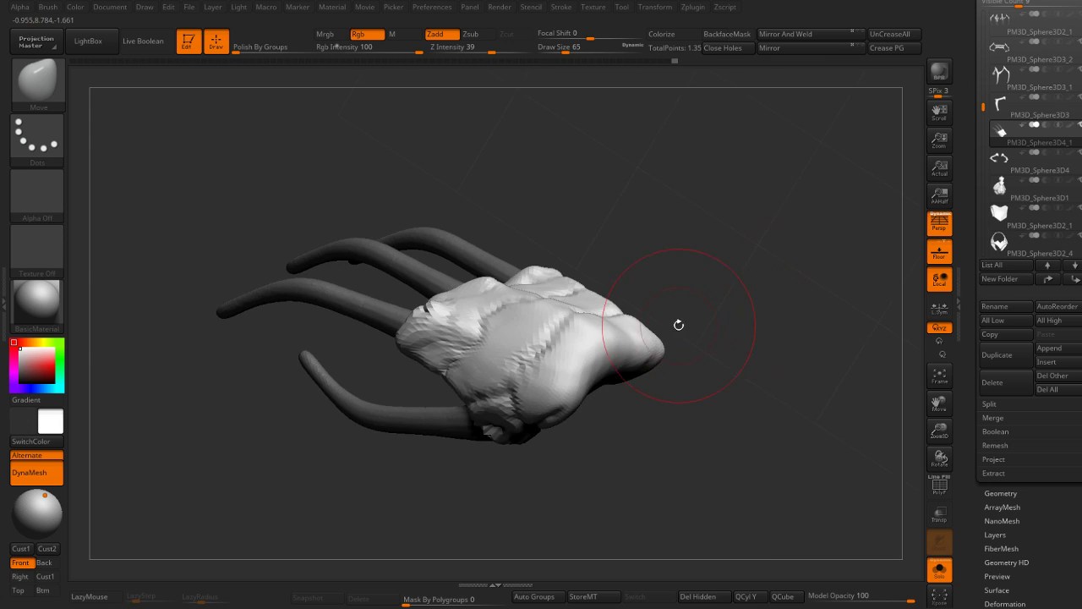
right_drag(544, 322, 667, 282)
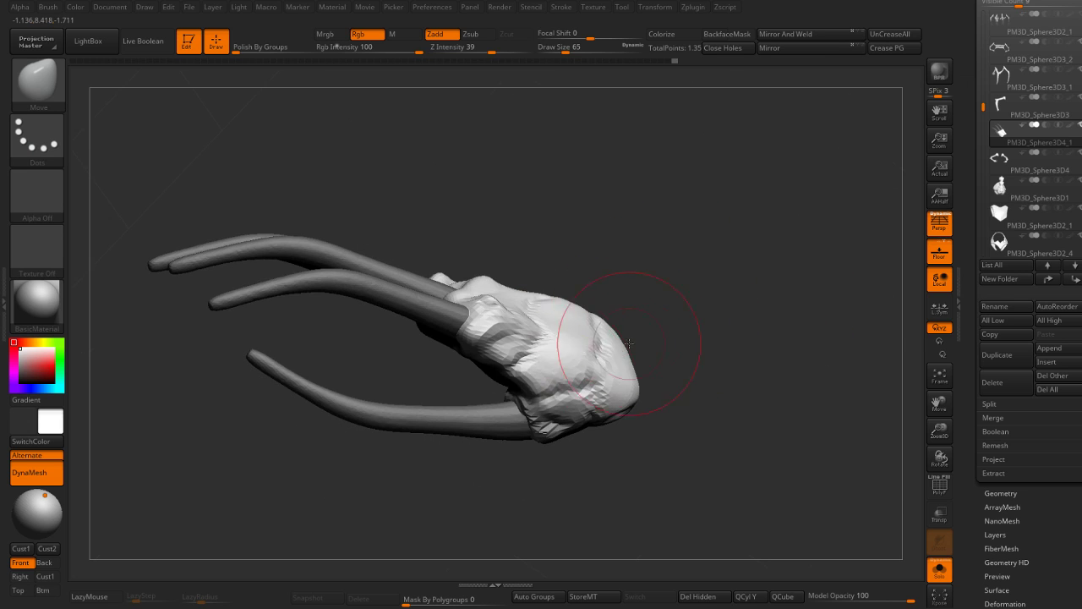
mouse_move(633, 358)
right_down()
mouse_move(672, 345)
mouse_move(633, 304)
right_up()
key(ctrl)
mouse_move(554, 372)
right_down()
mouse_move(555, 386)
mouse_move(575, 353)
mouse_move(602, 363)
mouse_move(531, 307)
mouse_move(570, 324)
mouse_move(522, 333)
right_up()
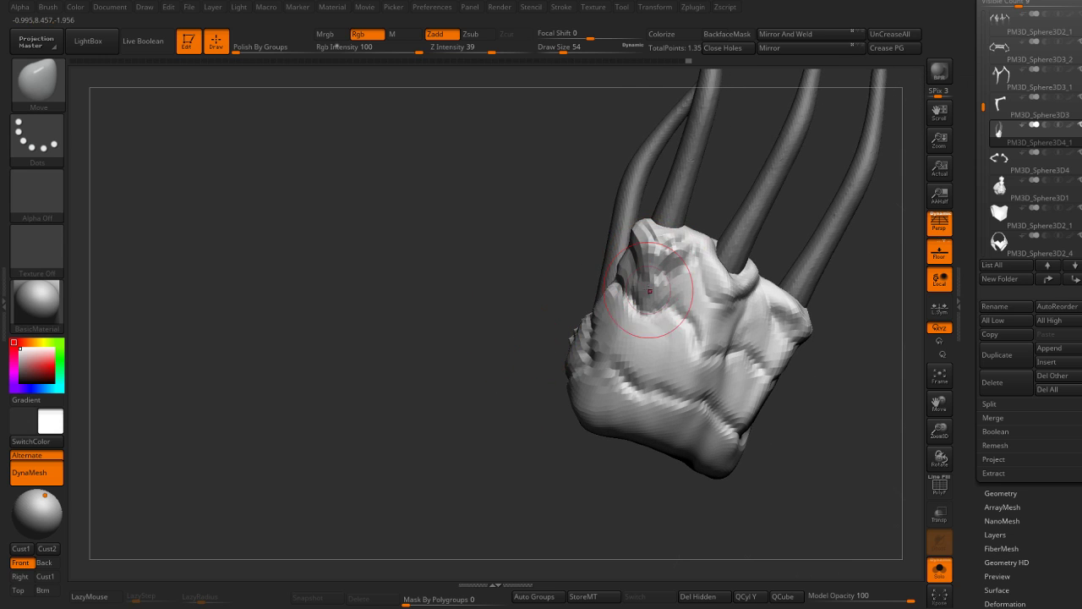
Step: Re-sculpt and smooth the top of the block with the Standard brush, slightly resized
key(b)
key(s)
key(t)
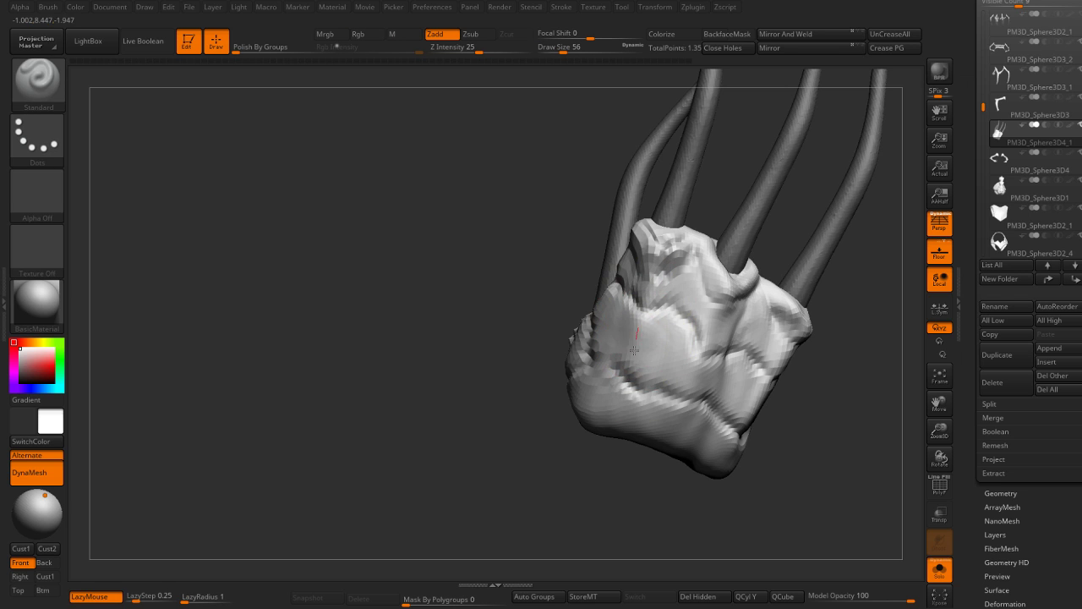
key(bracketright)
key(bracketright)
right_drag(689, 342, 686, 313)
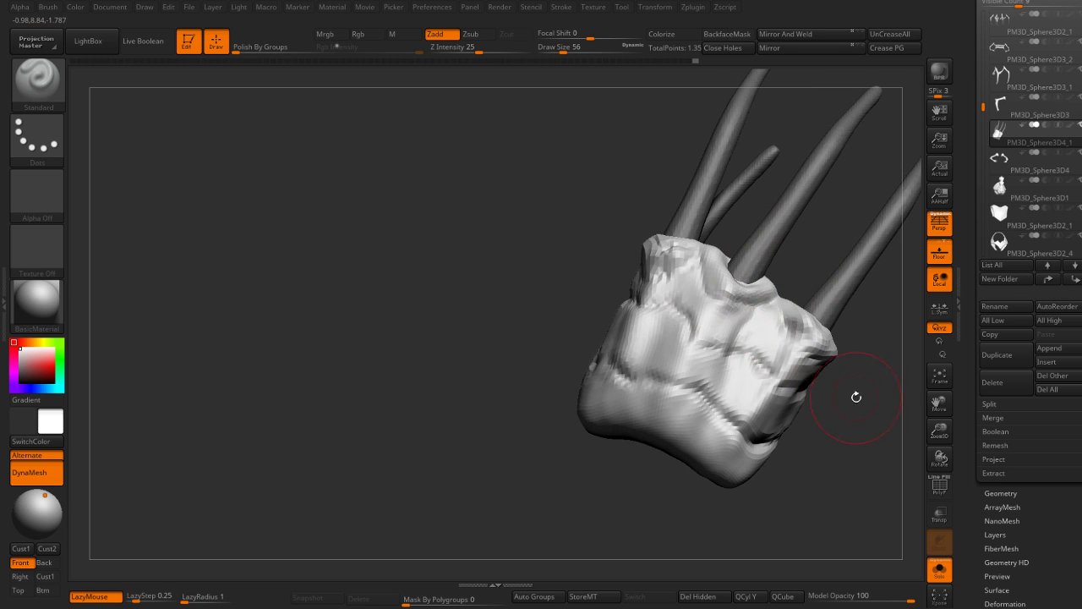
right_drag(858, 394, 724, 318)
key(bracketleft)
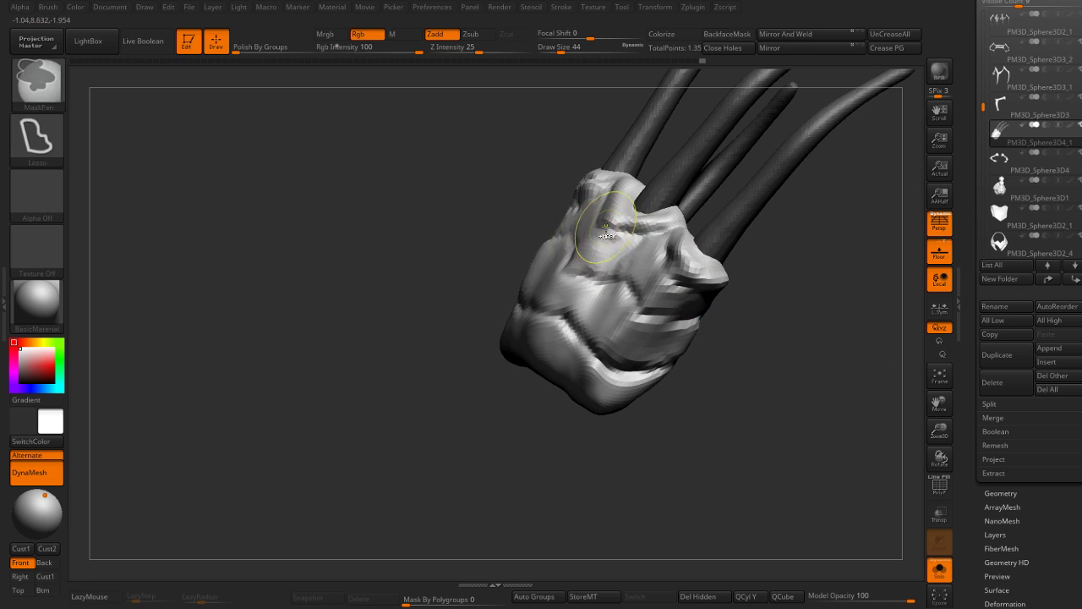
shift+drag(592, 249, 613, 220)
Step: Turn the whole hand to a frontal view and save the project with Ctrl+S
right_drag(584, 271, 549, 315)
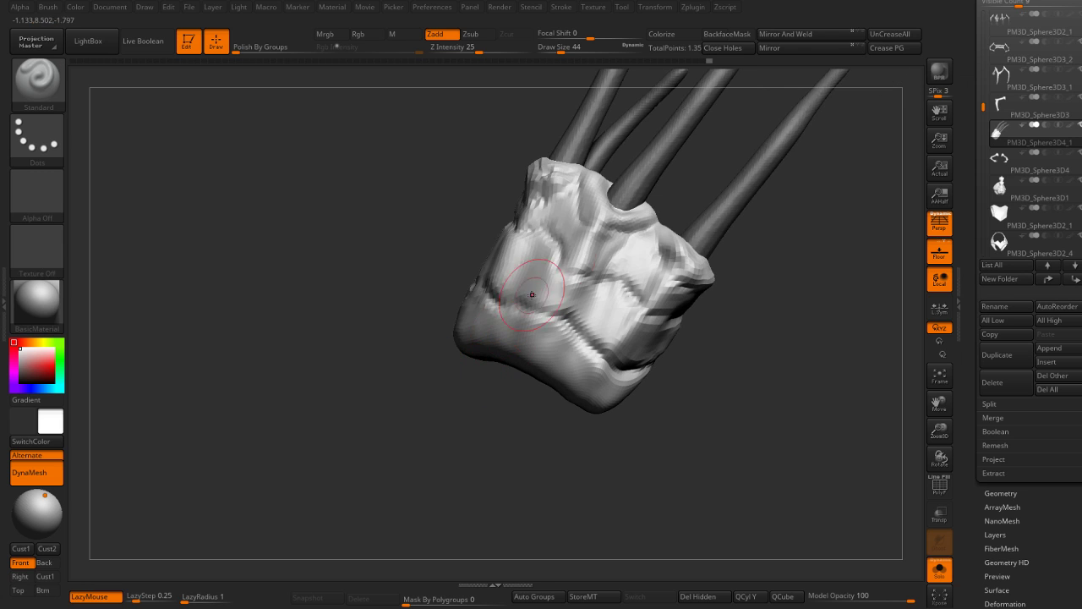
mouse_move(699, 302)
right_down()
mouse_move(763, 313)
mouse_move(789, 180)
mouse_move(642, 181)
mouse_move(663, 200)
mouse_move(539, 486)
mouse_move(508, 375)
mouse_move(510, 390)
mouse_move(592, 385)
mouse_move(561, 425)
mouse_move(499, 449)
mouse_move(488, 438)
mouse_move(507, 462)
right_up()
mouse_move(726, 201)
right_down()
mouse_move(737, 176)
mouse_move(708, 175)
right_up()
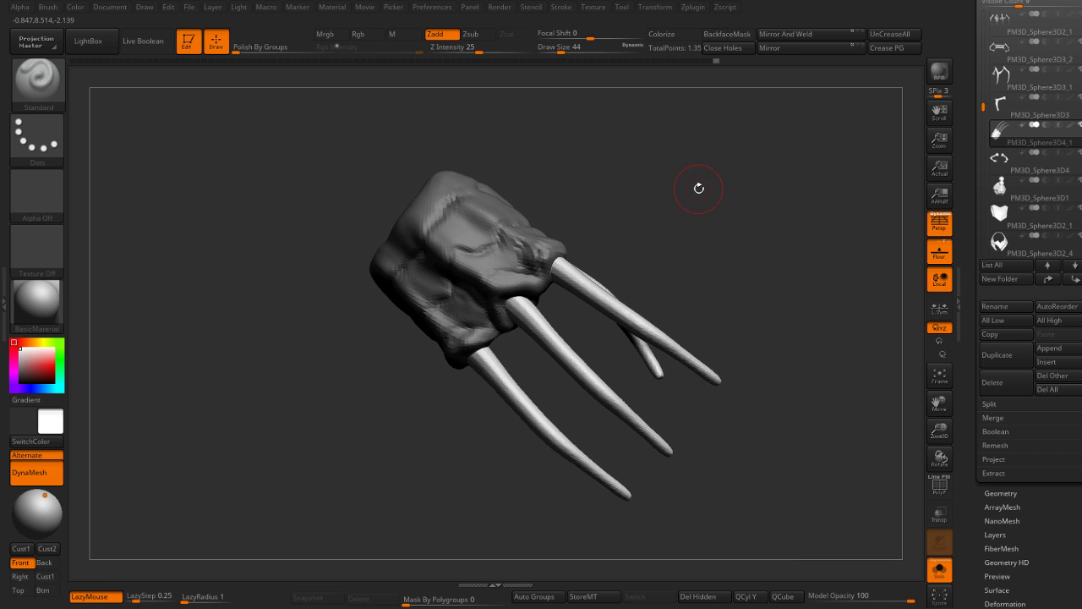
mouse_move(672, 208)
right_down()
mouse_move(662, 170)
mouse_move(693, 164)
mouse_move(664, 175)
mouse_move(750, 225)
right_up()
key(ctrl)
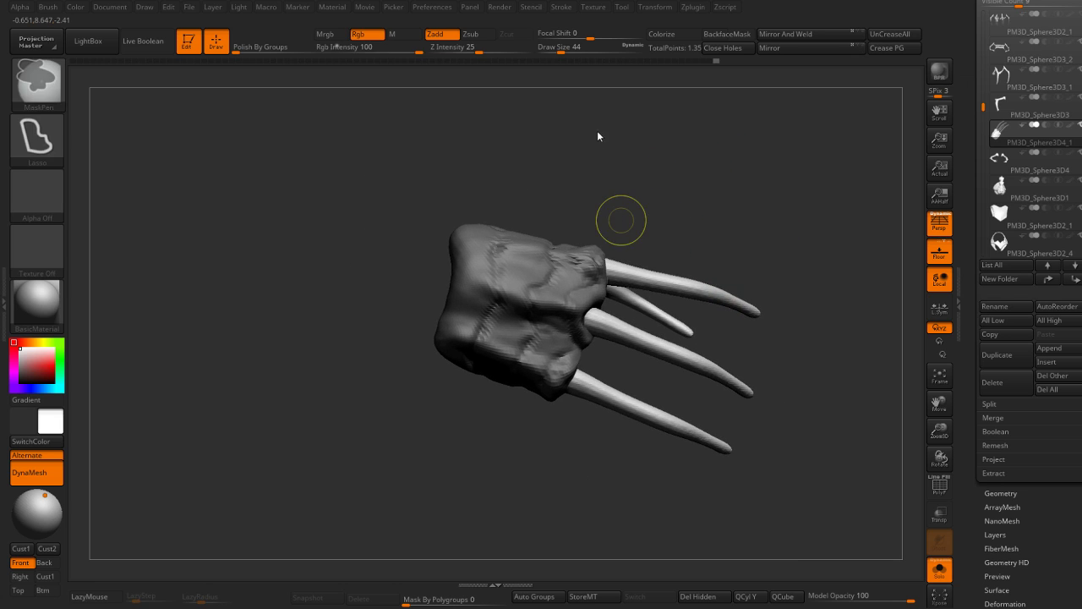
key(ctrl+s)
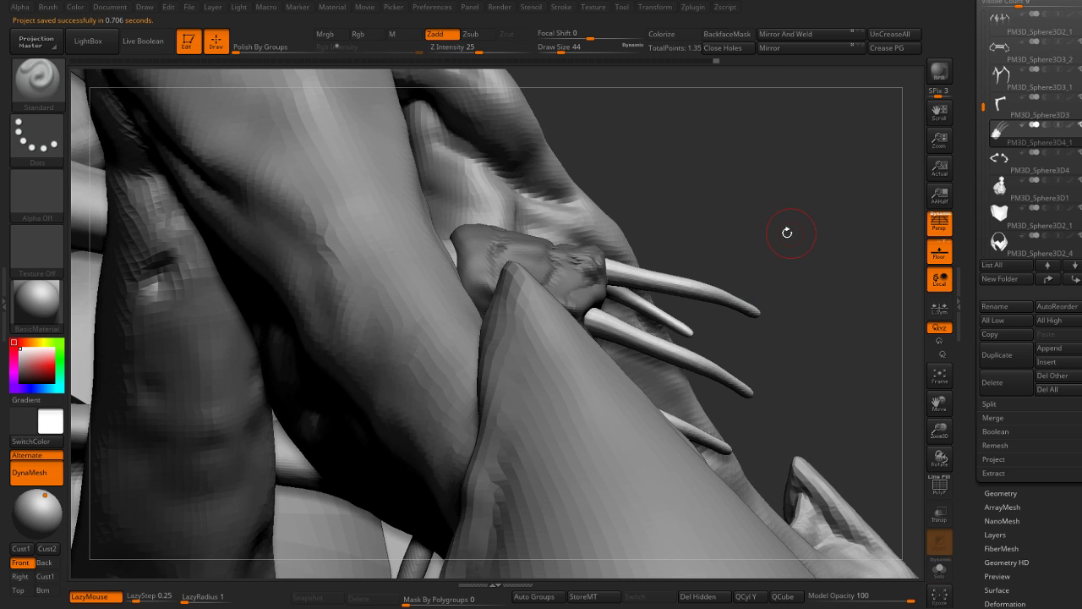
Step: Frame the whole spider with F and nudge the clawed hand onto the rider's arm using Move
mouse_move(788, 232)
right_down()
mouse_move(820, 214)
mouse_move(722, 344)
mouse_move(604, 363)
right_up()
key(f)
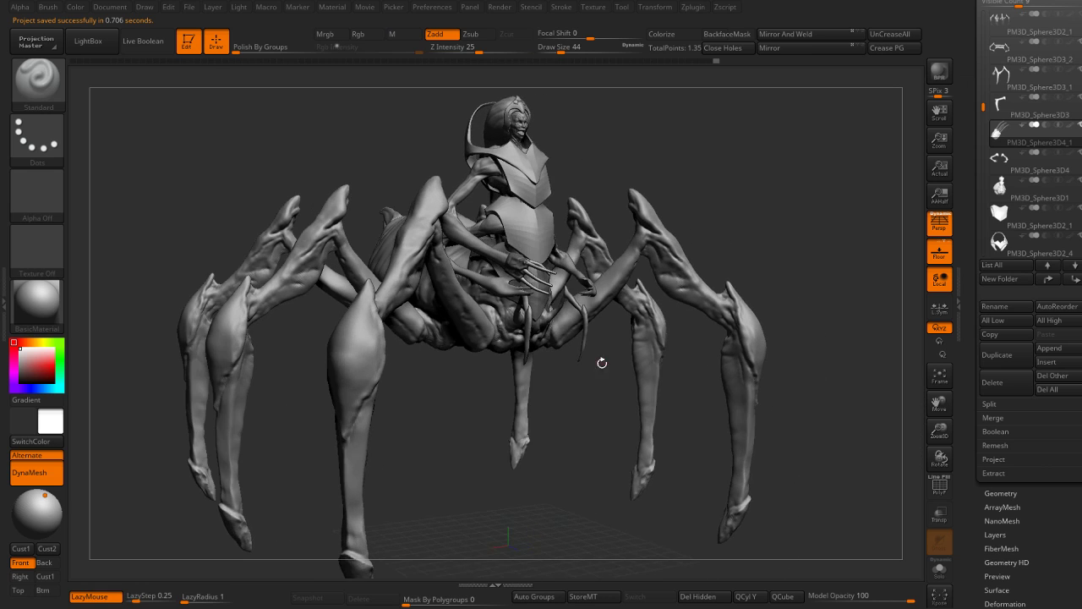
right_drag(766, 189, 474, 321)
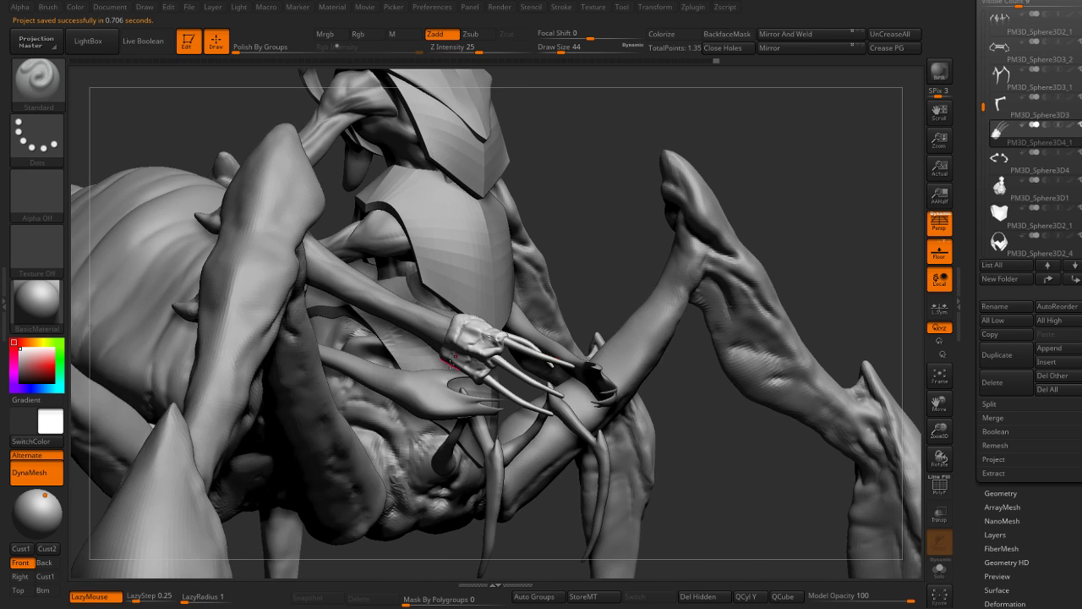
key(b)
key(m)
key(v)
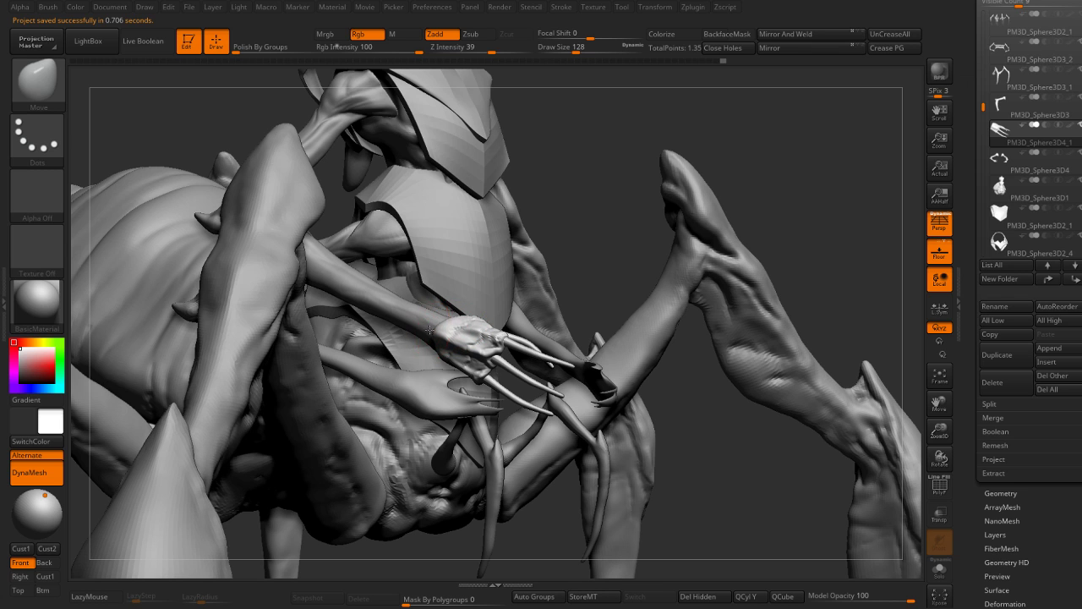
right_drag(580, 273, 435, 322)
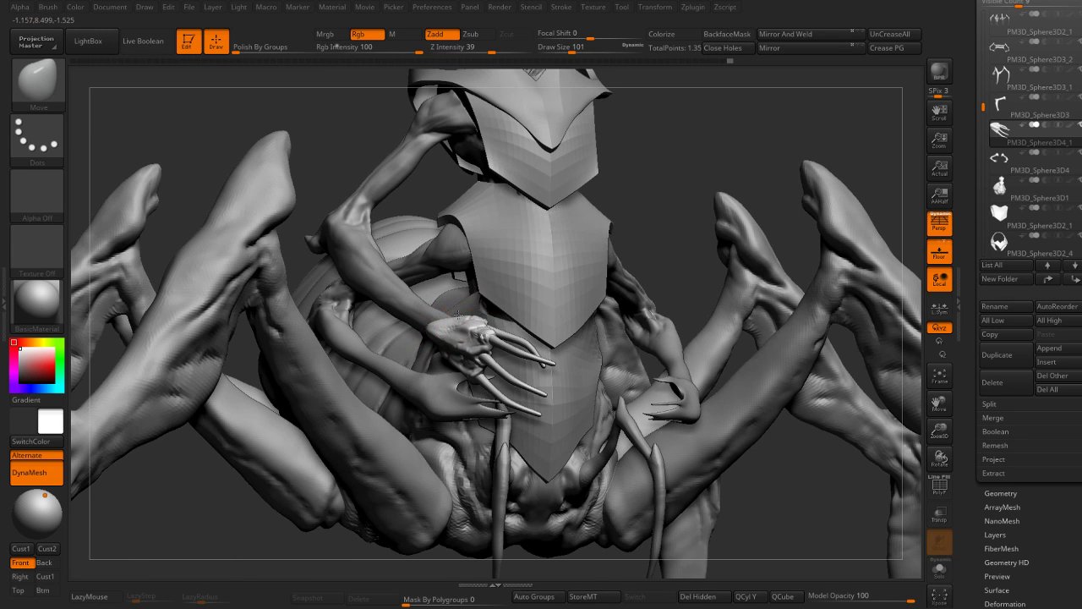
right_drag(421, 244, 431, 253)
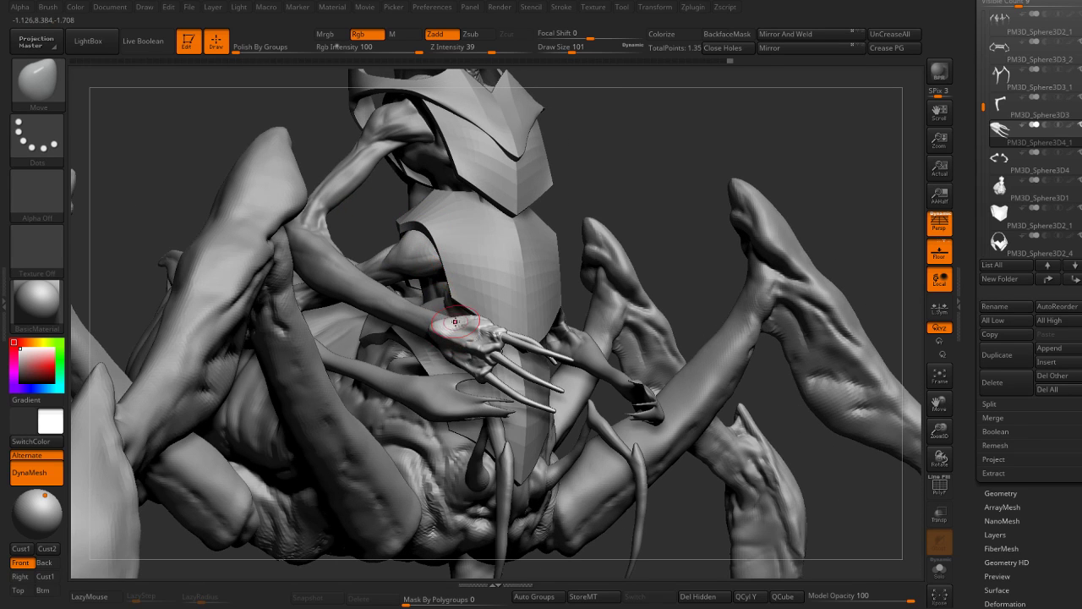
mouse_move(456, 310)
right_down()
mouse_move(453, 357)
mouse_move(503, 282)
mouse_move(469, 314)
right_up()
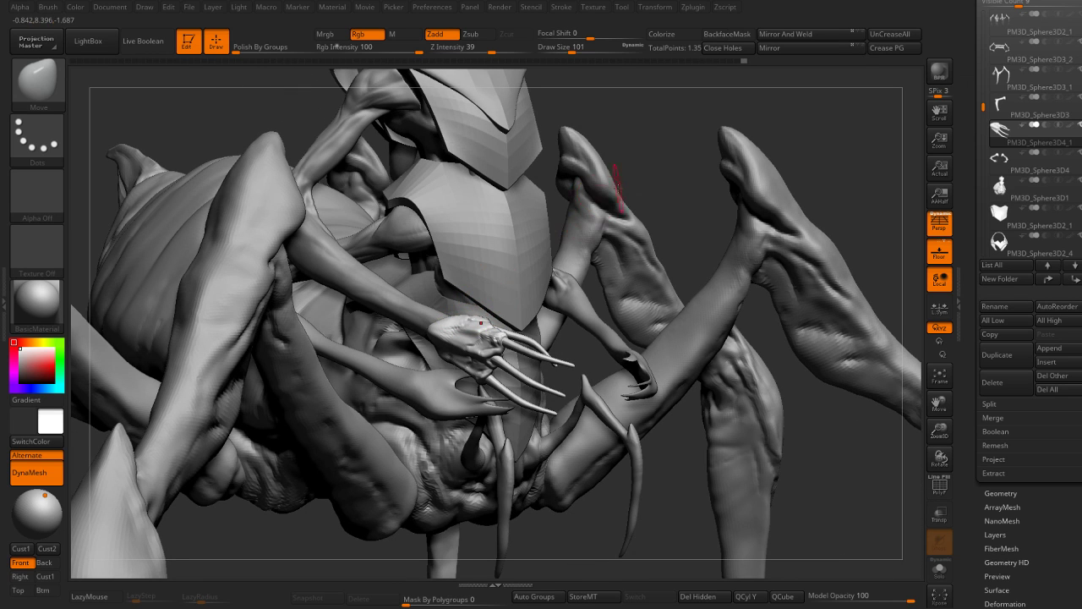
mouse_move(664, 181)
right_down()
mouse_move(668, 199)
mouse_move(659, 172)
mouse_move(705, 196)
mouse_move(708, 351)
mouse_move(714, 227)
mouse_move(600, 213)
right_up()
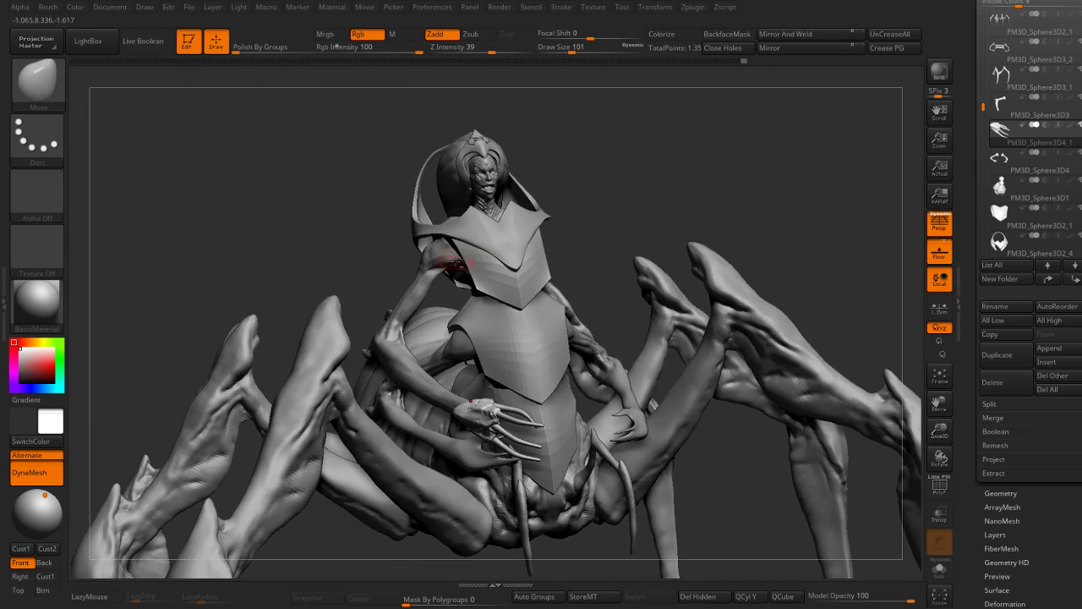
Step: Select the rider's arm subtool, shrink the brush, and inspect the arm solo before showing everything
alt+click(427, 255)
mouse_move(427, 255)
ctrl+right_down()
mouse_move(386, 331)
mouse_move(832, 219)
mouse_move(592, 253)
mouse_move(445, 291)
ctrl+right_up()
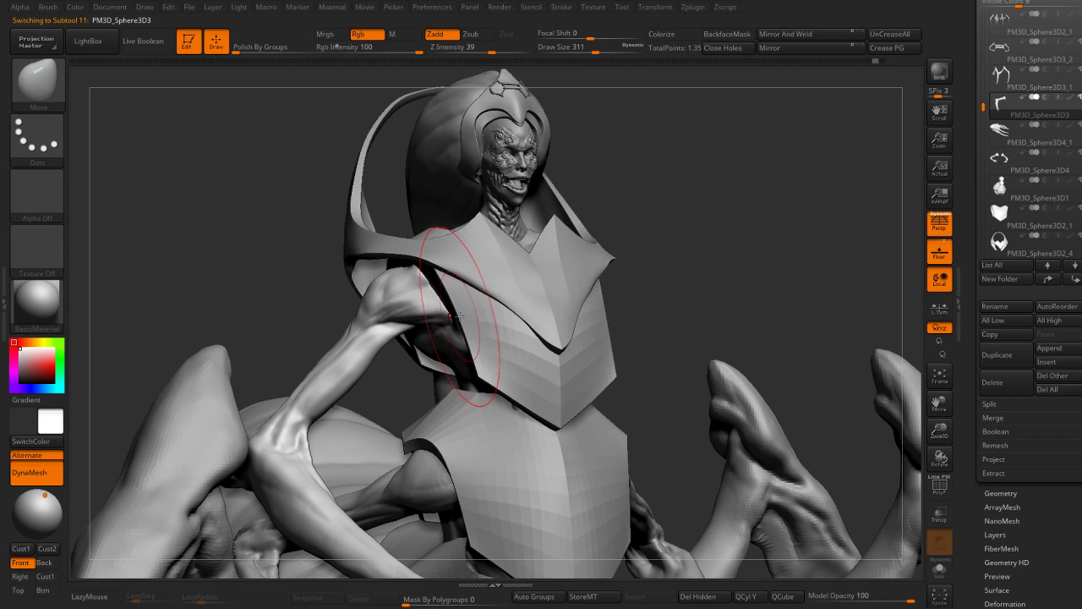
key(bracketleft)
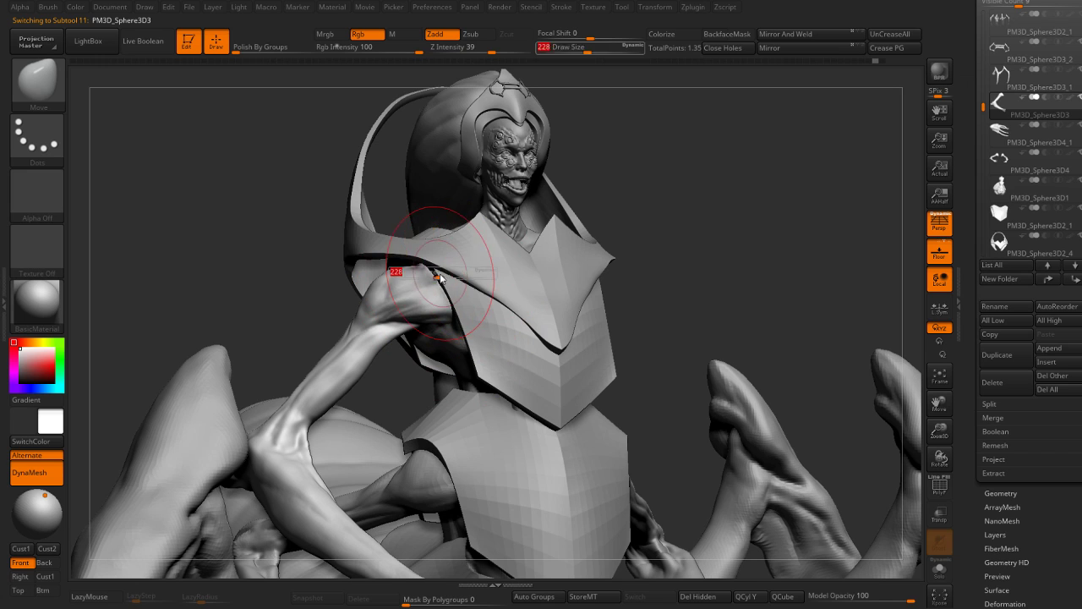
key(bracketleft)
right_drag(496, 263, 599, 218)
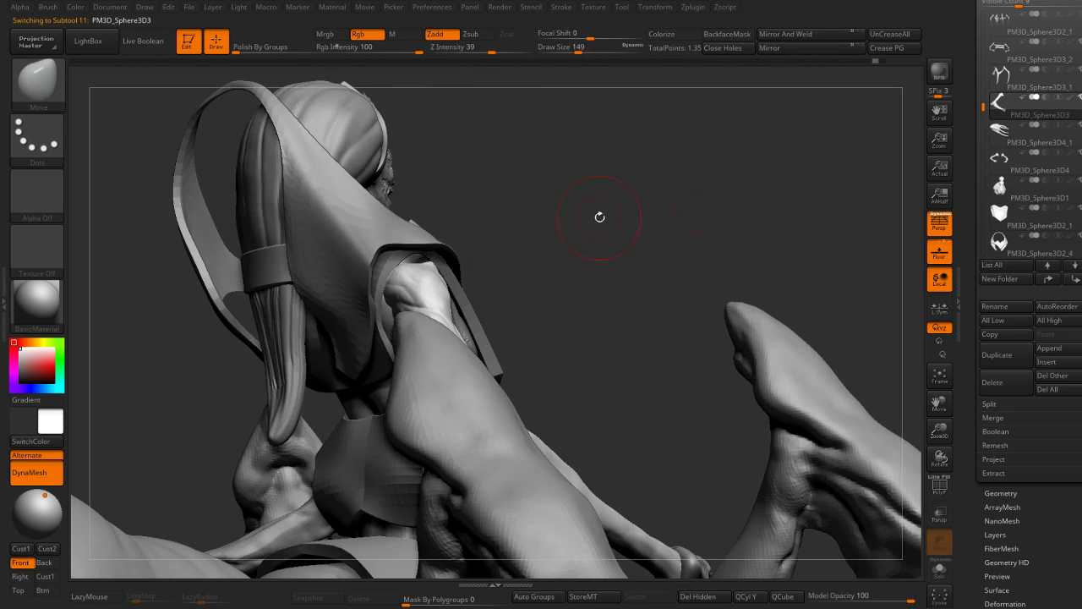
mouse_move(429, 258)
right_down()
mouse_move(492, 261)
mouse_move(501, 240)
right_up()
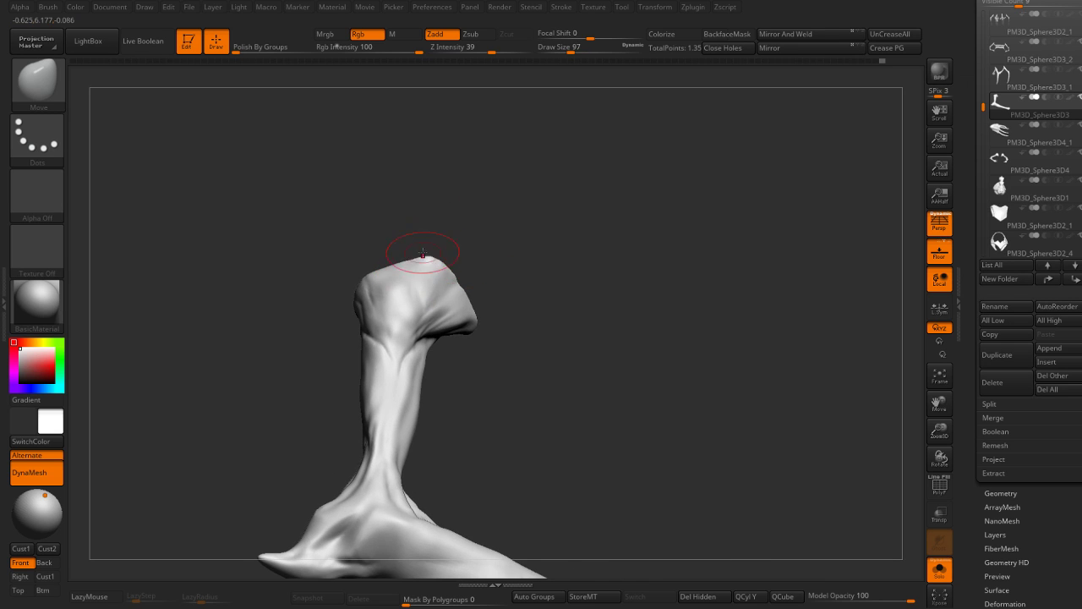
mouse_move(423, 253)
right_down()
mouse_move(406, 258)
mouse_move(446, 237)
right_up()
key(shift+alt+s)
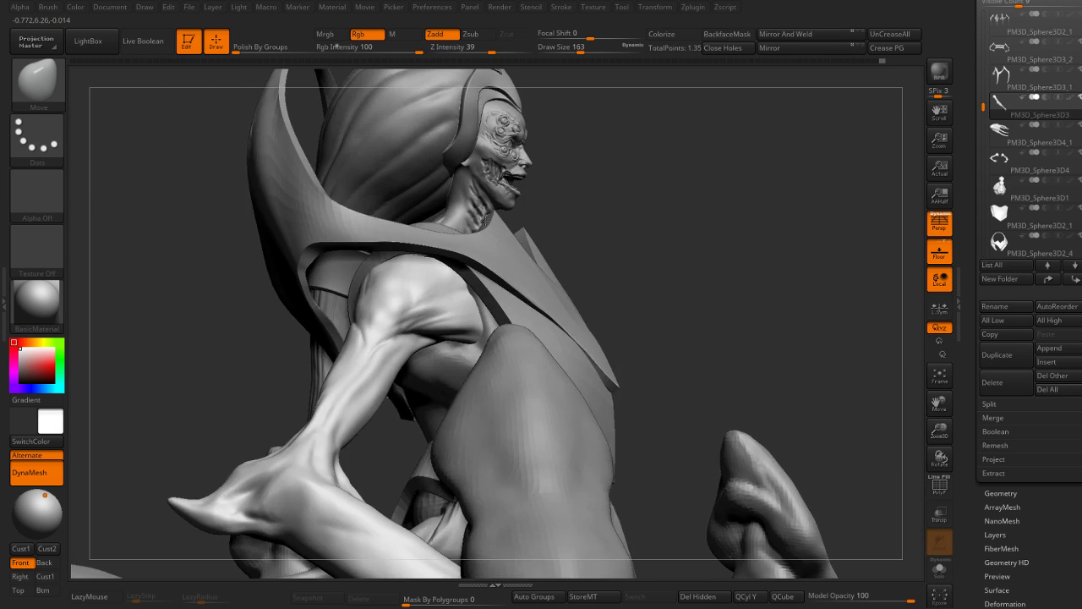
mouse_move(409, 252)
right_down()
mouse_move(448, 211)
mouse_move(636, 193)
mouse_move(450, 258)
mouse_move(552, 212)
mouse_move(511, 226)
right_up()
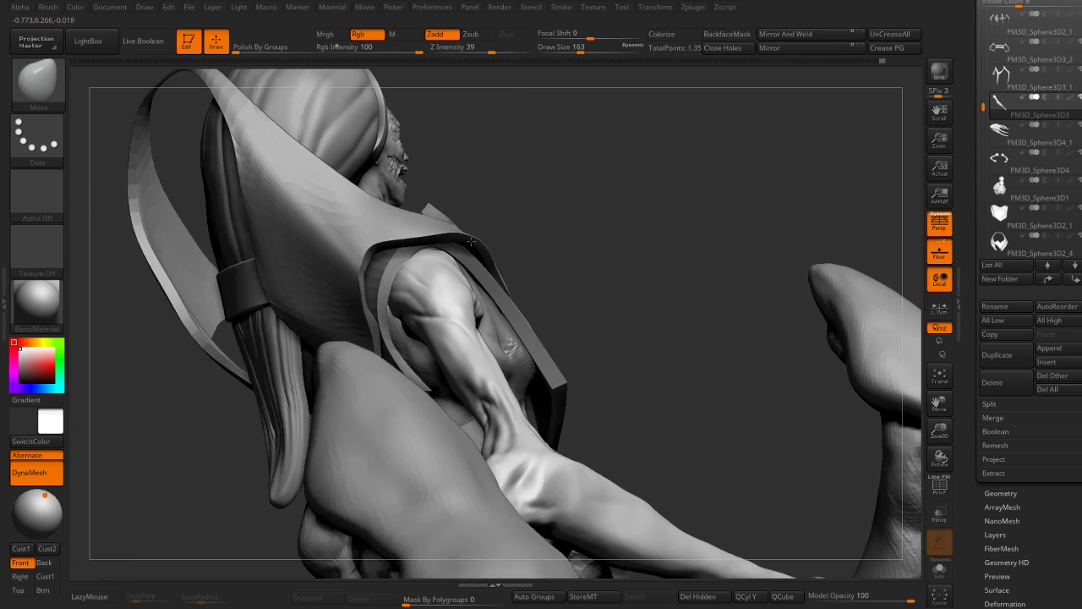
mouse_move(399, 309)
right_down()
mouse_move(532, 181)
mouse_move(464, 246)
right_up()
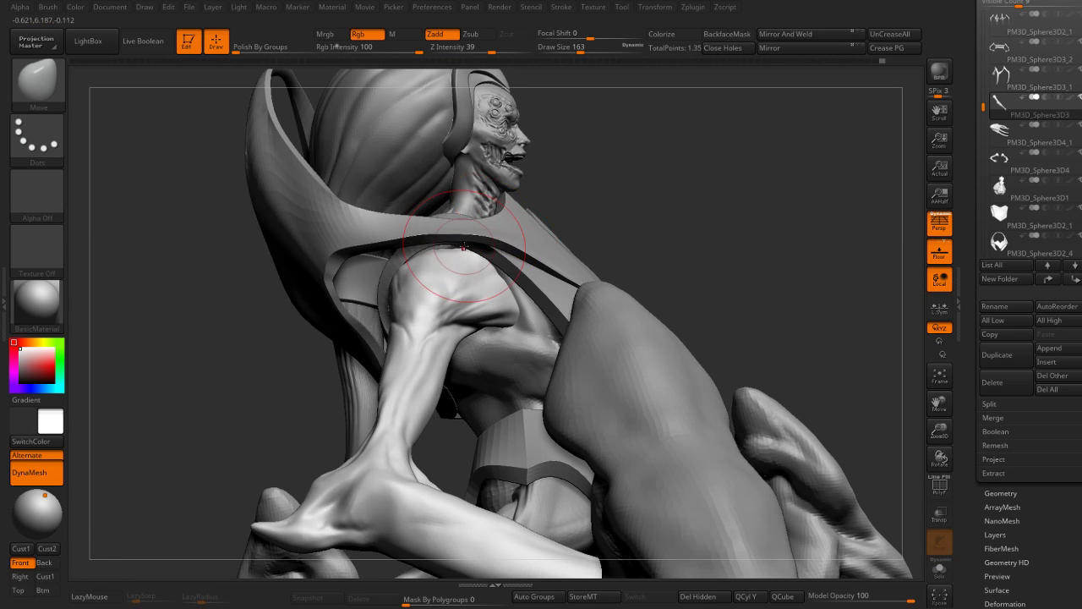
mouse_move(652, 206)
right_down()
mouse_move(648, 181)
mouse_move(679, 182)
mouse_move(621, 204)
right_up()
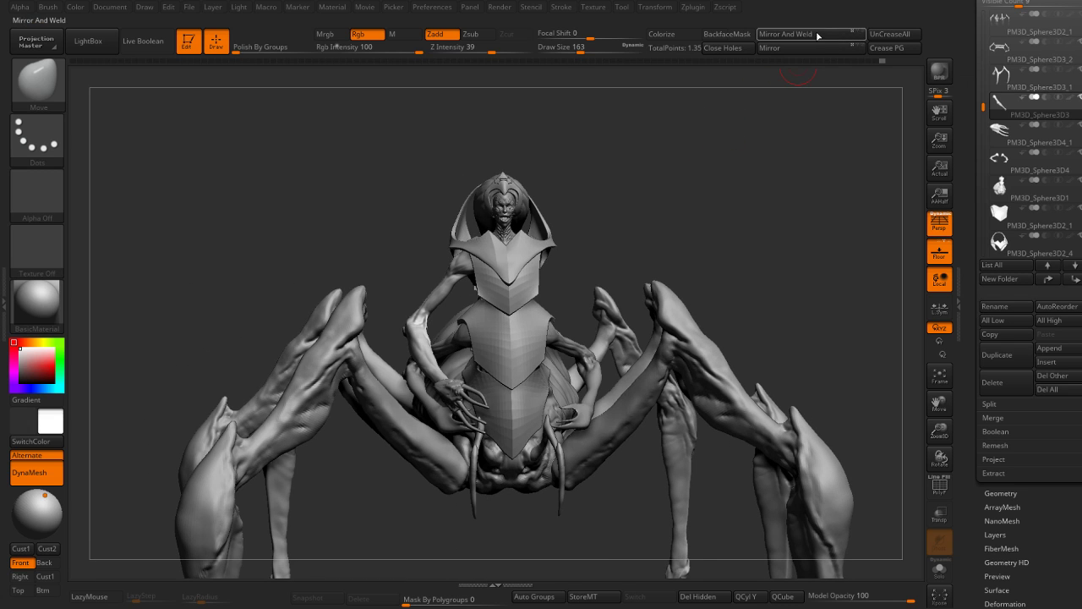
Step: Mirror the arm and claw hand subtools onto the rider's other side
key(ctrl+z)
alt+click(457, 385)
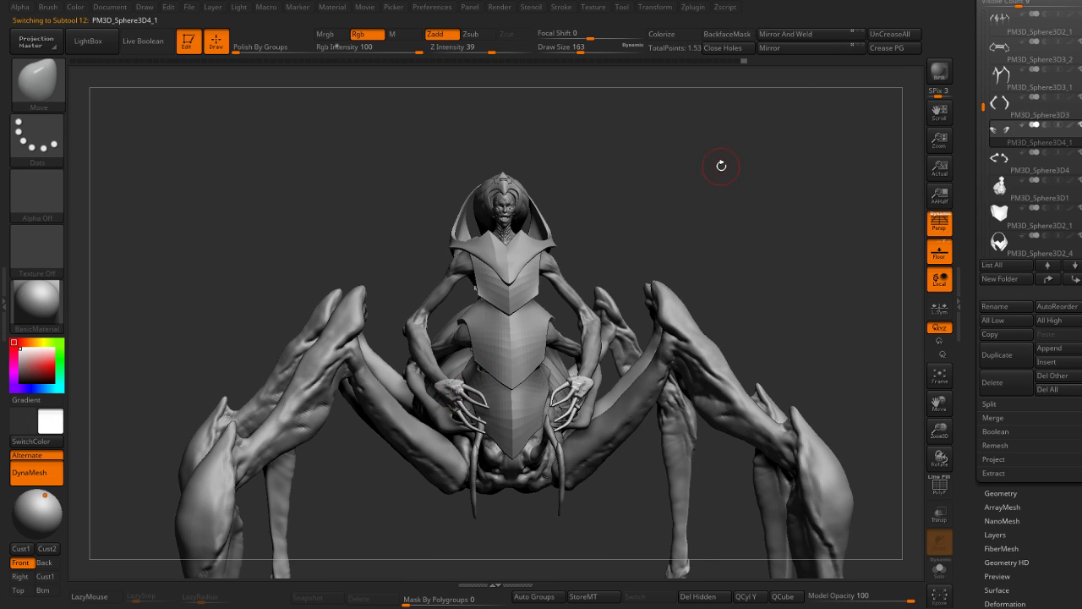
mouse_move(718, 164)
right_down()
mouse_move(693, 195)
mouse_move(508, 219)
right_up()
alt+click(471, 213)
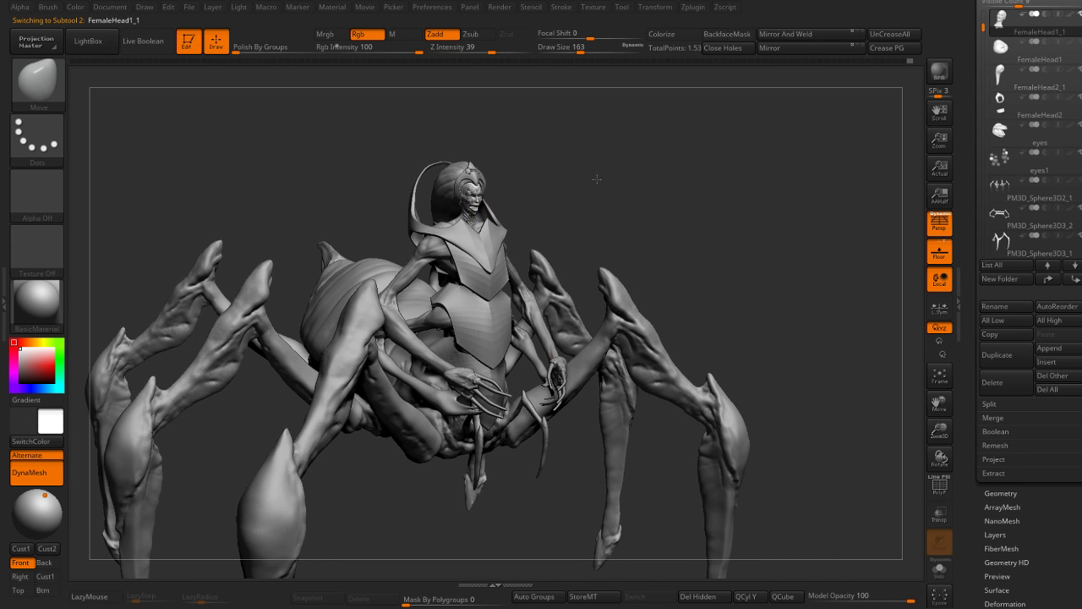
drag(597, 180, 578, 181)
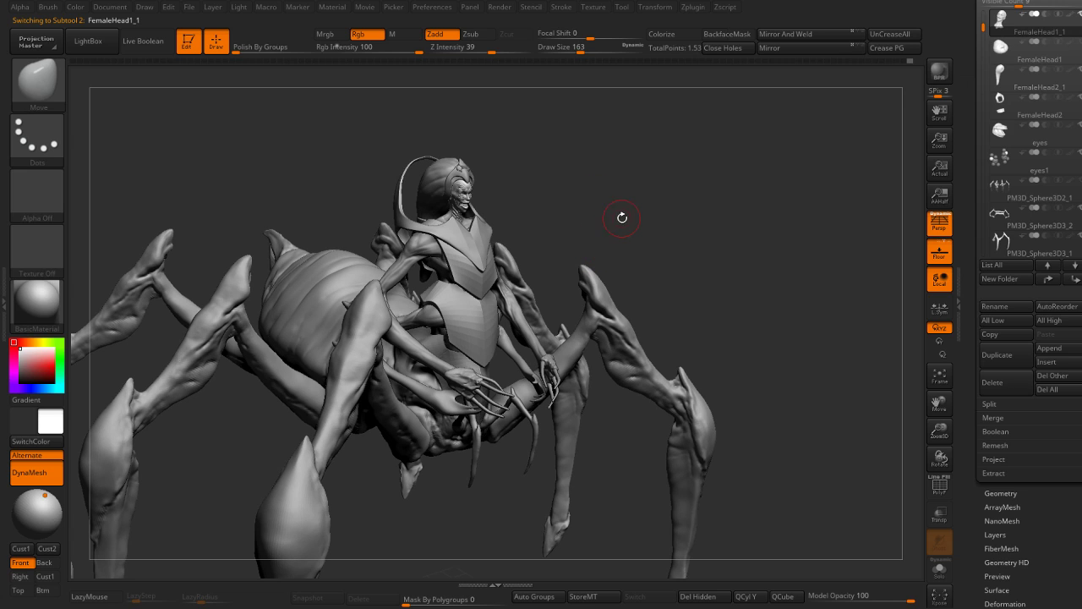
Step: Save the project and start a BPR render of the spider rider
key(ctrl)
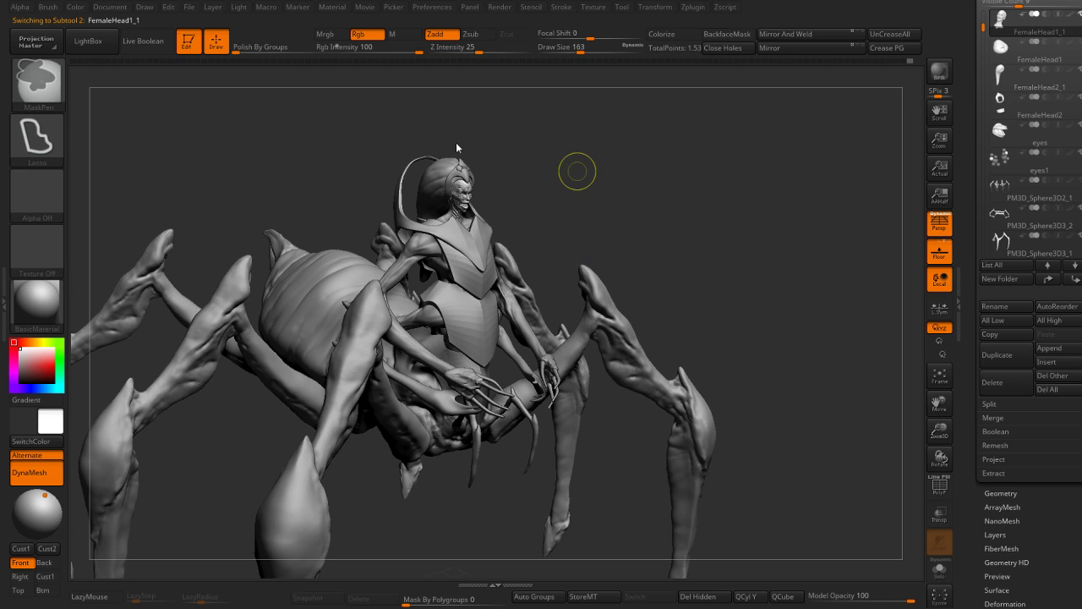
key(ctrl+s)
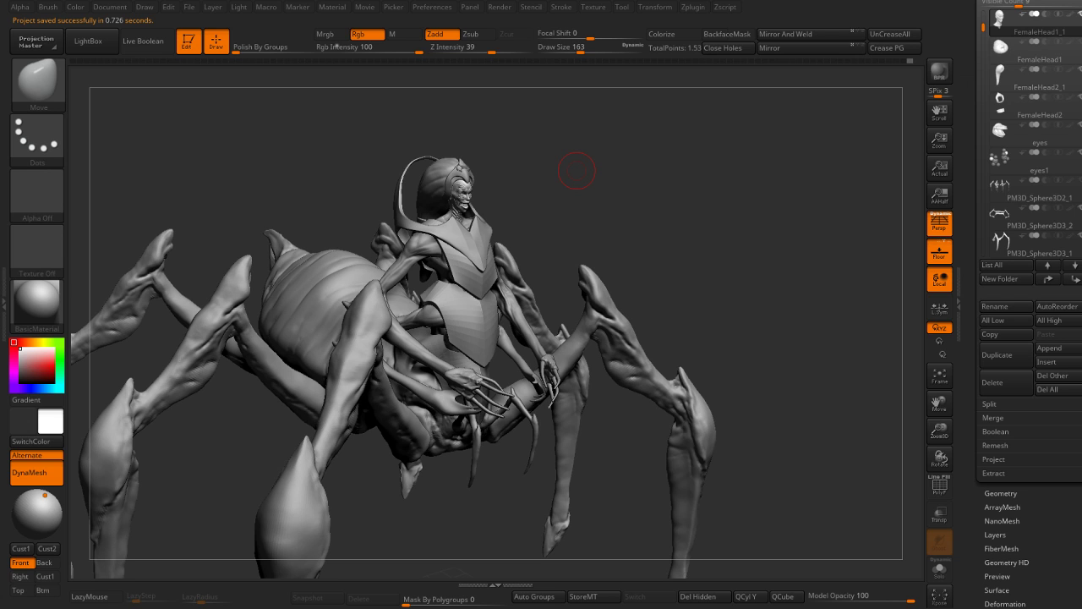
mouse_move(598, 271)
mouse_down()
mouse_move(592, 174)
mouse_move(614, 242)
mouse_move(583, 191)
mouse_move(684, 242)
mouse_move(667, 256)
mouse_move(718, 225)
mouse_move(726, 253)
mouse_move(712, 253)
mouse_move(727, 231)
mouse_move(761, 227)
mouse_move(751, 230)
mouse_move(780, 170)
mouse_up()
key(v)
key(v)
click(940, 71)
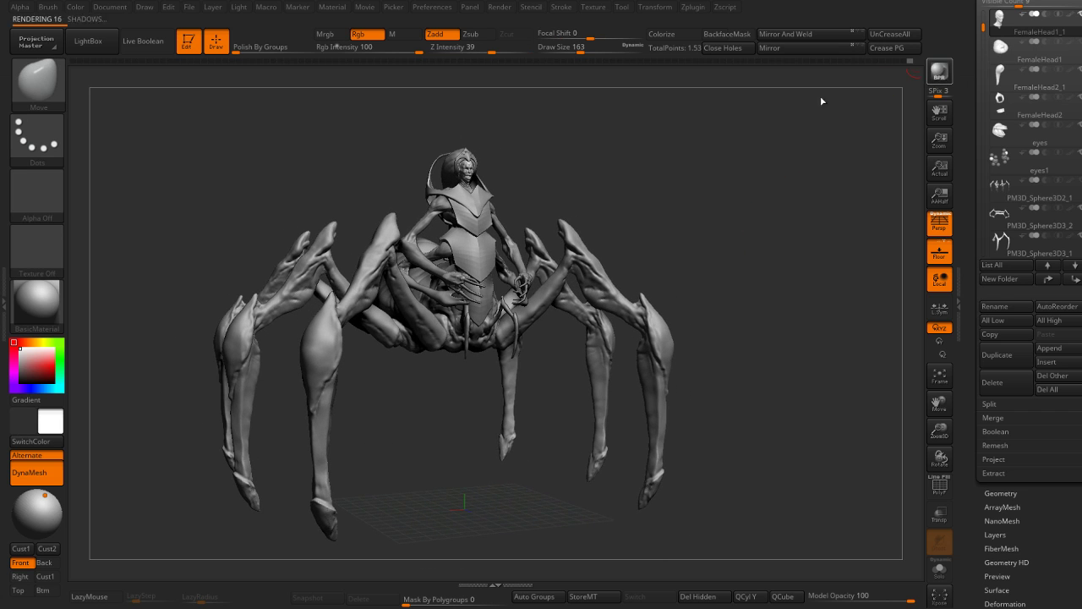